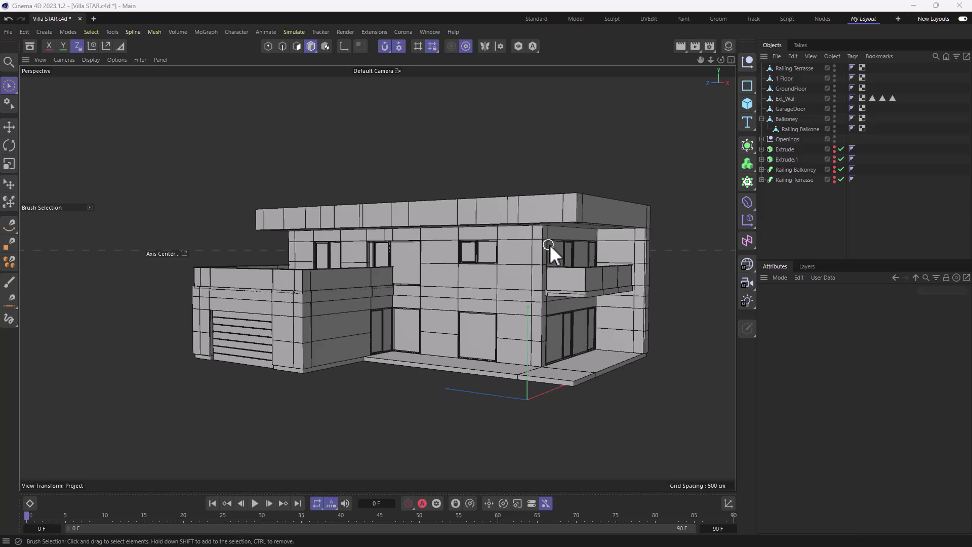
- Examine the villa model in perspective and the ground-floor plan around the living room and kitchen in the top view
left_click_drag(528, 223, 525, 274, "alt")
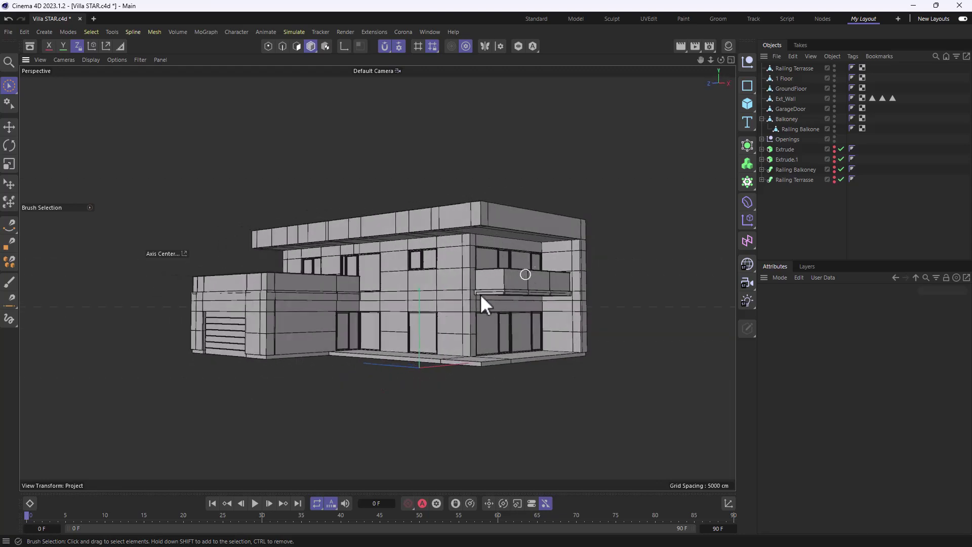
left_click_drag(343, 298, 442, 376, "alt")
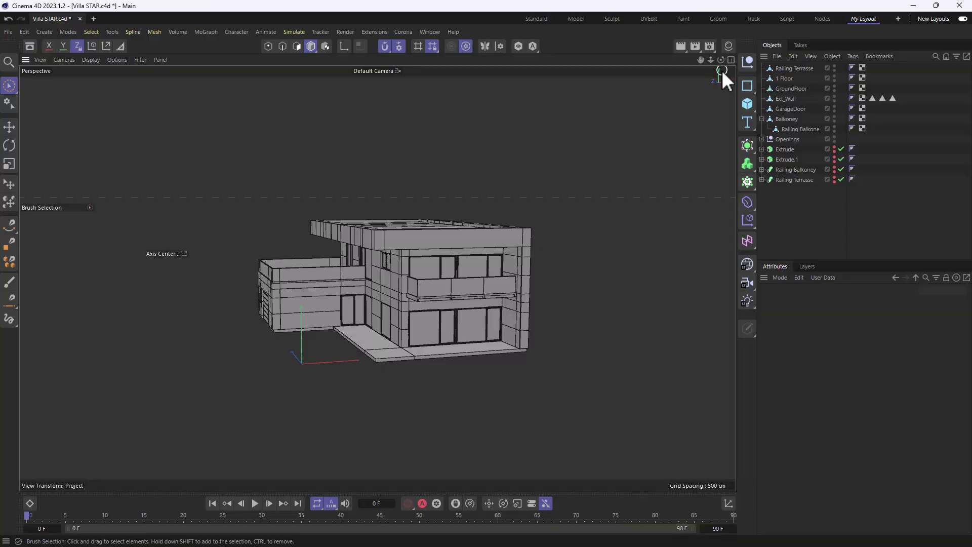
left_click_drag(720, 61, 613, 185)
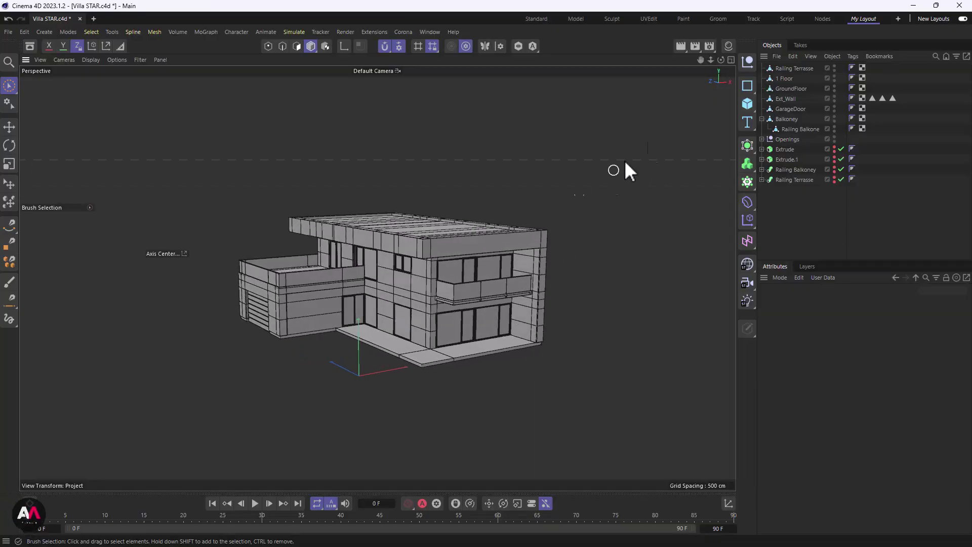
left_click(731, 60)
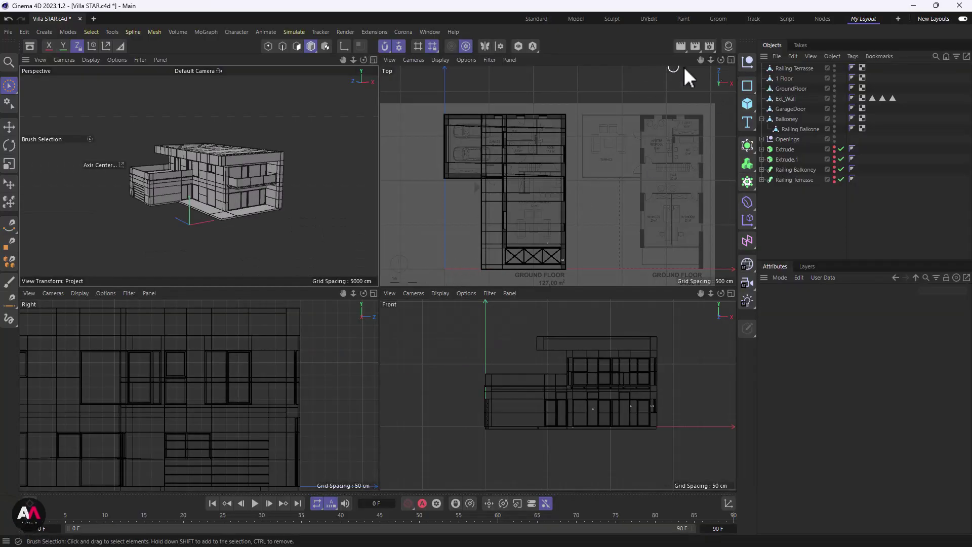
left_click(731, 59)
scroll(423, 283, "down", 5)
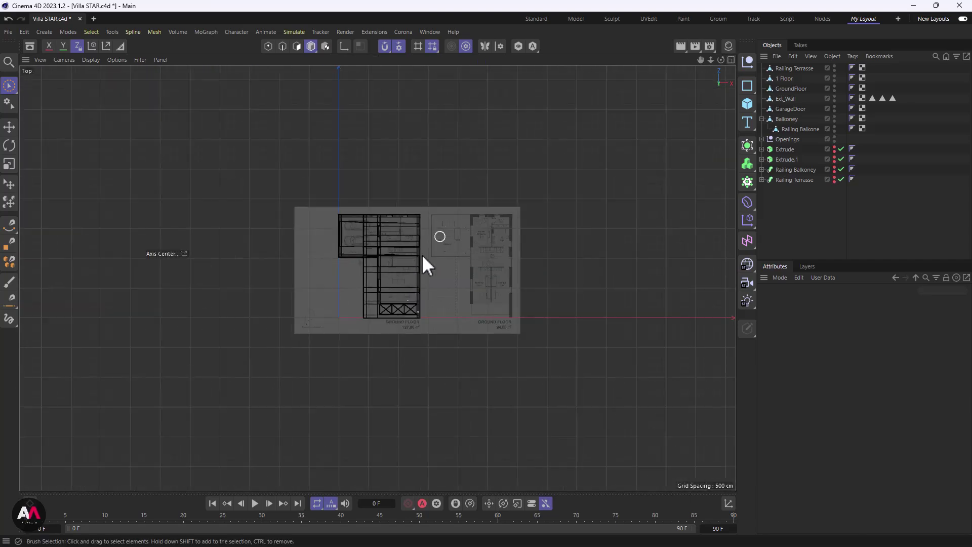
scroll(481, 235, "up", 5)
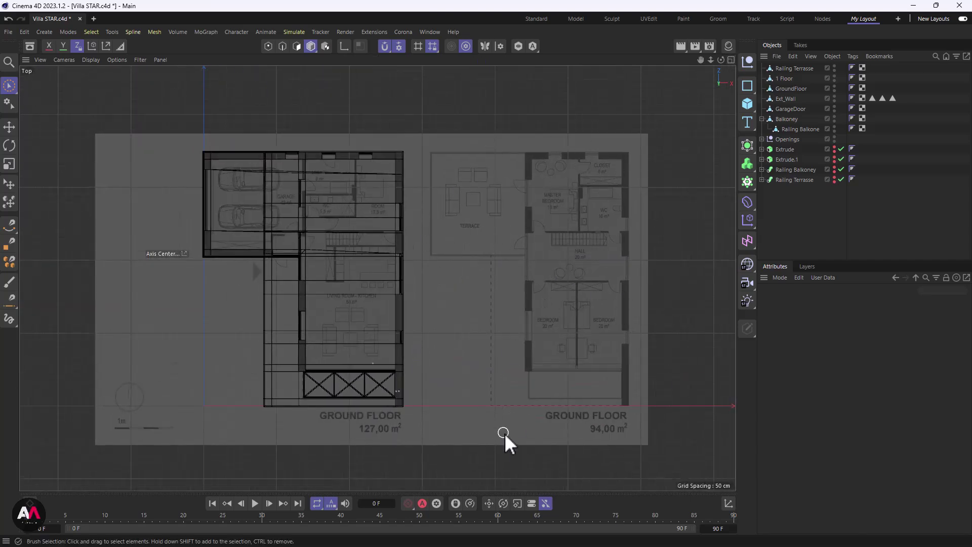
middle_click_drag(339, 299, 382, 303, "alt")
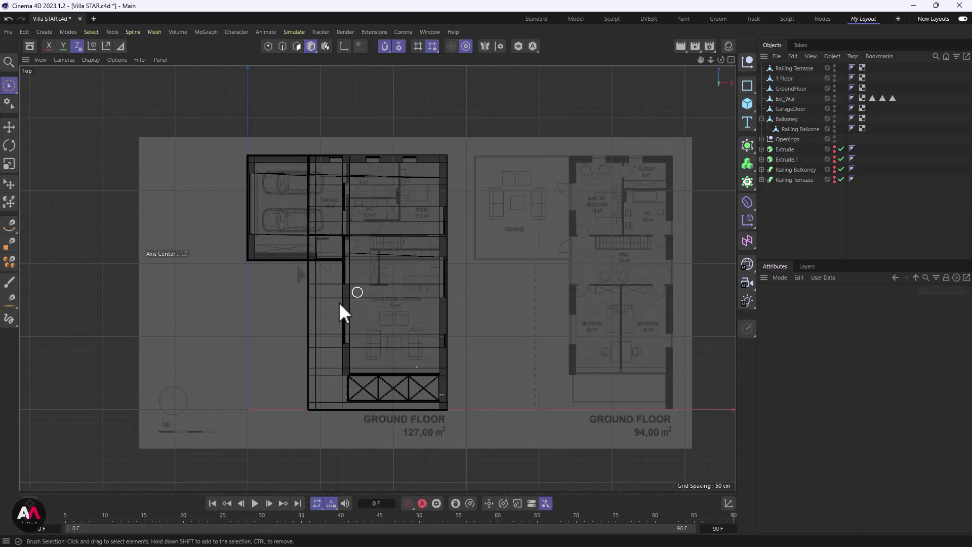
scroll(318, 374, "up", 1)
scroll(317, 373, "up", 2)
scroll(431, 207, "up", 4)
scroll(360, 309, "up", 1)
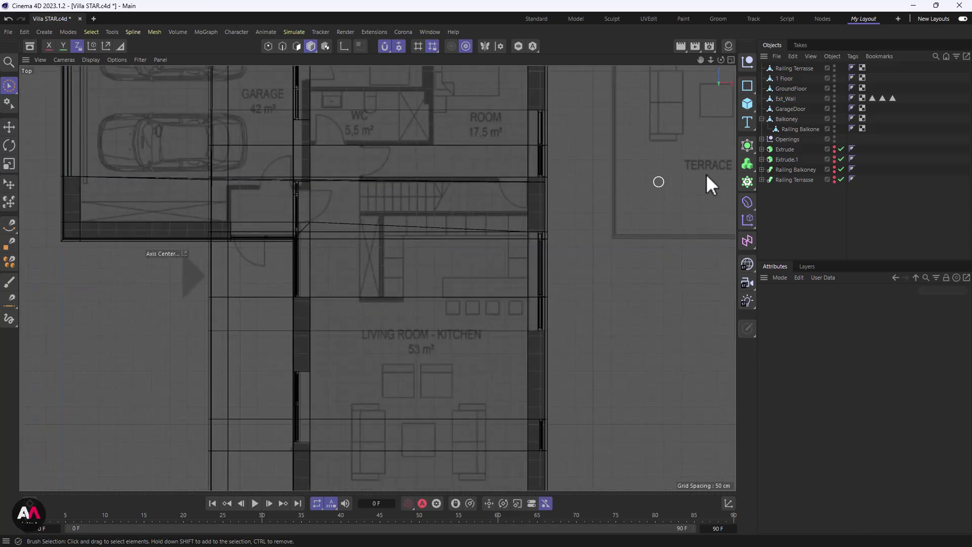
- Add a cube and place it over the free end of the T-shaped inner wall in the living room and kitchen plan
left_click(750, 108)
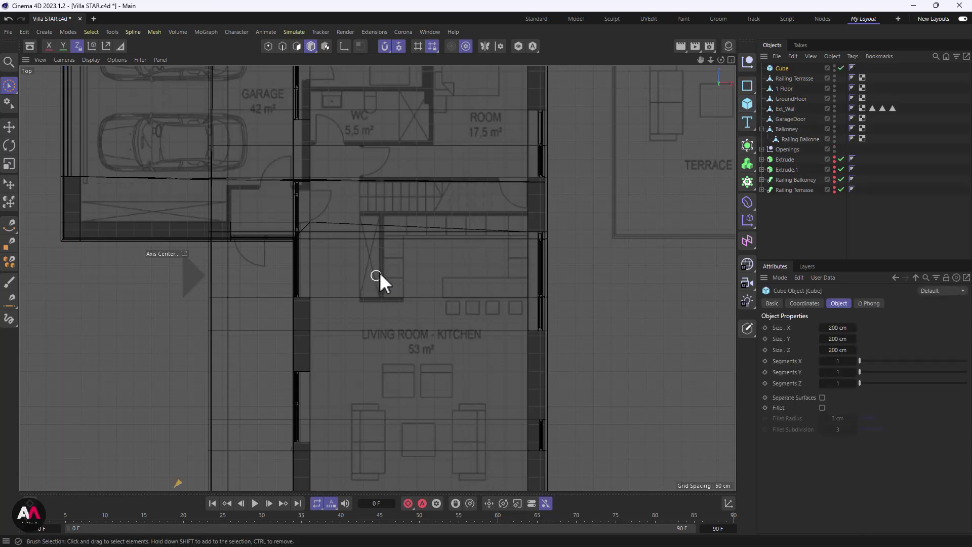
scroll(348, 308, "down", 5)
scroll(332, 324, "up", 2)
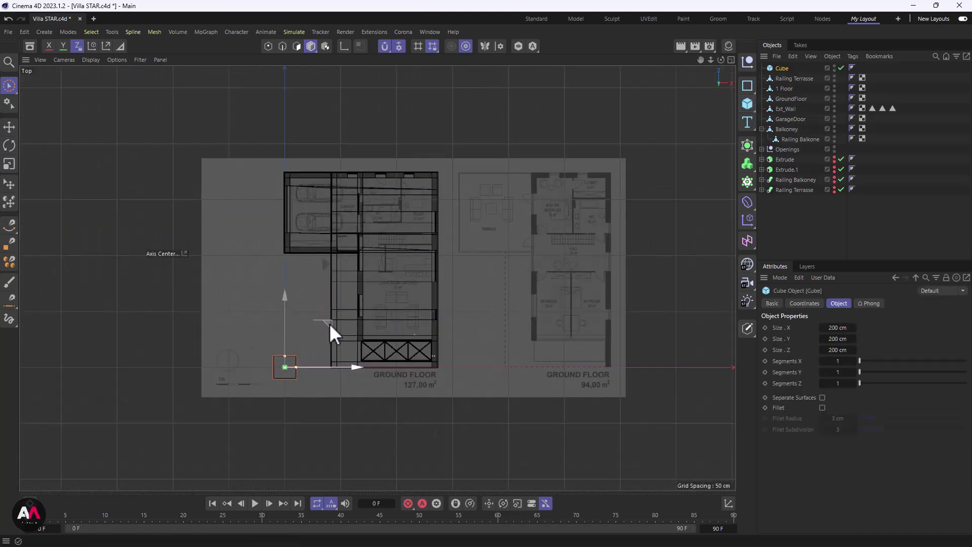
left_click_drag(329, 323, 424, 222)
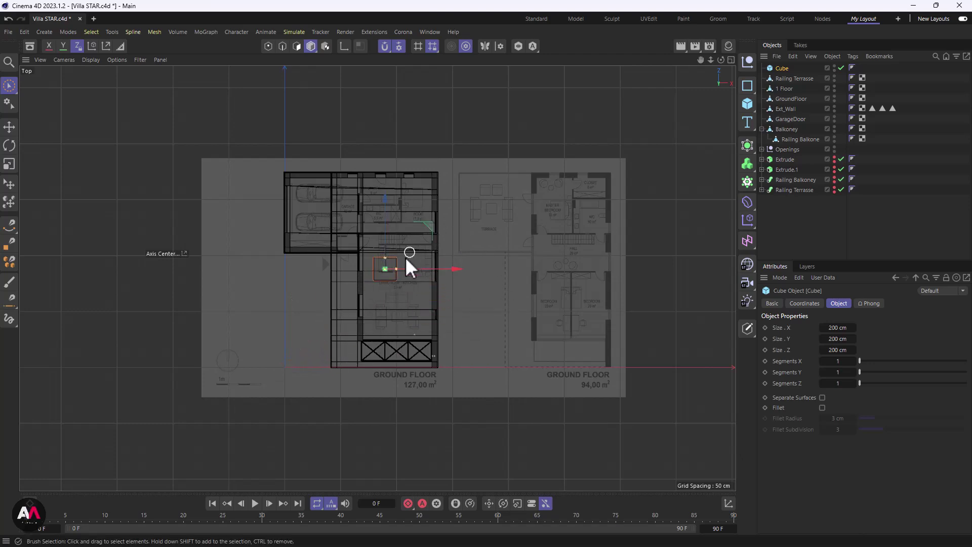
scroll(410, 252, "up", 8)
scroll(505, 204, "down", 3)
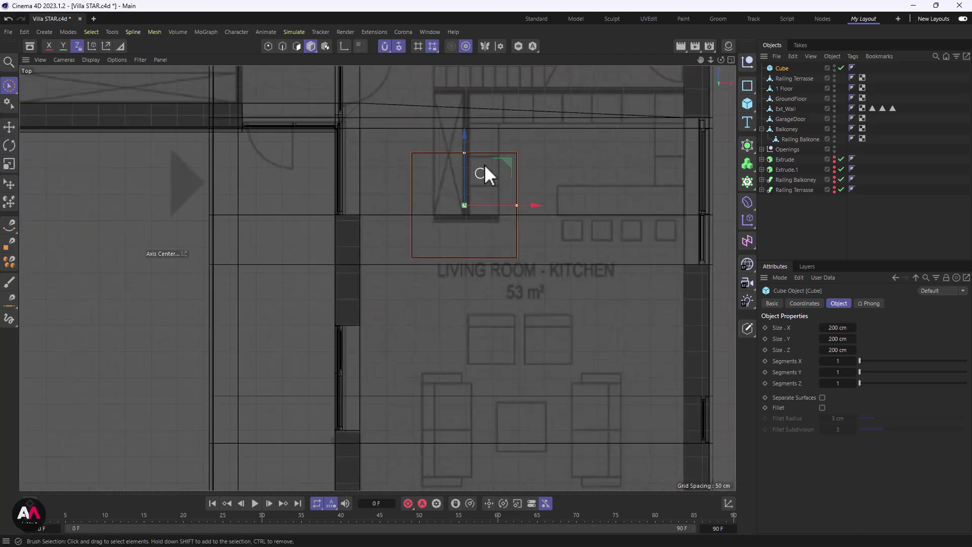
scroll(481, 214, "up", 2)
left_click_drag(491, 199, 505, 231)
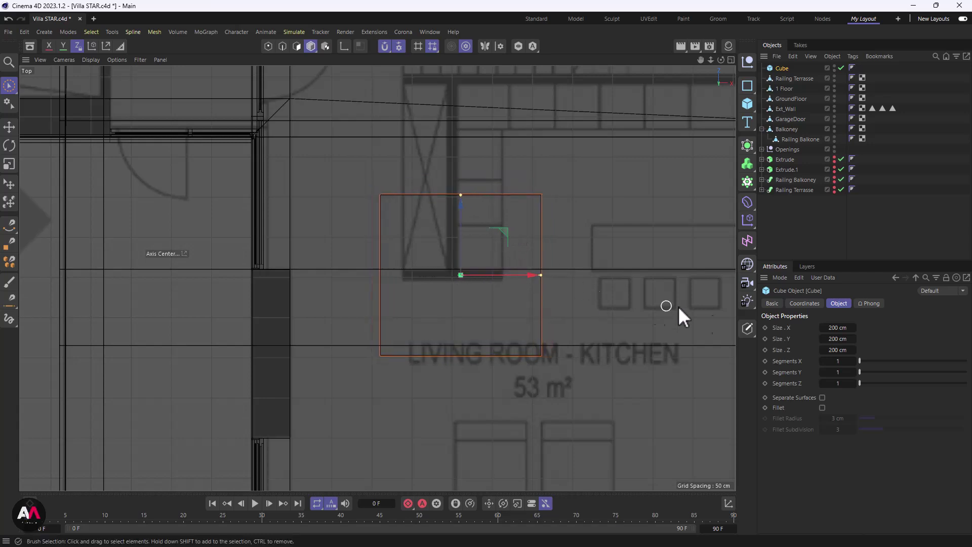
- Set the cube's Y size to 280 cm and shift it along X to align its edge with the short wall's end
left_click(840, 338)
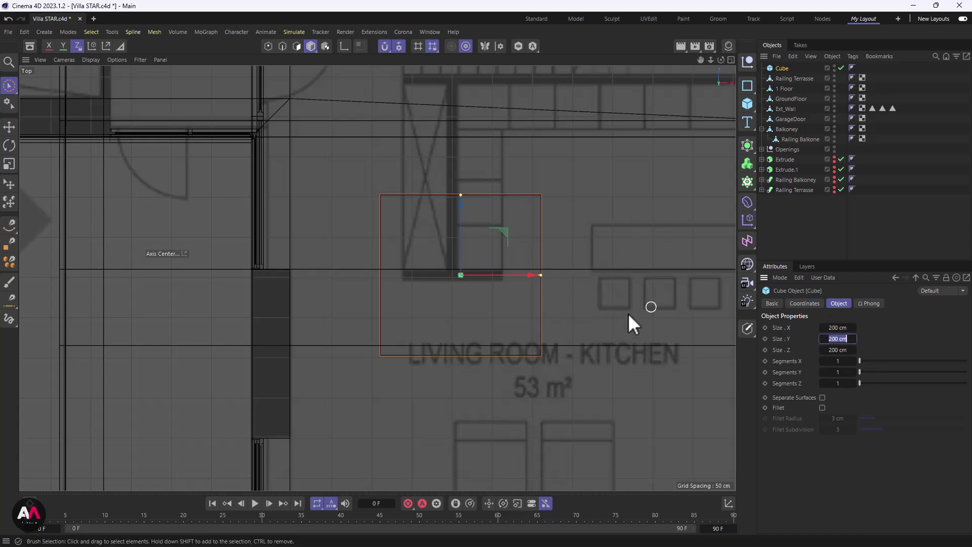
type("280")
key("Return")
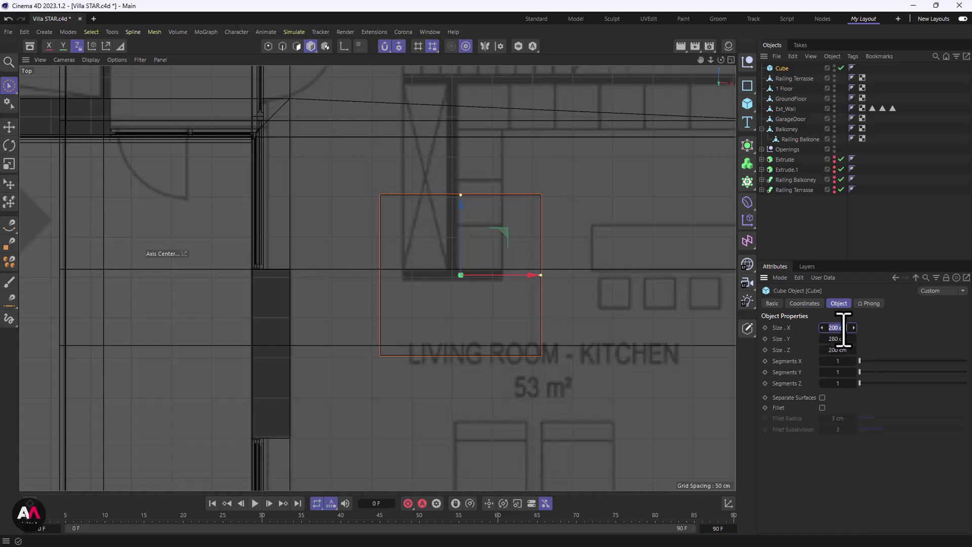
left_click_drag(510, 275, 473, 275)
- Set the cube's Z size to 10 cm and compare its thickness with the wall on the plan
left_click(834, 351)
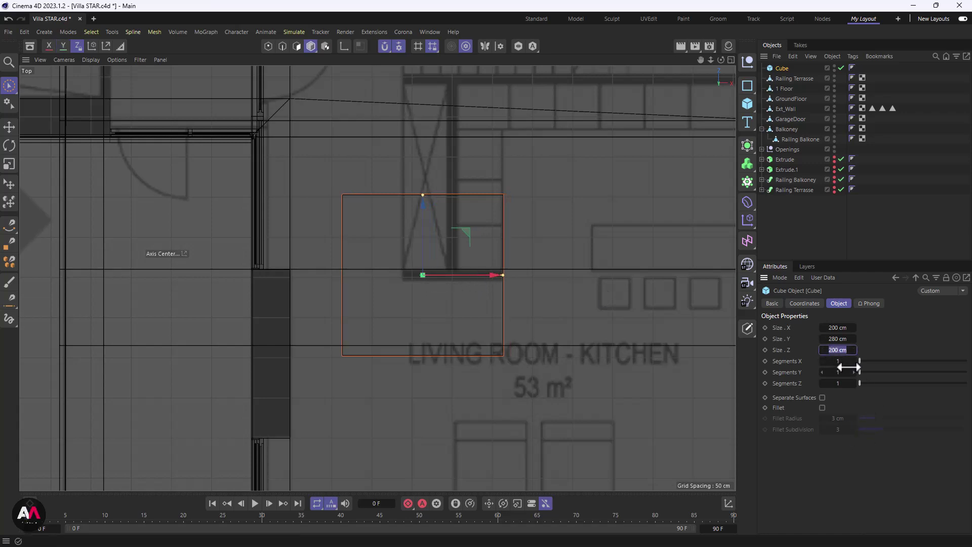
type("10")
key("Return")
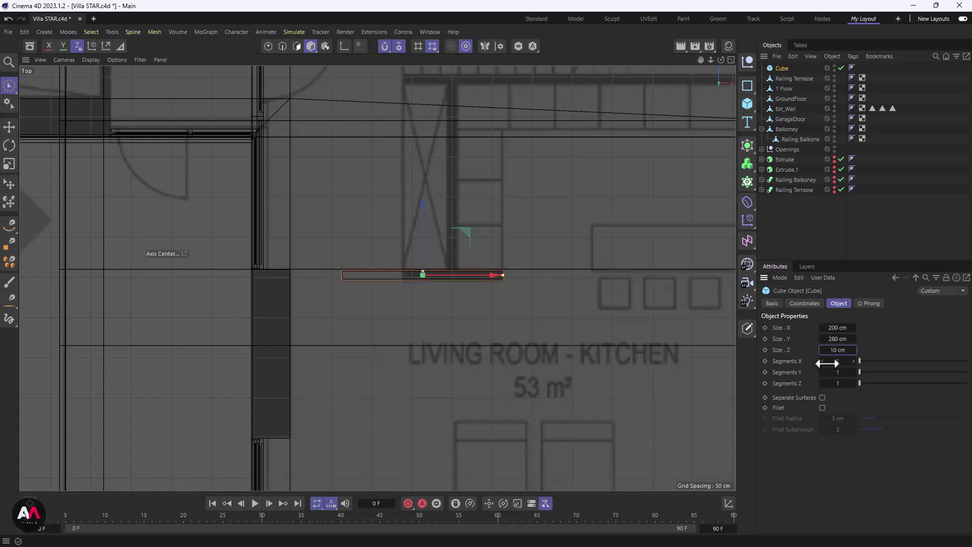
scroll(463, 264, "up", 3)
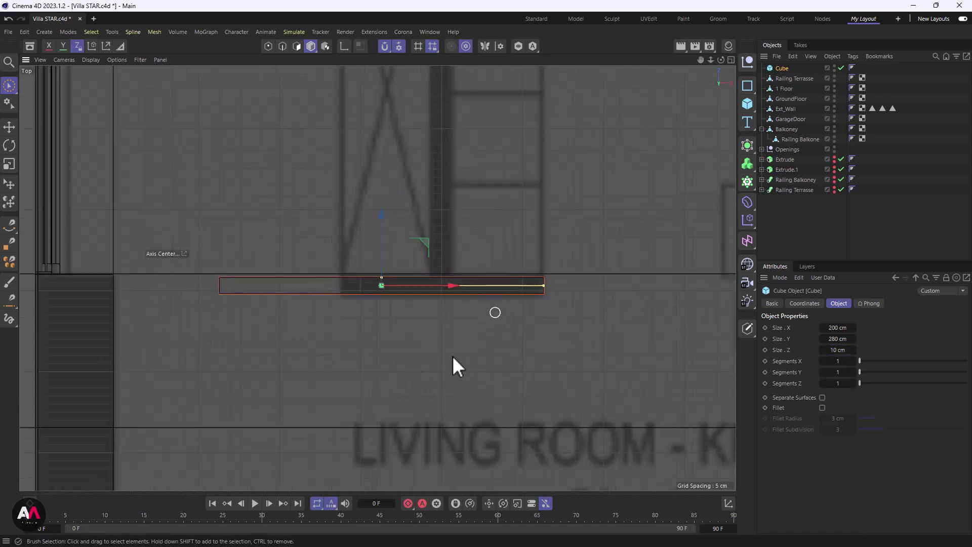
scroll(376, 293, "up", 2)
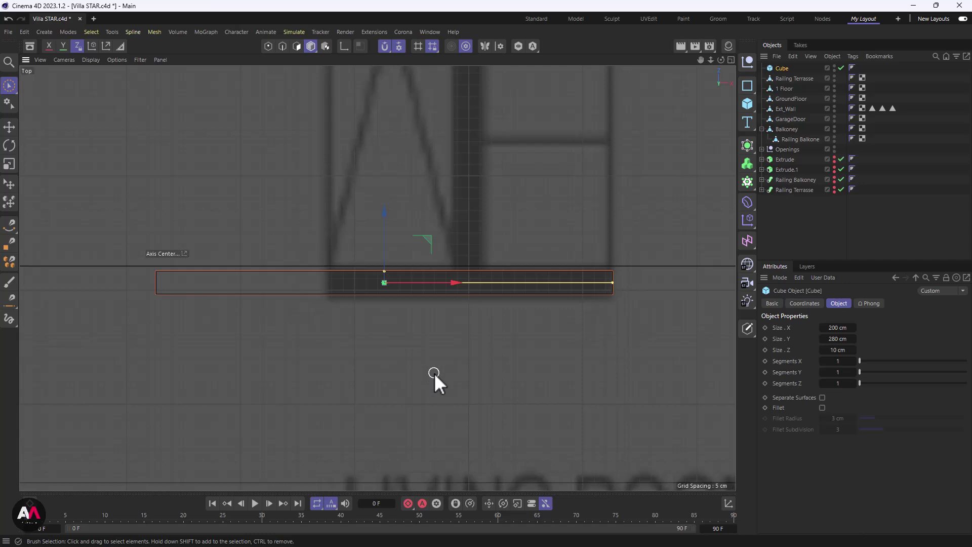
- Set the cube's Z size to 12 cm to match the wall thickness on the plan
left_click(848, 350)
type("12")
key("Return")
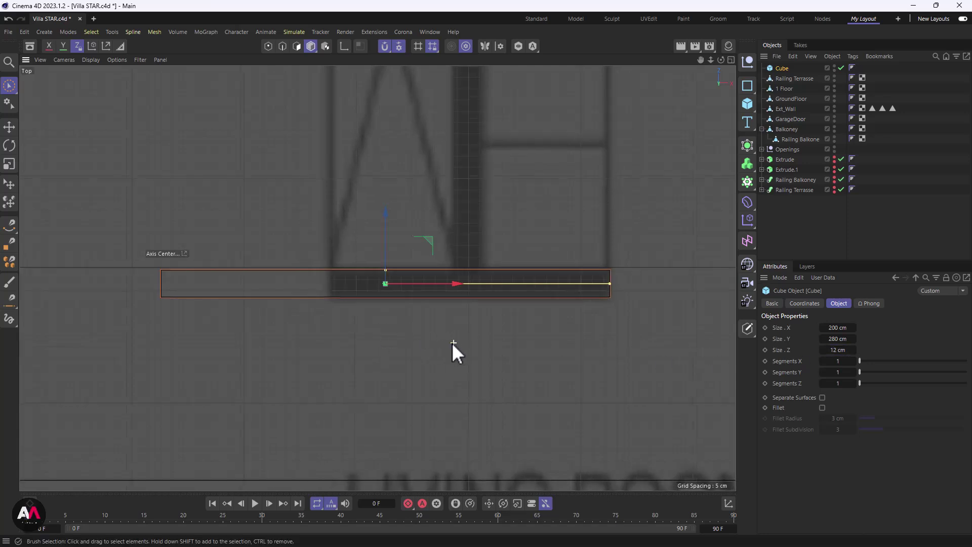
- Convert the cube to an editable polygon object and rename it InnerWall_Gr_Floor
scroll(453, 342, "down", 3)
scroll(530, 310, "up", 2)
scroll(546, 329, "down", 3)
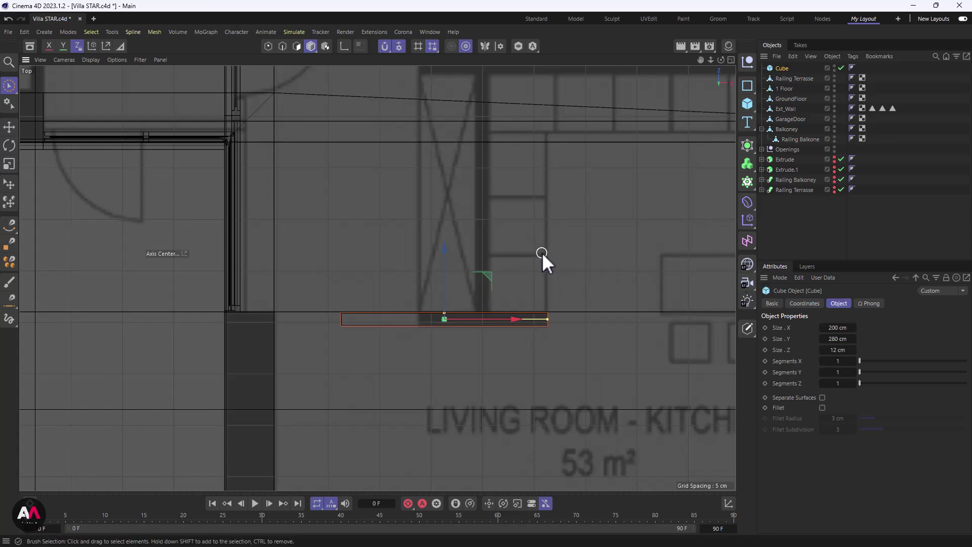
key("c")
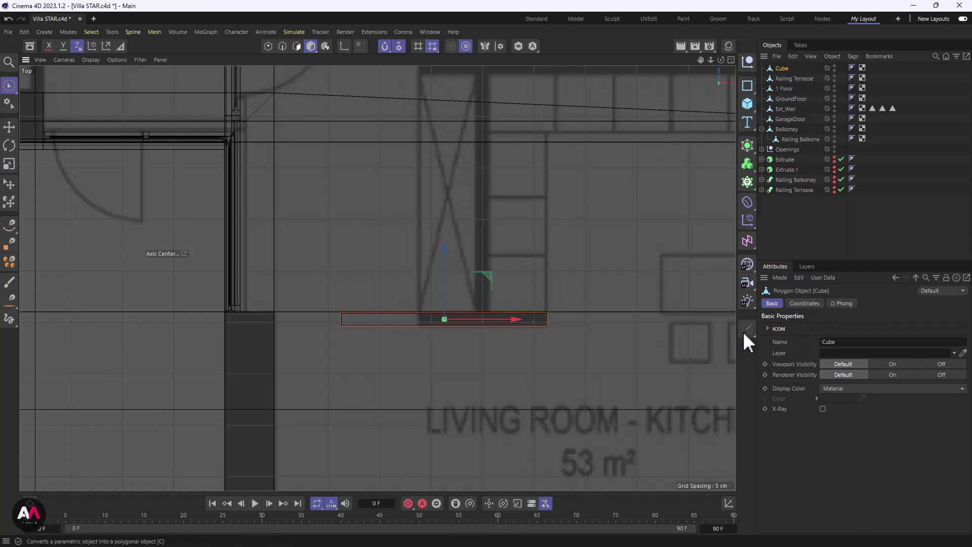
double_click(784, 68)
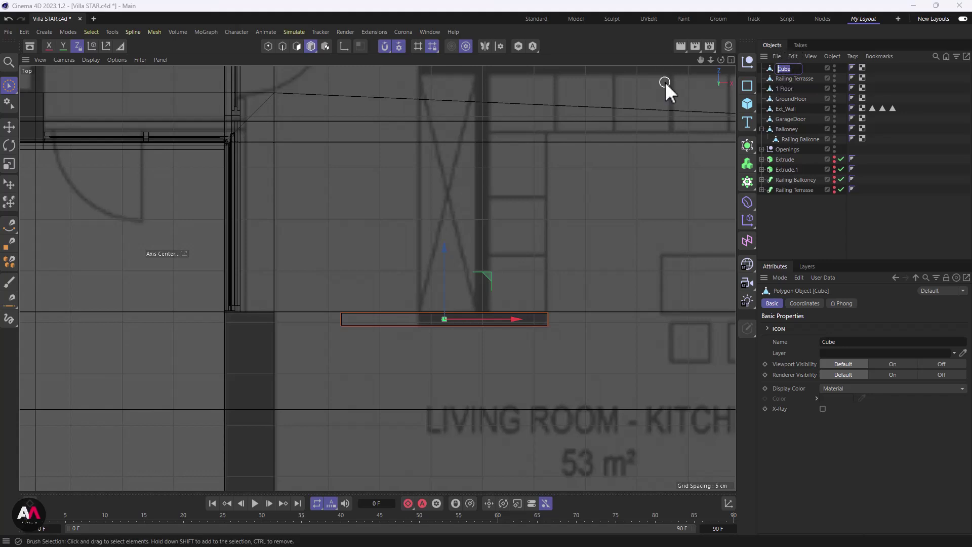
type("InnerW")
type("all")
type("_")
type("Gr")
type("_Floor")
key("Return")
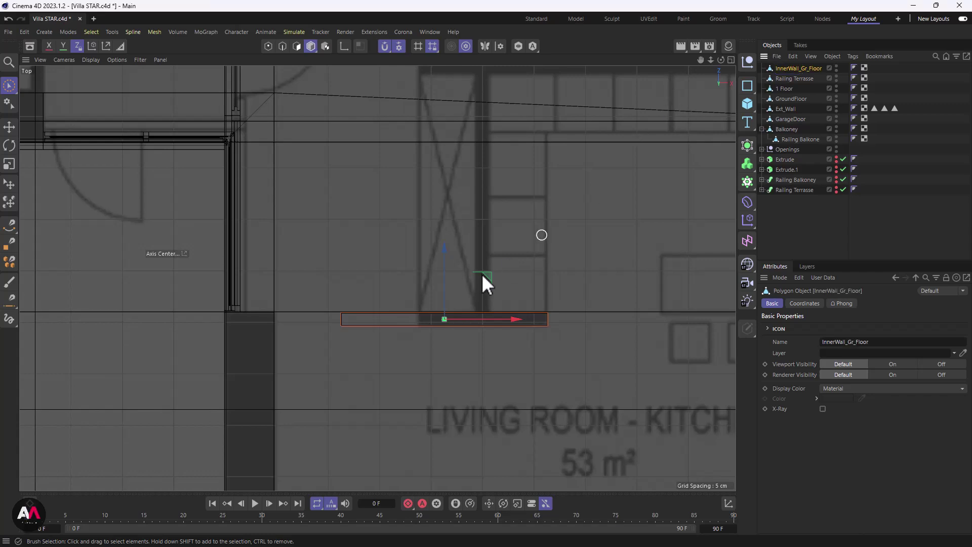
- Select the wall's protruding end face with Rectangle Selection and move it in to the short wall's end on the plan
left_click(296, 44)
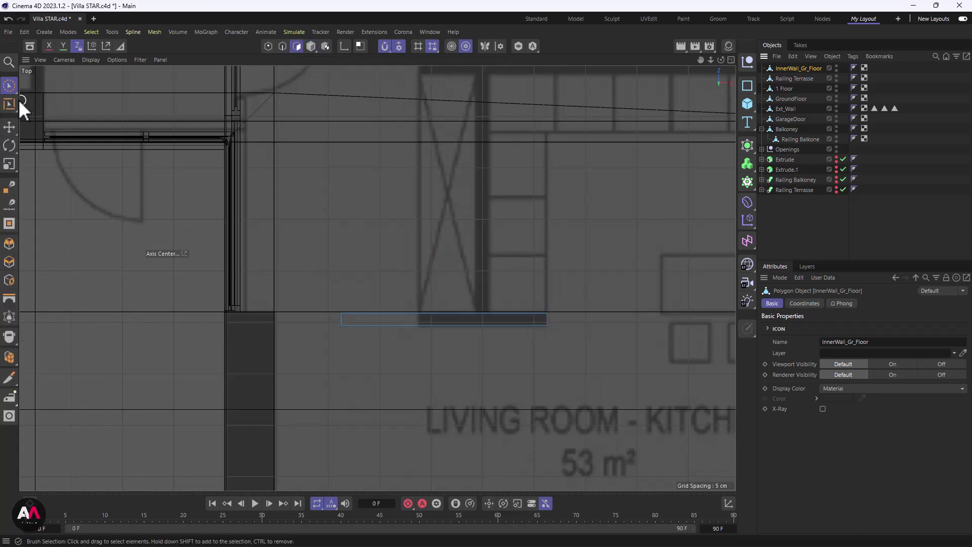
left_click(9, 85)
left_click(65, 124)
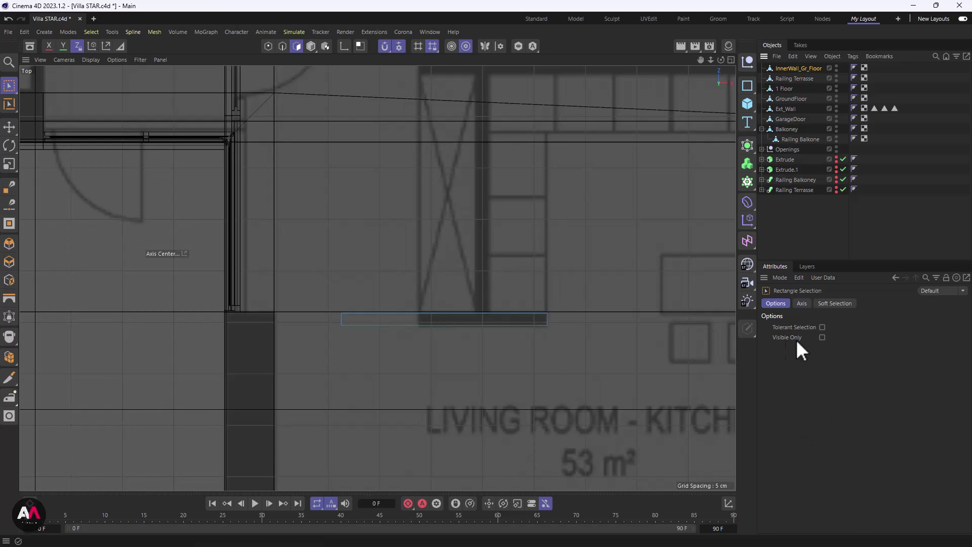
left_click_drag(359, 282, 372, 328)
key("e")
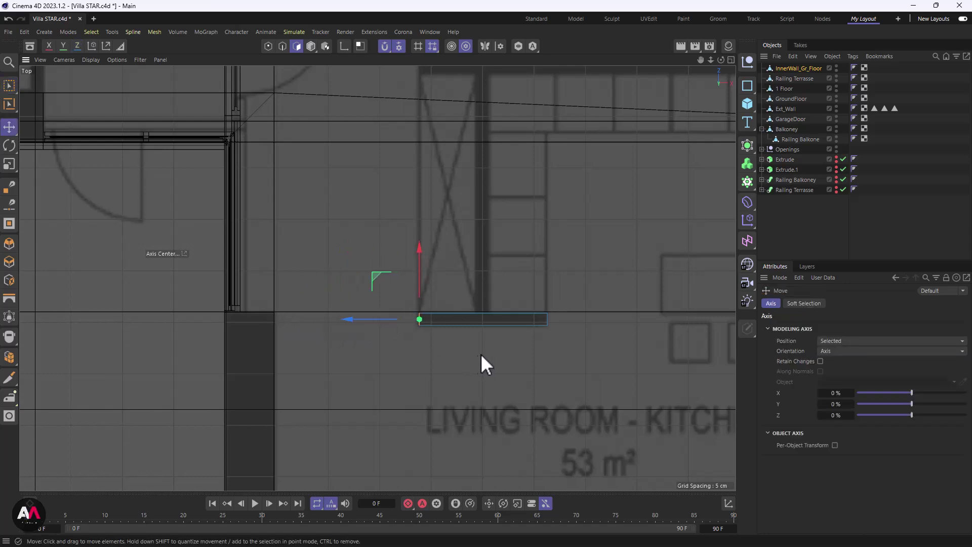
- Add a loop cut across the wall where the perpendicular wall's face on the kitchen side meets it
scroll(520, 299, "up", 2)
scroll(481, 295, "up", 4)
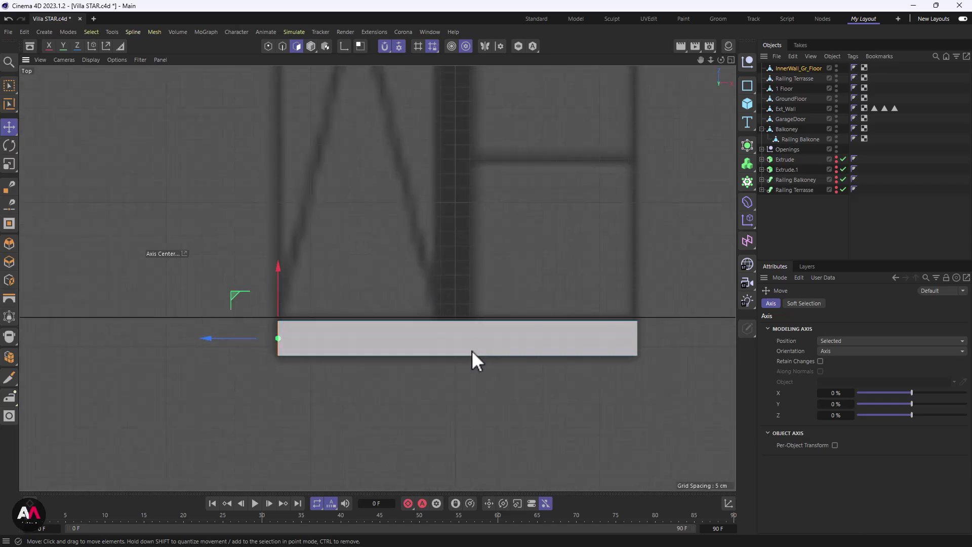
scroll(458, 377, "down", 2)
scroll(447, 405, "down", 2)
scroll(460, 324, "up", 1)
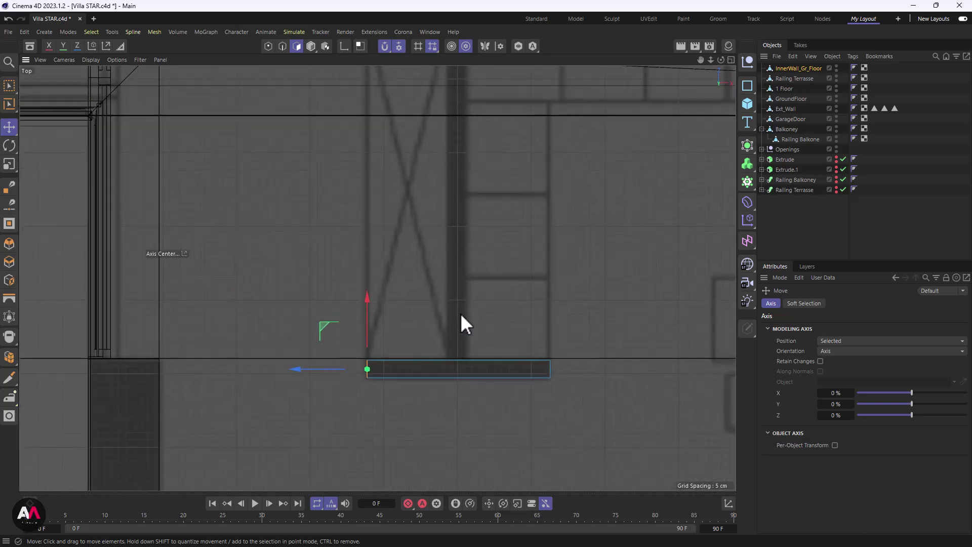
key("k")
key("l")
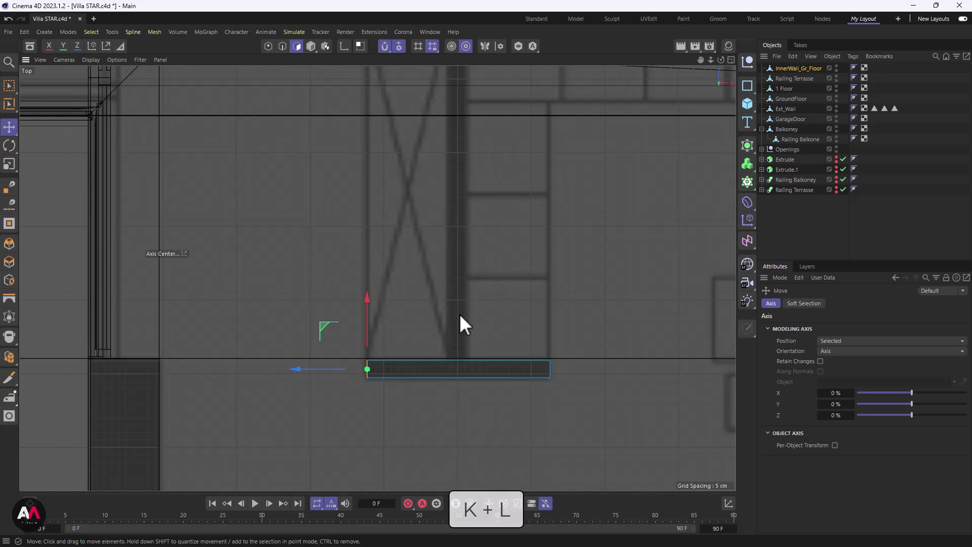
left_click(464, 361)
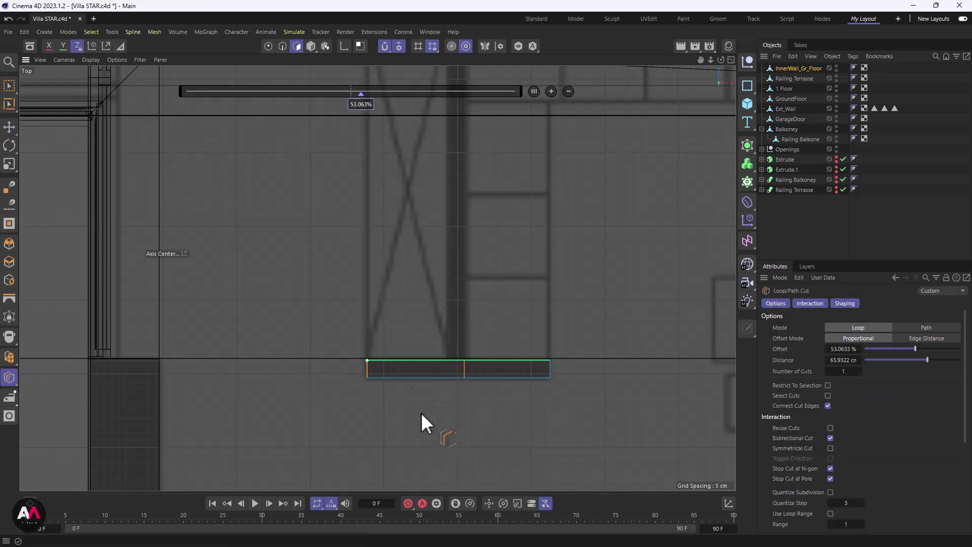
- Add a second loop cut across the wall, 12 cm from the first, to mark the perpendicular wall's thickness
left_click(452, 360)
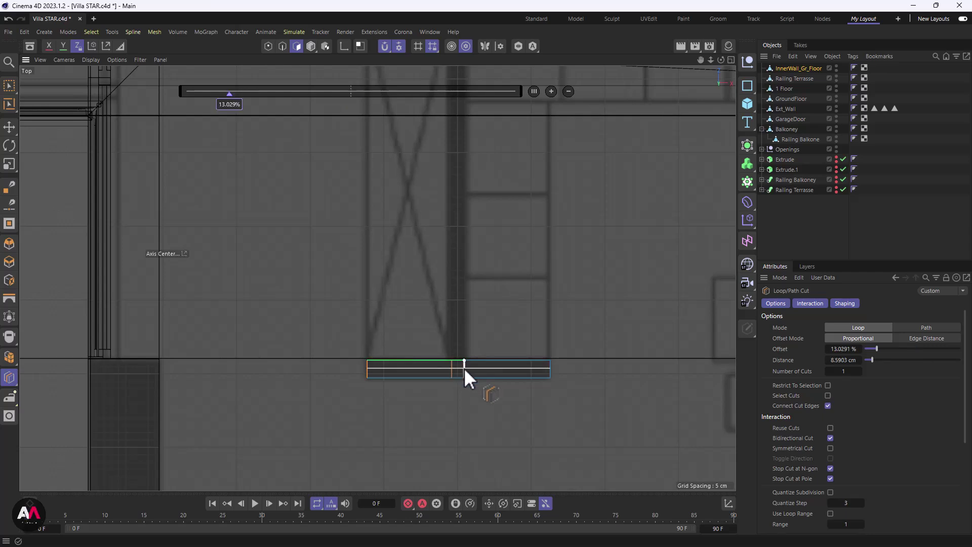
double_click(840, 360)
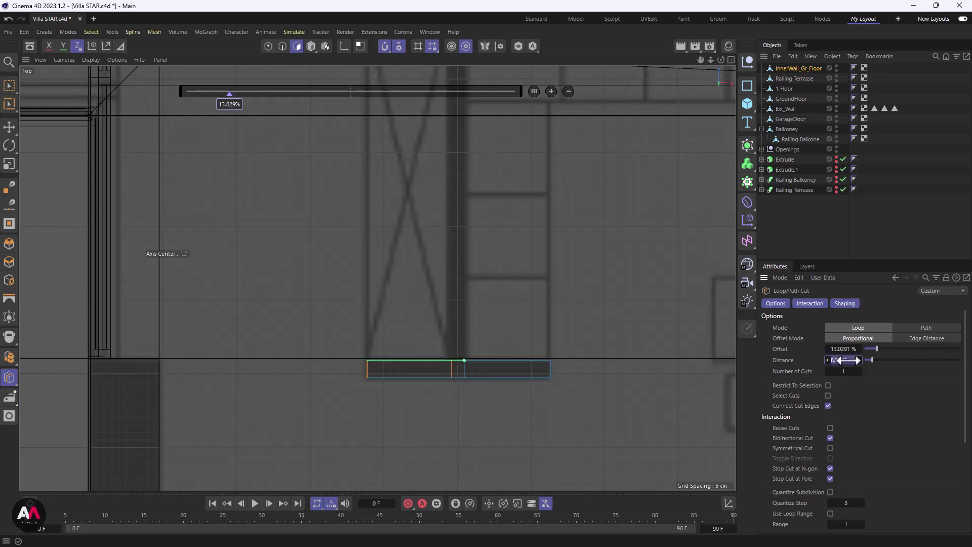
type("12")
key("Return")
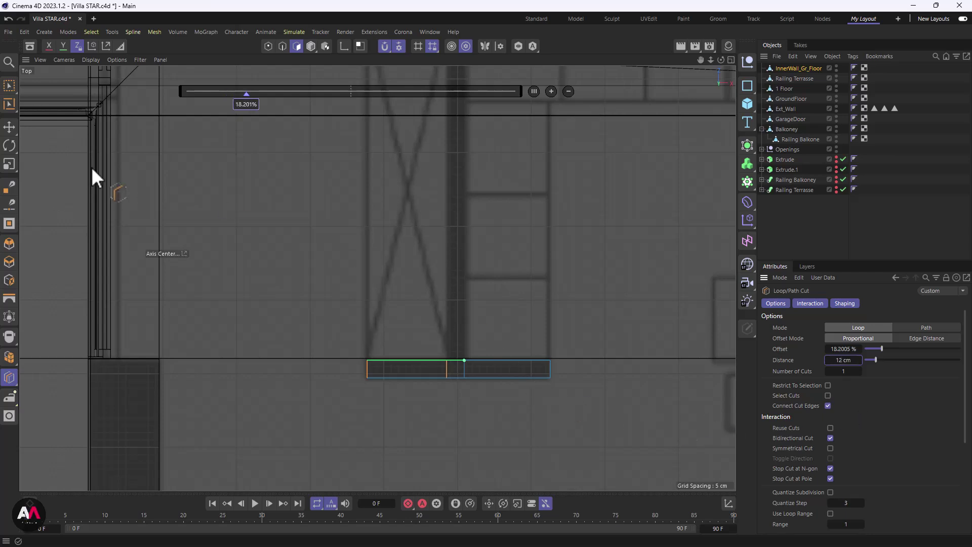
- Select the wall section between the two cuts and extrude its stair-side face about 86.8 cm along the perpendicular wall on the plan
left_click(9, 86)
left_click_drag(479, 342, 411, 374)
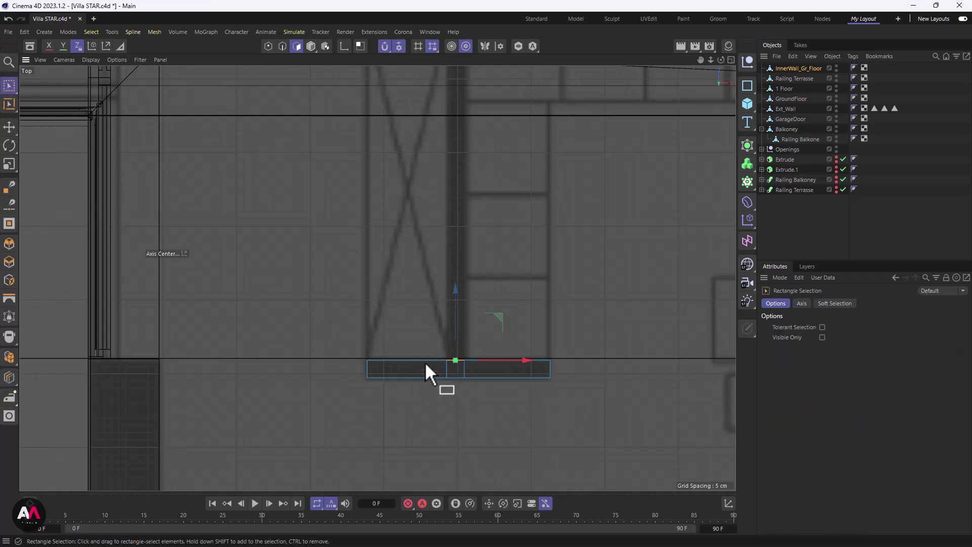
scroll(506, 383, "down", 3)
middle_click_drag(401, 315, 401, 347, "alt")
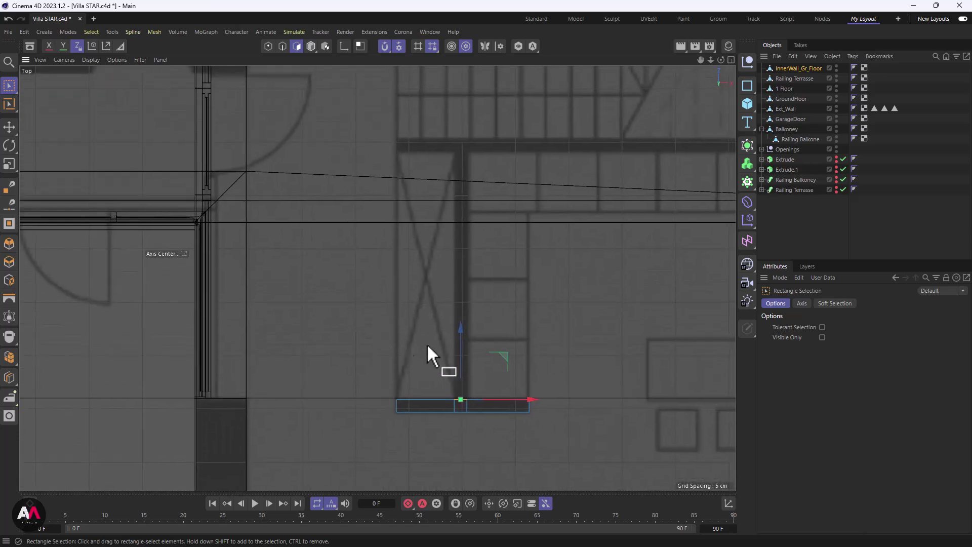
scroll(471, 327, "up", 1)
scroll(468, 364, "up", 1)
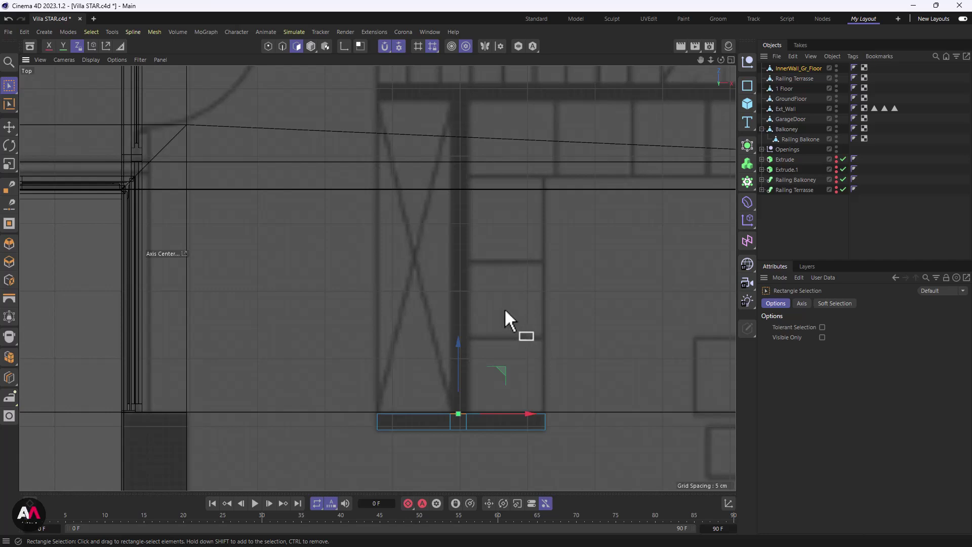
key("d")
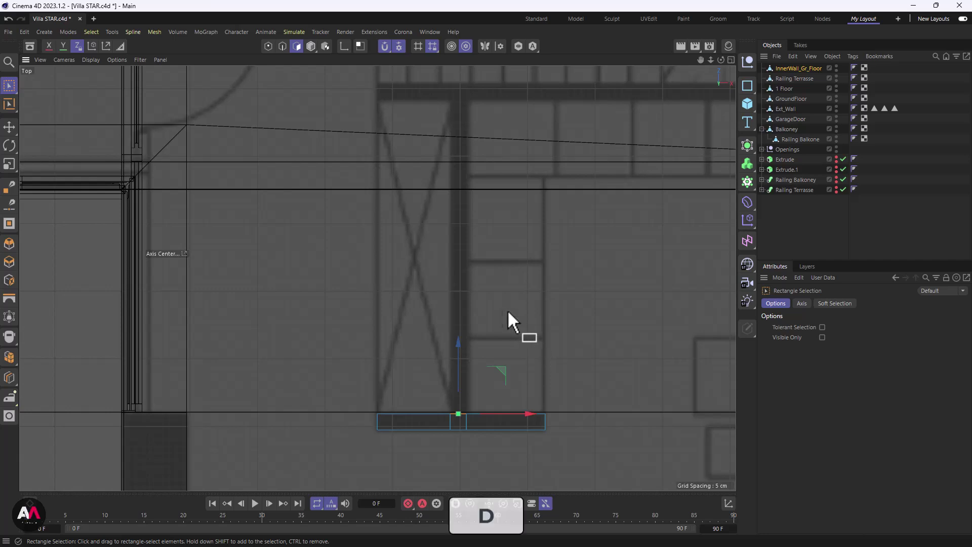
right_click(494, 251)
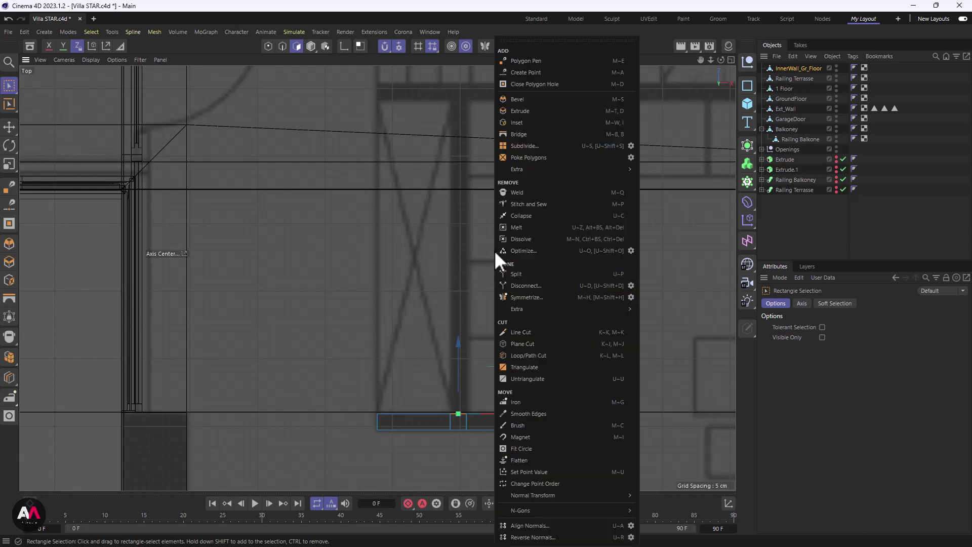
left_click(524, 110)
left_click_drag(458, 400, 459, 296)
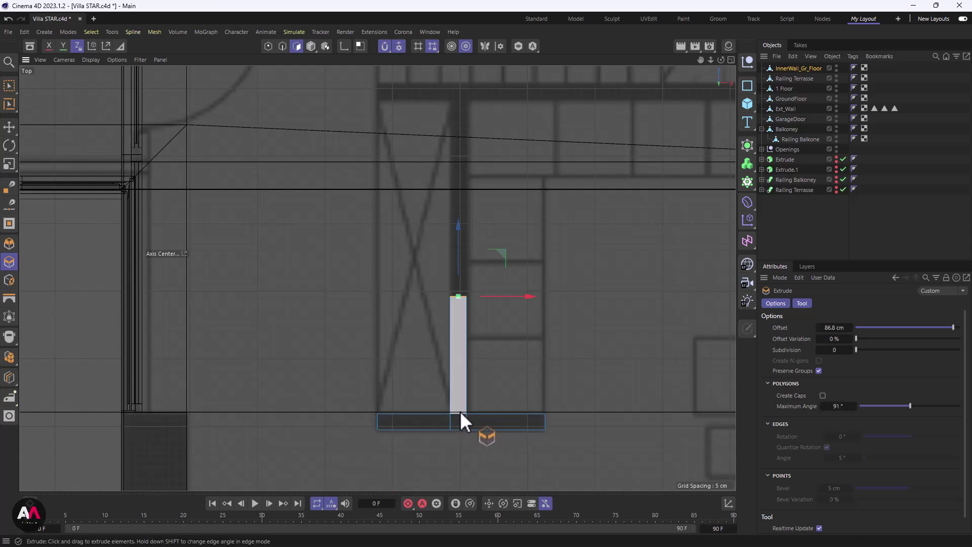
- Move the extruded end face to the near edge of the long wall beside the stairs on the plan
scroll(455, 408, "down", 1)
key("e")
left_click_drag(455, 286, 462, 130)
scroll(440, 140, "up", 3)
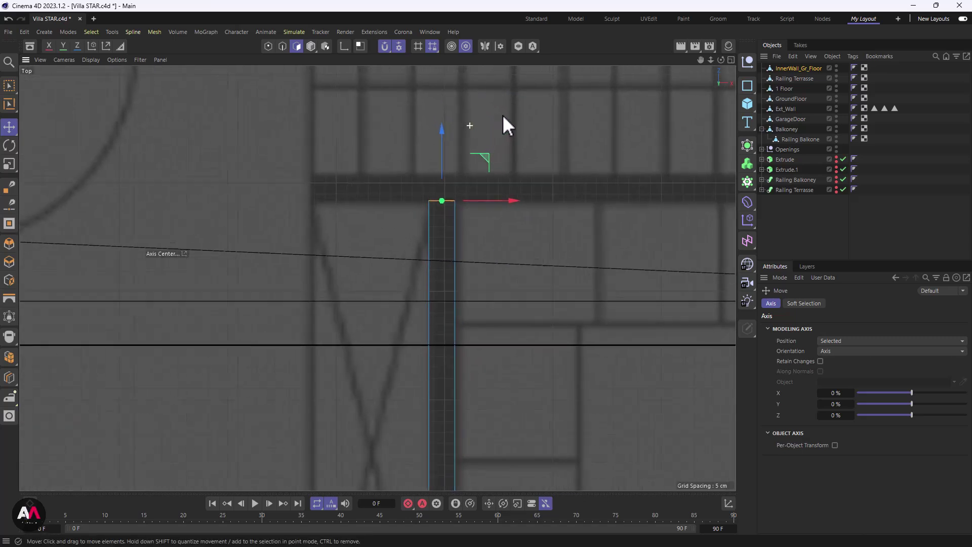
left_click_drag(441, 162, 441, 164)
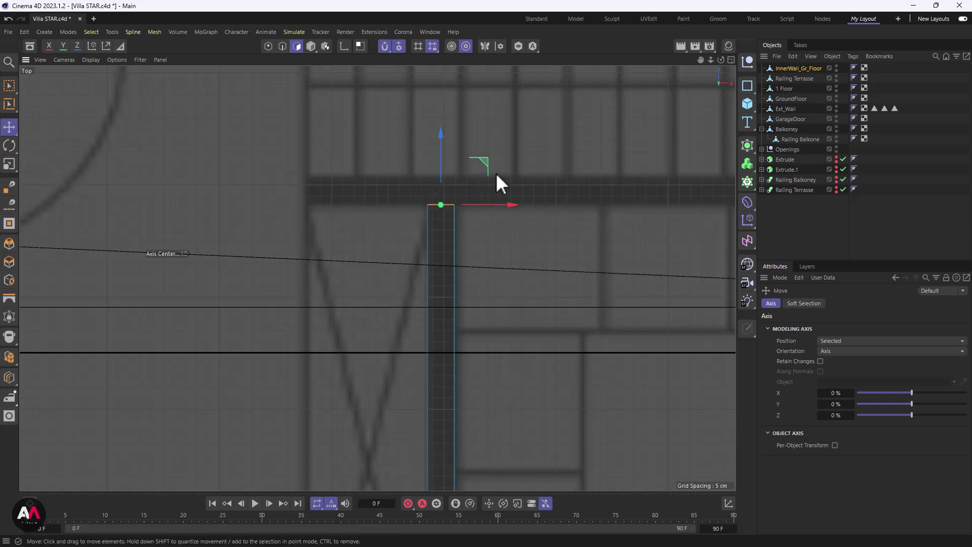
- Extrude the perpendicular wall's end face by 12 cm to cover the thickness of the long stair wall
key("d")
left_click_drag(496, 244, 524, 244)
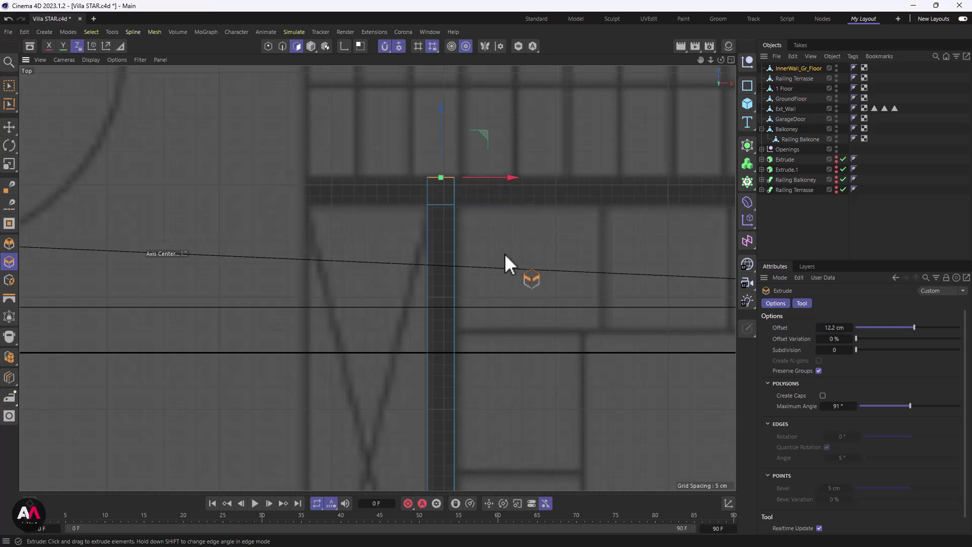
left_click(834, 327)
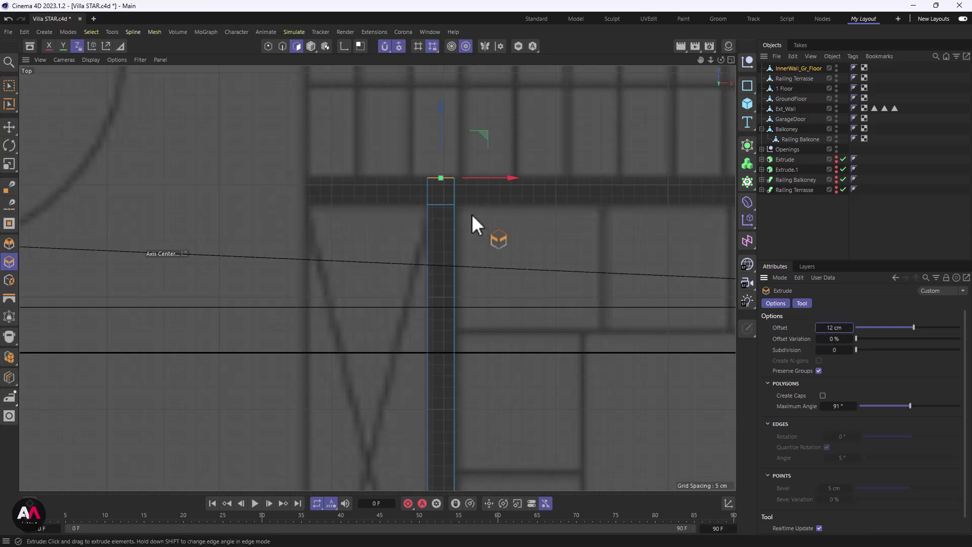
- Select both side faces of the new 12 cm end block and extrude them 54 cm outward along the stair wall
left_click(9, 87)
left_click_drag(413, 218, 435, 217)
key("d")
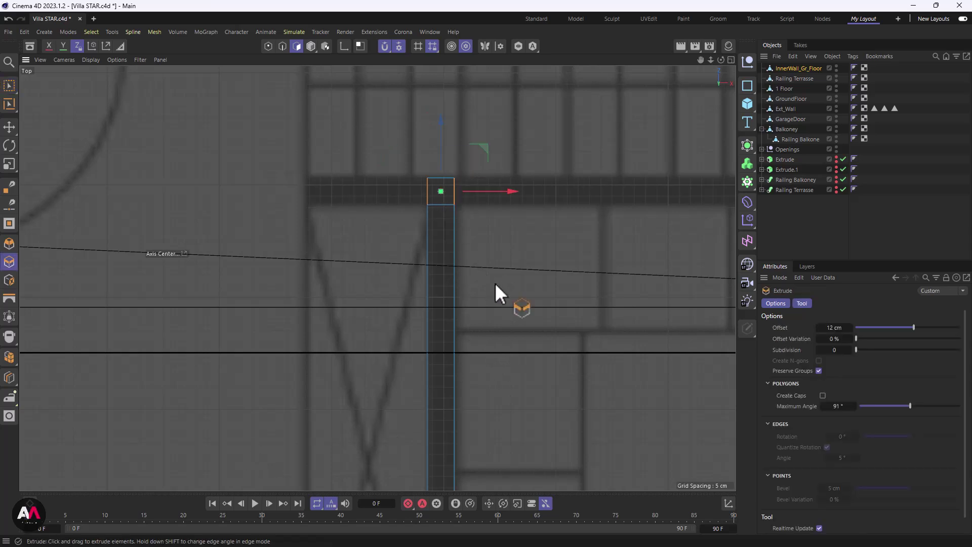
left_click_drag(487, 280, 582, 279)
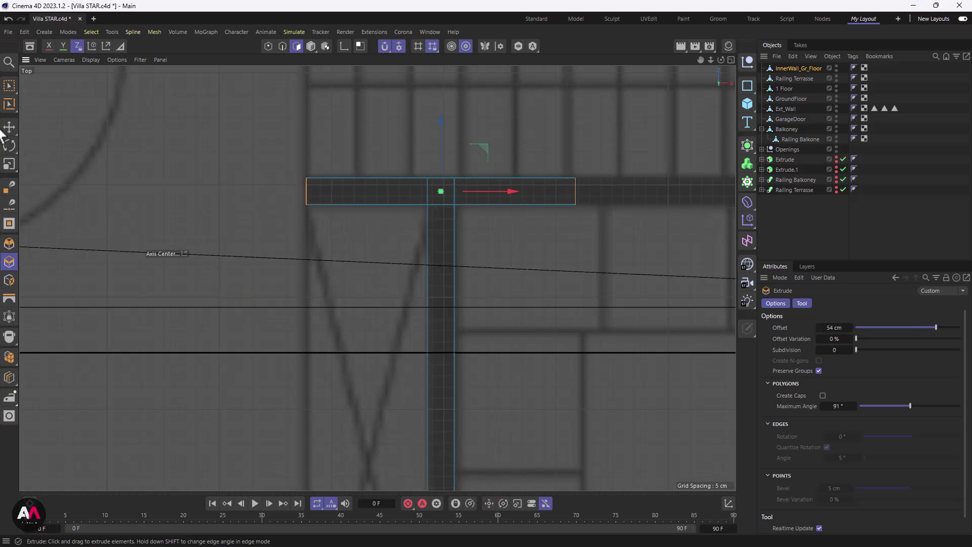
- Select the stair wall's end face on the kitchen side and move it along the plan until it meets the exterior wall
left_click(11, 83)
left_click_drag(612, 159, 559, 245)
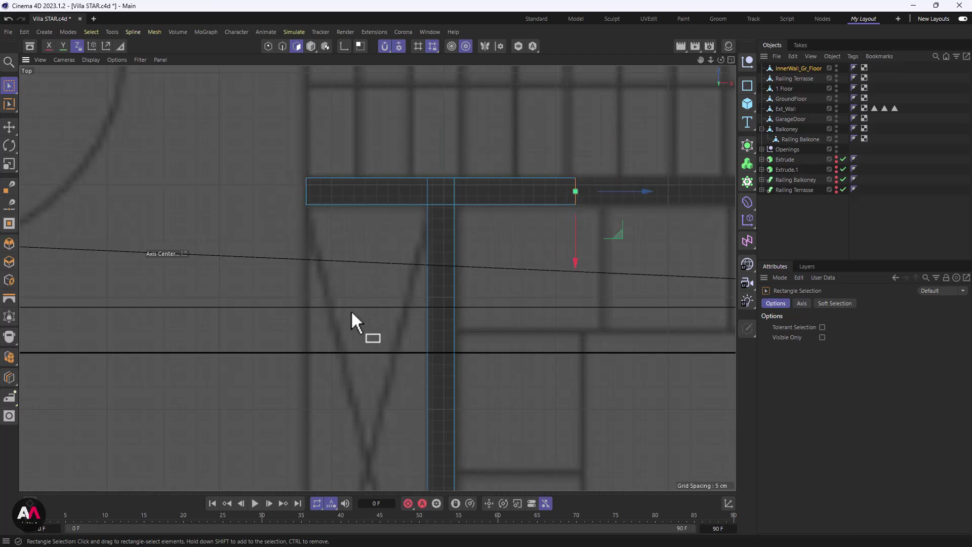
scroll(308, 268, "down", 6)
scroll(509, 242, "up", 2)
scroll(509, 244, "up", 1)
left_click_drag(385, 248, 682, 244)
scroll(651, 233, "up", 4)
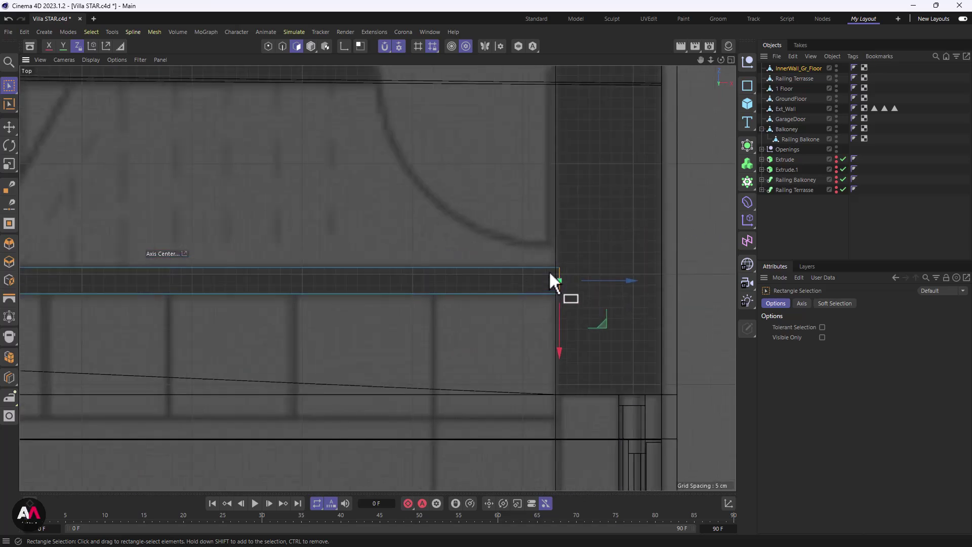
scroll(582, 270, "up", 3)
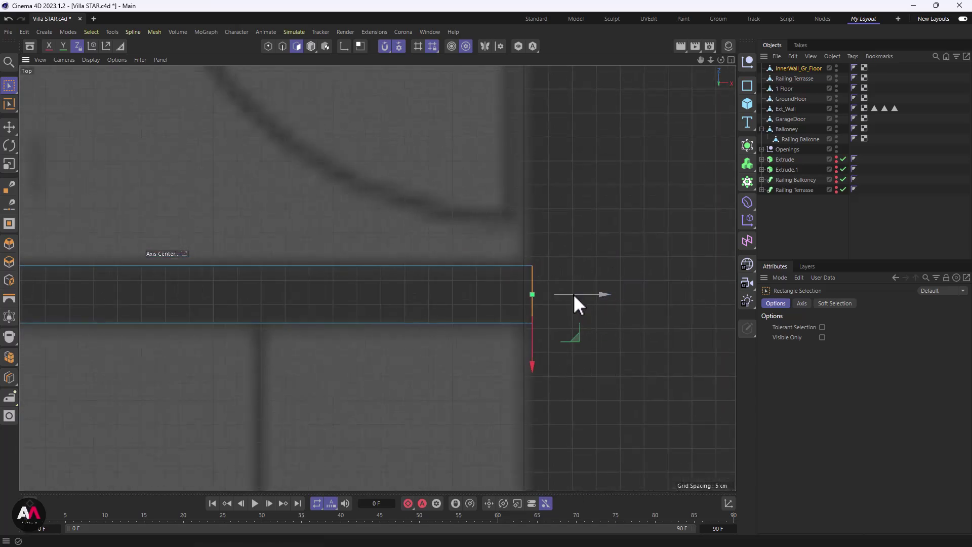
- Select all polygons of the long stair wall with Rectangle Selection and split them into a separate object
scroll(538, 288, "down", 8)
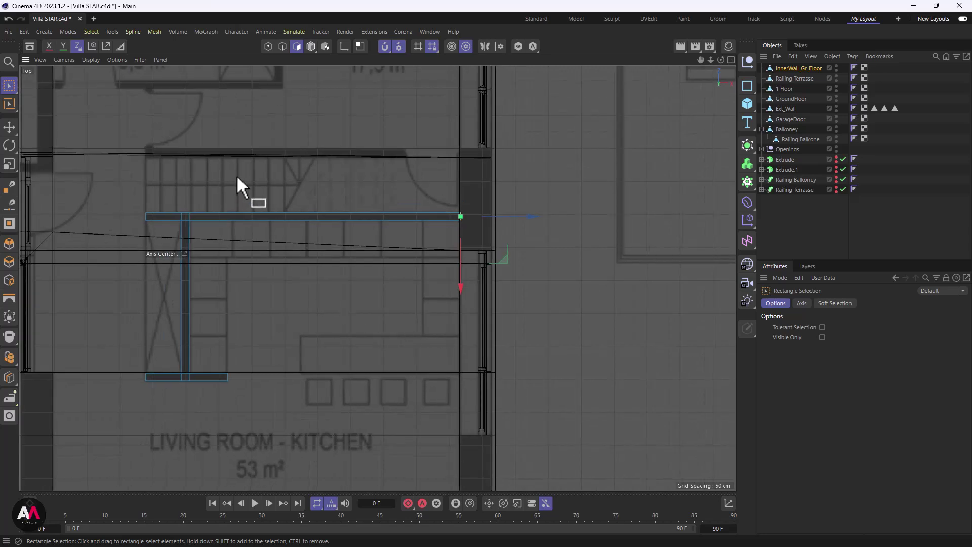
middle_click_drag(234, 176, 324, 230, "alt")
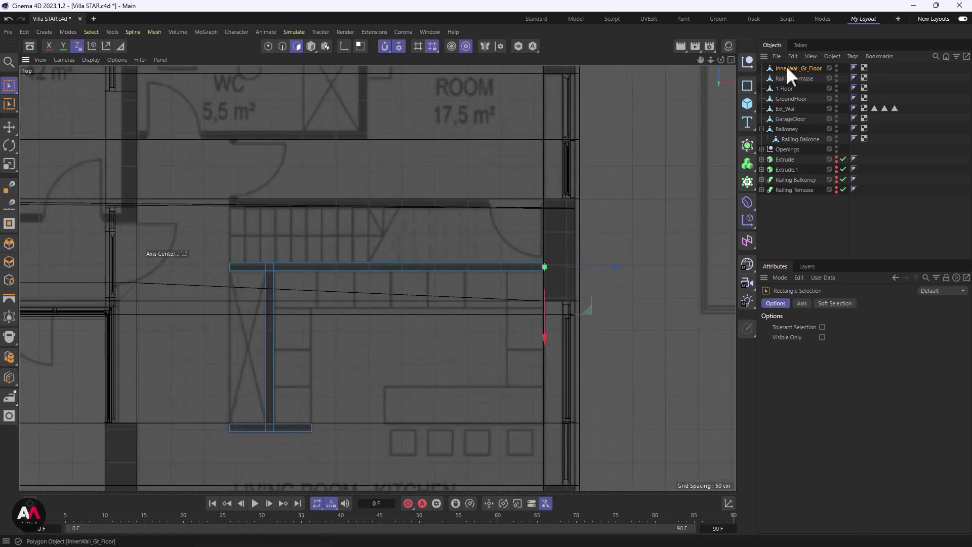
left_click(8, 85)
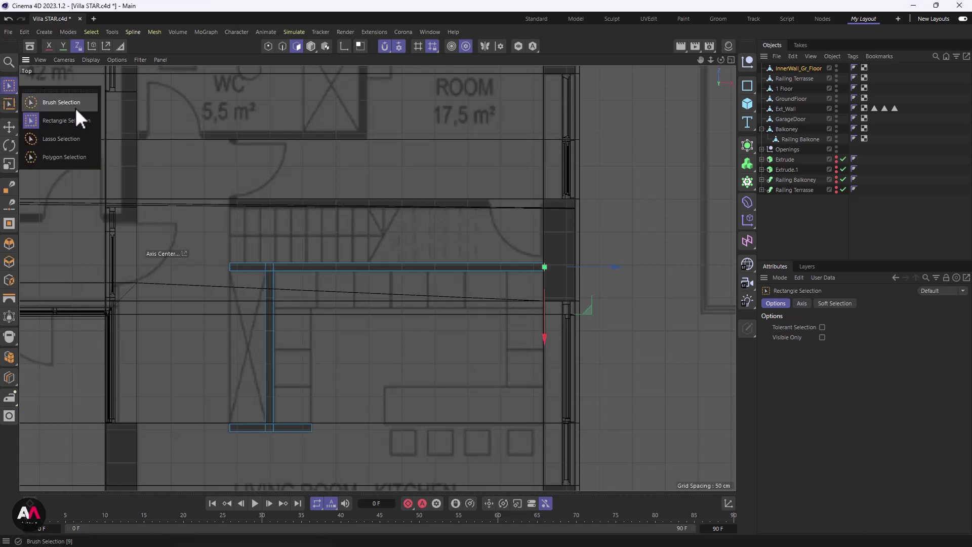
left_click(68, 122)
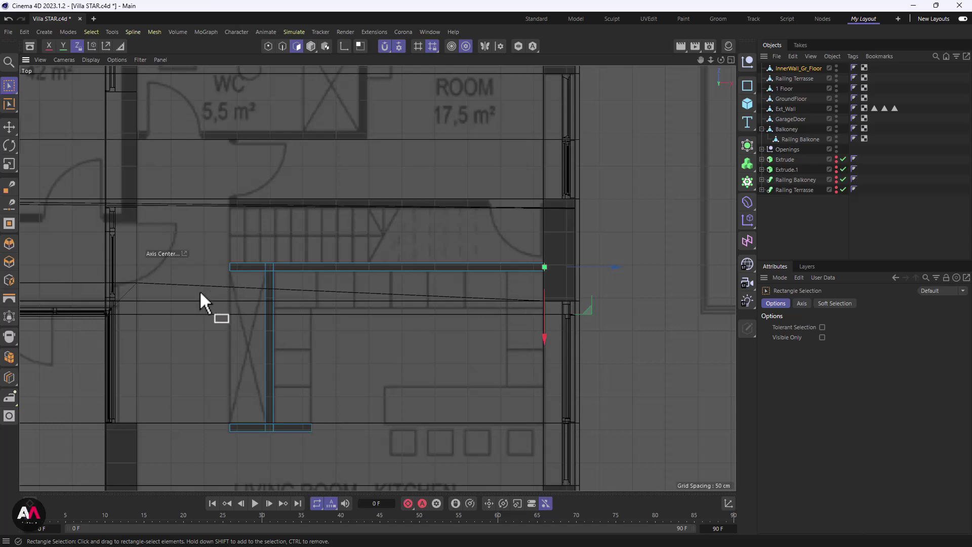
left_click_drag(194, 288, 567, 216)
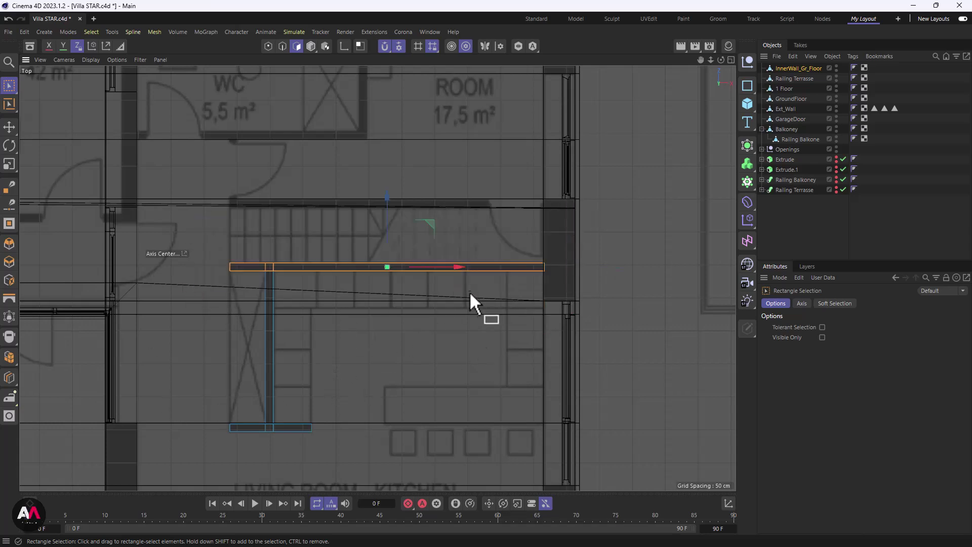
right_click(340, 211)
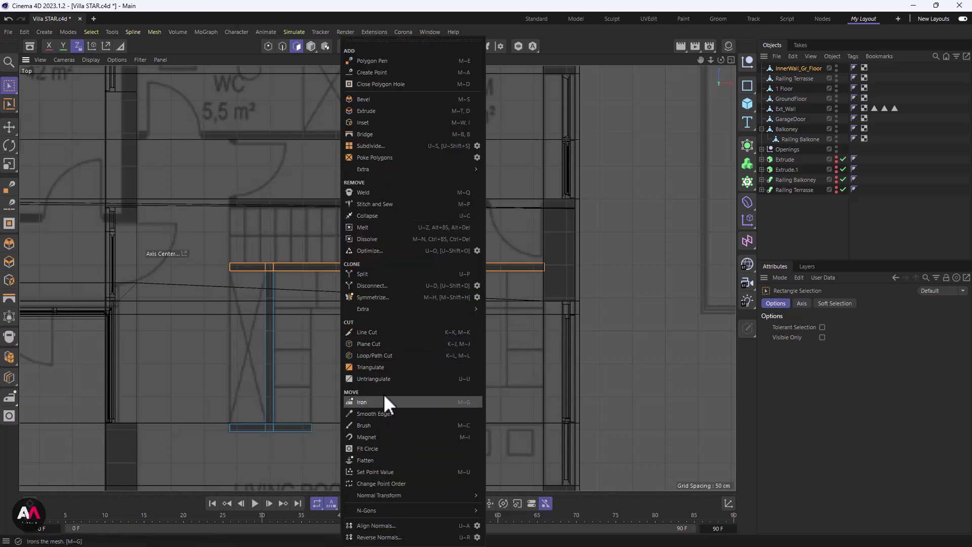
left_click(380, 274)
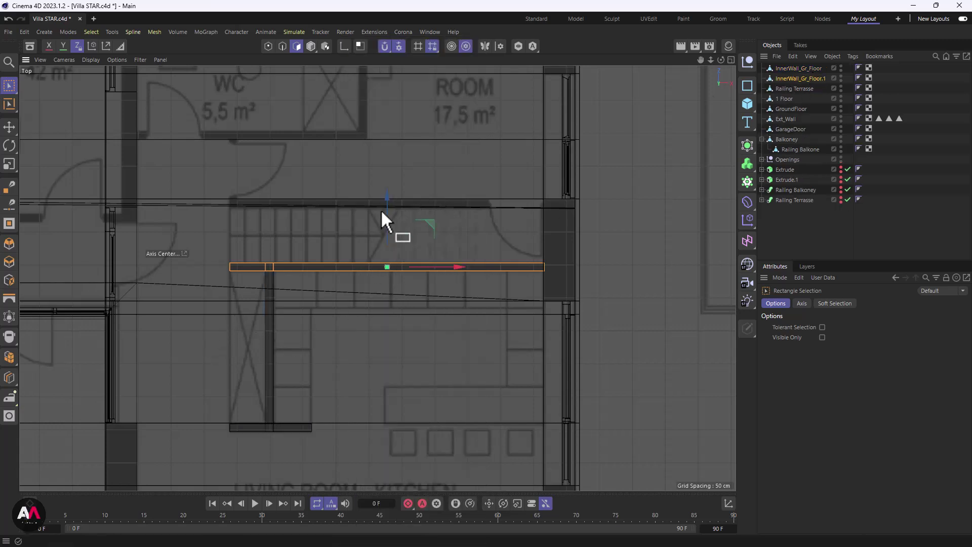
- Move the split wall copy across the stairs onto the parallel wall on the plan
key("e")
left_click_drag(385, 223, 404, 160)
scroll(564, 195, "up", 8)
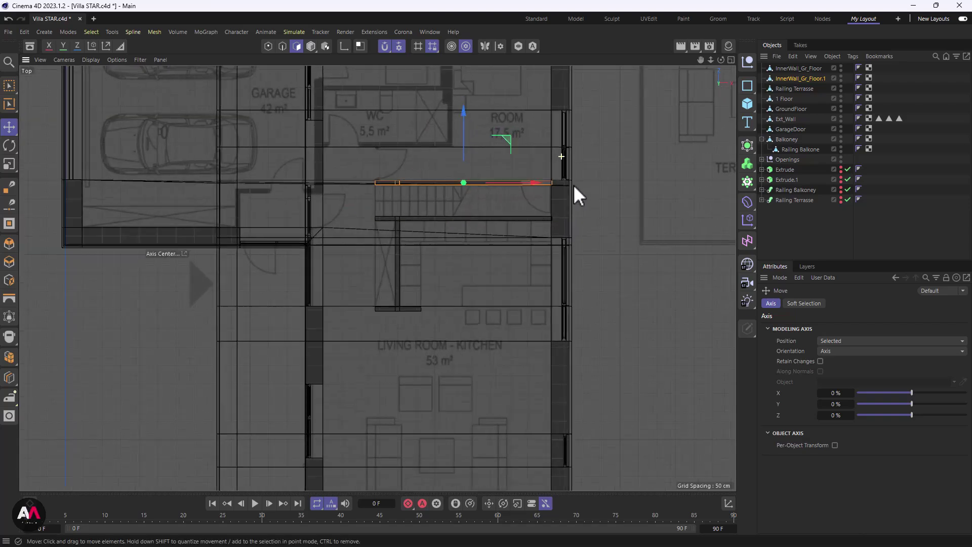
scroll(445, 263, "up", 5)
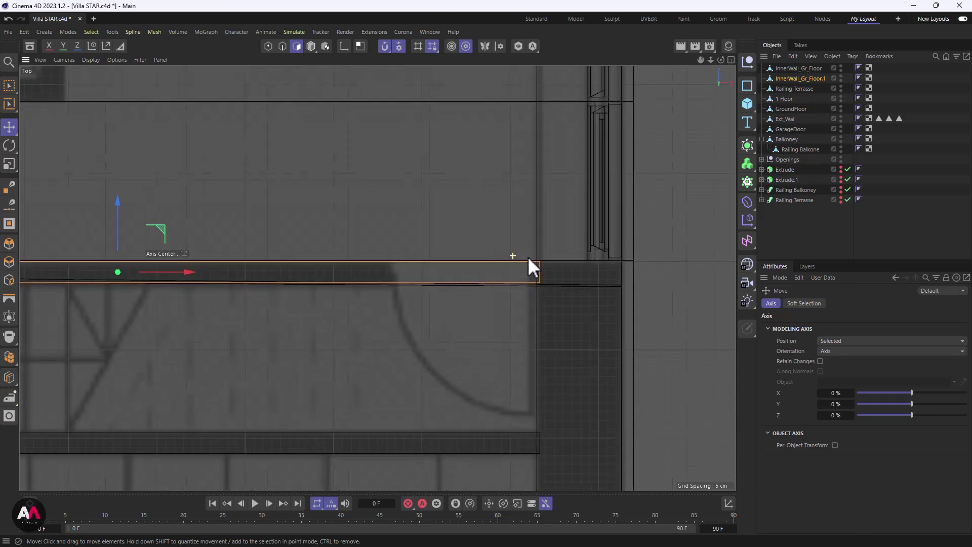
scroll(480, 276, "down", 8)
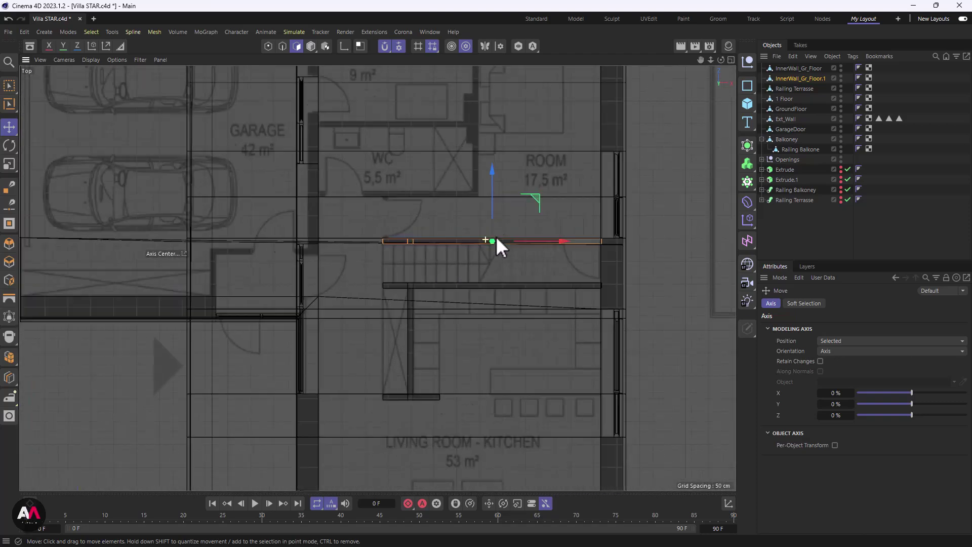
- Fine-tune the wall copy's position across its thickness so its edges match the wall lines on the plan
scroll(495, 245, "up", 10)
scroll(464, 303, "down", 1)
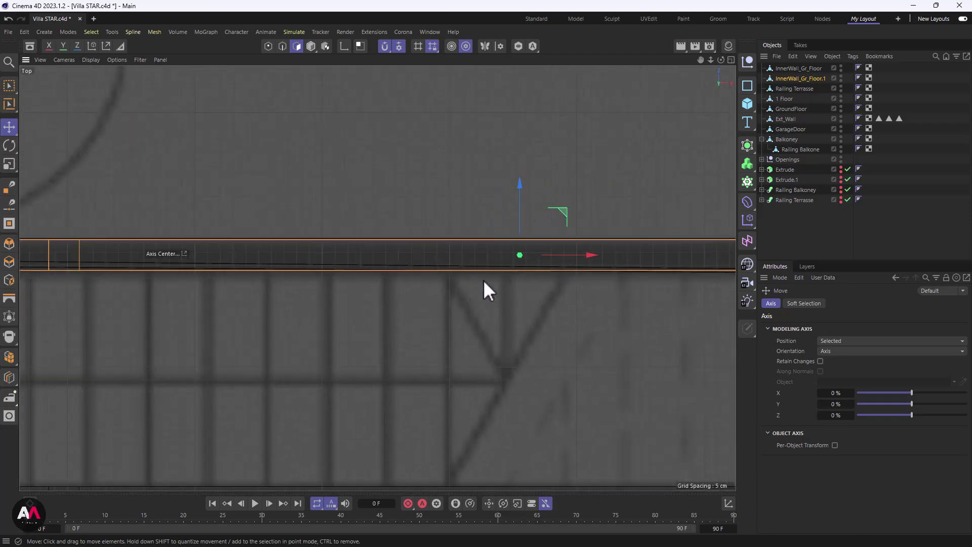
scroll(575, 198, "up", 3)
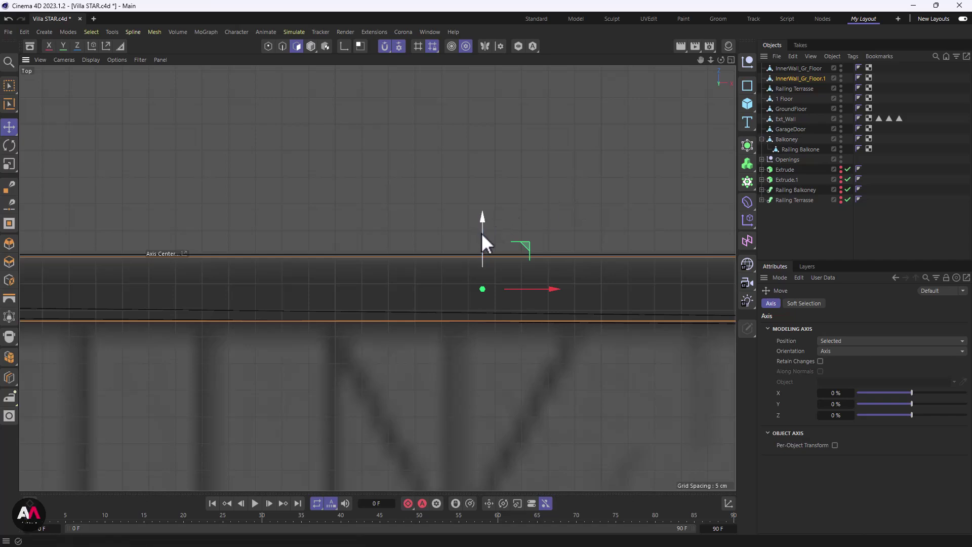
left_click_drag(482, 235, 494, 238)
scroll(423, 232, "down", 5)
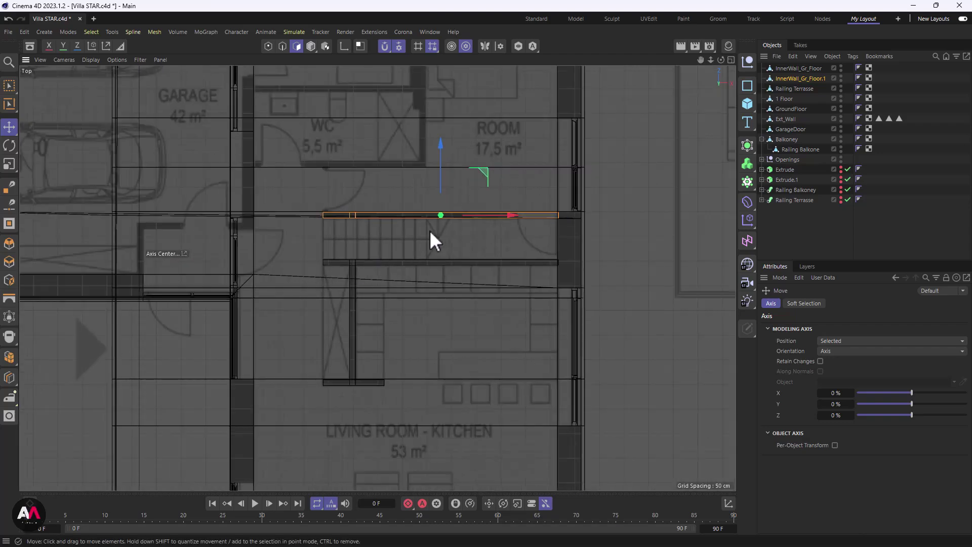
scroll(423, 234, "up", 3)
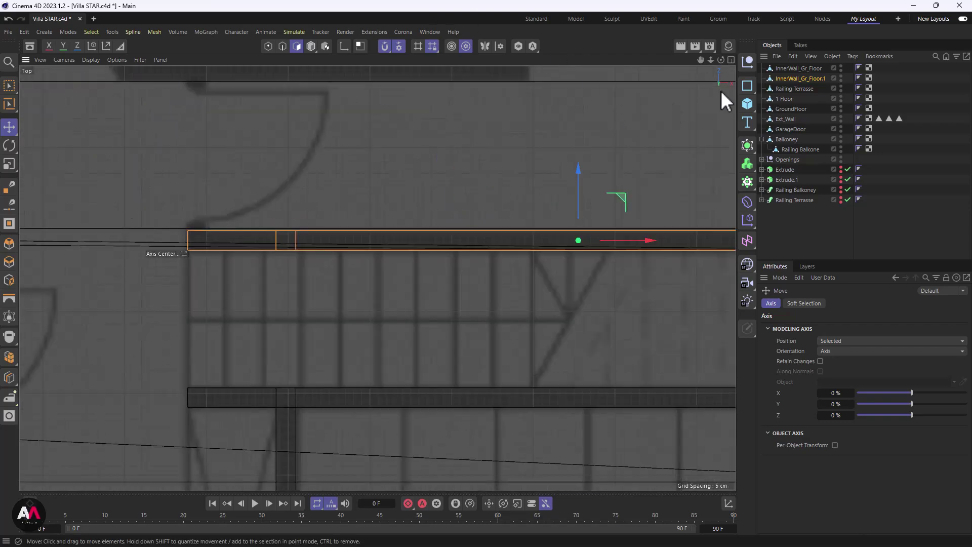
- Show the perspective view, isolate the wall copy with Solo, and turn it to expose the opening in its side
left_click(730, 60)
left_click(374, 60)
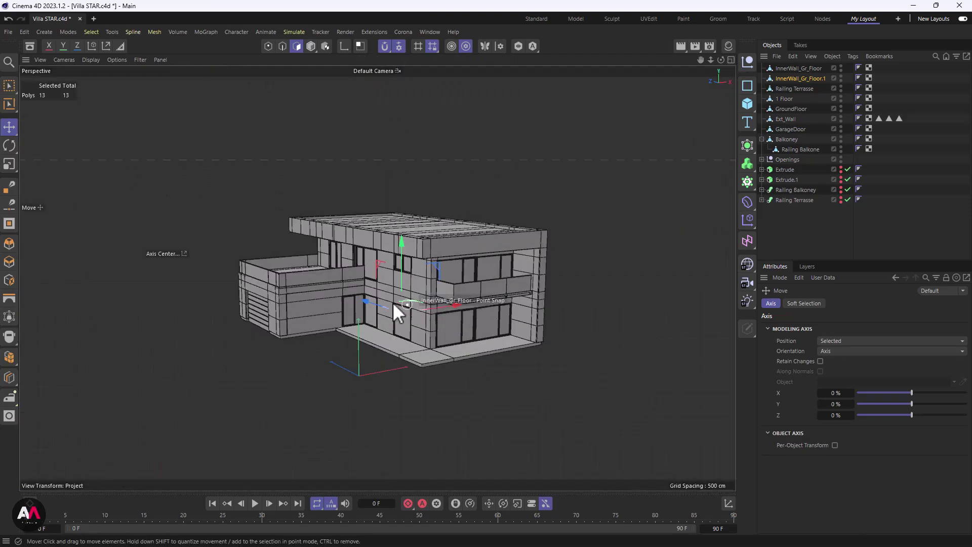
left_click(519, 46)
right_click_drag(375, 306, 554, 199, "alt")
left_click_drag(420, 325, 383, 377, "alt")
right_click_drag(419, 307, 450, 290, "alt")
left_click_drag(449, 290, 375, 243, "alt")
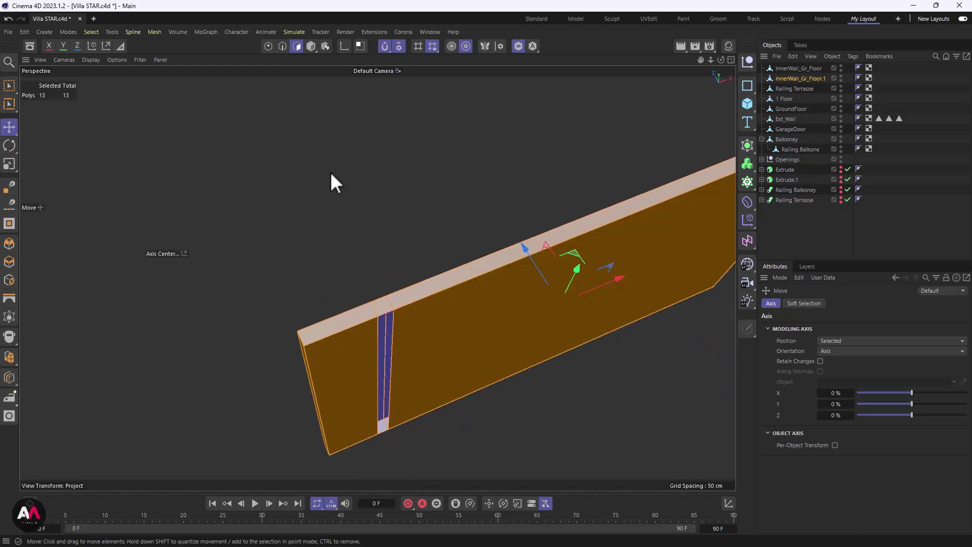
- Deselect the wall copy's polygons and close the opening in its side with Close Polygon Hole
left_click(331, 173)
right_click(369, 245)
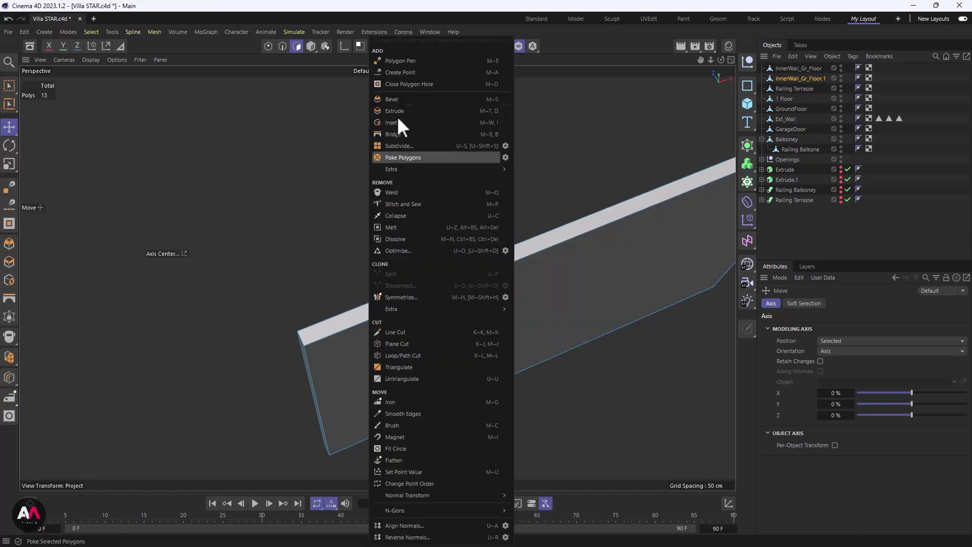
left_click(410, 84)
left_click(390, 384)
left_click_drag(436, 354, 393, 369, "alt")
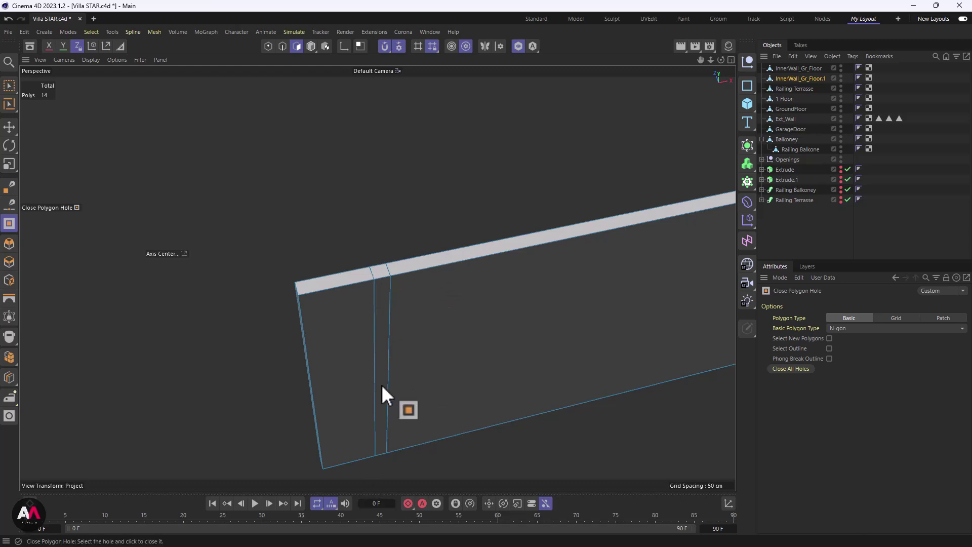
- Select the two vertical edge loops crossing the wall copy near its end and dissolve them
key("u")
key("l")
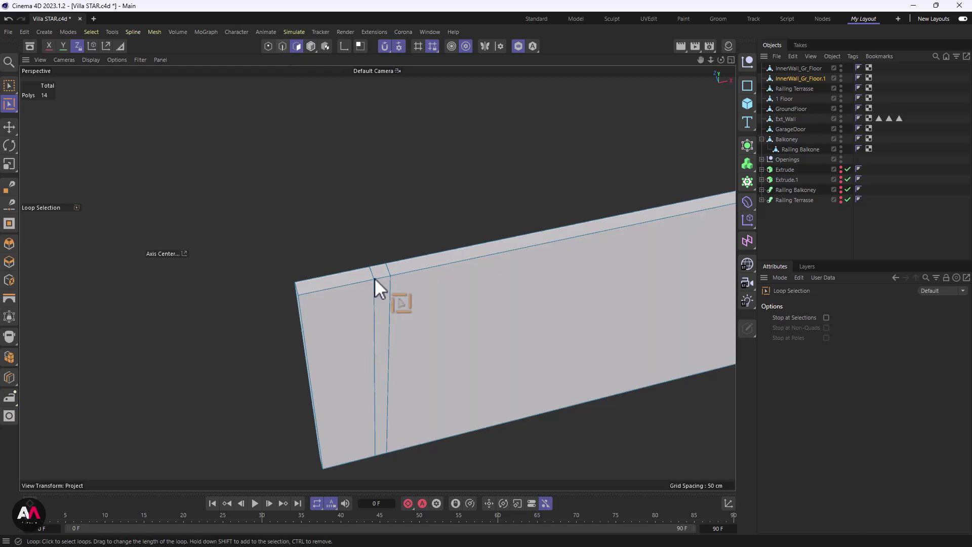
left_click(283, 46)
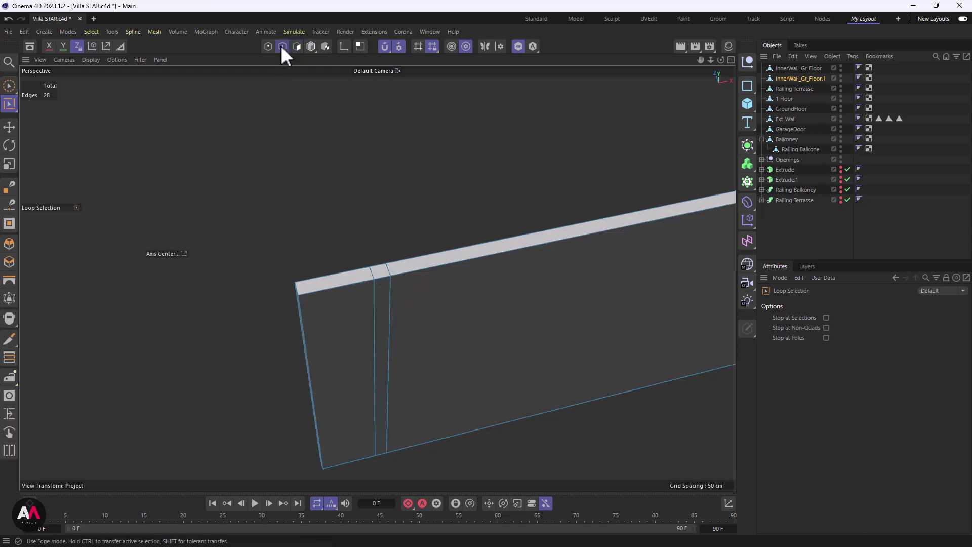
left_click(372, 299)
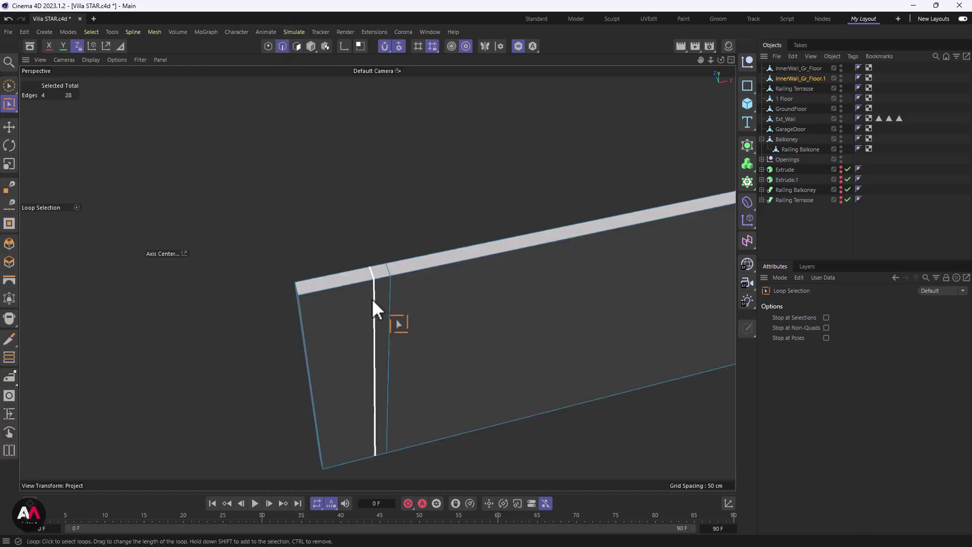
left_click(391, 299, "shift")
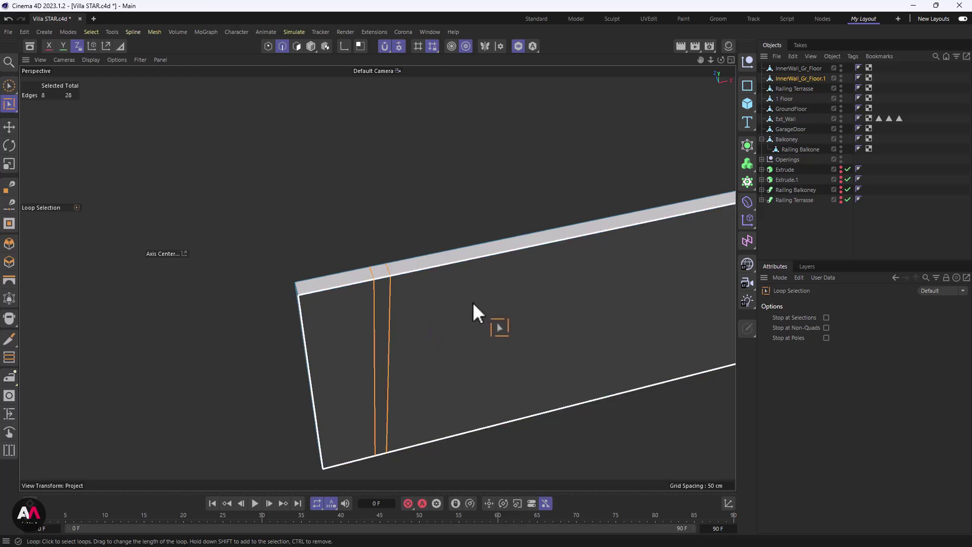
key("m")
key("n")
right_click(430, 295)
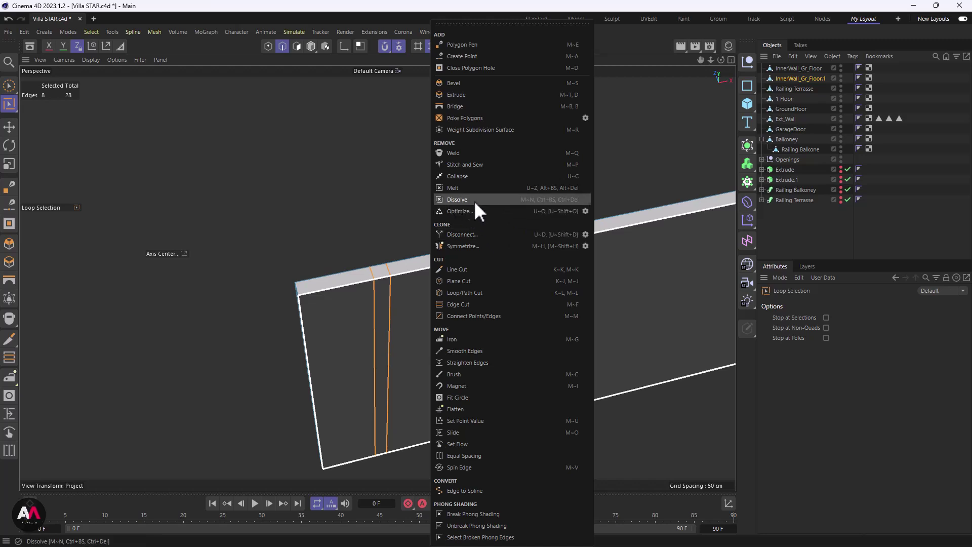
left_click(458, 201)
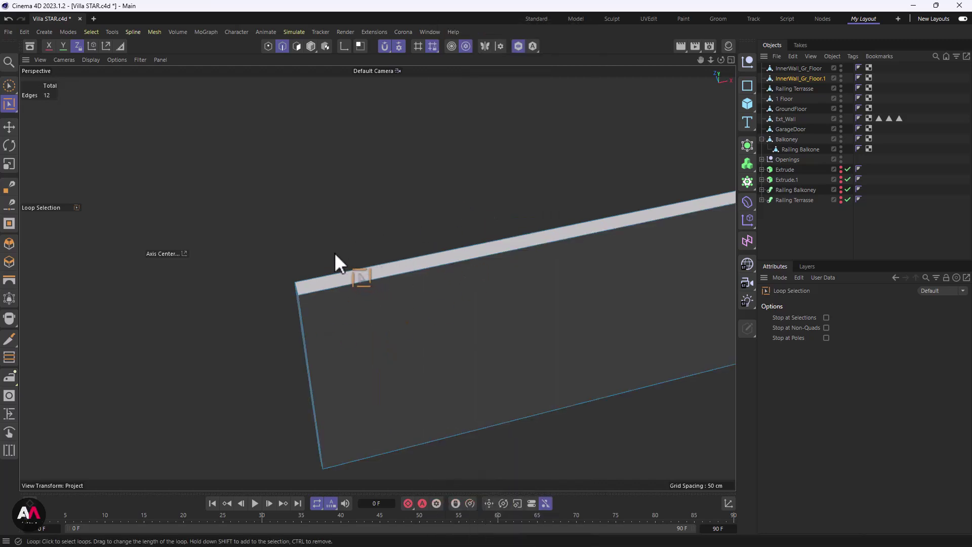
left_click_drag(334, 252, 409, 316, "alt")
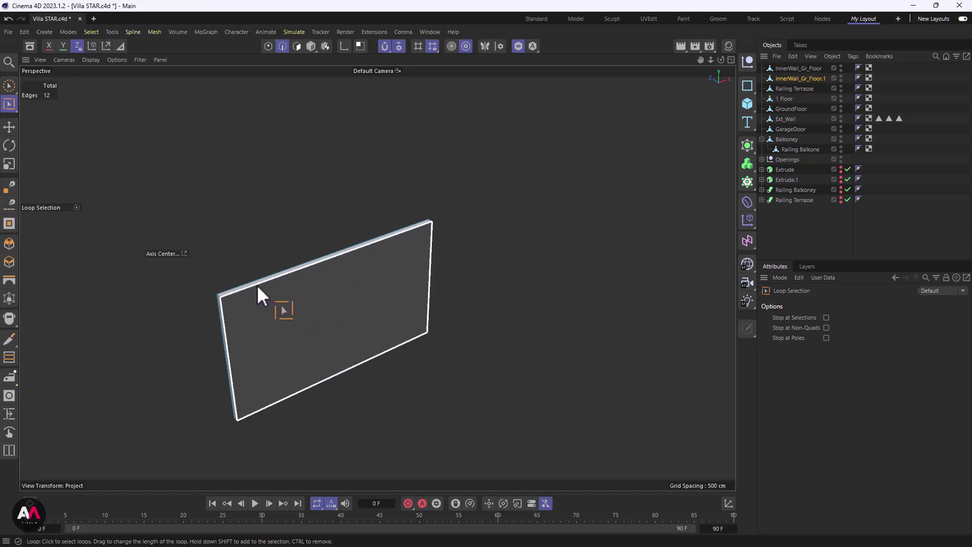
left_click_drag(250, 304, 243, 327, "alt")
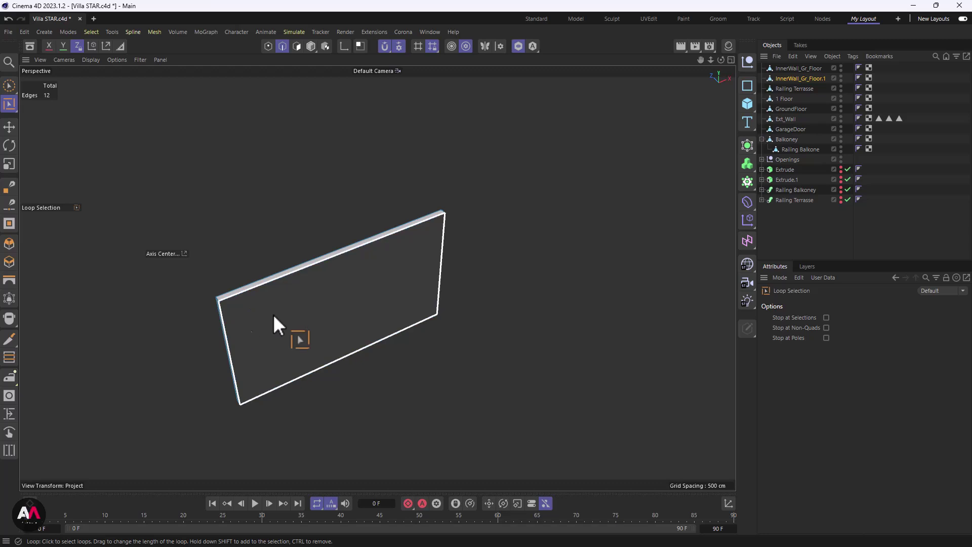
- Show the plan from above and add a loop cut 12 cm from the wall copy's end beside the room door
left_click(732, 58)
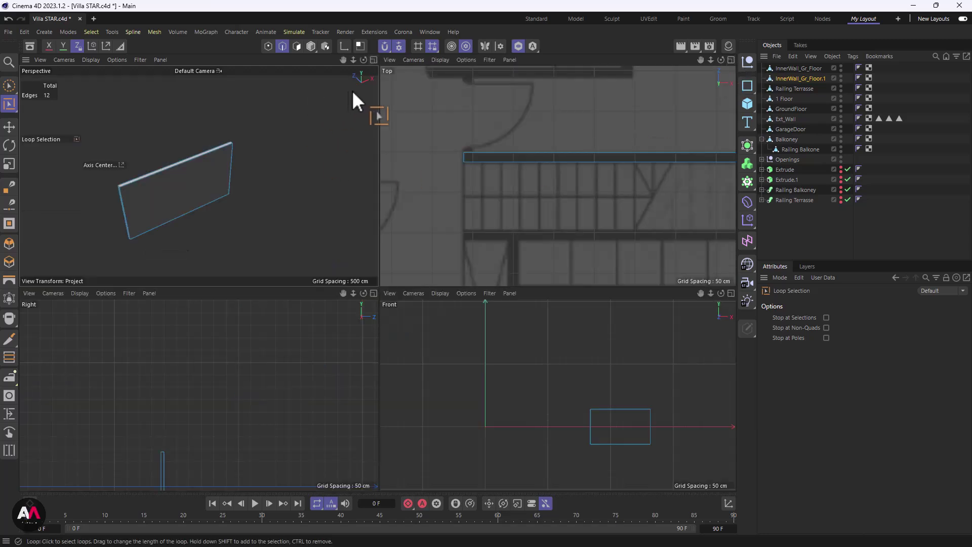
left_click(376, 59)
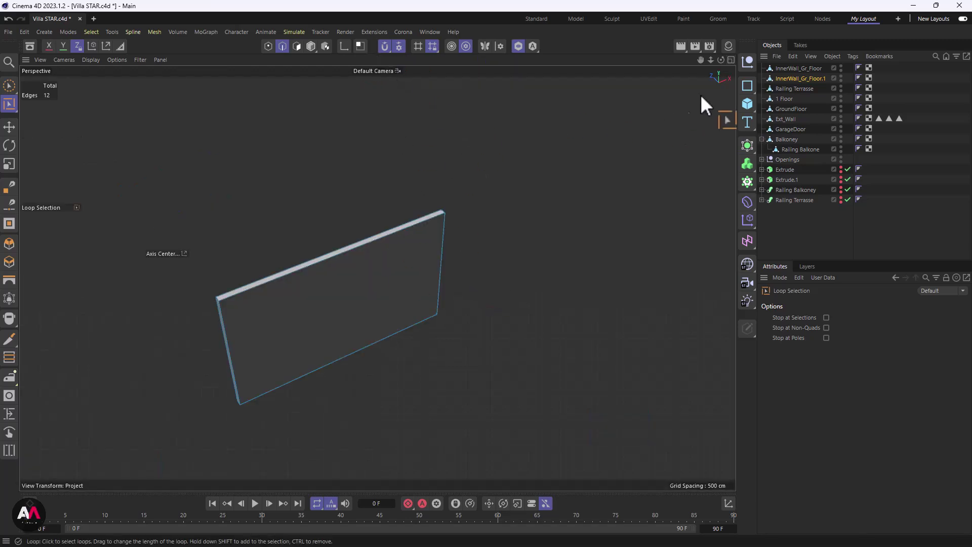
left_click(731, 60)
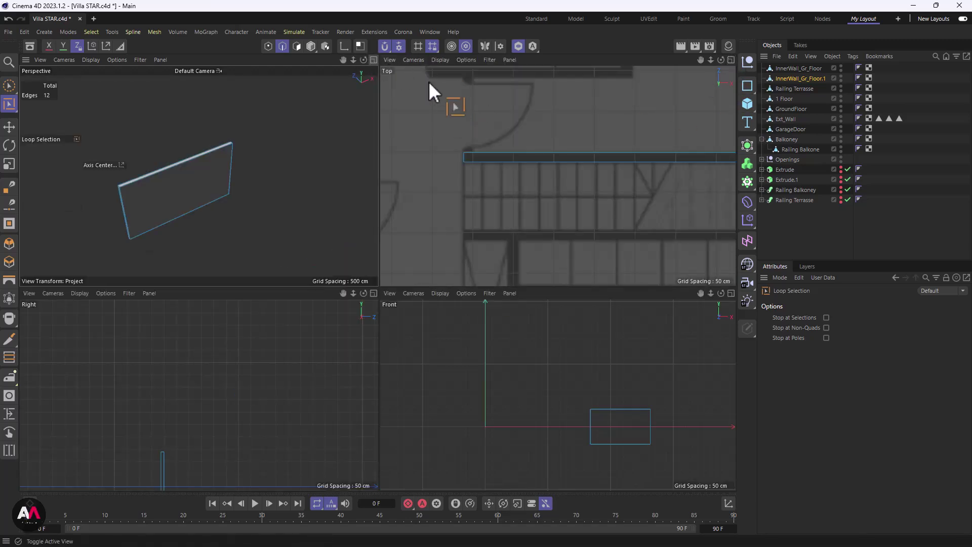
left_click(731, 60)
scroll(408, 302, "down", 3)
scroll(408, 301, "down", 1)
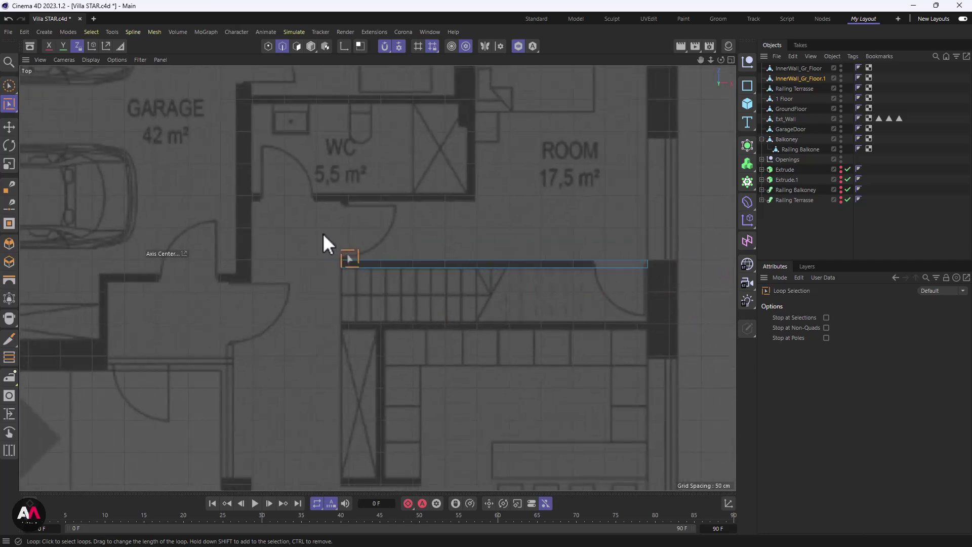
scroll(325, 243, "up", 5)
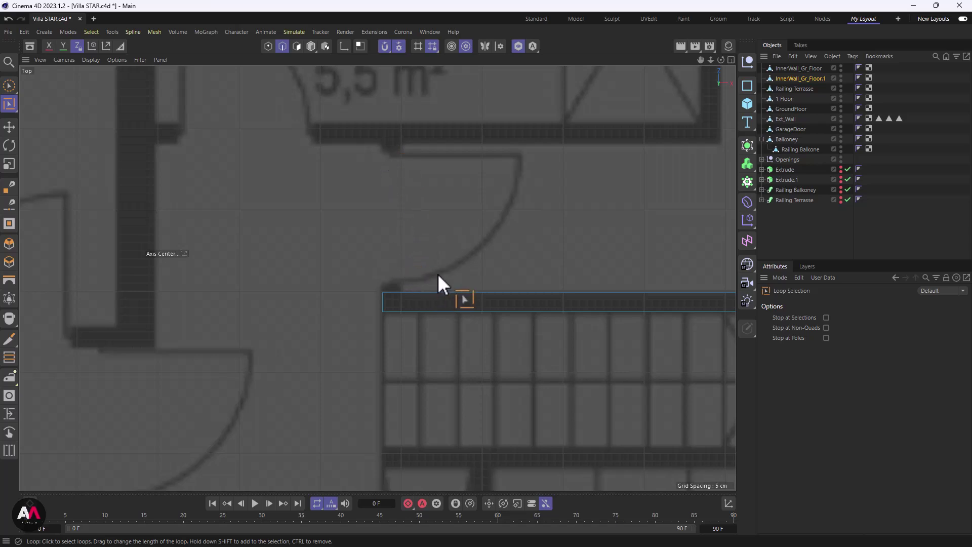
key("k")
key("l")
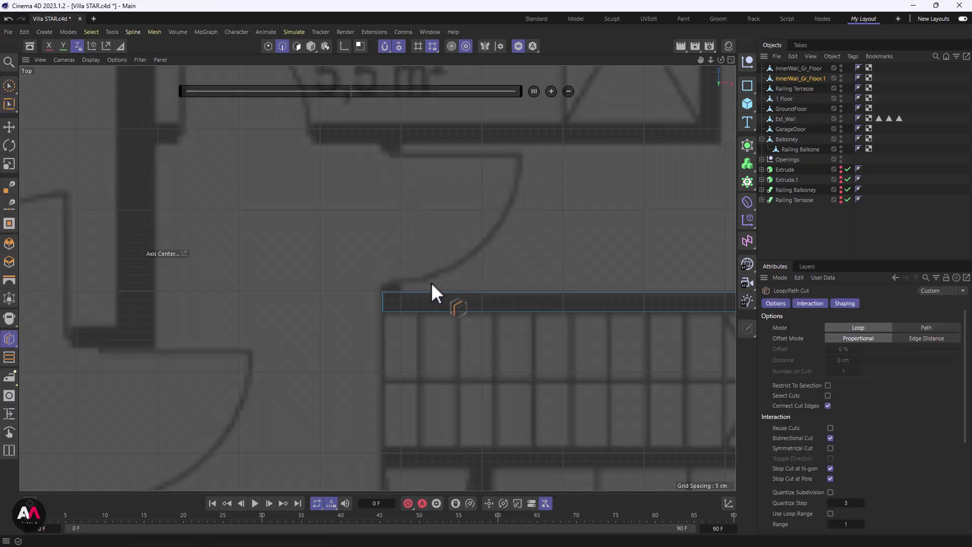
left_click(402, 291)
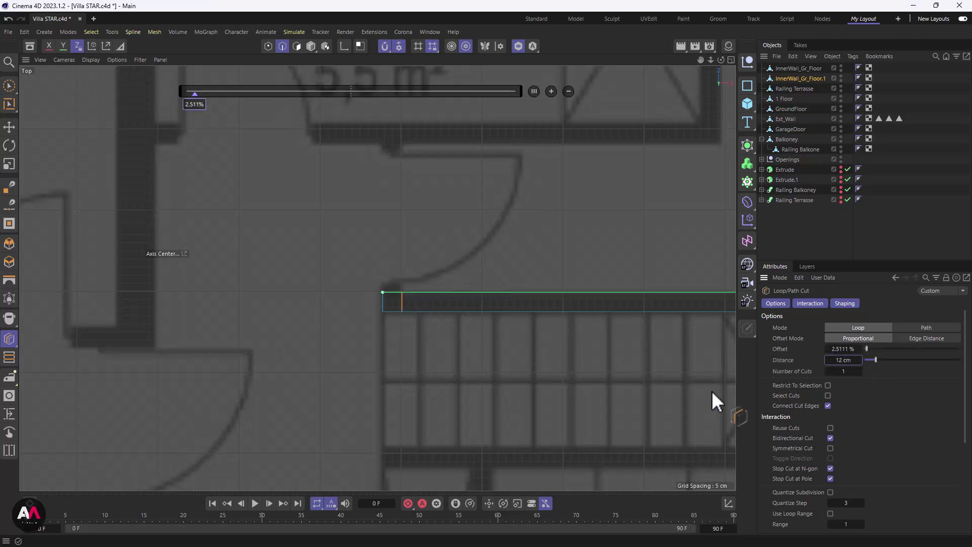
- Try to extrude the edges of the wall's 12 cm end section toward the WC, and undo the extrusion
left_click(9, 86)
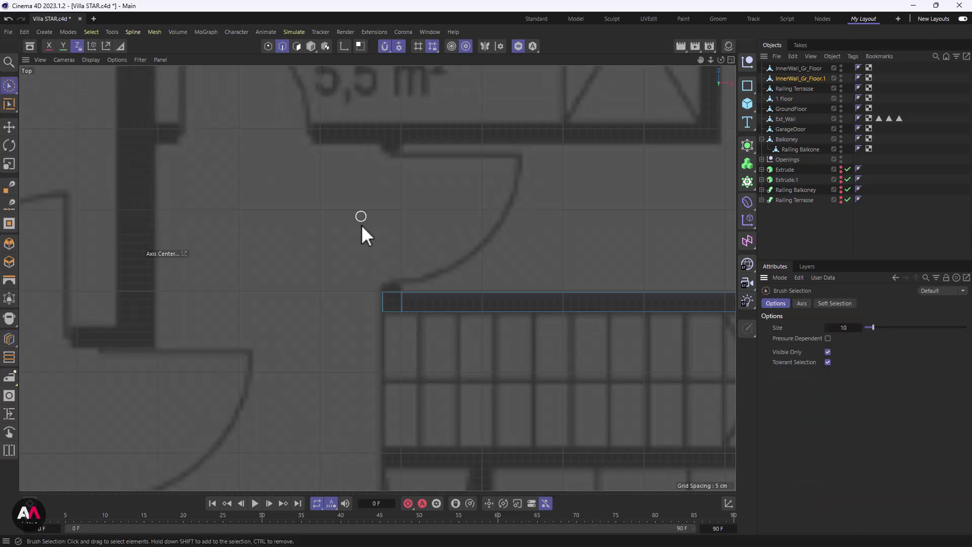
left_click(10, 86)
left_click(76, 119)
left_click_drag(371, 301, 430, 281)
key("d")
left_click_drag(472, 242, 448, 244)
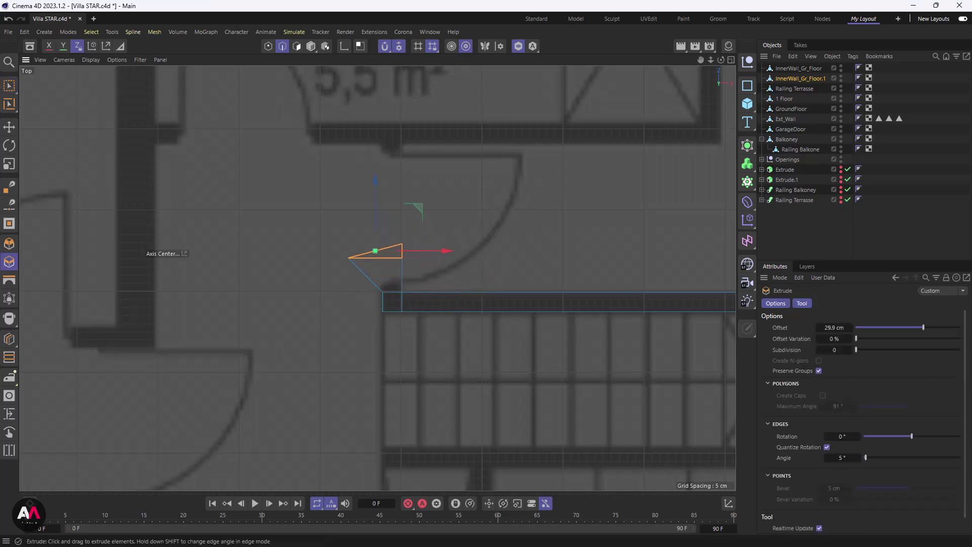
left_click(8, 19)
scroll(425, 286, "up", 8)
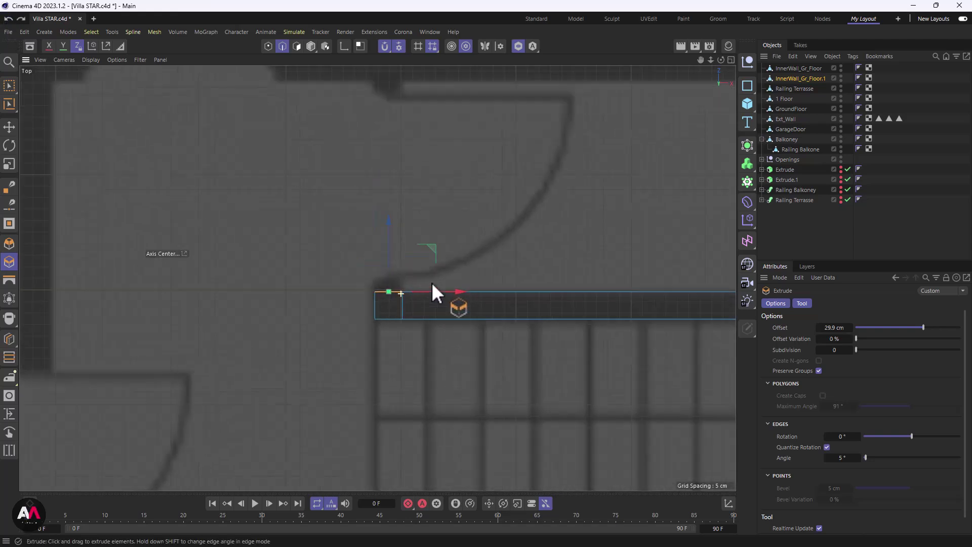
scroll(469, 241, "down", 8)
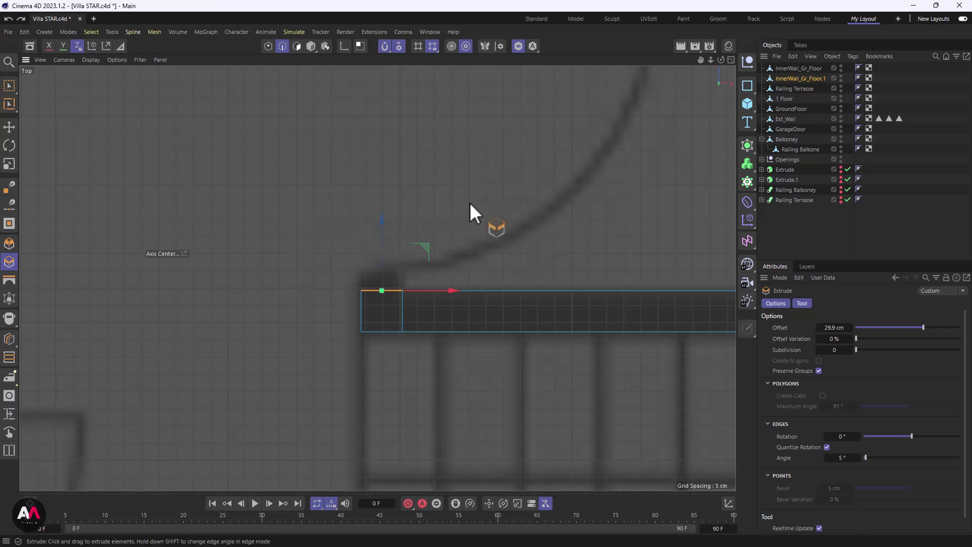
- Select the 12 cm end section's polygons facing the WC in polygon mode and extrude them across the door opening on the plan
left_click(731, 59)
key("F1")
scroll(219, 314, "up", 8)
left_click_drag(218, 284, 343, 29, "alt")
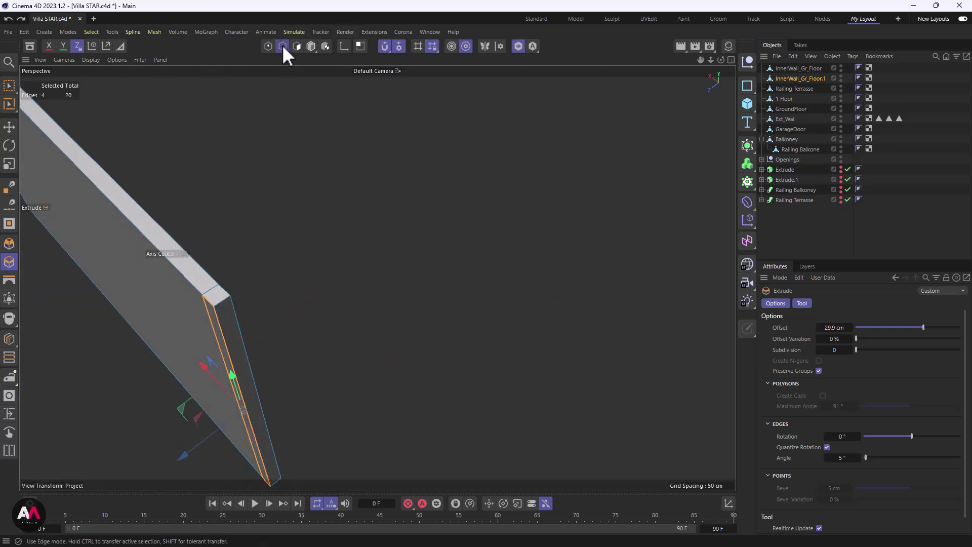
left_click(297, 46)
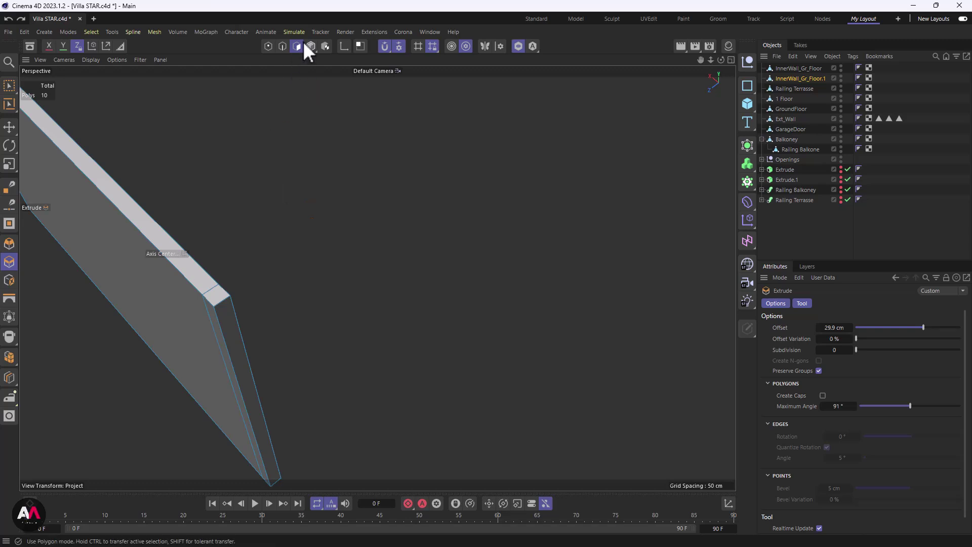
left_click(728, 60)
left_click(728, 60)
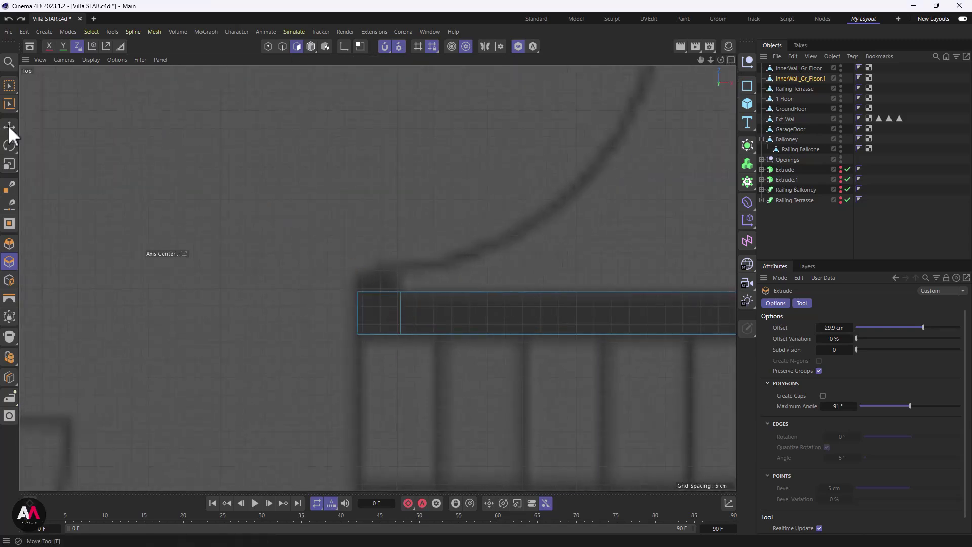
left_click(9, 86)
left_click_drag(424, 252, 300, 307)
key("d")
left_click_drag(388, 388, 318, 398)
- Move the extruded end face up to the near edge of the WC's lower wall on the plan
scroll(358, 346, "down", 5)
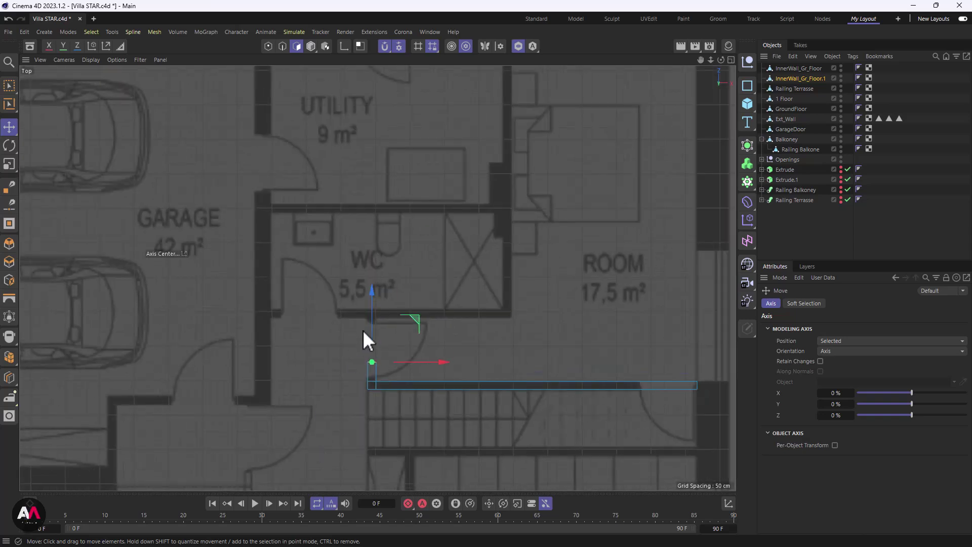
scroll(379, 321, "up", 3)
left_click_drag(379, 324, 396, 248)
scroll(385, 279, "up", 5)
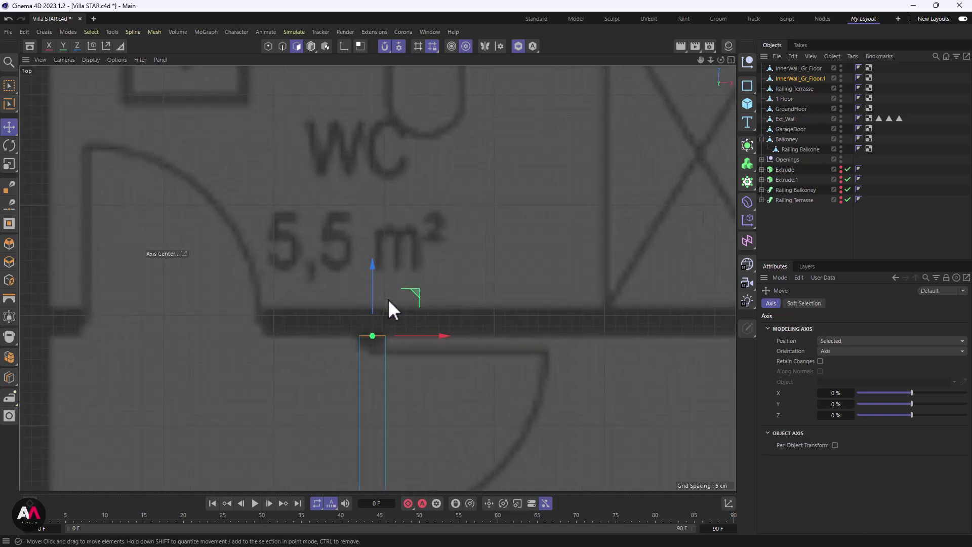
- Extrude the end face 12 cm through the thickness of the WC wall, undoing the surplus second extrusion
key("d")
left_click_drag(438, 266, 461, 263)
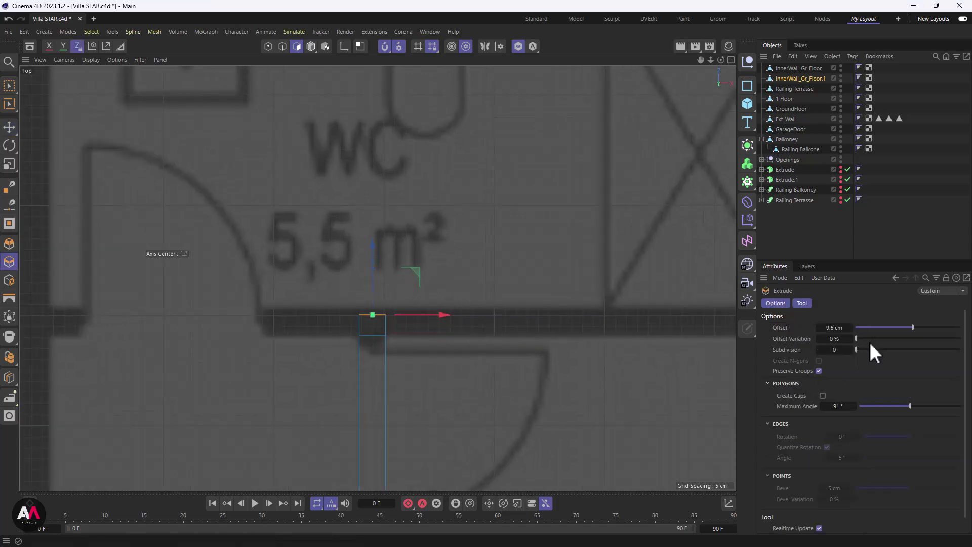
left_click(837, 327)
left_click_drag(834, 327, 838, 327)
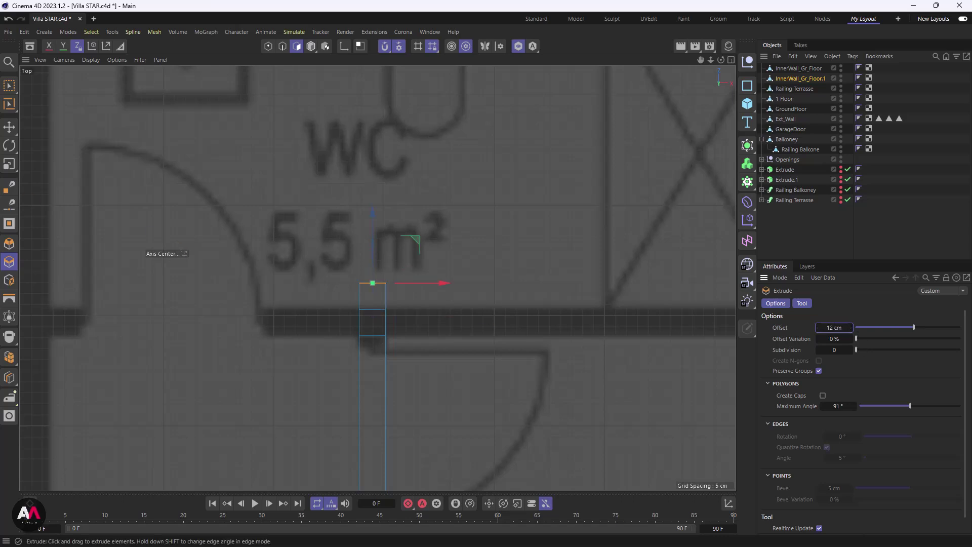
left_click(8, 17)
left_click(8, 17)
left_click_drag(834, 327, 835, 327)
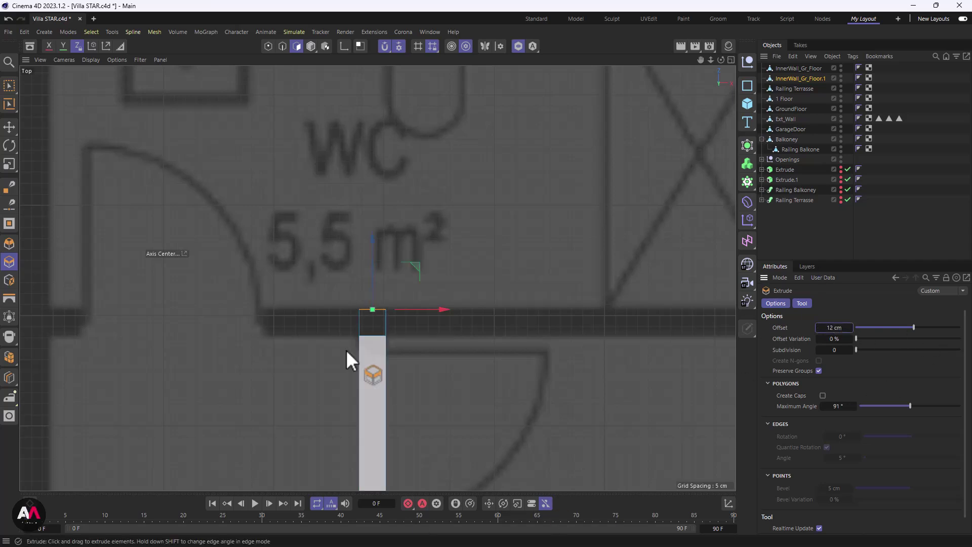
- Select both side faces of the new 12 cm section and extrude them about 131 cm along the WC wall in both directions
left_click(6, 89)
left_click_drag(336, 362, 370, 280)
left_click_drag(379, 357, 388, 307)
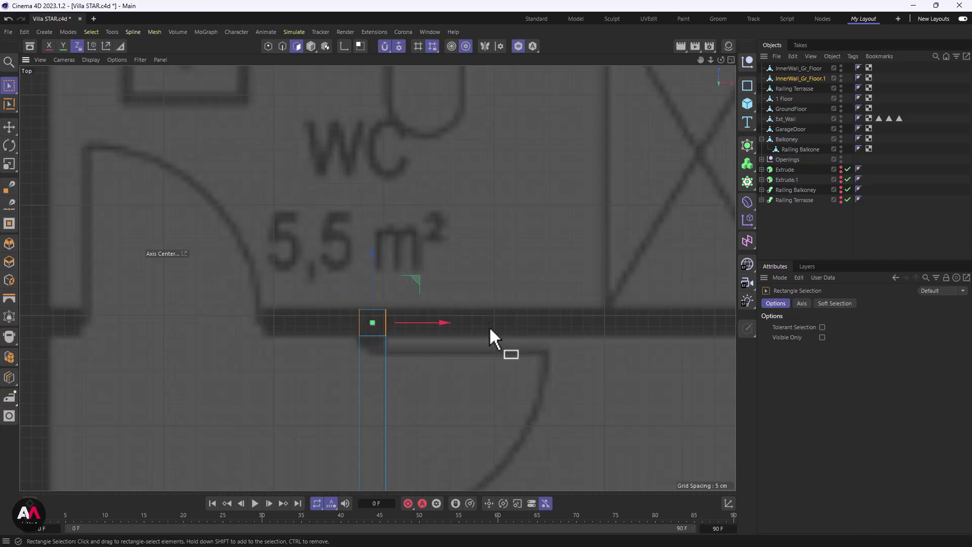
scroll(460, 238, "up", 2)
key("d")
left_click_drag(454, 274, 459, 347)
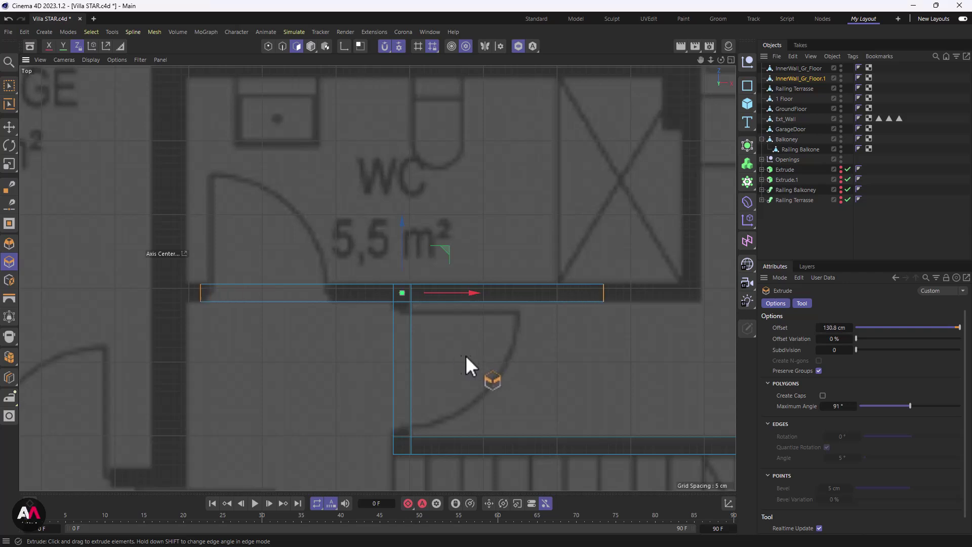
key("e")
left_click_drag(402, 293, 219, 275)
left_click(8, 20)
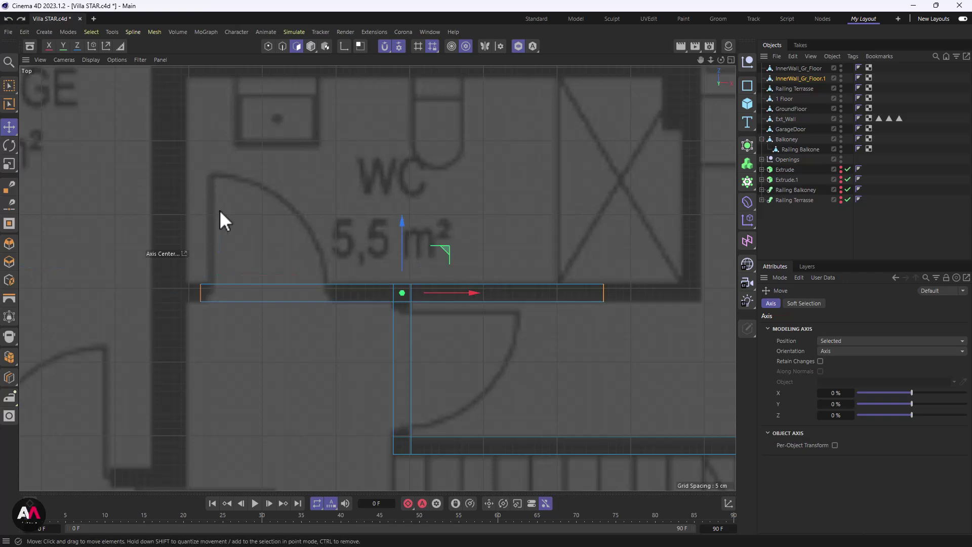
- Select only the garage-side end face of the WC wall and move it onto the garage wall
key("0")
left_click_drag(173, 327, 244, 236)
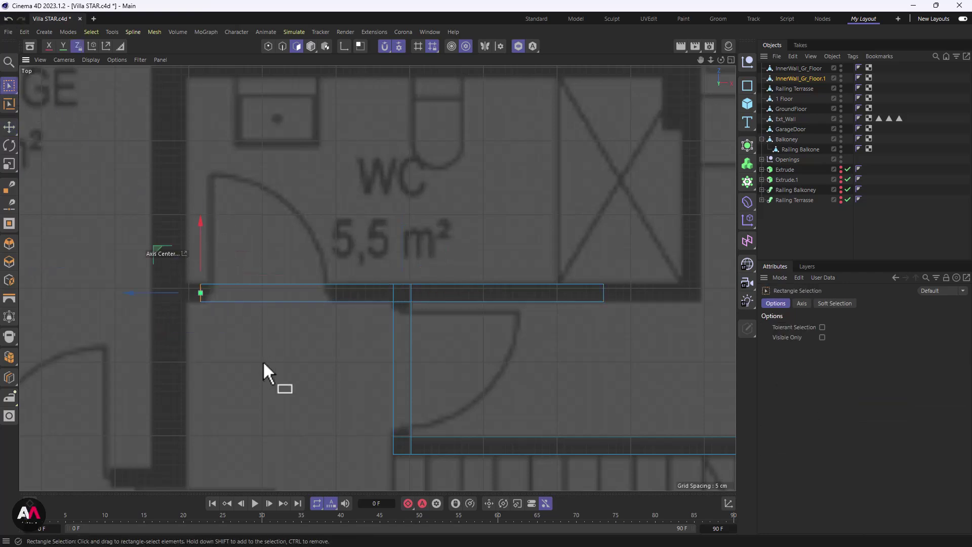
left_click_drag(154, 294, 140, 291)
- Select the WC wall's opposite end face and move it to the wall corner beside the 17,5 m² room
left_click_drag(587, 325, 620, 283)
scroll(646, 299, "down", 5)
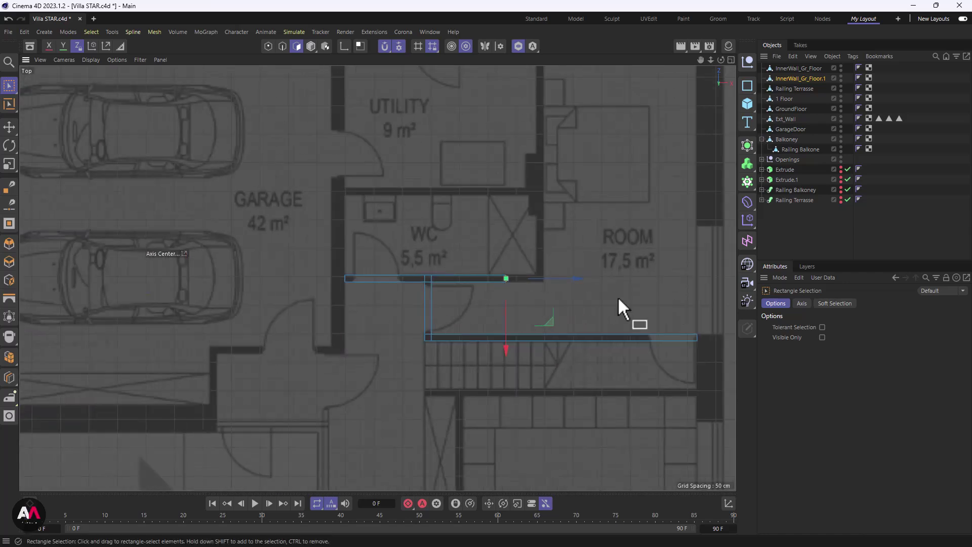
scroll(576, 254, "up", 8)
scroll(584, 252, "down", 3)
left_click_drag(406, 317, 508, 318)
- Add a loop cut 12 cm from the WC wall's end at the corner beside the room
key("k")
key("l")
left_click(446, 306)
double_click(841, 360)
type("12")
key("Return")
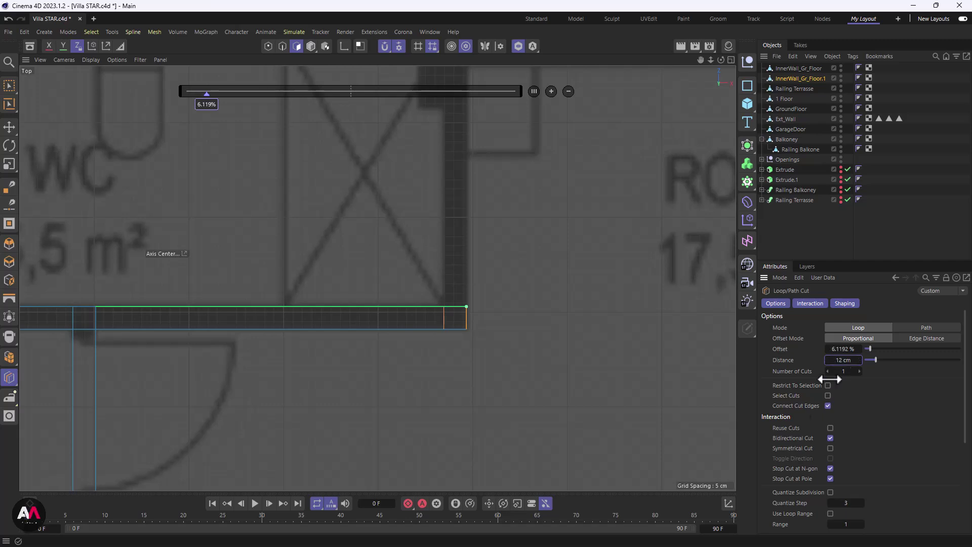
- Select the corner section's face toward the wall between WC and room, and extrude it along that wall on the plan
left_click(9, 85)
left_click_drag(483, 272, 410, 320)
key("d")
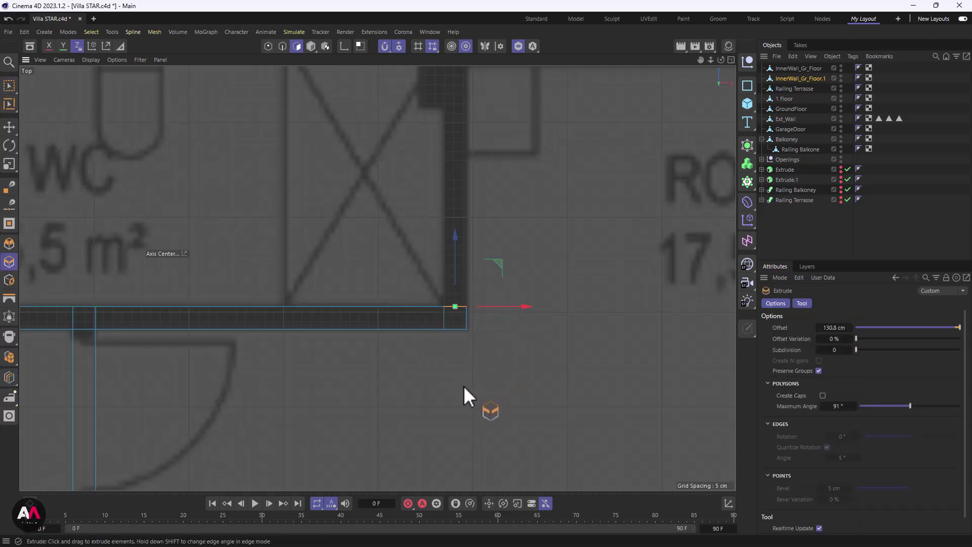
scroll(493, 367, "down", 3)
left_click_drag(493, 367, 529, 335)
key("e")
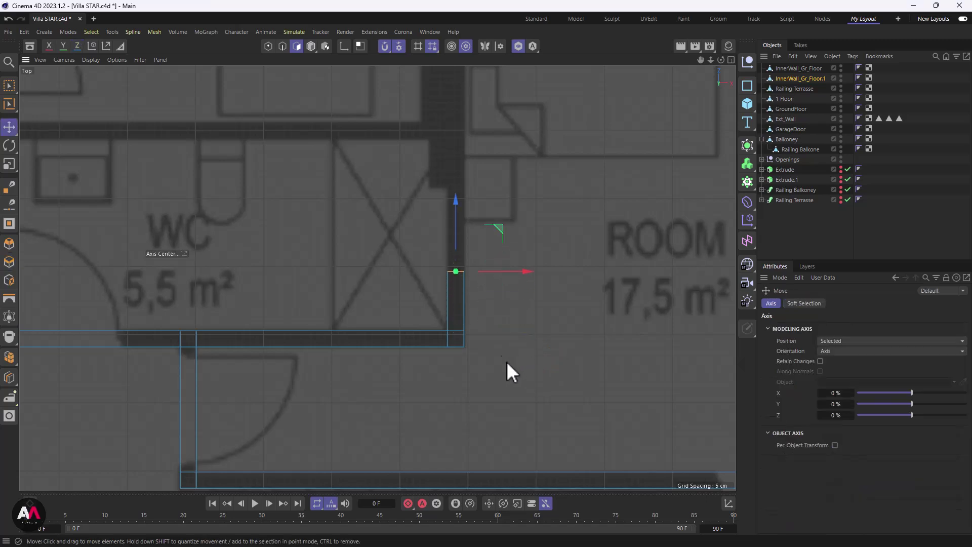
- Move the extruded face along the wall between WC, utility and room until it meets the exterior wall
scroll(469, 315, "down", 4)
scroll(536, 247, "up", 2)
left_click_drag(449, 326, 443, 117)
scroll(450, 369, "down", 4)
scroll(507, 159, "up", 4)
left_click_drag(417, 267, 420, 163)
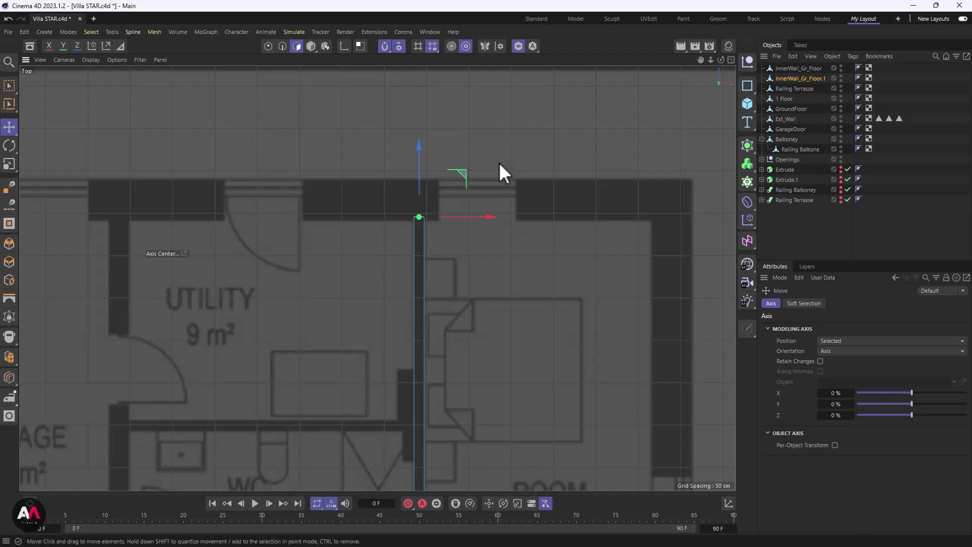
- Add two loop cuts across the room-side wall where the utility–WC wall meets it, the second at a 12 cm distance
scroll(510, 157, "down", 2)
scroll(428, 269, "down", 3)
scroll(472, 327, "up", 5)
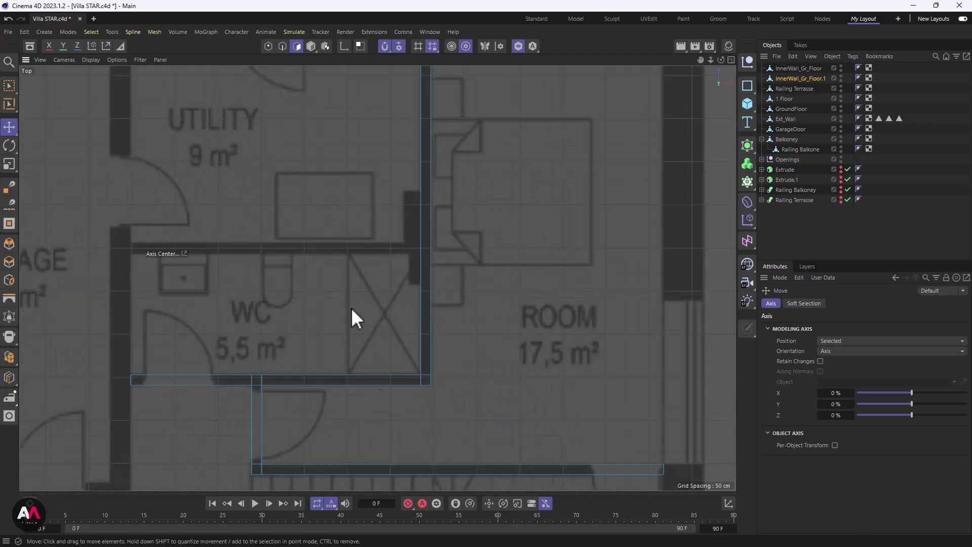
scroll(413, 208, "up", 3)
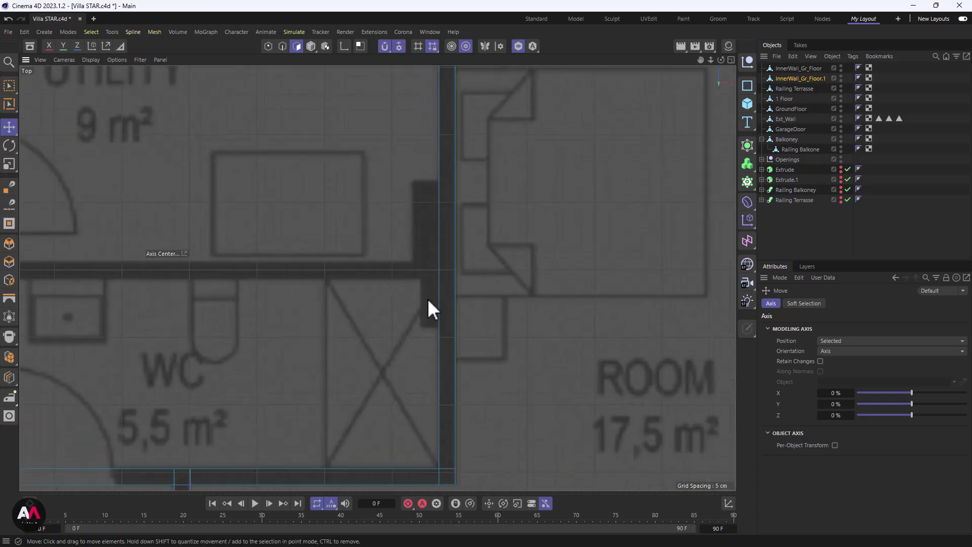
key("k")
key("l")
left_click(440, 279)
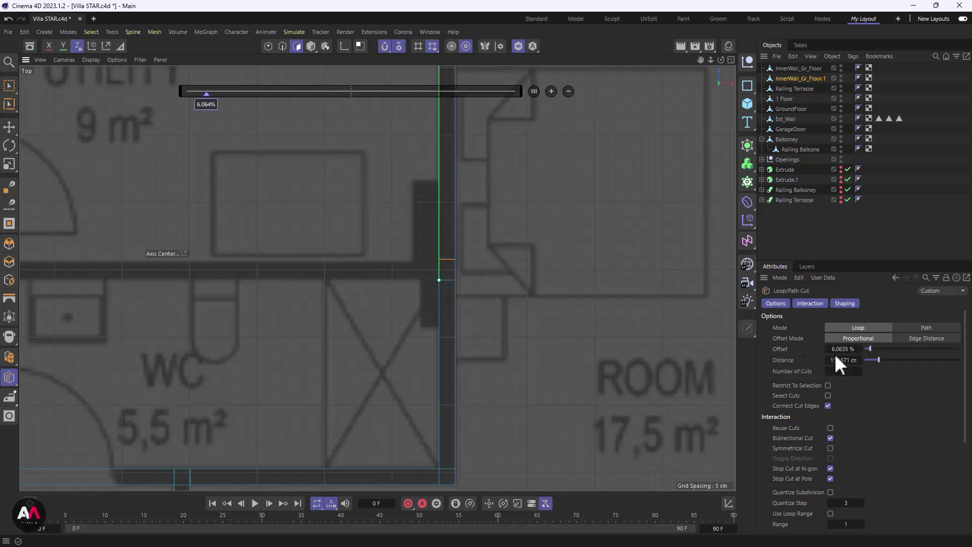
left_click(848, 360)
type("12")
key("Return")
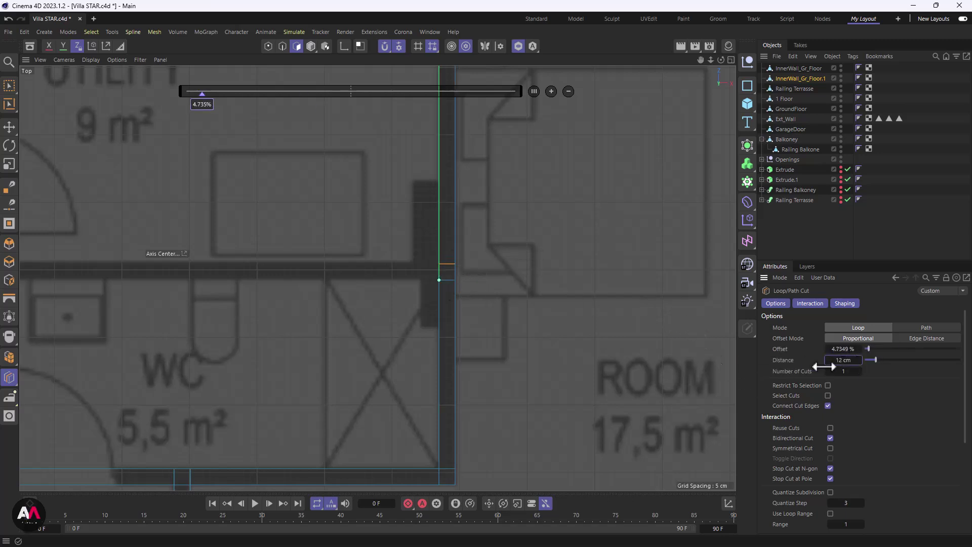
- Select the face between the new cuts, extrude it 57.8 cm, and move it along the utility–WC wall toward the garage
left_click(9, 85)
left_click_drag(428, 288, 447, 240)
key("d")
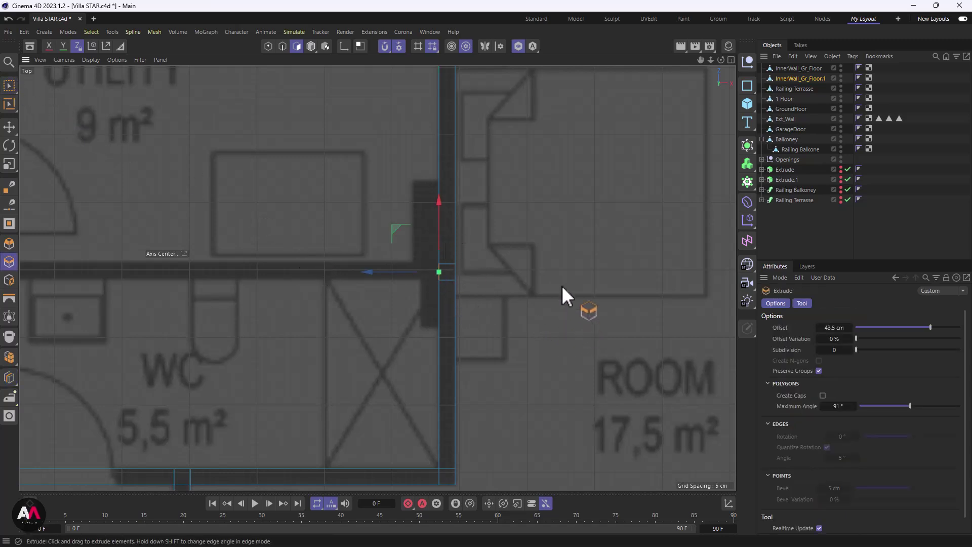
scroll(561, 289, "down", 3)
left_click_drag(514, 324, 552, 324)
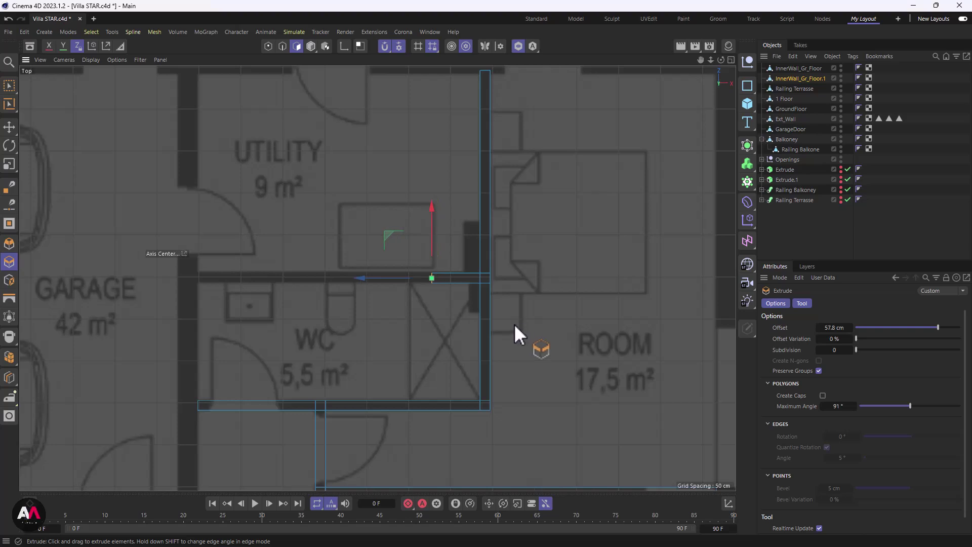
key("e")
left_click_drag(391, 274, 189, 273)
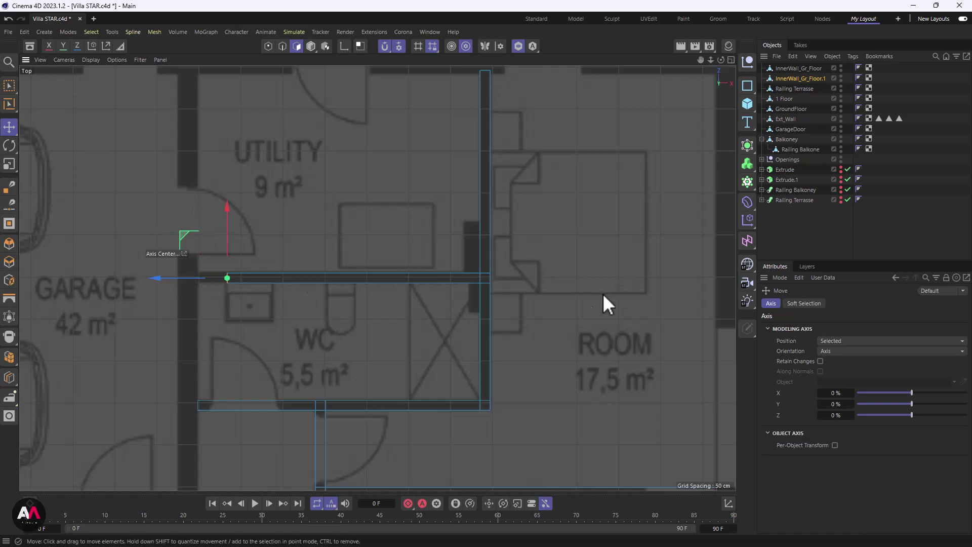
- Undo the move and extrusion of the utility–WC wall
scroll(489, 218, "up", 3)
scroll(495, 358, "down", 3)
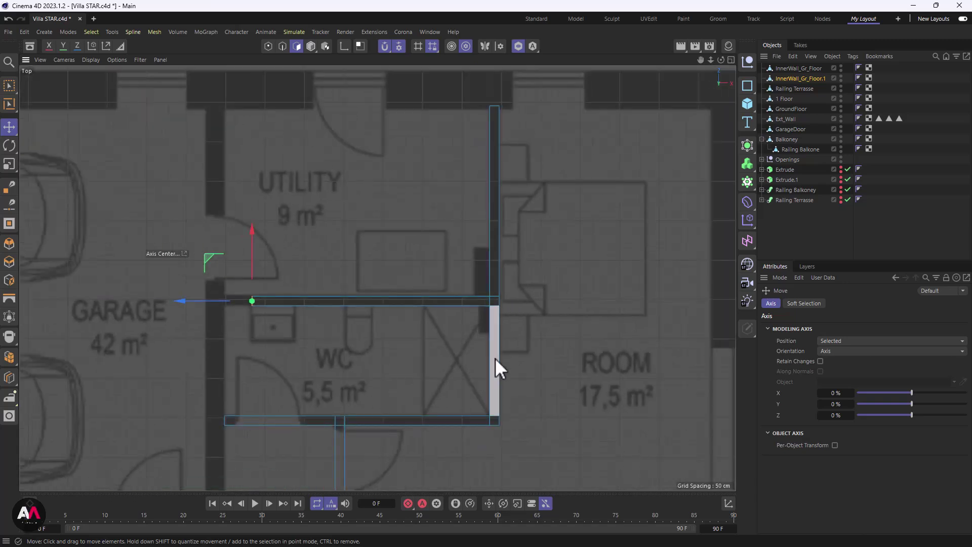
scroll(539, 293, "up", 6)
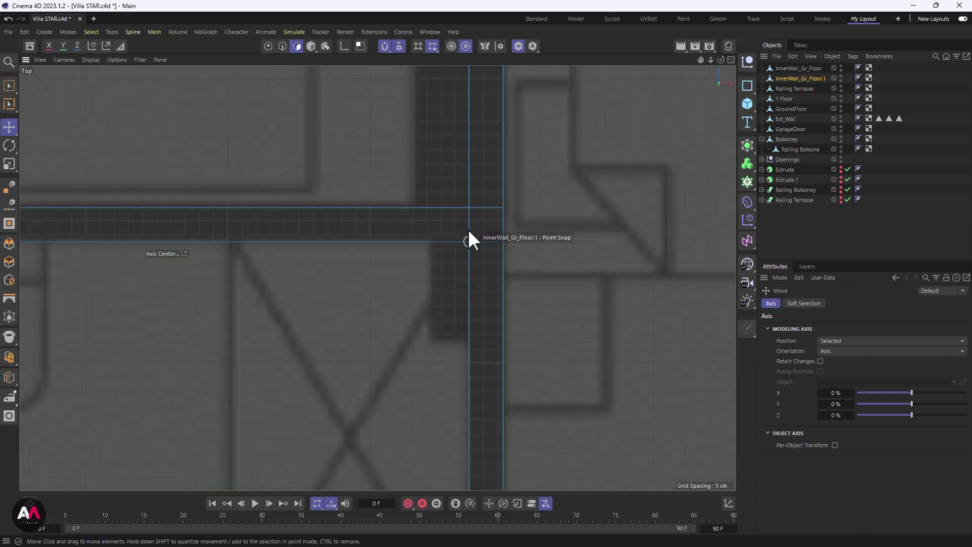
scroll(472, 373, "down", 3)
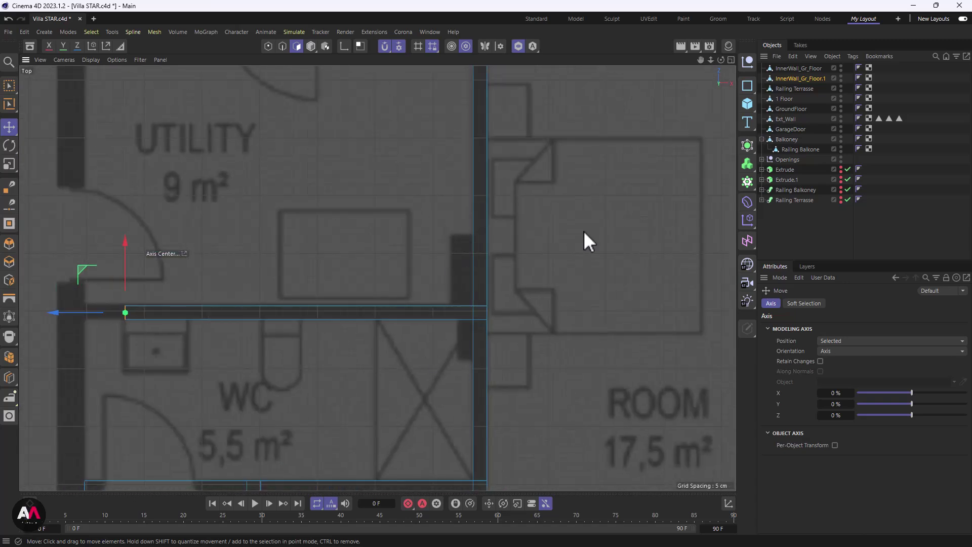
scroll(584, 233, "down", 3)
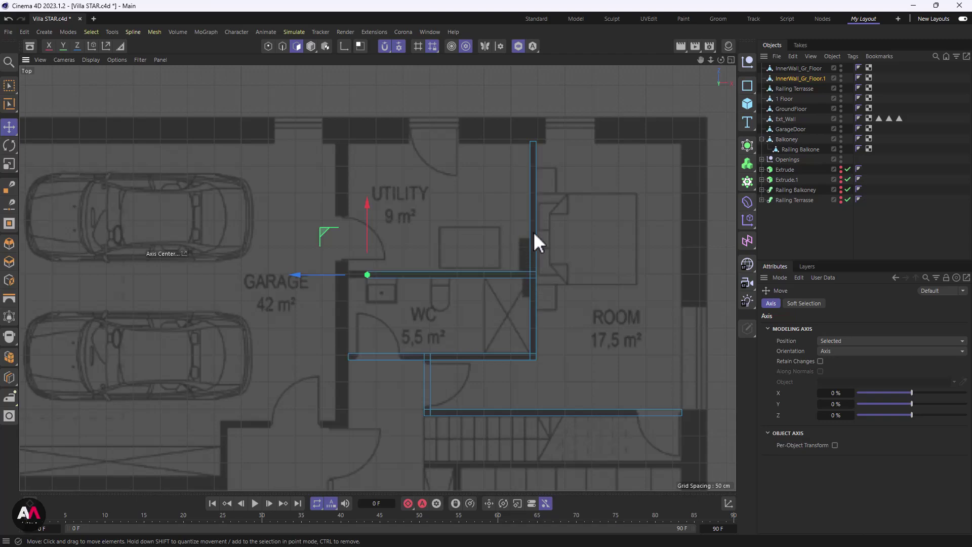
scroll(354, 343, "up", 4)
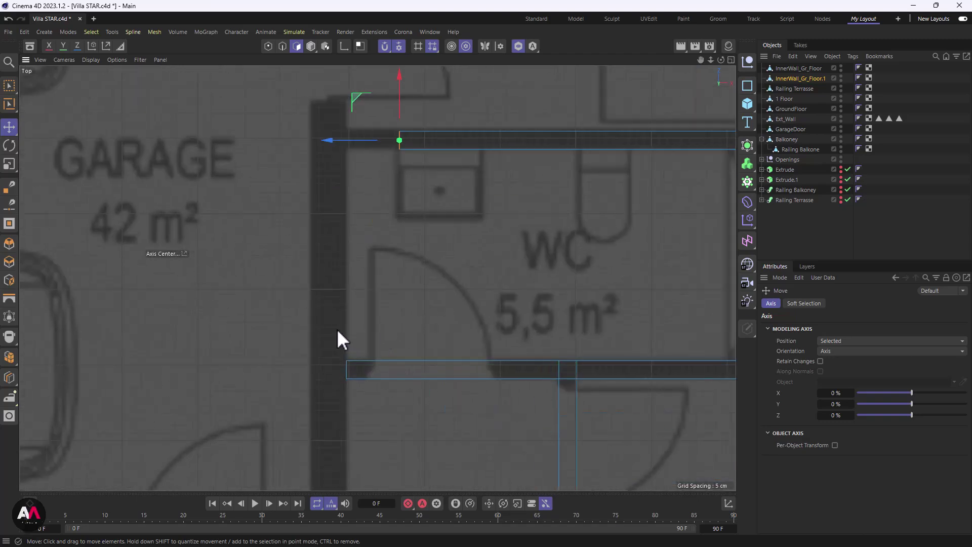
scroll(340, 331, "down", 5)
scroll(549, 261, "up", 4)
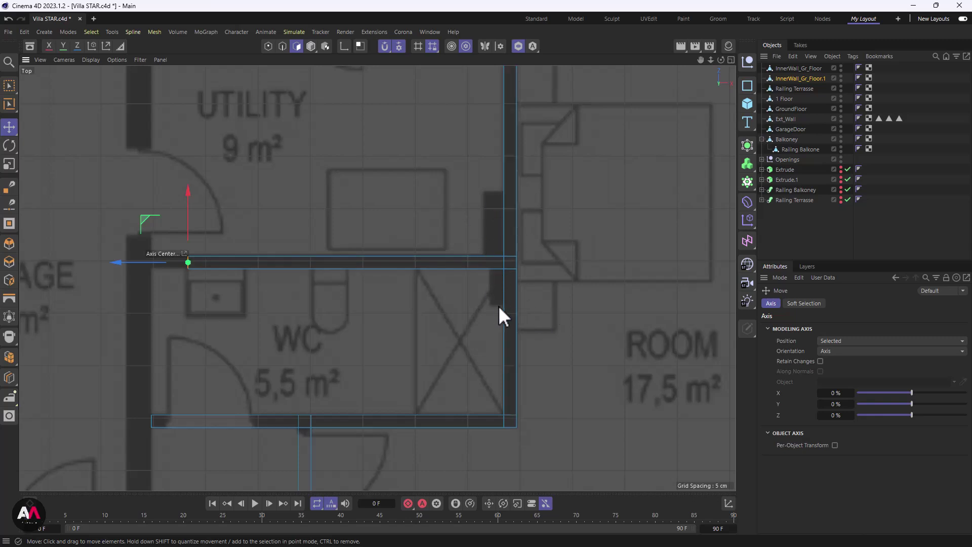
scroll(498, 306, "down", 2)
scroll(445, 224, "up", 1)
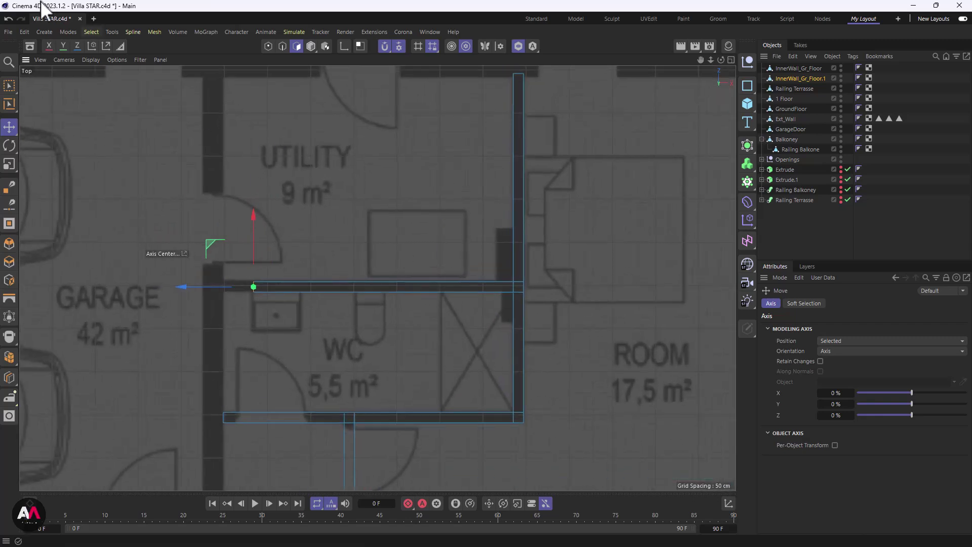
left_click(7, 19)
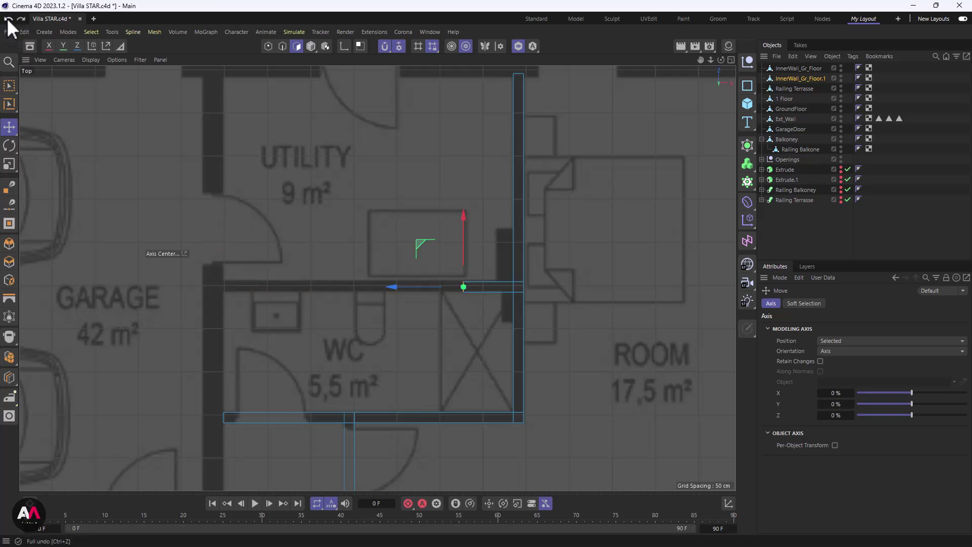
left_click(8, 18)
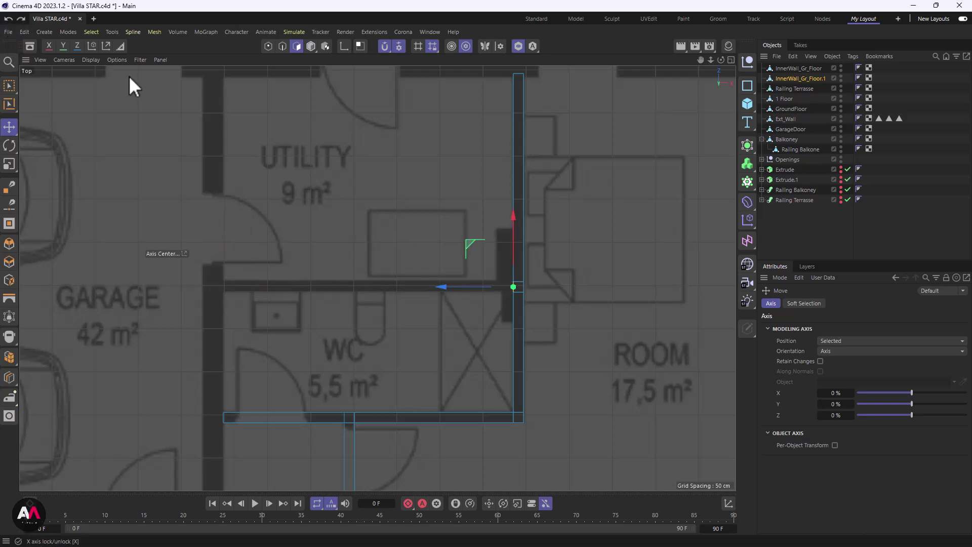
- Add loop cuts across the room-side wall at both ends of its thickened section on the plan
scroll(526, 266, "up", 2)
key("k")
key("l")
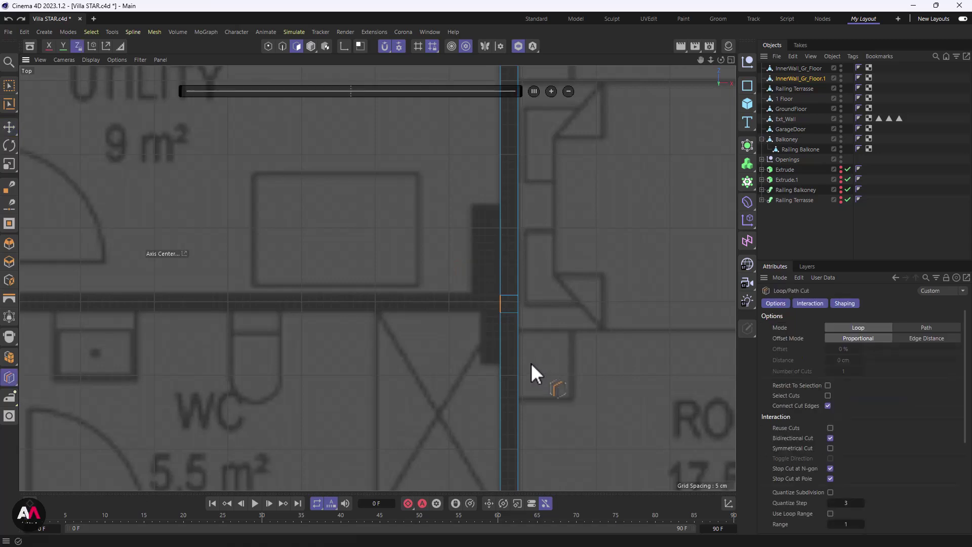
left_click(503, 204)
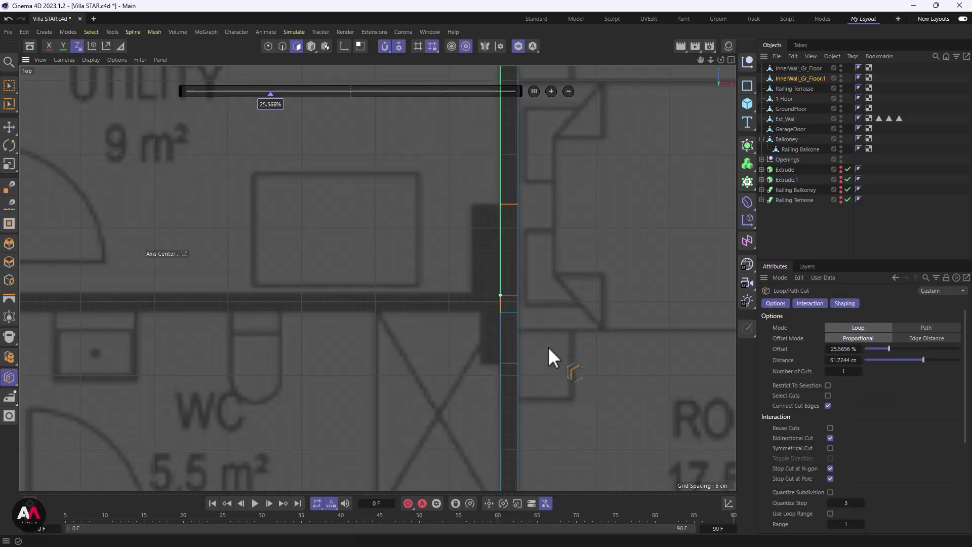
- Select the wall faces along the thickened section and extrude them 12.8 cm toward the WC and utility
left_click(9, 86)
left_click_drag(487, 383, 511, 193)
key("d")
left_click_drag(558, 340, 533, 343)
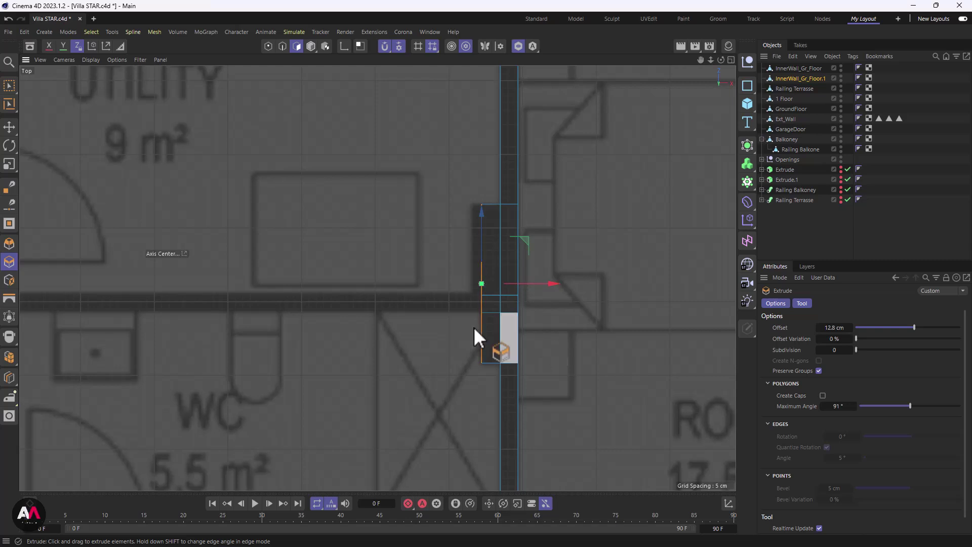
- Select only the thickened section's faces from the utility–WC wall upward on the plan, and extrude them 6.7 cm
left_click(11, 85)
left_click_drag(456, 401, 503, 330)
left_click_drag(473, 393, 491, 300)
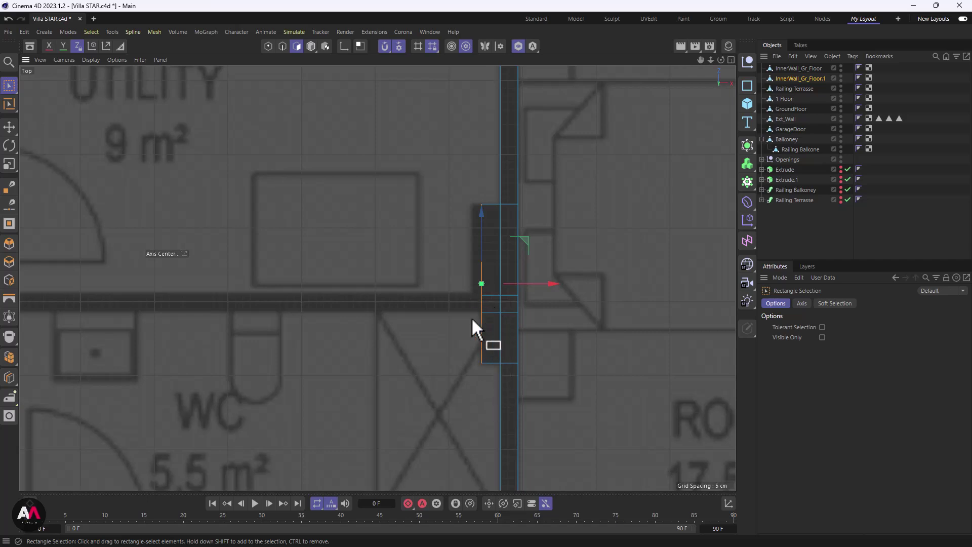
left_click_drag(466, 314, 494, 167)
right_click_drag(471, 213, 488, 200, "alt")
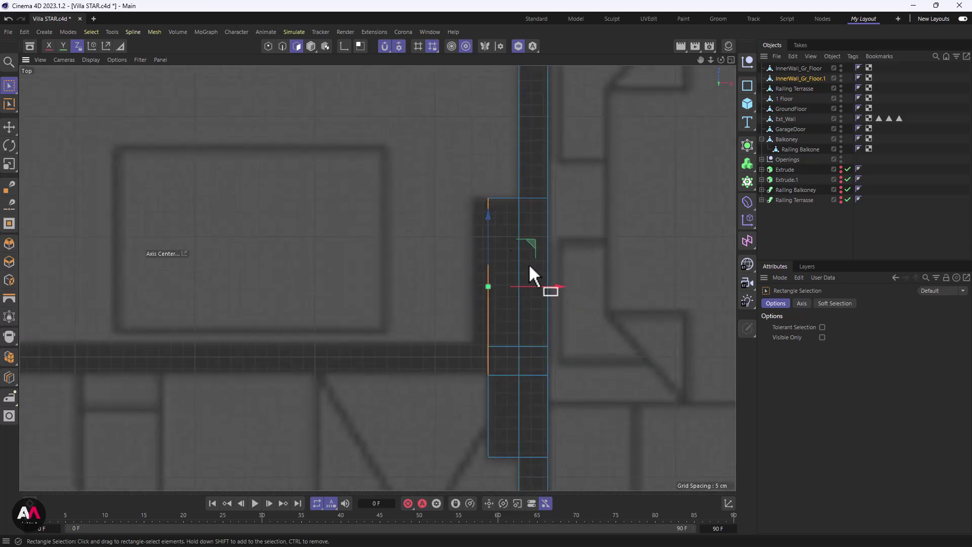
key("d")
left_click_drag(591, 315, 571, 315)
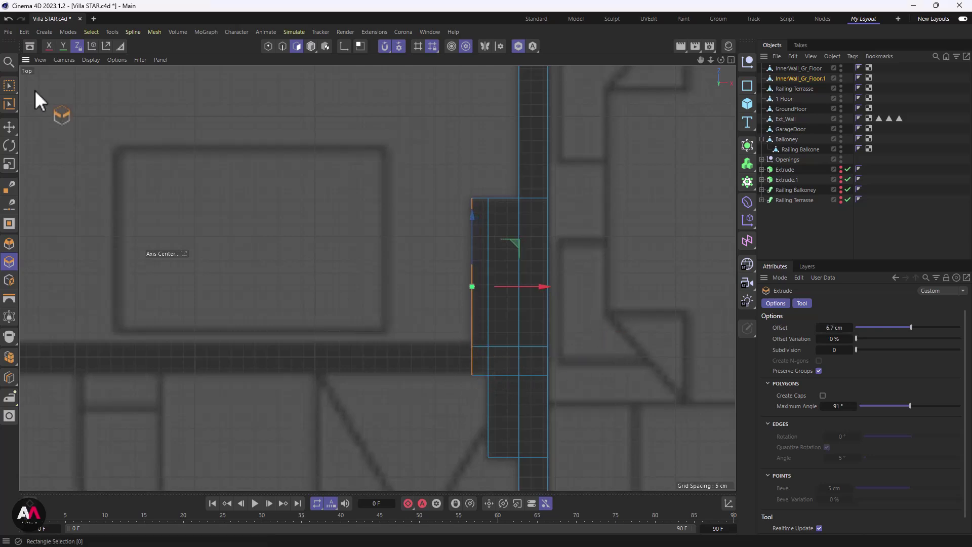
- Select the thickened section's face at the utility–WC wall, extrude it, and move it along that wall to the garage wall
left_click(9, 84)
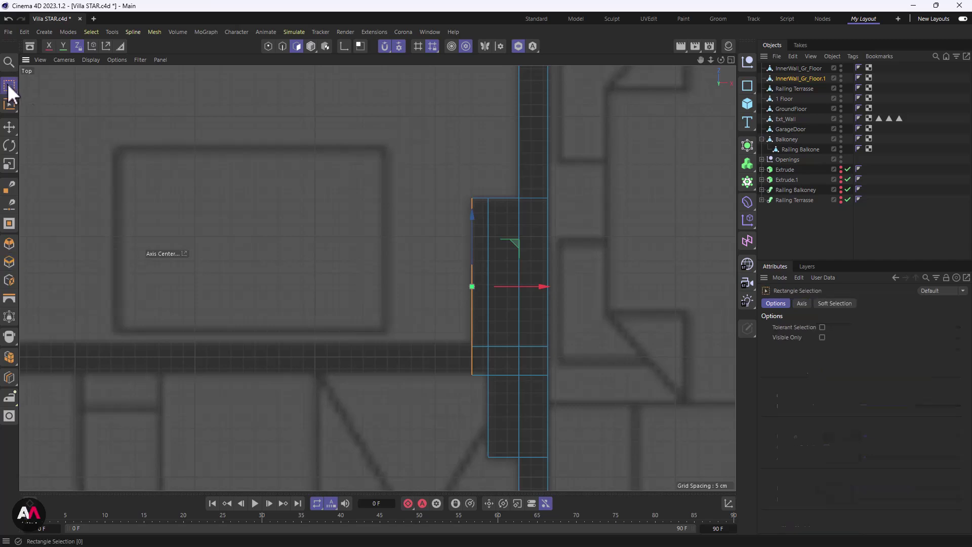
left_click_drag(434, 396, 483, 328)
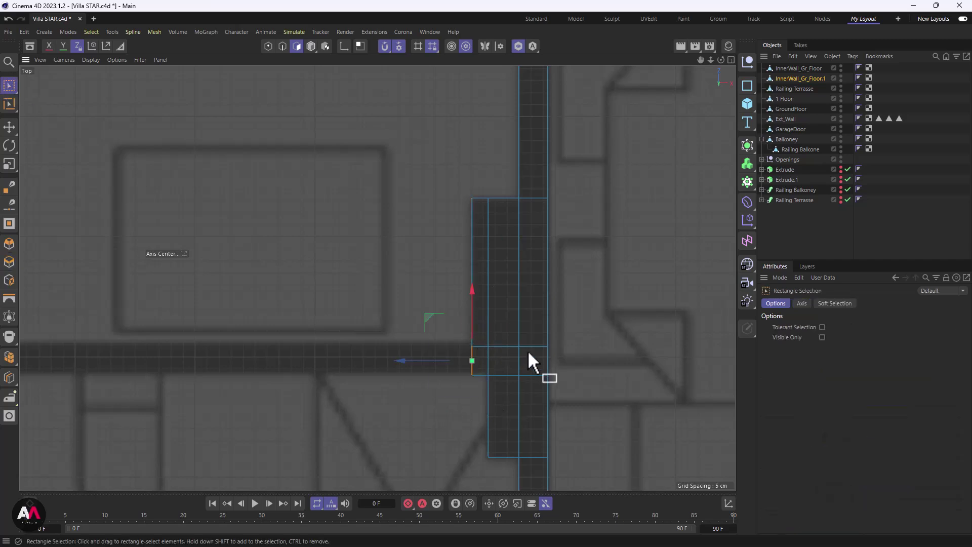
key("d")
scroll(623, 349, "down", 5)
left_click_drag(483, 391, 468, 410)
key("e")
left_click_drag(448, 339, 253, 344)
scroll(331, 218, "down", 3)
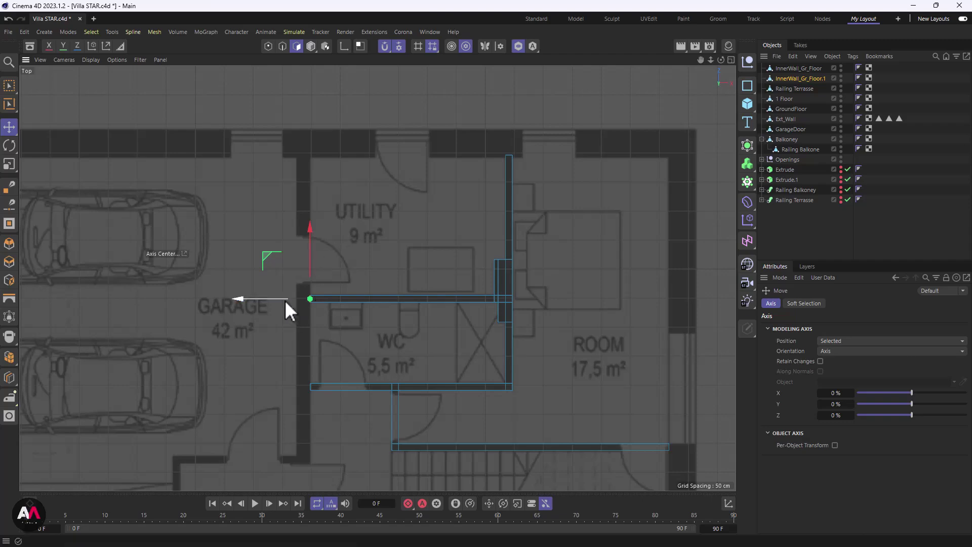
- Adjust the utility–WC wall's end face so it reaches slightly into the garage wall
left_click_drag(265, 299, 284, 298)
scroll(287, 402, "up", 3)
scroll(339, 294, "down", 3)
scroll(441, 319, "down", 4)
scroll(433, 339, "up", 5)
scroll(385, 283, "down", 5)
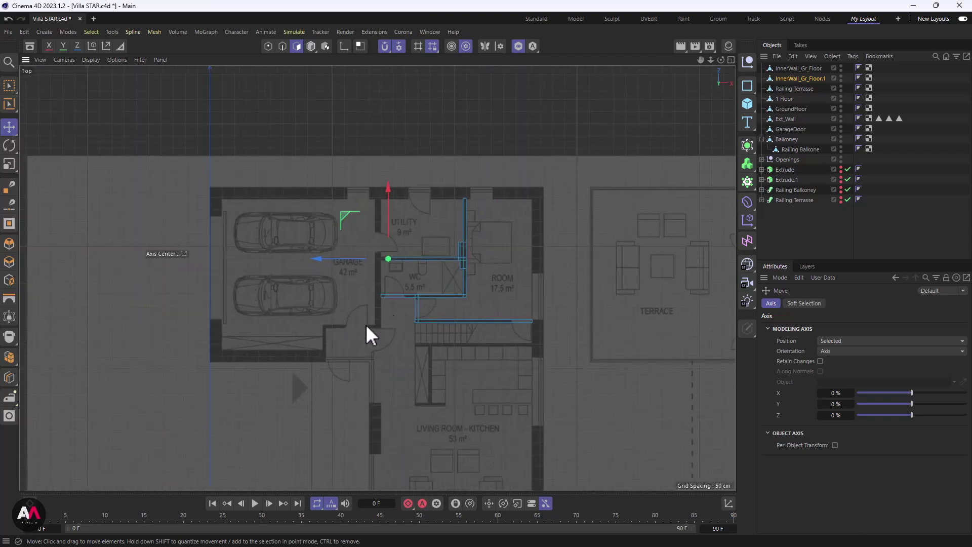
scroll(360, 267, "up", 5)
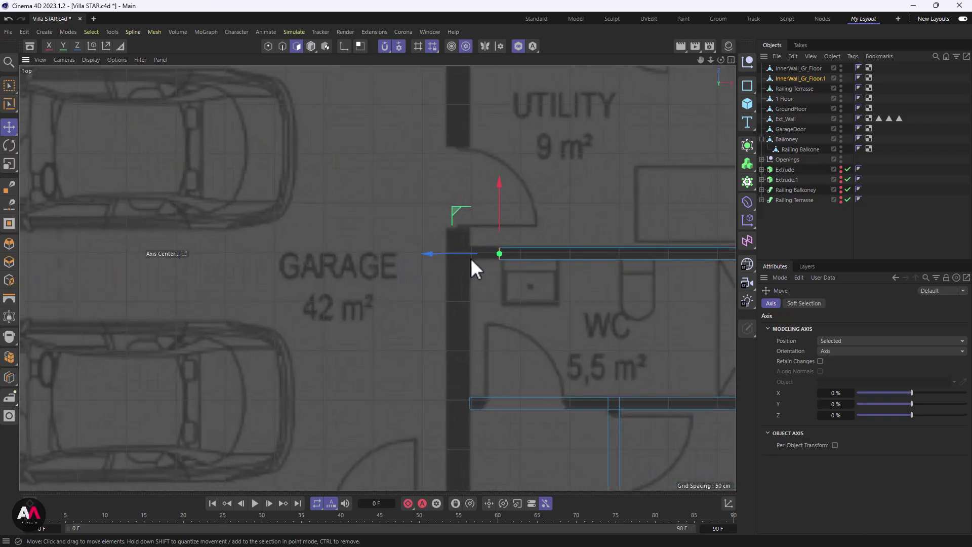
left_click_drag(471, 261, 444, 262)
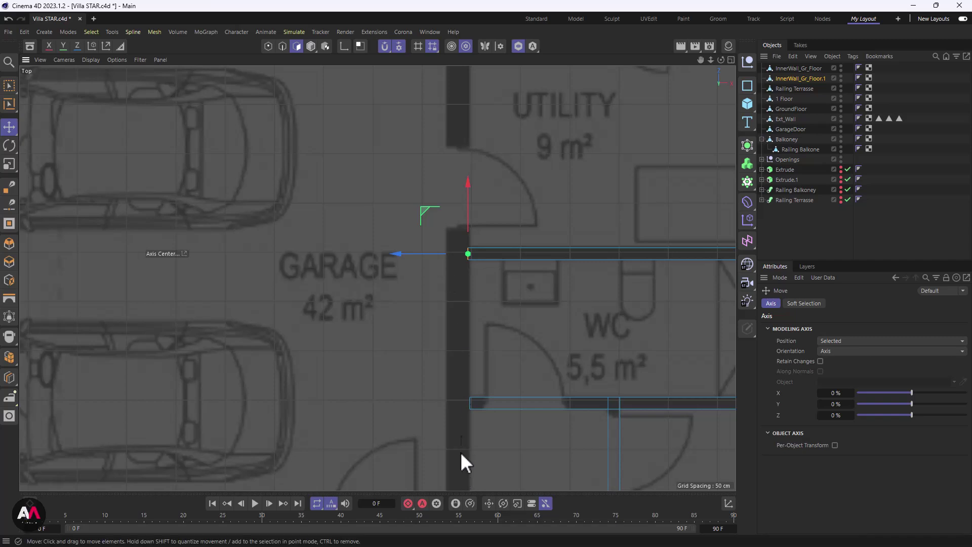
- Select the garage-side end faces of both WC walls in turn and move each slightly deeper into the garage wall
left_click(9, 86)
left_click_drag(462, 416, 481, 381)
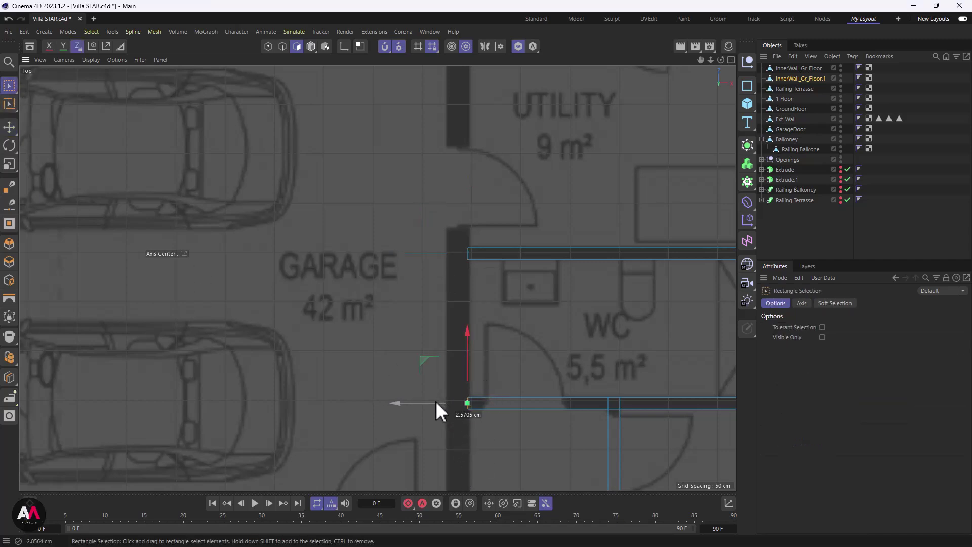
mouse_move(462, 275)
left_mouse_down()
mouse_move(470, 253)
mouse_move(461, 262)
left_mouse_up()
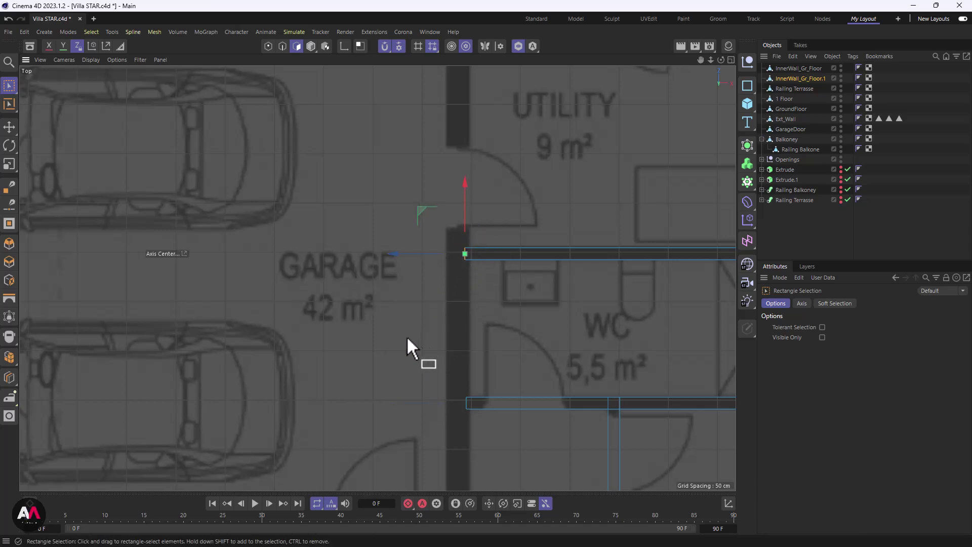
scroll(400, 345, "down", 3)
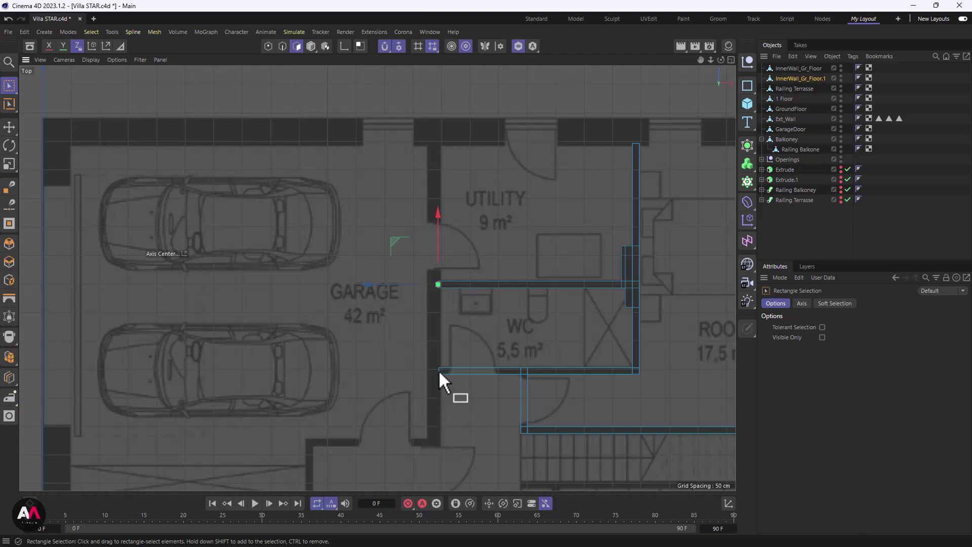
scroll(471, 365, "up", 3)
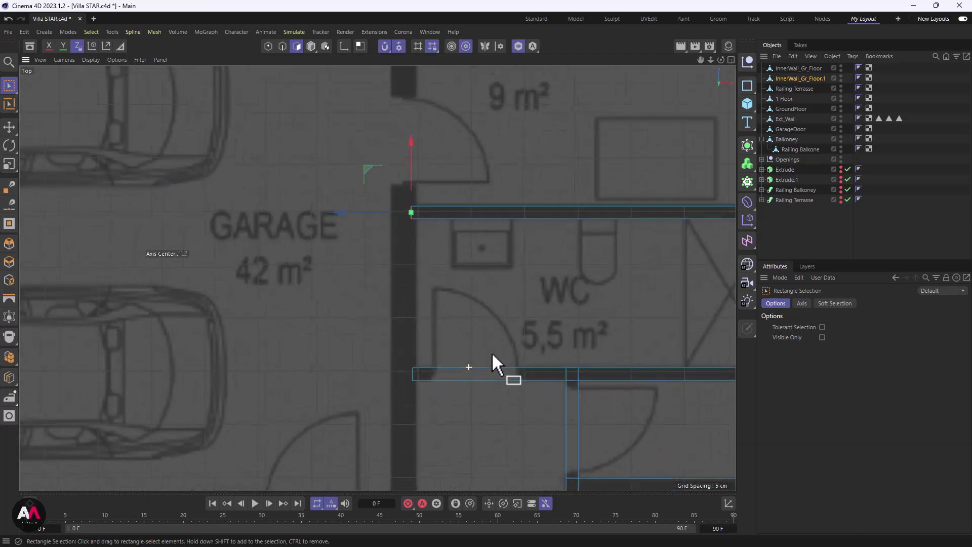
scroll(444, 372, "down", 3)
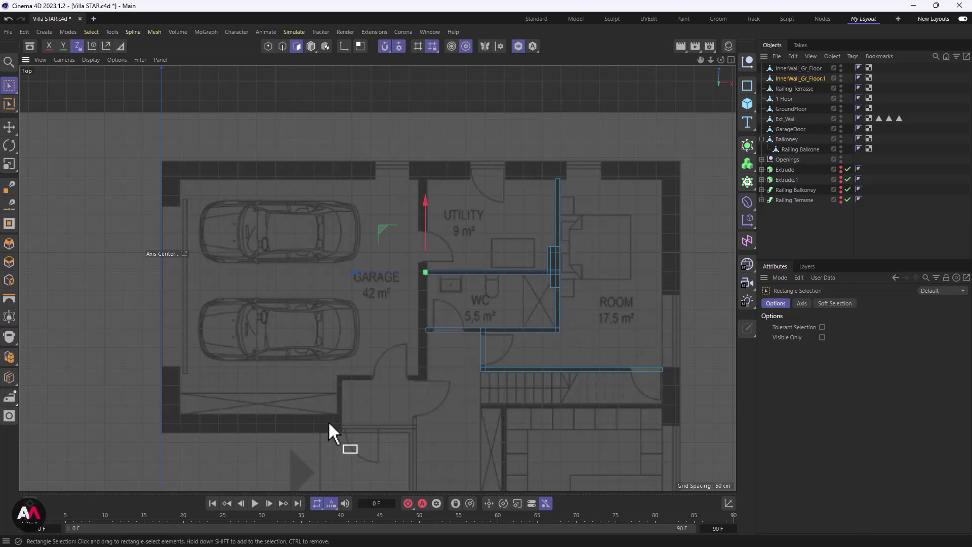
scroll(426, 268, "up", 2)
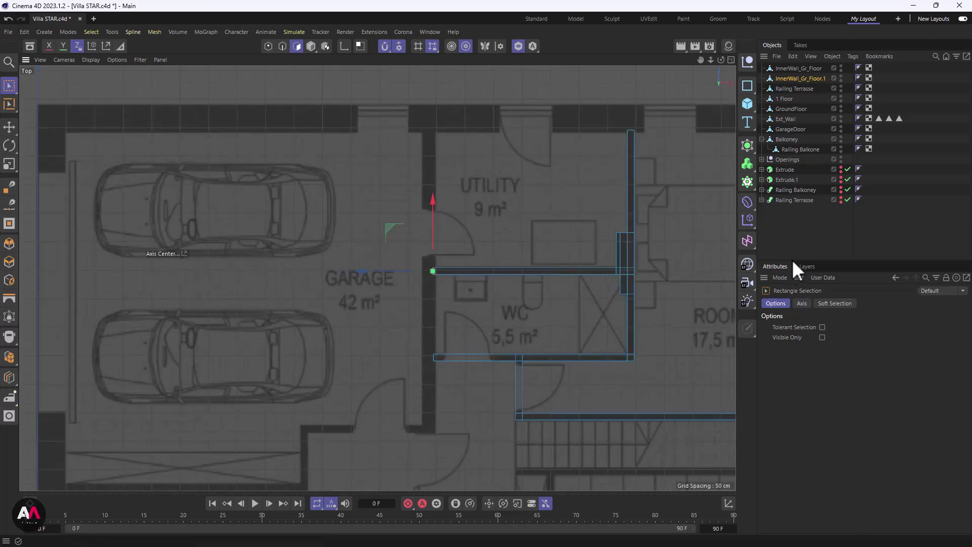
- Add a cube and move it over the upper end of the garage–utility wall on the floor plan
scroll(349, 280, "down", 1)
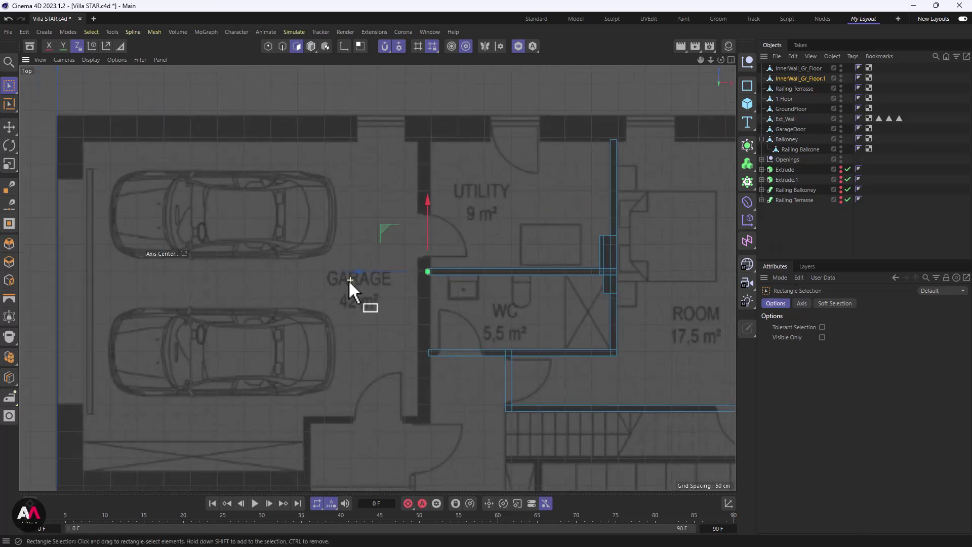
left_click(747, 103)
scroll(395, 303, "down", 5)
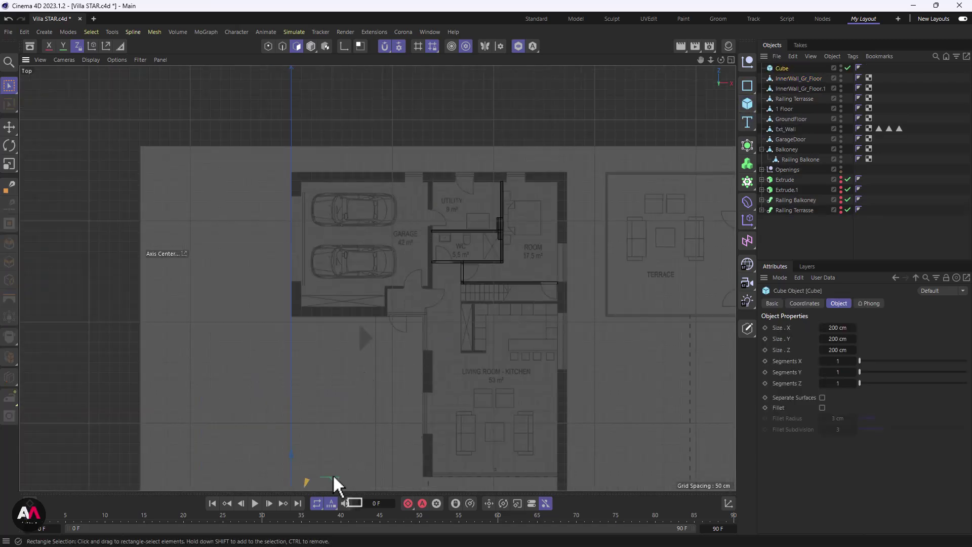
key("e")
left_click_drag(333, 480, 470, 142)
scroll(445, 139, "up", 5)
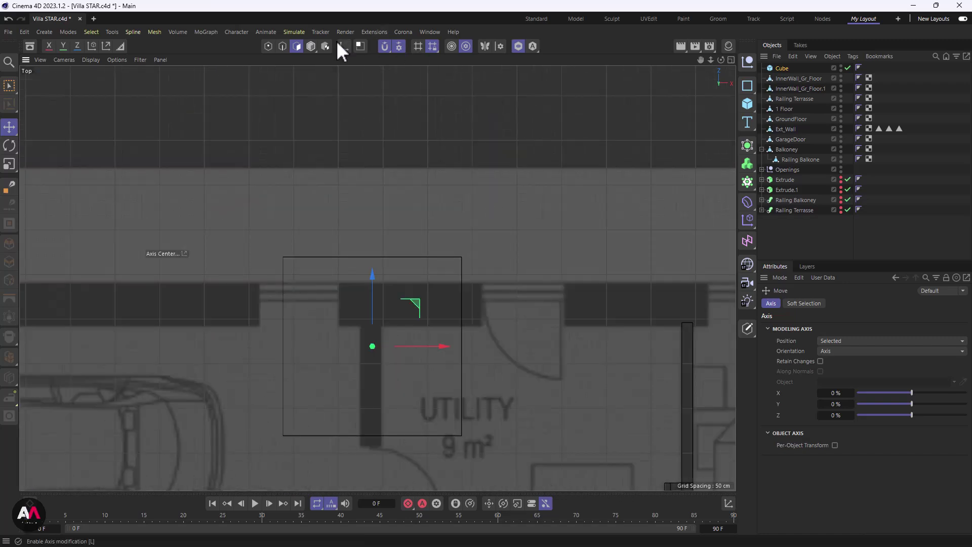
- Set the cube's size to 22 cm in X and 280 cm in Y
left_click(311, 46)
scroll(395, 299, "down", 2)
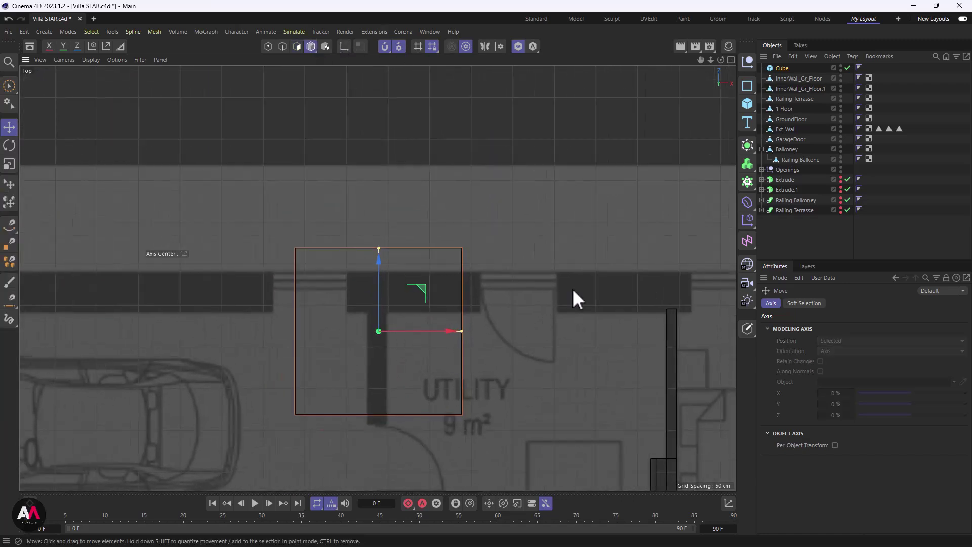
left_click(781, 68)
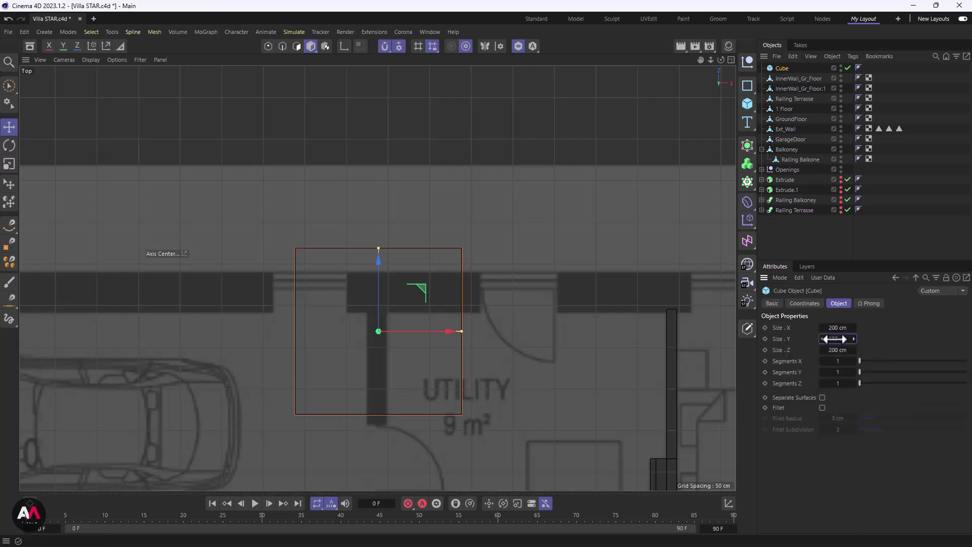
left_click(834, 338)
type("280")
key("Return")
left_click(841, 328)
type("20")
key("Return")
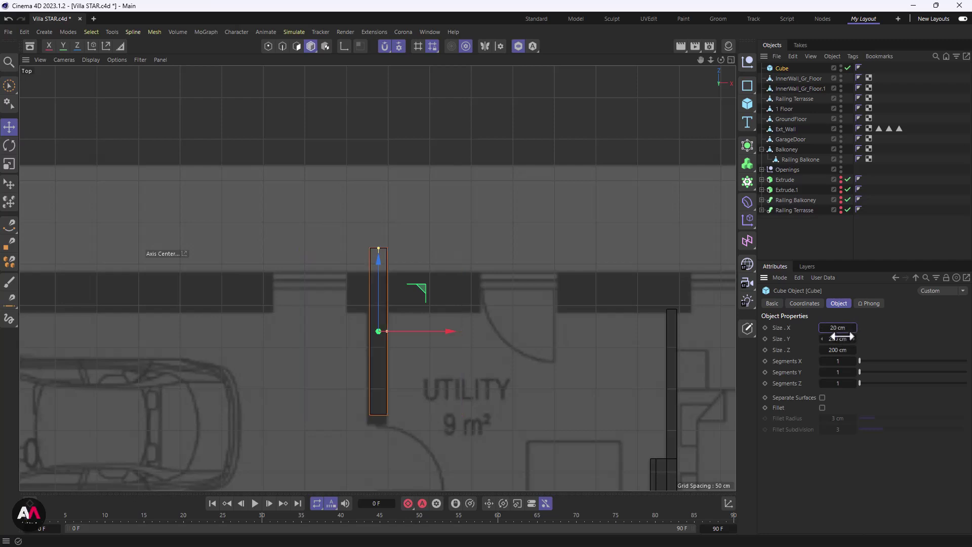
left_click_drag(842, 330, 842, 330)
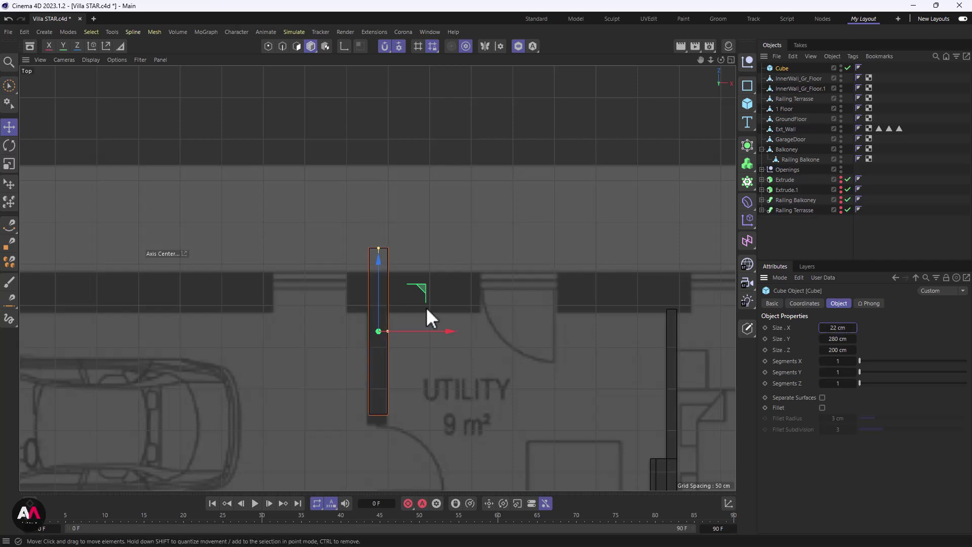
- Move the cube along the garage–utility wall so its upper end slightly overlaps the exterior wall, and align it sideways with the plan
key("e")
left_click_drag(382, 278, 384, 338)
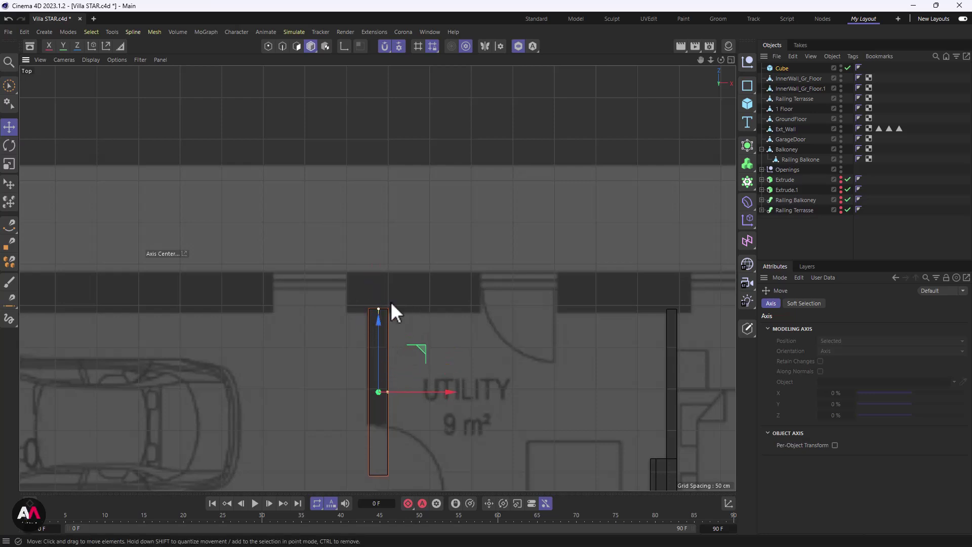
scroll(381, 342, "up", 5)
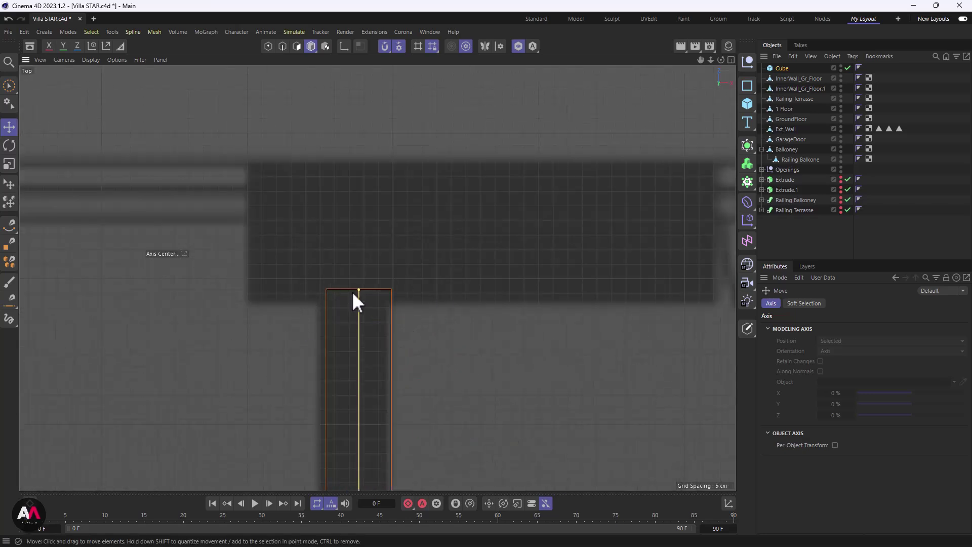
scroll(357, 370, "down", 3)
scroll(395, 367, "up", 2)
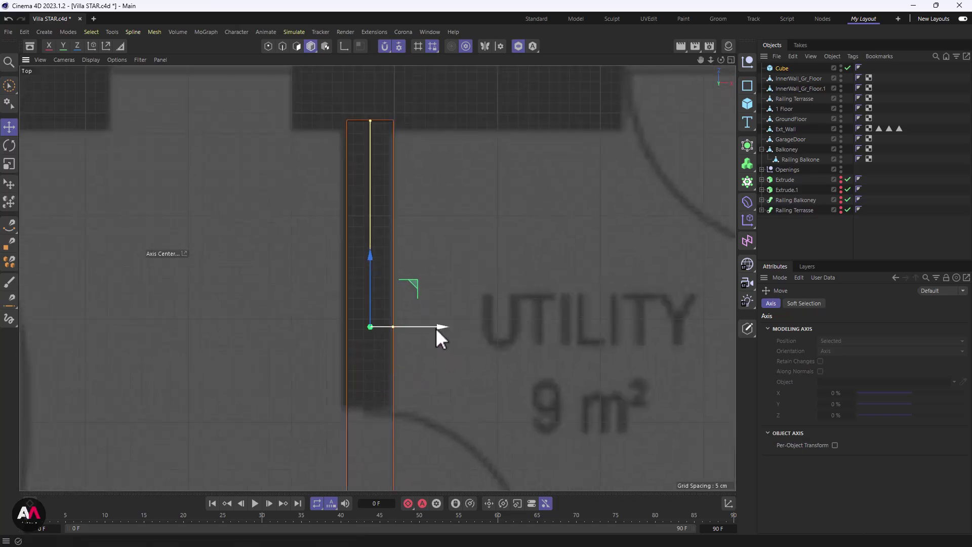
left_click_drag(429, 325, 426, 325)
scroll(327, 193, "down", 5)
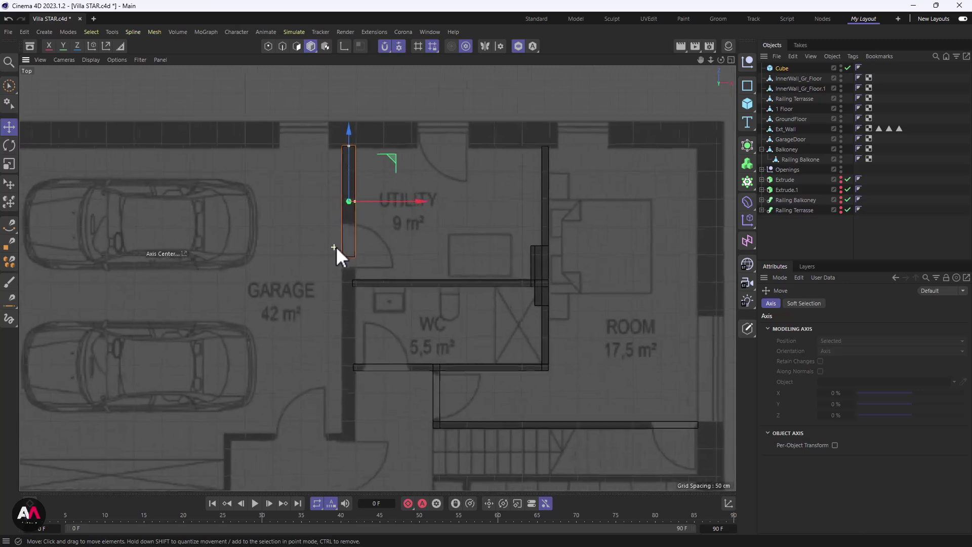
- Make the cube editable and select its end face nearest the WC on the plan
left_click(748, 328)
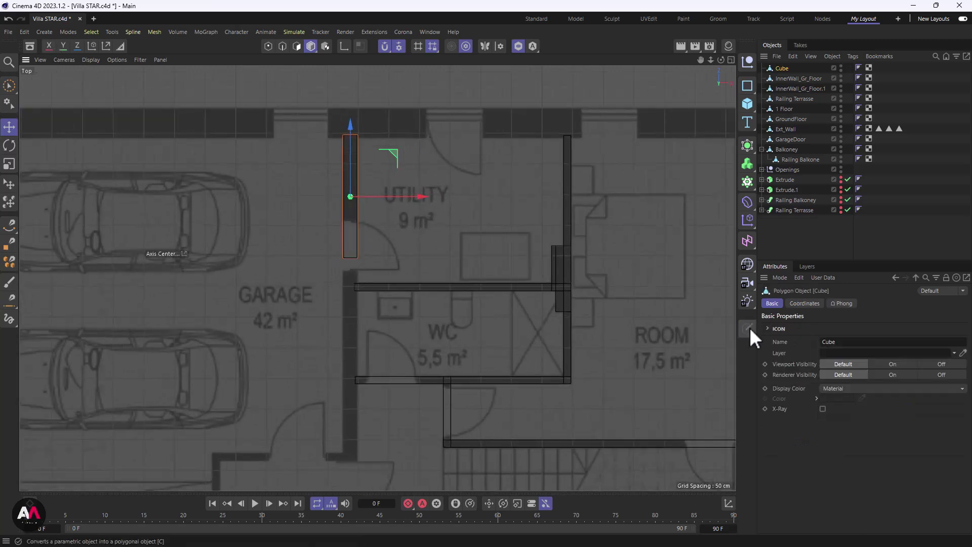
left_click(297, 46)
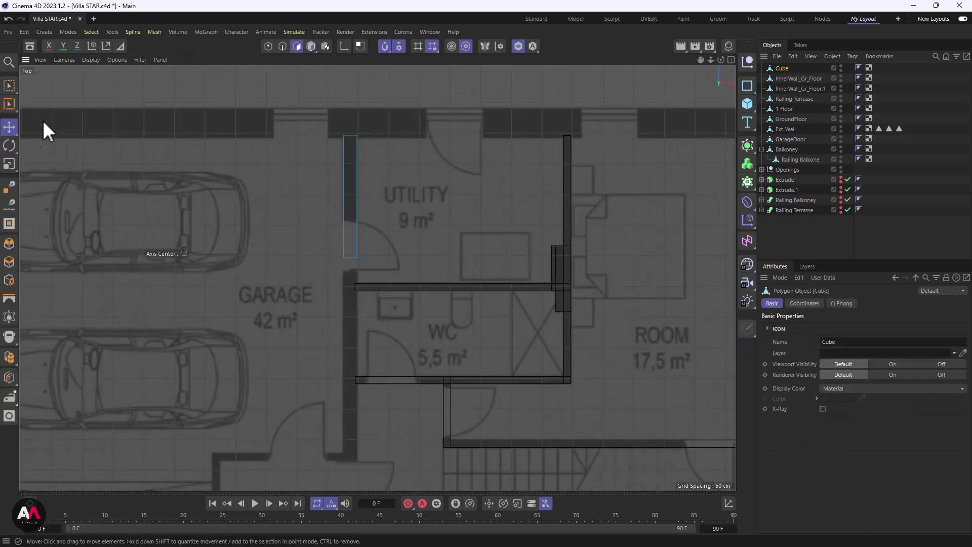
left_click(7, 84)
left_click_drag(321, 284, 393, 238)
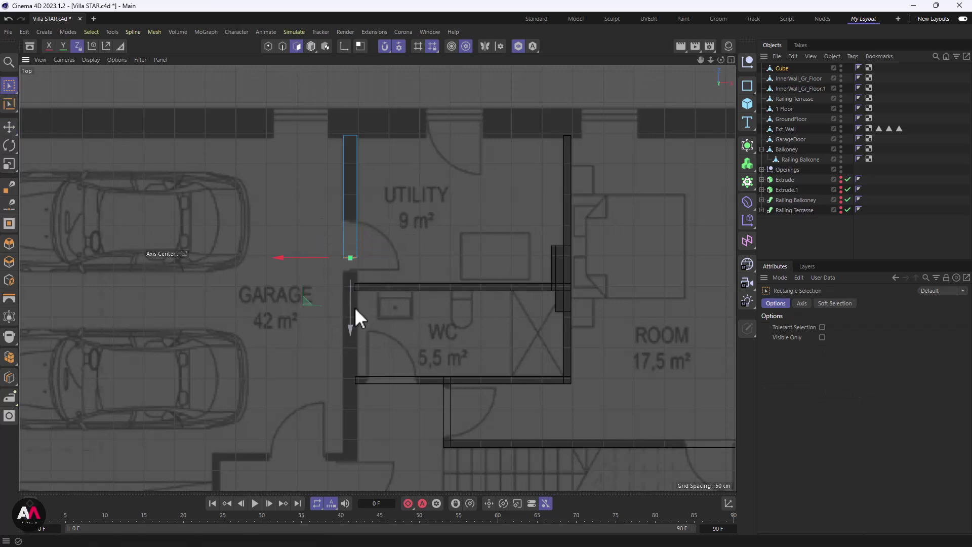
- Move the selected end face down the garage wall to the outer corner beside the garage door opening to the hall
left_click_drag(352, 308, 346, 480)
scroll(353, 363, "down", 3)
scroll(341, 344, "up", 5)
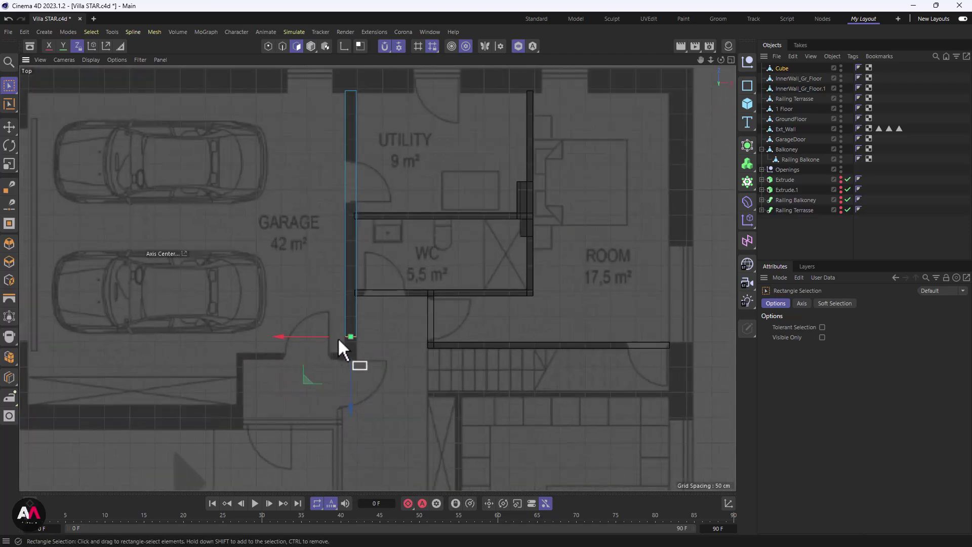
scroll(354, 331, "up", 2)
scroll(325, 360, "up", 4)
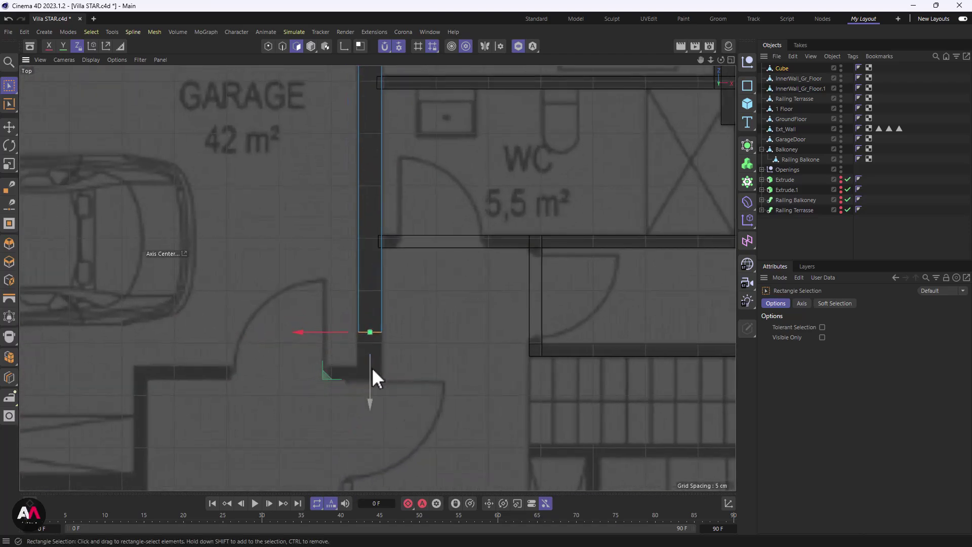
left_click_drag(372, 359, 378, 414)
scroll(364, 245, "down", 4)
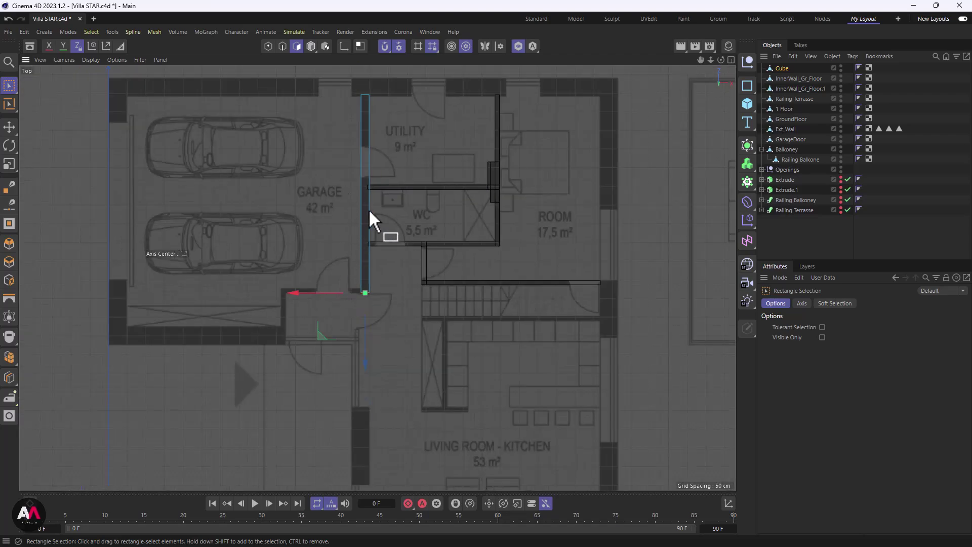
- Turn off snapping and add a loop cut across the garage wall 12 cm from its hall-side end
left_click(385, 46)
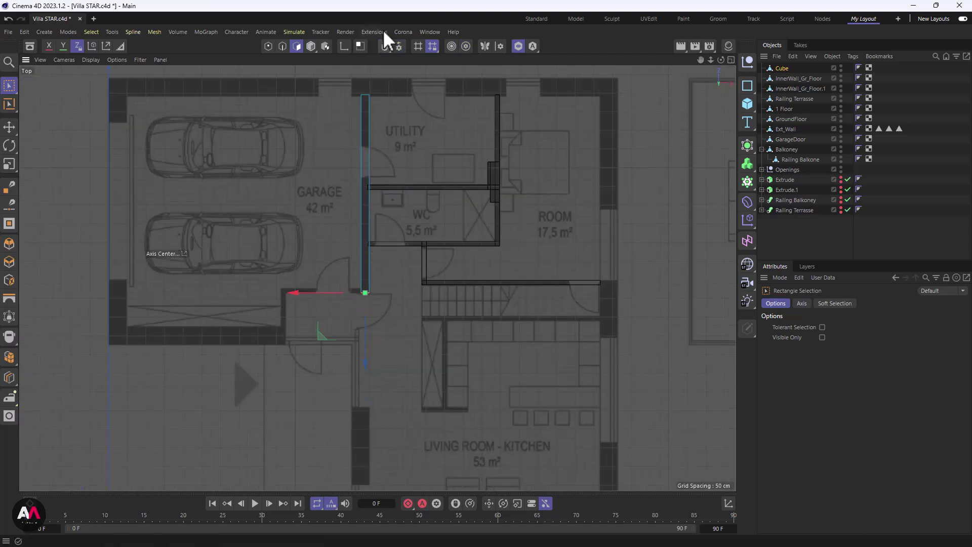
scroll(357, 291, "up", 3)
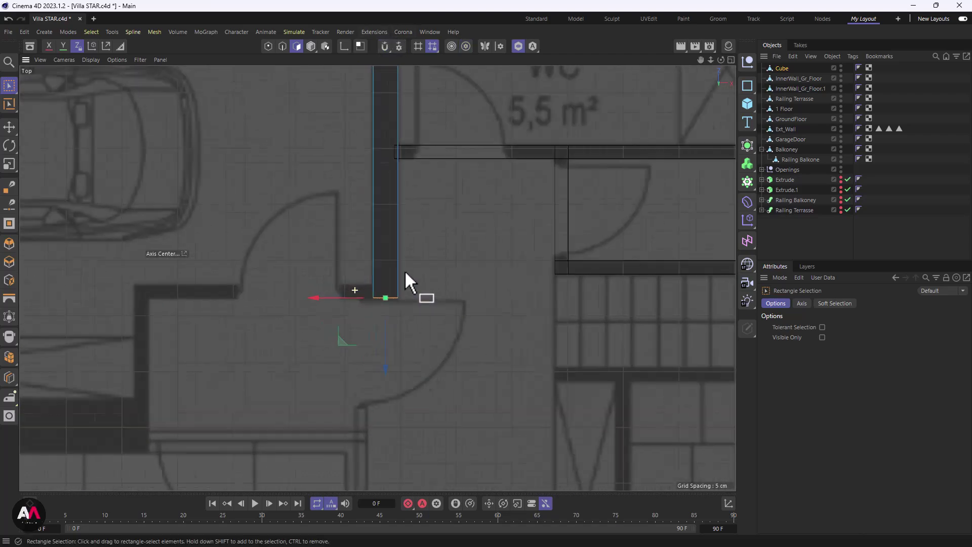
scroll(367, 292, "up", 1)
key("k")
key("l")
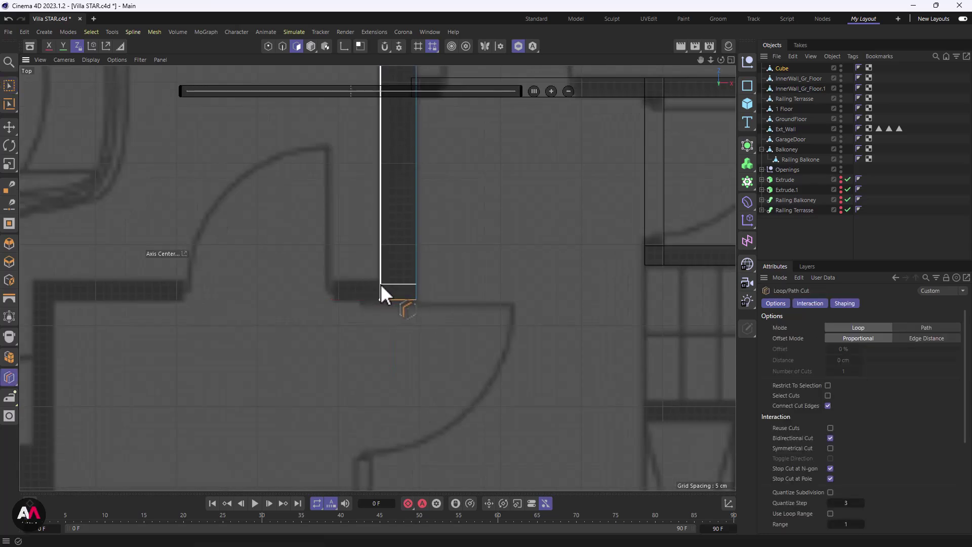
left_click(382, 281)
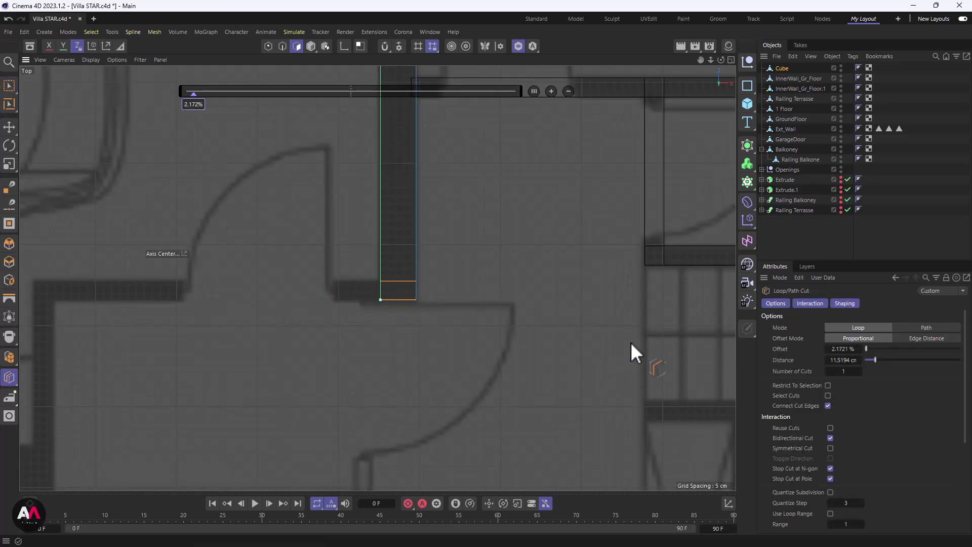
left_click(842, 360)
type("12")
key("Return")
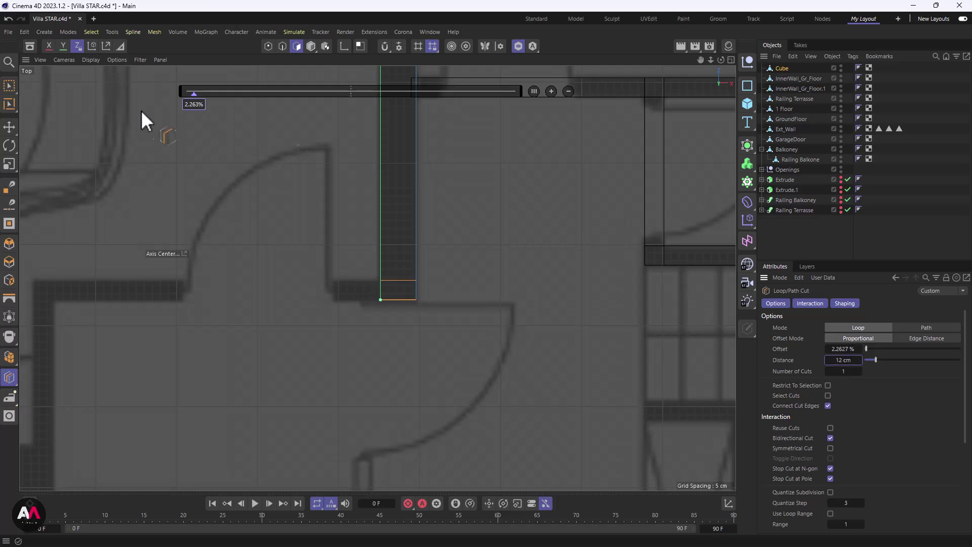
- Select the garage-side face of the 12 cm end section and extrude it 152.5 cm along the hall wall
left_click(9, 82)
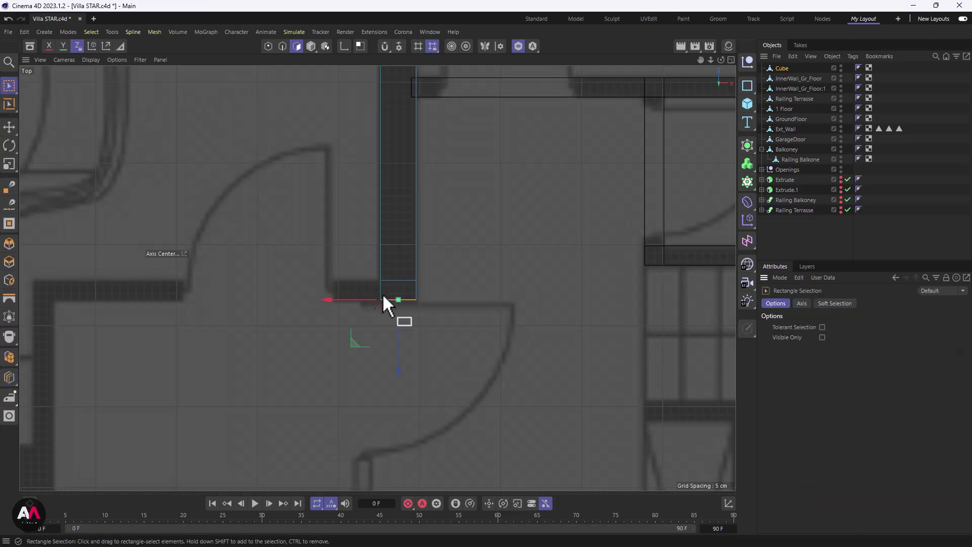
left_click(388, 265)
key("d")
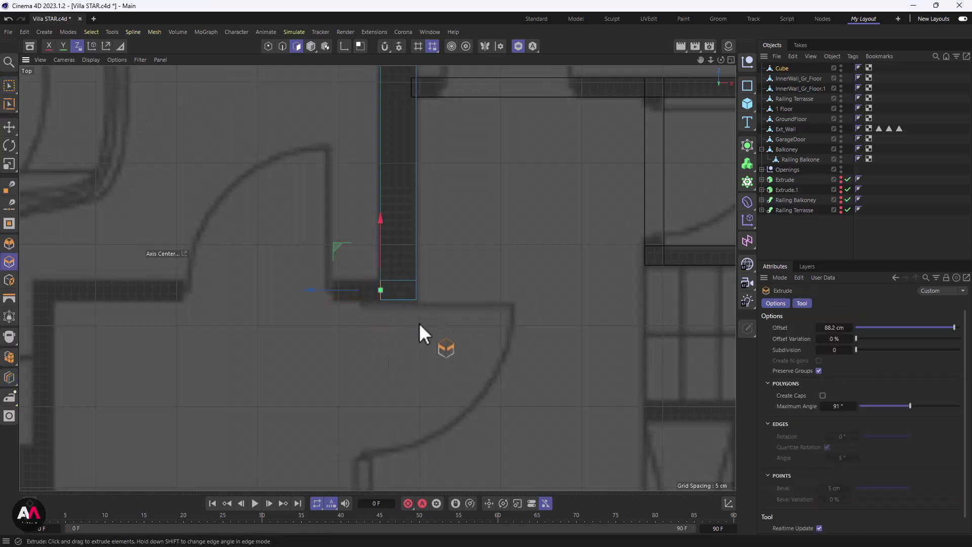
left_click_drag(382, 344, 380, 354)
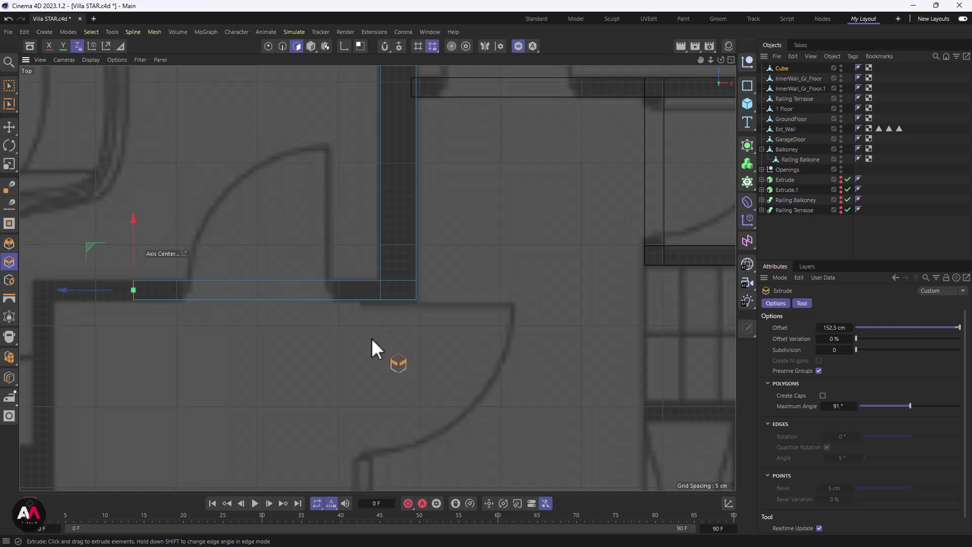
scroll(522, 314, "down", 5)
scroll(358, 306, "up", 3)
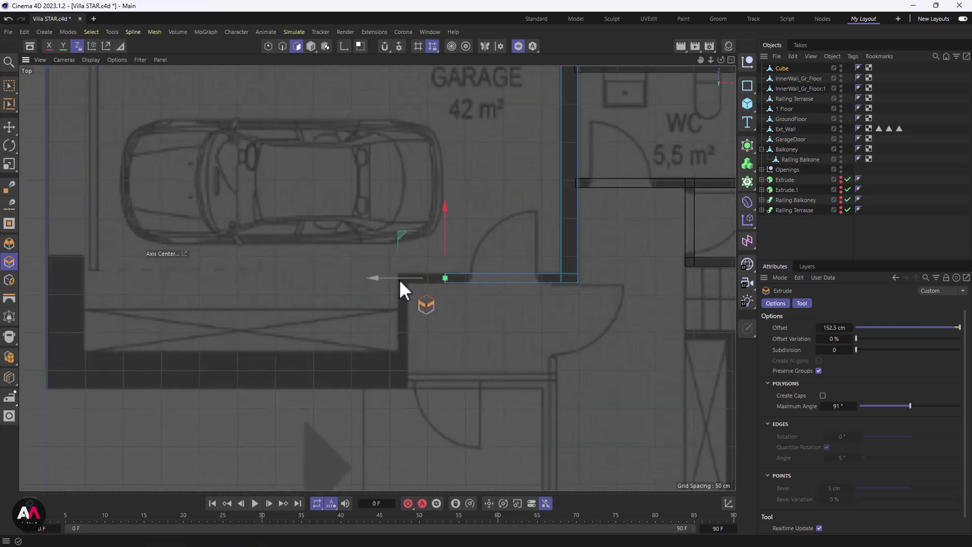
- Move the extruded end face to the wall's far corner on the plan, and add a loop cut one wall thickness from it
key("e")
left_click_drag(399, 278, 351, 277)
scroll(400, 304, "up", 4)
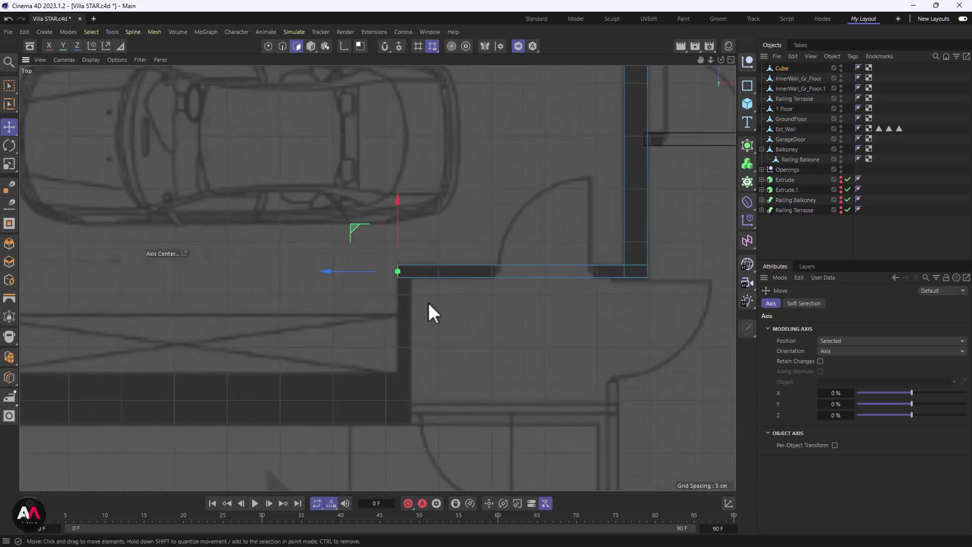
key("k")
key("l")
left_click(411, 277)
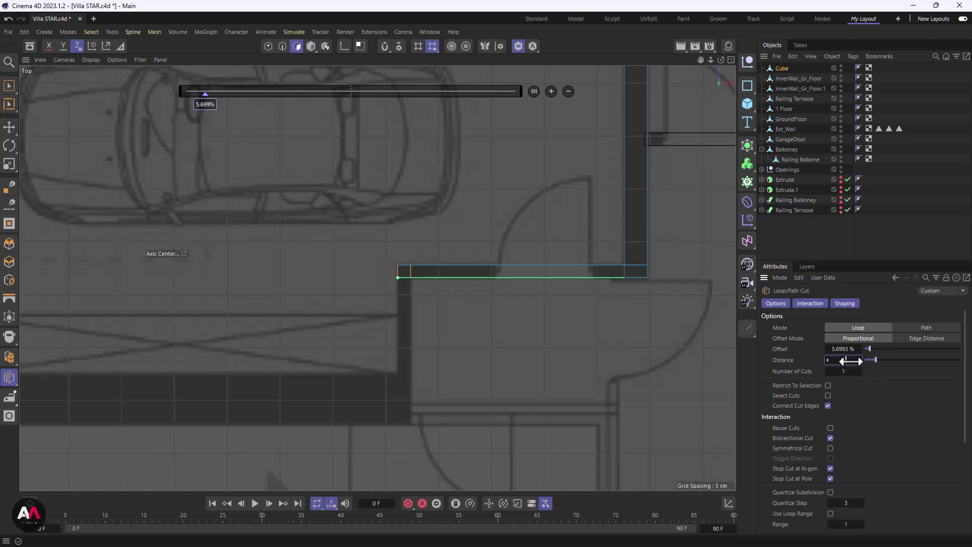
- Select the corner section's face pointing toward the garage's lower exterior wall and extrude it partway along the short wall
left_click(9, 86)
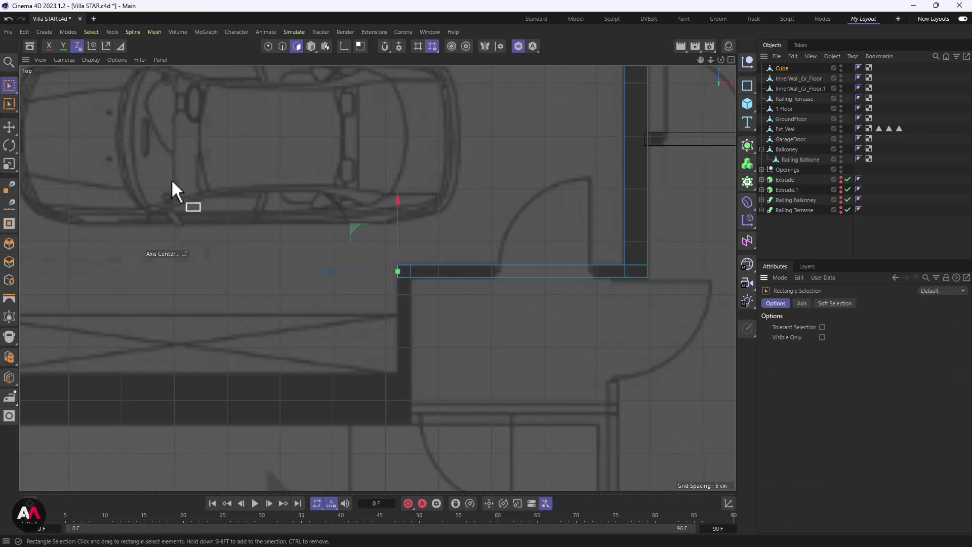
left_click_drag(373, 291, 425, 276)
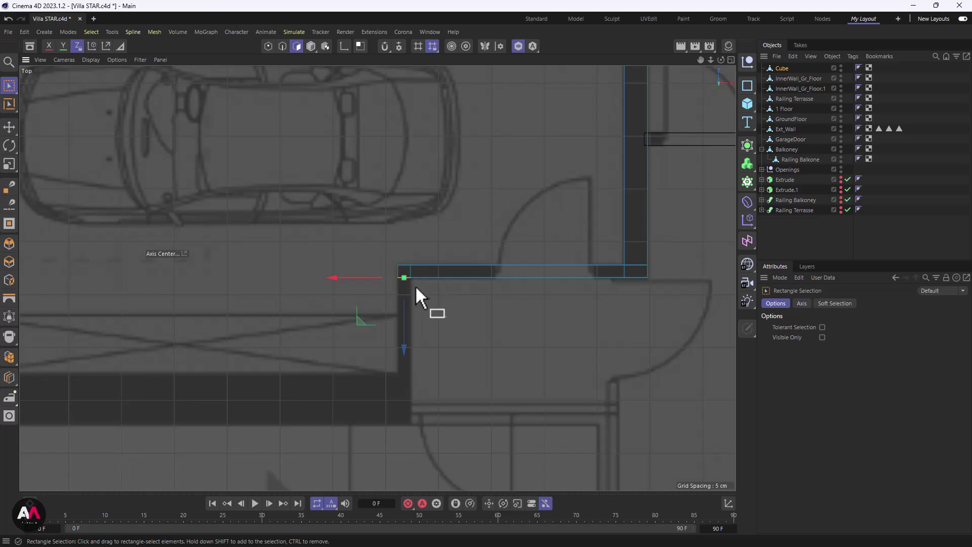
key("d")
left_click_drag(429, 316, 469, 316)
key("e")
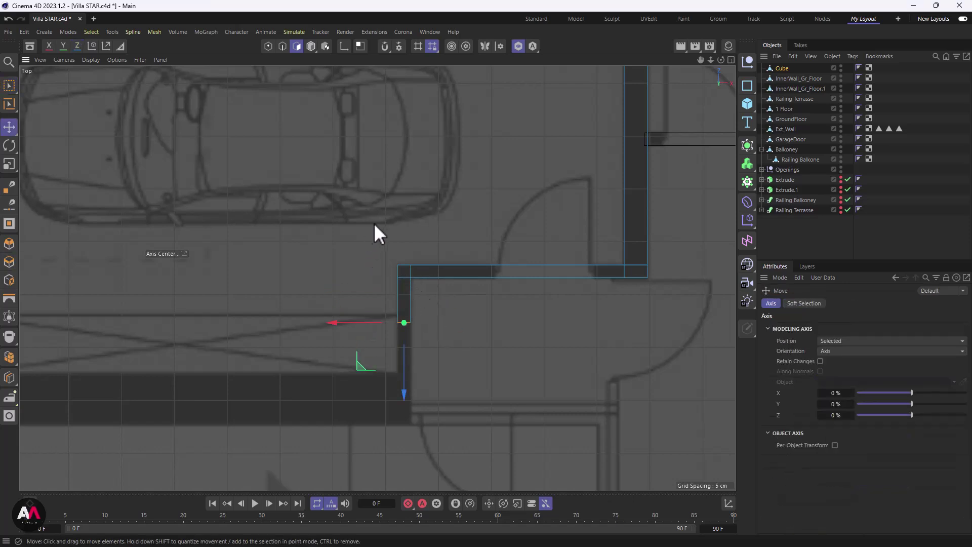
- Move the extruded face along the short wall until it meets the garage's lower exterior wall
scroll(373, 224, "down", 4)
scroll(409, 324, "up", 5)
left_click_drag(362, 242, 367, 318)
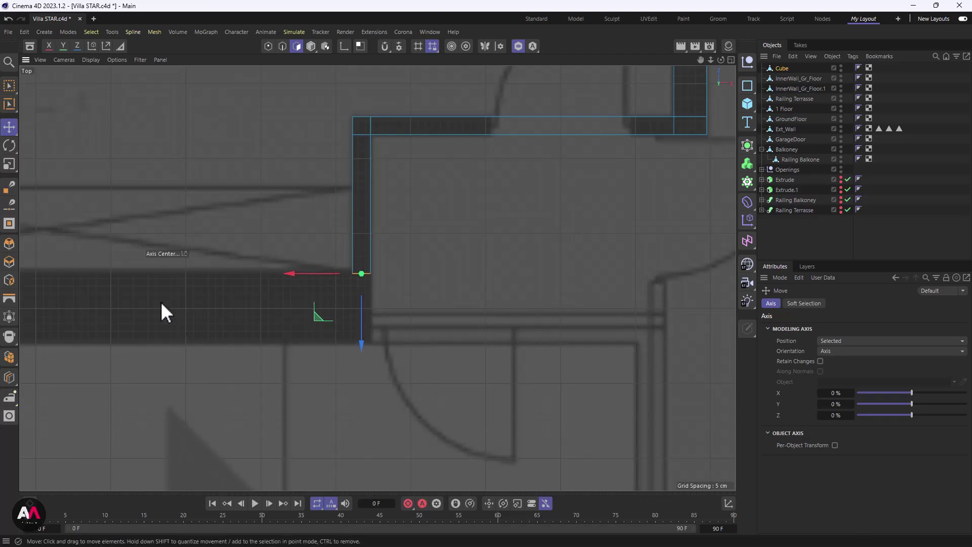
- Look over the remaining floor plan and examine the new garage wall in the full-size perspective view
scroll(197, 285, "down", 5)
scroll(337, 306, "down", 4)
scroll(362, 317, "up", 5)
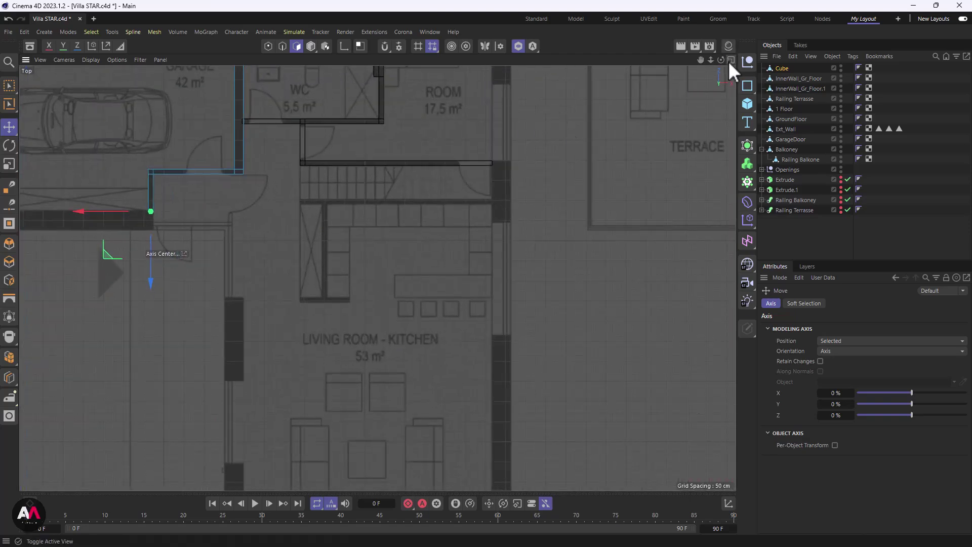
left_click(731, 60)
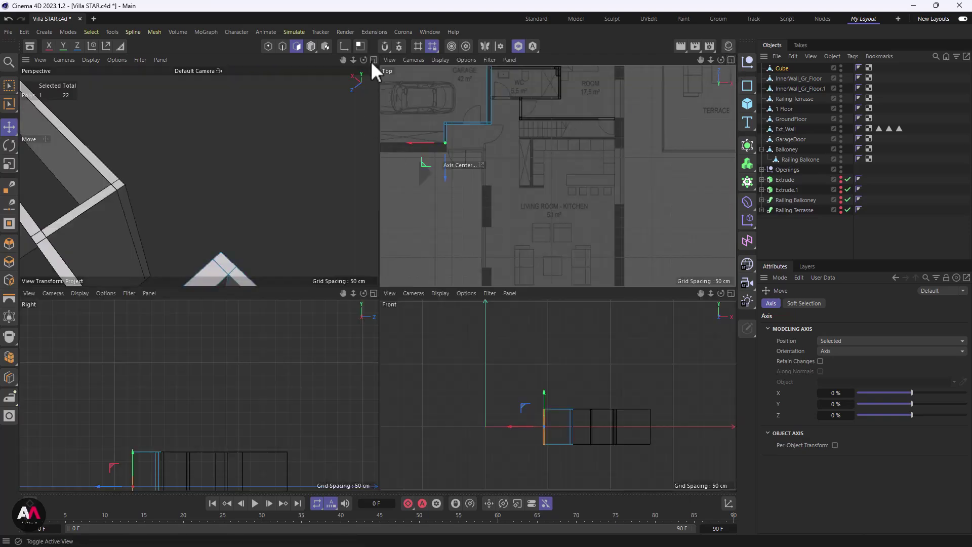
left_click(370, 61)
scroll(196, 259, "down", 8)
scroll(280, 200, "down", 4)
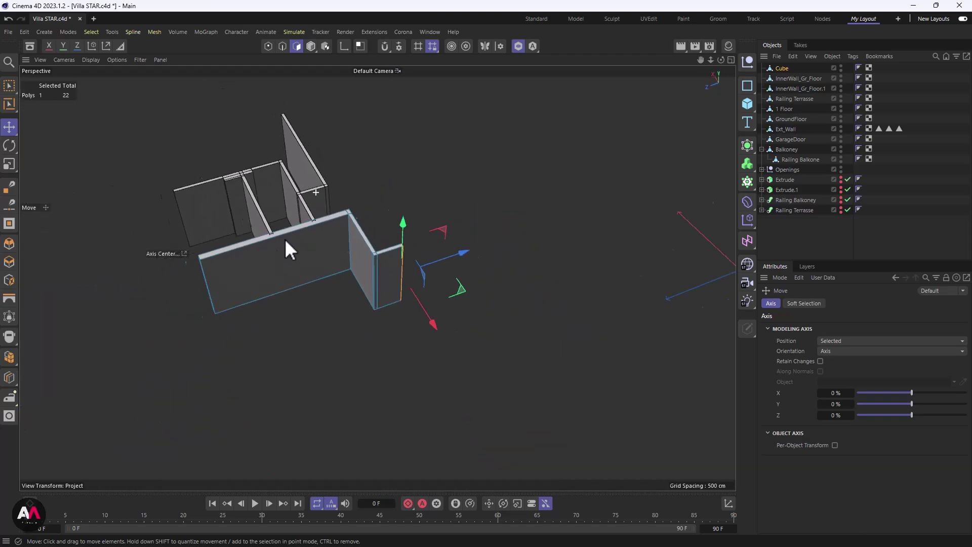
- Turn off solo display to show the whole villa, and rename the Cube object as Innerwall_Gr_Floor3
left_click(520, 43)
left_click(520, 43)
left_click(517, 46)
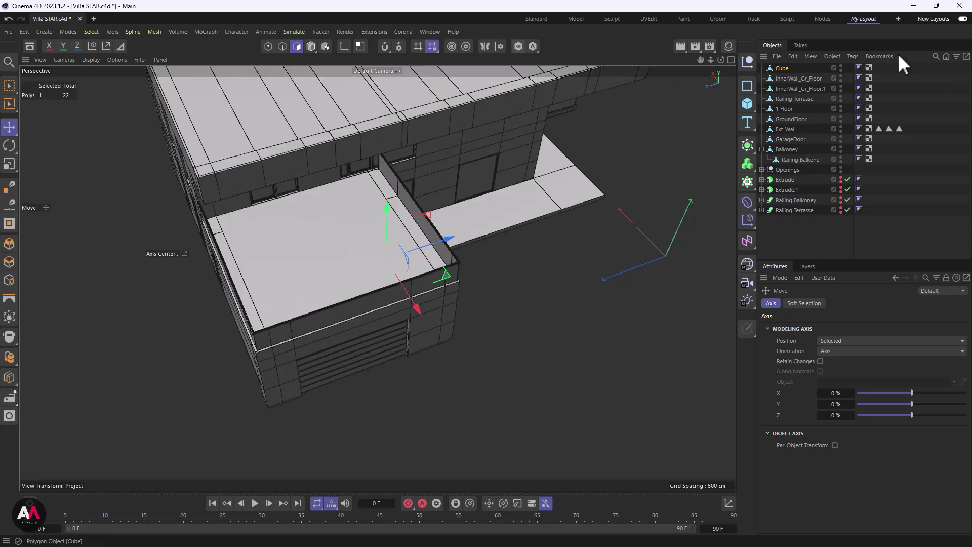
double_click(781, 67)
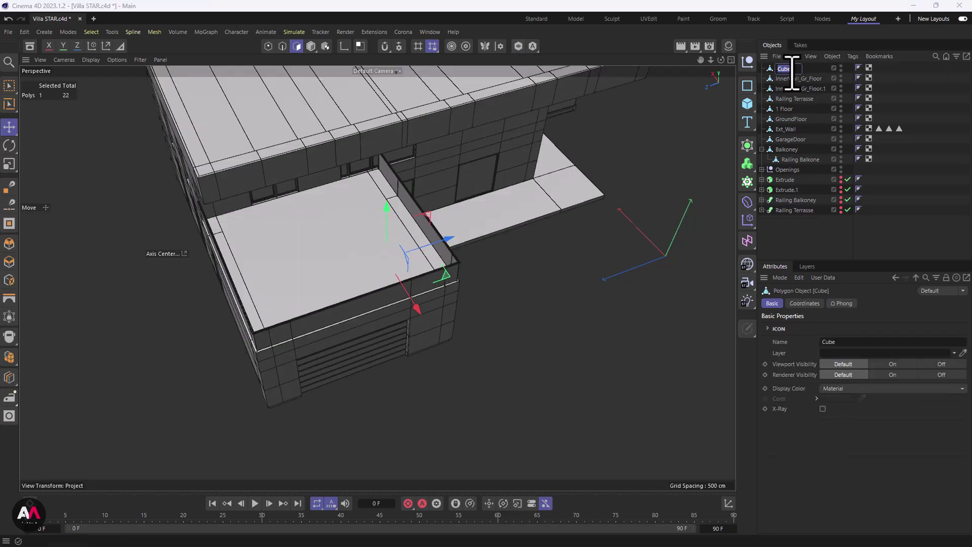
key("BackSpace")
key("Return")
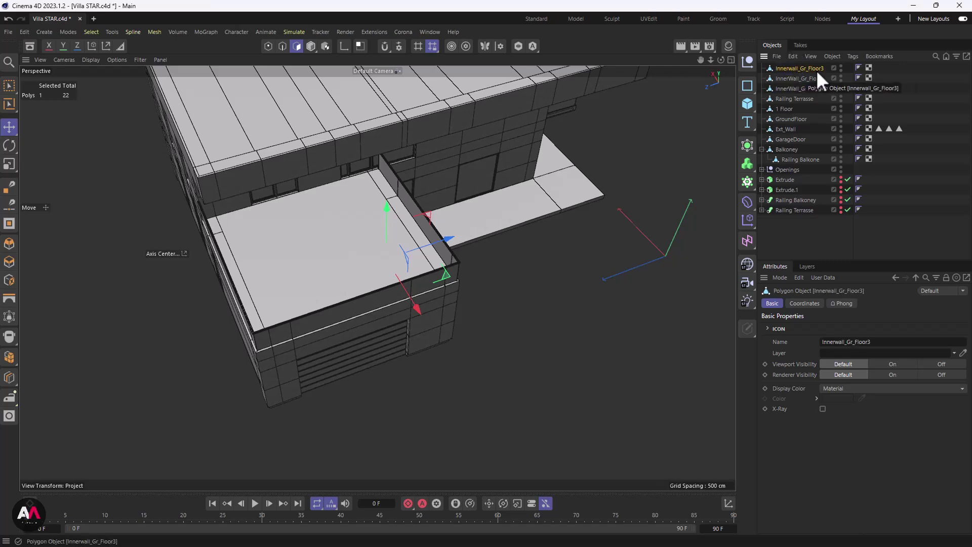
- Select Innerwall_Gr_Floor3, InnerWall_Gr_Floor and InnerWall_Gr_Floor.1, and isolate these three objects in solo display
left_click(800, 80)
left_click(798, 88, "ctrl")
left_click(799, 70, "shift")
left_click(798, 79, "ctrl")
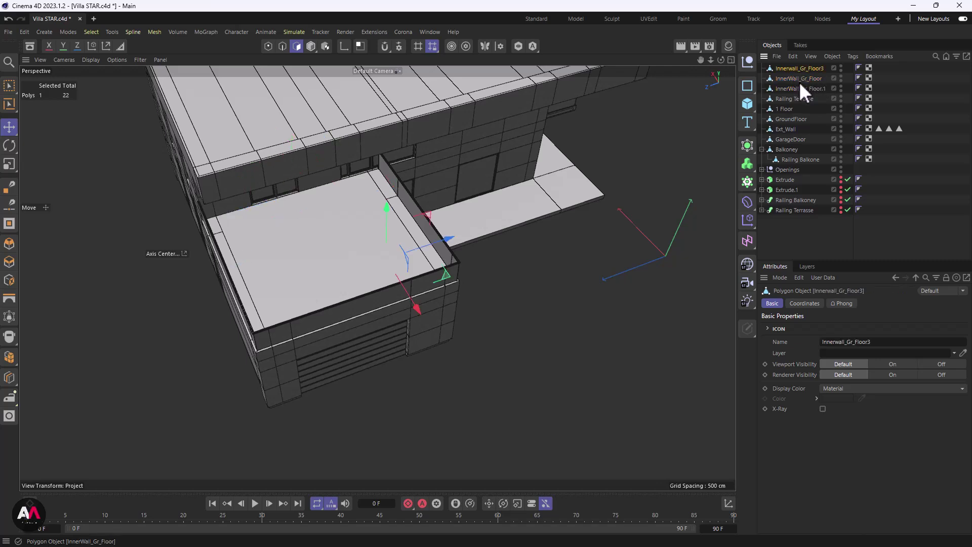
left_click(518, 46)
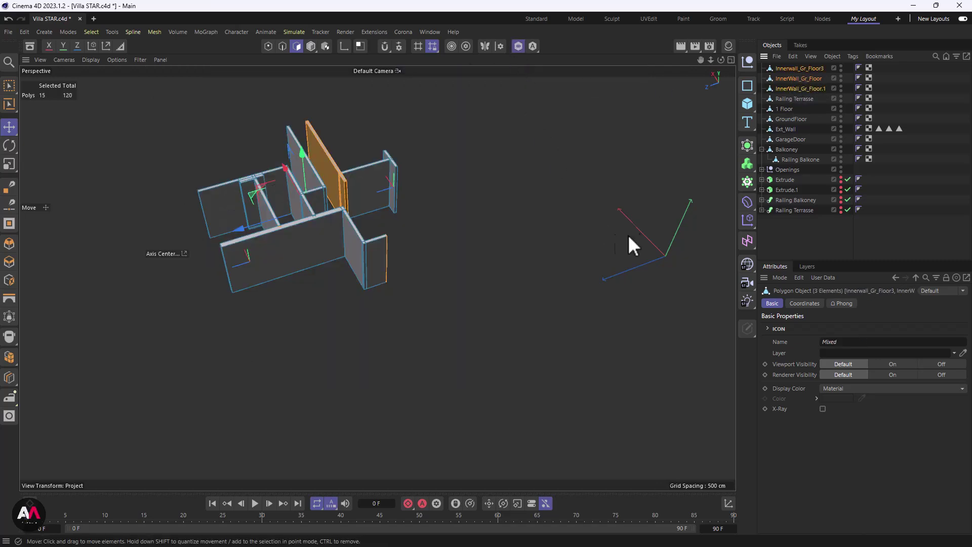
key("s")
left_click_drag(341, 137, 429, 332, "alt")
left_click_drag(314, 309, 263, 313, "alt")
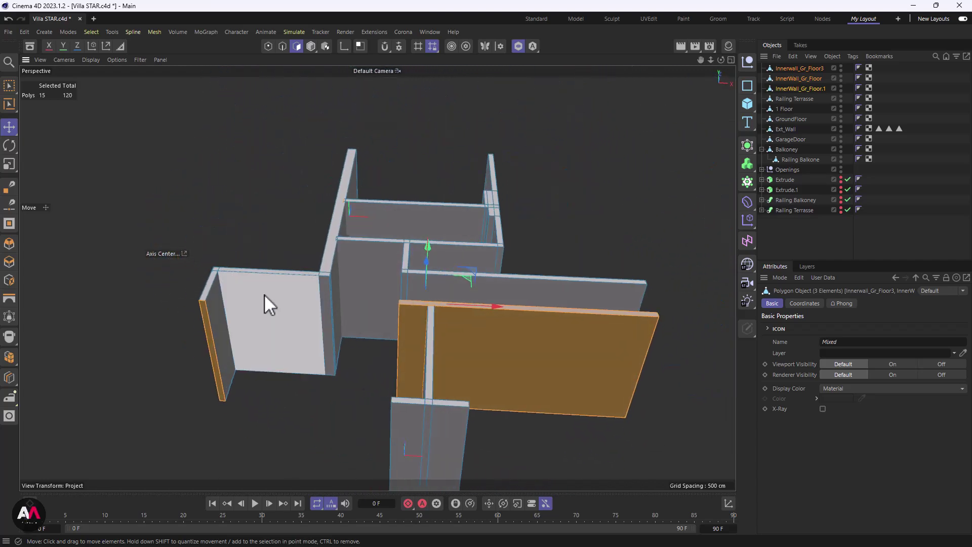
- Examine the inner walls against the door openings on the floor plan in the full-size top view
left_click(730, 60)
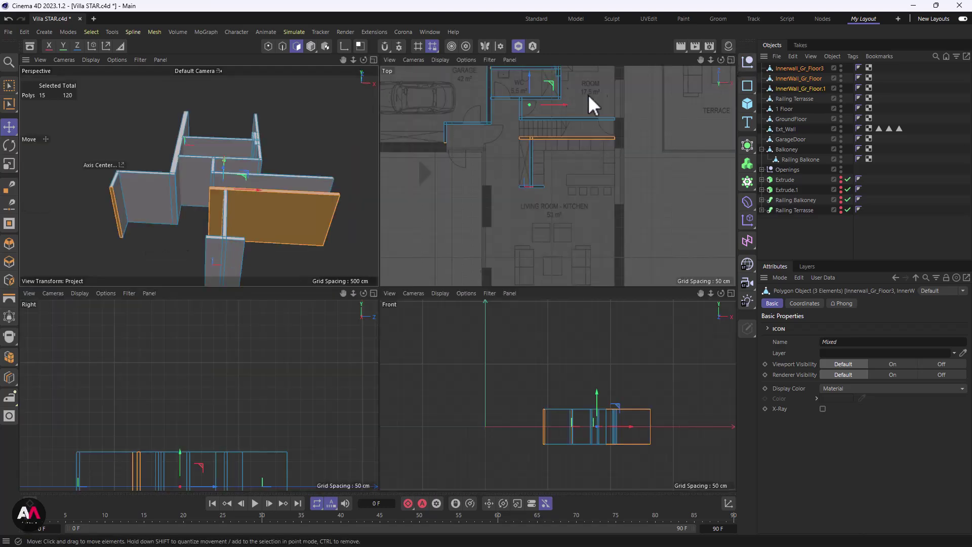
left_click(731, 60)
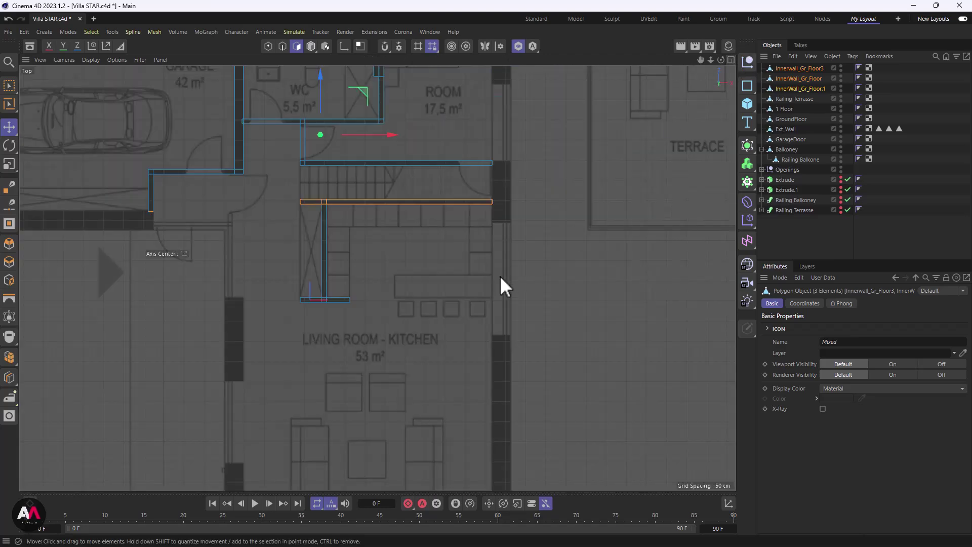
scroll(503, 273, "up", 3)
scroll(309, 142, "up", 5)
scroll(414, 108, "down", 3)
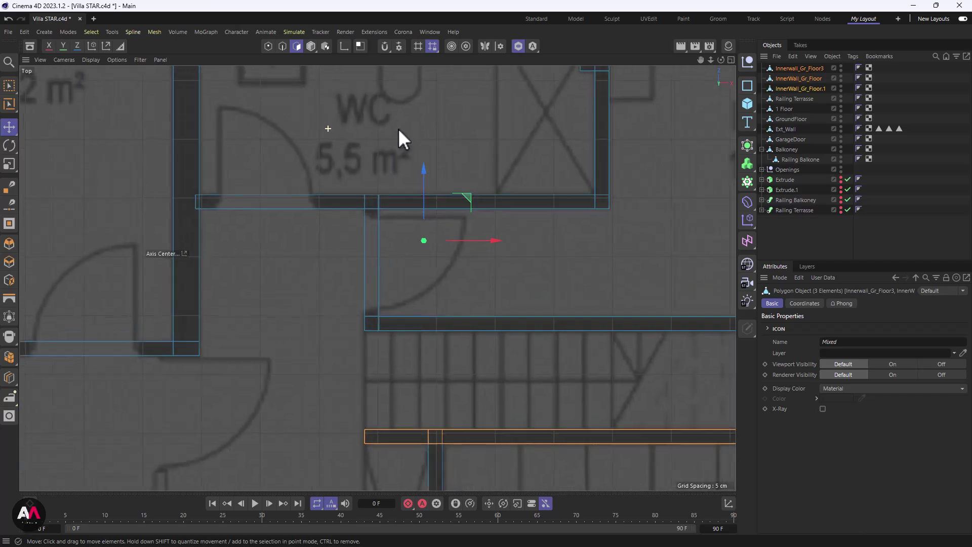
scroll(322, 180, "down", 1)
scroll(482, 198, "down", 2)
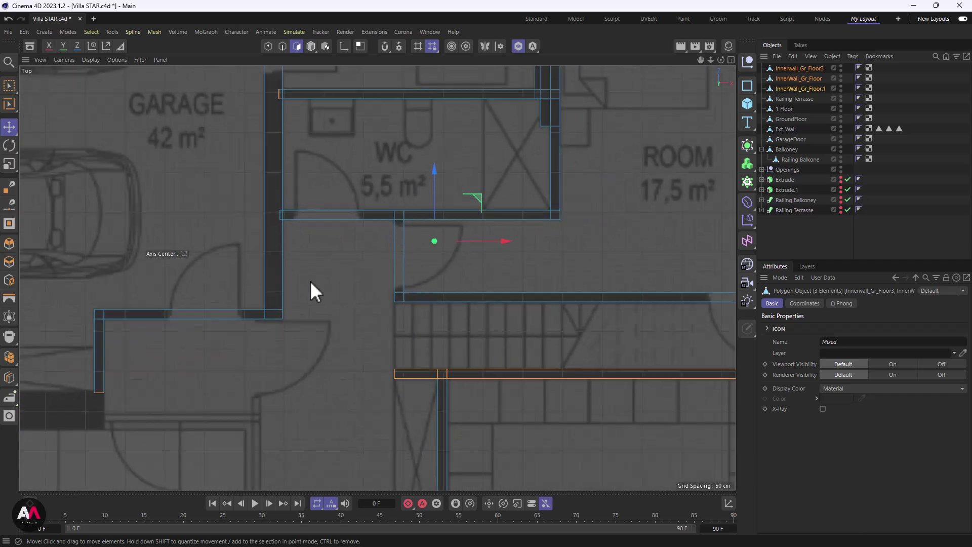
scroll(377, 268, "down", 3)
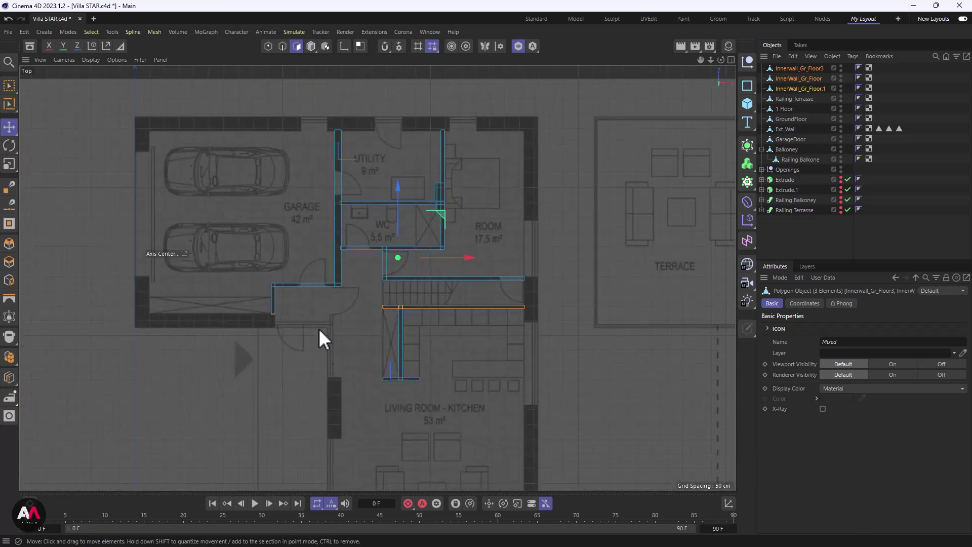
scroll(340, 306, "up", 3)
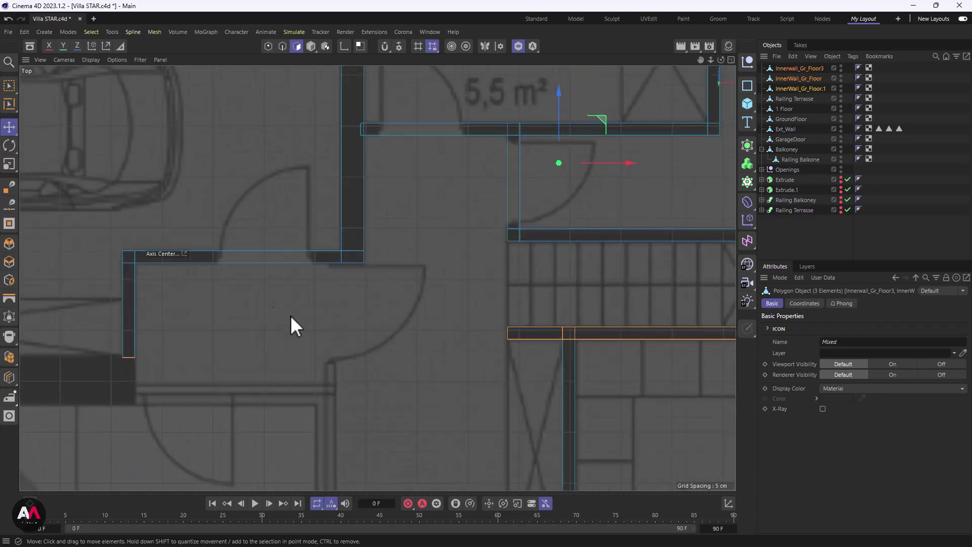
scroll(362, 290, "down", 2)
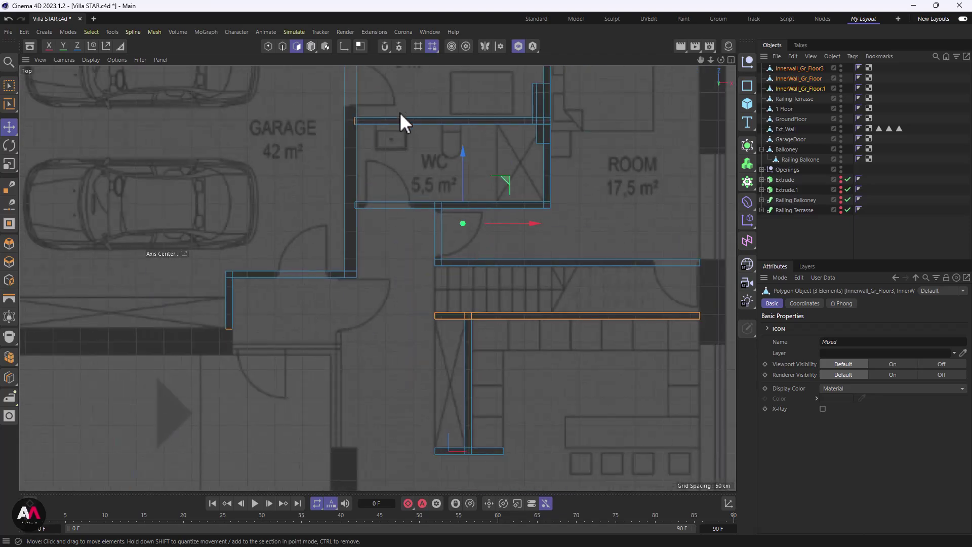
scroll(326, 334, "down", 1)
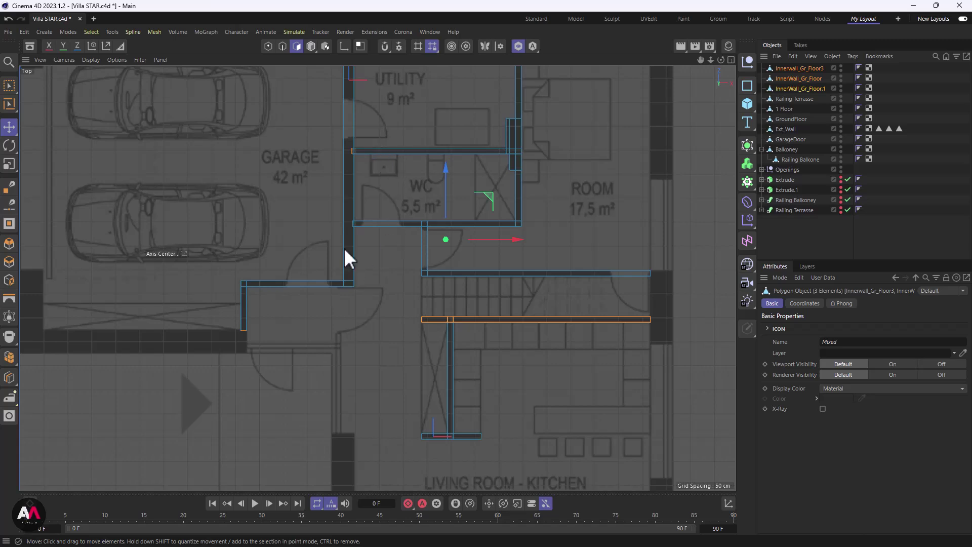
- Add loop cuts at both jambs of the WC door, the first at about 17 cm and the second at a distance of 85 cm
scroll(411, 234, "up", 4)
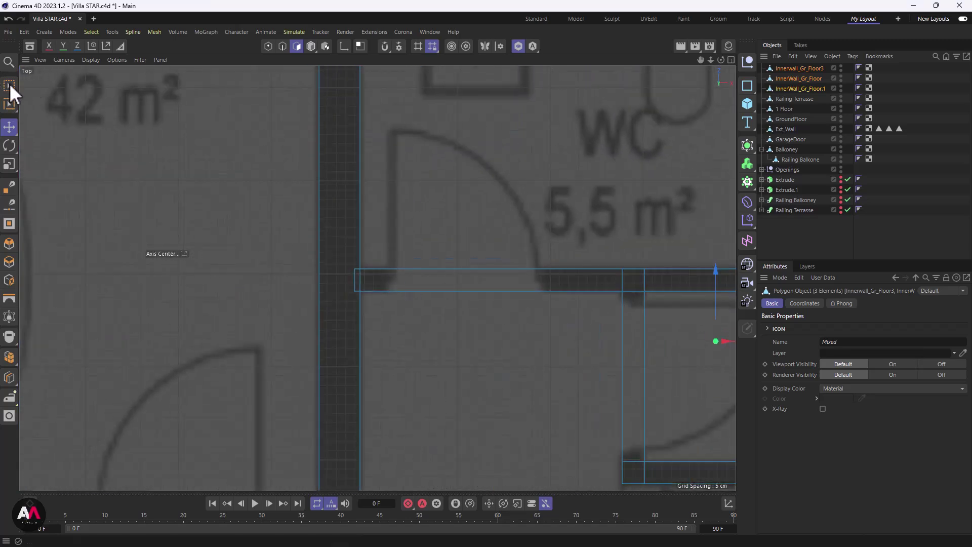
key("k")
key("l")
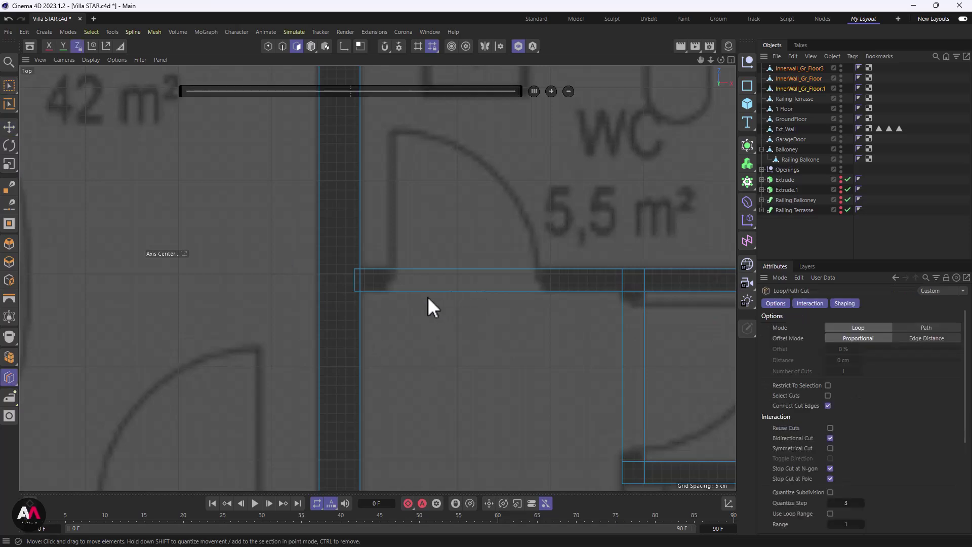
left_click(386, 290)
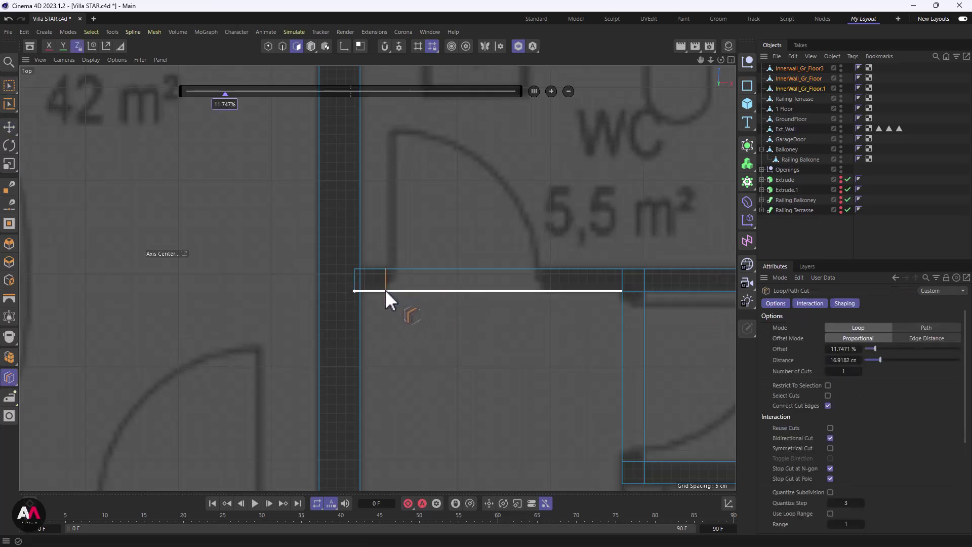
left_click(542, 289)
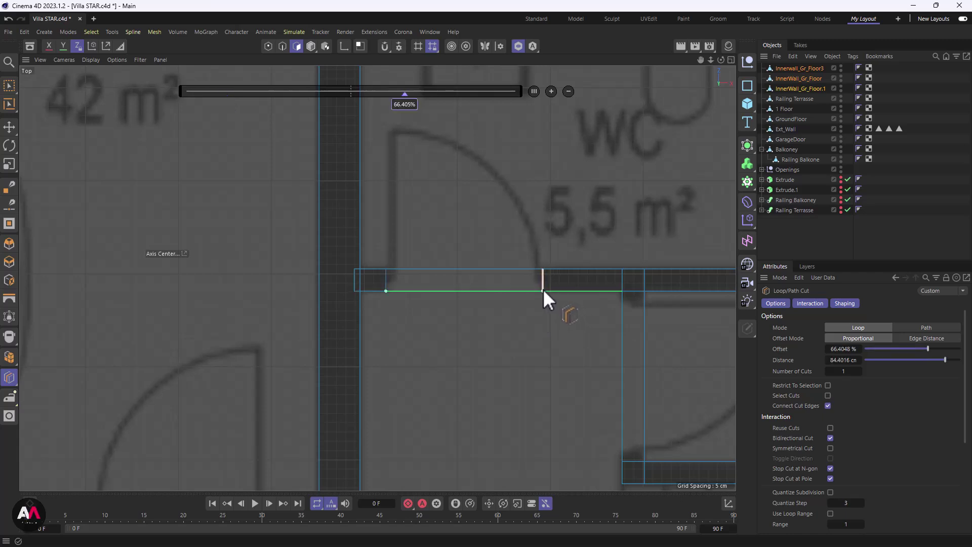
left_click(842, 360)
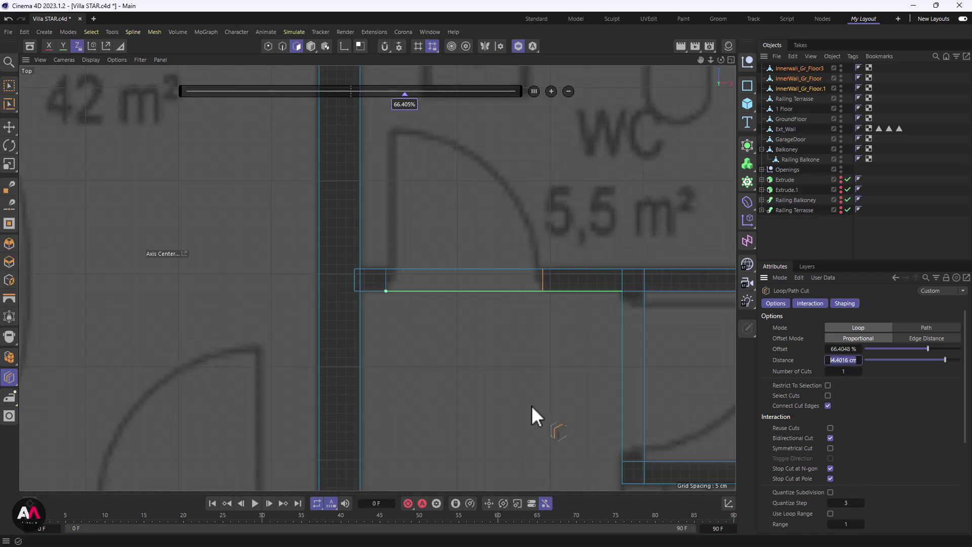
type("85")
key("Return")
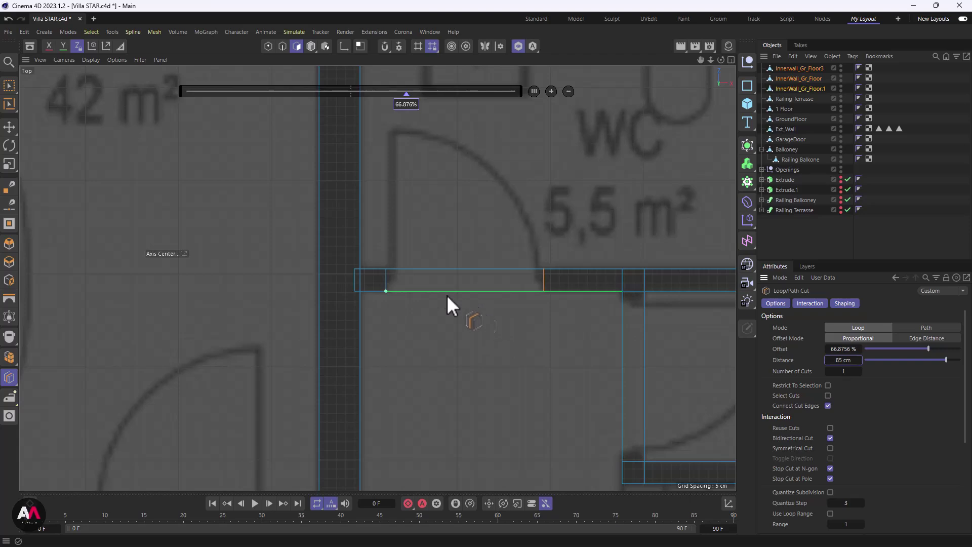
- Add a loop cut to the short wall below the WC at the upper jamb of the room's door
scroll(416, 276, "down", 3)
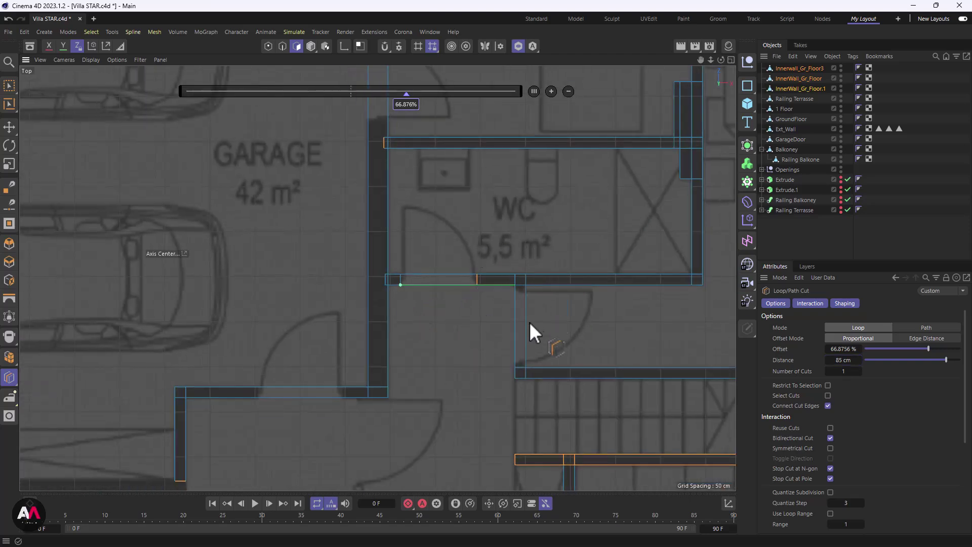
scroll(475, 319, "down", 2)
scroll(556, 253, "up", 5)
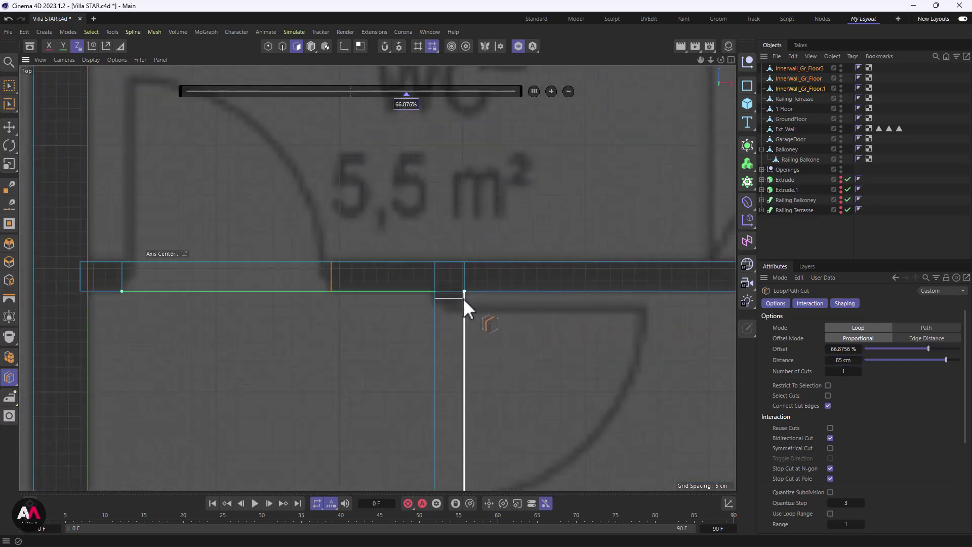
scroll(469, 298, "down", 3)
scroll(470, 324, "up", 2)
left_click(467, 332)
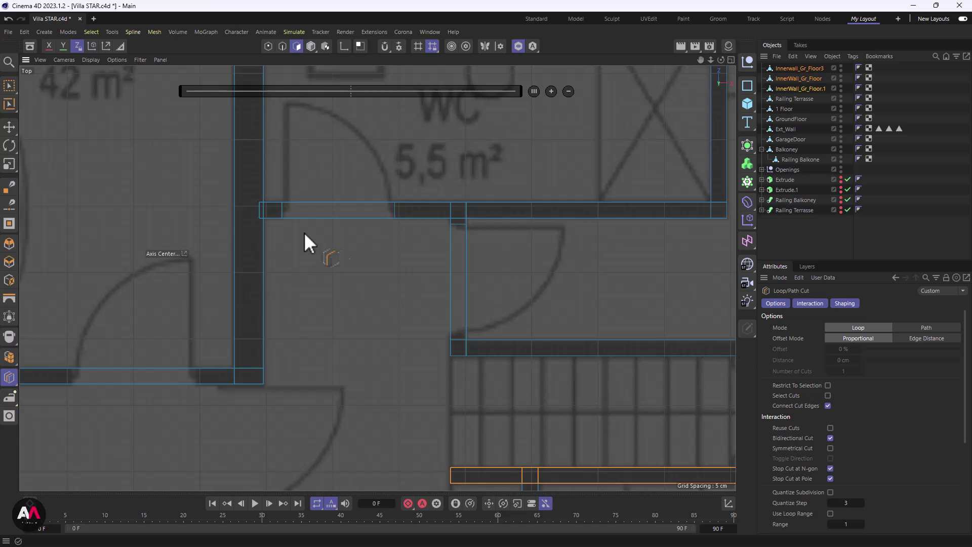
- Try to add a loop cut at the room door's lower jamb, undo it, and check the jamb's position on the plan
left_click(466, 330)
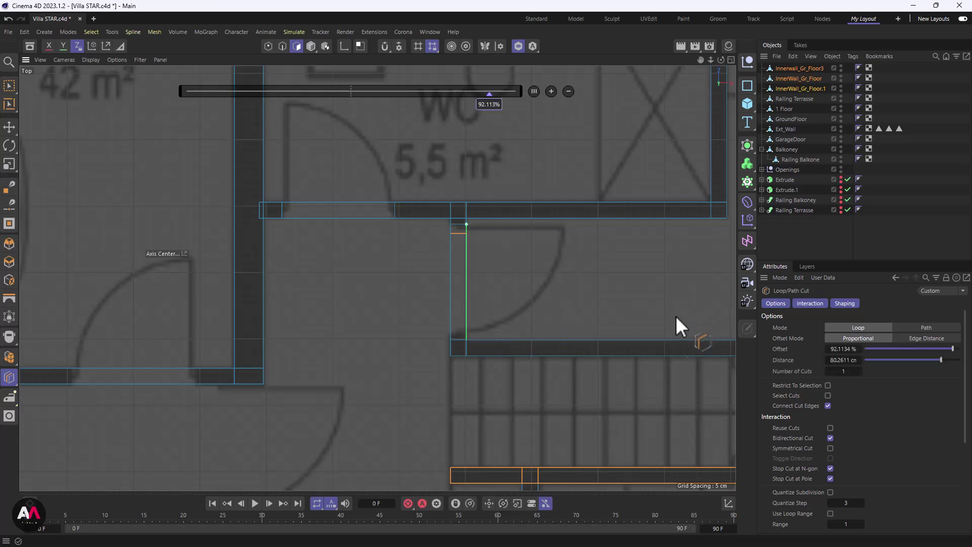
left_click(8, 18)
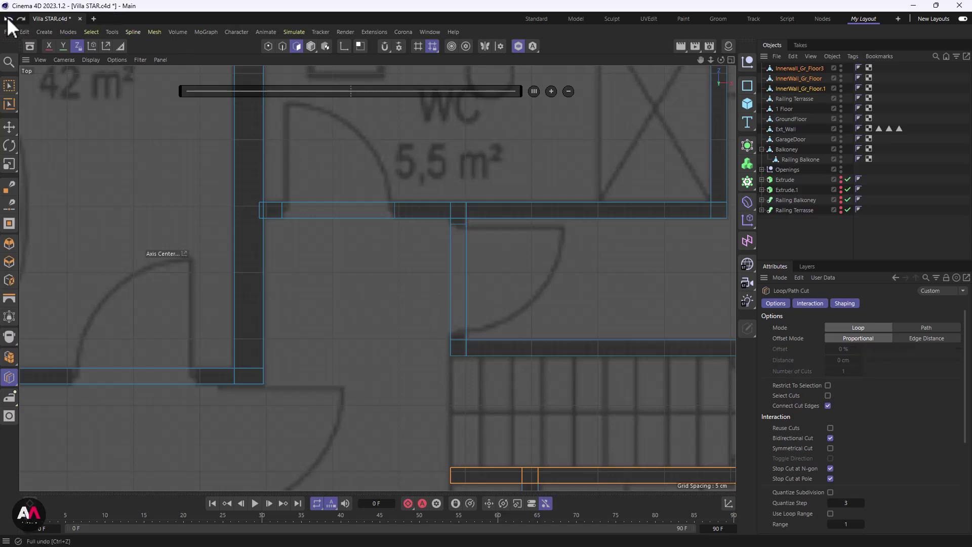
scroll(471, 313, "up", 2)
scroll(468, 319, "up", 3)
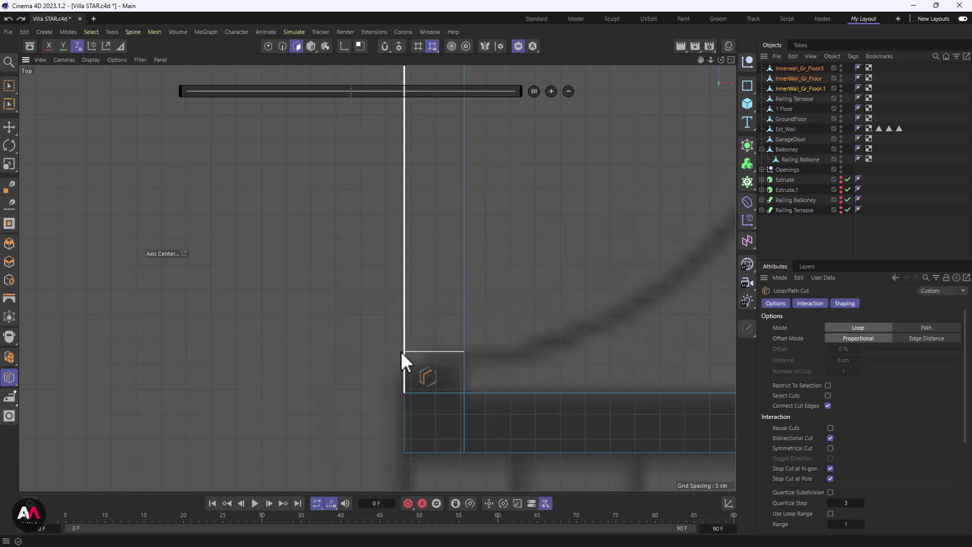
scroll(354, 390, "down", 5)
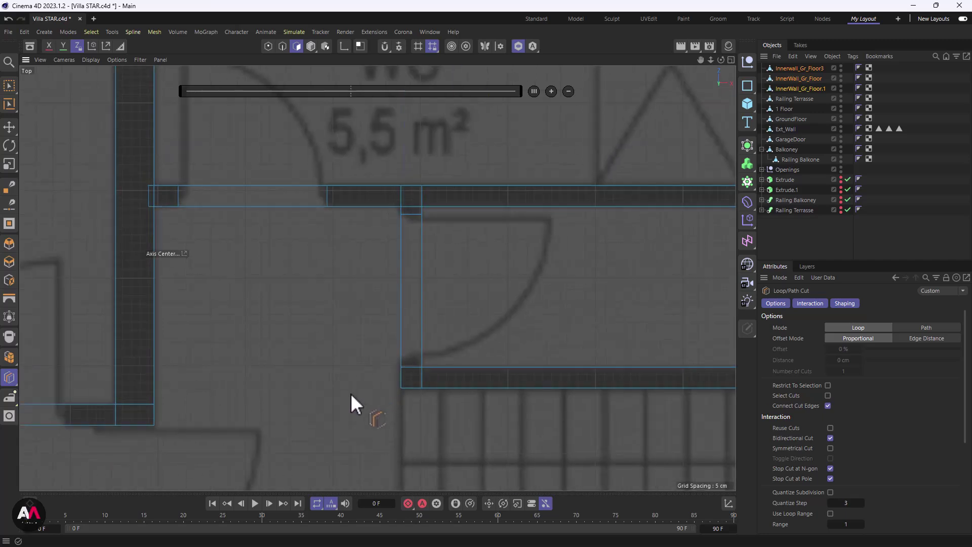
- Show the short wall with the room door up close in the full-size perspective view, and select only InnerWall_Gr_Floor.1
left_click(730, 60)
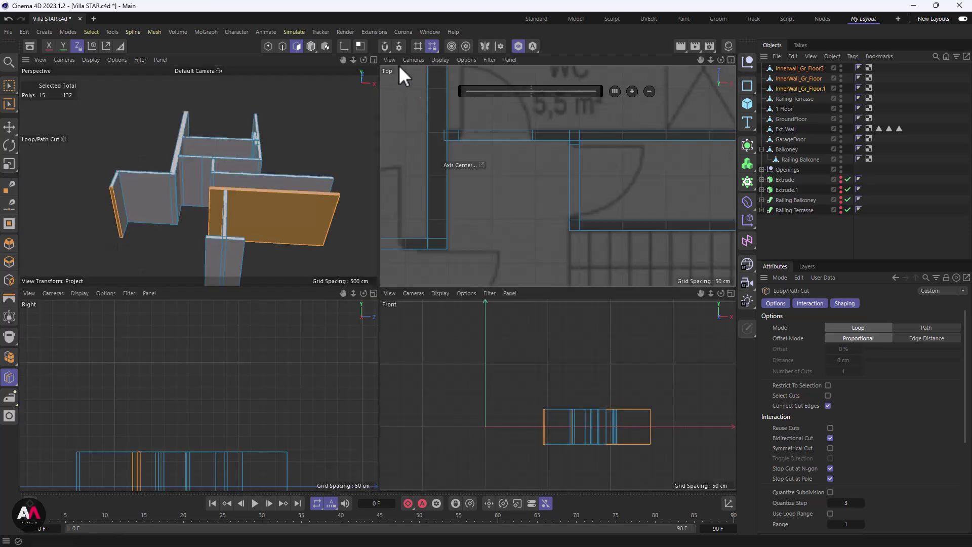
left_click(373, 60)
left_click_drag(357, 194, 380, 265, "alt")
scroll(495, 174, "up", 10)
left_click_drag(495, 173, 520, 278, "alt")
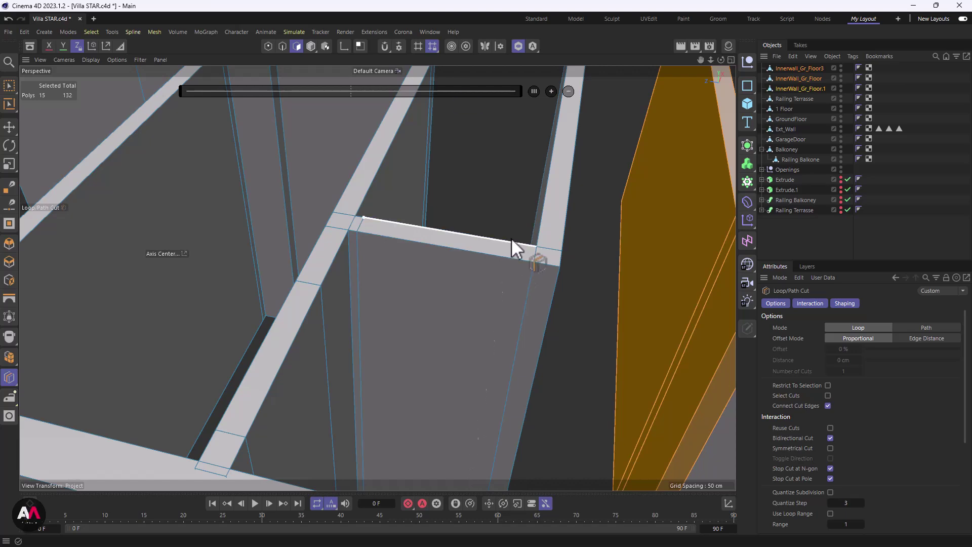
left_click_drag(494, 210, 557, 284, "alt")
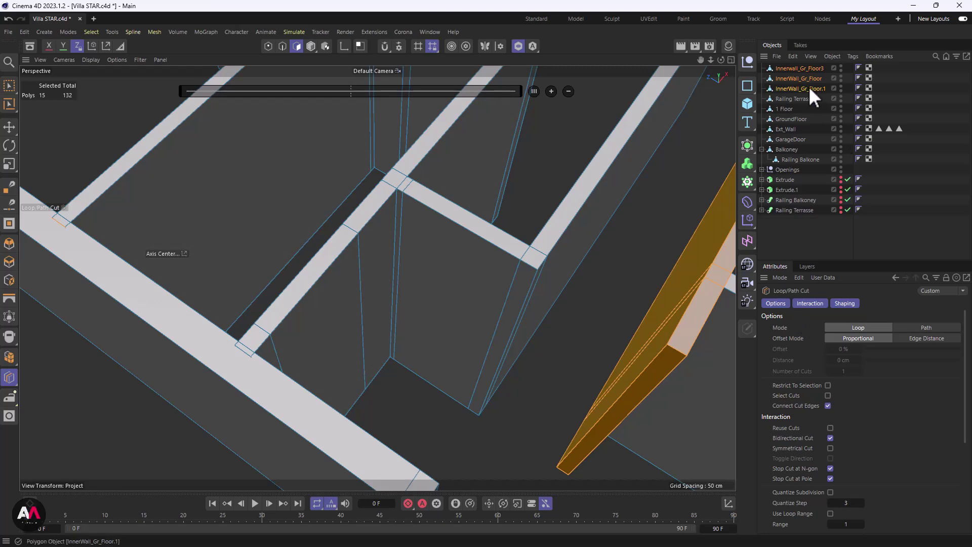
left_click(908, 89)
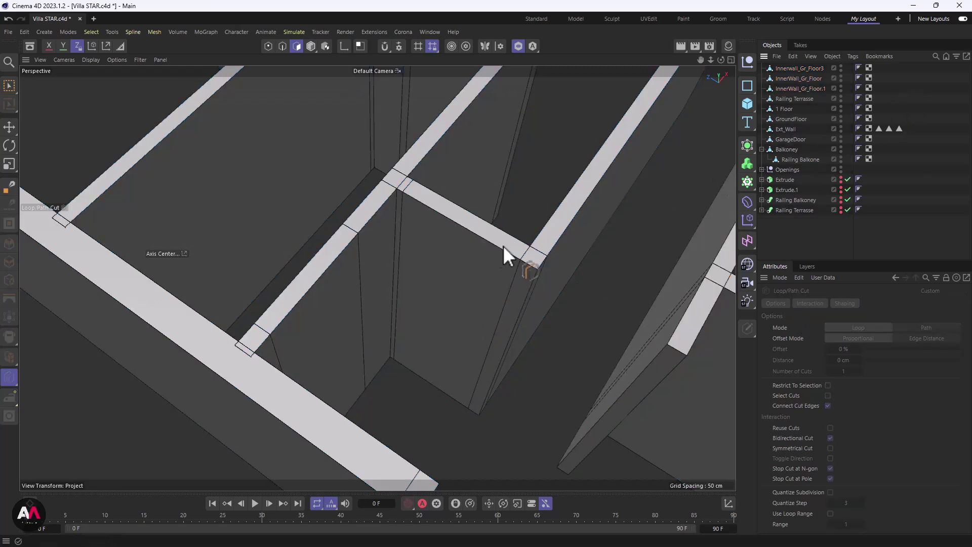
left_click(798, 89)
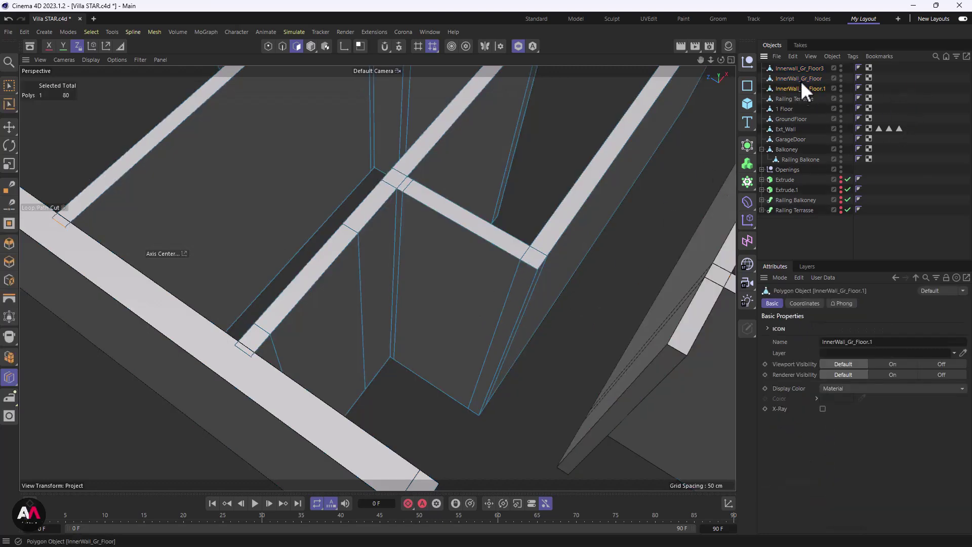
- Try a loop cut across the short wall near its stair-side end in perspective, and undo it
mouse_move(511, 259)
left_mouse_down("alt")
mouse_move(548, 238)
mouse_move(527, 248)
left_mouse_up("alt")
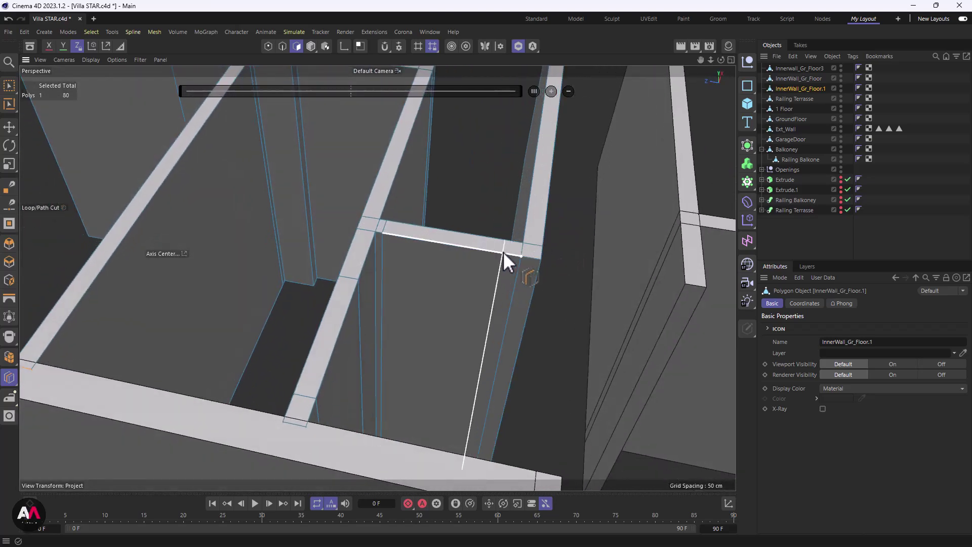
left_click(506, 241)
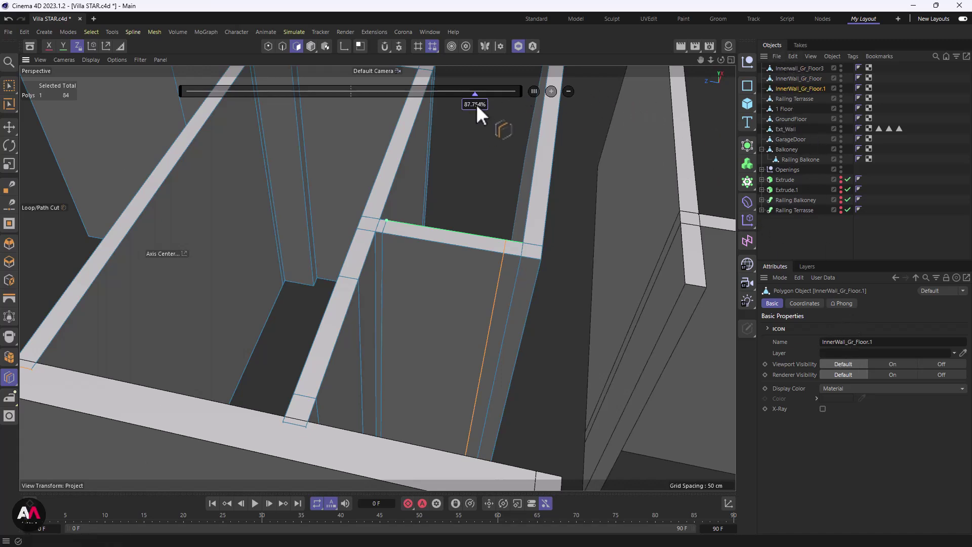
left_click(6, 19)
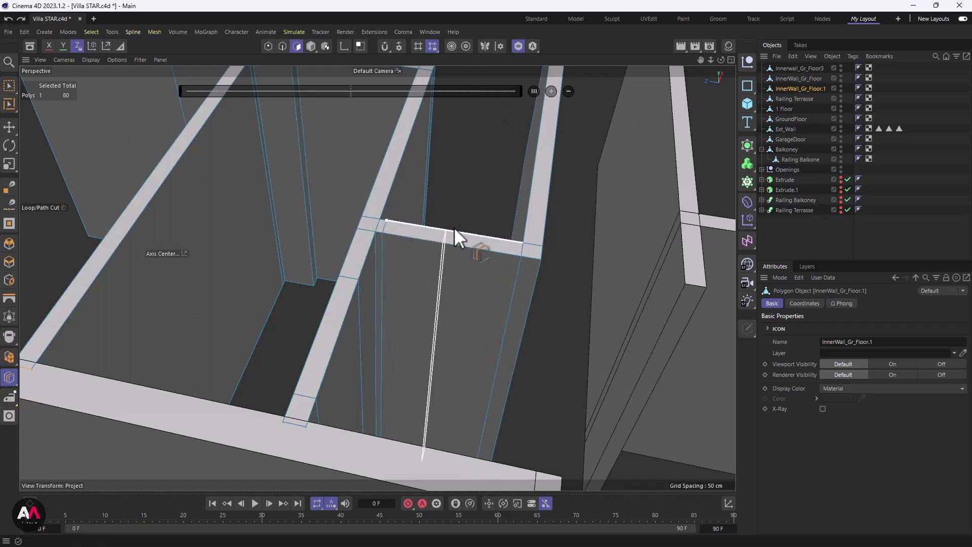
- Add a loop cut near the stair-side end of the short wall, 85 cm from the door's other jamb cut
scroll(451, 231, "down", 1)
left_click_drag(455, 231, 500, 238)
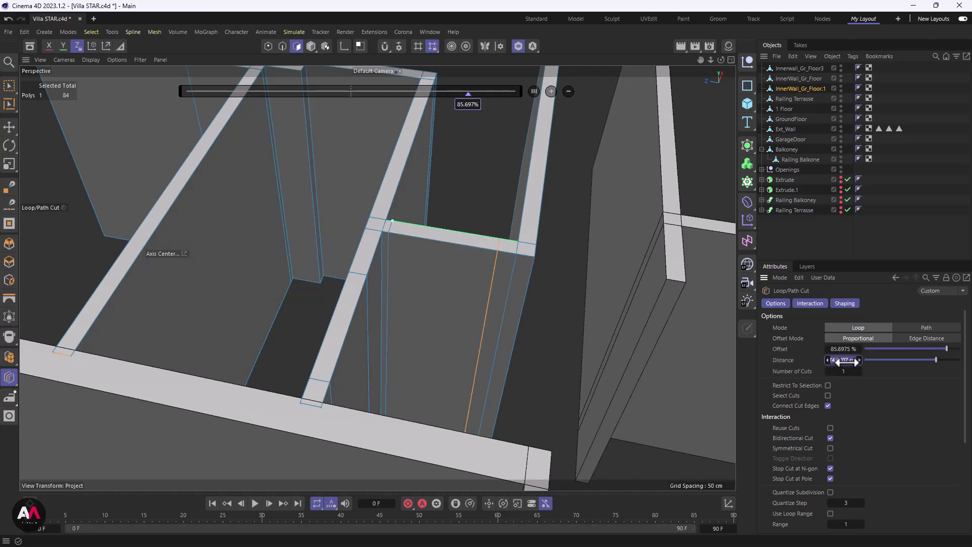
type("85")
key("Return")
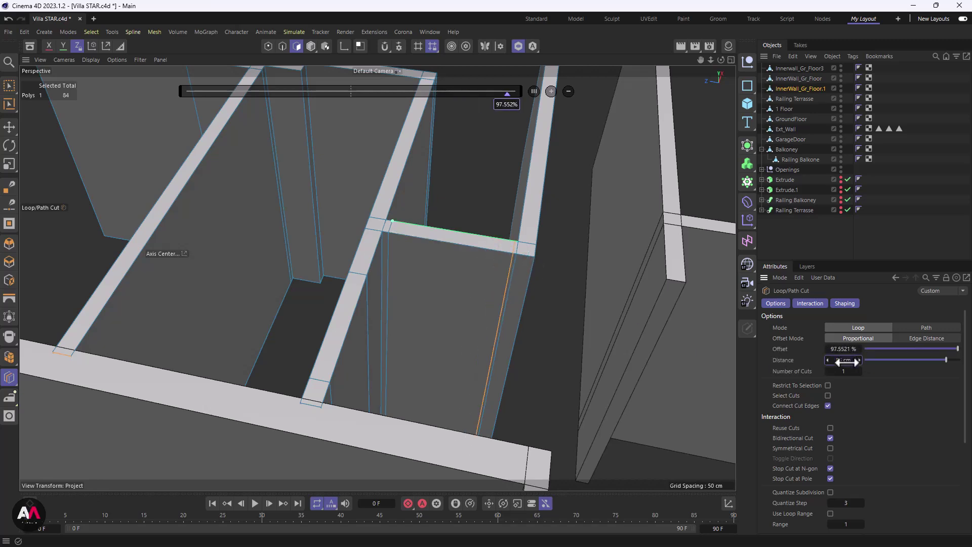
- In the full-size top view, loop-select both jamb edge loops of the short wall's door and shift them slightly along Z towards the WC wall
left_click(729, 59)
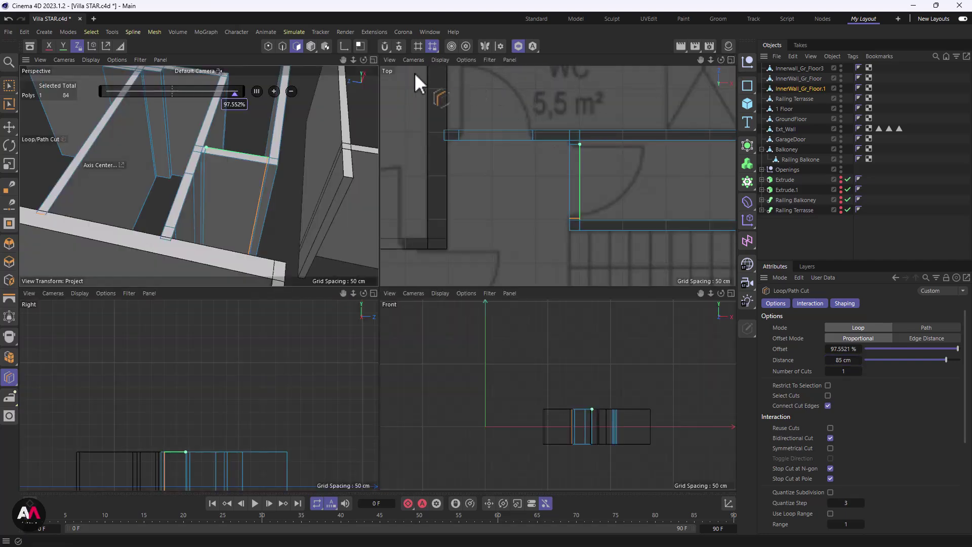
left_click(731, 60)
scroll(405, 235, "down", 5)
scroll(454, 204, "up", 8)
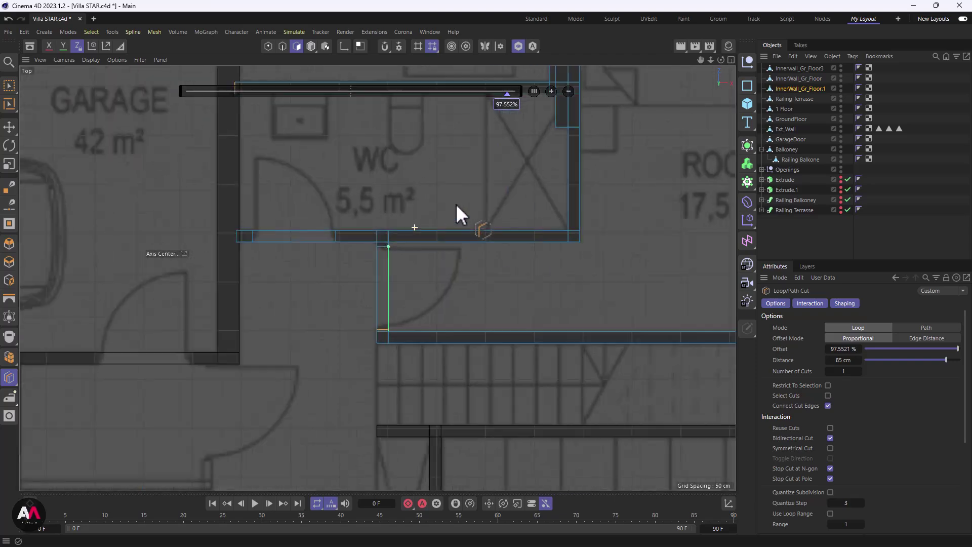
scroll(359, 294, "up", 2)
left_click(9, 85)
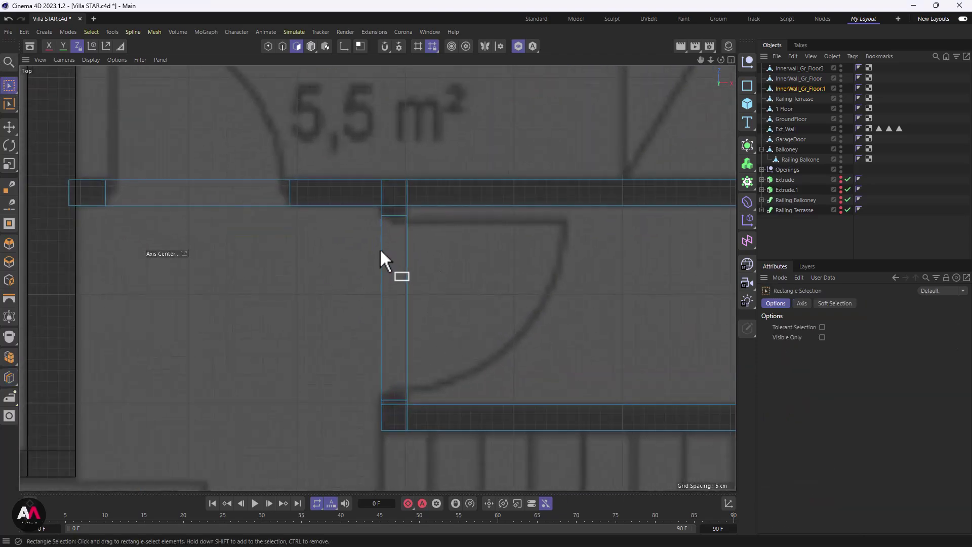
key("u")
key("l")
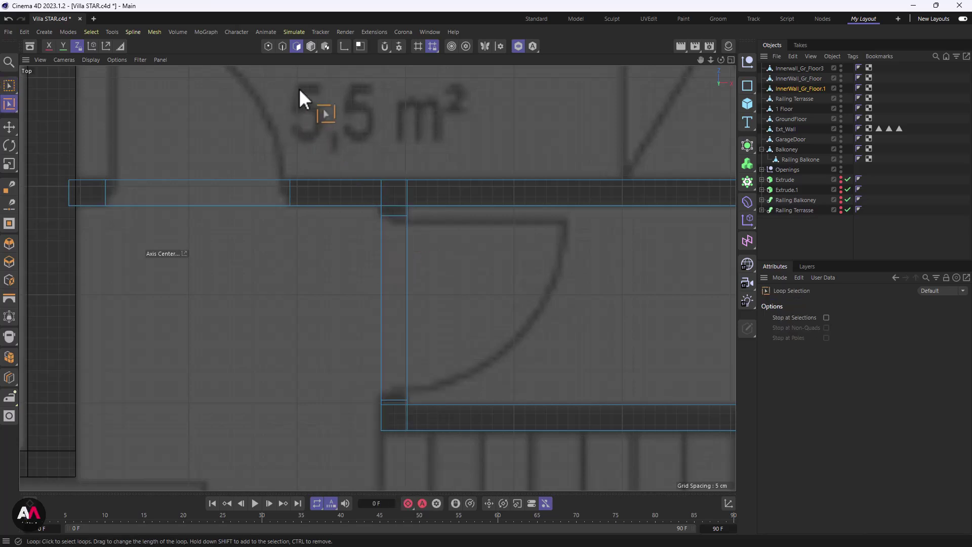
left_click(282, 46)
left_click(395, 216)
left_click(394, 400, "shift")
key("e")
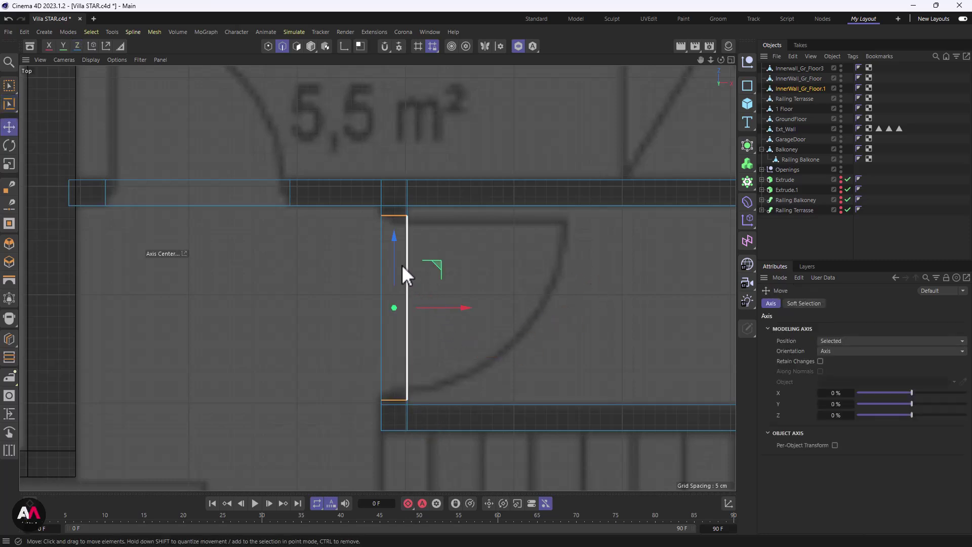
left_click_drag(396, 261, 400, 257)
- Select Innerwall_Gr_Floor3 and add a loop cut across the garage-utility wall at the lower jamb of the utility door
scroll(338, 248, "down", 3)
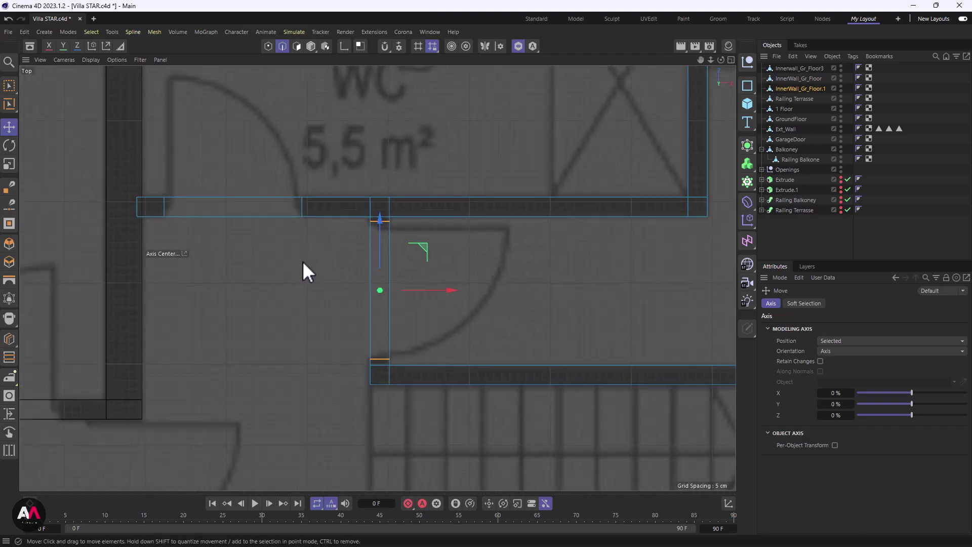
scroll(315, 247, "down", 3)
scroll(258, 205, "up", 3)
scroll(391, 363, "down", 5)
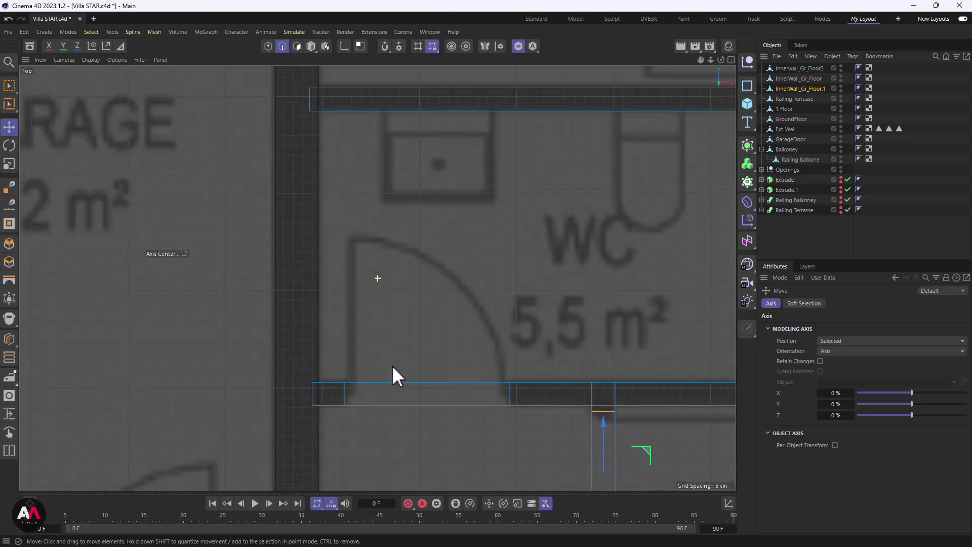
scroll(390, 262, "up", 5)
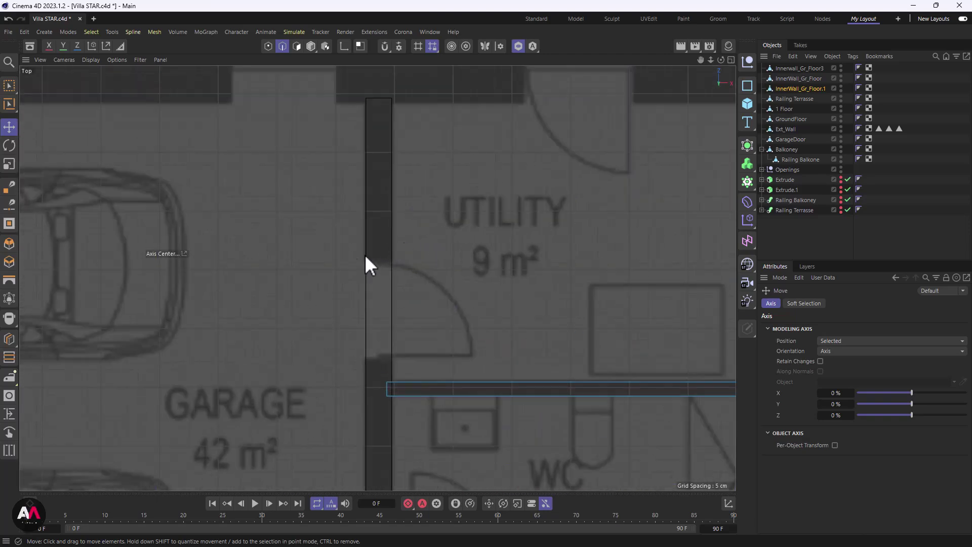
scroll(393, 365, "up", 2)
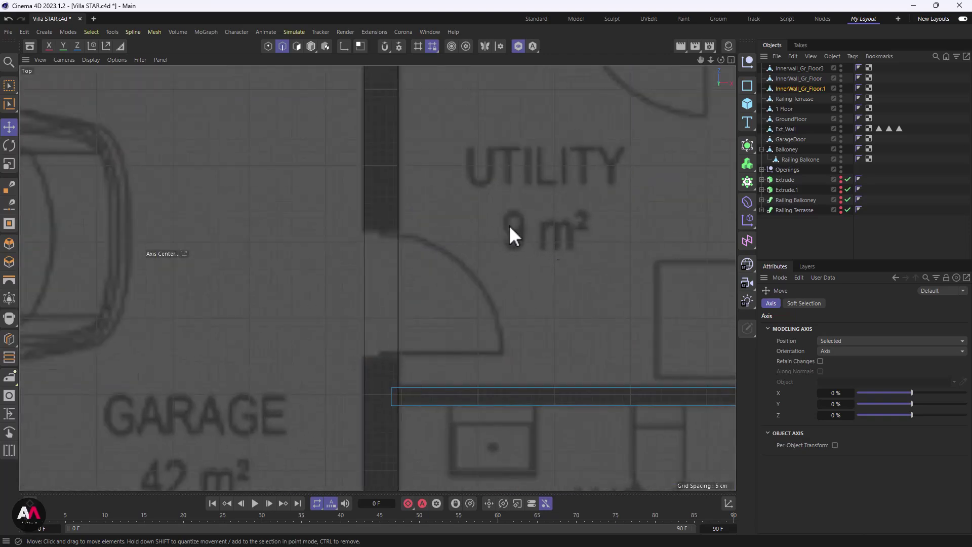
left_click(804, 68)
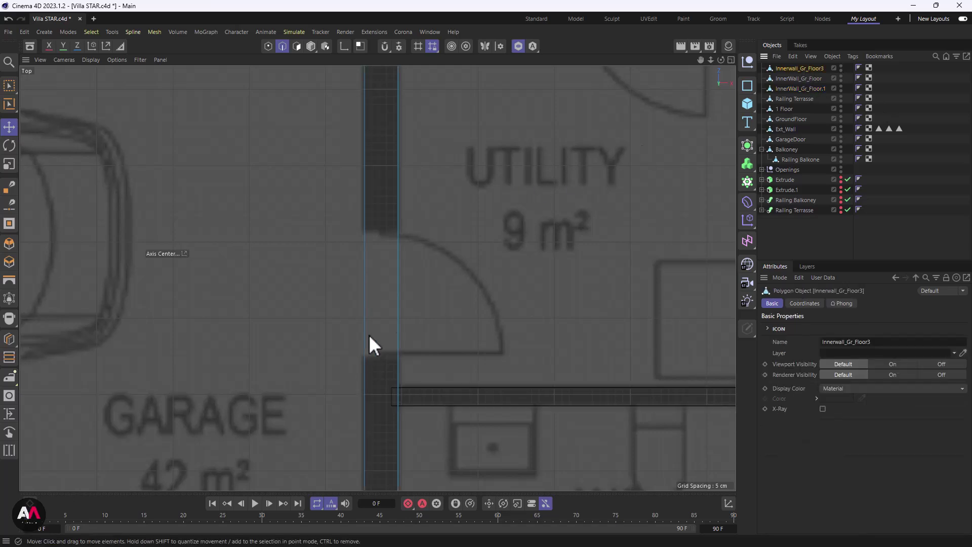
key("k")
key("l")
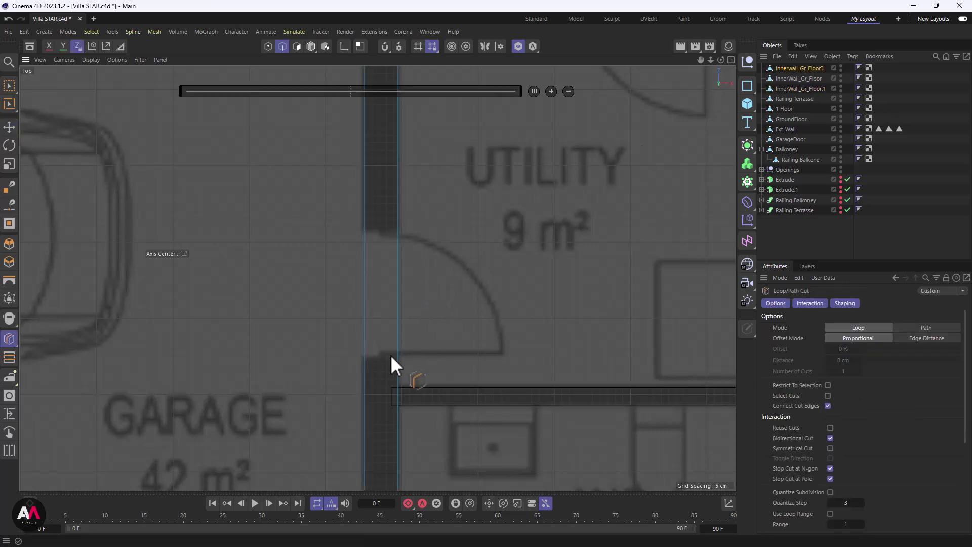
left_click(400, 356)
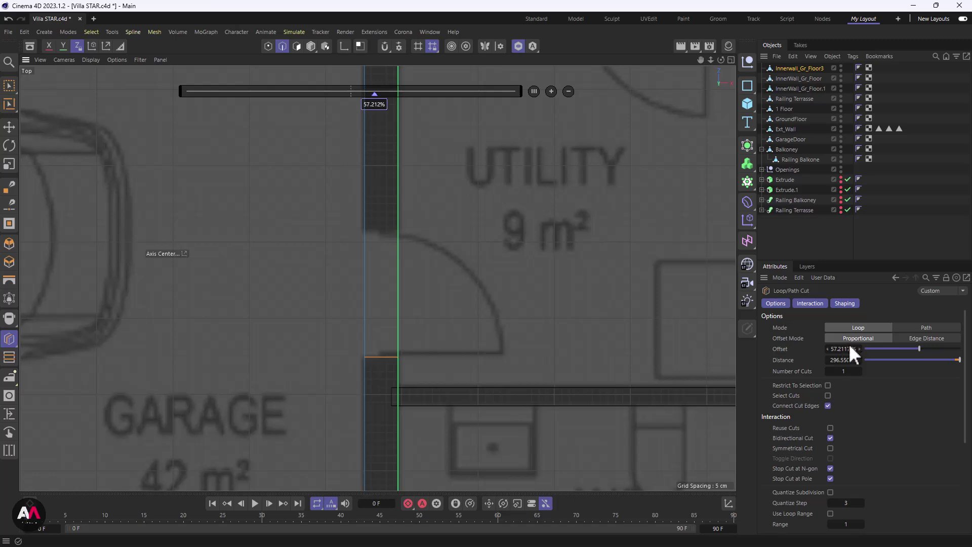
- Add a second loop cut at the utility door's upper jamb, with a distance of 85 cm from the first cut
left_click(399, 227)
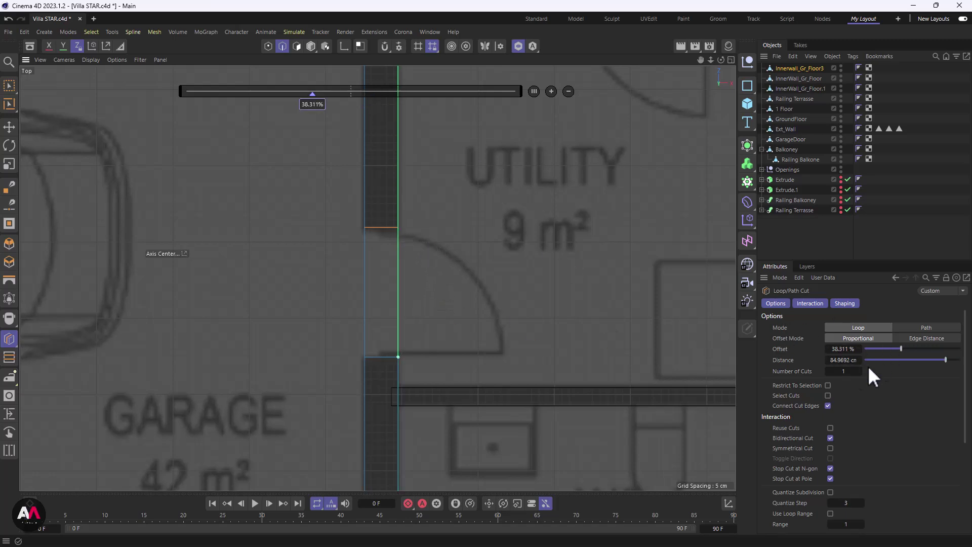
type("85")
key("Return")
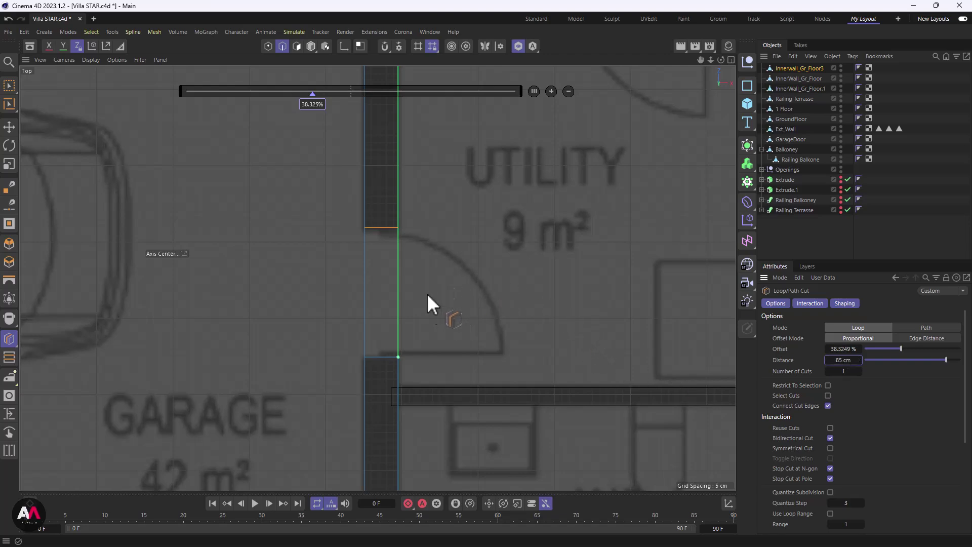
- Add a loop cut to the garage's lower inner wall at the door jamb nearest the corner with the long garage wall
scroll(409, 275, "down", 5)
scroll(396, 399, "up", 10)
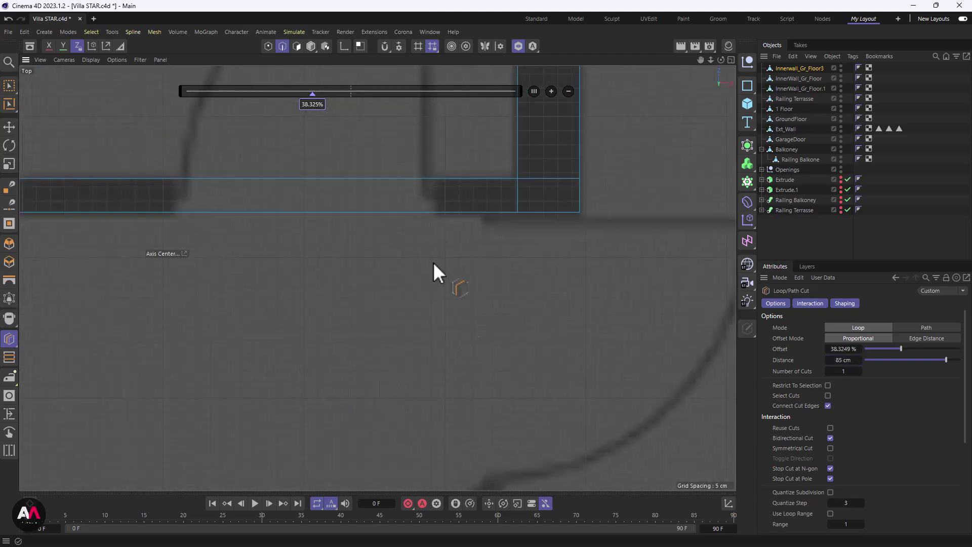
left_click(439, 212)
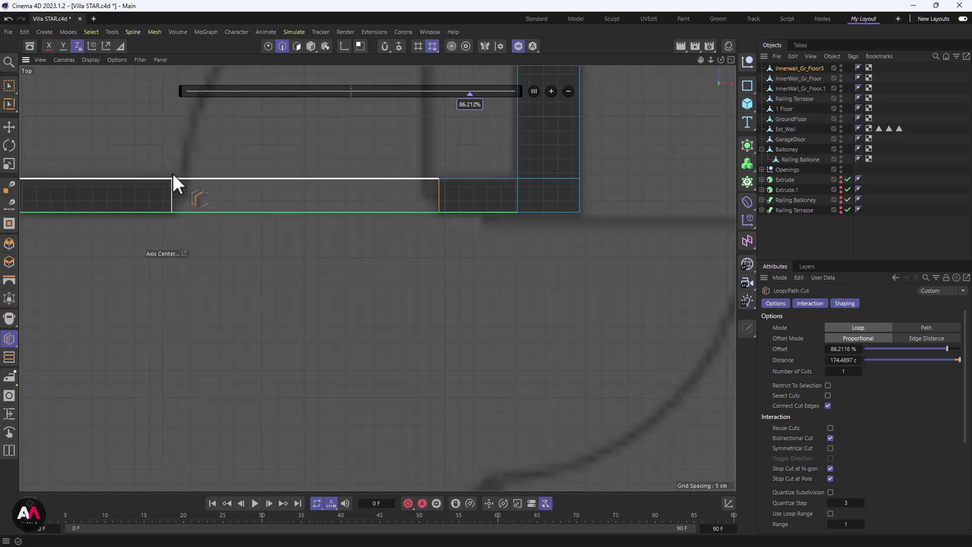
- In the full-size perspective view, add a second loop cut to the garage's lower inner wall, 85 cm from the first jamb cut
scroll(271, 256, "down", 5)
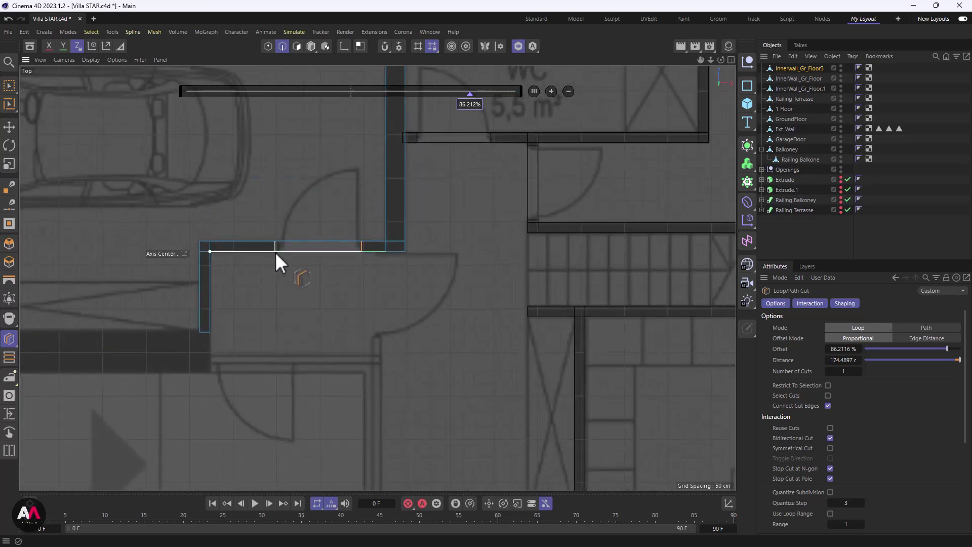
scroll(289, 254, "up", 3)
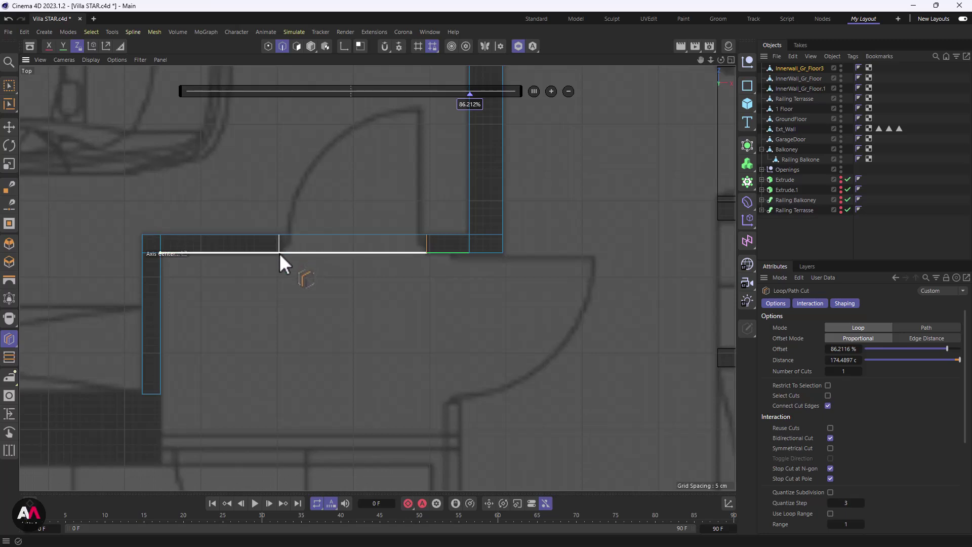
scroll(289, 205, "up", 2)
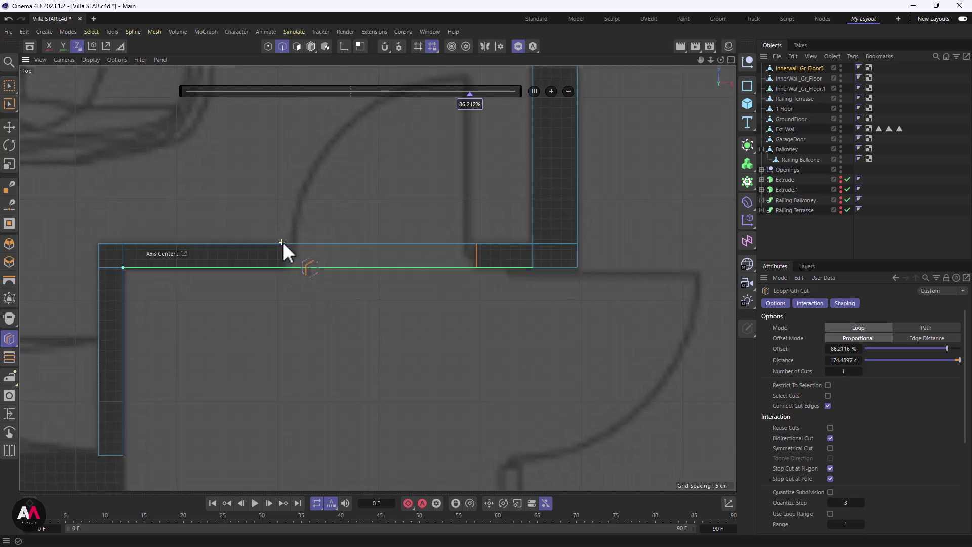
scroll(283, 243, "up", 1)
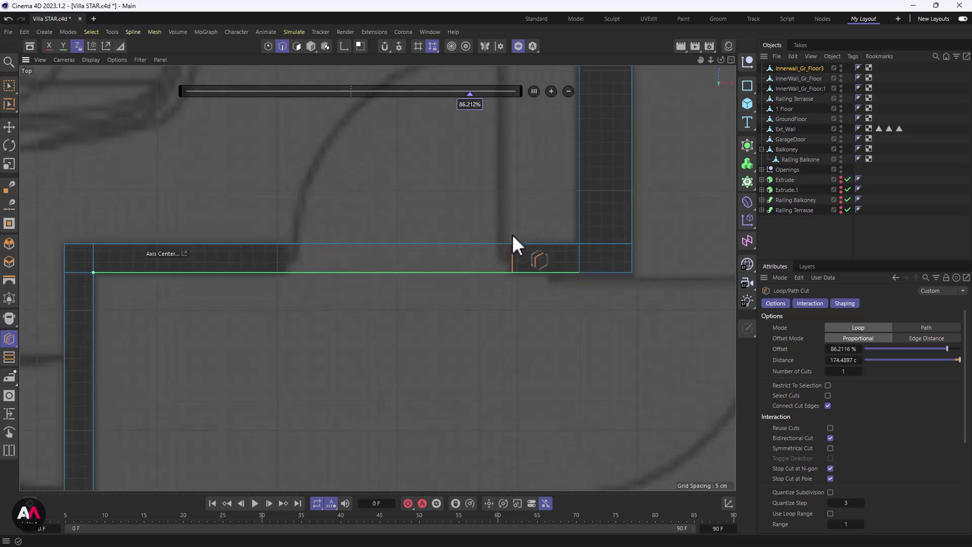
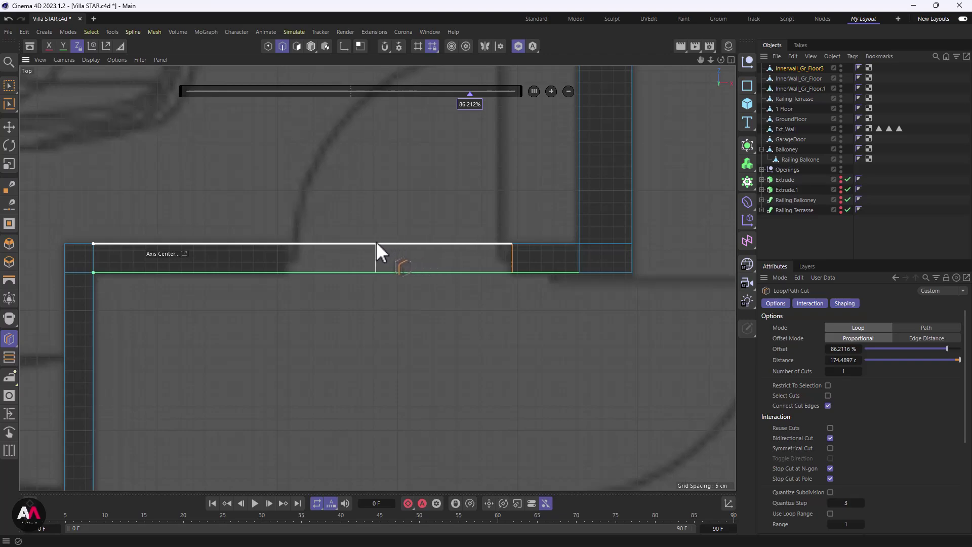
left_click(730, 60)
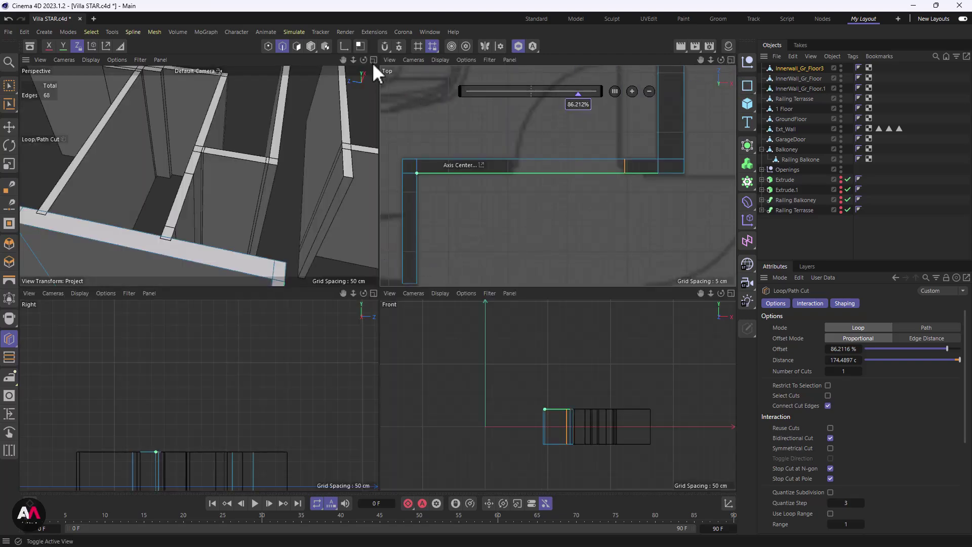
left_click(374, 59)
left_click_drag(360, 308, 463, 378, "alt")
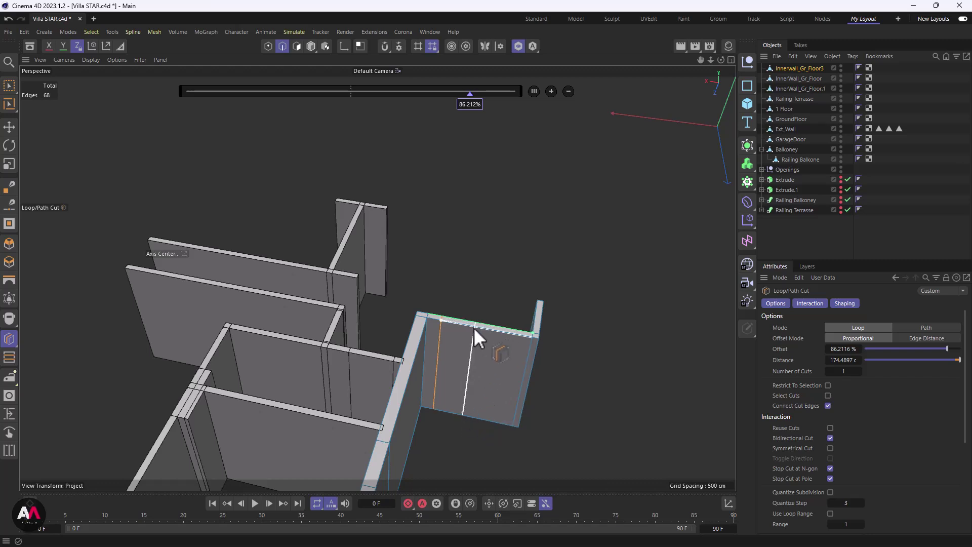
scroll(507, 311, "up", 5)
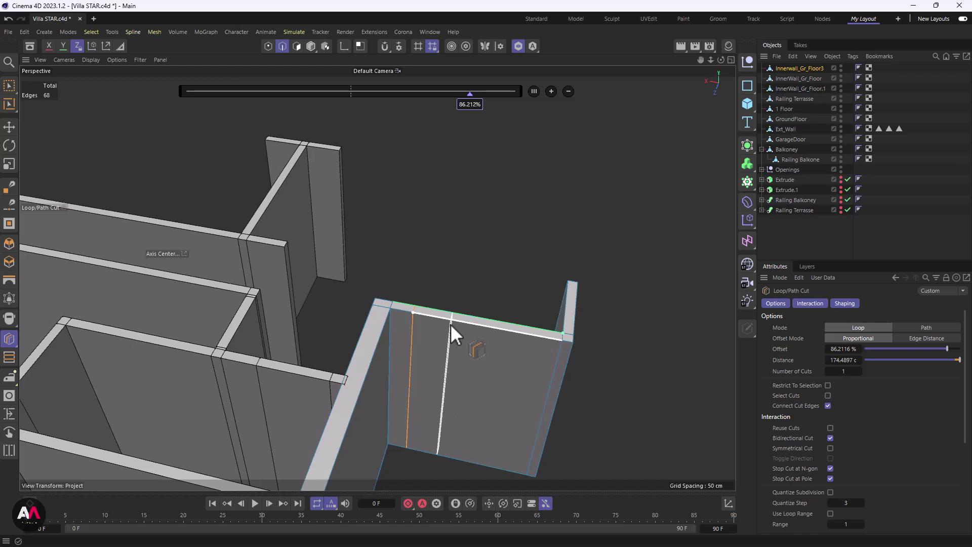
left_click(450, 324)
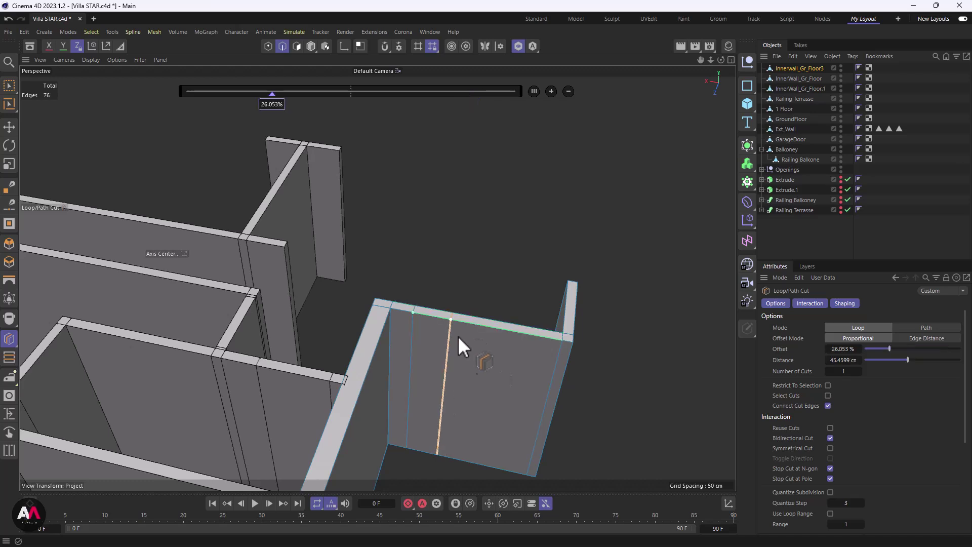
left_click(843, 360)
type("85")
key("Return")
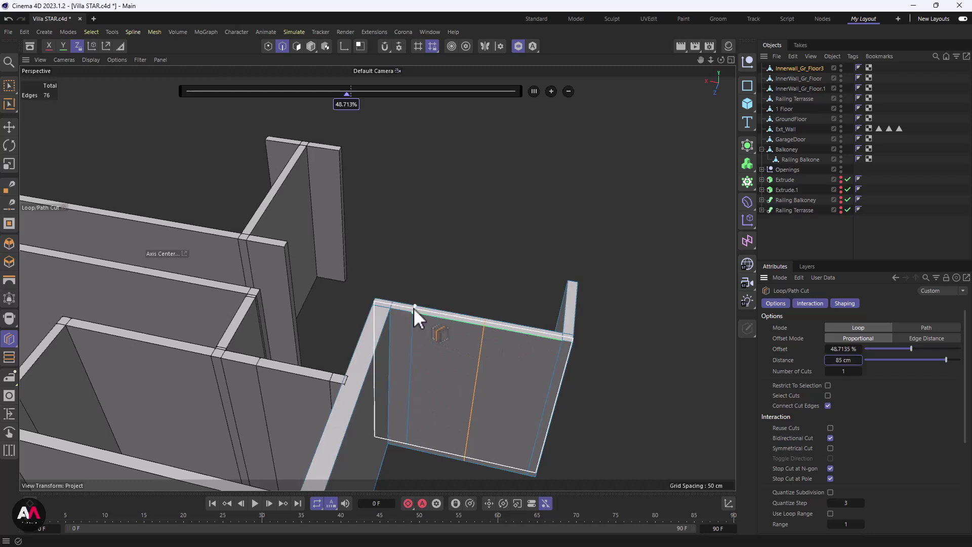
- Check the garage door's cuts against the plan in the full-size top view and examine the door at the stair wall's outer end
left_click(730, 60)
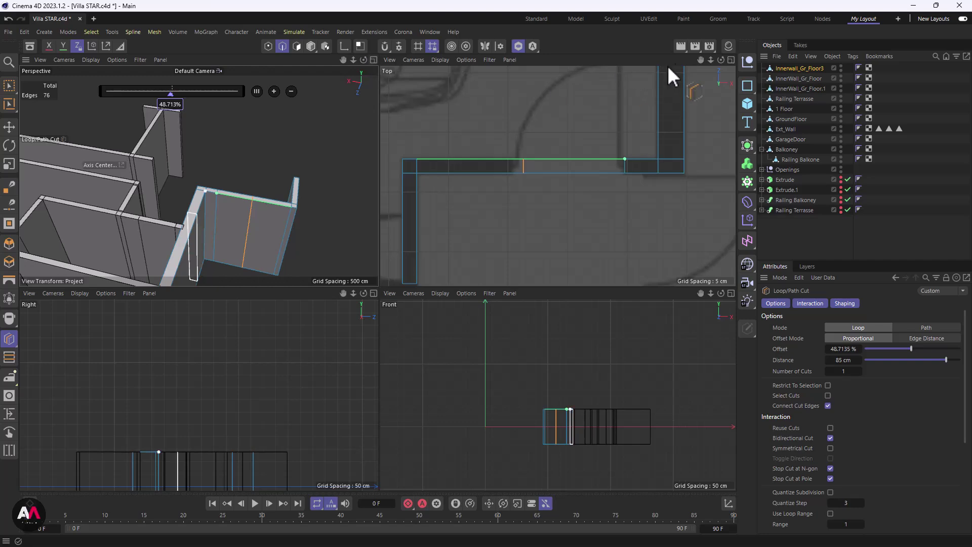
left_click(730, 60)
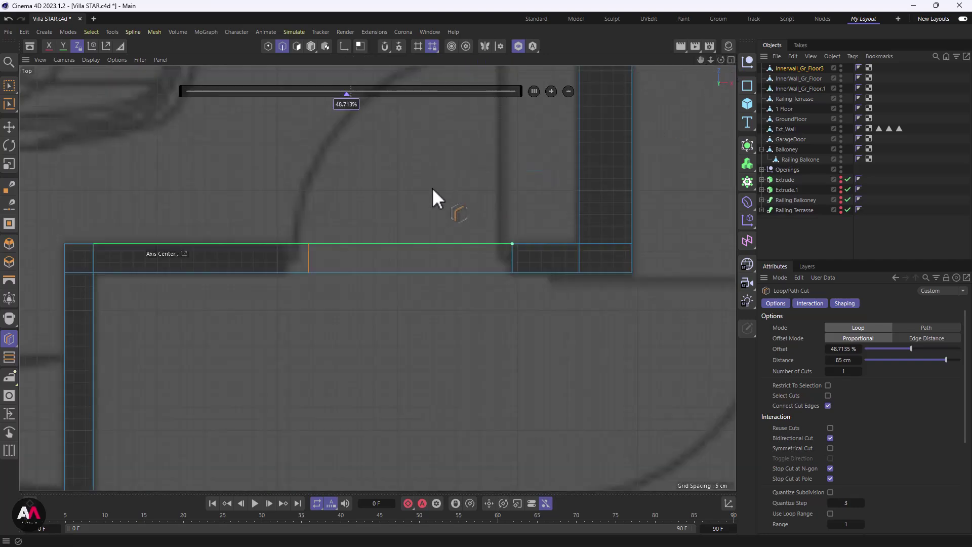
scroll(458, 180, "down", 6)
middle_click_drag(535, 264, 427, 357, "alt")
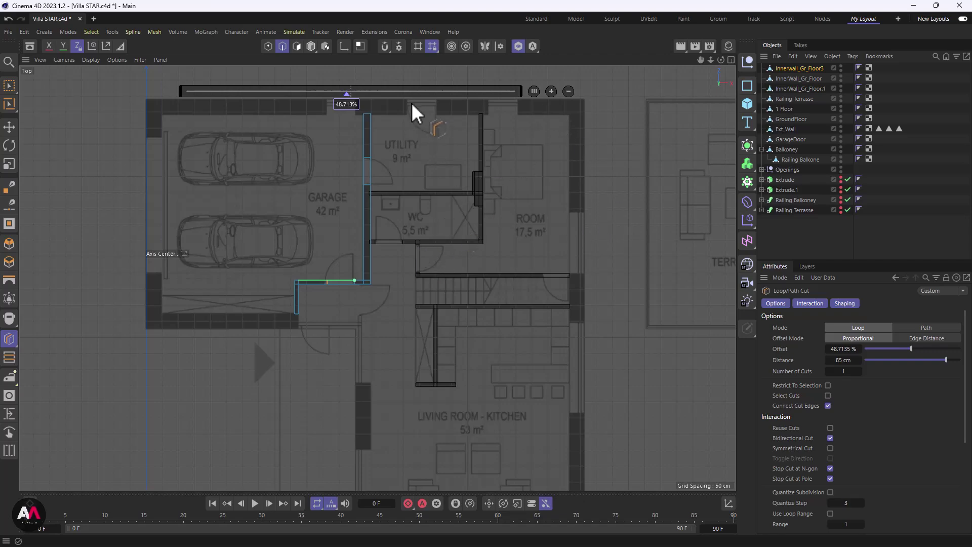
scroll(438, 105, "down", 2)
scroll(539, 243, "up", 8)
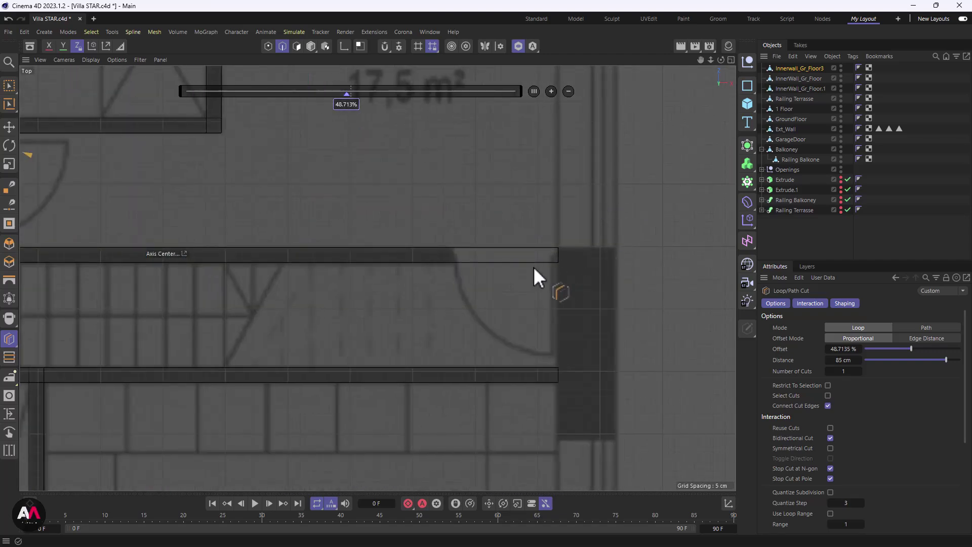
scroll(561, 284, "up", 1)
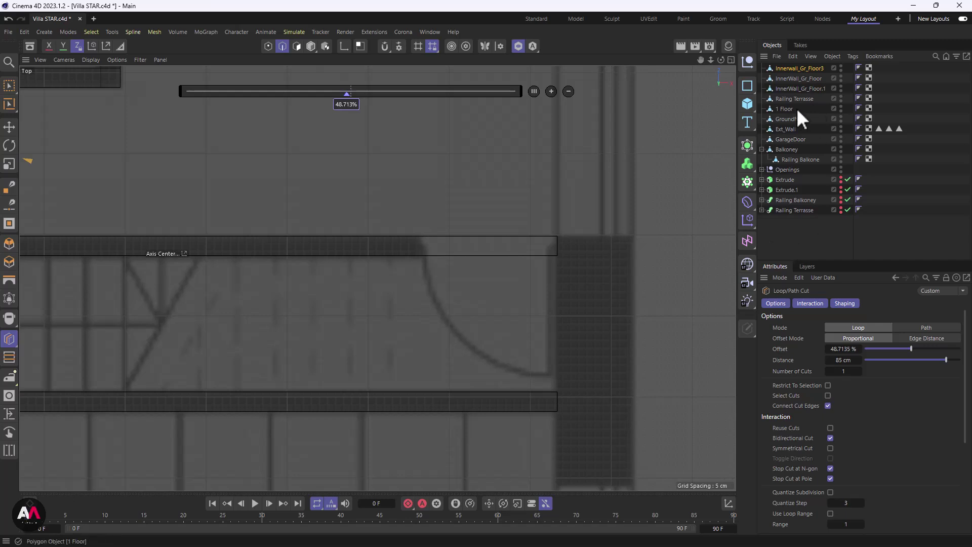
- Rename the InnerWall_Gr_Floor.1 object to InnerWall_Gr_Floor.2 and move it above InnerWall_Gr_Floor in the hierarchy
left_click(809, 79)
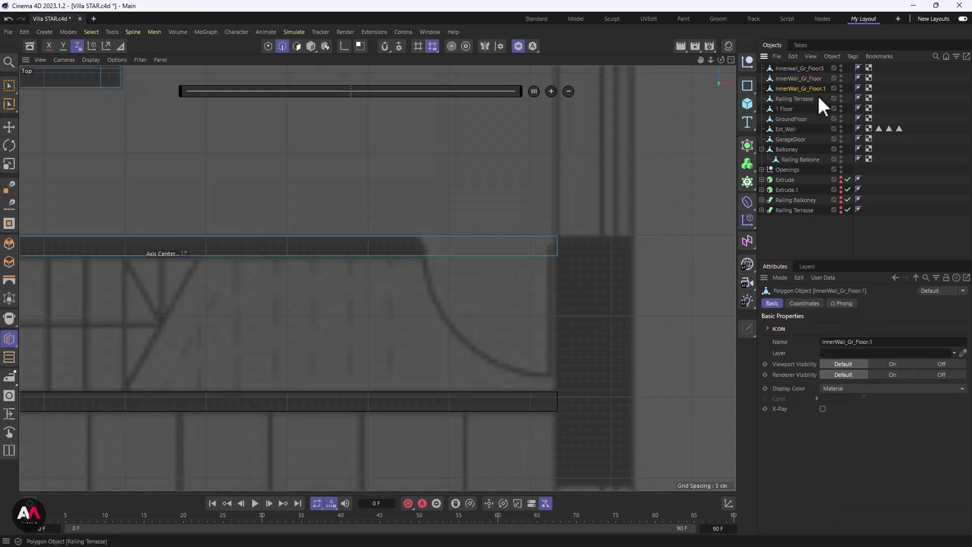
double_click(820, 89)
key("BackSpace")
key("BackSpace")
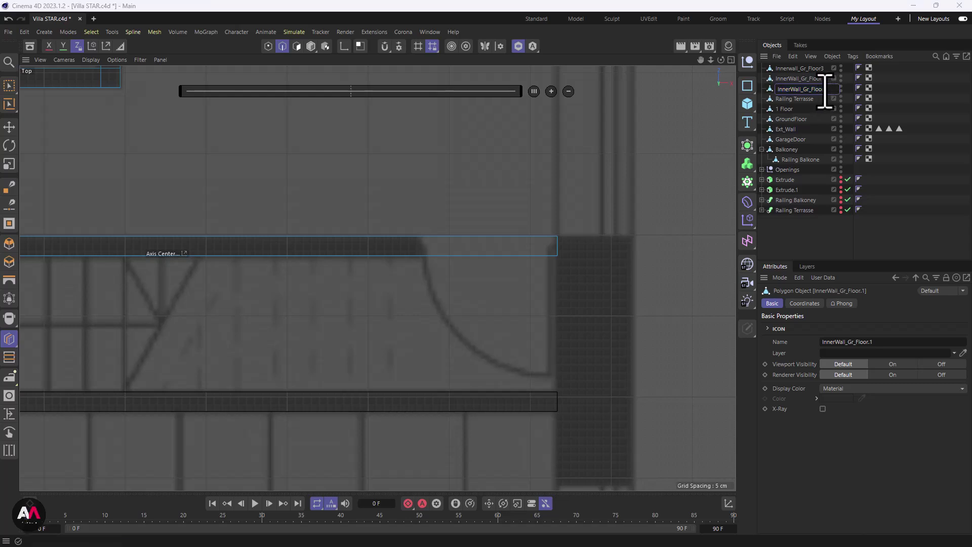
type(".2")
key("Return")
left_click_drag(798, 91, 812, 72)
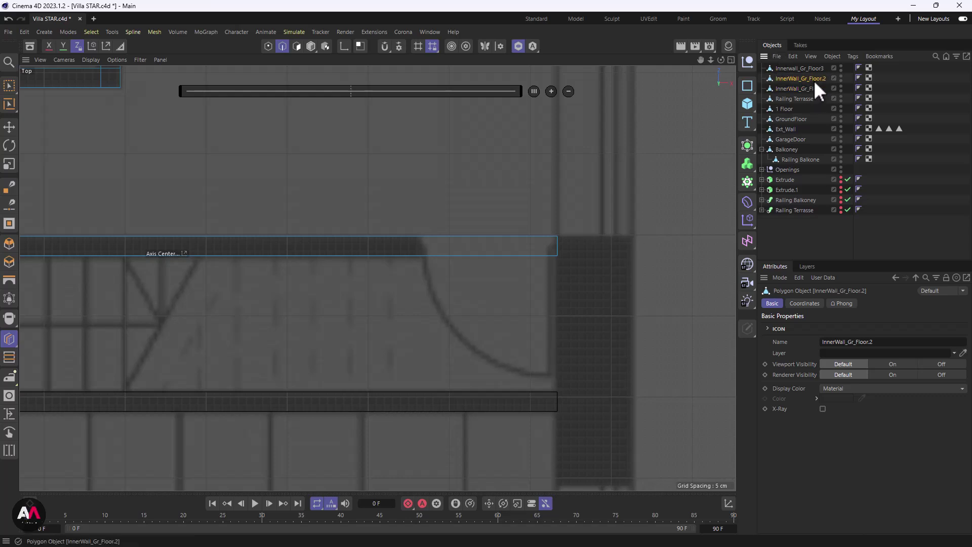
- Add a loop cut to InnerWall_Gr_Floor.2's stair wall at the door jamb nearest its outer end, at about 98.7%
key("k")
key("l")
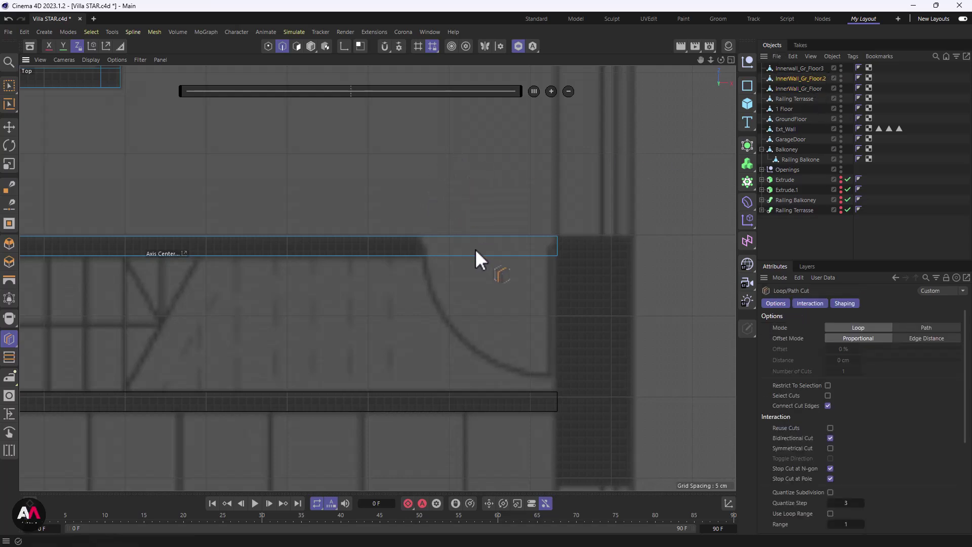
left_click(548, 253)
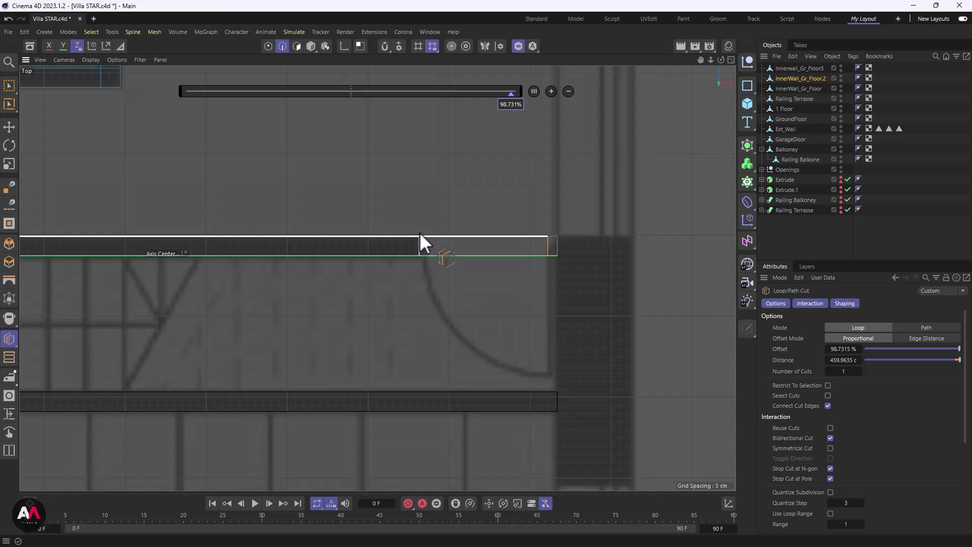
scroll(481, 299, "down", 3)
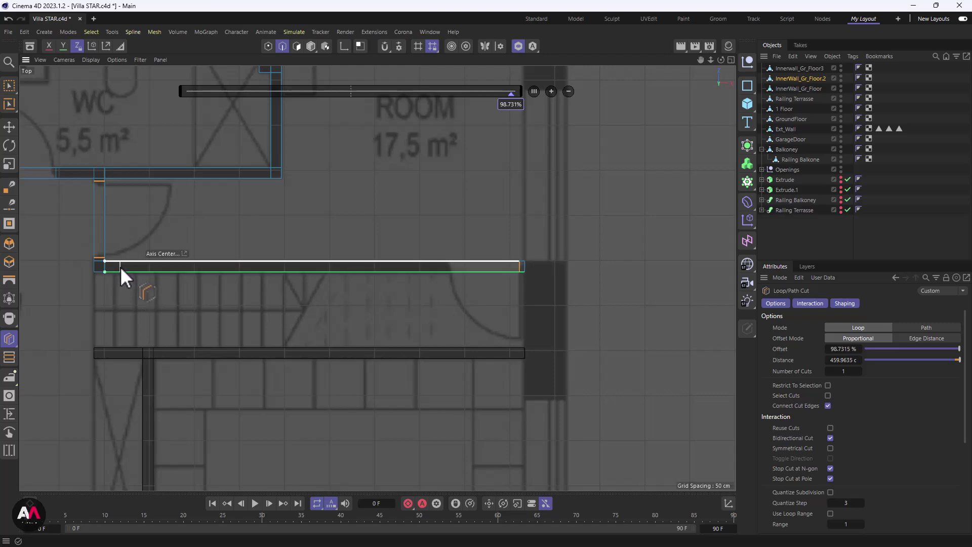
- In the full-size perspective view, add a second loop cut to the stair wall, 85 cm from the outer jamb cut
left_click(731, 59)
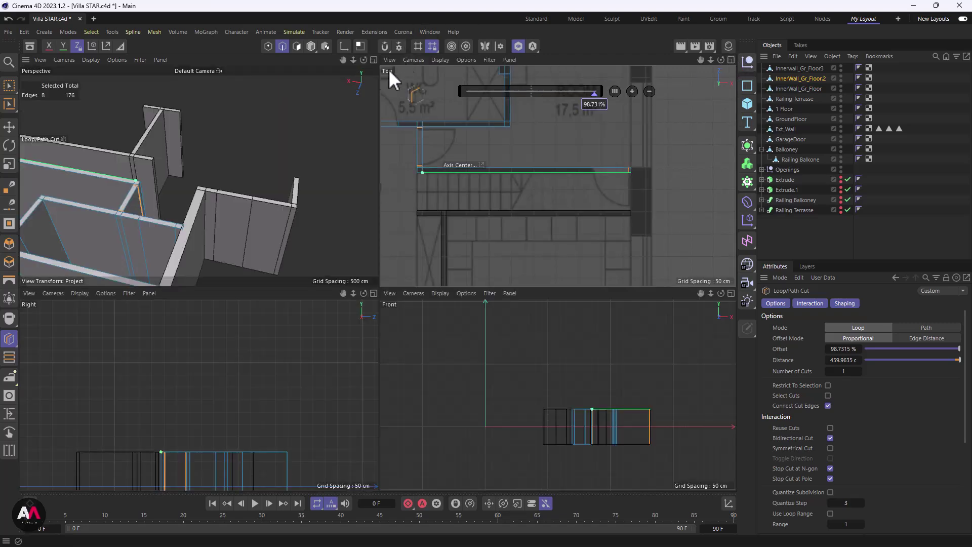
left_click(374, 60)
middle_click_drag(272, 239, 634, 297, "alt")
scroll(418, 331, "up", 3)
left_click_drag(414, 336, 371, 303, "alt")
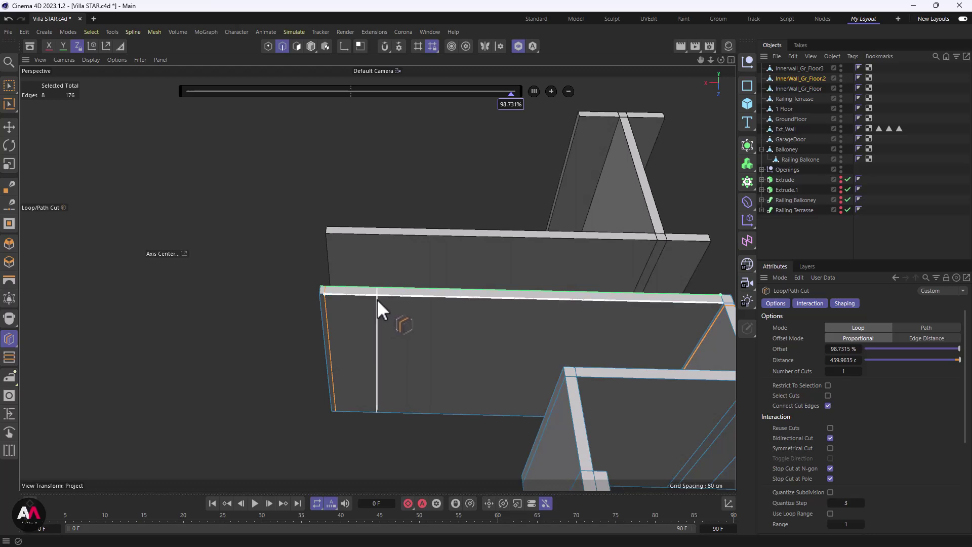
left_click(377, 300)
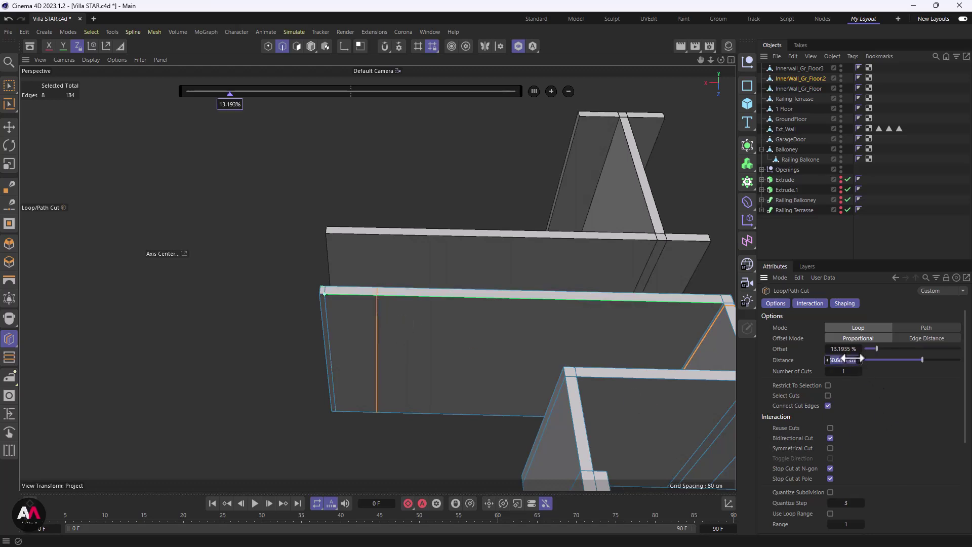
key("BackSpace")
type("85")
key("Return")
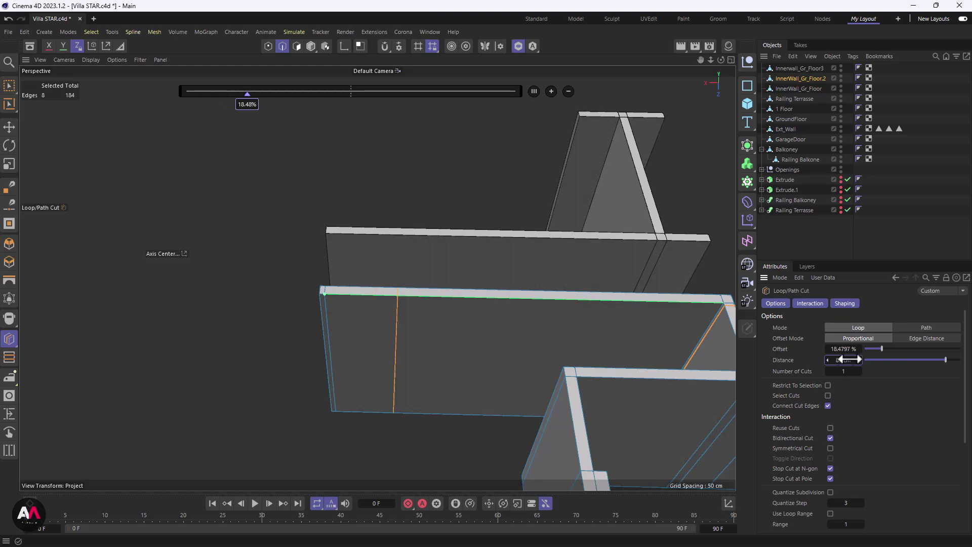
- Add a horizontal loop cut around InnerWall_Gr_Floor.2 at a distance of 200 cm for the door height
left_click_drag(429, 215, 508, 231, "alt")
scroll(554, 236, "up", 5)
left_click_drag(451, 265, 502, 257, "alt")
scroll(393, 267, "down", 2)
left_click_drag(289, 265, 335, 229, "alt")
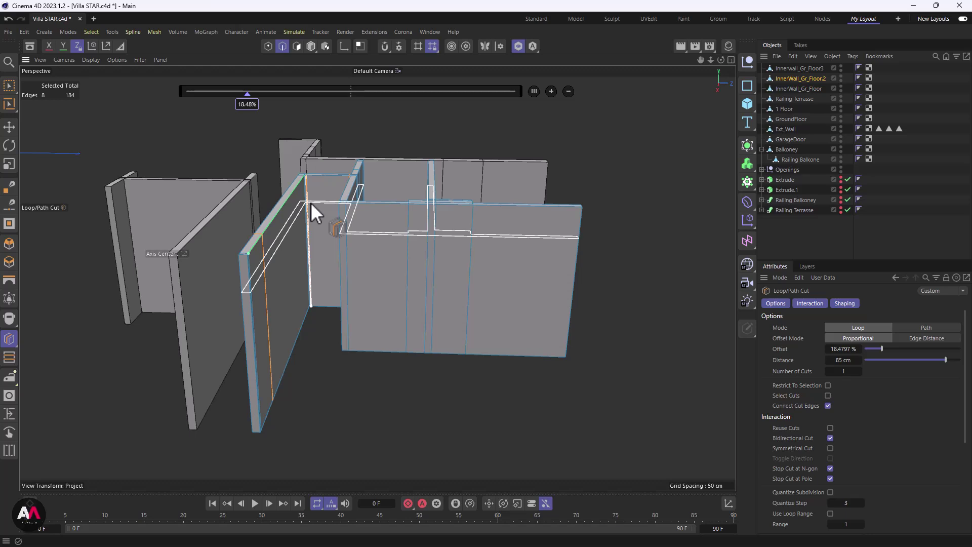
left_click(311, 203)
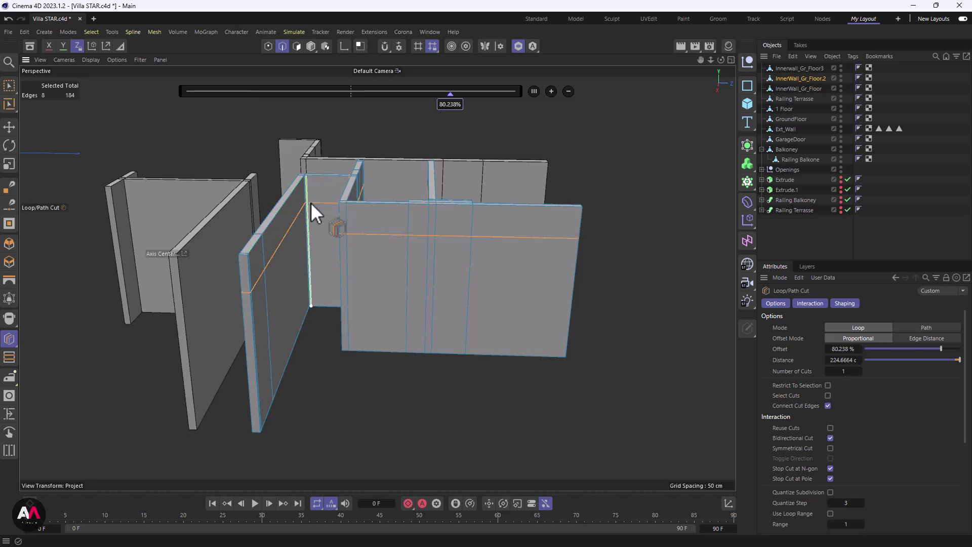
type("200")
key("Return")
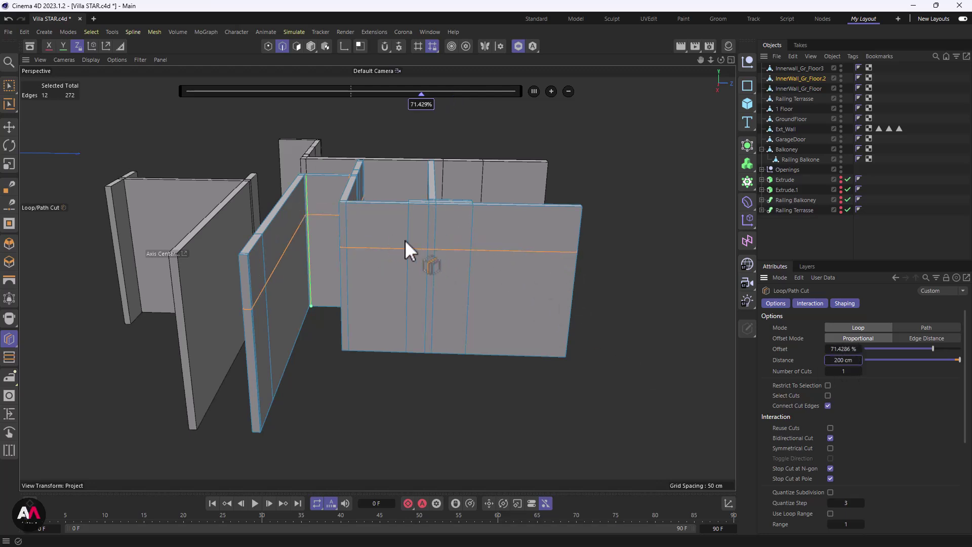
- Add a horizontal loop cut around Innerwall_Gr_Floor3 at a distance of 200 cm for the door height
left_click_drag(369, 278, 451, 317, "alt")
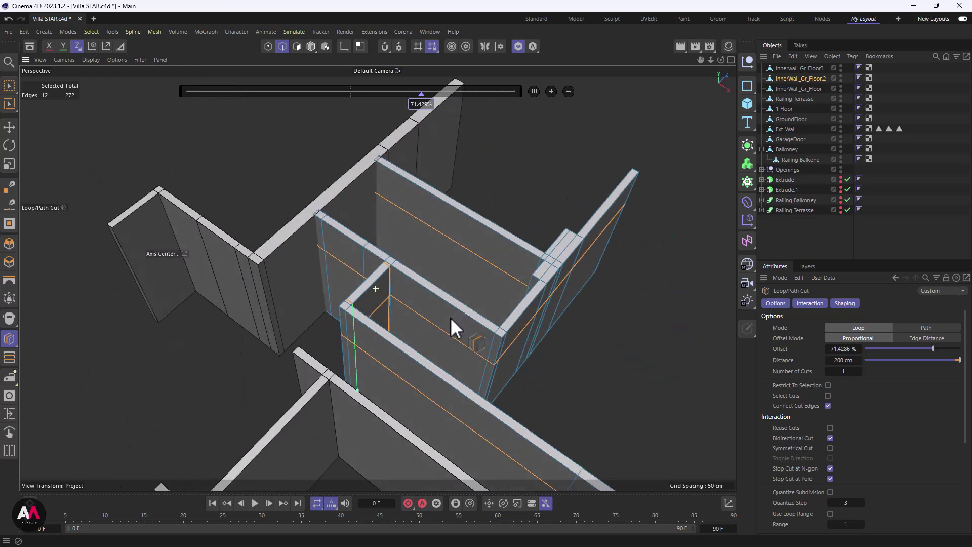
left_click(809, 68)
left_click_drag(376, 228, 314, 375, "alt")
left_click(319, 375)
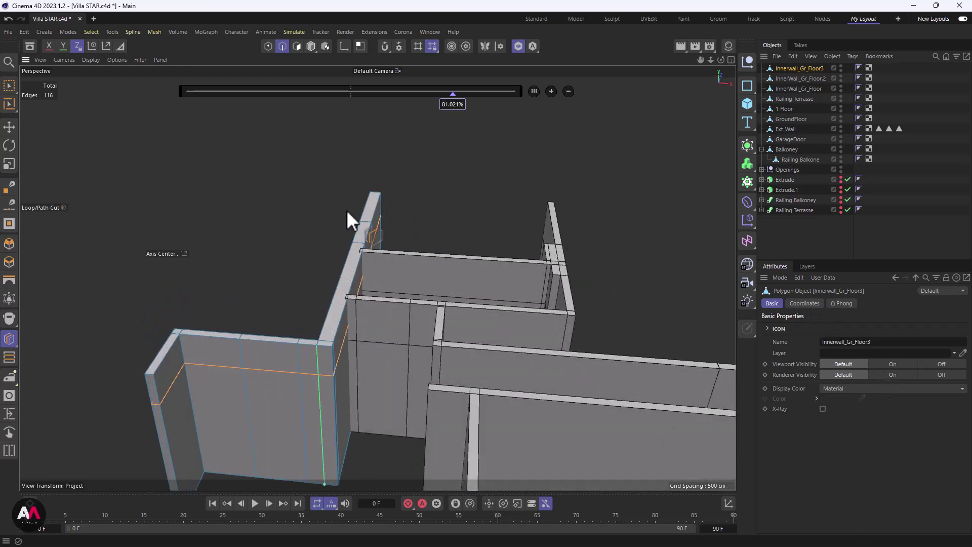
left_click_drag(344, 211, 383, 390, "alt")
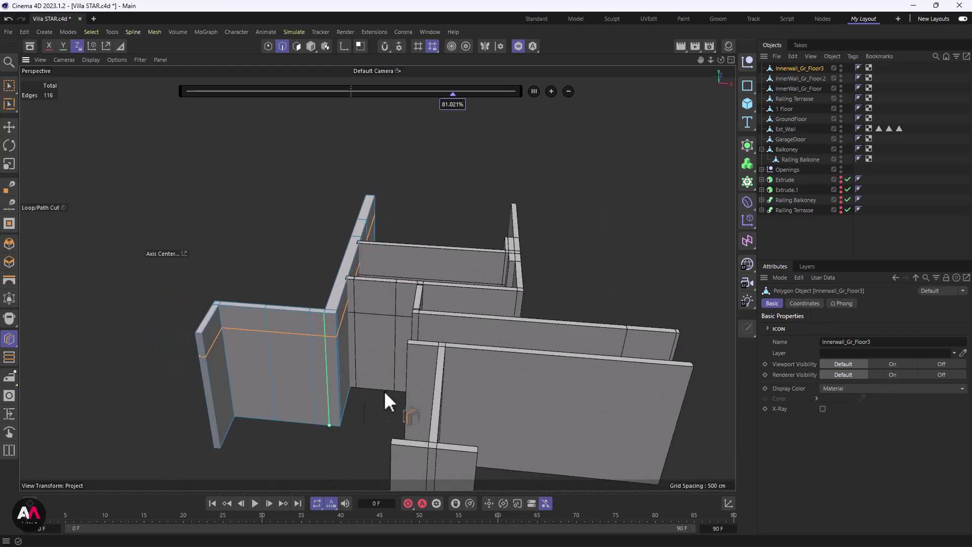
left_click(9, 18)
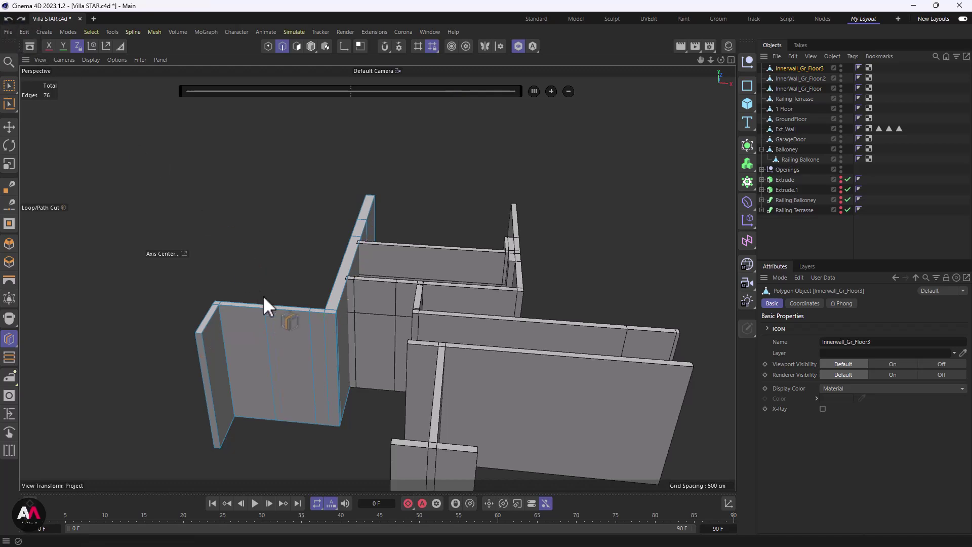
left_click(315, 353)
left_click_drag(855, 359, 853, 360)
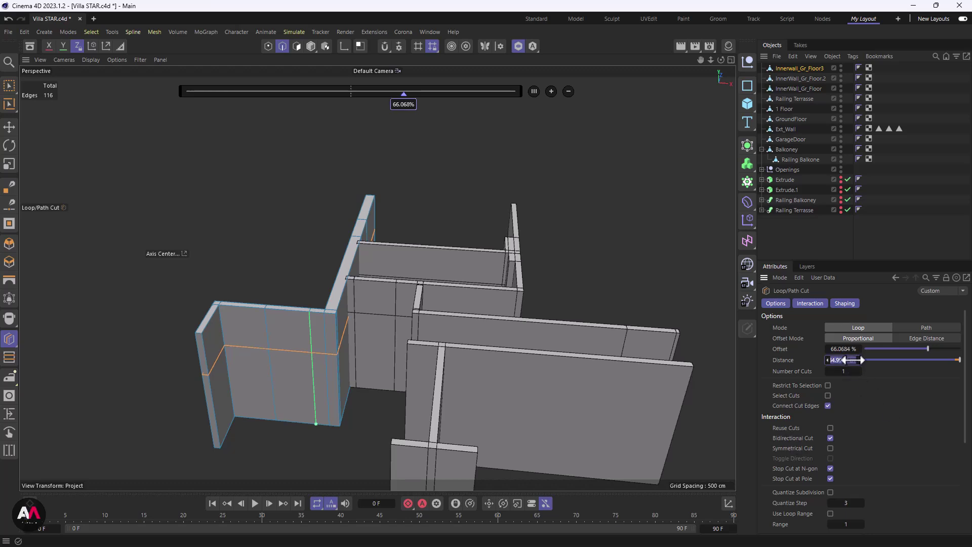
key("BackSpace")
type("200")
key("Return")
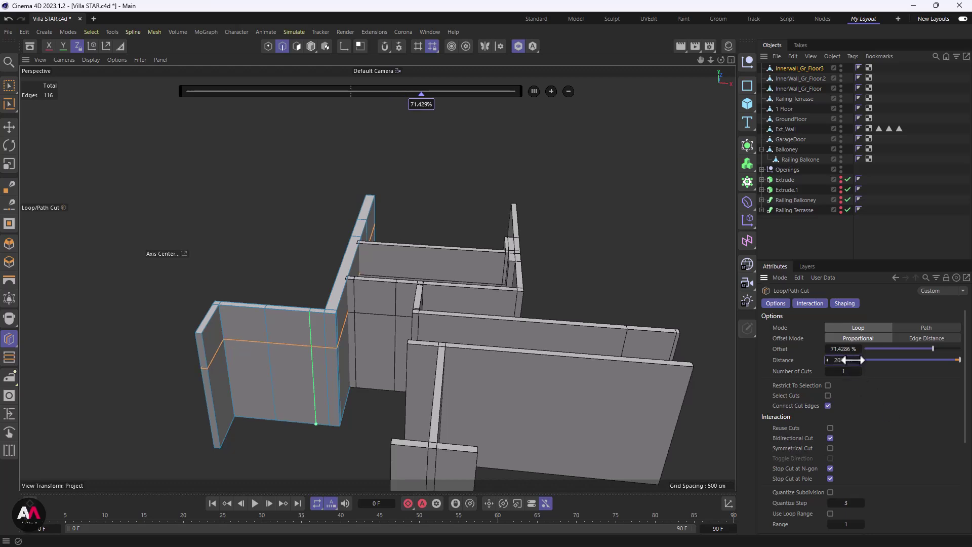
- Select the door polygons on both faces of Innerwall_Gr_Floor3's shorter wall near the long-wall corner and bridge them into an opening
left_click_drag(392, 294, 148, 155, "alt")
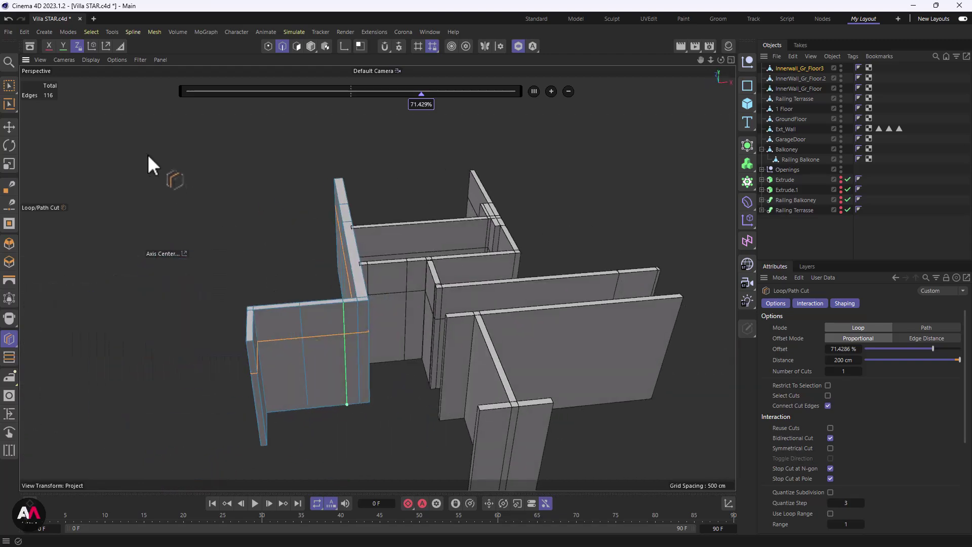
left_click(10, 84)
left_click(59, 101)
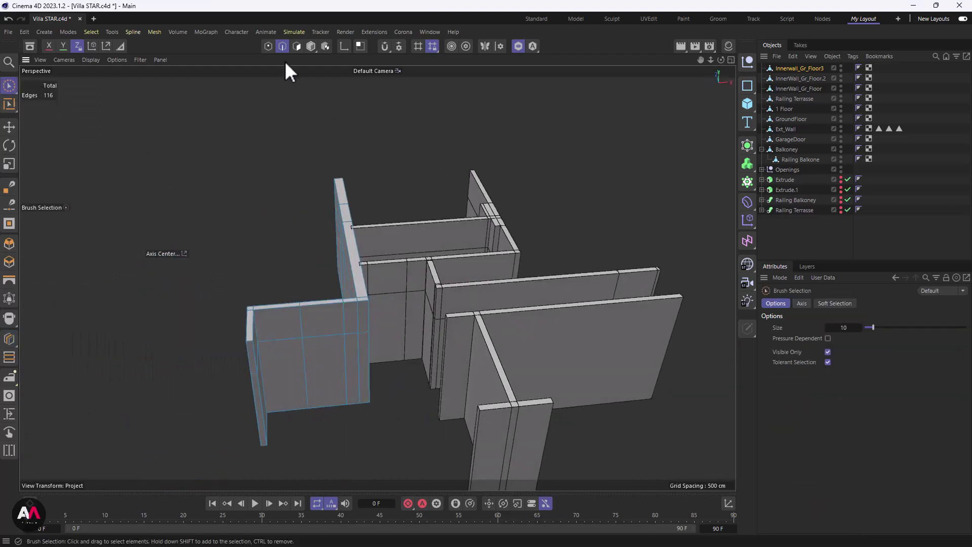
left_click(296, 46)
left_click(332, 374)
scroll(333, 354, "up", 5)
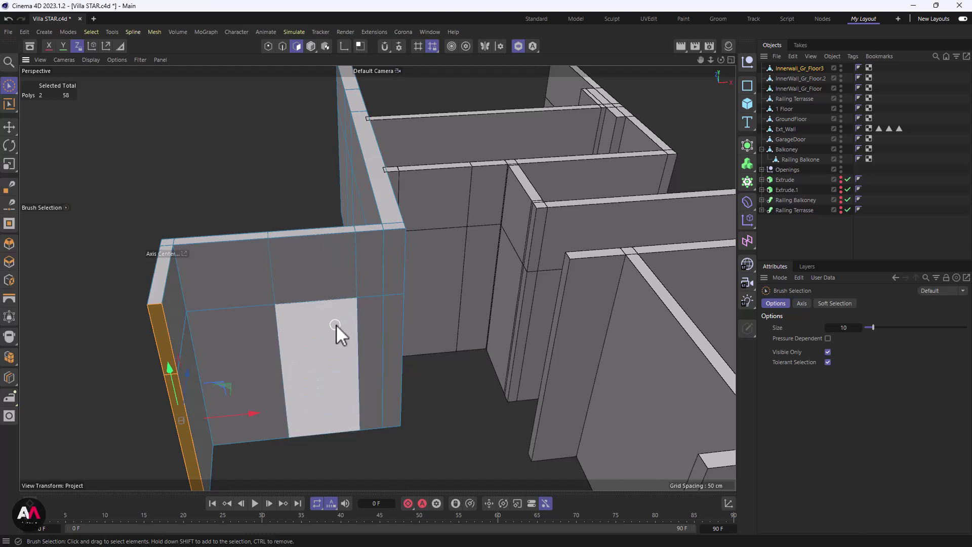
scroll(336, 324, "down", 5)
left_click_drag(326, 290, 332, 331, "alt")
left_click(324, 399)
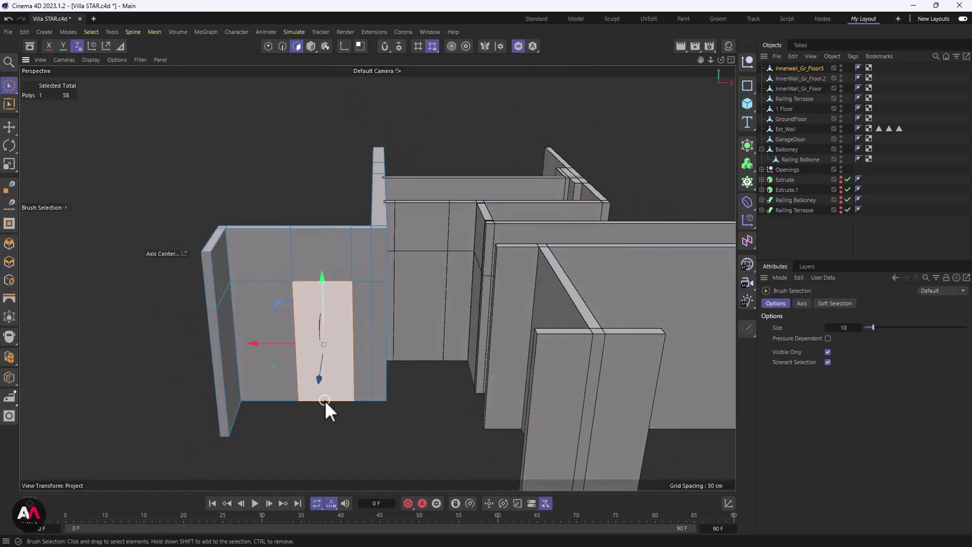
left_click_drag(334, 296, 603, 286, "alt")
left_click(296, 388, "shift")
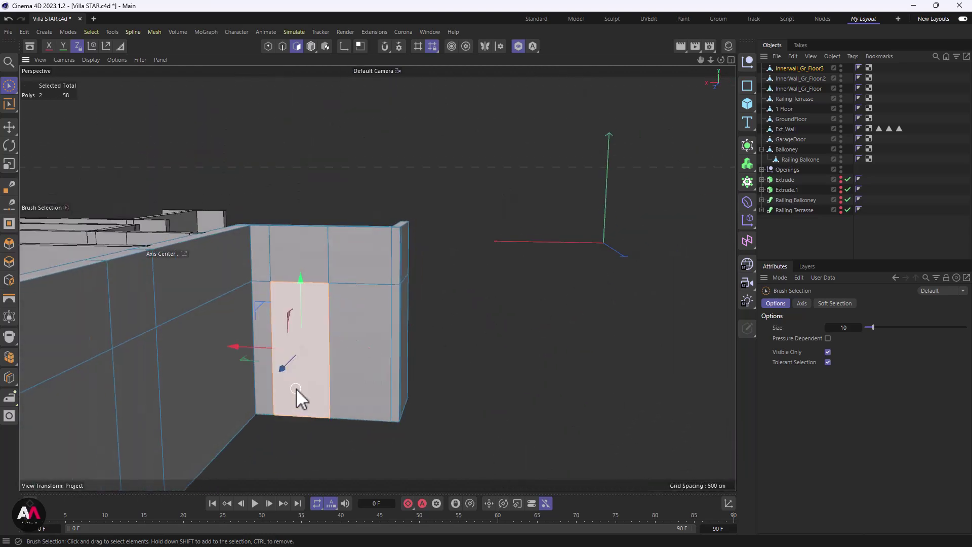
left_click_drag(336, 327, 267, 306, "alt")
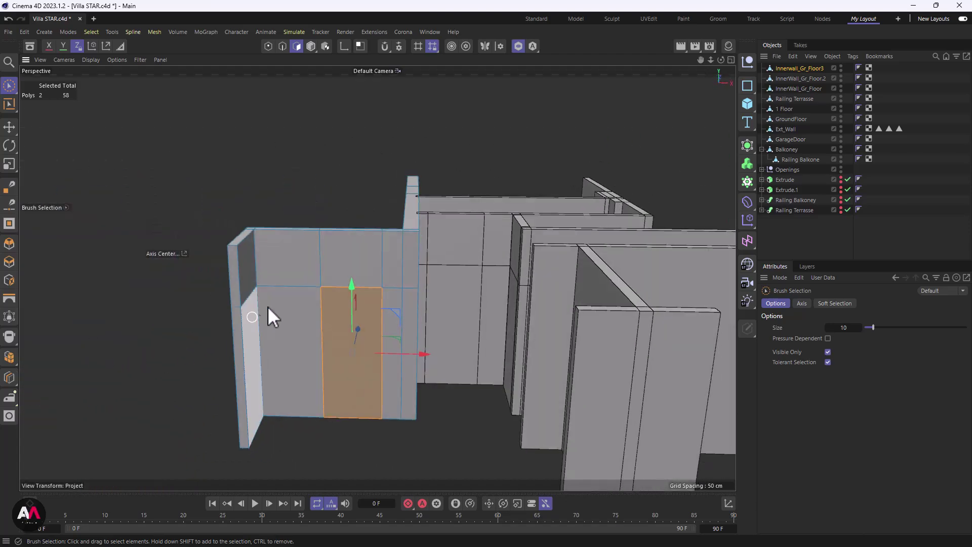
right_click(371, 199)
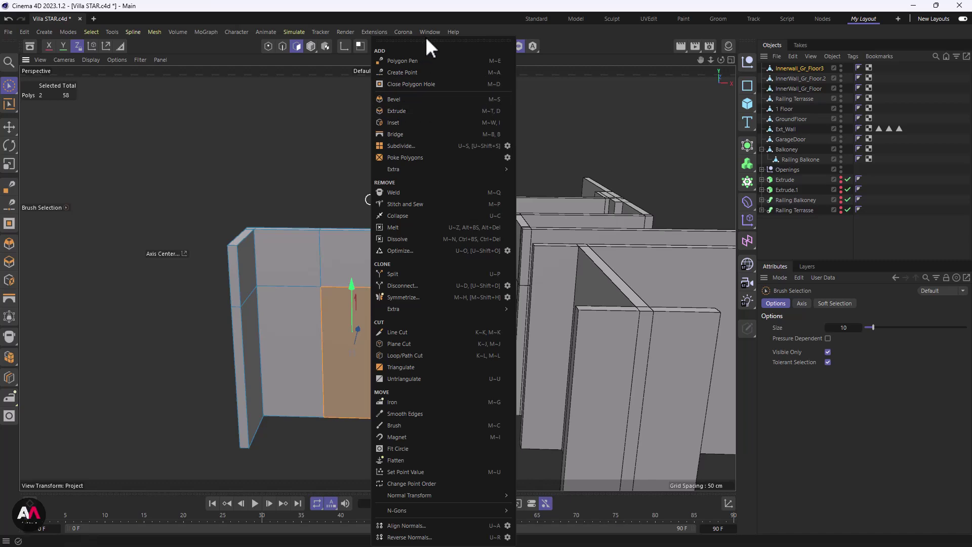
left_click(396, 133)
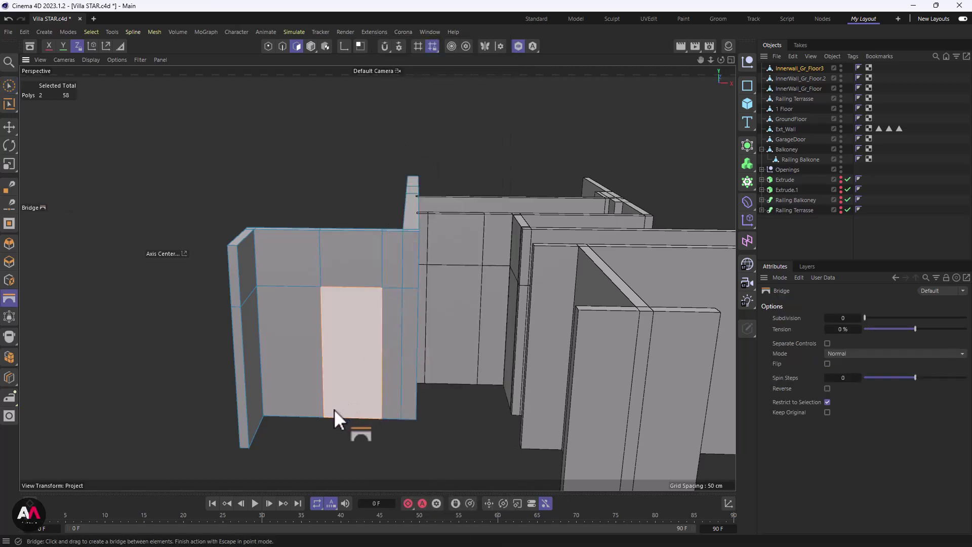
left_click_drag(349, 381, 530, 201)
- Select the door polygons on both faces of Innerwall_Gr_Floor3's long wall and bridge them into an opening
left_click_drag(399, 281, 553, 301, "alt")
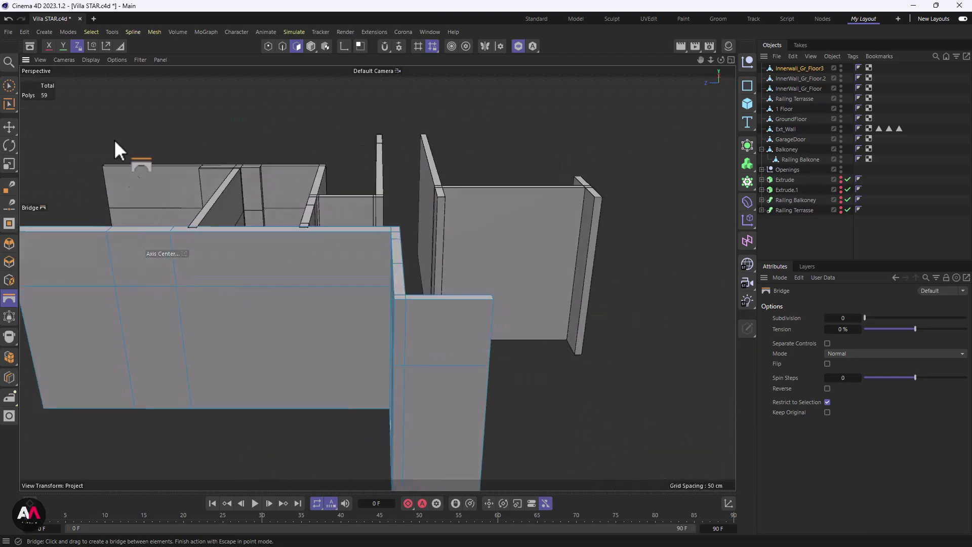
left_click(9, 86)
left_click(157, 339)
left_click_drag(157, 338, 232, 362, "alt")
left_click(271, 349, "shift")
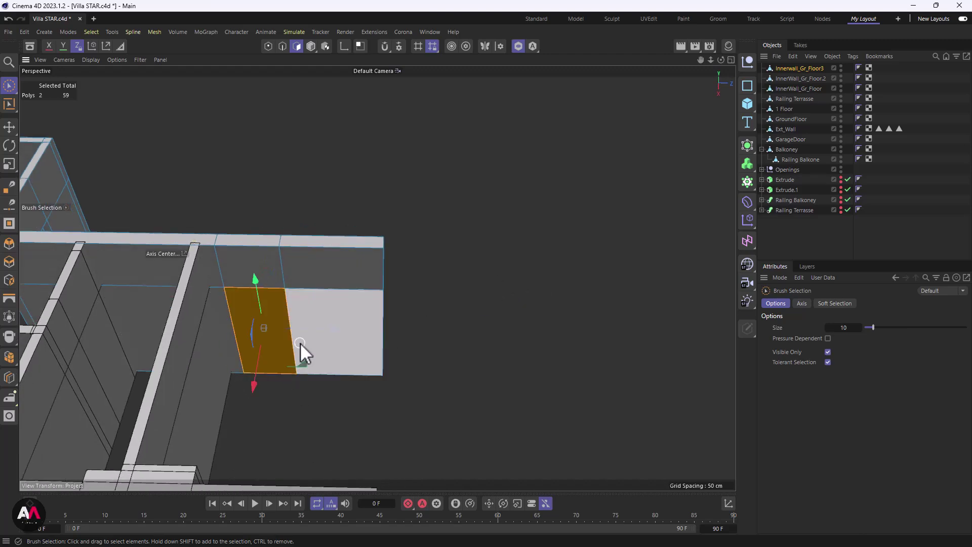
key("m")
key("b")
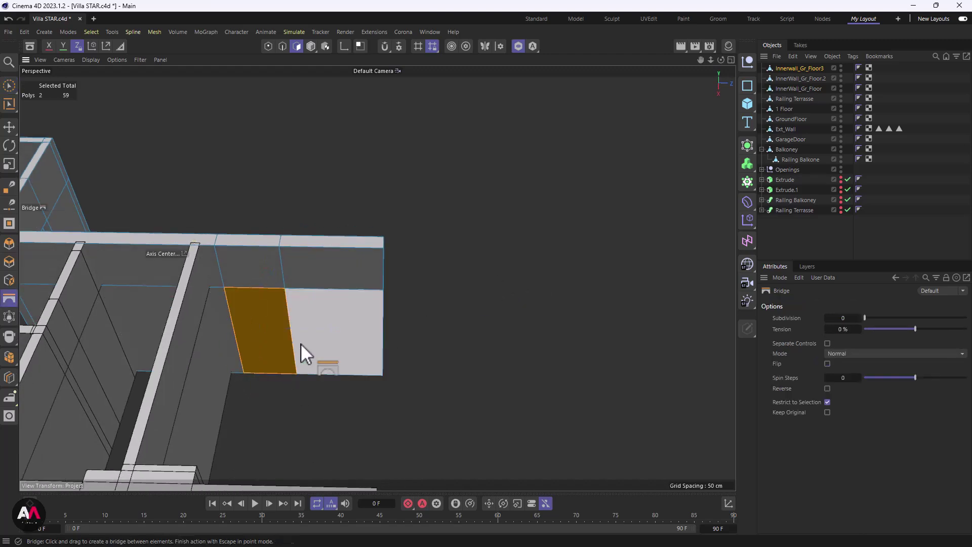
left_click(268, 351)
- On InnerWall_Gr_Floor.2, select both door polygons in the wall meeting the long garage wall and bridge them into an opening
left_click_drag(345, 271, 598, 283, "alt")
left_click(800, 79)
left_click_drag(506, 303, 530, 294, "alt")
left_click(10, 86)
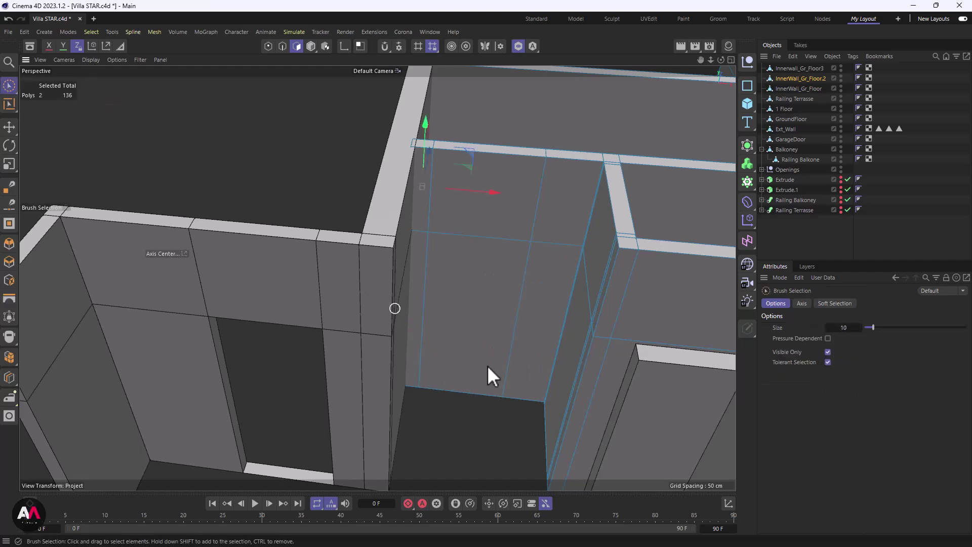
left_click(469, 319)
mouse_move(562, 212)
left_mouse_down("alt")
mouse_move(414, 245)
mouse_move(315, 244)
left_mouse_up("alt")
left_click(537, 324, "shift")
left_click_drag(536, 326, 532, 264, "alt")
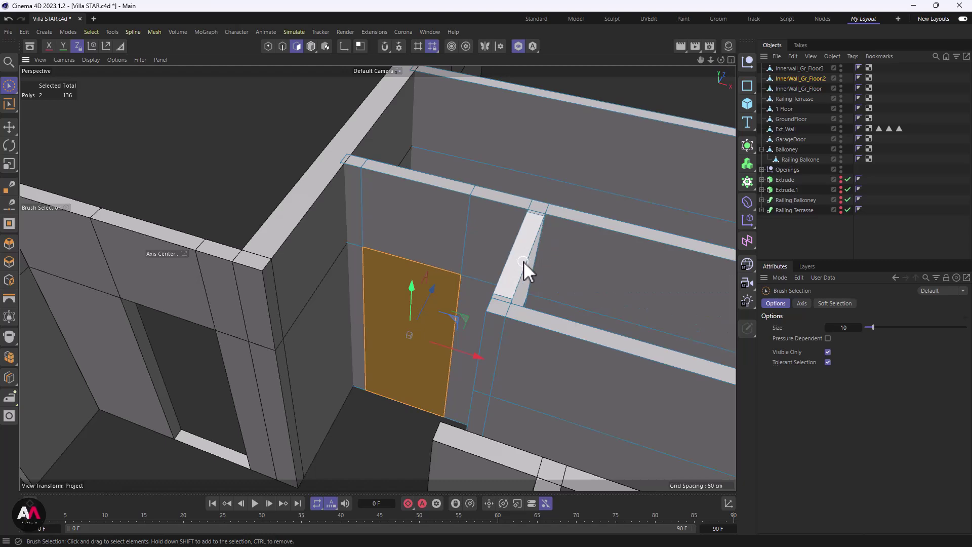
key("m")
key("b")
mouse_move(404, 375)
left_mouse_down()
mouse_move(429, 272)
mouse_move(387, 325)
mouse_move(233, 222)
left_mouse_up()
- Select the door polygons on both faces of InnerWall_Gr_Floor.2's short cross wall and bridge them into an opening
left_click(9, 85)
left_click_drag(437, 332, 273, 336, "alt")
middle_click_drag(489, 367, 436, 342, "alt")
left_click(440, 376)
left_click_drag(384, 391, 413, 391, "alt")
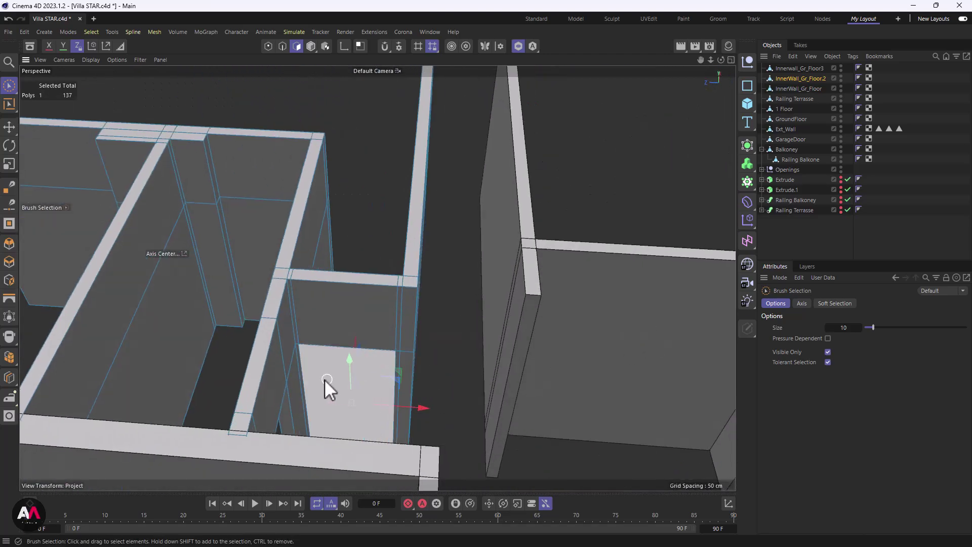
left_click(382, 384, "shift")
key("m")
key("b")
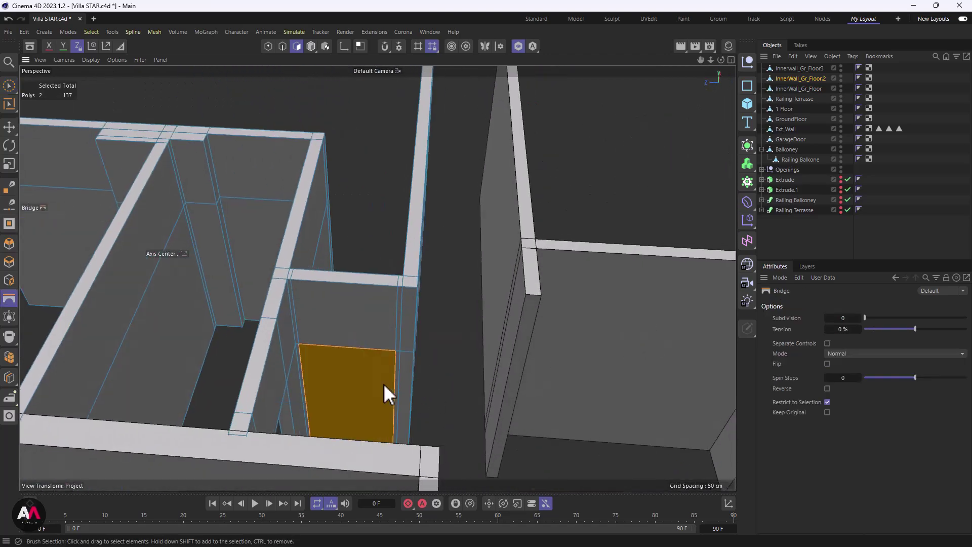
left_click(332, 401)
- Inspect the bridged door openings from several sides and return to the four-view layout
right_click_drag(380, 255, 363, 272, "alt")
left_click_drag(399, 347, 267, 350, "alt")
right_click_drag(352, 304, 339, 337, "alt")
left_click_drag(377, 278, 582, 193, "alt")
left_click(730, 59)
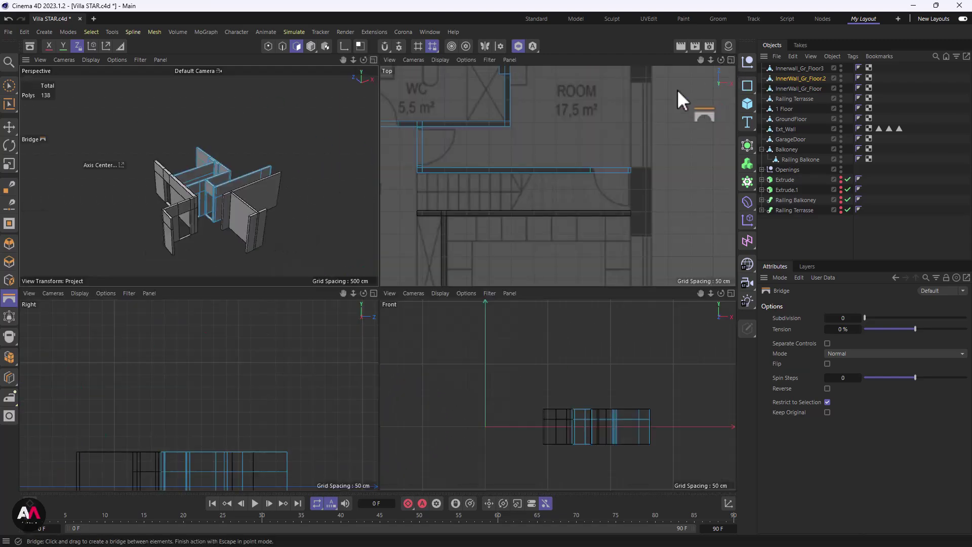
- Examine the second floor plan in the Top view, including its bedrooms, hall, WC, closet and interior wall layout
left_click(730, 60)
scroll(456, 278, "down", 5)
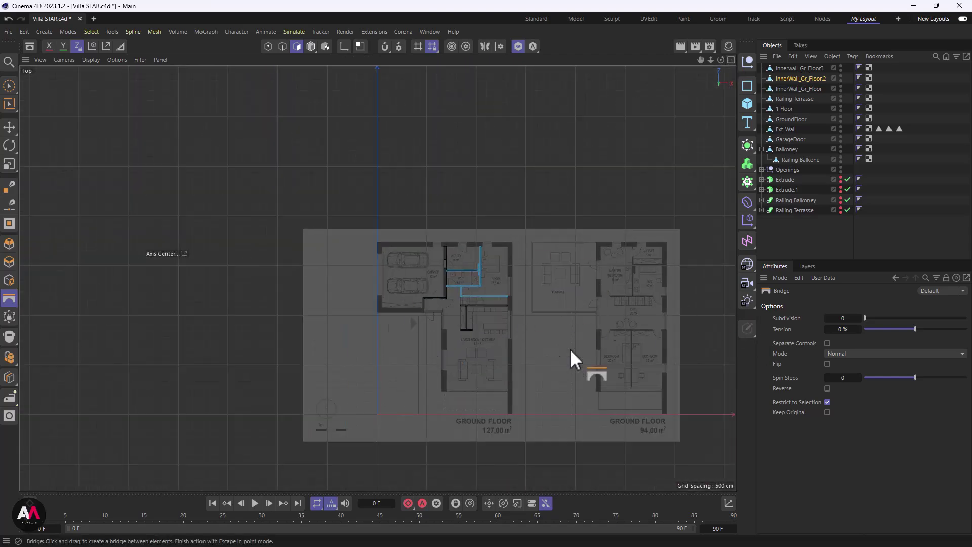
scroll(490, 324, "up", 2)
scroll(657, 298, "up", 6)
scroll(536, 299, "down", 3)
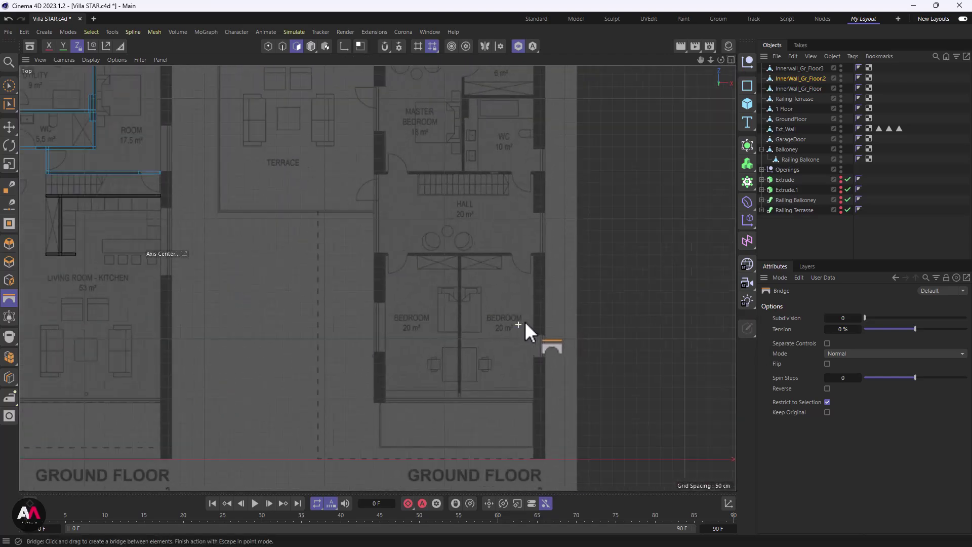
scroll(486, 375, "up", 2)
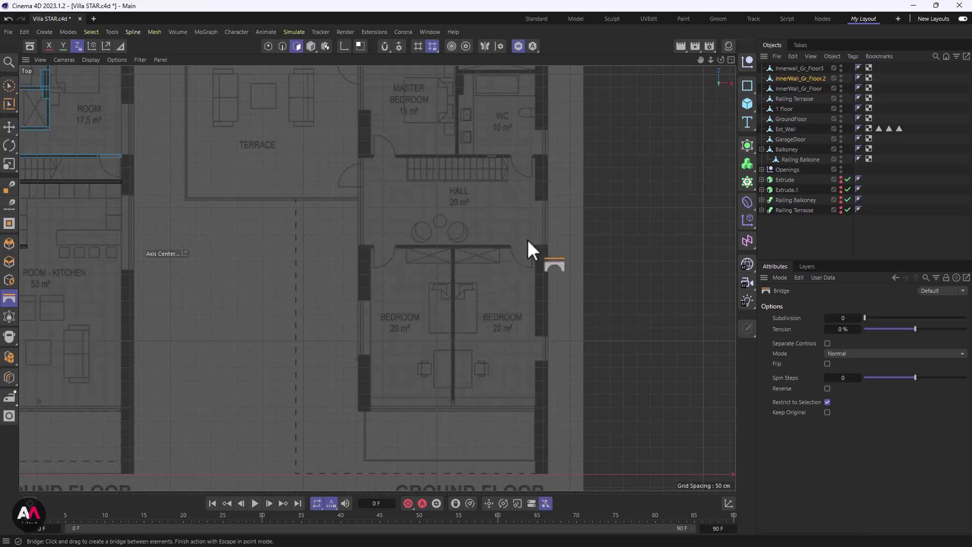
middle_click_drag(437, 174, 439, 287, "alt")
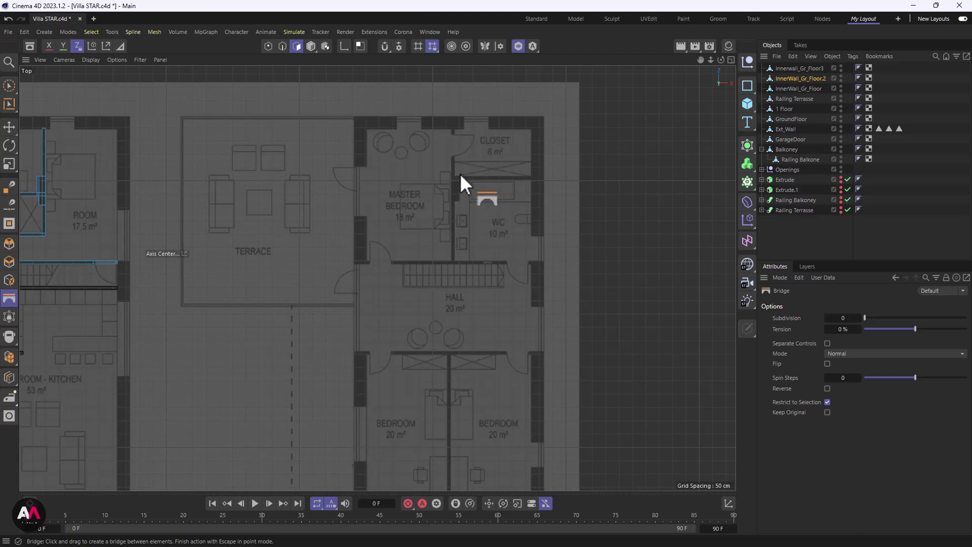
scroll(460, 370, "down", 3)
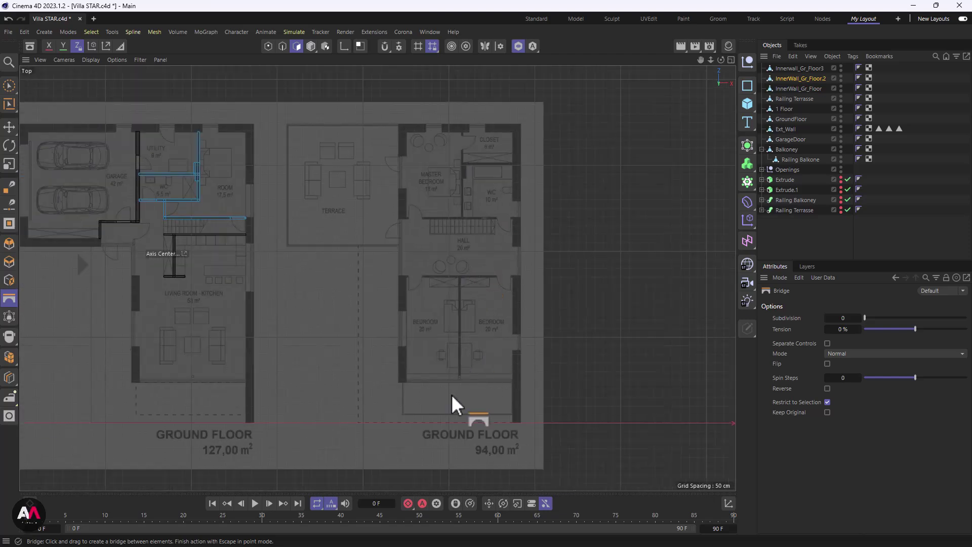
scroll(468, 372, "up", 3)
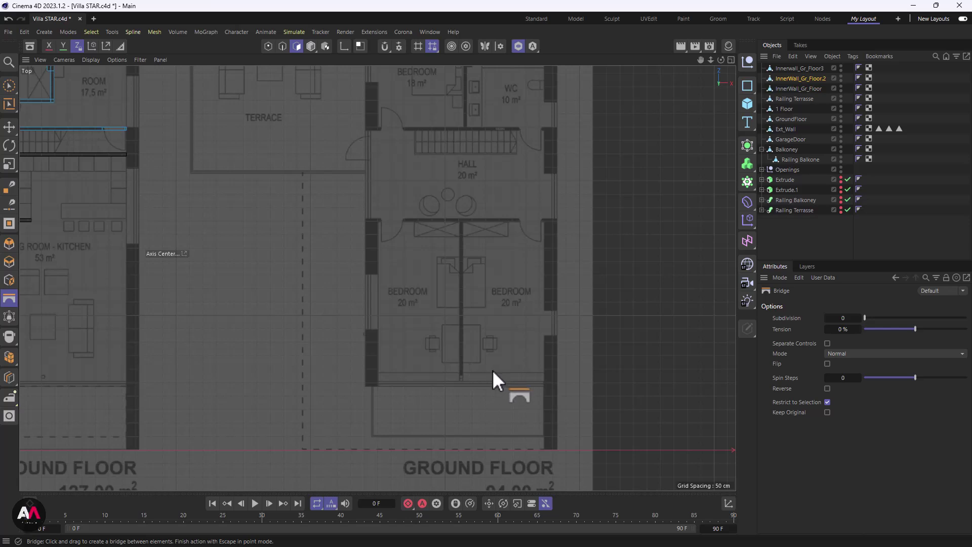
middle_click_drag(453, 260, 516, 326, "alt")
scroll(516, 326, "down", 5)
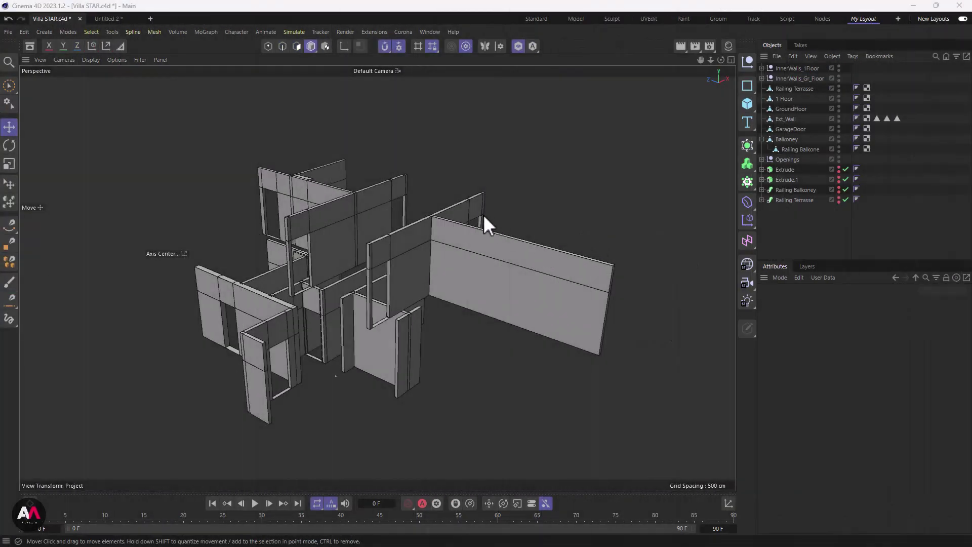
- Inspect the inner walls and their door openings on both floors from several angles in the perspective view
left_click_drag(441, 278, 404, 265, "alt")
right_click_drag(404, 266, 441, 217, "alt")
left_click_drag(442, 217, 414, 223, "alt")
scroll(479, 312, "up", 3)
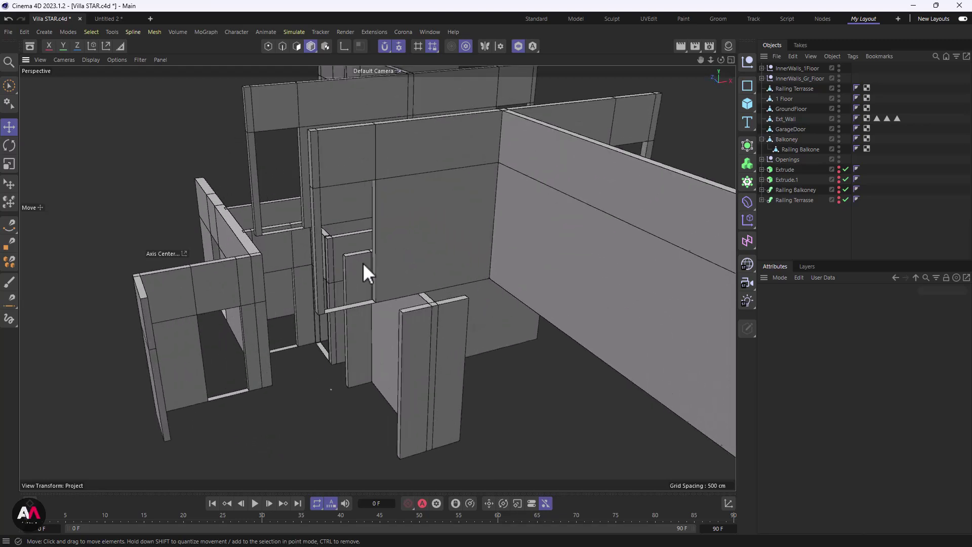
scroll(341, 281, "down", 4)
scroll(339, 279, "up", 2)
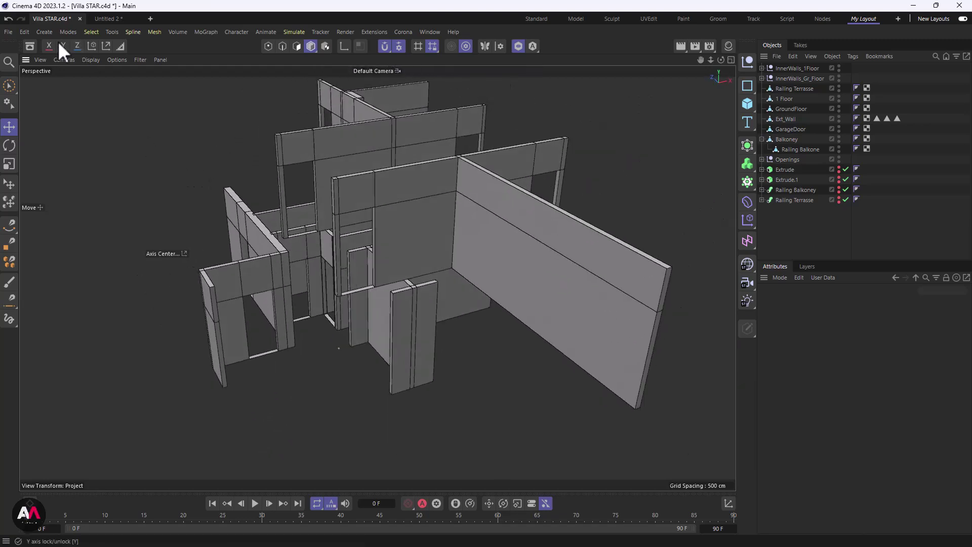
- Search the asset library for "door" and browse the object results to the Door - Modern model
left_click(30, 45)
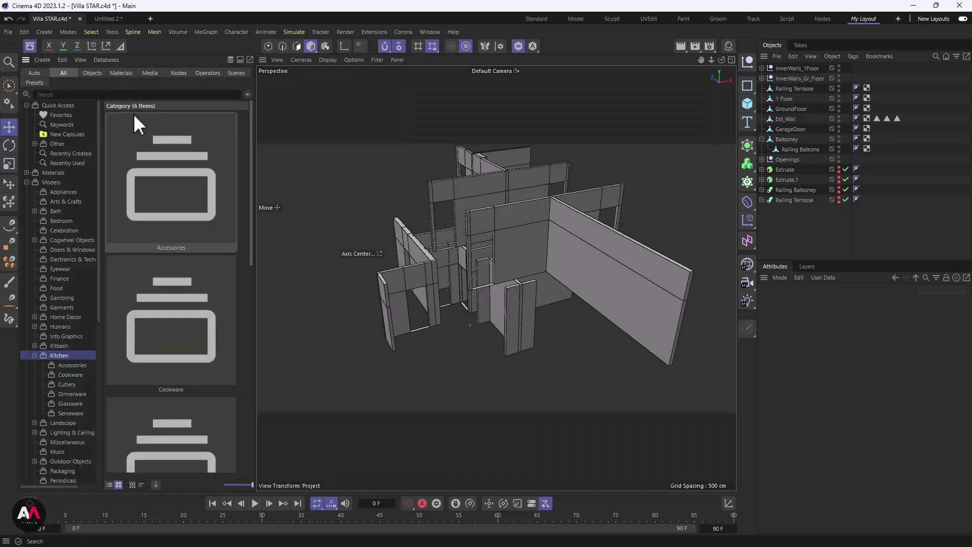
left_click(99, 95)
type("door")
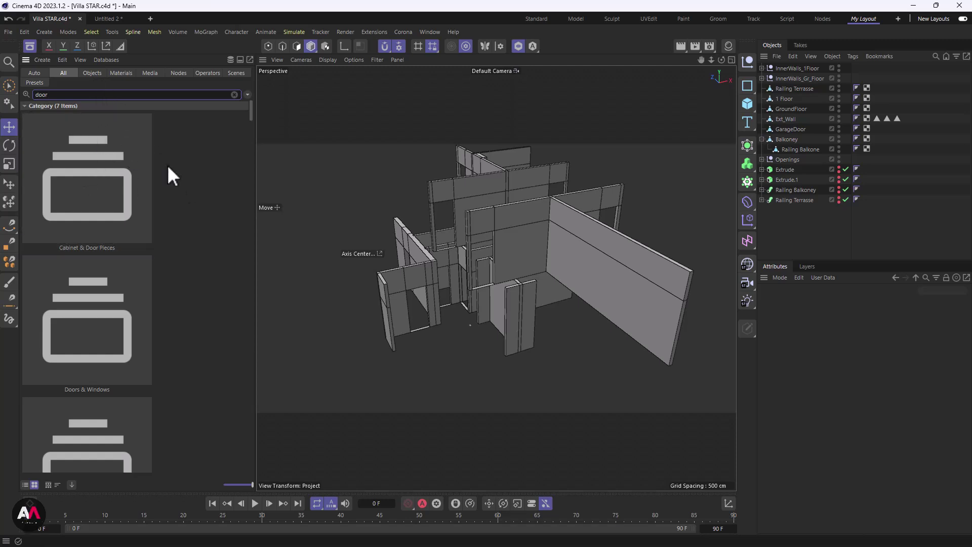
scroll(212, 283, "down", 2)
left_click_drag(252, 148, 251, 165)
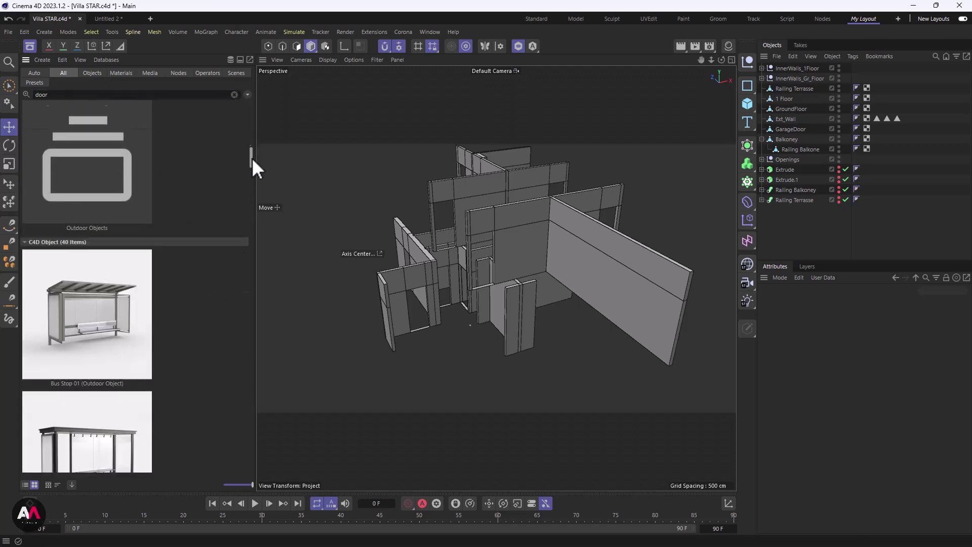
left_click_drag(252, 484, 250, 484)
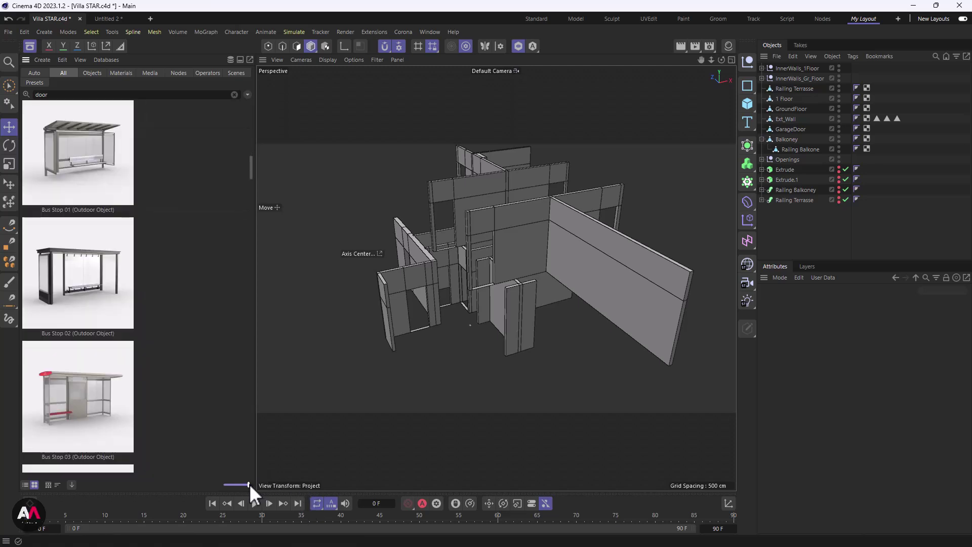
scroll(156, 263, "down", 5)
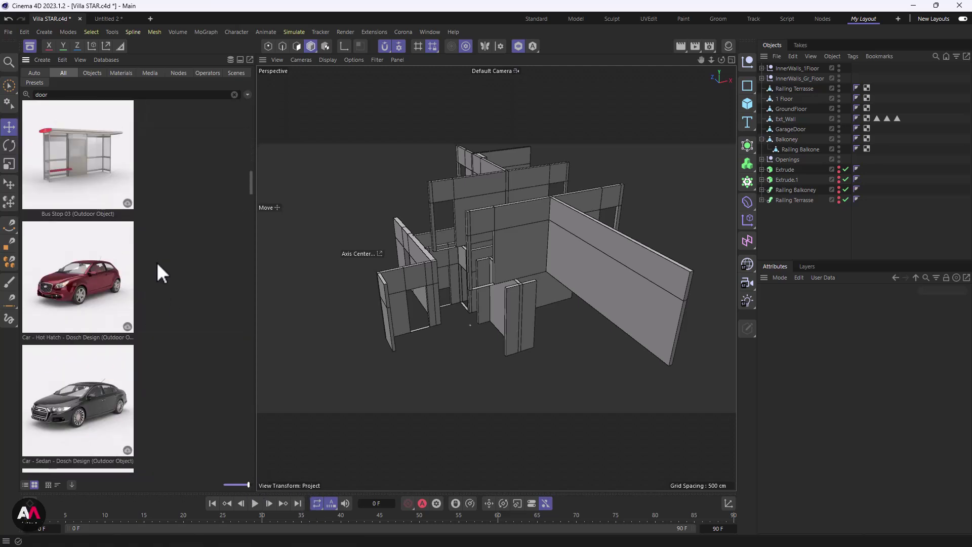
scroll(156, 262, "down", 3)
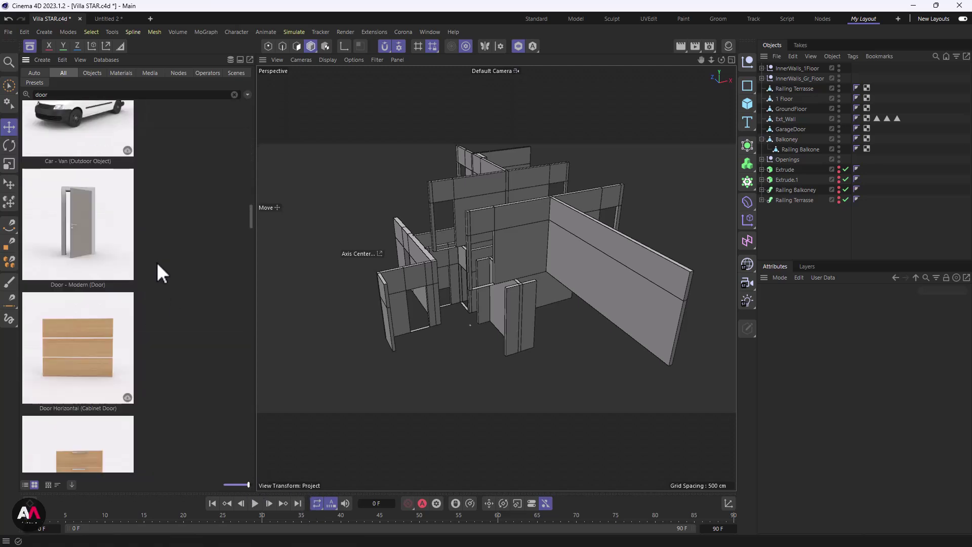
- Insert the Door - Modern asset into the scene in front of the inner walls and frame it in the view
left_click(75, 222)
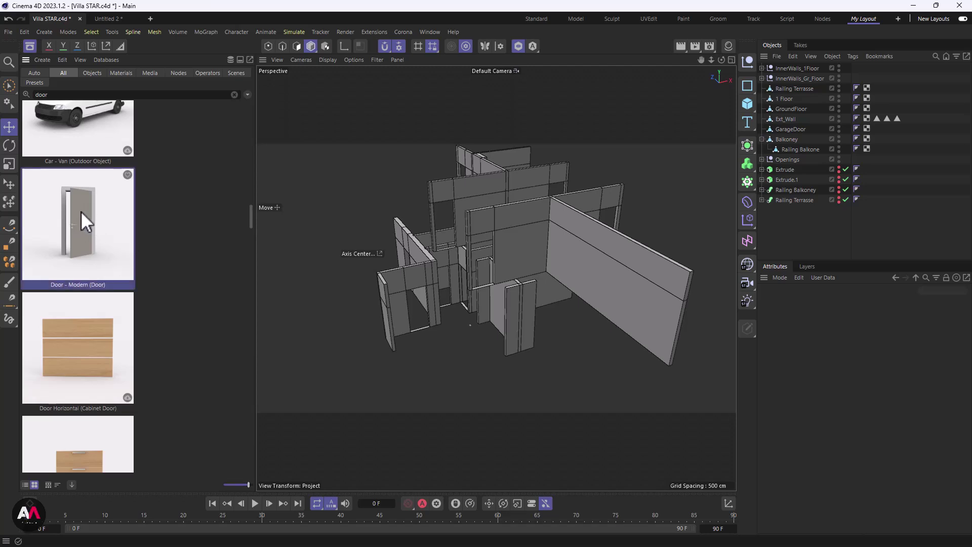
left_click_drag(82, 210, 448, 345)
scroll(501, 213, "down", 2)
key("o")
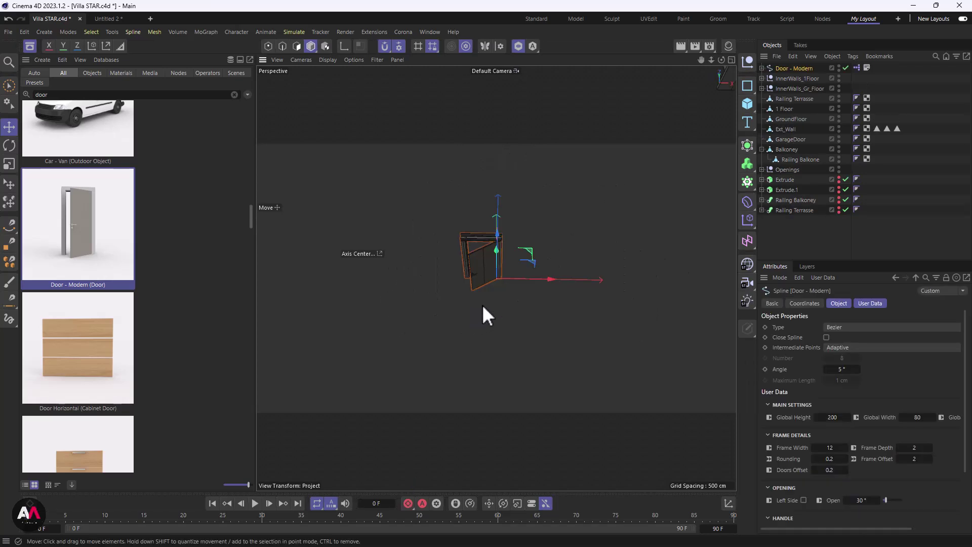
scroll(476, 250, "up", 4)
left_click_drag(593, 227, 576, 198, "alt")
right_click_drag(575, 199, 540, 221, "alt")
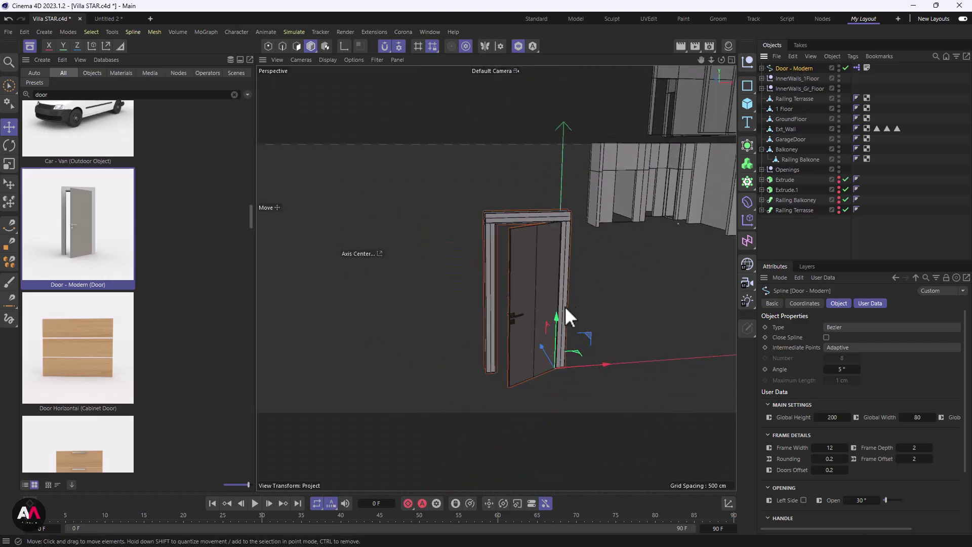
right_click_drag(539, 372, 577, 364, "alt")
left_click_drag(576, 364, 529, 268, "alt")
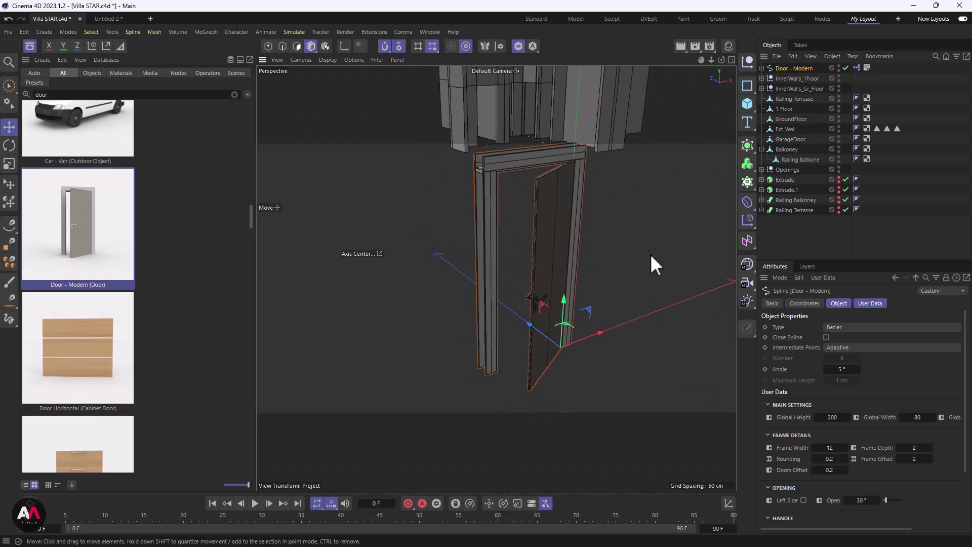
- Set the door's global height to 200, global width to 85 and global depth to 16
left_click_drag(833, 417, 853, 418)
left_click_drag(921, 421, 929, 422)
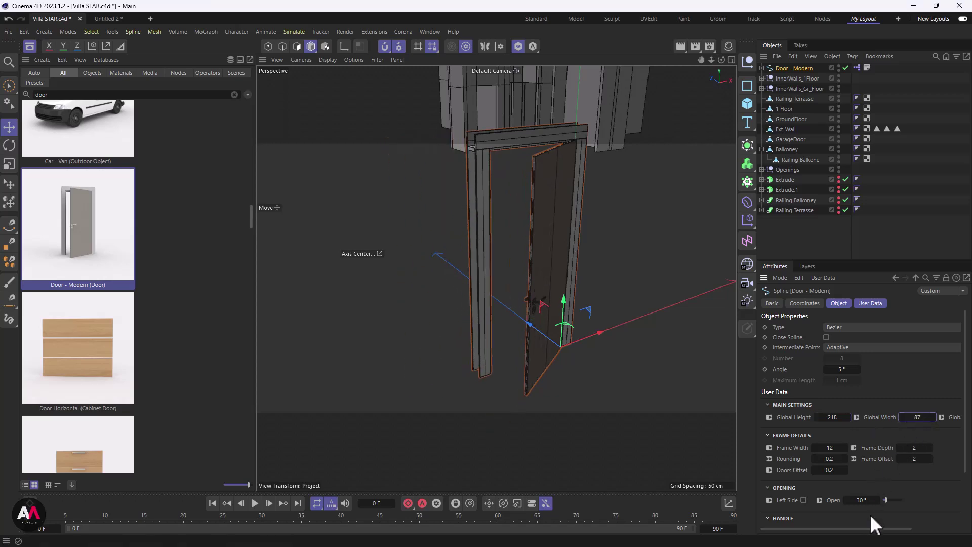
left_click_drag(857, 528, 905, 528)
mouse_move(943, 417)
left_mouse_down()
mouse_move(956, 417)
mouse_move(948, 417)
left_mouse_up()
double_click(942, 418)
type("16")
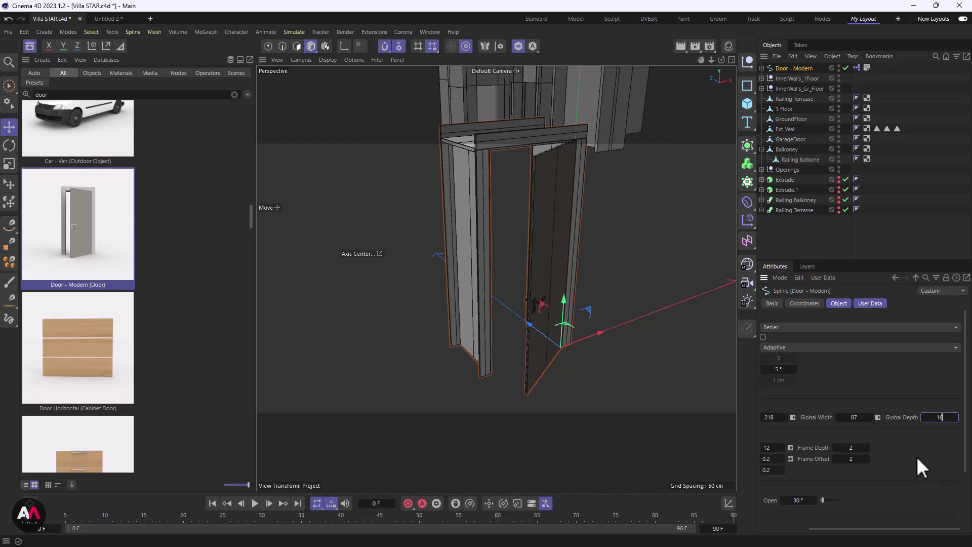
key("Return")
type("85")
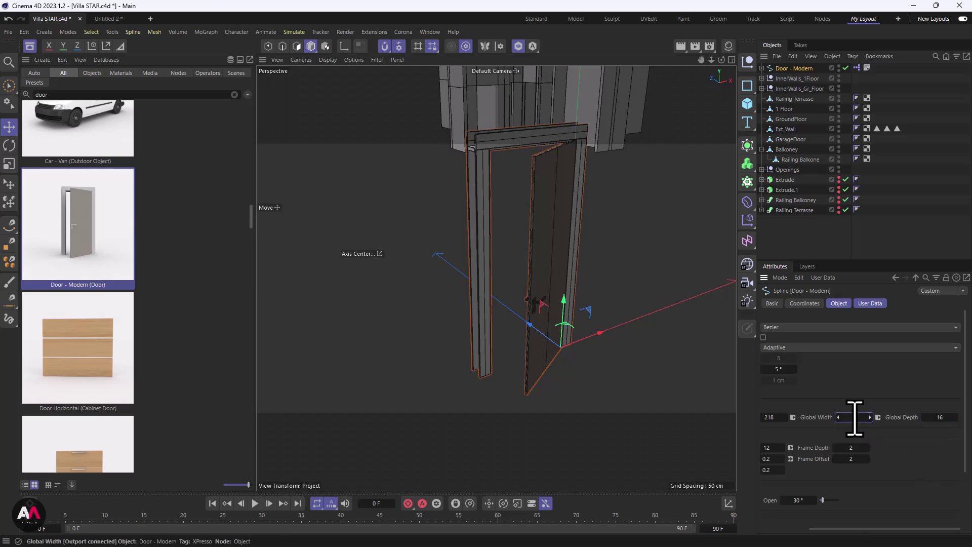
double_click(772, 417)
type("200")
key("Return")
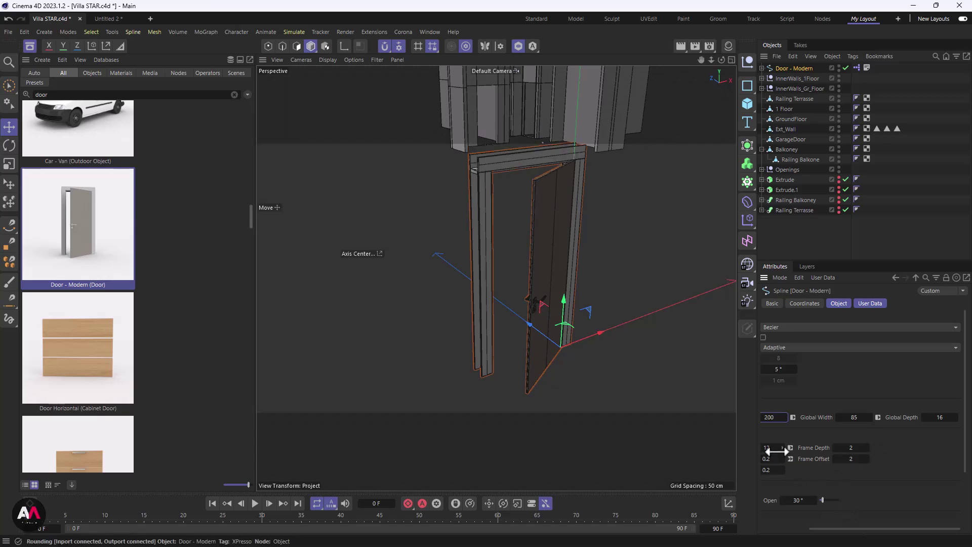
- Set the door's frame width to 6 and its opening angle to 0°
left_click_drag(875, 529, 827, 528)
mouse_move(816, 446)
left_mouse_down()
mouse_move(831, 447)
mouse_move(815, 447)
left_mouse_up()
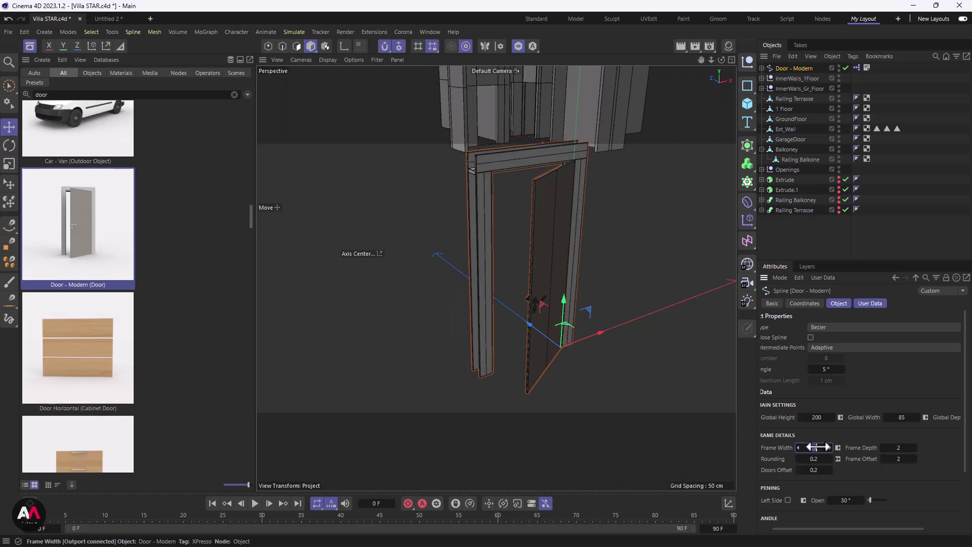
type("6")
key("Return")
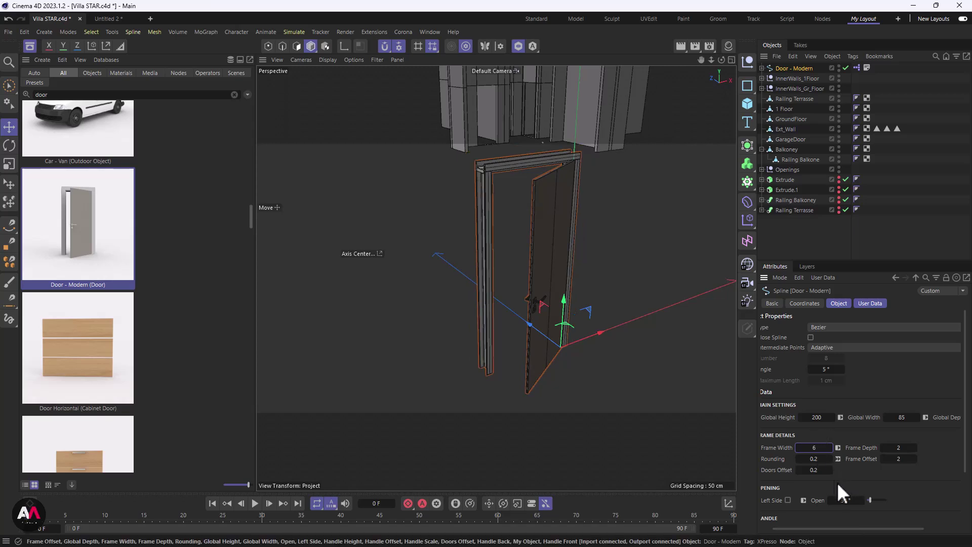
left_click_drag(870, 499, 870, 500)
left_click(864, 500)
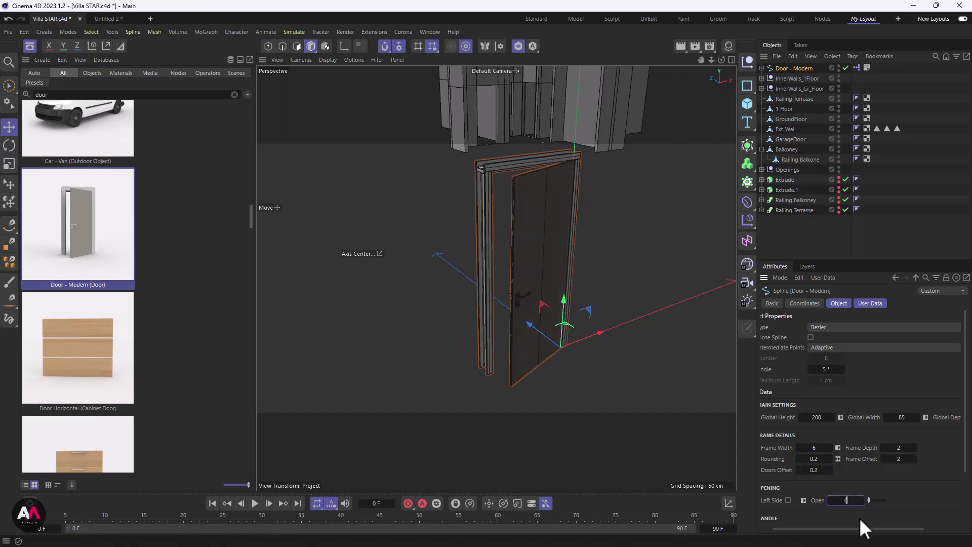
type("0")
key("Return")
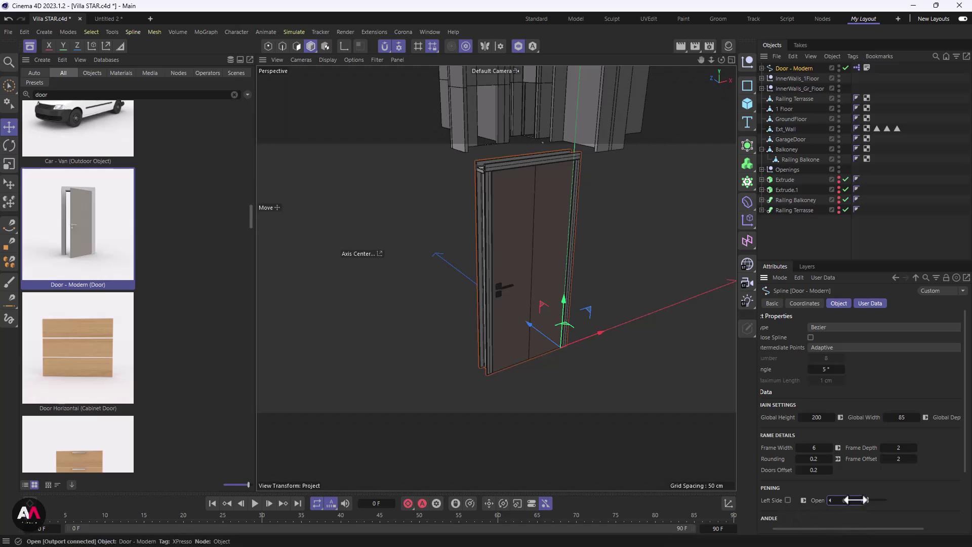
- Try a 35° opening angle on the door and toggle its Left Side option to compare hinge sides
left_click_drag(868, 501, 870, 500)
left_click(788, 500)
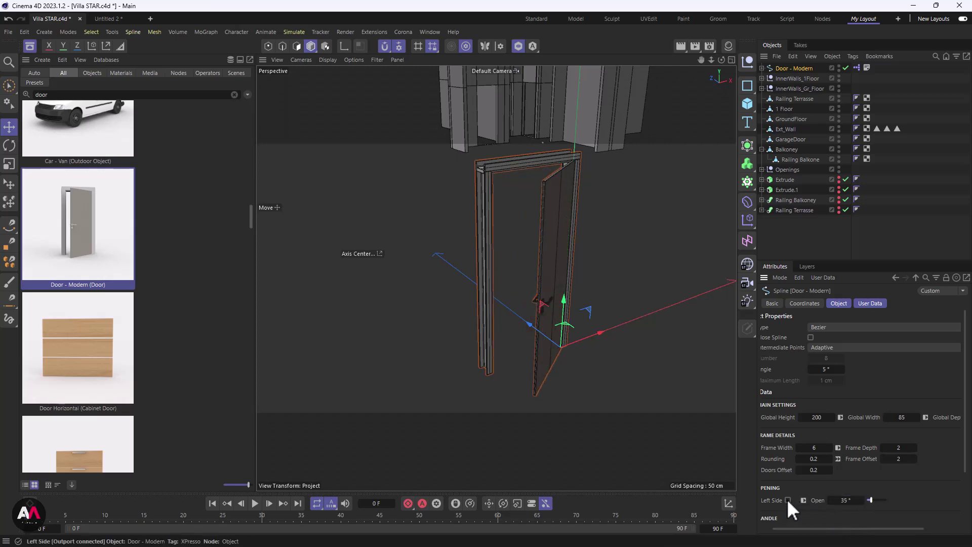
left_click(787, 499)
left_click_drag(495, 199, 502, 283, "alt")
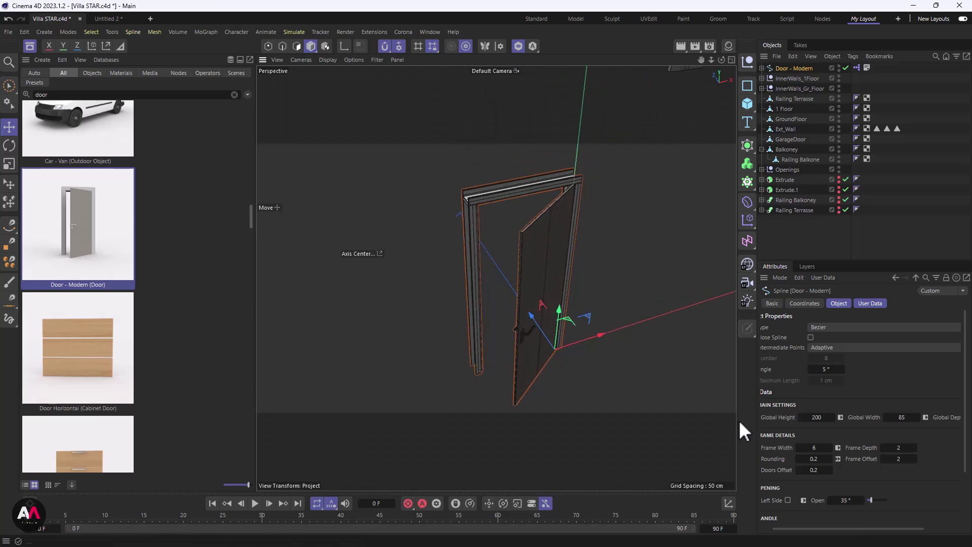
- Enable the door's Left Side opening and set its opening angle to 0°
left_click(787, 499)
left_click(788, 500)
left_click(787, 499)
left_click(787, 500)
left_click(787, 500)
left_click_drag(870, 500, 867, 500)
- Hide the asset library and snap the door to the bottom corner of the door opening in Innerwall_Gr_Floor3
scroll(539, 278, "down", 8)
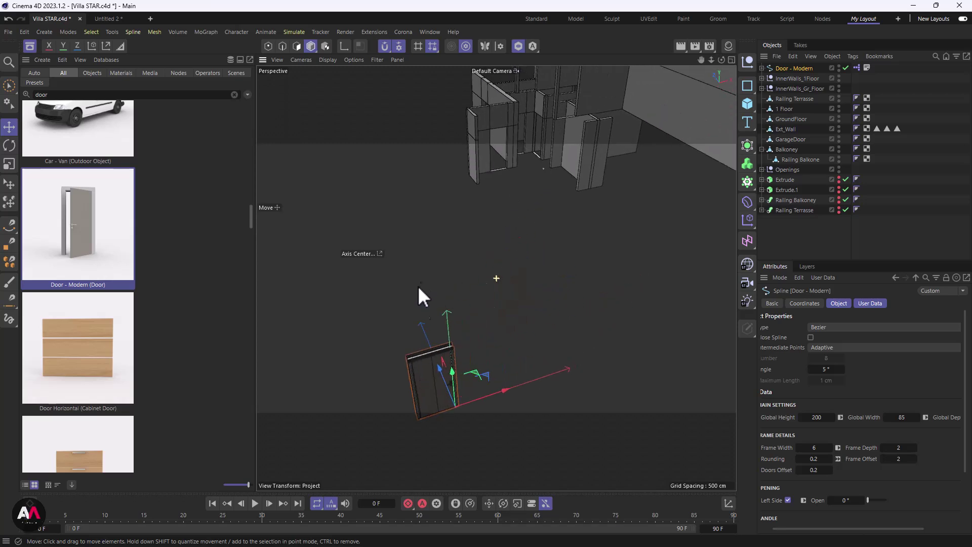
scroll(418, 284, "down", 2)
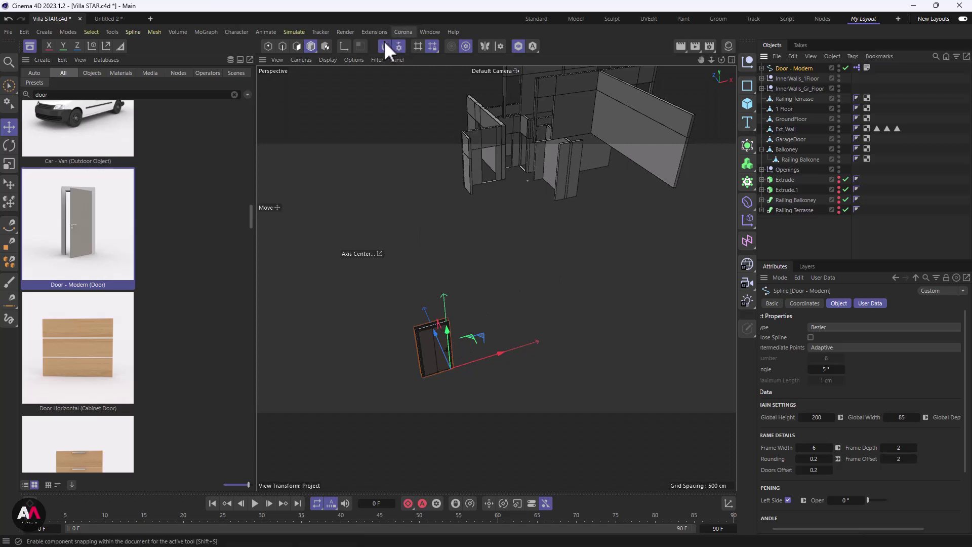
left_click(30, 45)
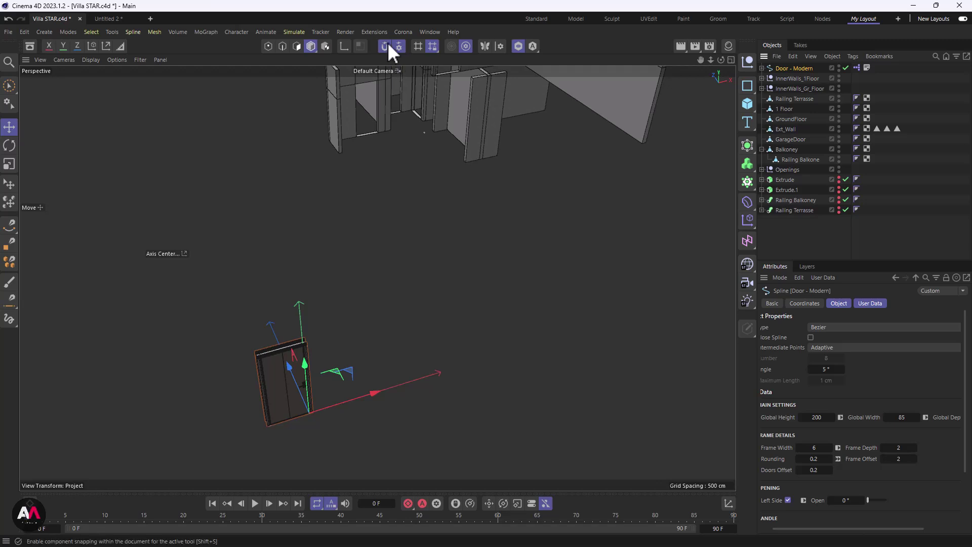
left_click_drag(354, 357, 378, 133)
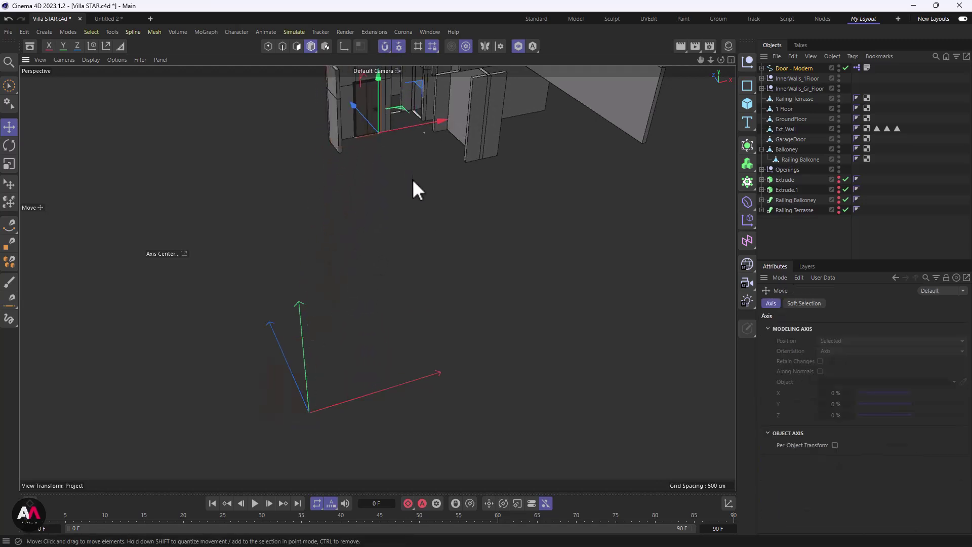
- Turn off snapping and shift the door along its Z axis so its frame straddles the wall thickness
right_click_drag(378, 277, 373, 230, "alt")
middle_click_drag(374, 230, 363, 304, "alt")
right_click_drag(341, 170, 485, 119, "alt")
left_click_drag(413, 206, 409, 228, "alt")
right_click_drag(406, 232, 471, 200, "alt")
mouse_move(424, 239)
left_mouse_down("alt")
mouse_move(385, 133)
mouse_move(419, 152)
mouse_move(410, 303)
mouse_move(478, 282)
mouse_move(442, 316)
mouse_move(430, 241)
left_mouse_up("alt")
right_click_drag(536, 459, 513, 399, "alt")
middle_click_drag(371, 215, 403, 211, "alt")
right_click_drag(390, 187, 446, 232, "alt")
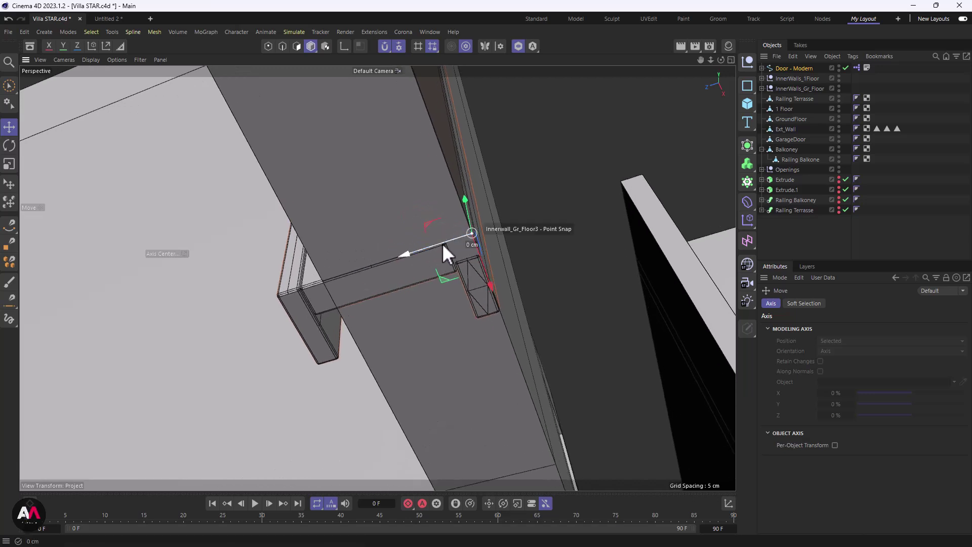
left_click(384, 46)
left_click_drag(439, 253, 507, 219)
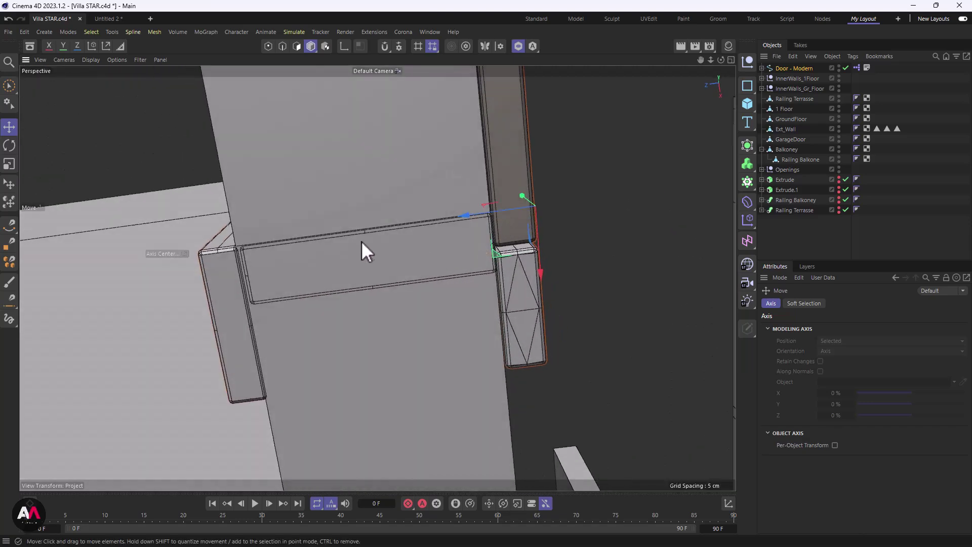
- Fine-tune the door's position along its axes so the frame fits the wall opening
middle_click_drag(329, 275, 378, 278, "alt")
left_click_drag(533, 216, 532, 213)
left_click_drag(493, 247, 255, 208, "alt")
left_click_drag(569, 286, 588, 290)
right_click_drag(472, 260, 429, 278, "alt")
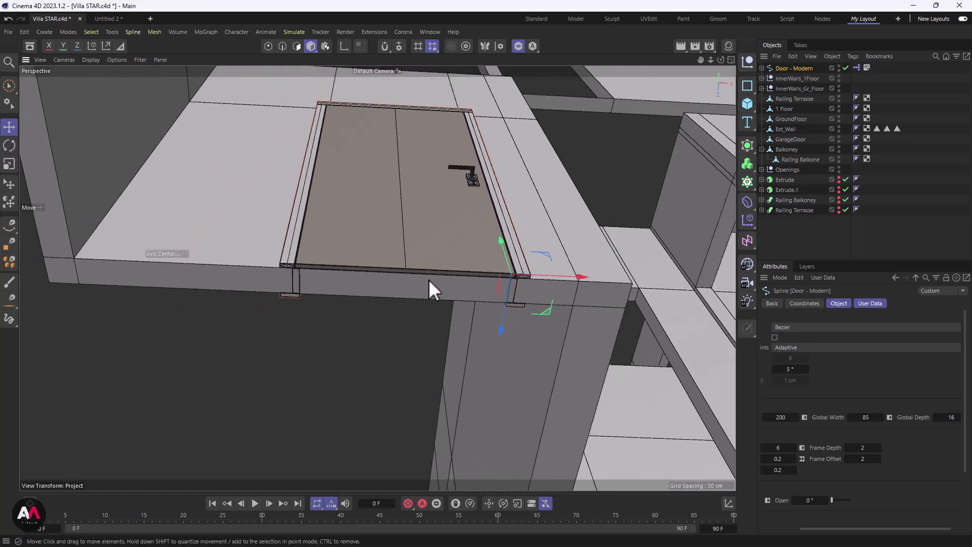
- Set the door's opening angle to 31°
left_click_drag(391, 214, 430, 253, "alt")
left_click_drag(832, 500, 834, 498)
left_click_drag(366, 269, 314, 305, "alt")
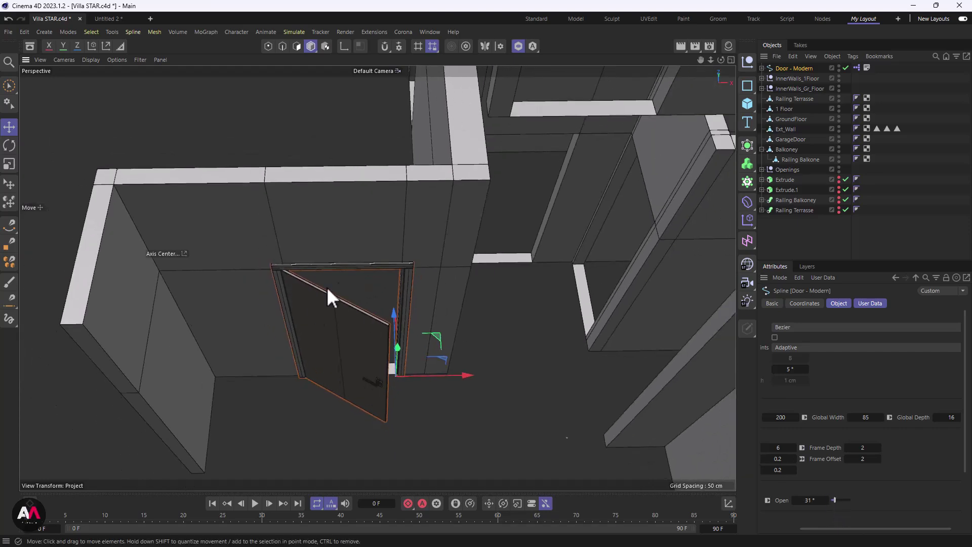
left_click_drag(355, 367, 395, 263, "alt")
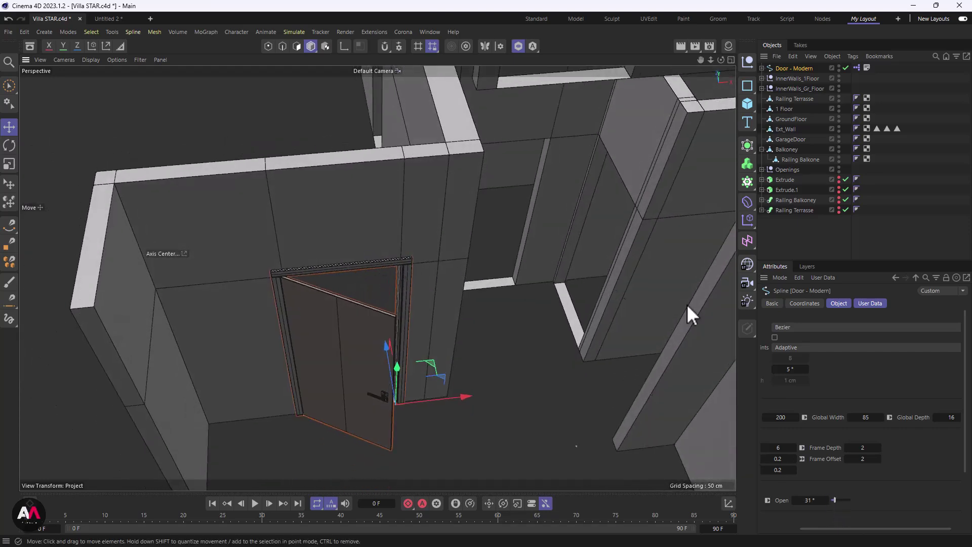
- Toggle the door's Left Side option off and back on to compare hinge sides
left_click_drag(855, 528, 788, 527)
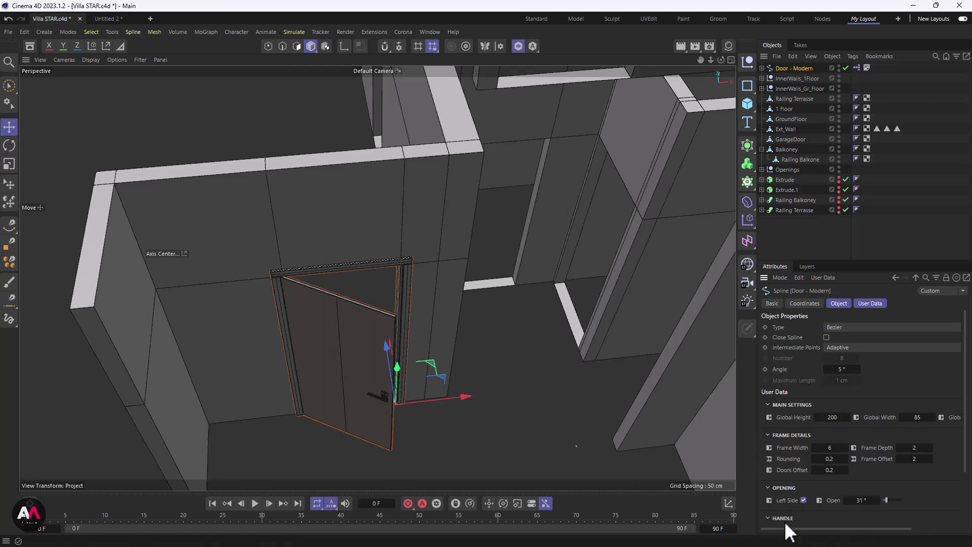
left_click(804, 499)
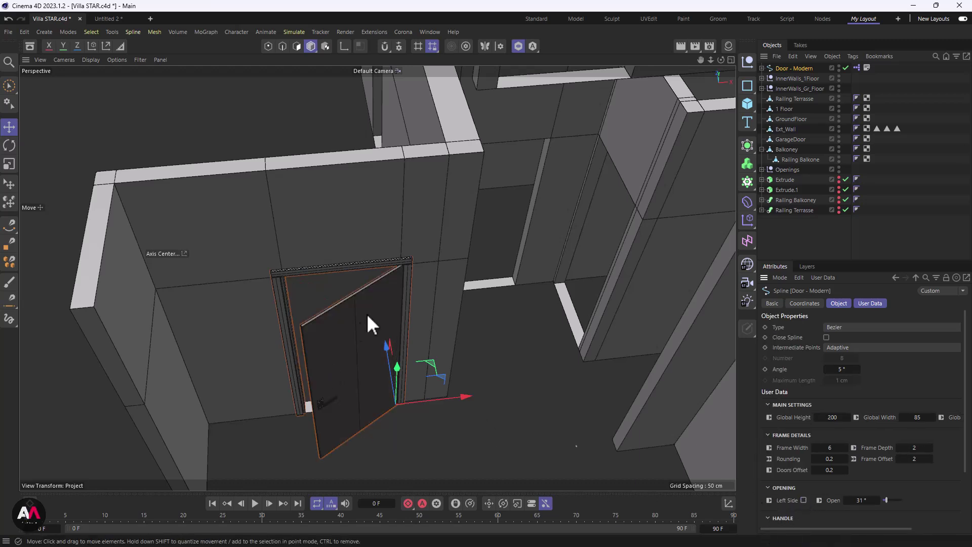
left_click_drag(360, 321, 326, 290, "alt")
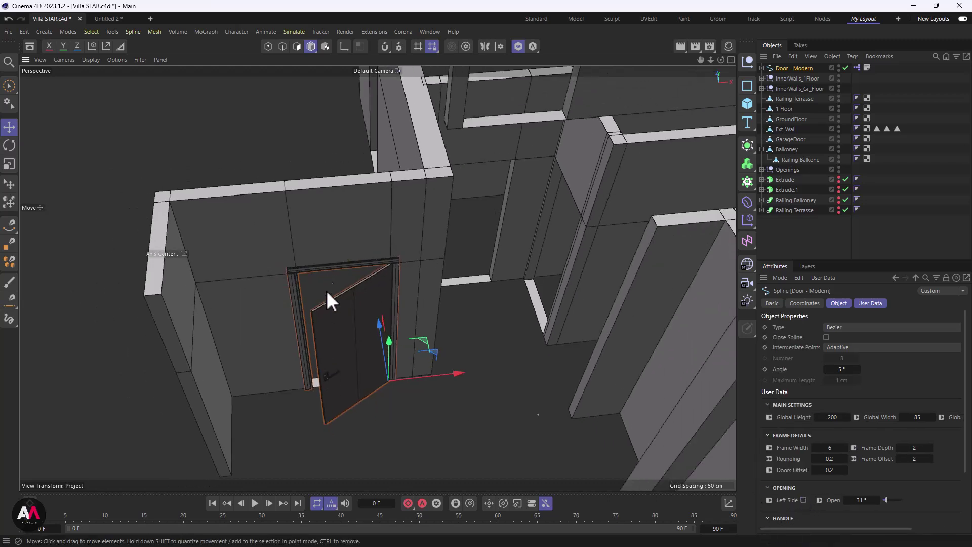
left_click(804, 500)
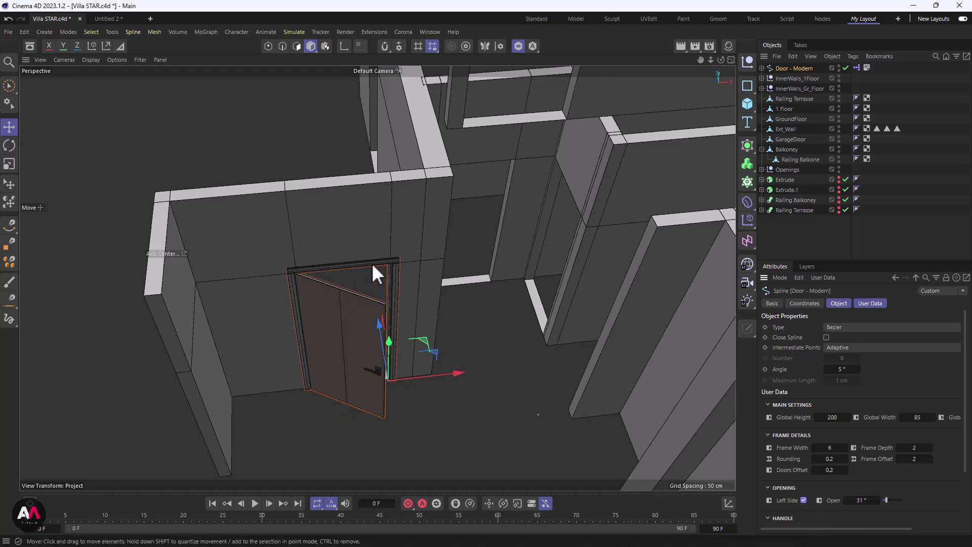
left_click_drag(327, 262, 484, 224, "alt")
left_click_drag(390, 244, 409, 368, "alt")
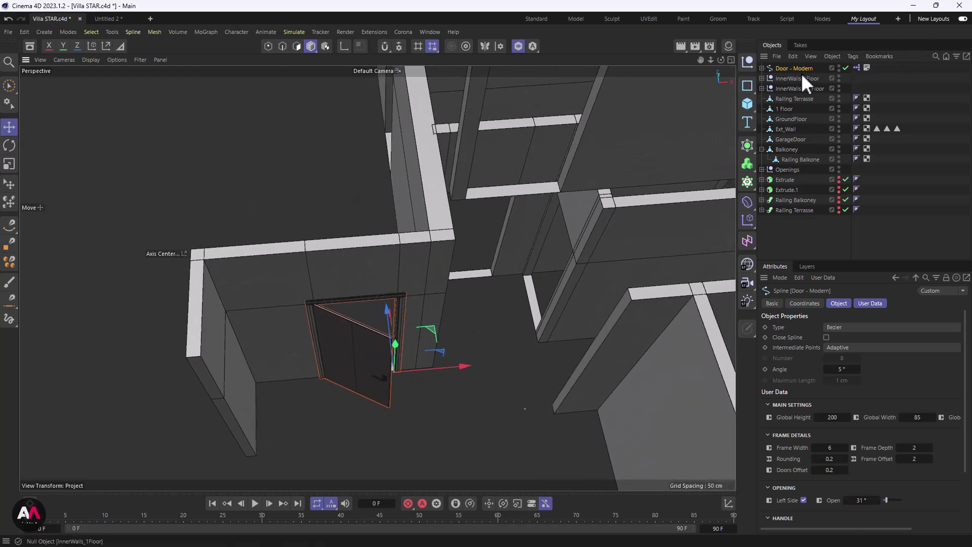
- Enable axis editing and snapping, and try to snap the door's axis to the top edge of the wall
left_click(326, 45)
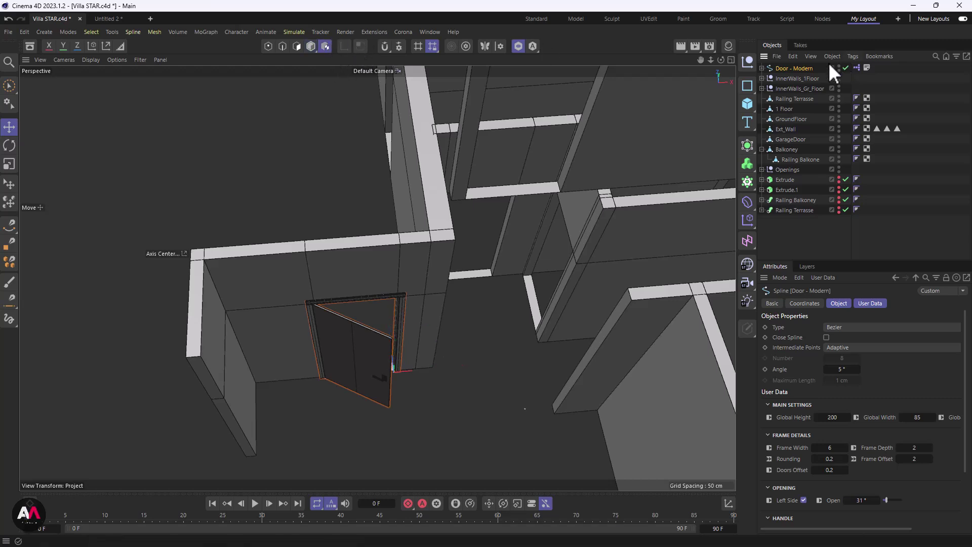
left_click(312, 47)
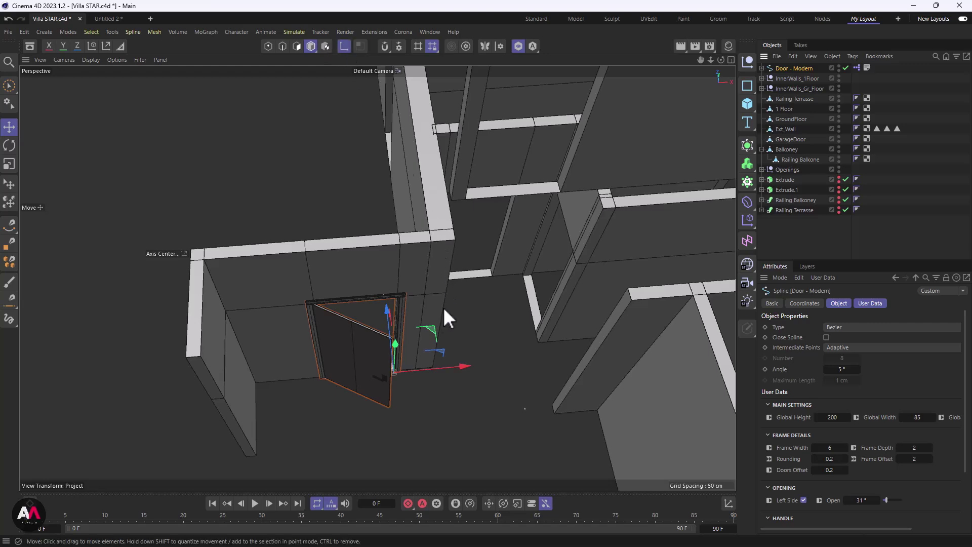
left_click_drag(394, 317, 401, 91, "alt")
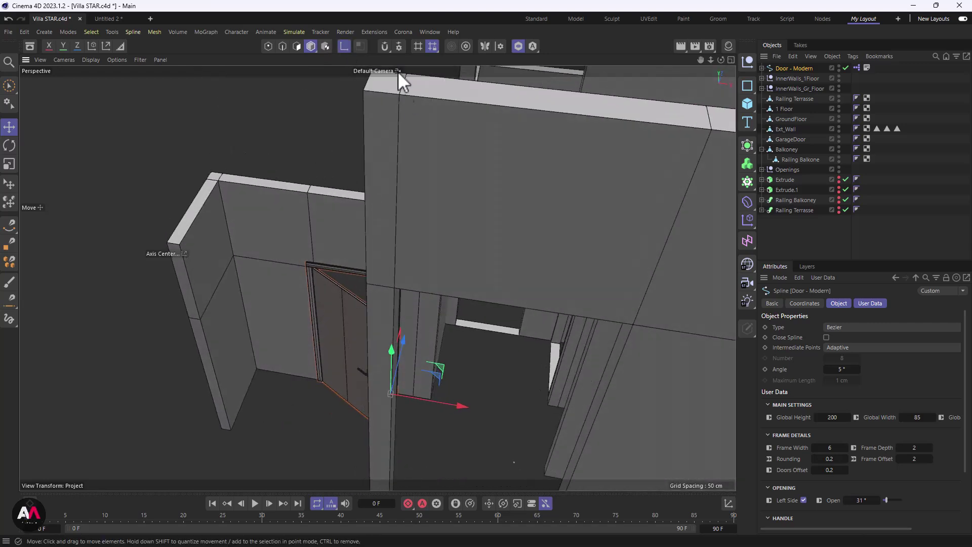
left_click(384, 46)
left_click_drag(411, 209, 499, 282, "alt")
left_click_drag(433, 334, 464, 263)
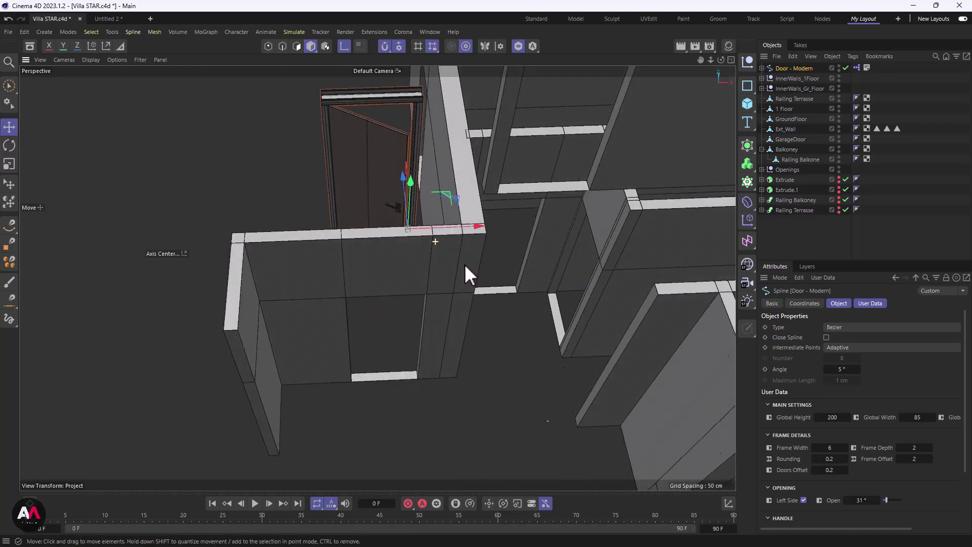
left_click(10, 17)
- Group the Door - Modern object under a null and name the group Door_Left
scroll(467, 349, "up", 10)
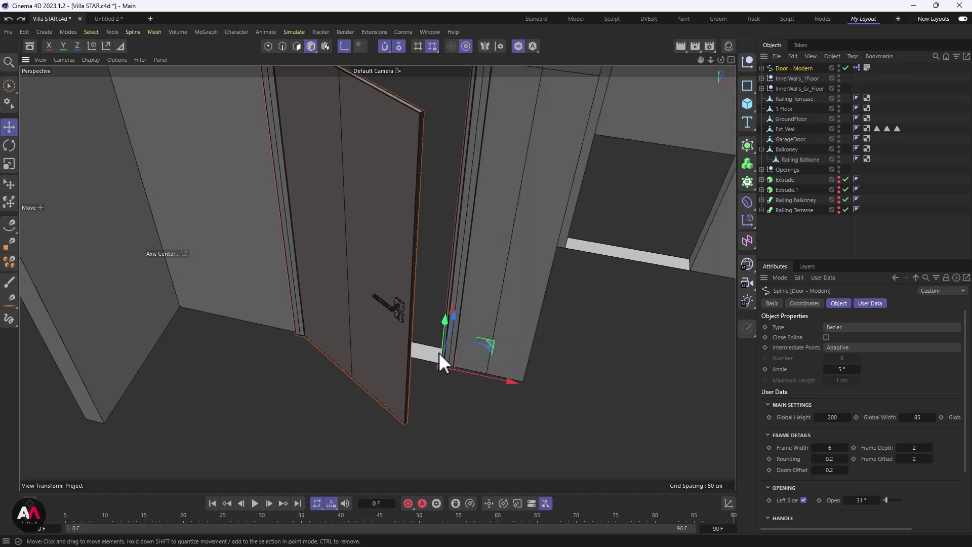
scroll(412, 329, "down", 3)
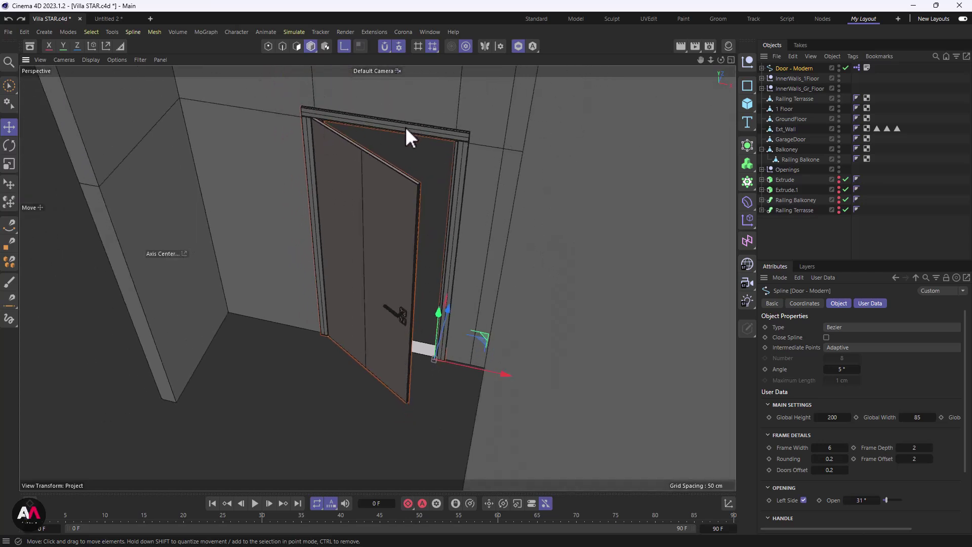
middle_click_drag(321, 169, 325, 217, "alt")
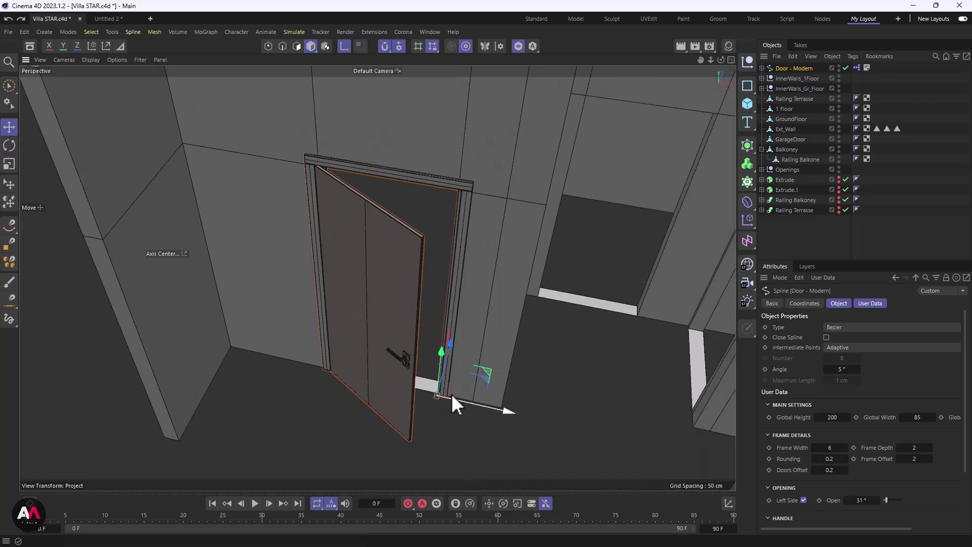
left_click_drag(405, 377, 369, 260, "alt")
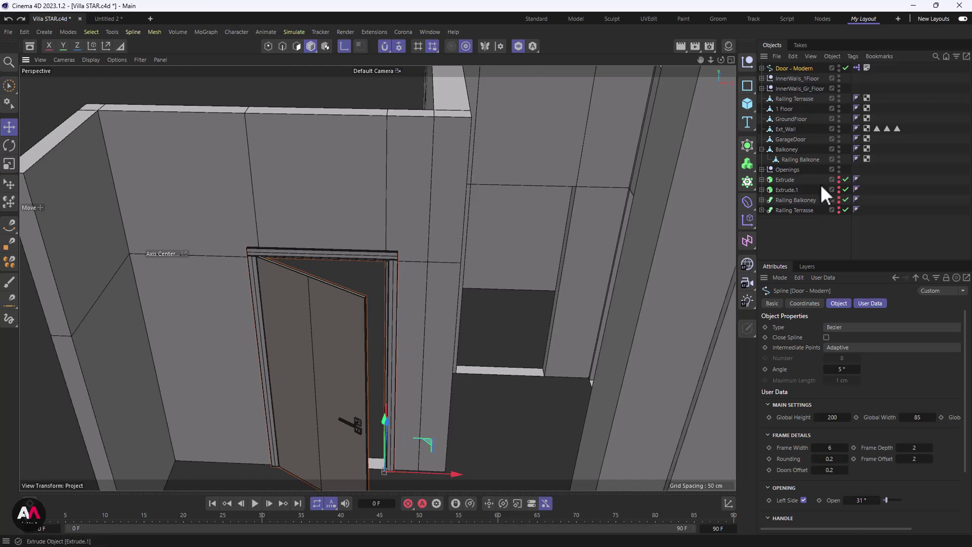
key("alt+g")
double_click(779, 68)
type("Door_L")
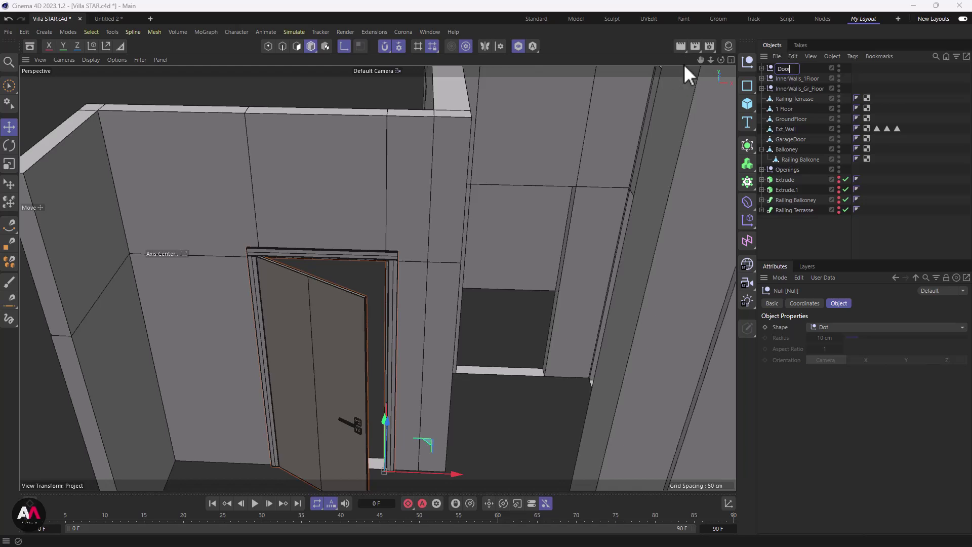
type("eft")
key("Return")
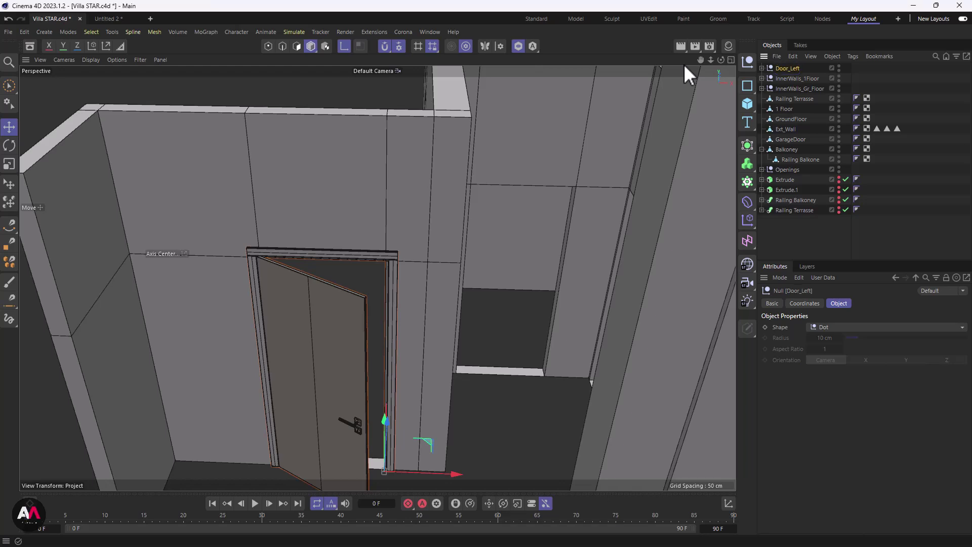
- Snap only the Door_Left group's axis to the wall's top edge above the corner of the door opening, and end axis editing
left_click(762, 68)
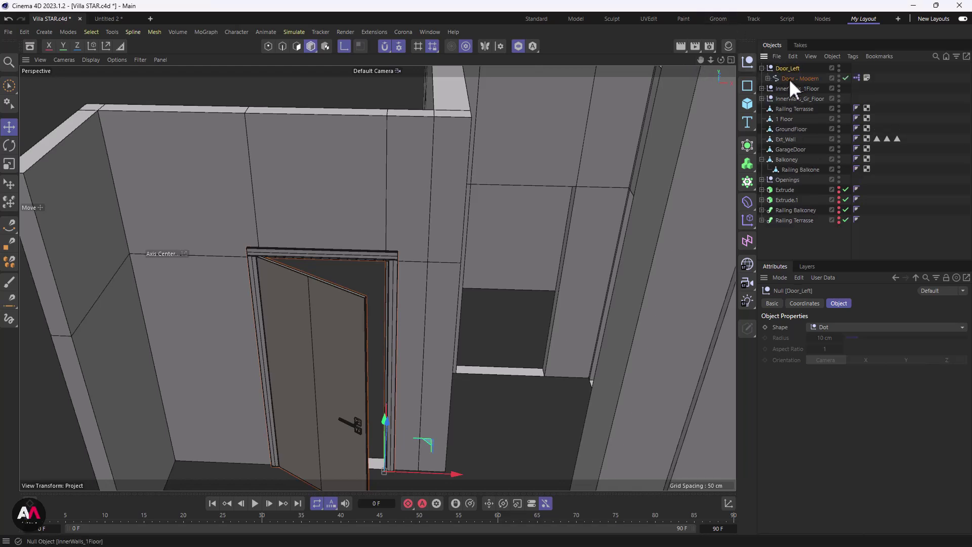
left_click(790, 79)
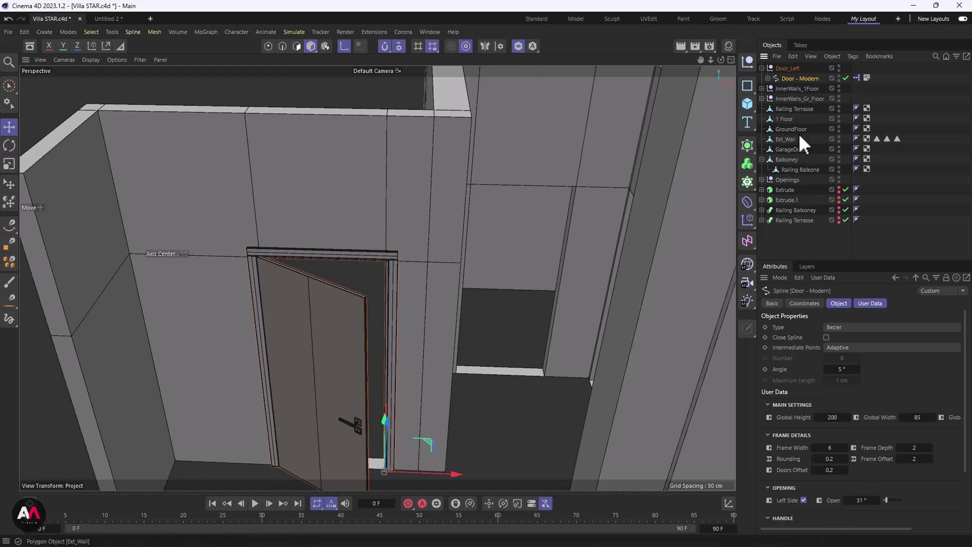
left_click(783, 69)
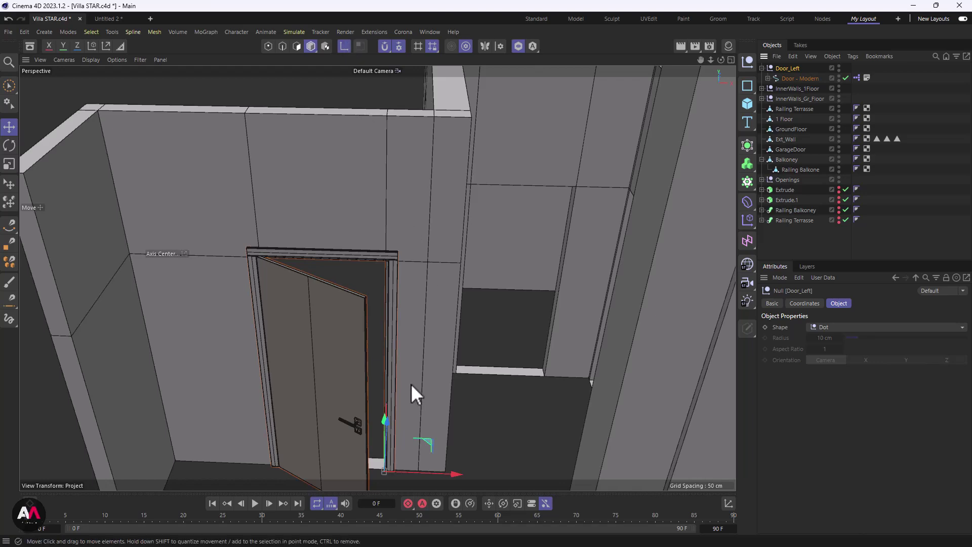
left_click_drag(354, 364, 320, 390, "alt")
left_click_drag(402, 395, 409, 137)
scroll(410, 136, "up", 6)
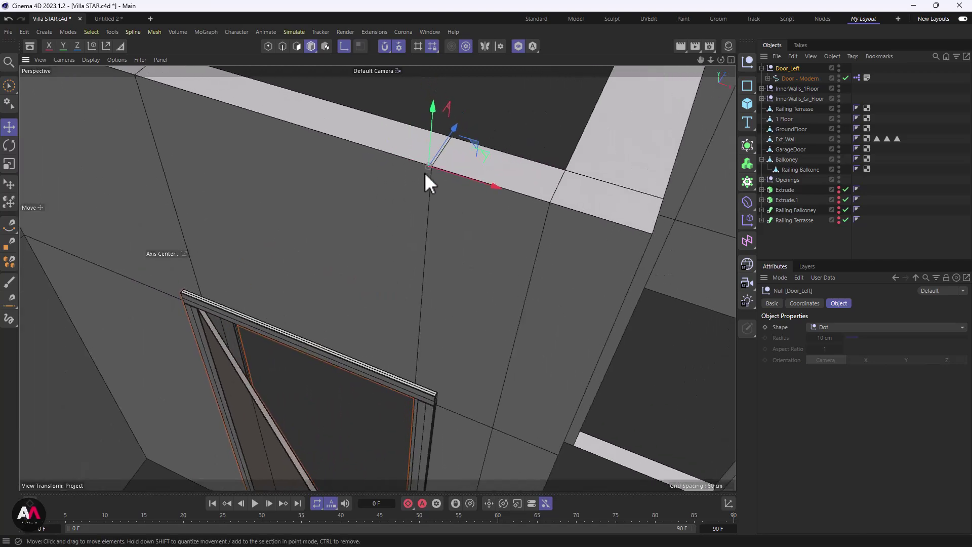
left_click_drag(486, 150, 423, 174)
left_click_drag(440, 155, 445, 213, "alt")
right_click_drag(445, 212, 386, 247, "alt")
scroll(449, 224, "down", 4)
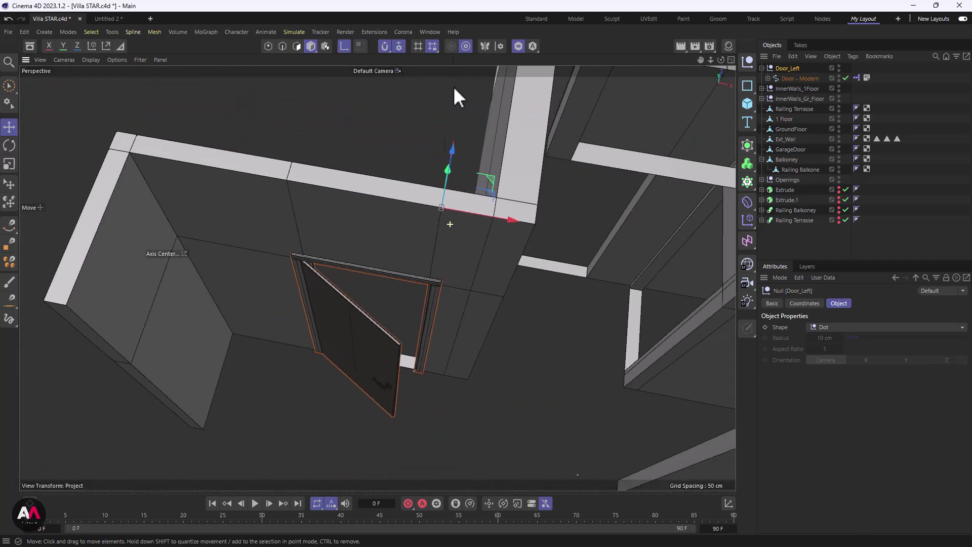
left_click_drag(382, 192, 393, 173, "alt")
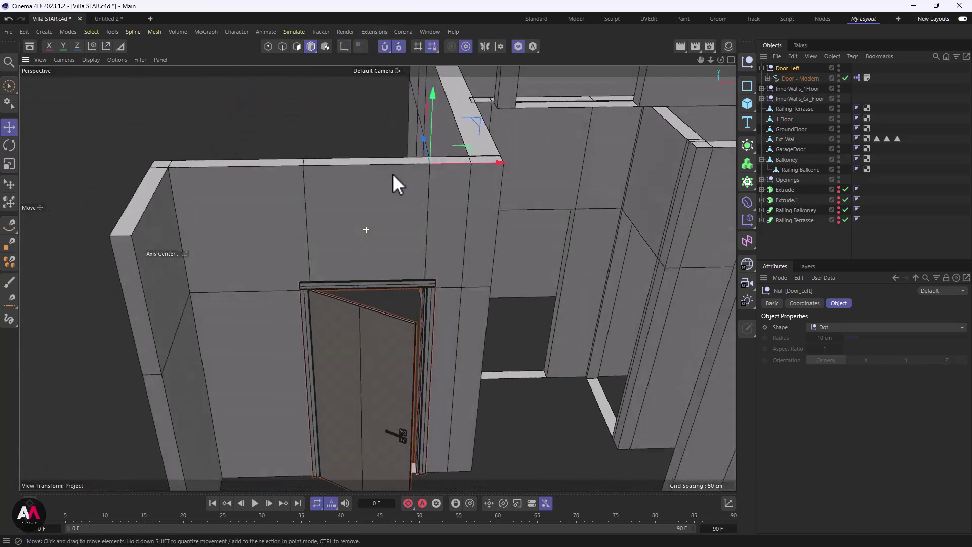
left_click(762, 68)
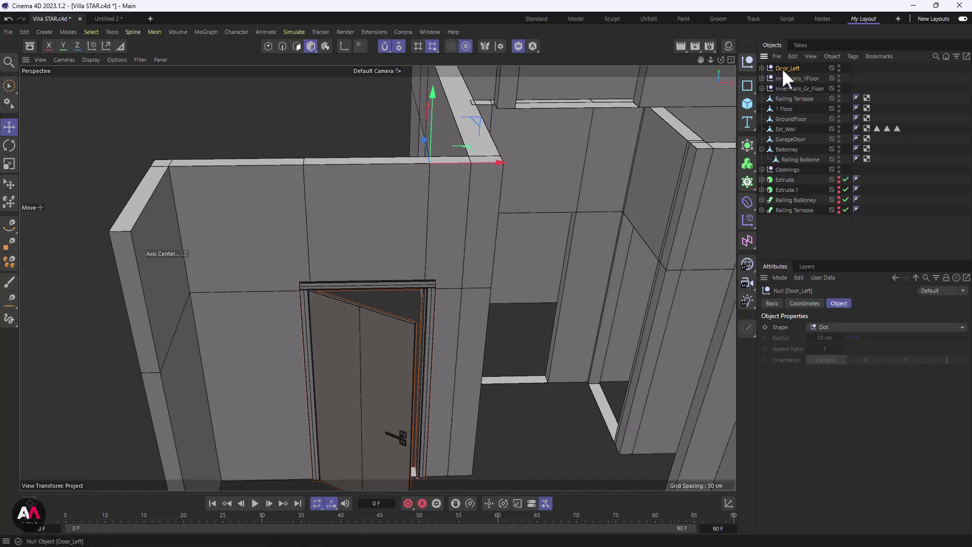
- Create an instance of the Door_Left group
left_click_drag(577, 177, 420, 314, "alt")
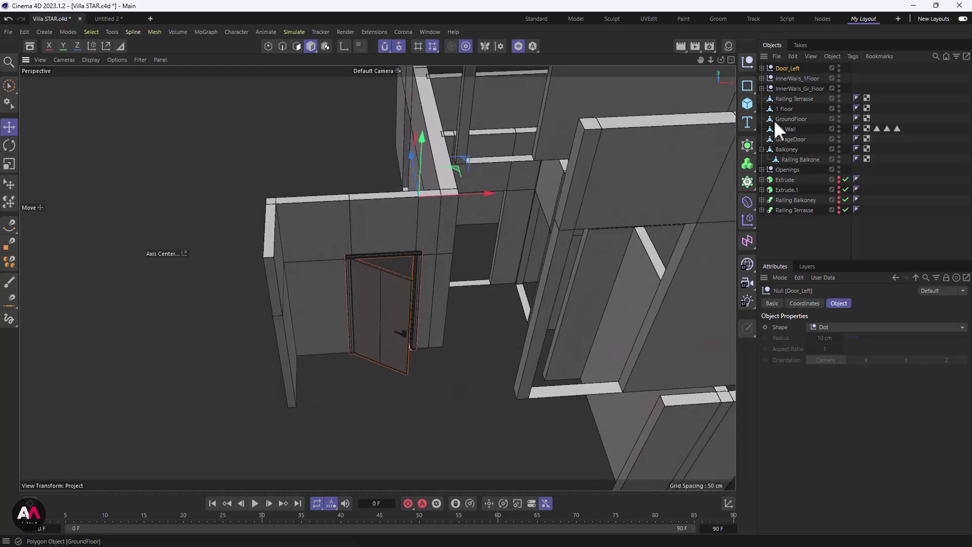
left_click(747, 144)
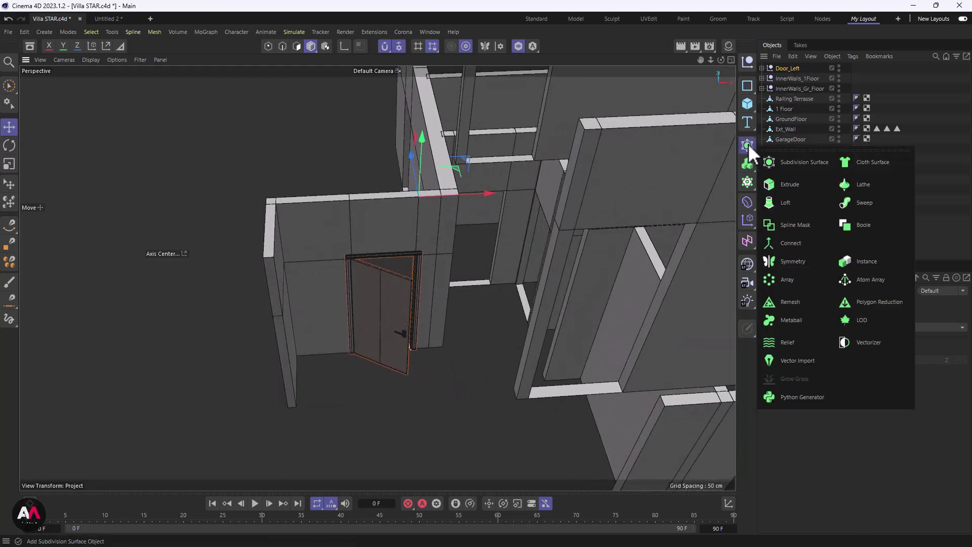
left_click(869, 260)
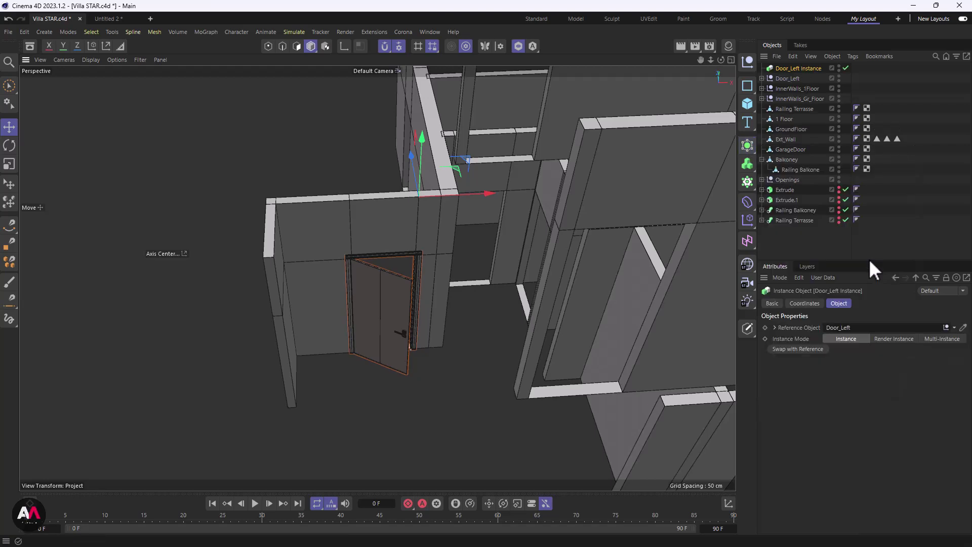
- Snap the Door_Left instance to the top edge of the long adjoining wall above its door opening
left_click_drag(329, 197, 256, 345, "alt")
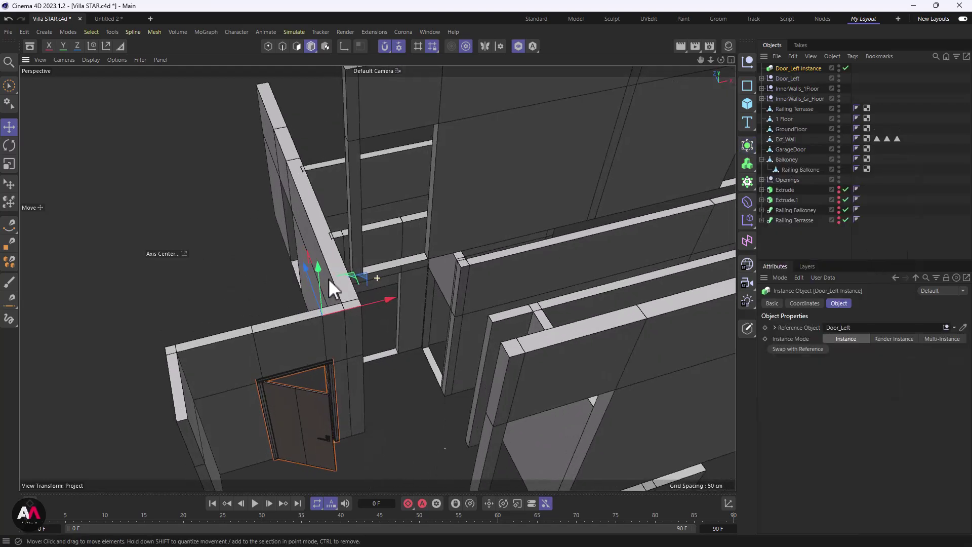
left_click_drag(329, 279, 433, 296, "alt")
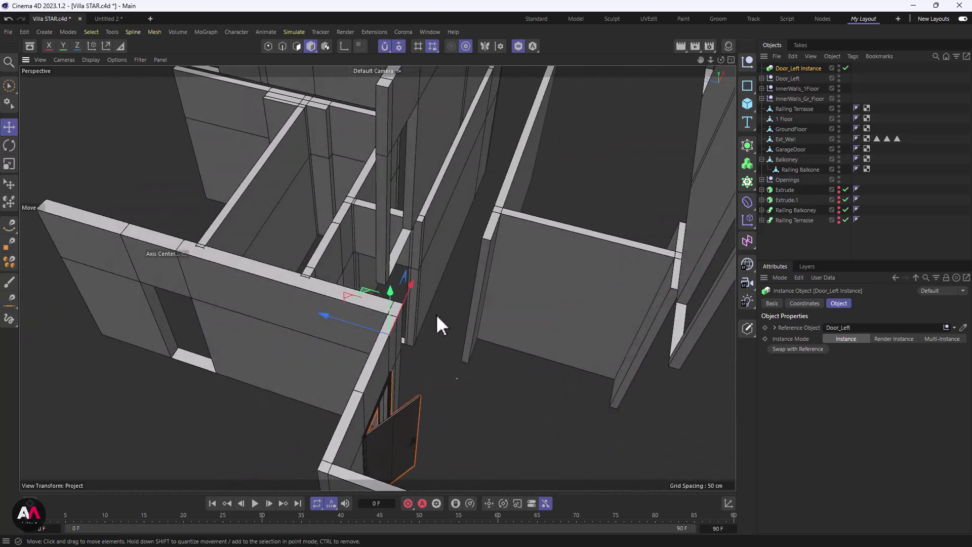
left_click_drag(431, 342, 184, 239)
scroll(126, 256, "up", 2)
left_click(172, 254)
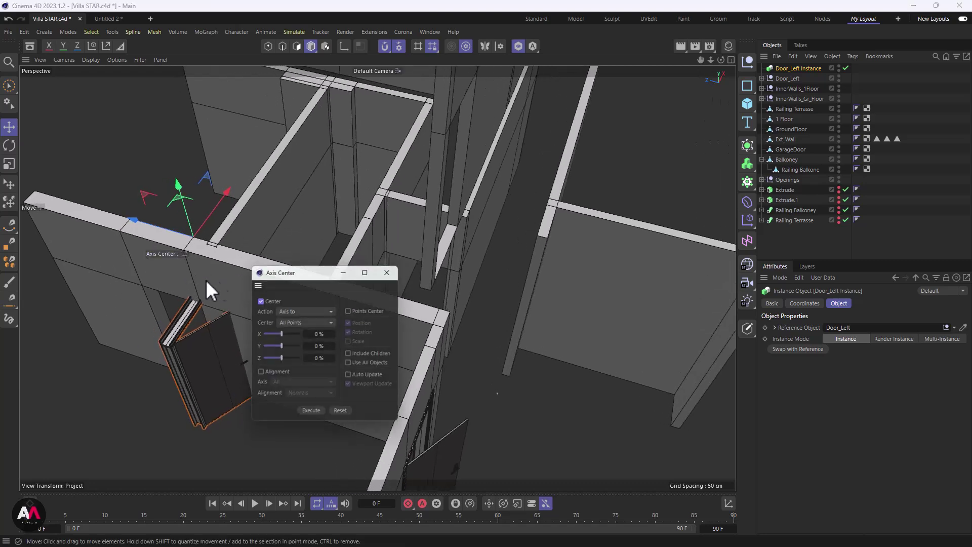
left_click(392, 270)
- Try rotating the Door_Left instance about its vertical axis to line it up with the long wall
left_click_drag(246, 198, 211, 257, "alt")
key("r")
left_click_drag(205, 294, 250, 336, "alt")
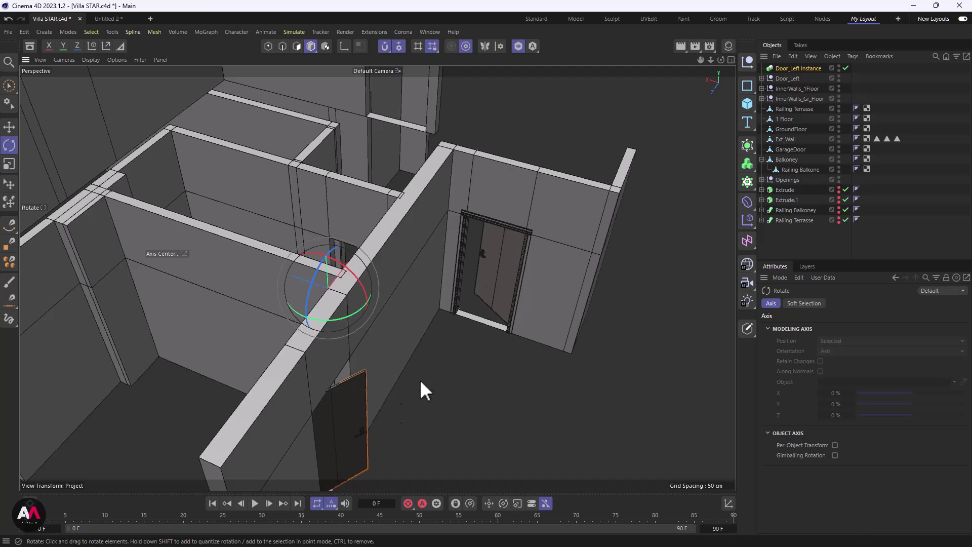
left_click_drag(398, 273, 399, 276, "alt")
key("e")
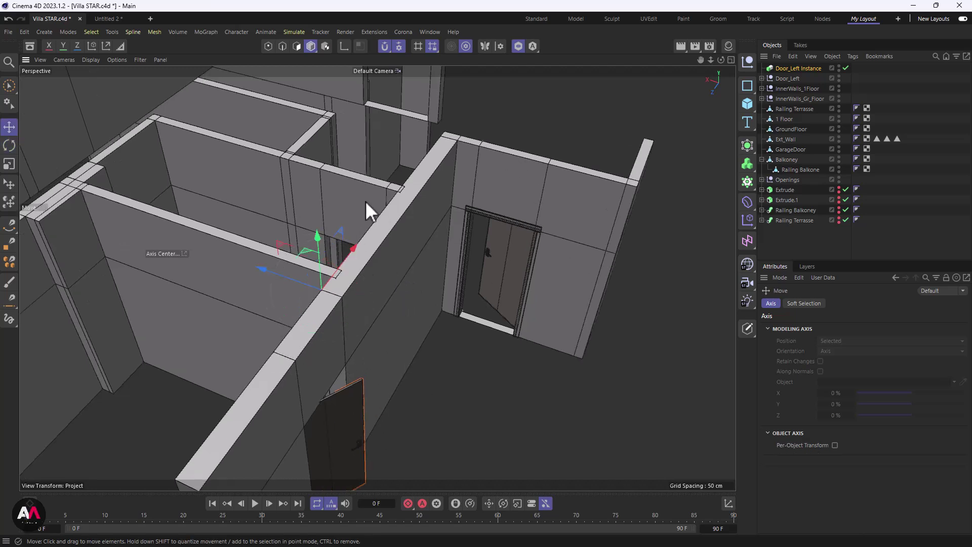
left_click(8, 17)
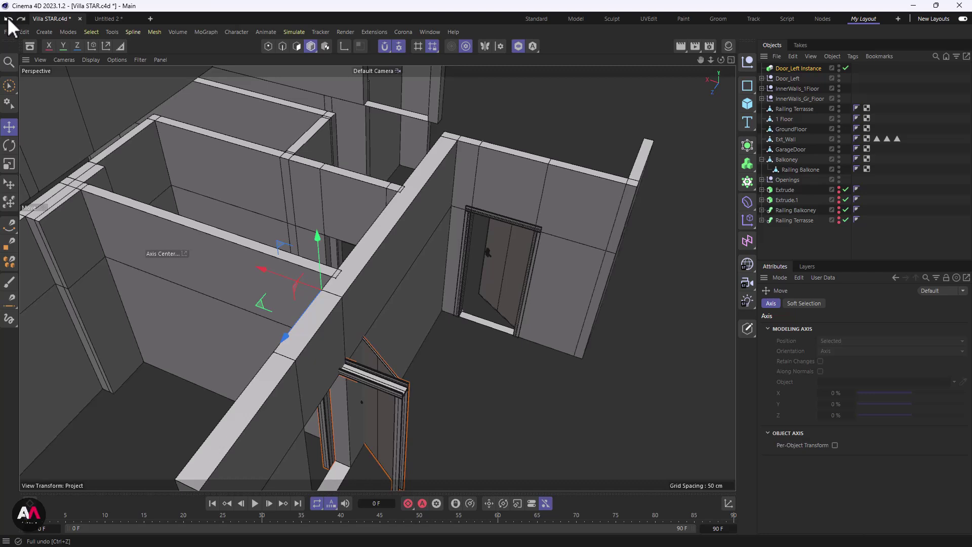
- Move the Door_Left instance farther along the long wall toward the original door and ready it for rotation
left_click_drag(245, 270, 357, 317, "alt")
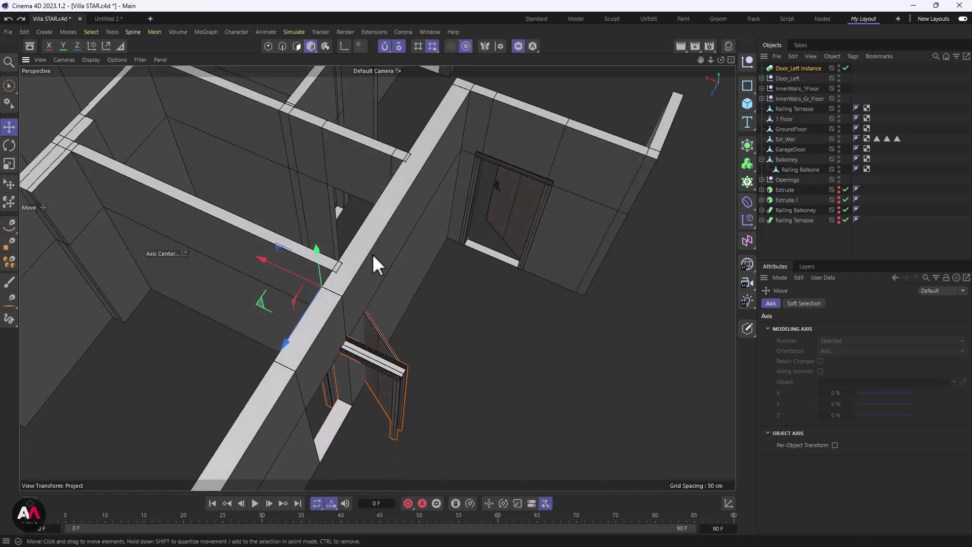
left_click_drag(353, 253, 388, 157)
key("r")
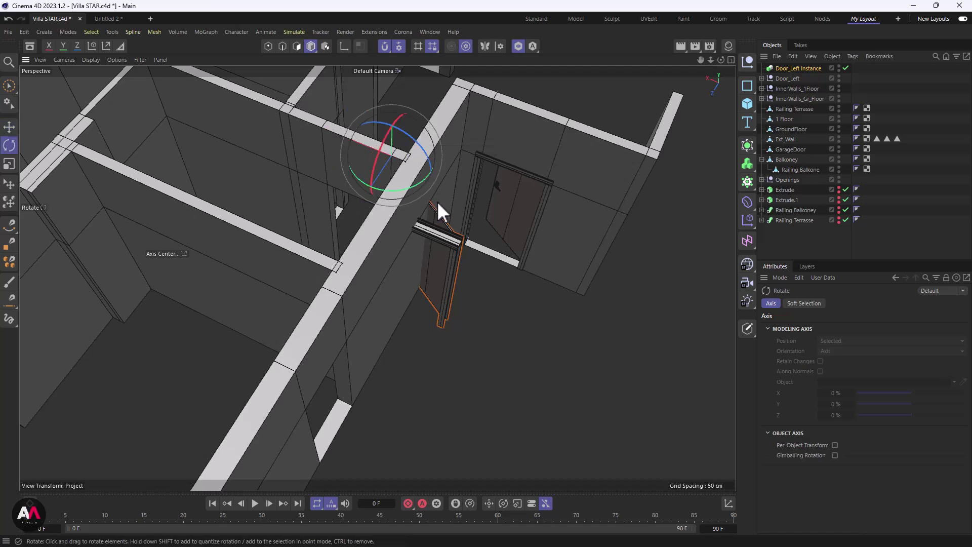
left_click(401, 187)
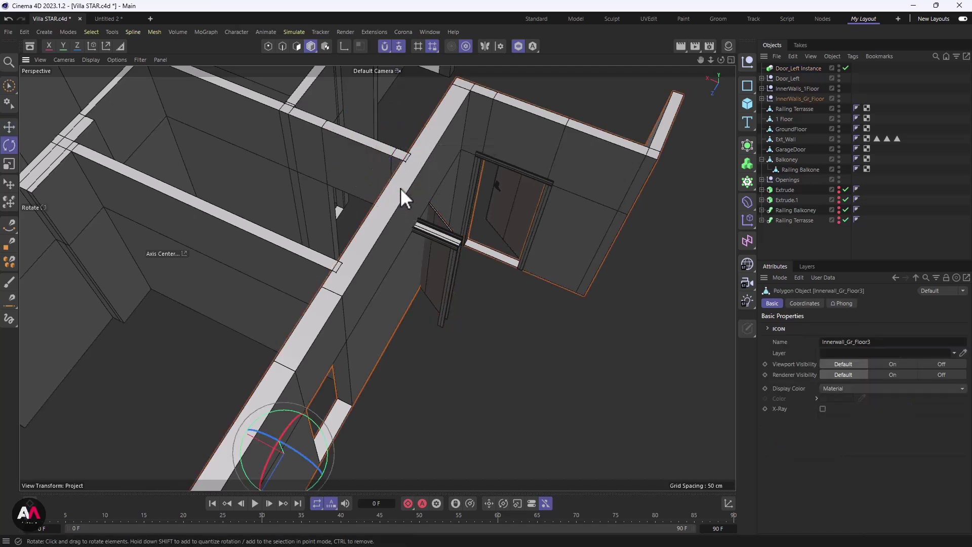
left_click(452, 238)
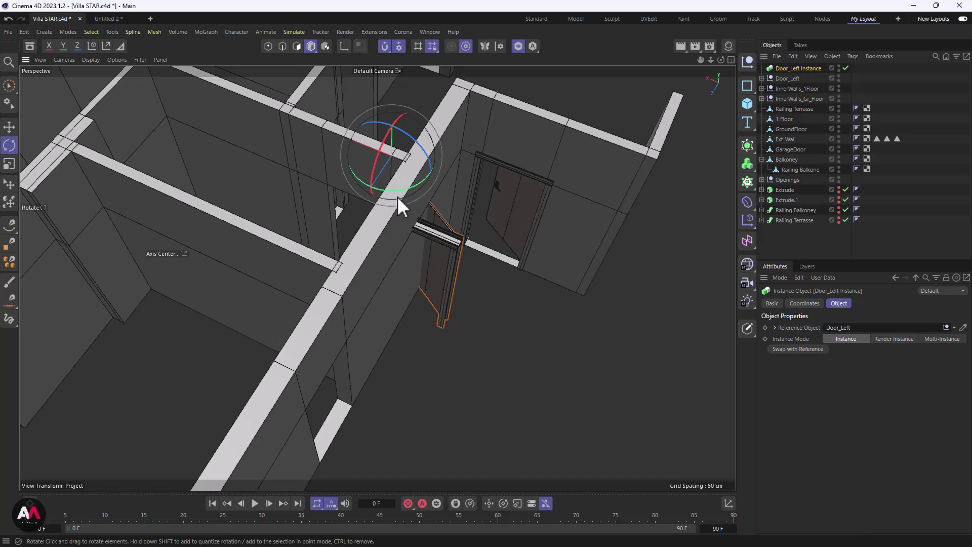
- Rotate the Door_Left instance about its vertical axis so its frame lines up with the doorway in the adjoining inner wall
left_click_drag(400, 191, 379, 96)
left_click_drag(370, 180, 385, 239, "alt")
middle_click_drag(348, 272, 336, 317, "alt")
right_click_drag(308, 239, 415, 218, "alt")
left_click_drag(384, 304, 515, 290, "alt")
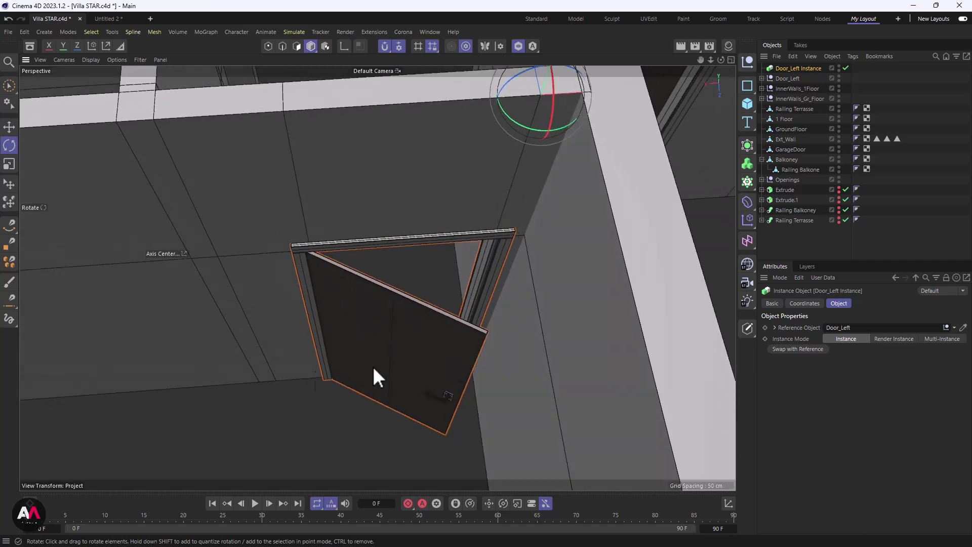
right_click_drag(432, 248, 314, 273, "alt")
middle_click_drag(314, 273, 314, 339, "alt")
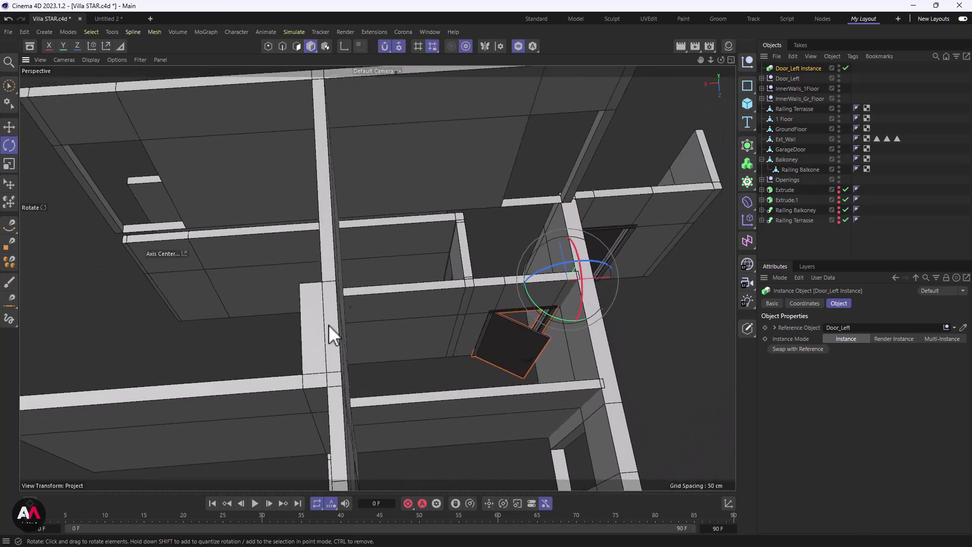
right_click_drag(391, 230, 358, 254, "alt")
middle_click_drag(287, 299, 190, 333, "alt")
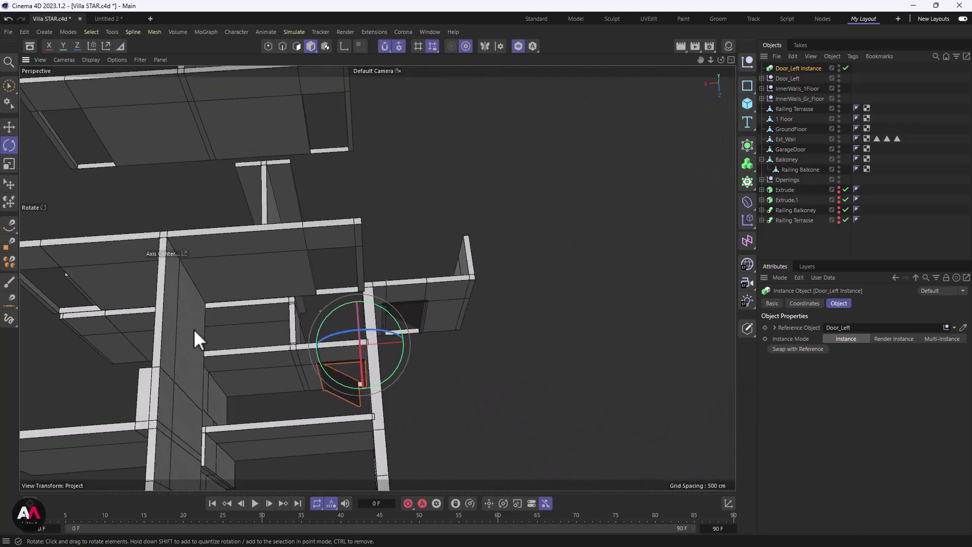
- Move the Door_Left instance to the wall corner beside another doorway and rotate it 90° to lie along that wall
left_click_drag(226, 308, 215, 328, "alt")
right_click_drag(242, 362, 366, 333, "alt")
mouse_move(366, 332)
left_mouse_down("alt")
mouse_move(341, 333)
mouse_move(479, 286)
left_mouse_up("alt")
key("e")
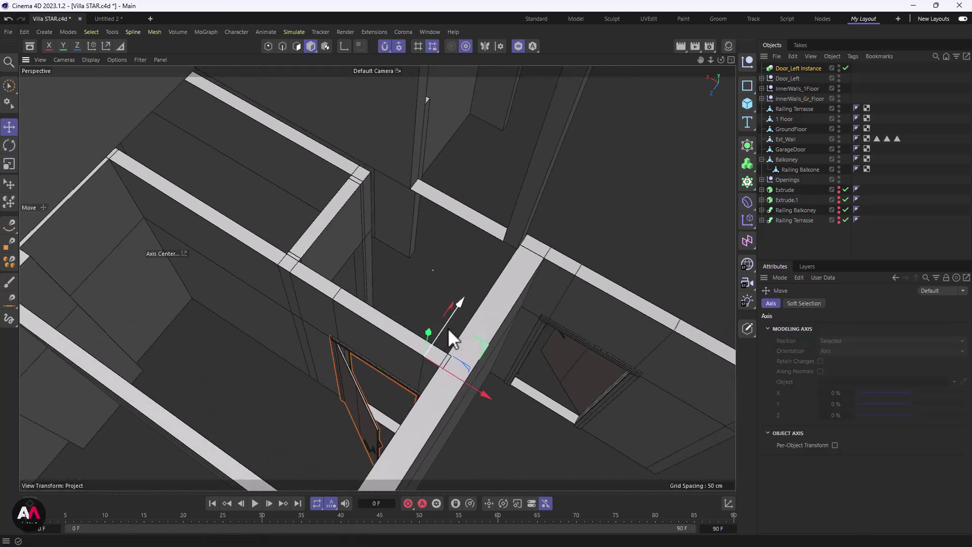
left_click_drag(462, 345, 368, 151)
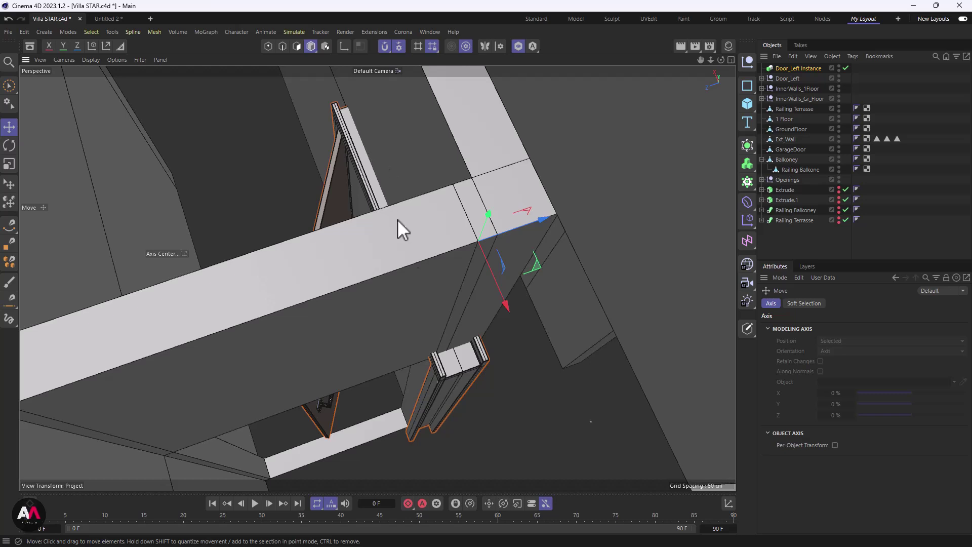
key("r")
left_click_drag(486, 282, 601, 226)
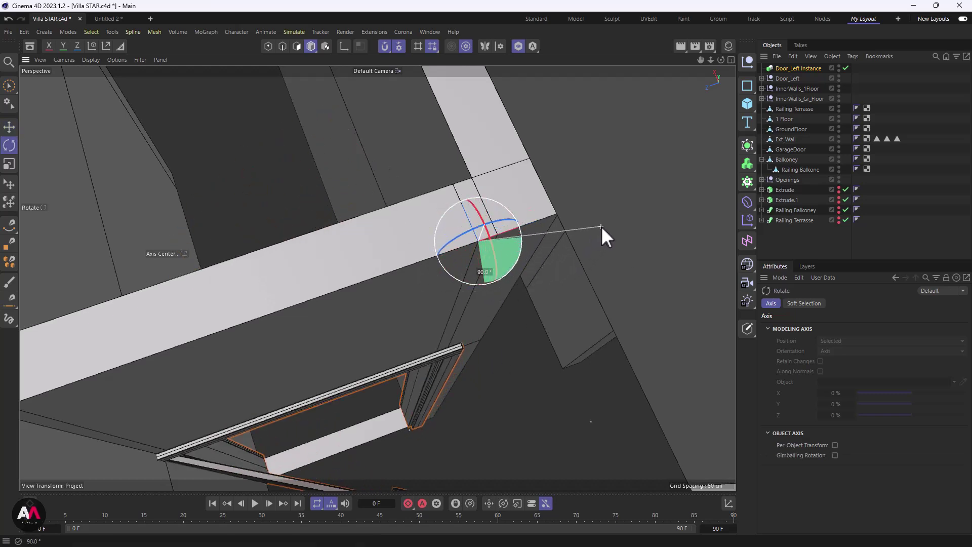
- Move the Door_Left instance to the opposite end of the wall, turn it around, and snap it to the corner point of InnerWall_Gr_Floor.2
left_click_drag(372, 243, 281, 308, "alt")
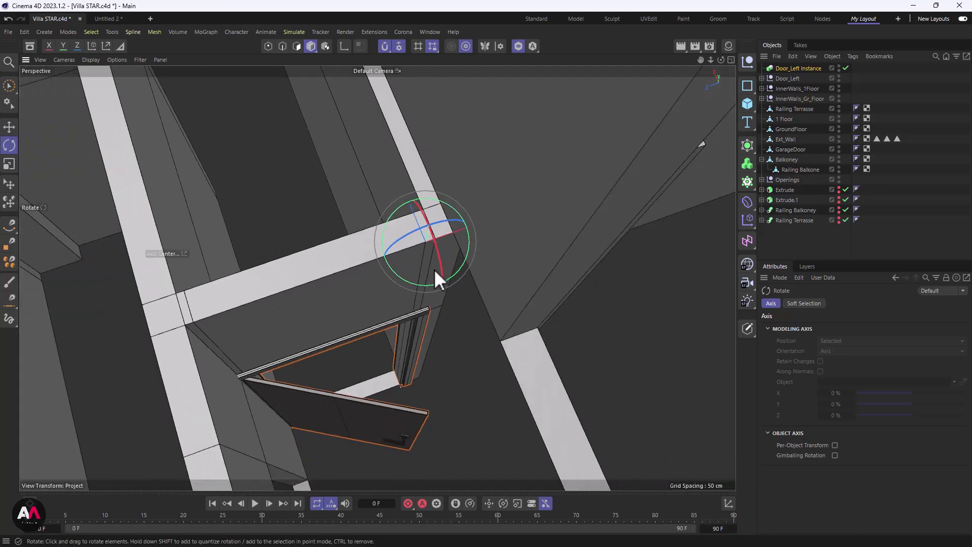
key("e")
left_click_drag(478, 223, 243, 289)
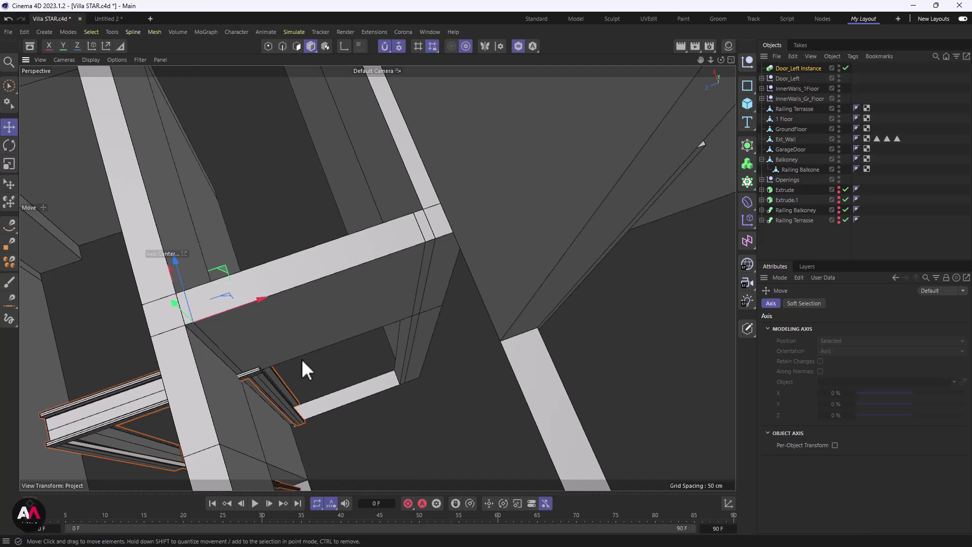
key("r")
left_click_drag(228, 345, 108, 260)
key("e")
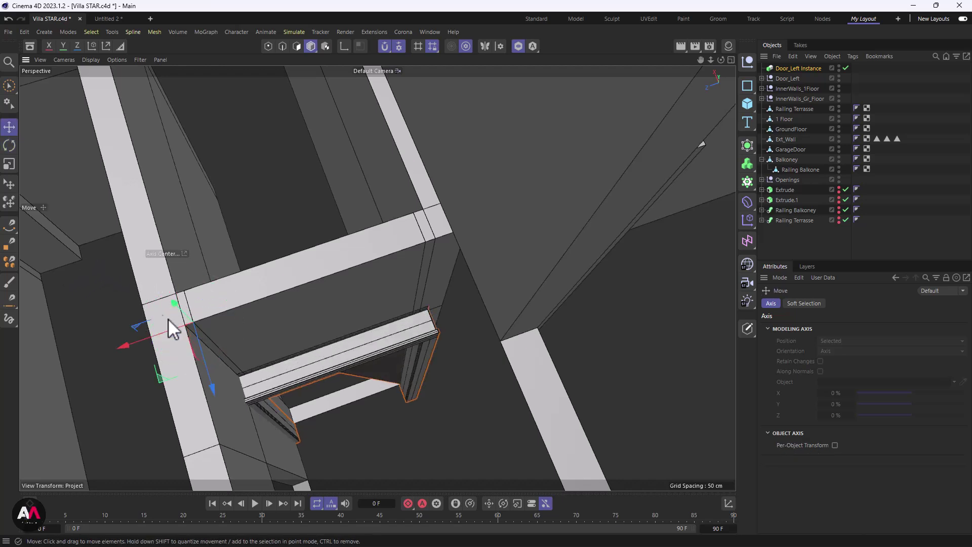
left_click_drag(208, 370, 205, 335)
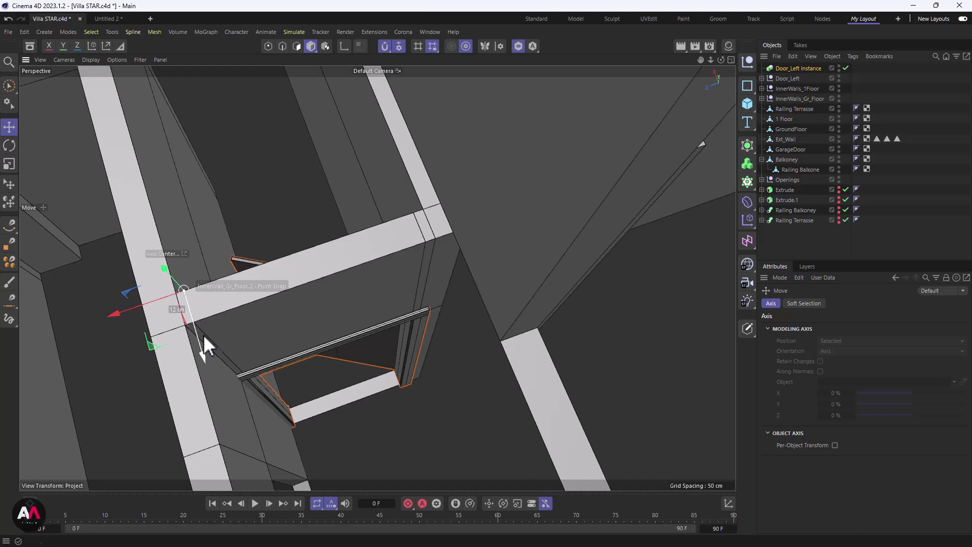
- Duplicate the original Door_Left group and place the copy at the neighbouring inner wall corner
scroll(371, 310, "up", 3)
left_click_drag(388, 289, 424, 313, "alt")
left_click_drag(265, 260, 403, 226, "alt")
right_click_drag(398, 229, 264, 294, "alt")
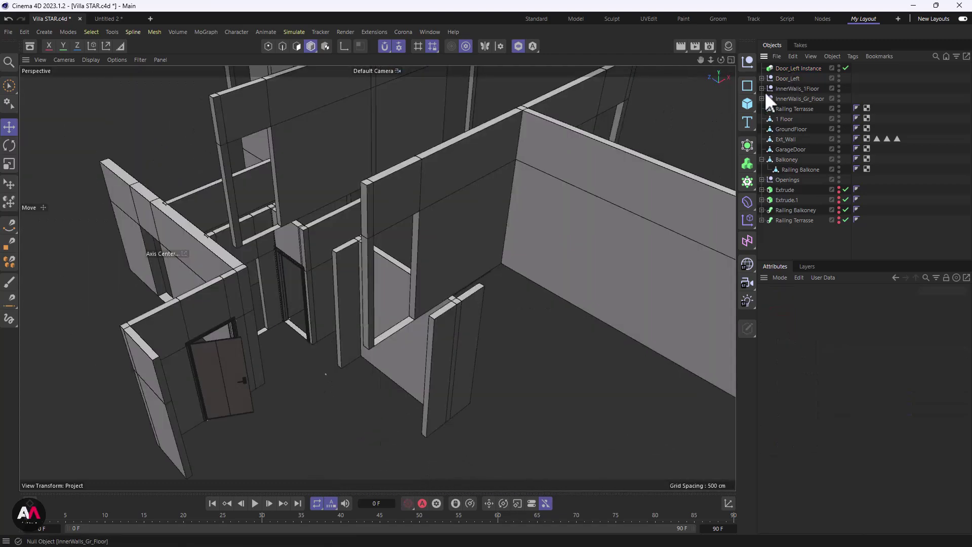
left_click(786, 78)
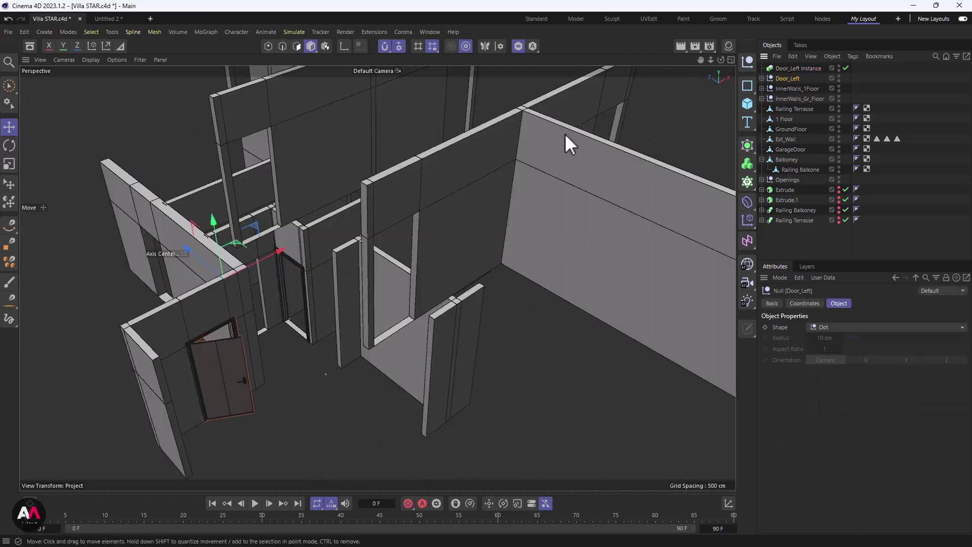
left_click_drag(350, 205, 293, 210, "alt")
left_click_drag(232, 273, 466, 283, "alt")
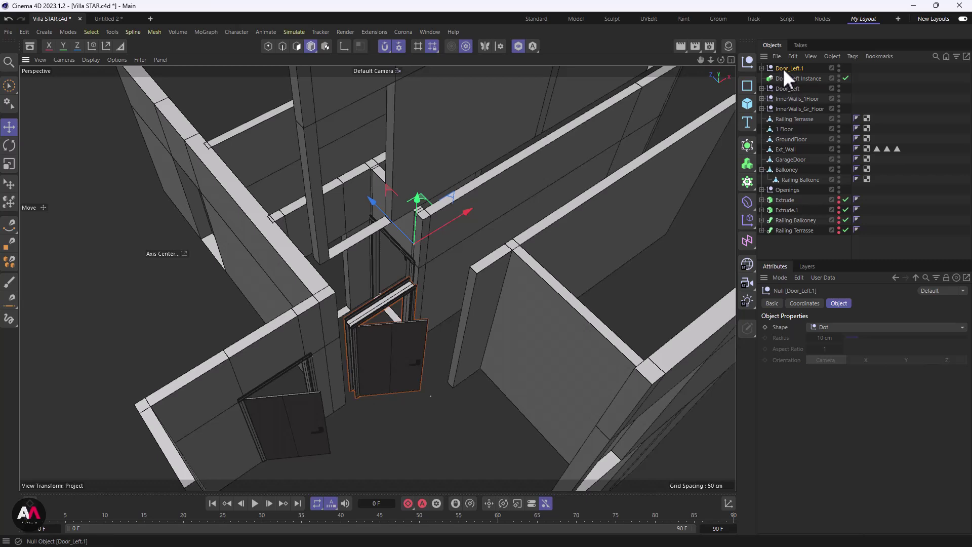
- Rename the duplicated door group as Door_Right
double_click(797, 67)
left_click_drag(793, 69, 815, 69)
type("Right")
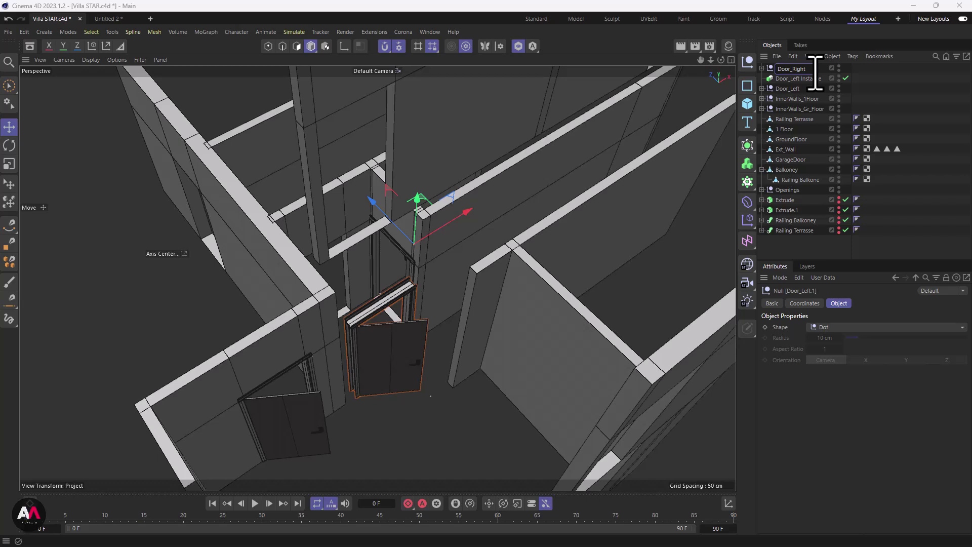
key("Return")
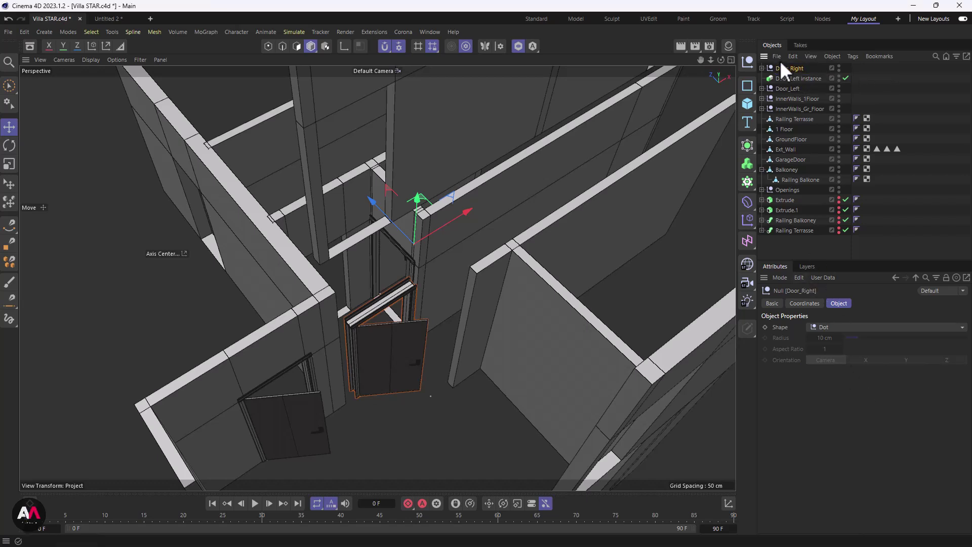
- Disable the Left Side opening option on the Door - Modern object inside Door_Right
left_click(762, 69)
left_click(800, 79)
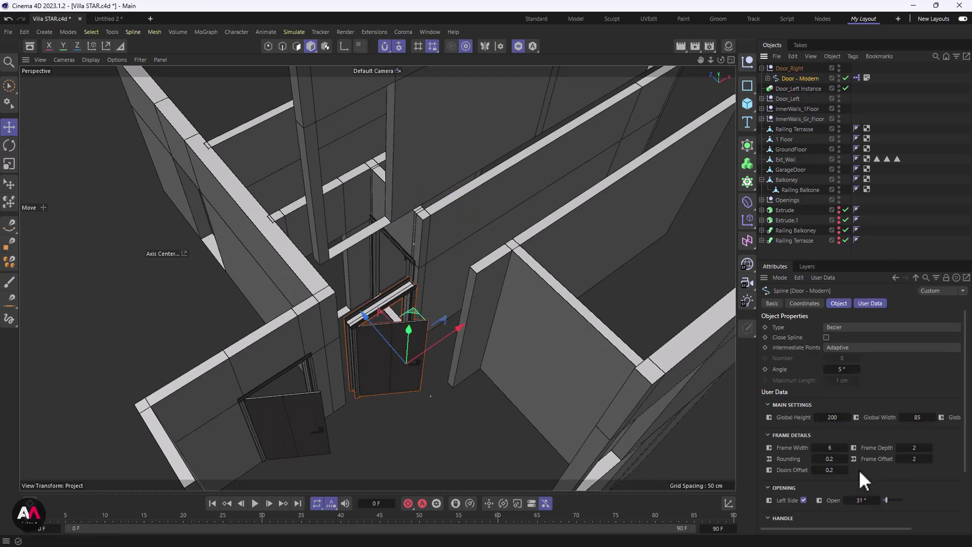
left_click(802, 499)
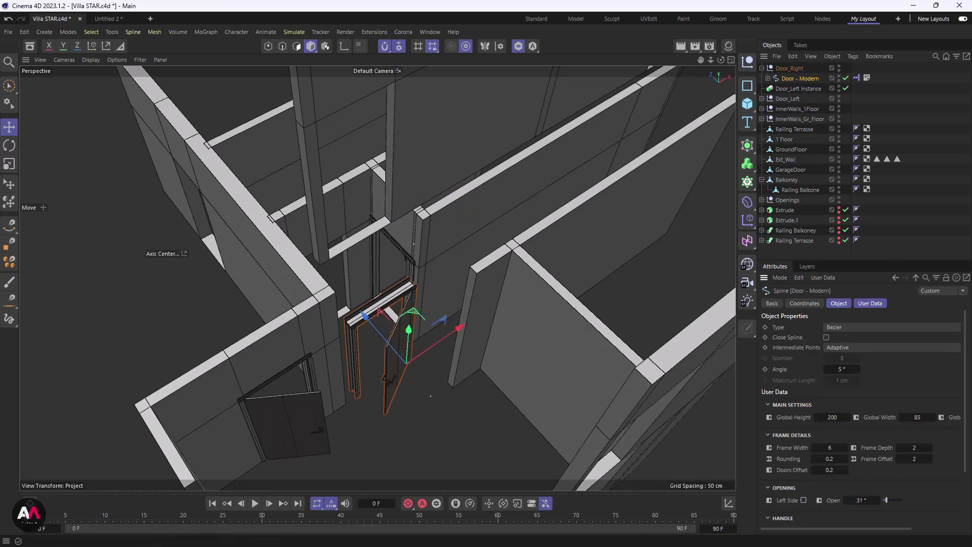
left_click_drag(503, 273, 751, 81, "alt")
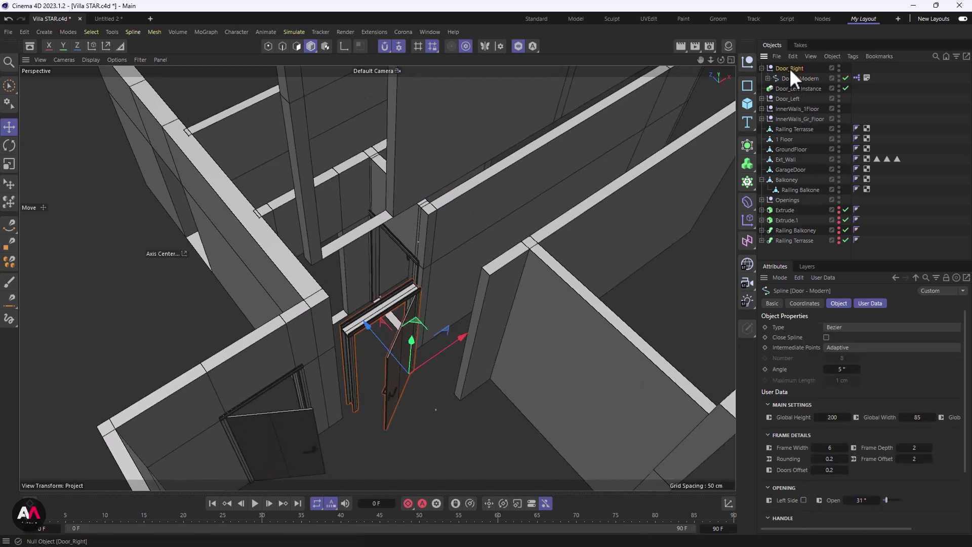
- Move the whole Door_Right group to the inner wall's end corner and rotate it about its vertical axis to fit the doorway
left_click(789, 68)
left_click(761, 69)
left_click_drag(460, 245, 332, 189, "alt")
left_click_drag(369, 93, 509, 353, "alt")
key("r")
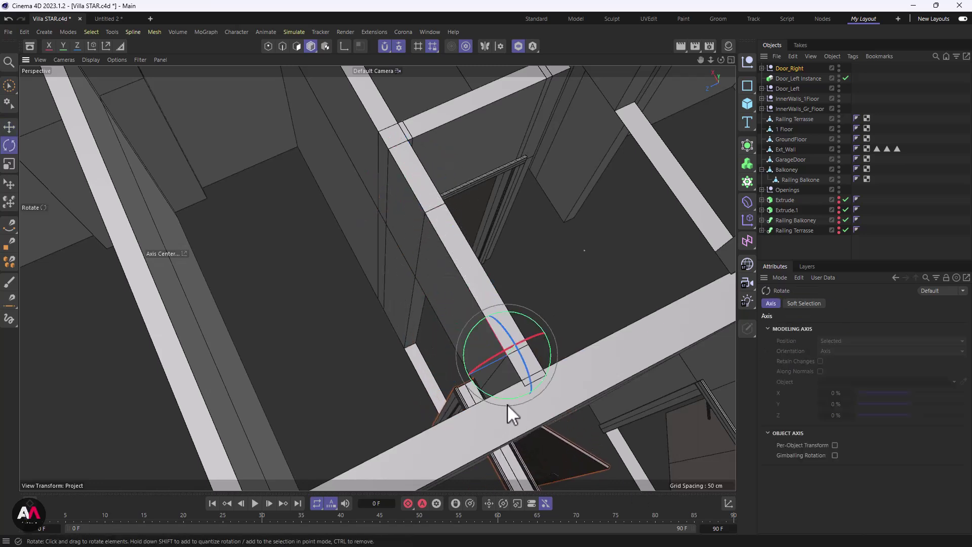
left_click_drag(508, 399, 510, 211)
left_click_drag(409, 305, 478, 268, "alt")
left_click_drag(500, 230, 473, 240, "alt")
- Set the Open angle of Door_Right's Door - Modern object to 0°
left_click(791, 69)
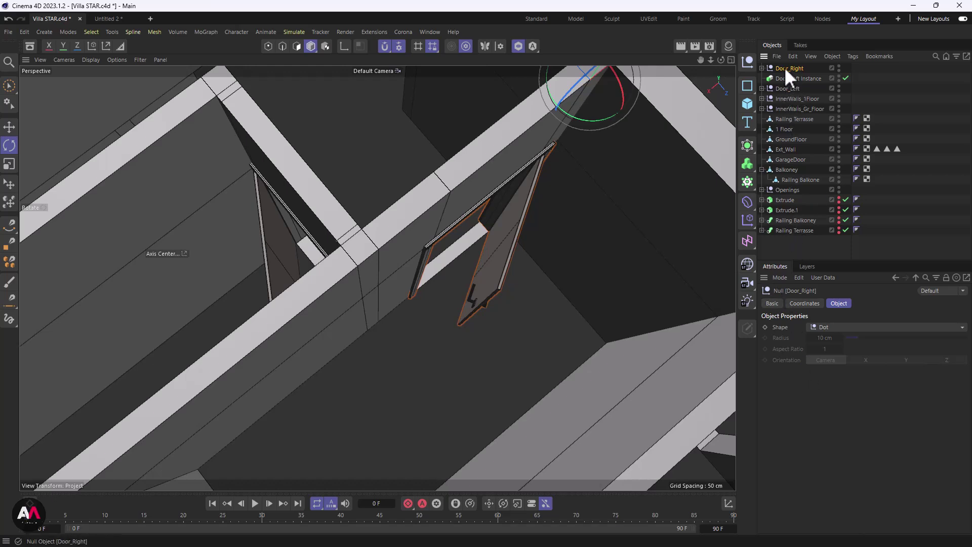
left_click(762, 68)
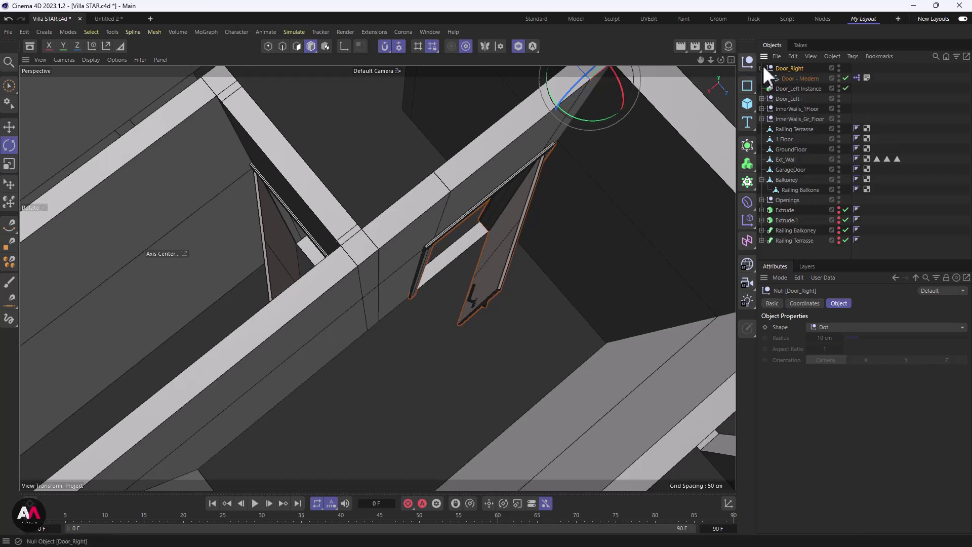
left_click(788, 77)
left_click(860, 500)
type("0")
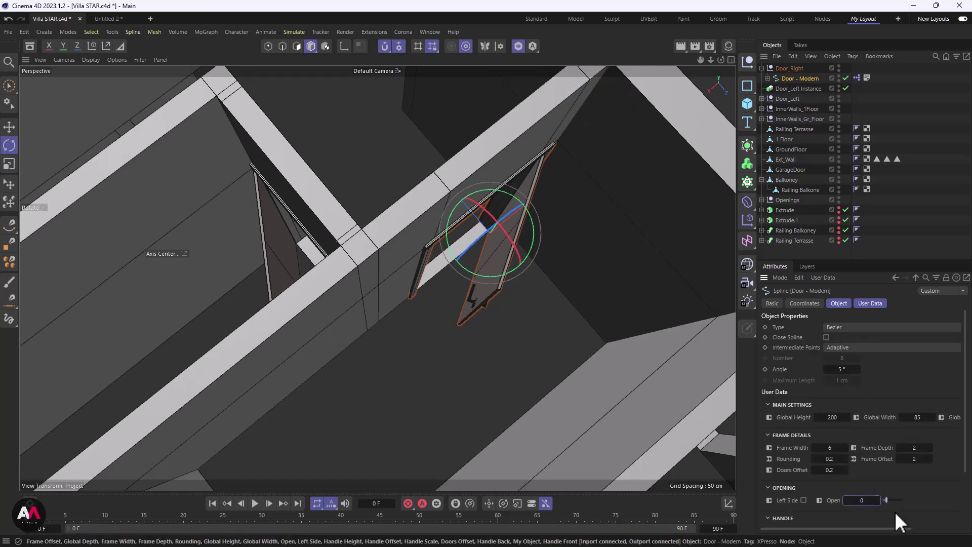
key("Return")
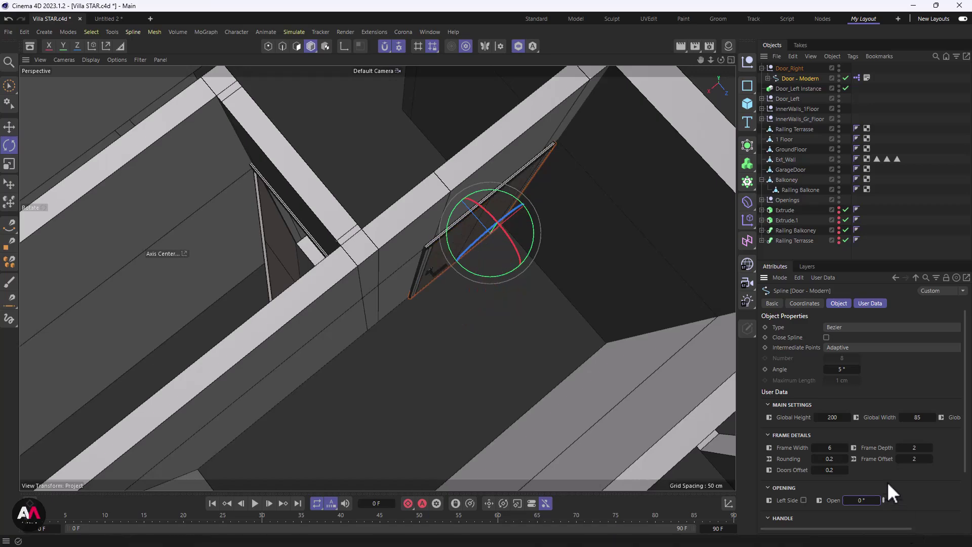
- Create an Instance object from the Door_Right group
scroll(599, 319, "down", 4)
left_click_drag(563, 329, 503, 306, "alt")
scroll(497, 283, "down", 5)
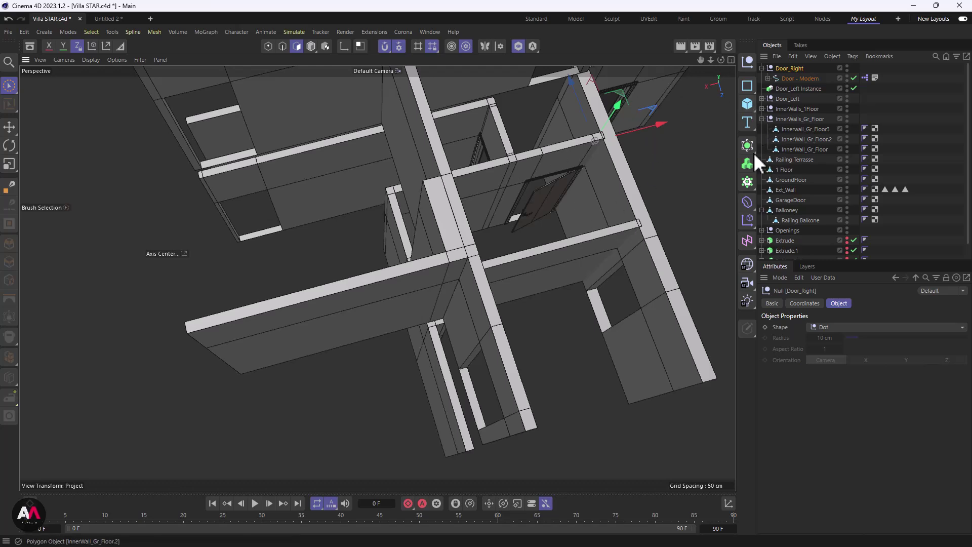
middle_click_drag(609, 159, 601, 170, "alt")
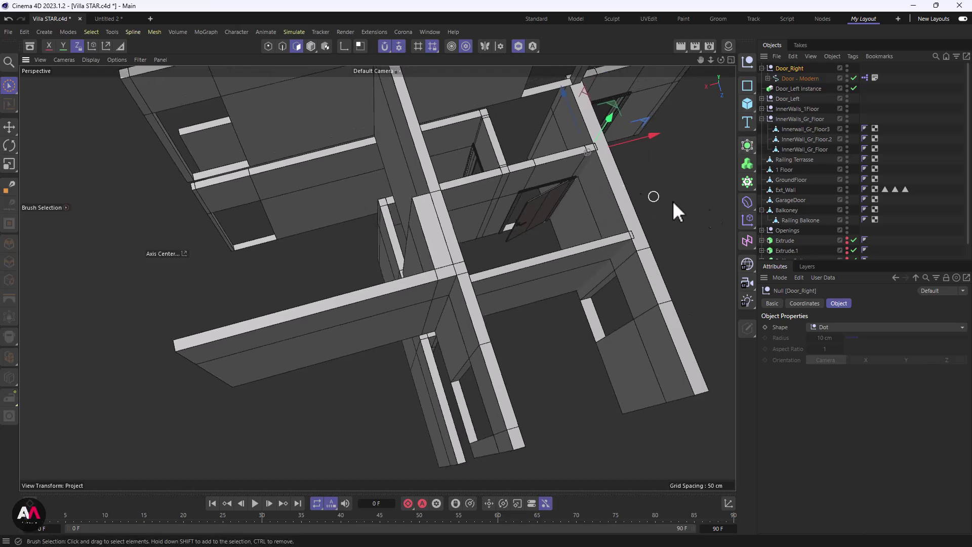
left_click(748, 142)
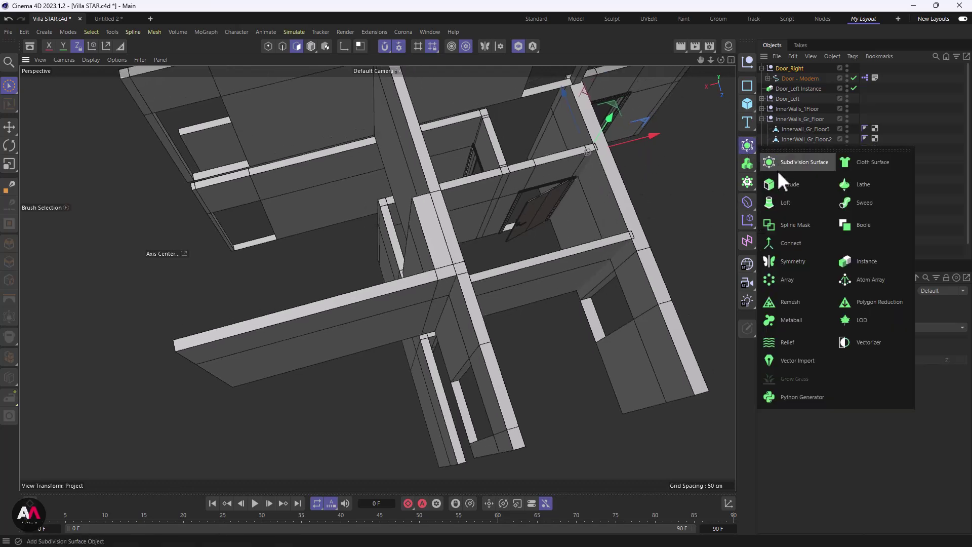
left_click(866, 261)
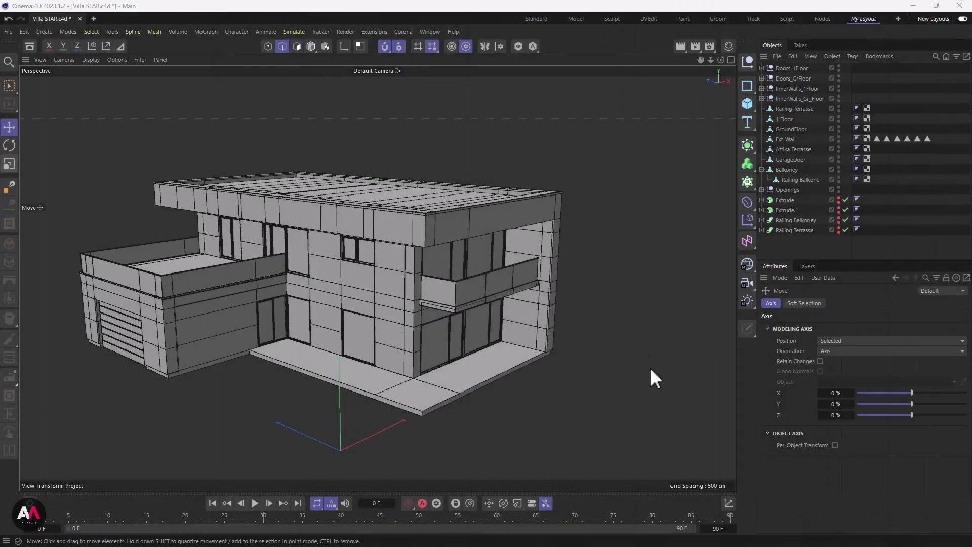
- Select Ext_Wall and recall the polygons stored in its Grey Fassade selection tag
left_click_drag(443, 236, 433, 271, "alt")
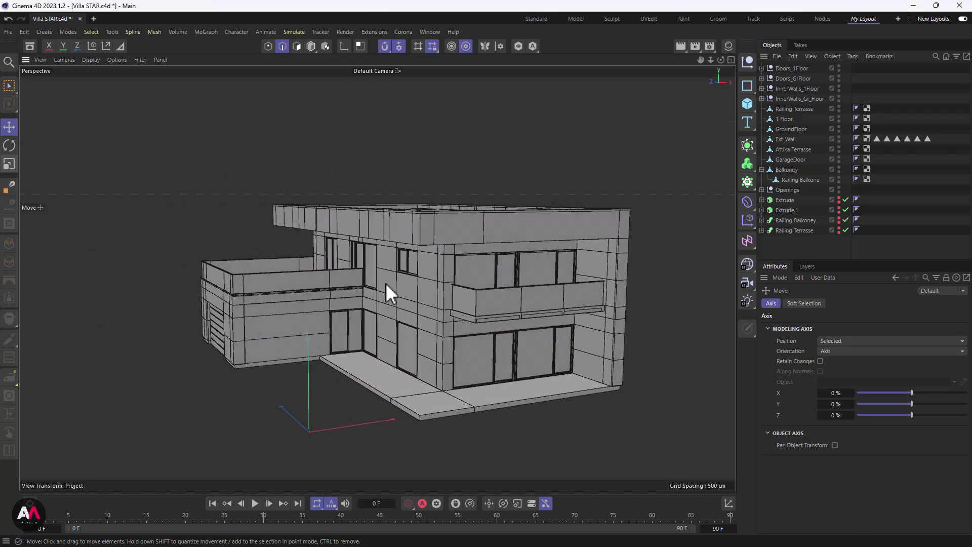
scroll(510, 238, "up", 5)
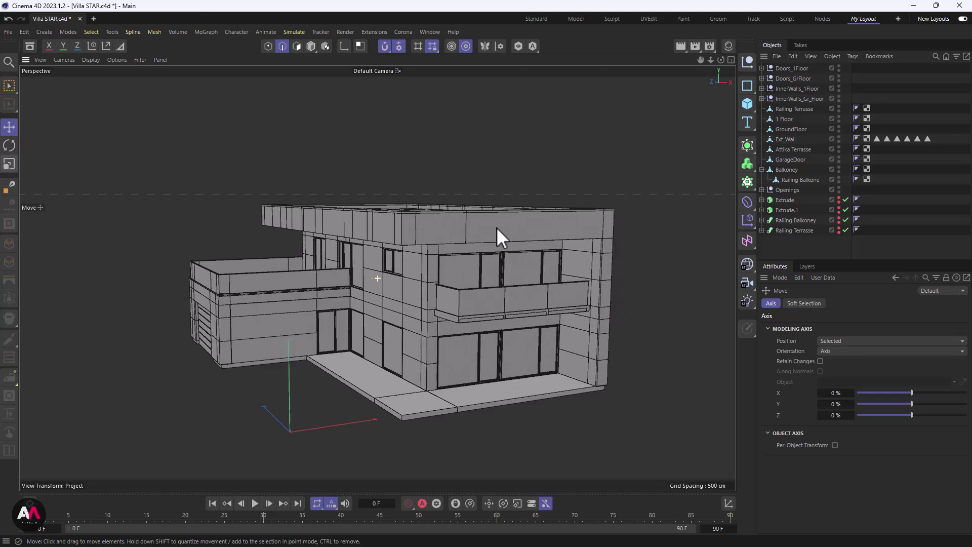
scroll(469, 254, "down", 6)
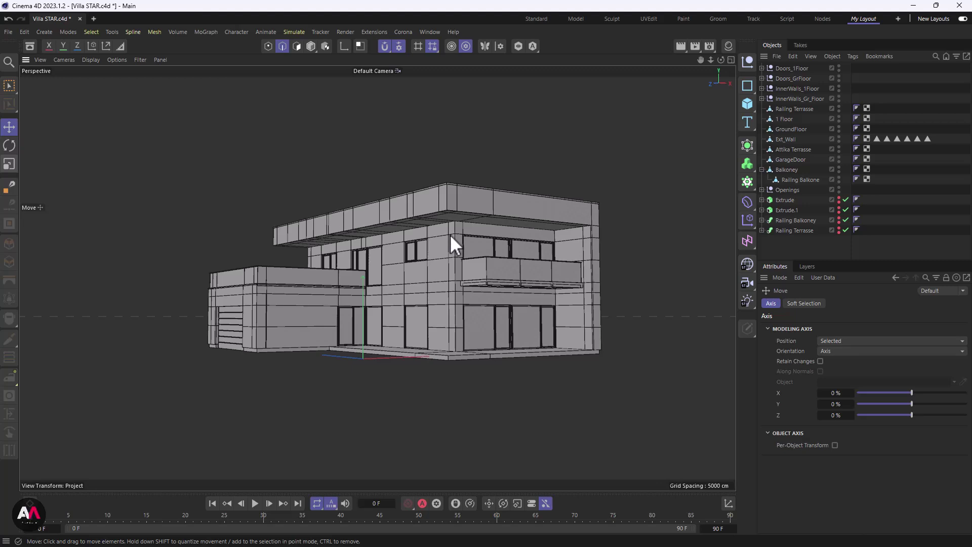
scroll(451, 235, "up", 3)
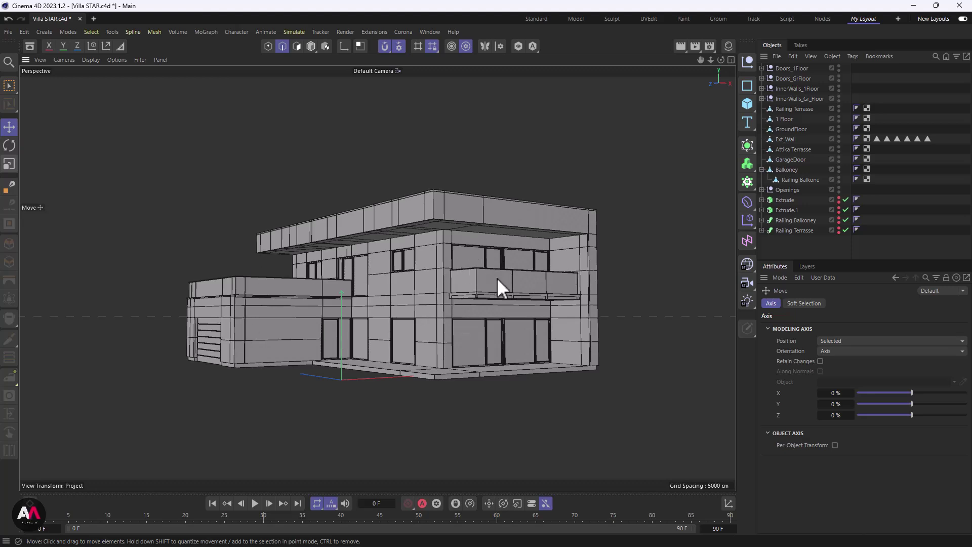
left_click(788, 137)
left_click_drag(508, 235, 462, 272, "alt")
scroll(506, 268, "up", 3)
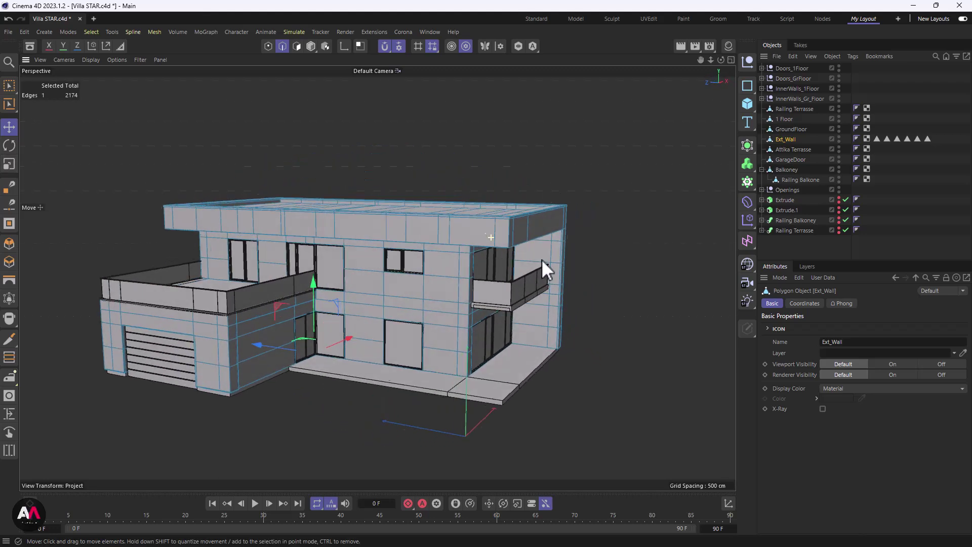
left_click_drag(542, 263, 501, 241, "alt")
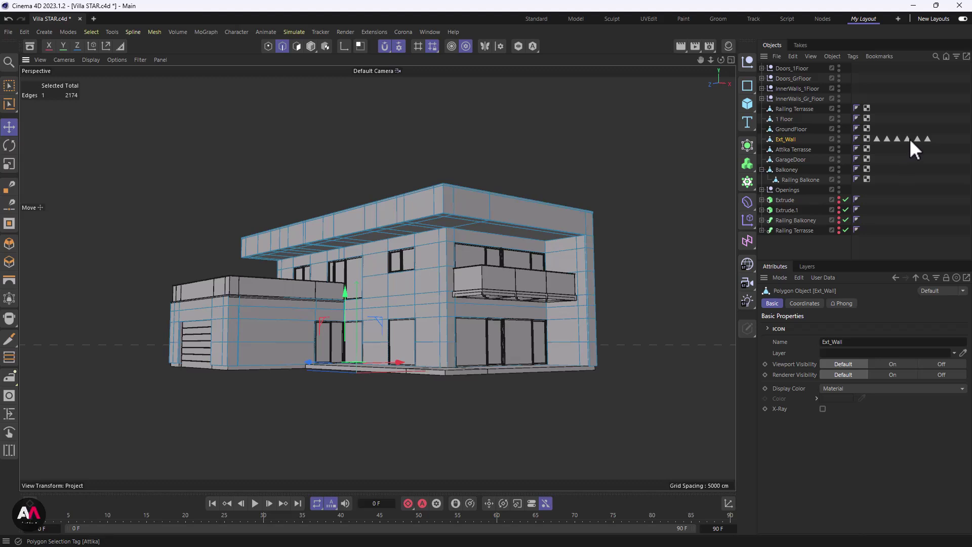
left_click(876, 139)
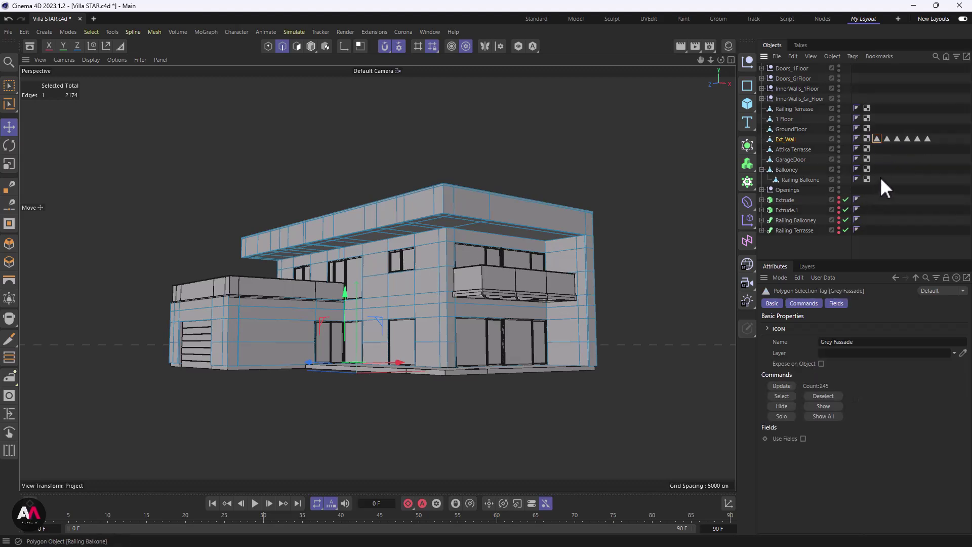
double_click(877, 139)
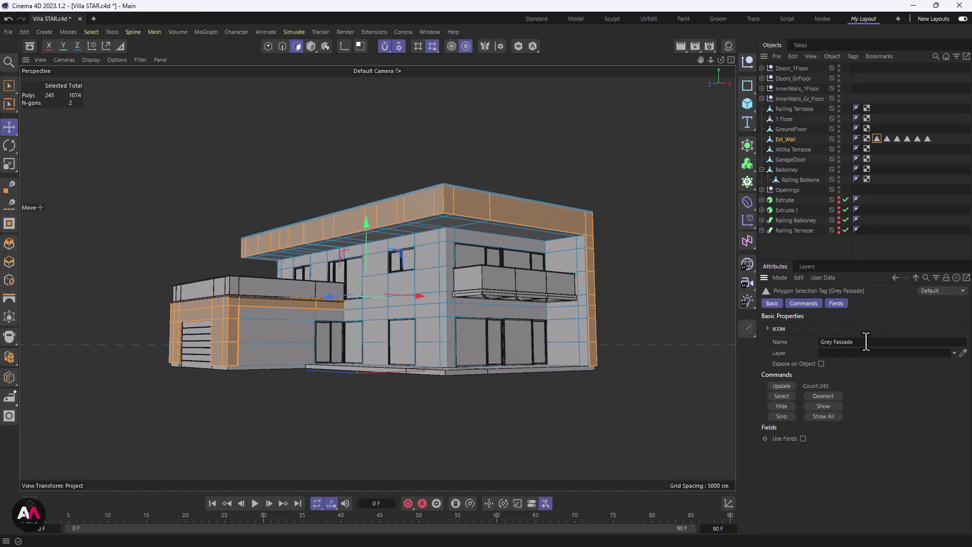
- Inspect the Grey Fassade polygon selection around the villa's front, side and rear walls
left_click_drag(499, 239, 332, 230, "alt")
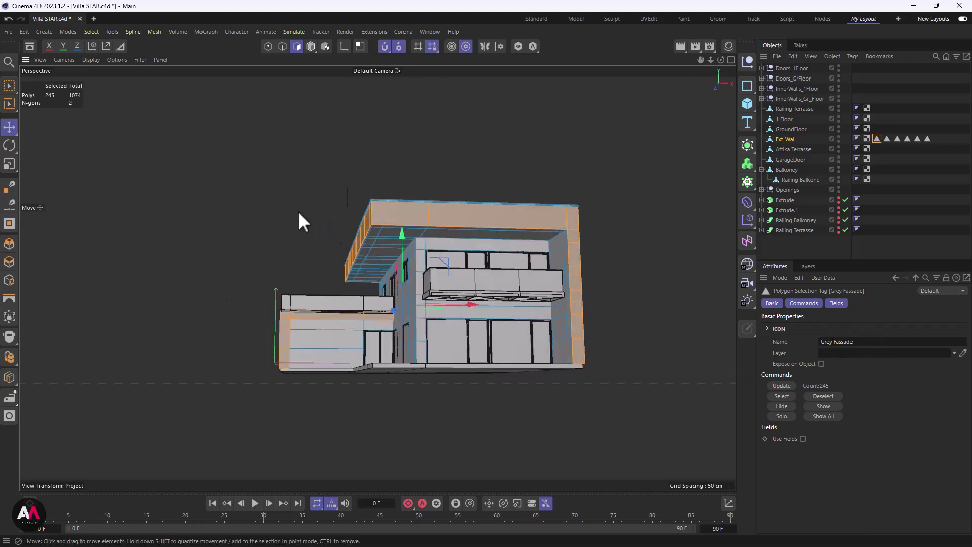
left_click_drag(357, 296, 661, 317, "alt")
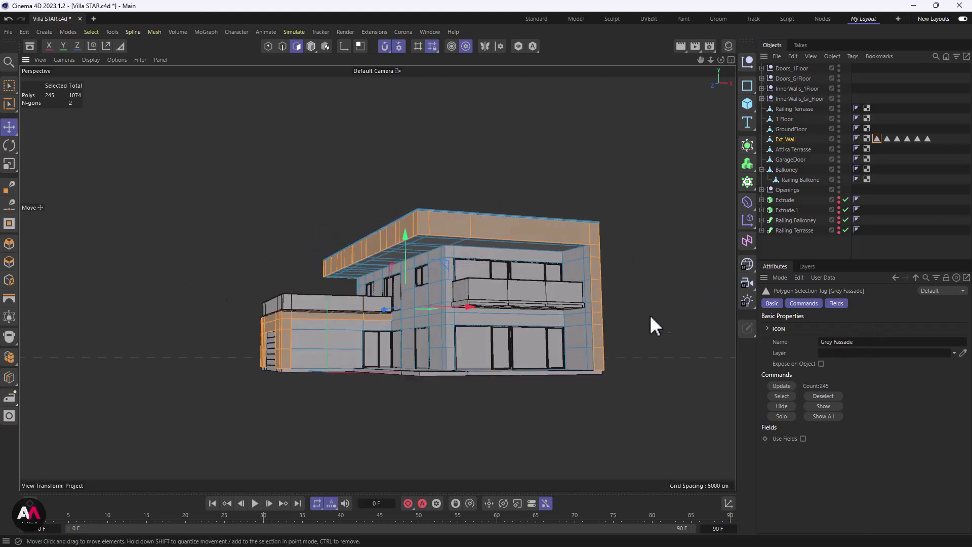
left_click_drag(618, 287, 341, 332, "alt")
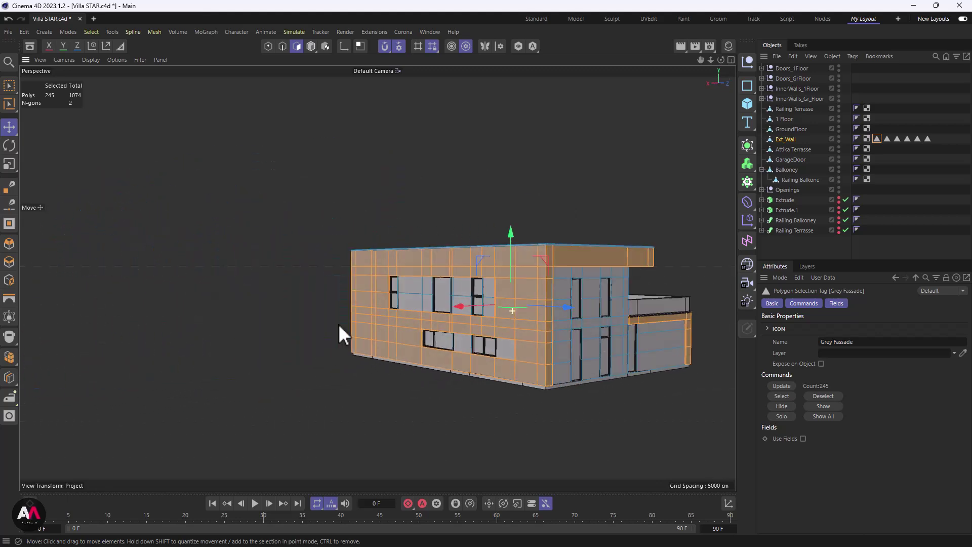
left_click_drag(673, 337, 601, 324, "alt")
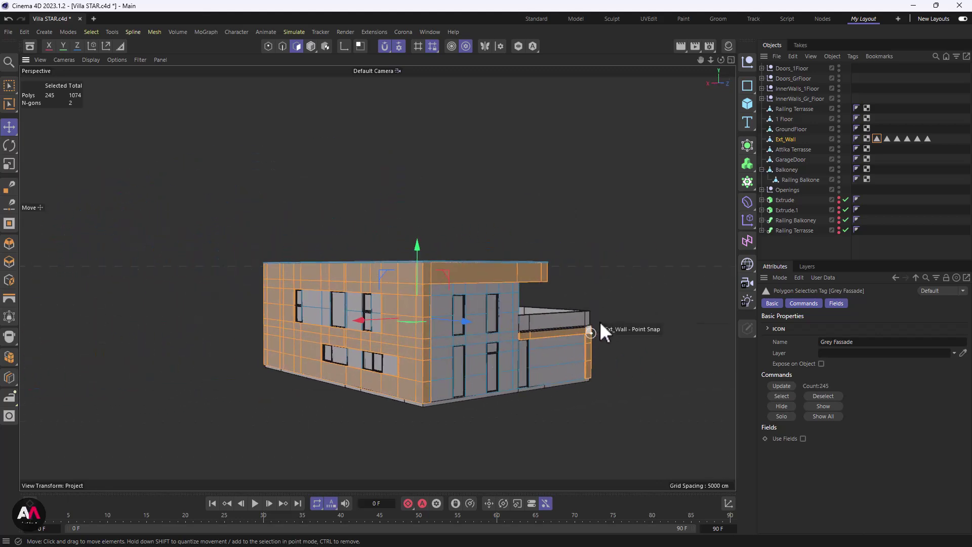
- Recall the polygons of Ext_Wall's White Cieling Out selection tag and inspect them beneath the roof overhang
left_click(886, 138)
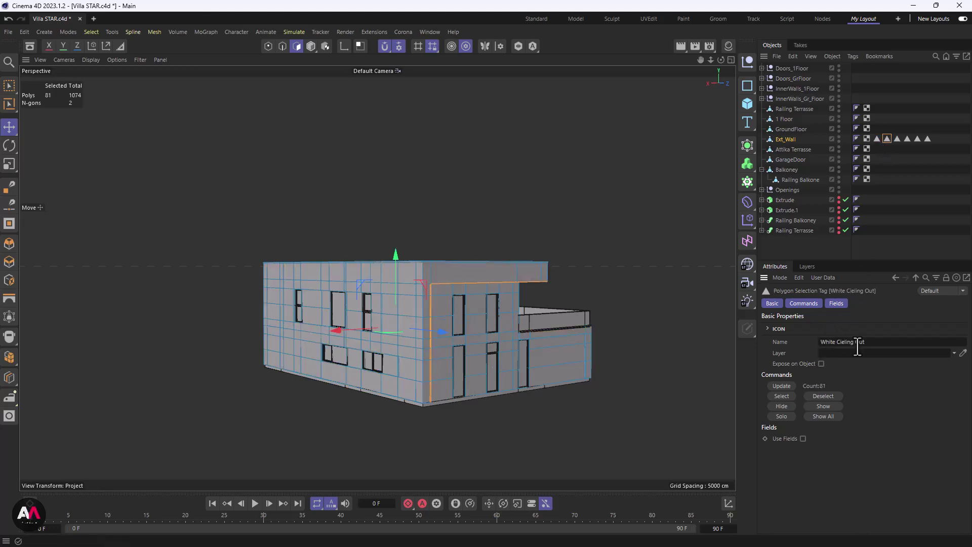
scroll(528, 287, "up", 5)
left_click_drag(528, 288, 563, 283, "alt")
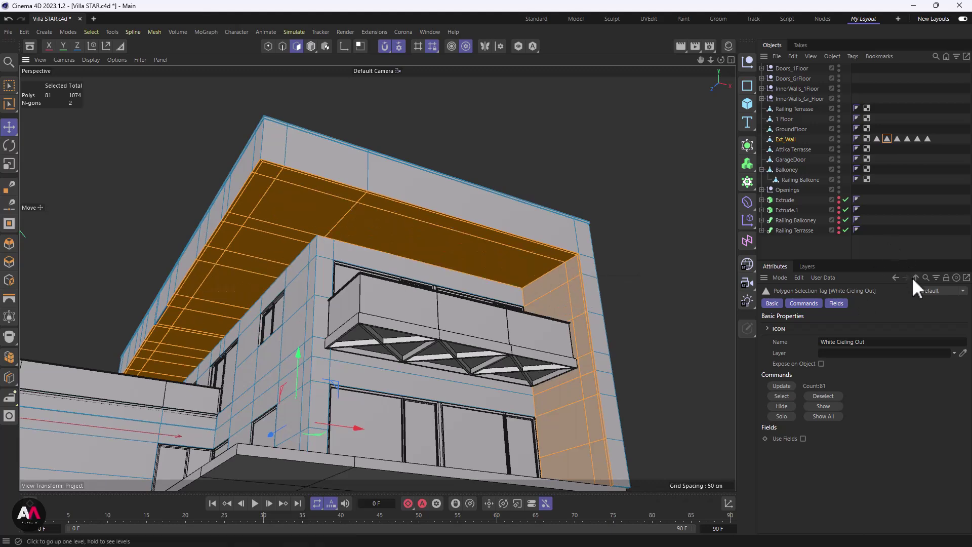
- Recall the polygons of Ext_Wall's Brick Mat selection tag and inspect them on the recessed facades and garage side
left_click(897, 138)
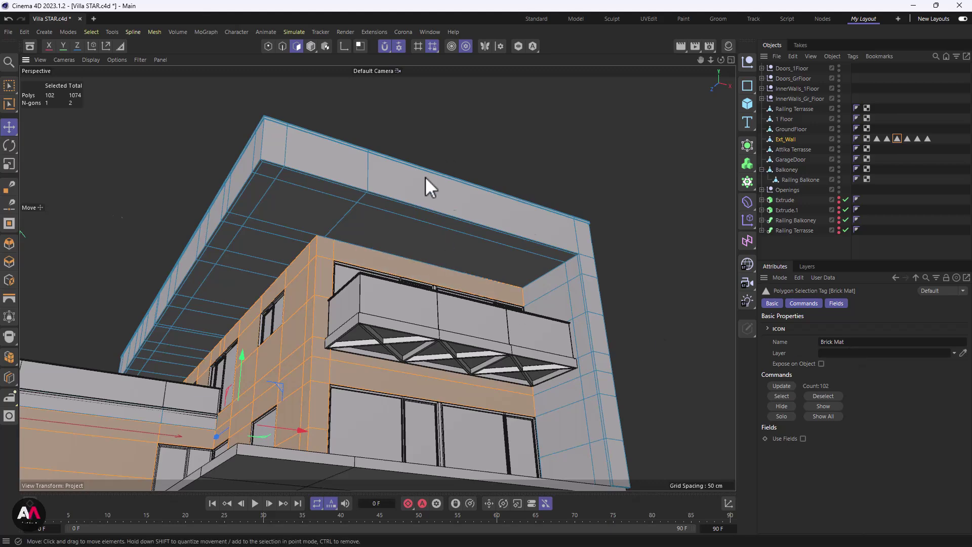
scroll(439, 158, "down", 5)
left_click_drag(384, 251, 360, 238, "alt")
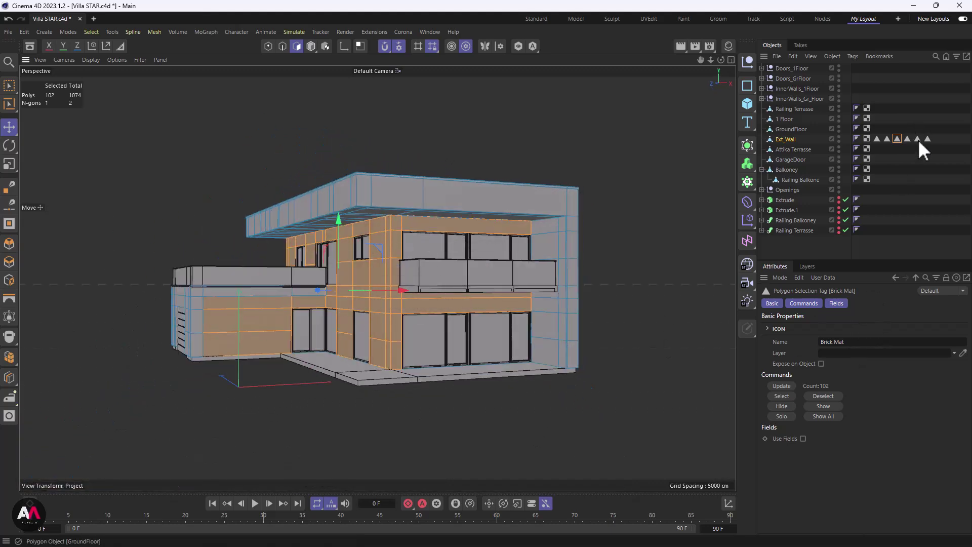
left_click_drag(371, 233, 427, 252, "alt")
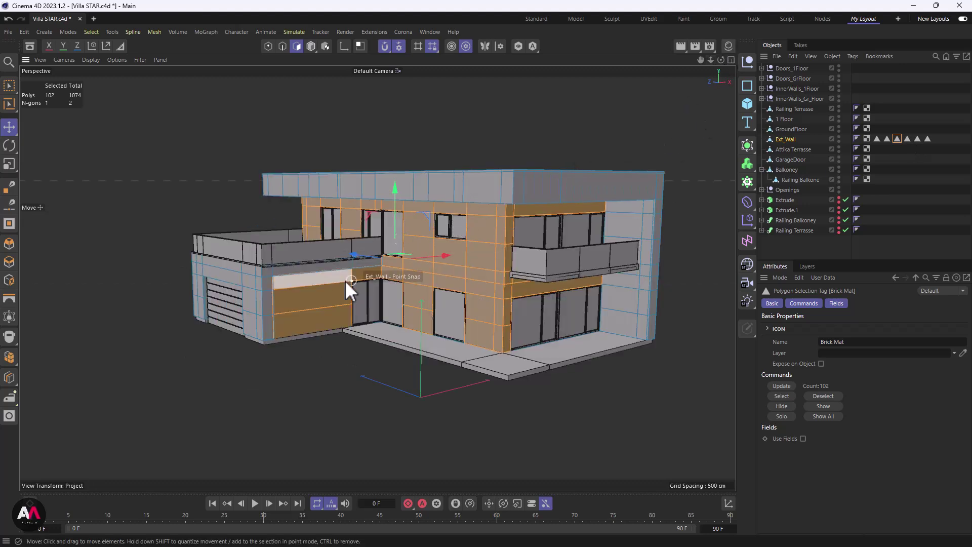
- Create a new standard material with Reflectance turned off and a Checkerboard surface shader as its Color texture
left_click(728, 46)
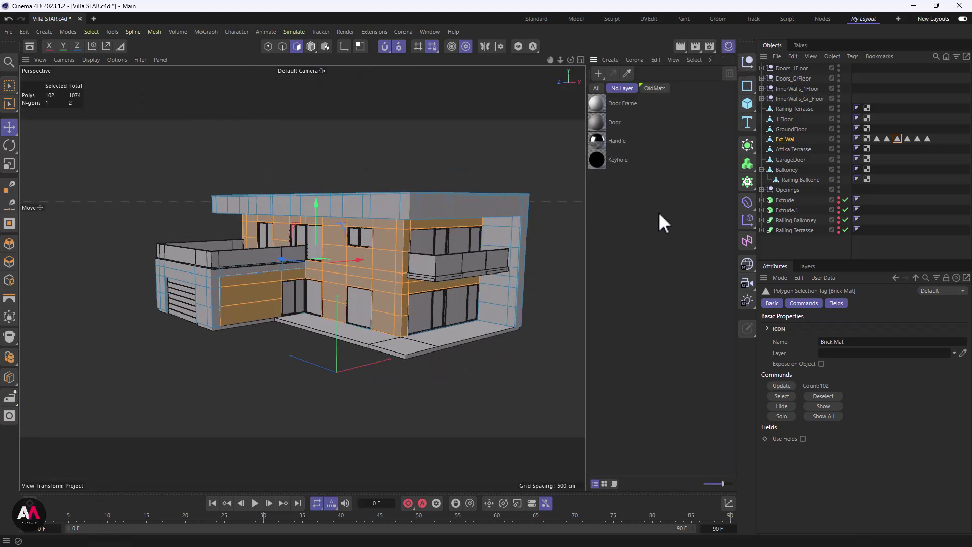
double_click(632, 225)
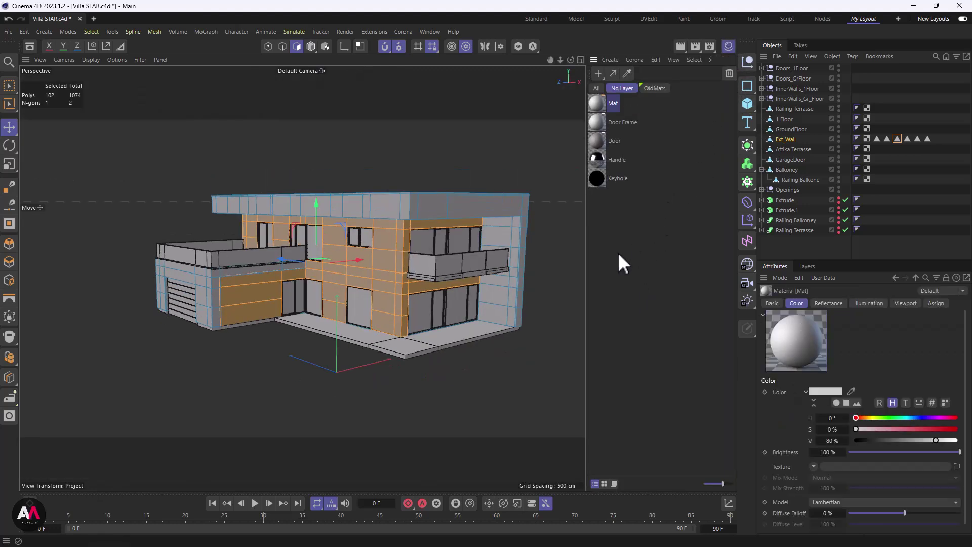
double_click(595, 101)
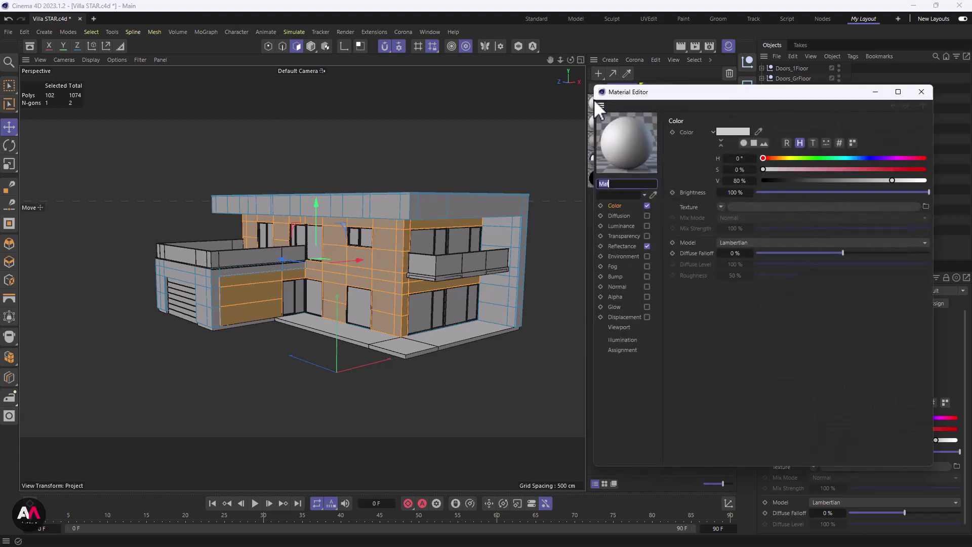
left_click(647, 246)
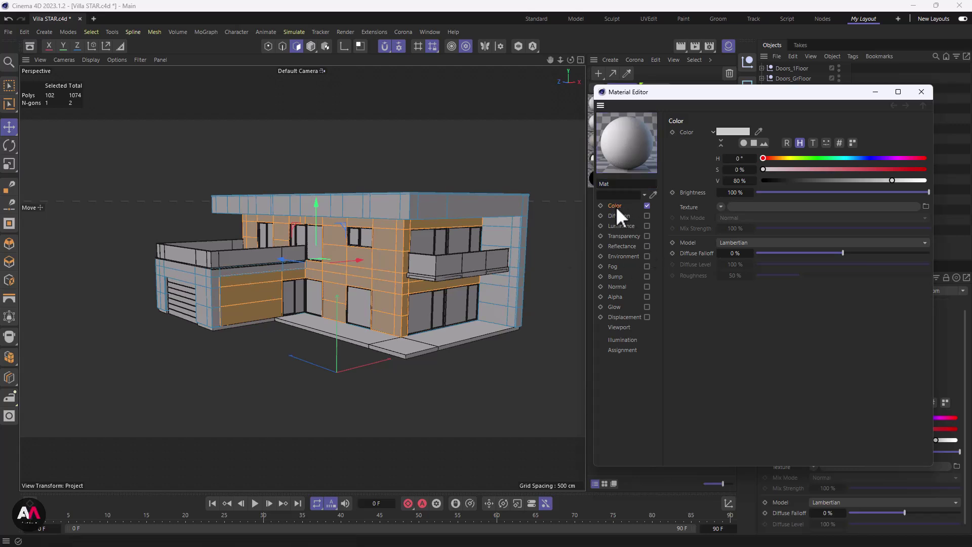
left_click(720, 207)
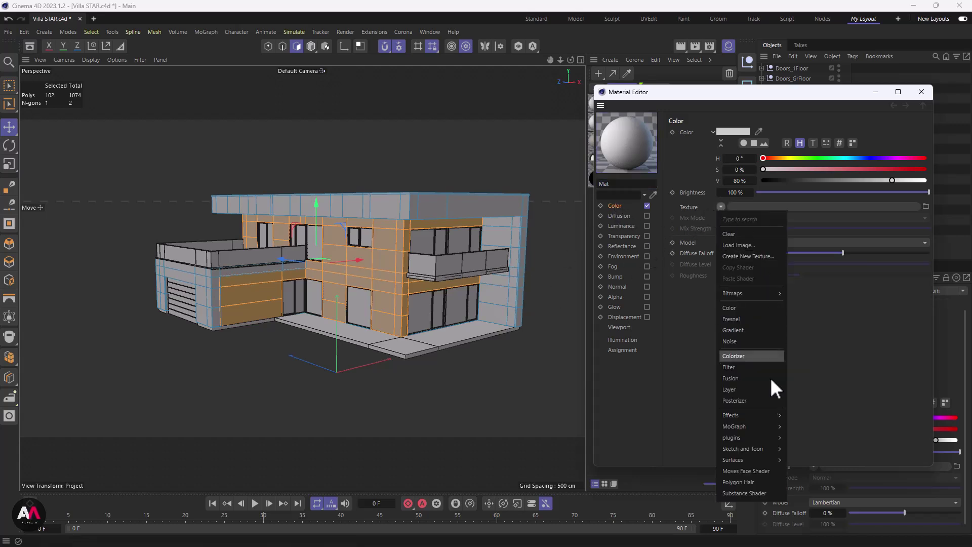
mouse_move(731, 459)
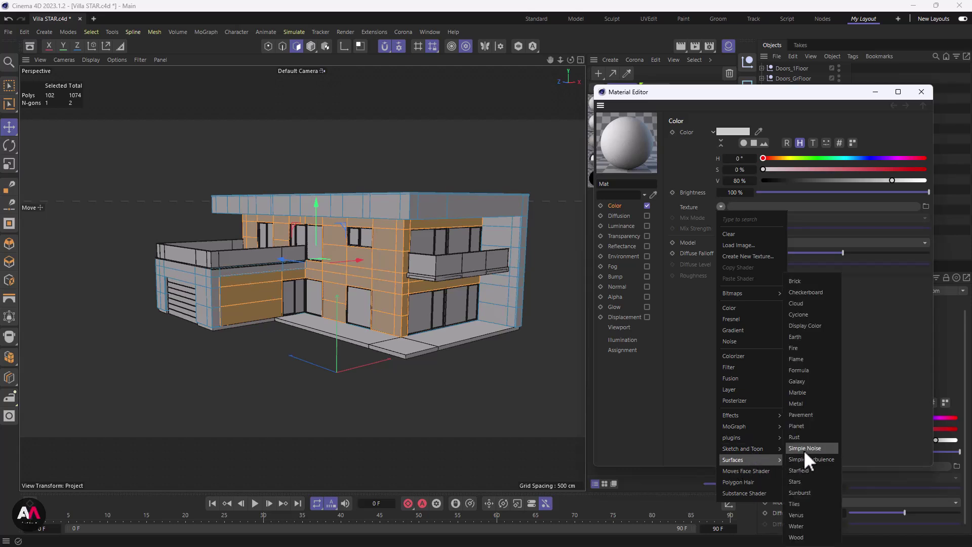
left_click(819, 293)
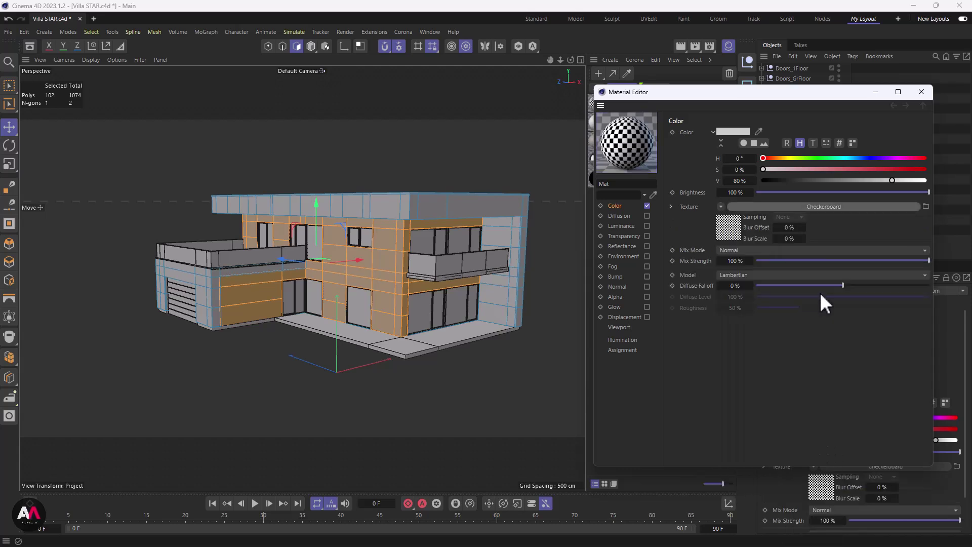
left_click(922, 92)
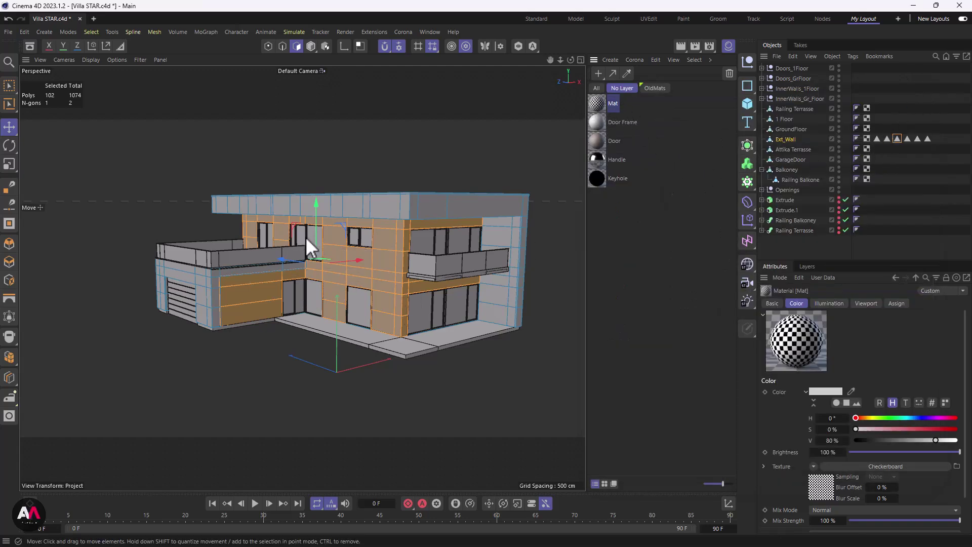
- Recall the Grey Fassade polygons on Ext_Wall and assign the checkerboard material Mat to that selection
scroll(310, 236, "up", 4)
left_click(876, 139)
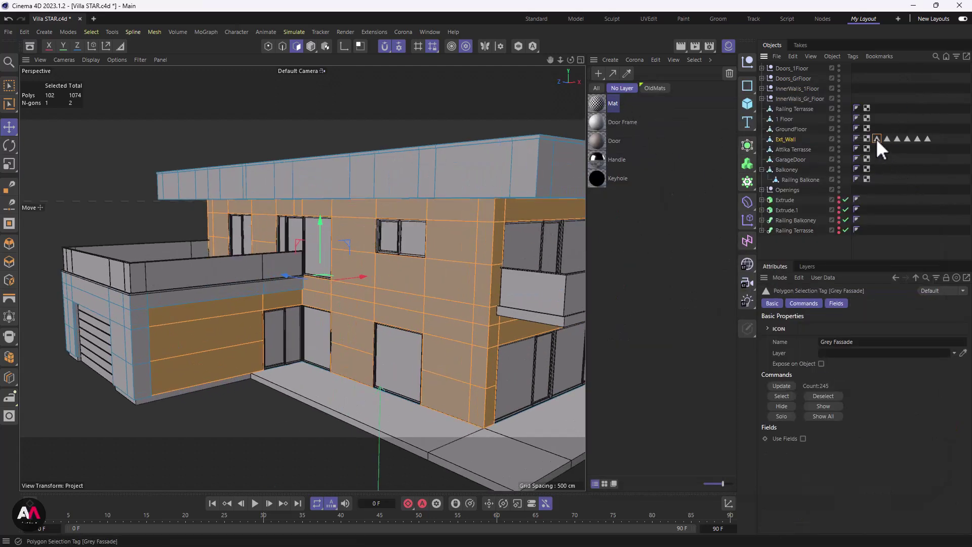
double_click(876, 138)
scroll(308, 254, "down", 5)
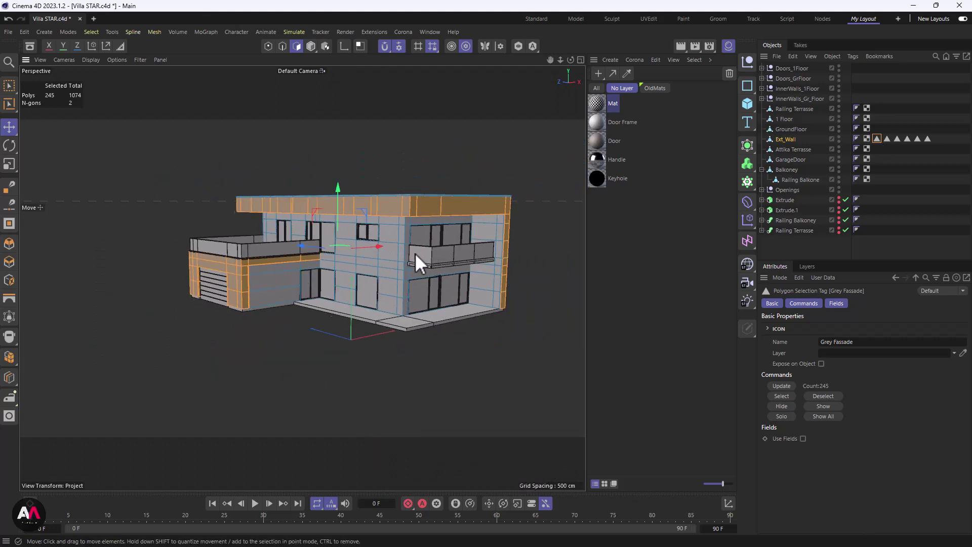
middle_click_drag(467, 229, 437, 250, "alt")
scroll(445, 246, "up", 2)
left_click_drag(456, 240, 353, 236, "alt")
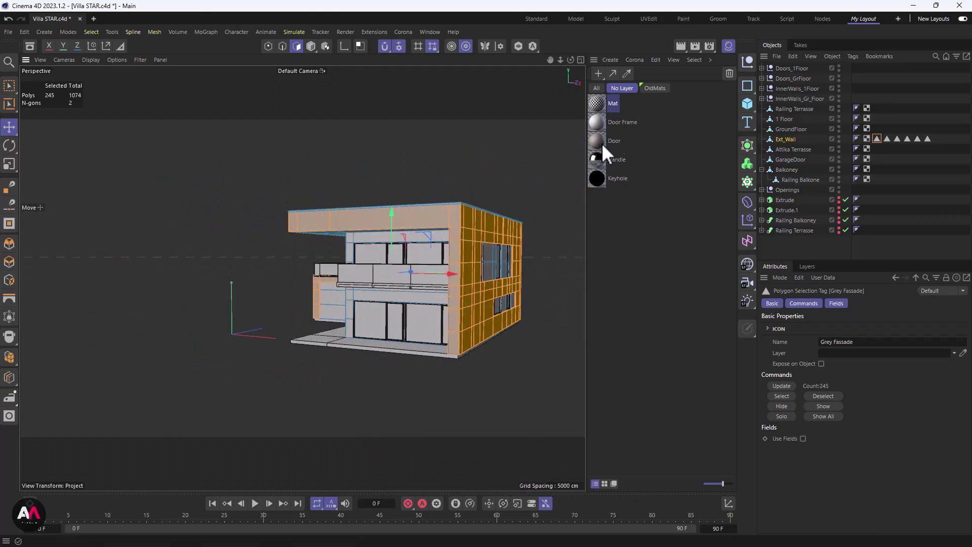
left_click_drag(597, 99, 478, 297)
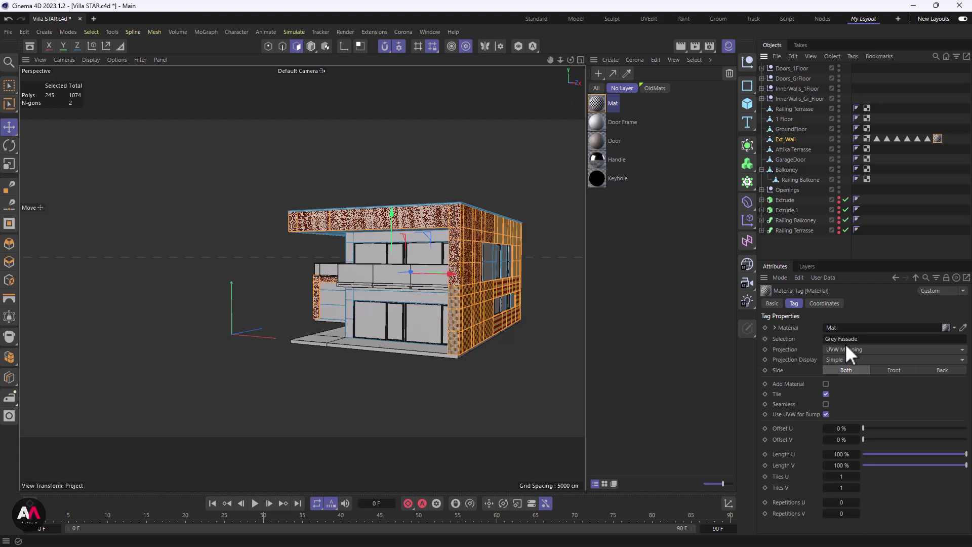
- Move Ext_Wall's checkerboard material tag directly in front of its Grey Fassade selection tag
left_click(877, 138)
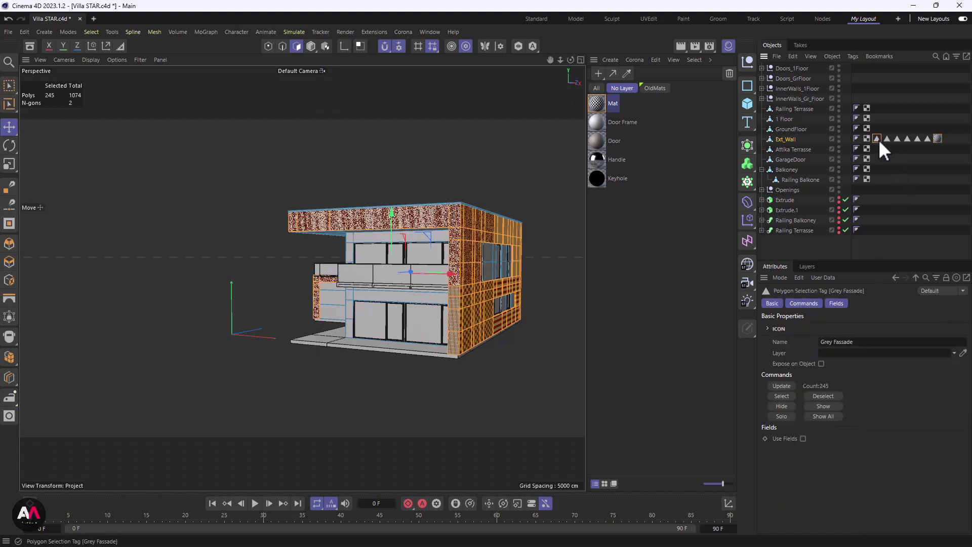
left_click(937, 138)
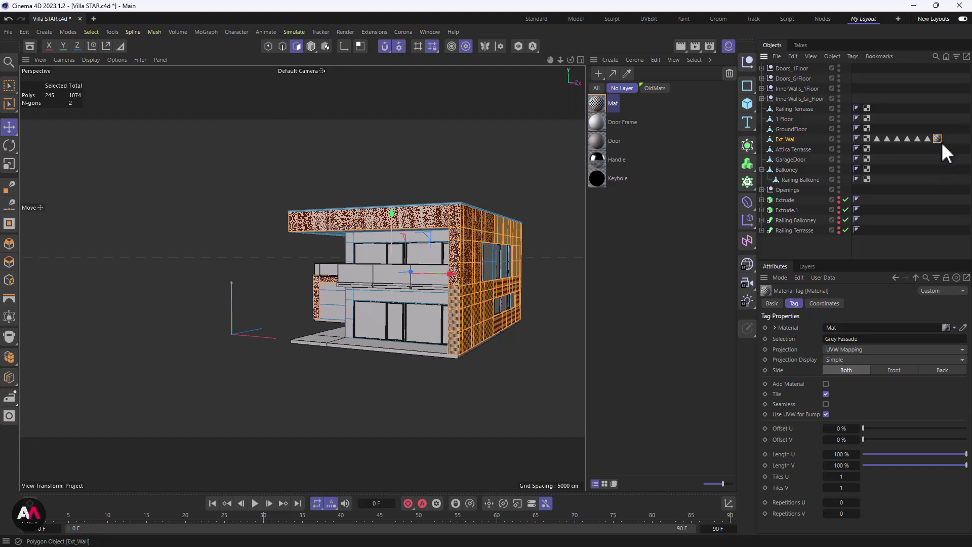
mouse_move(937, 138)
left_mouse_down()
mouse_move(885, 160)
mouse_move(876, 138)
left_mouse_up()
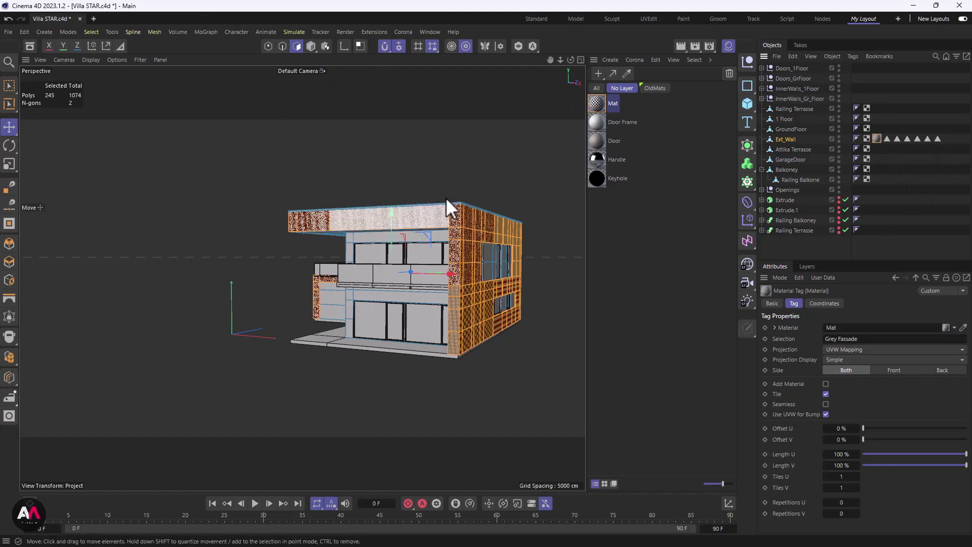
- Examine how the checkerboard texture is mapped across the grey facade's walls, corner edge, roof band and garage
right_click_drag(473, 184, 533, 159, "alt")
middle_click_drag(434, 305, 439, 155, "alt")
left_click_drag(411, 333, 422, 293, "alt")
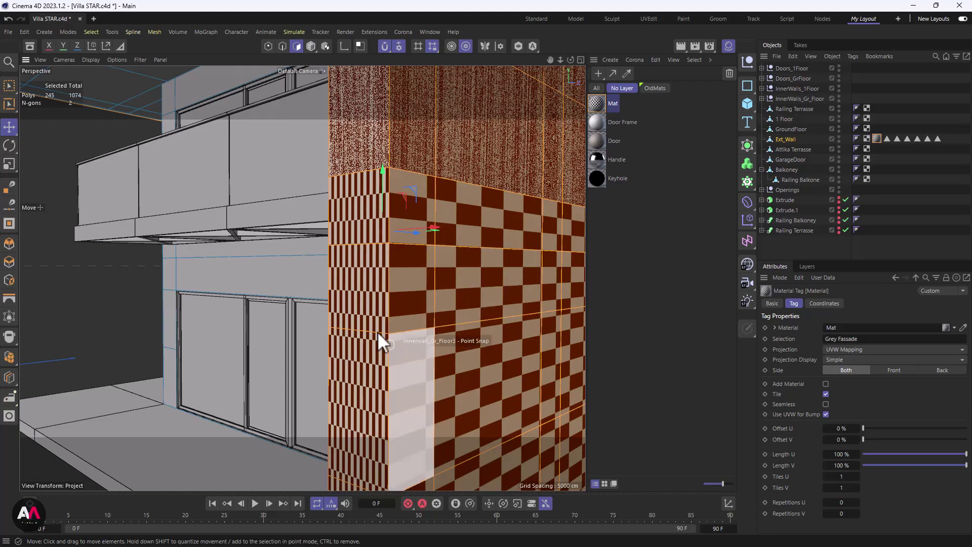
middle_click_drag(386, 327, 355, 448, "alt")
right_click_drag(394, 201, 205, 335, "alt")
left_click_drag(452, 233, 458, 231, "alt")
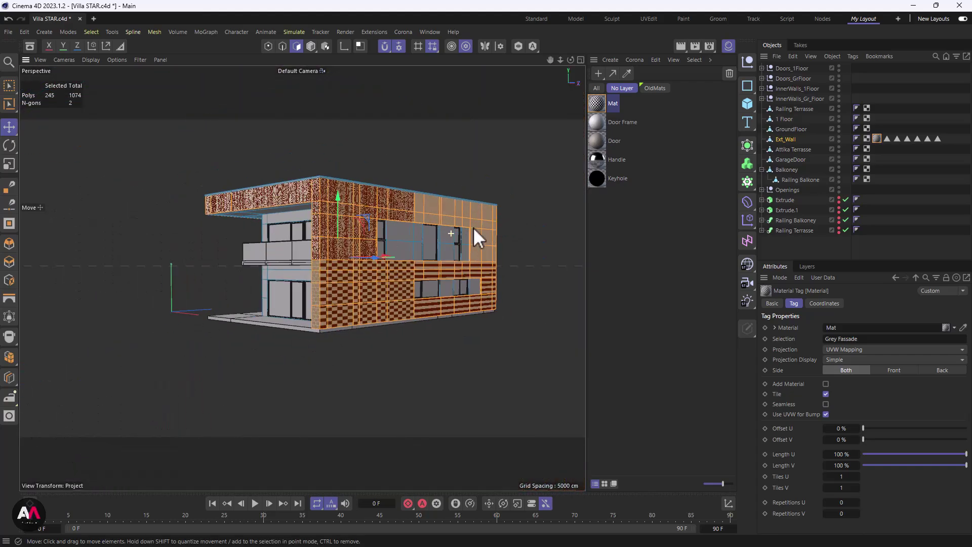
right_click_drag(457, 231, 475, 227, "alt")
left_click_drag(476, 227, 369, 251, "alt")
middle_click_drag(369, 251, 286, 267, "alt")
right_click_drag(433, 248, 456, 240, "alt")
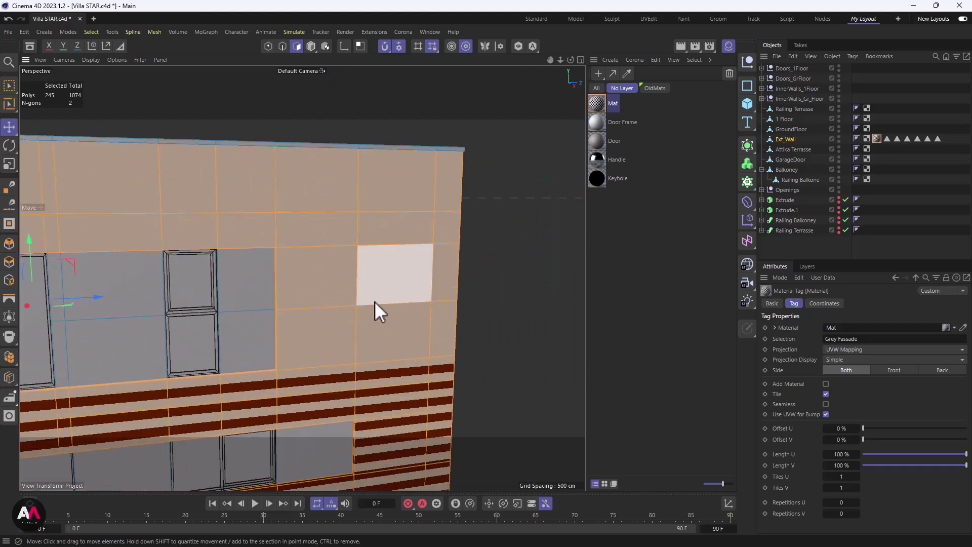
left_click_drag(376, 302, 325, 287, "alt")
left_click_drag(417, 238, 428, 321, "alt")
scroll(430, 318, "down", 3)
left_click_drag(240, 298, 392, 323, "alt")
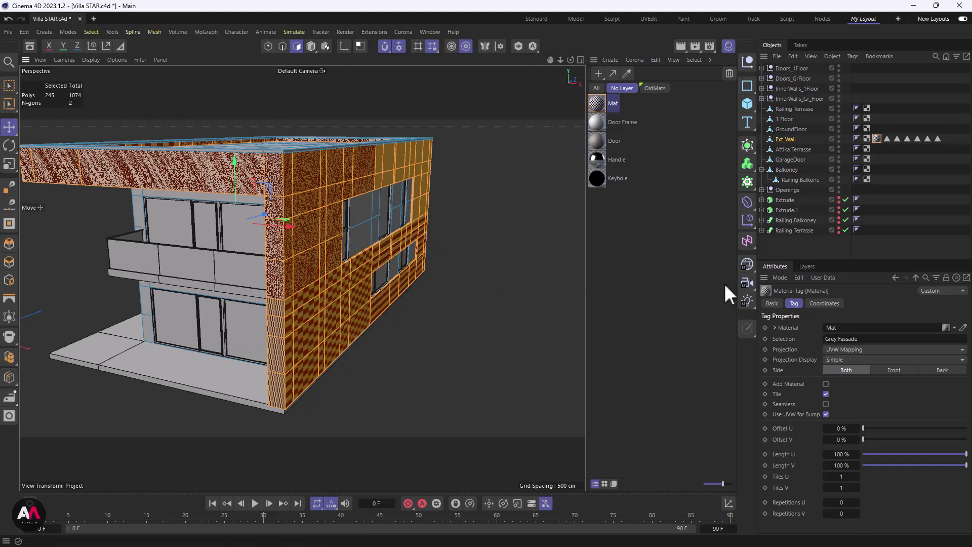
left_click_drag(310, 265, 244, 287, "alt")
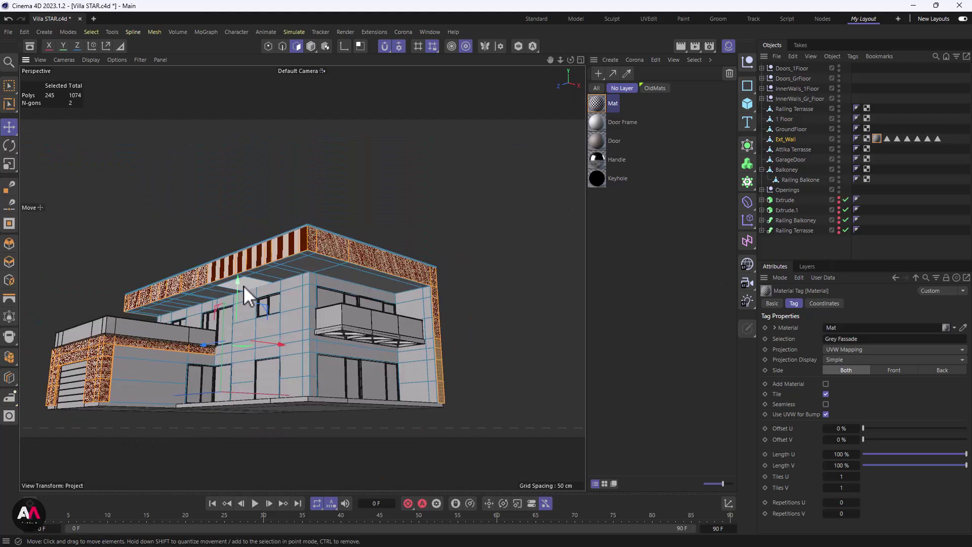
- Review Ext_Wall's UVW tag and its row of polygon selection tags
left_click(867, 139)
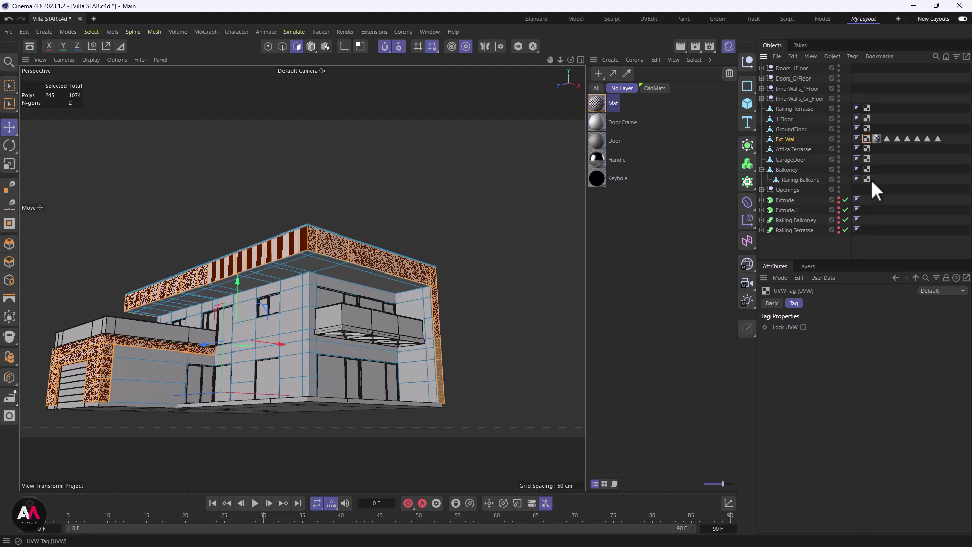
left_click(887, 138)
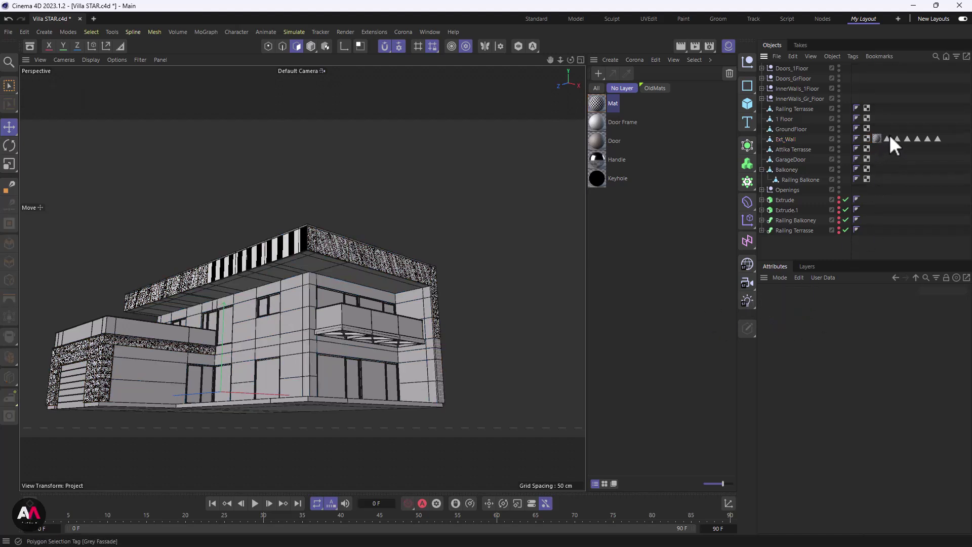
left_click(897, 138)
left_click(907, 138)
left_click(917, 139)
left_click(927, 138)
left_click(867, 139)
- Split Ext_Wall's Grey Fassade polygons into a separate object, and reselect the original Ext_Wall
left_click(887, 139)
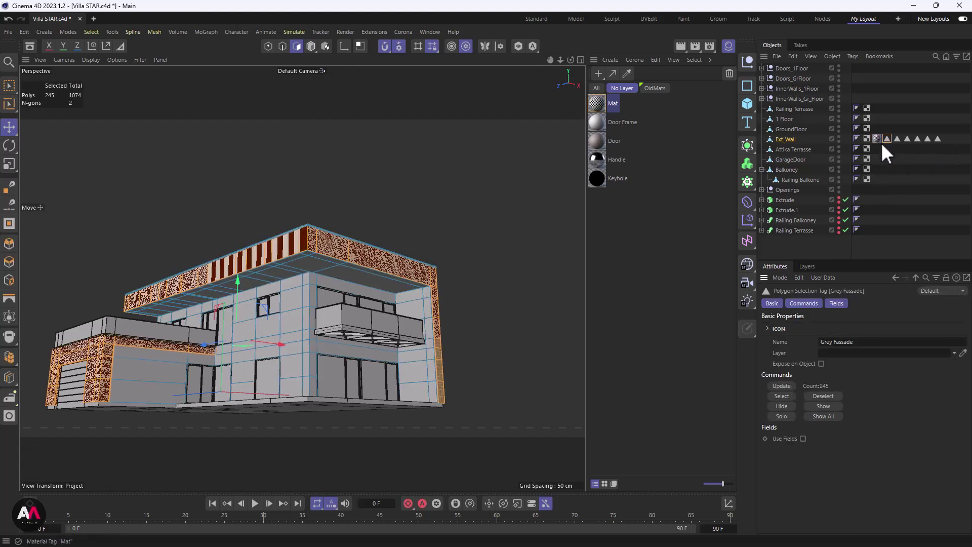
right_click(420, 226)
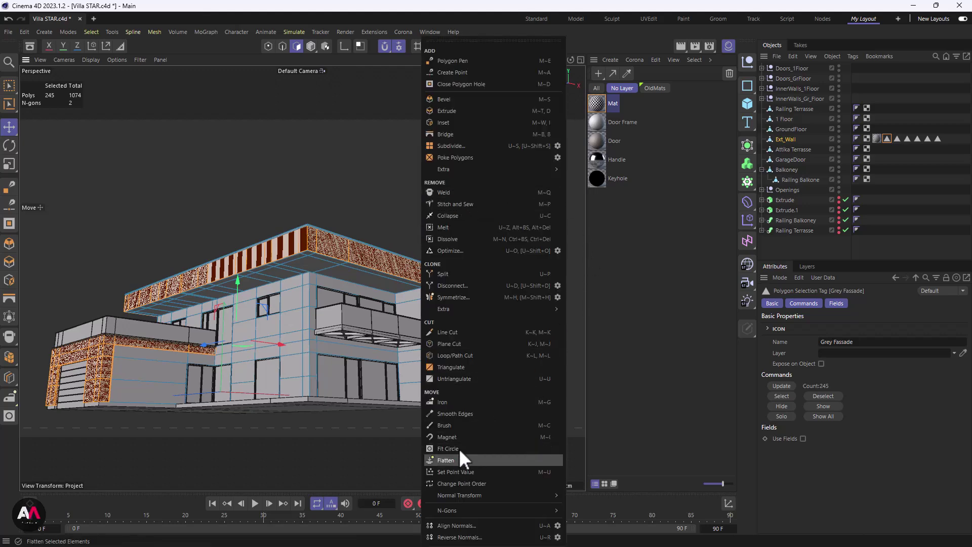
left_click(459, 274)
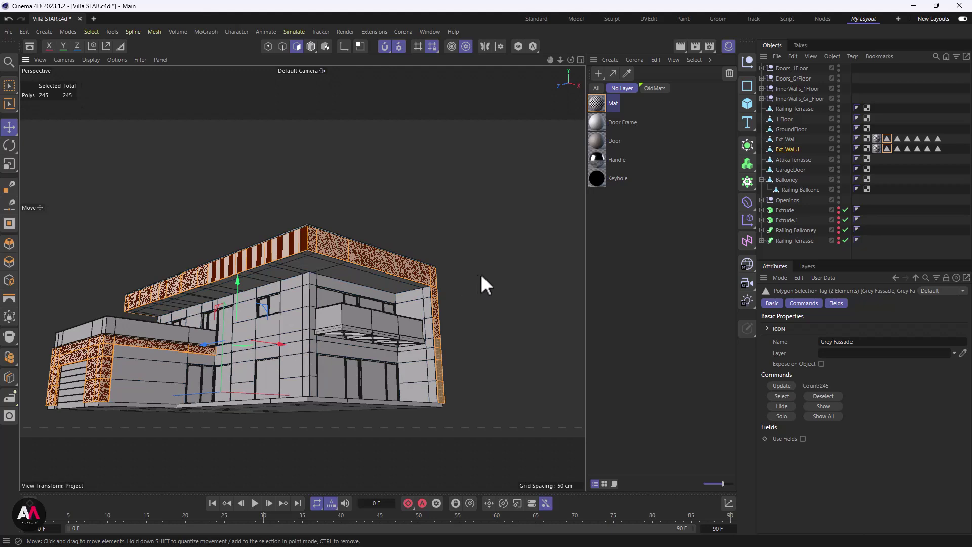
left_click(786, 140)
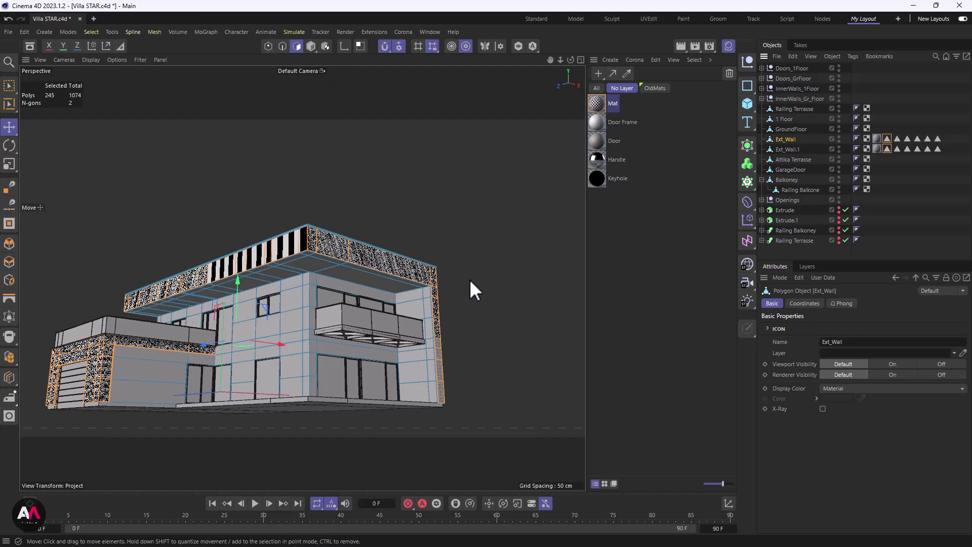
- Delete the selected Grey Fassade polygons from Ext_Wall, along with its Grey Fassade selection tag and checkerboard material tag
left_click(469, 290)
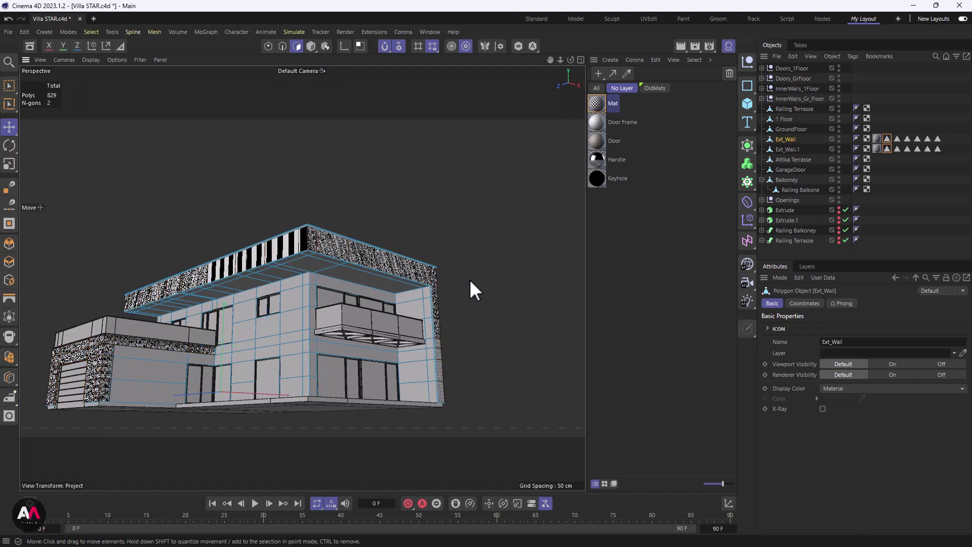
left_click(886, 139)
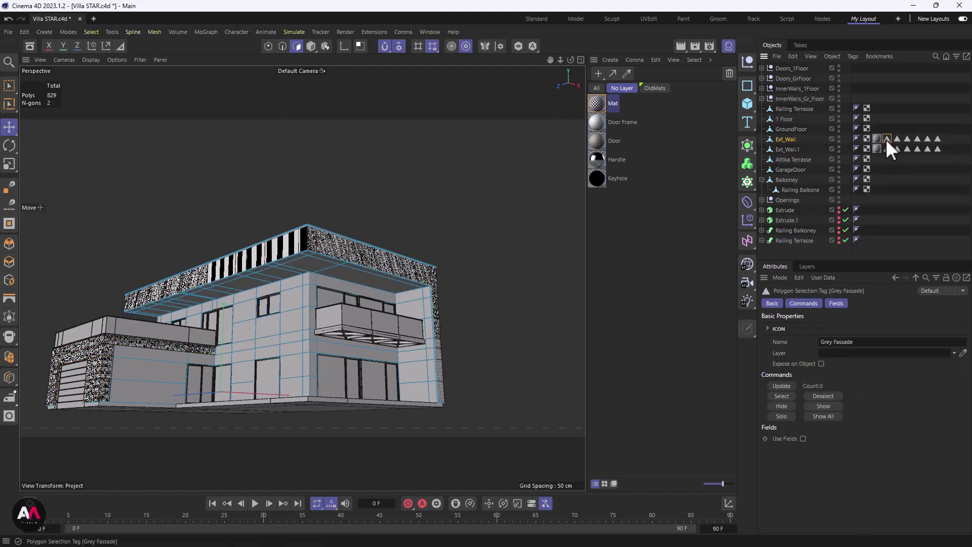
key("Delete")
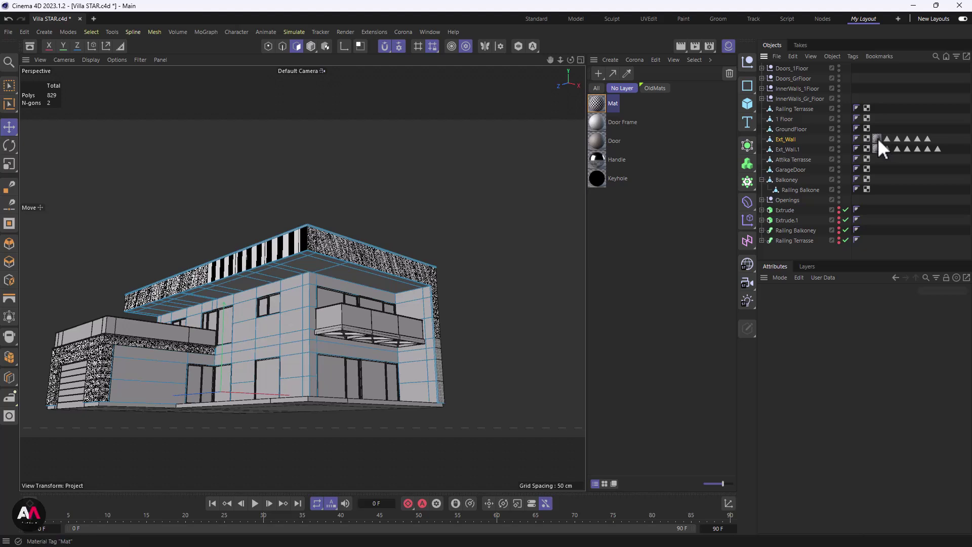
left_click(876, 138)
key("Delete")
- Hide Ext_Wall.1 in the viewport to inspect the remaining exterior walls, and show it again
left_click(839, 147, "ctrl")
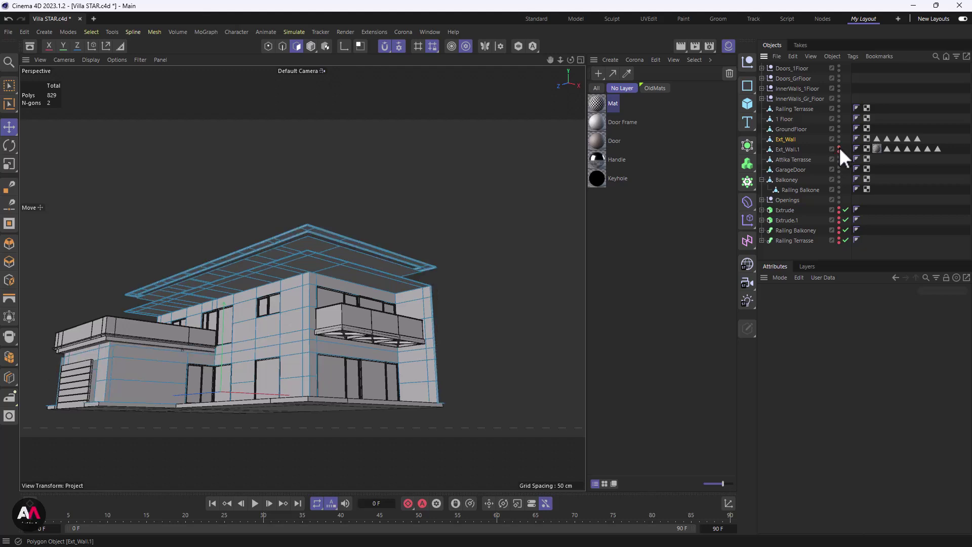
right_click_drag(337, 268, 303, 248, "alt")
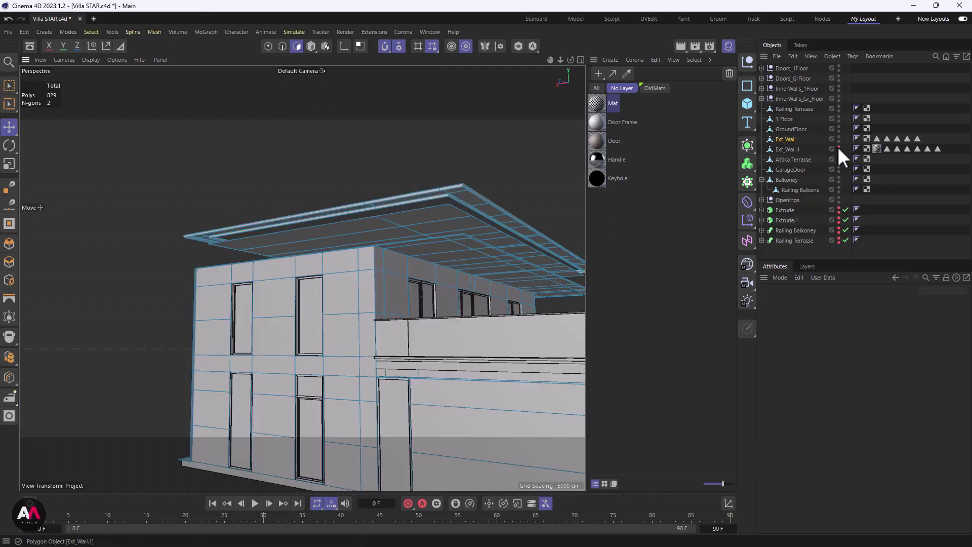
left_click(839, 148, "ctrl")
left_click_drag(455, 243, 387, 248, "alt")
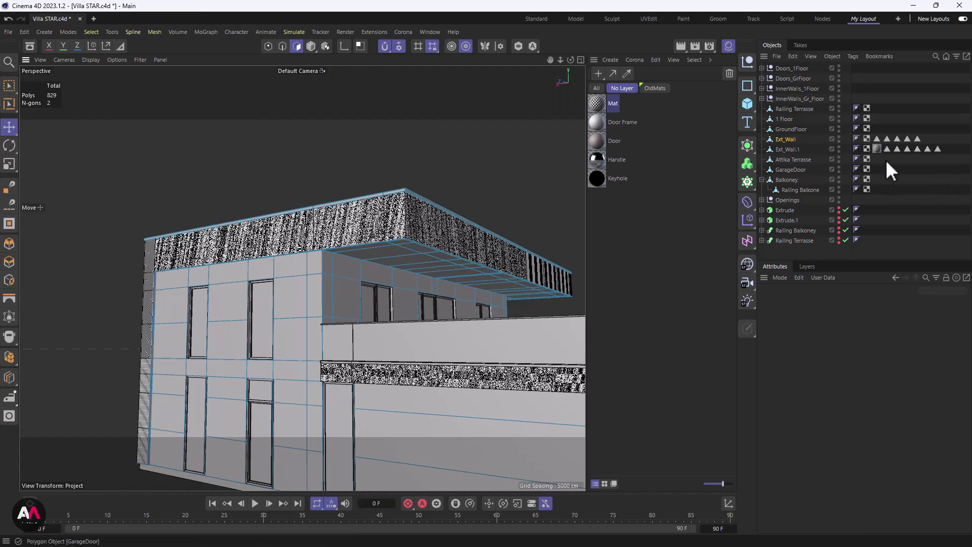
- Rename the split-off Ext_Wall.1 object as Grez Fassade
left_click(786, 149)
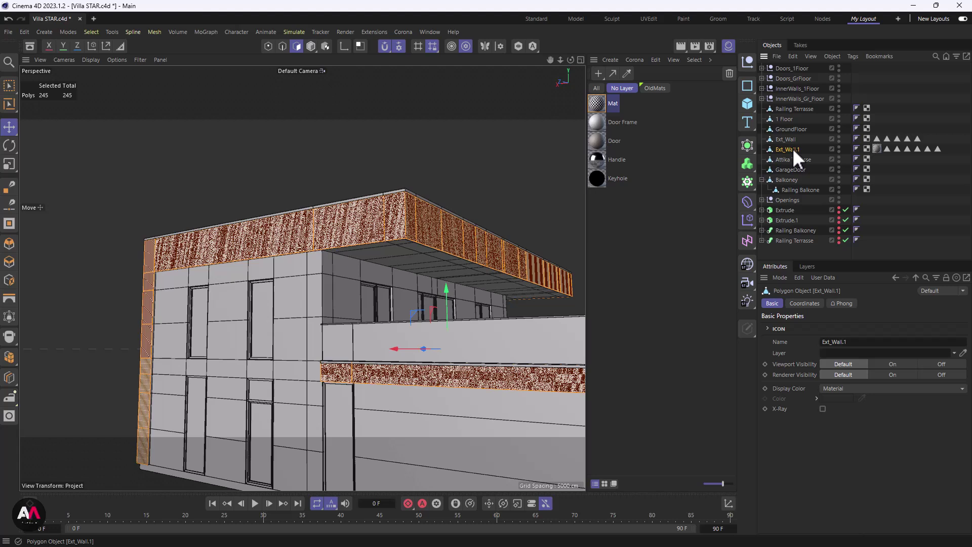
key("e")
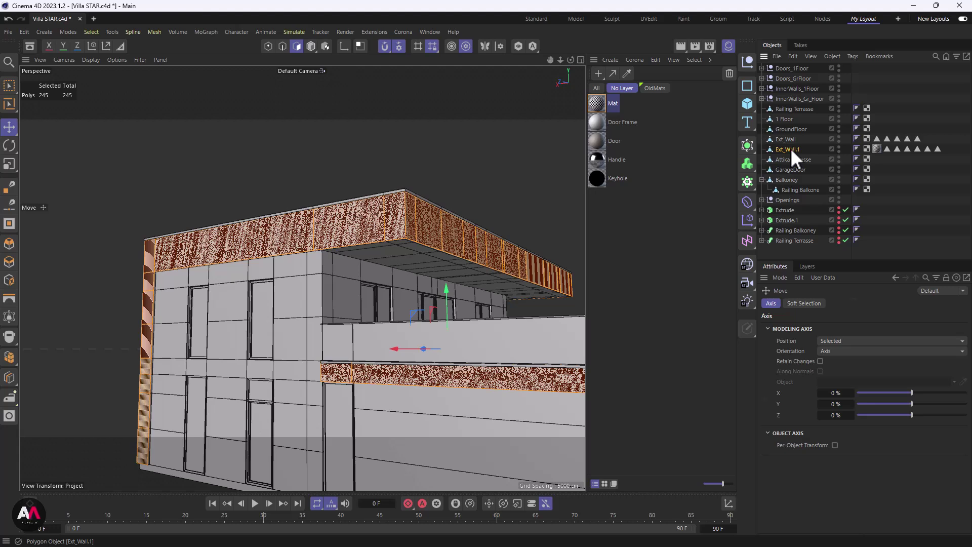
double_click(790, 149)
type("G")
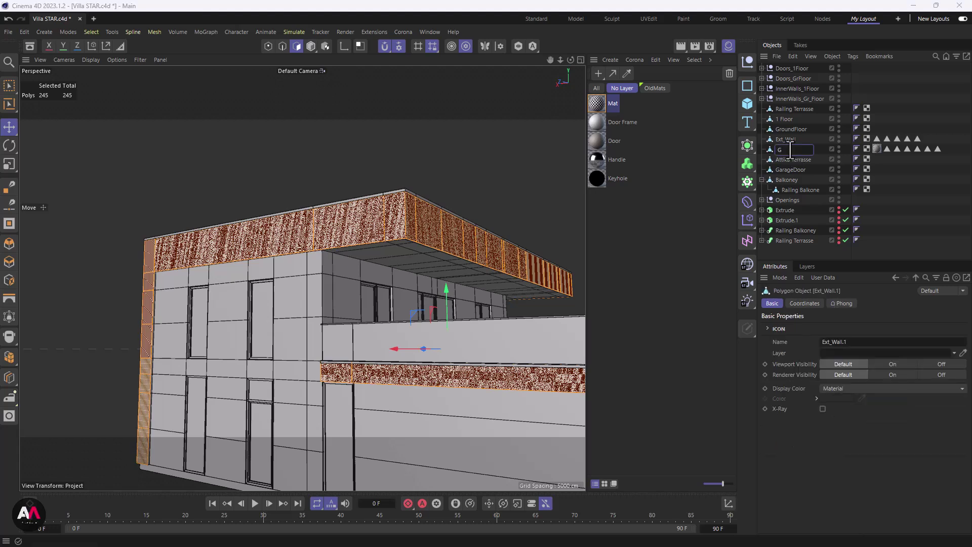
type("rez Fassade")
key("Return")
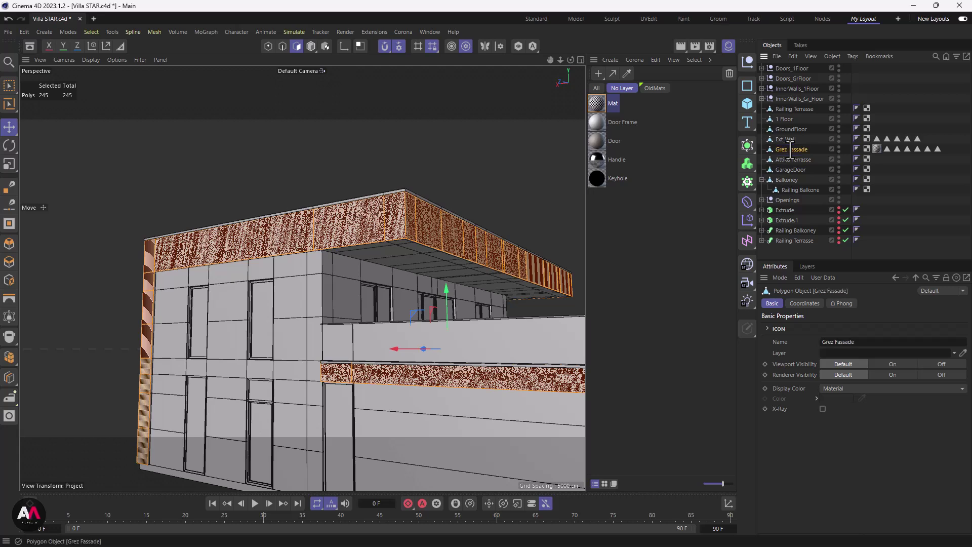
- Delete all six polygon selection tags from the Grez Fassade object
left_click(886, 150)
left_click(937, 149, "shift")
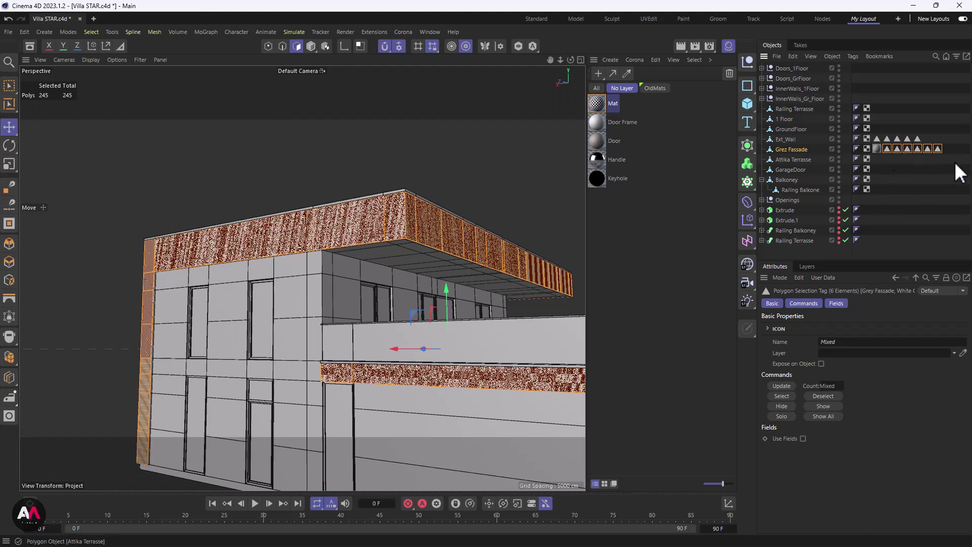
key("Delete")
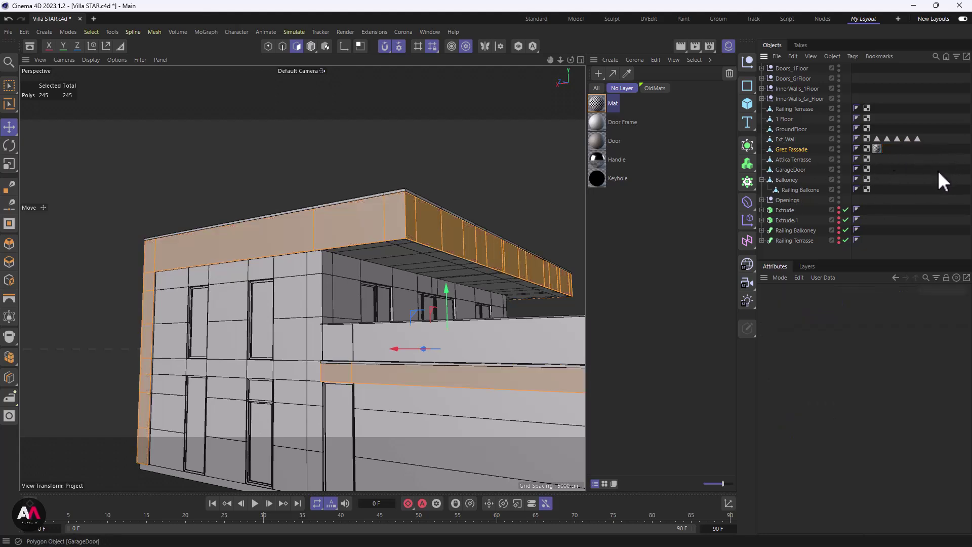
- Clear the Grey Fassade selection restriction from Grez Fassade's material tag so the checkerboard covers the whole object
left_click(876, 148)
left_click(865, 338)
key("ctrl+a")
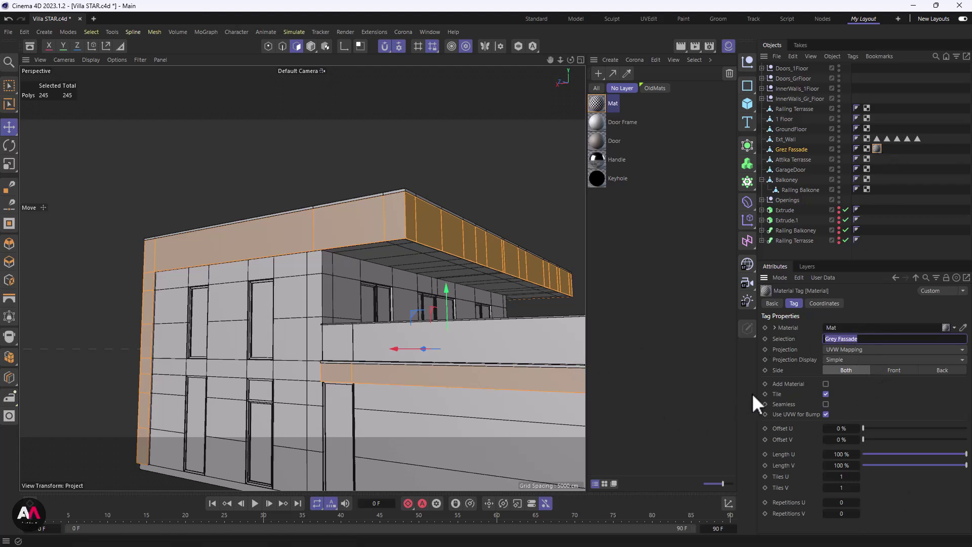
key("BackSpace")
key("Return")
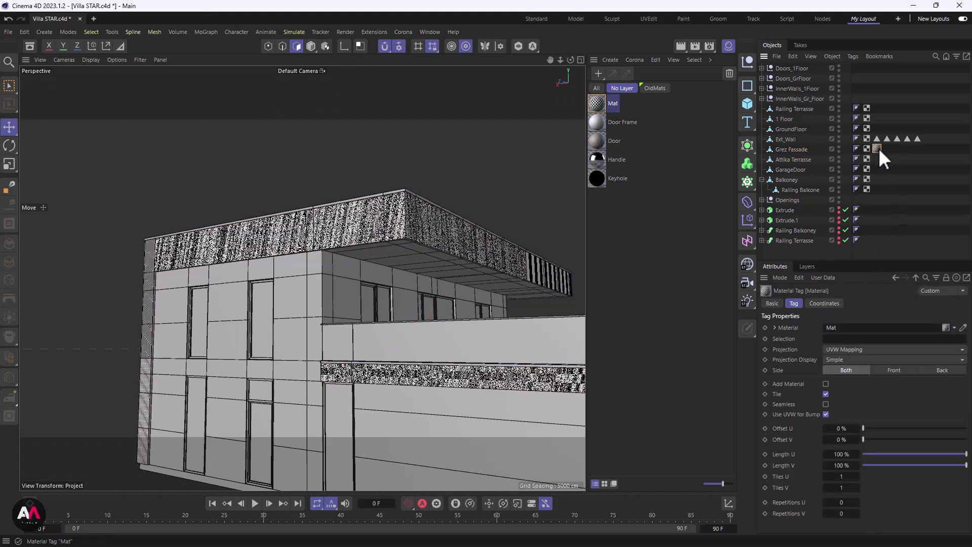
- Isolate Grez Fassade with viewport solo mode and view its full geometry
left_click(788, 150)
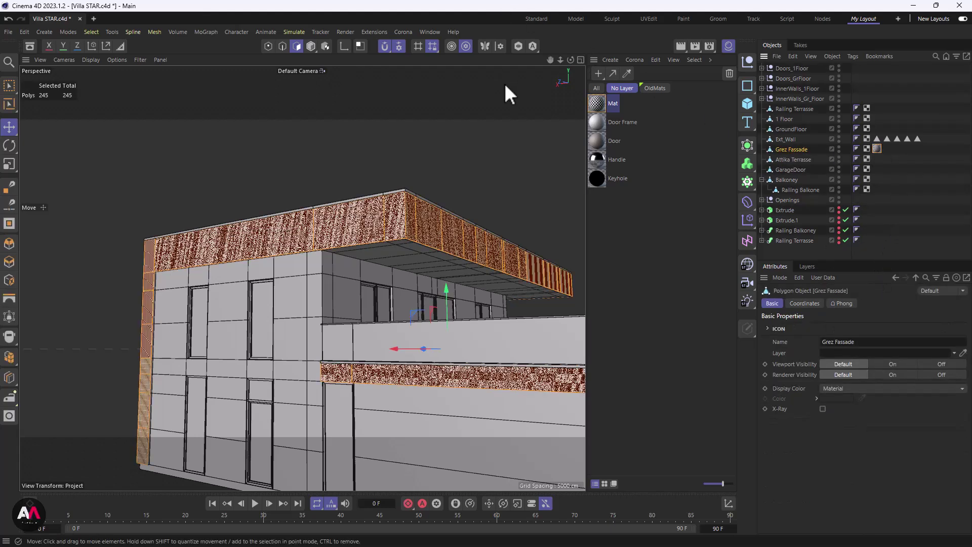
left_click(518, 45)
left_click_drag(317, 260, 228, 298, "alt")
left_click_drag(570, 226, 370, 269, "alt")
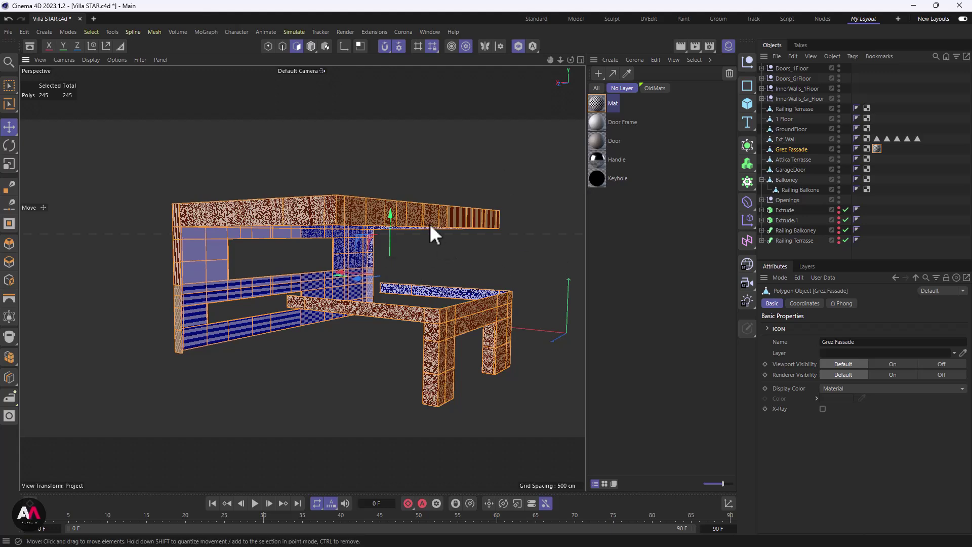
scroll(466, 255, "up", 2)
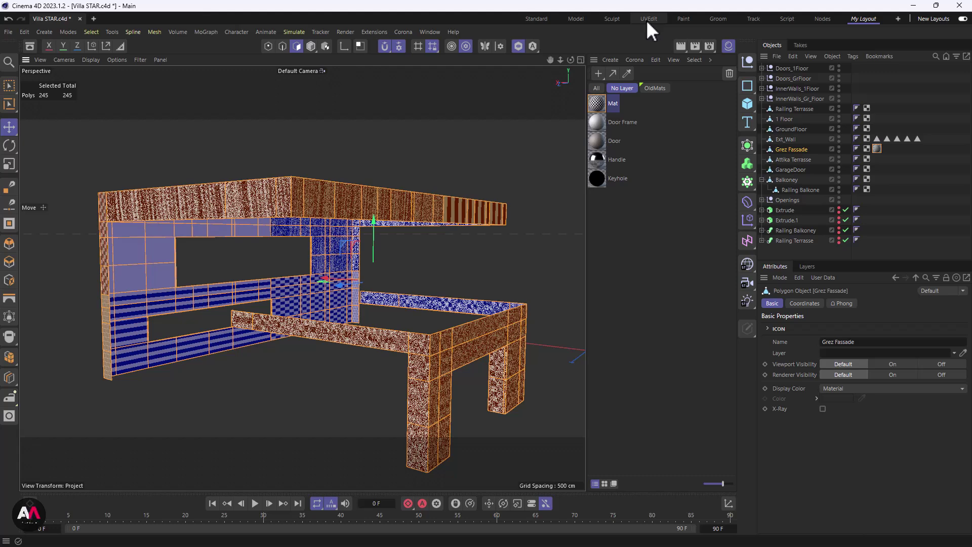
scroll(295, 220, "up", 1)
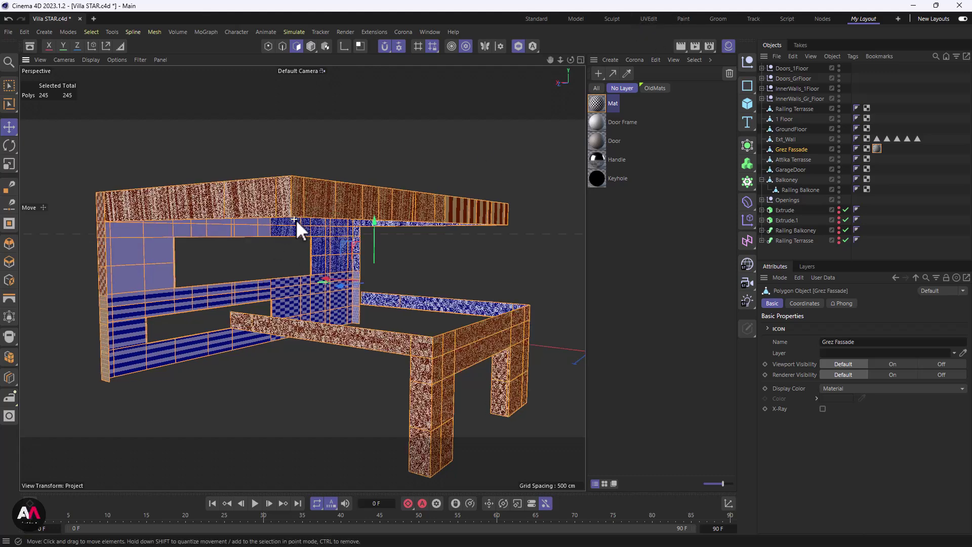
middle_click_drag(452, 331, 395, 325, "alt")
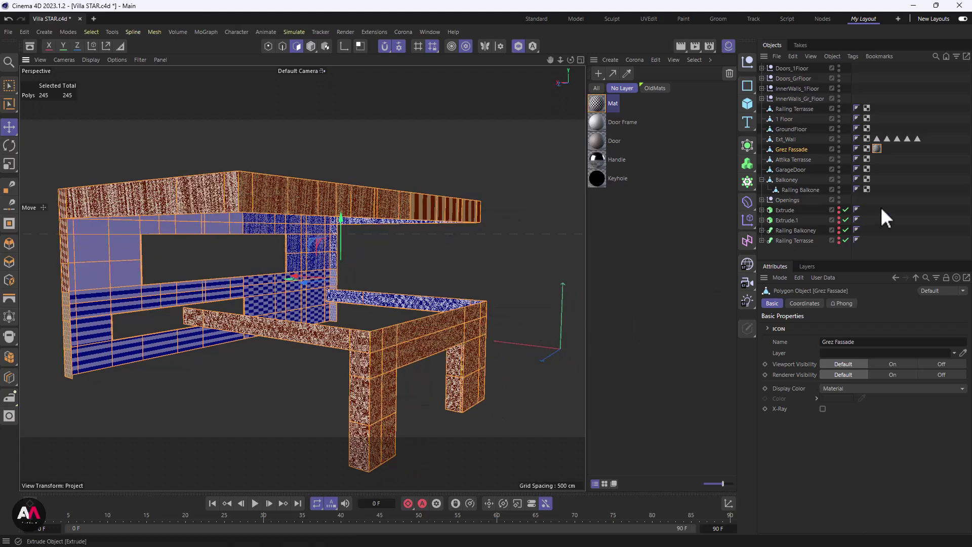
- Set the projection of Grez Fassade's material tag to Cubic
left_click(876, 148)
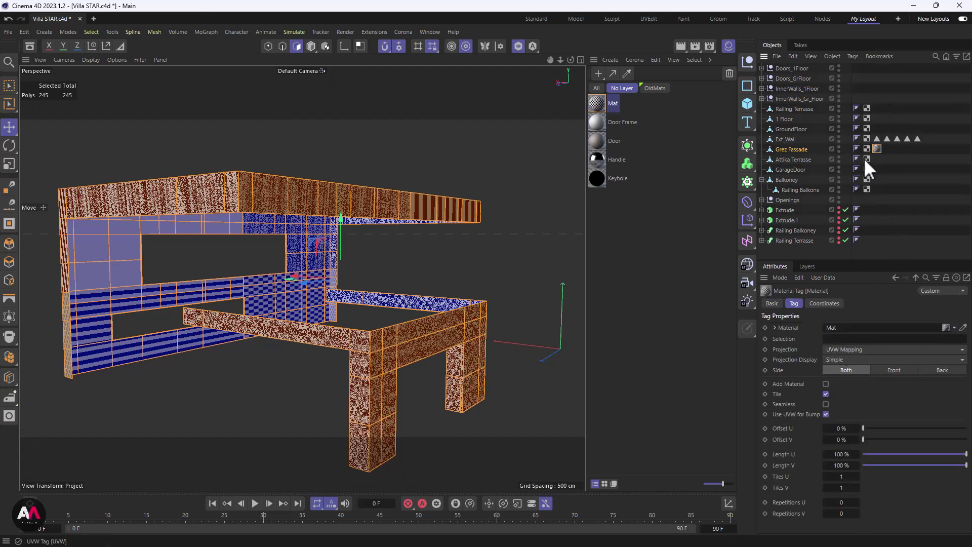
left_click(835, 350)
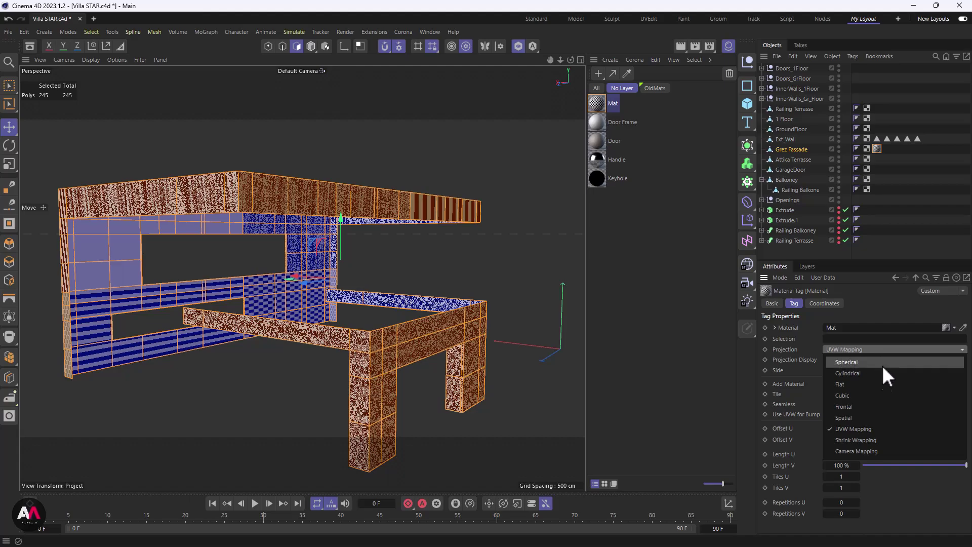
left_click(842, 395)
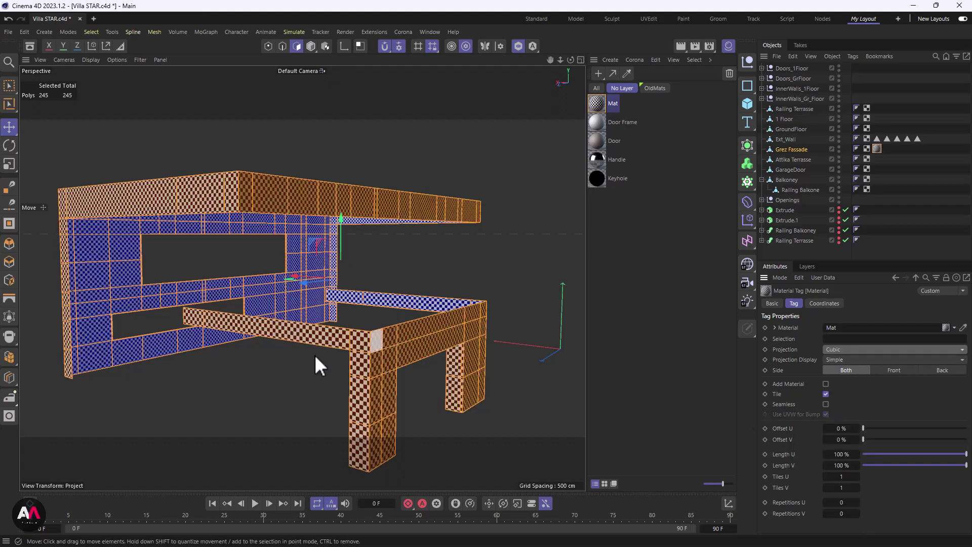
- Examine the cubic checkerboard mapping on the garage frame, roof band, corners and rear wall of Grez Fassade
scroll(369, 359, "up", 8)
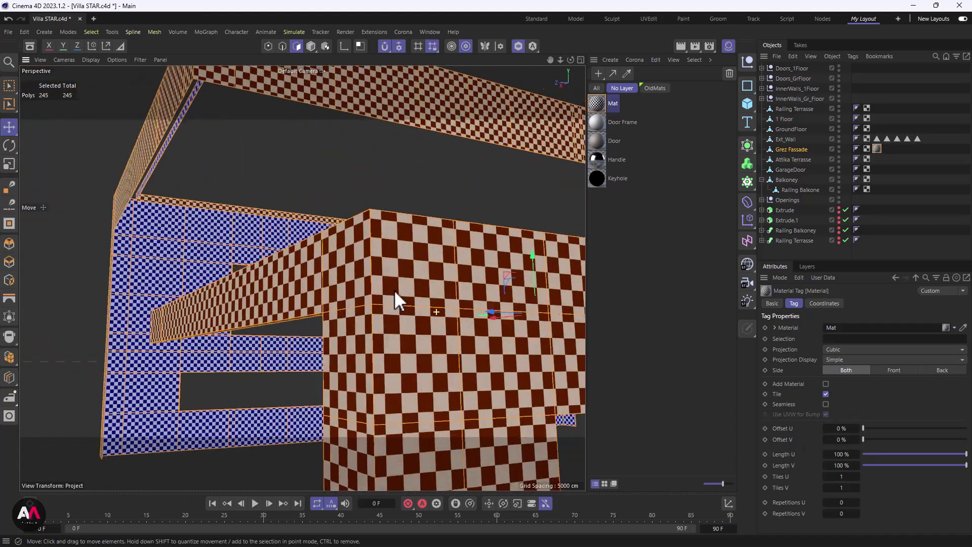
left_click_drag(394, 290, 485, 264, "alt")
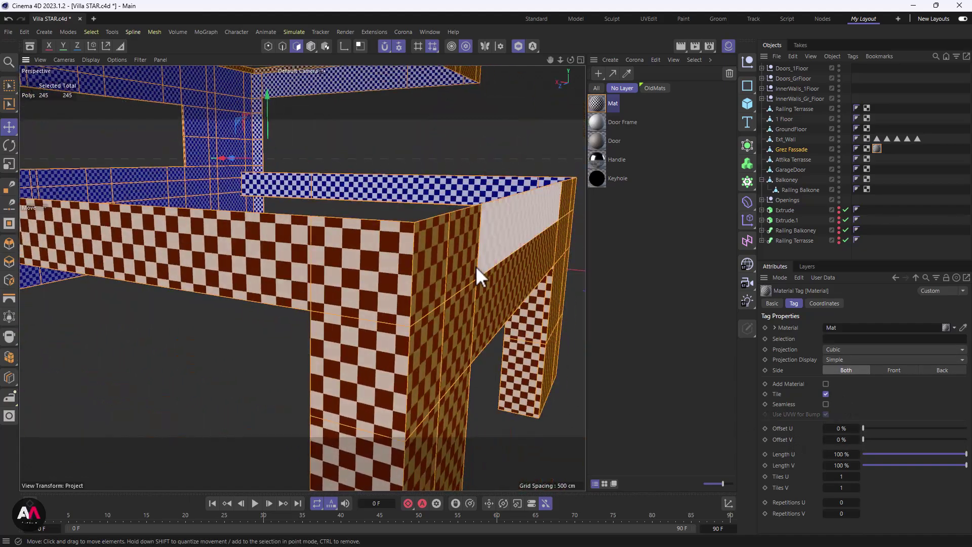
scroll(485, 265, "down", 6)
scroll(182, 176, "up", 5)
left_click_drag(220, 174, 463, 180, "alt")
scroll(462, 178, "down", 6)
scroll(195, 287, "up", 3)
left_click_drag(201, 257, 412, 208, "alt")
scroll(324, 217, "down", 5)
left_click_drag(79, 202, 325, 217, "alt")
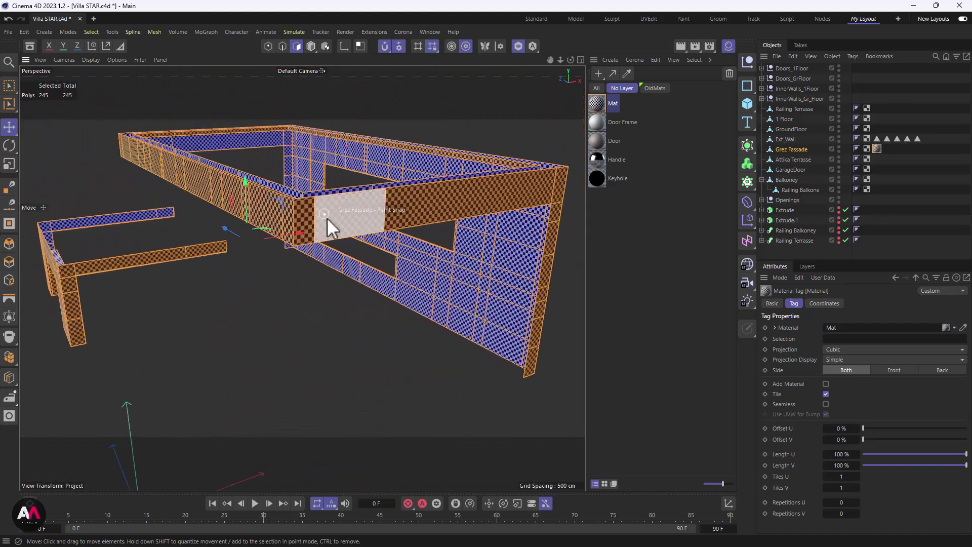
scroll(397, 196, "up", 4)
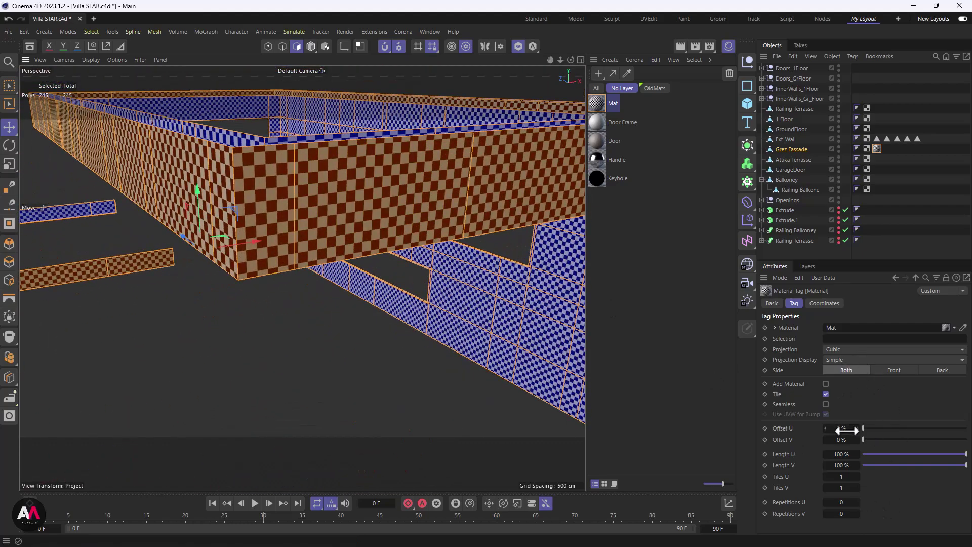
left_click_drag(408, 162, 360, 166, "alt")
scroll(334, 166, "up", 2)
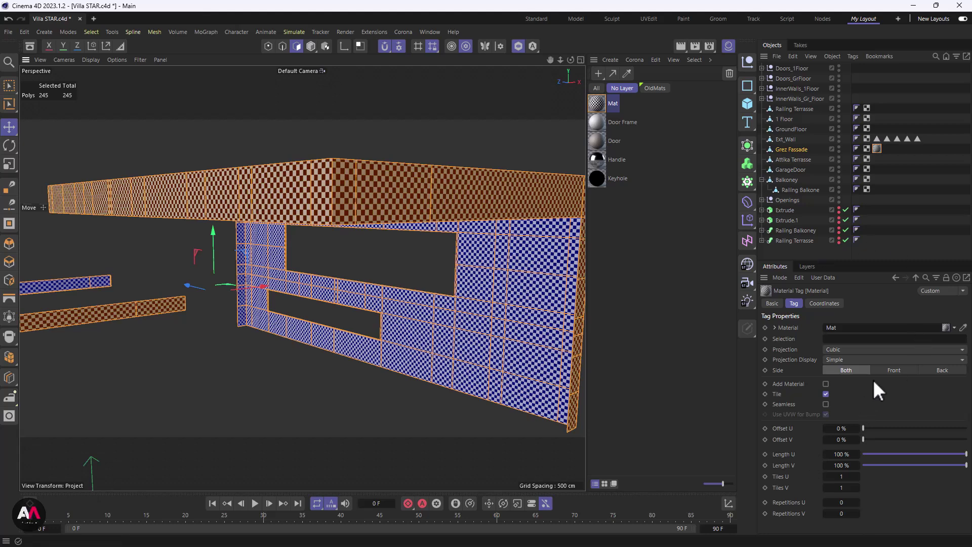
- Switch the material tag's projection to UVW Mapping for comparison, and set it back to Cubic
left_click(840, 350)
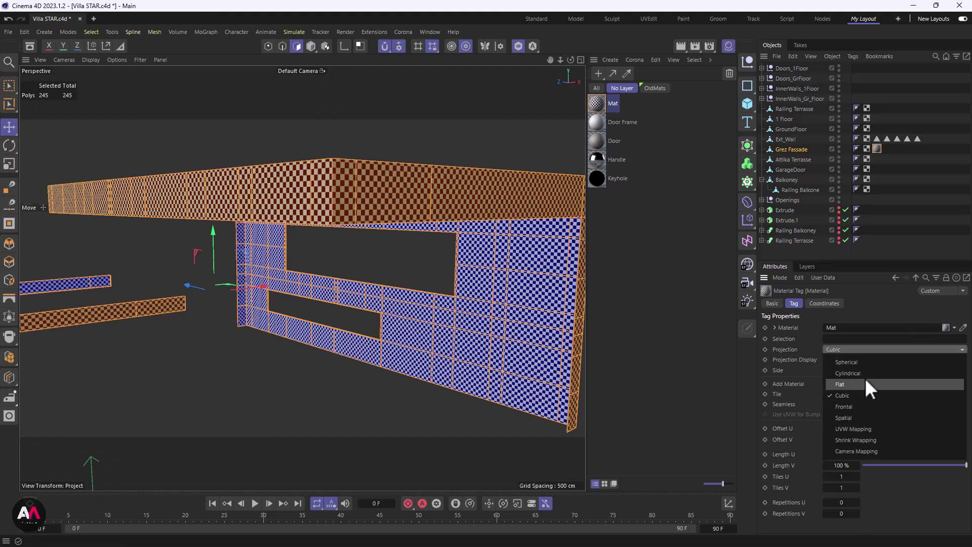
left_click(854, 429)
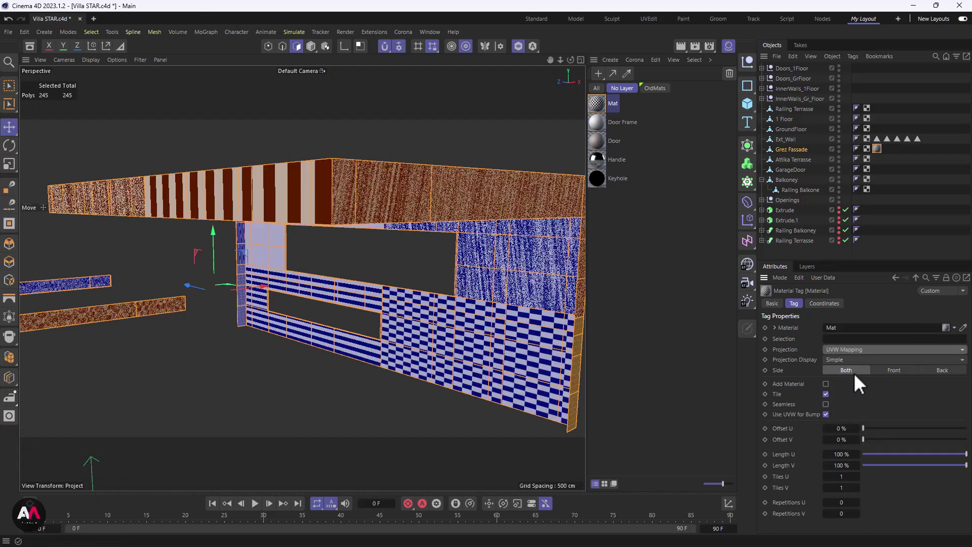
left_click(858, 349)
left_click(856, 396)
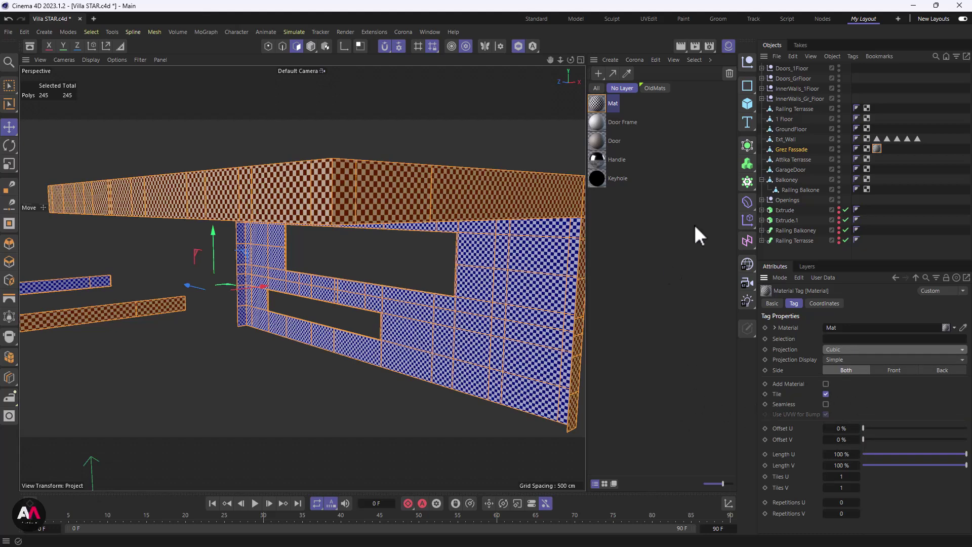
- Delete Grez Fassade's old UVW tag and generate new UVW coordinates from its cubic-projected material tag
left_click(867, 148)
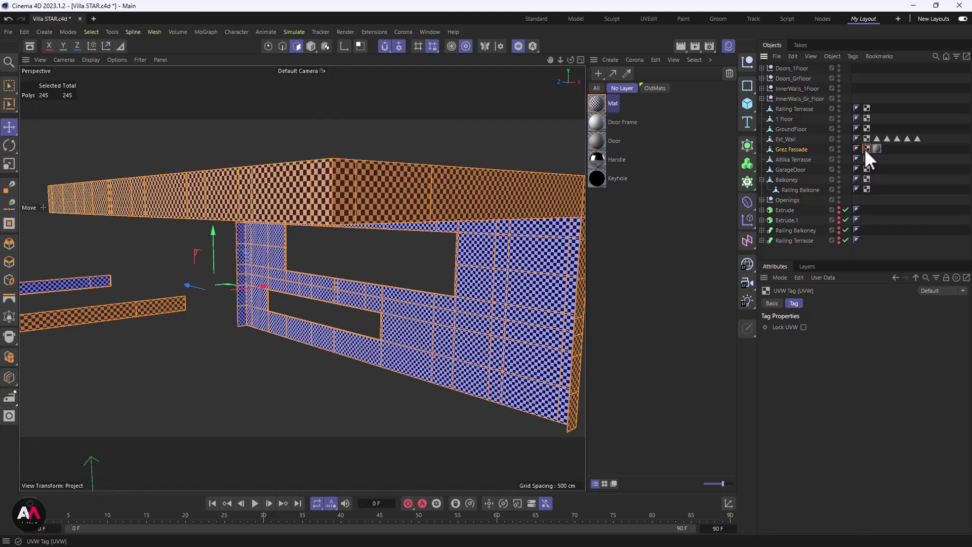
key("Delete")
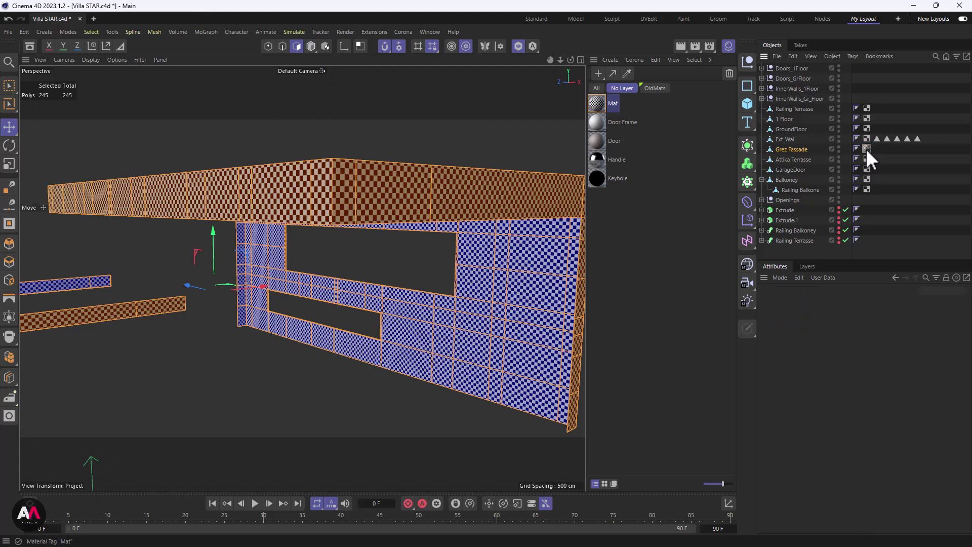
left_click(865, 148)
right_click(867, 149)
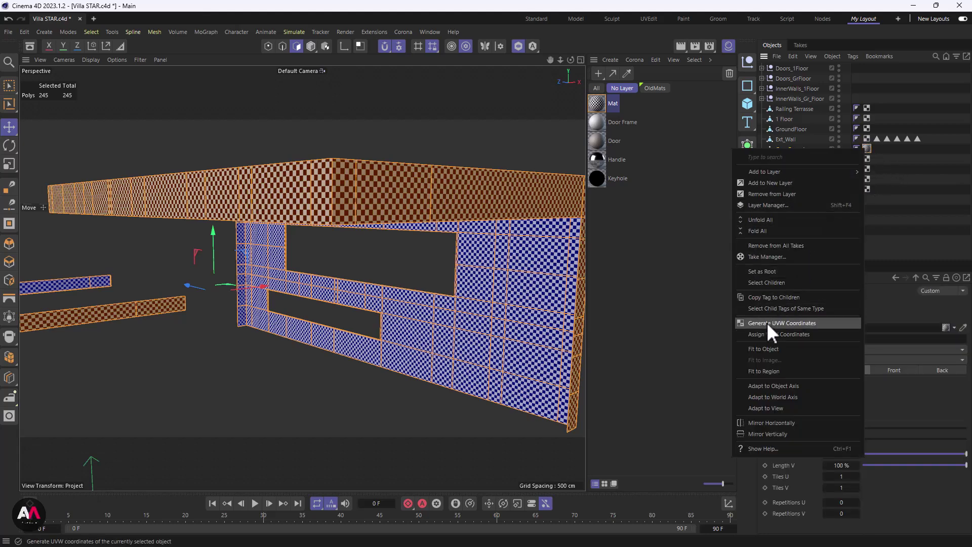
left_click(815, 323)
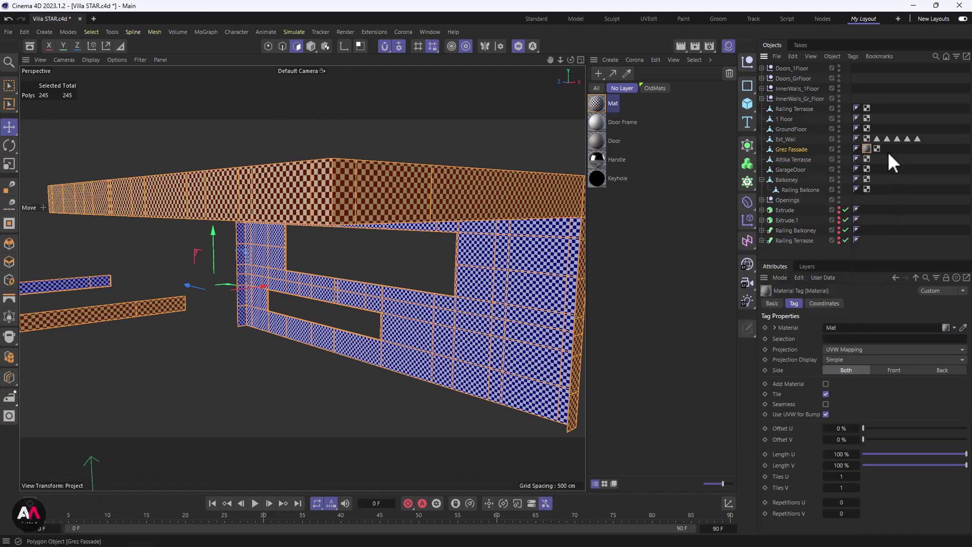
left_click(858, 348)
left_click(862, 344)
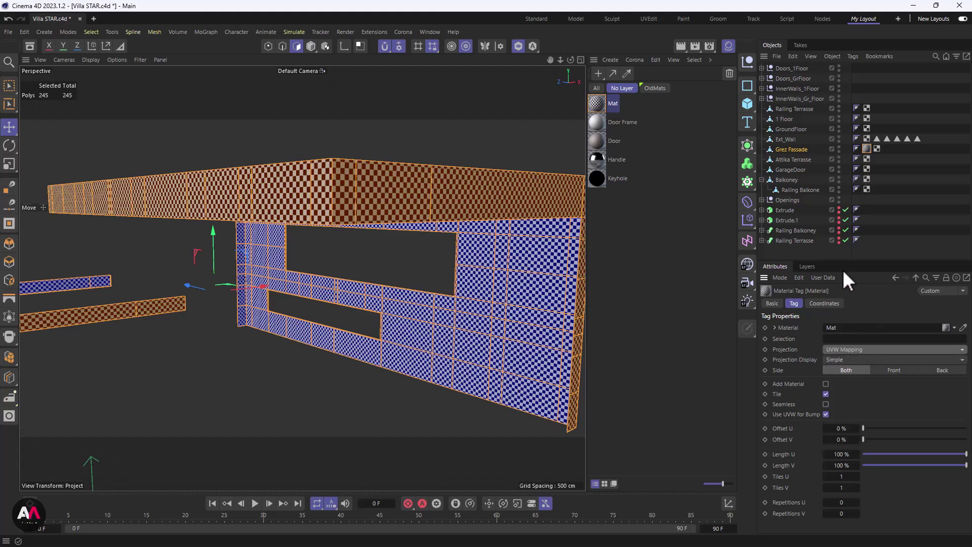
- Select the Ext_Wall object and turn off viewport solo mode to display the whole villa
left_click_drag(517, 170, 390, 226, "alt")
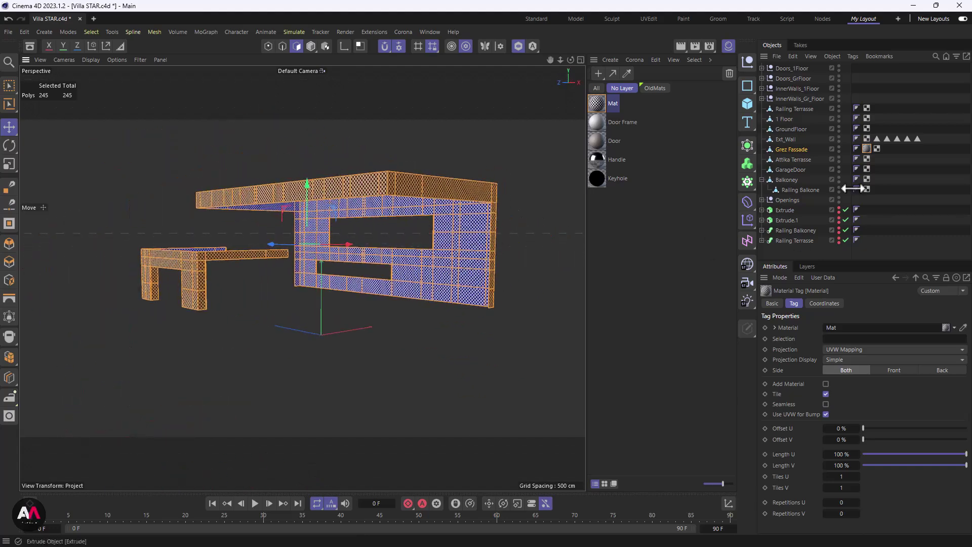
left_click(880, 158)
left_click(785, 139)
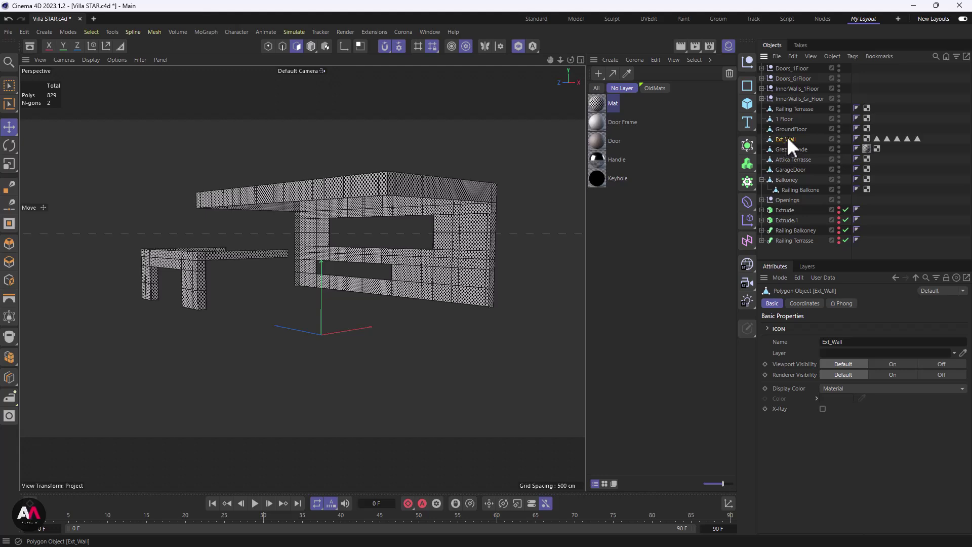
left_click(520, 45)
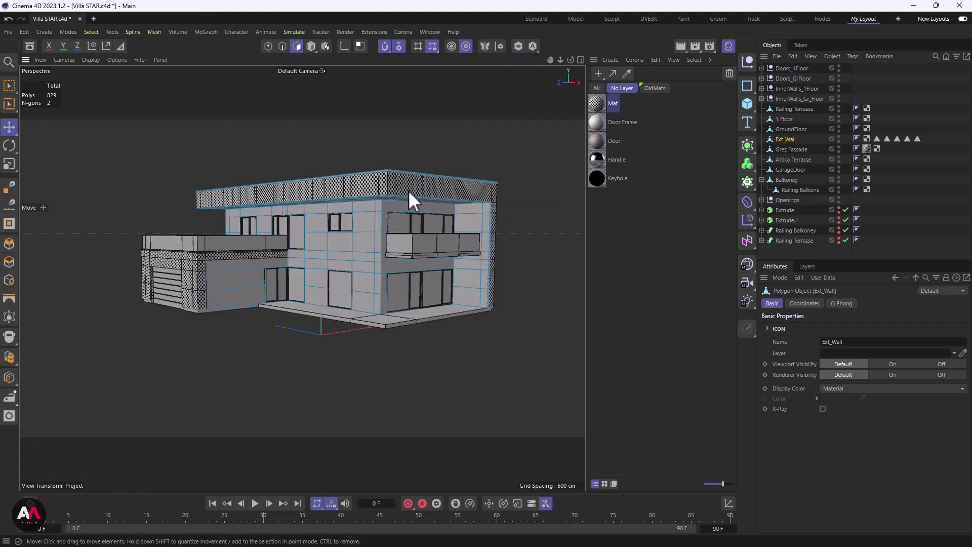
- Restore the polygon selection stored in Ext_Wall's White Cieling Out selection tag
scroll(367, 212, "up", 3)
left_click_drag(393, 188, 375, 181, "alt")
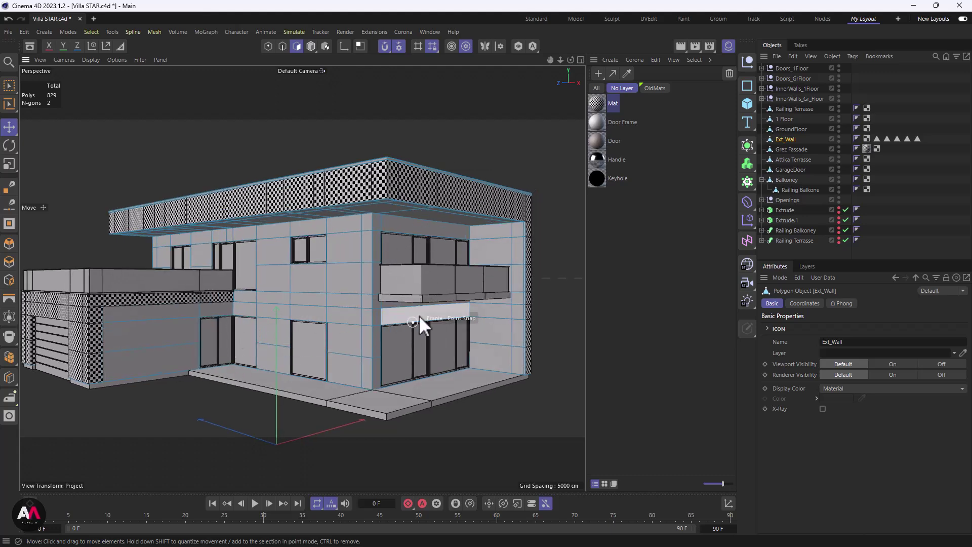
left_click_drag(345, 296, 329, 341, "alt")
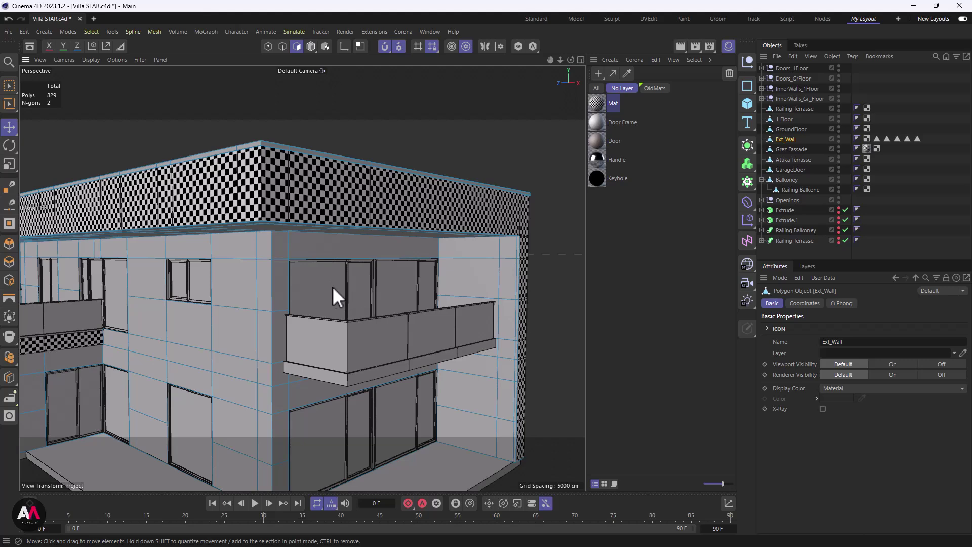
left_click_drag(315, 281, 345, 278, "alt")
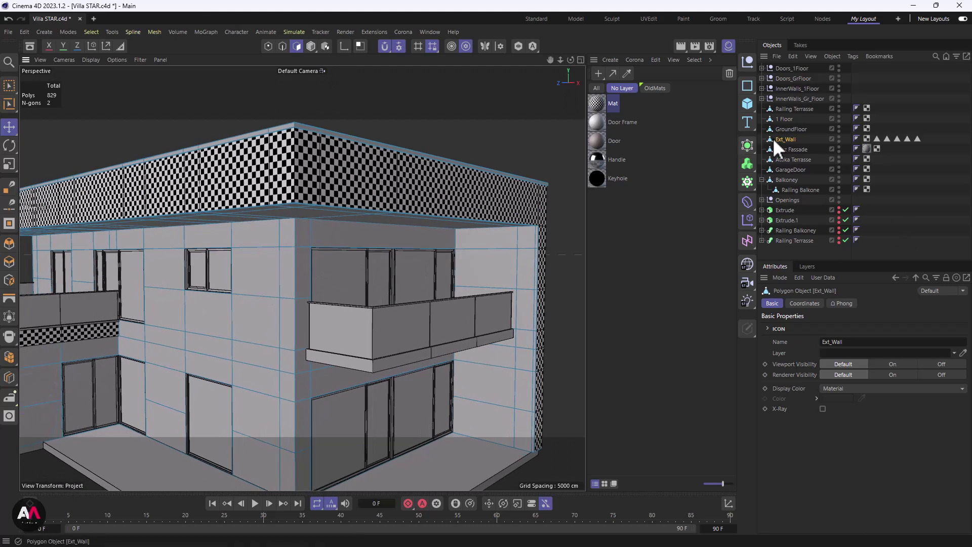
left_click(877, 139)
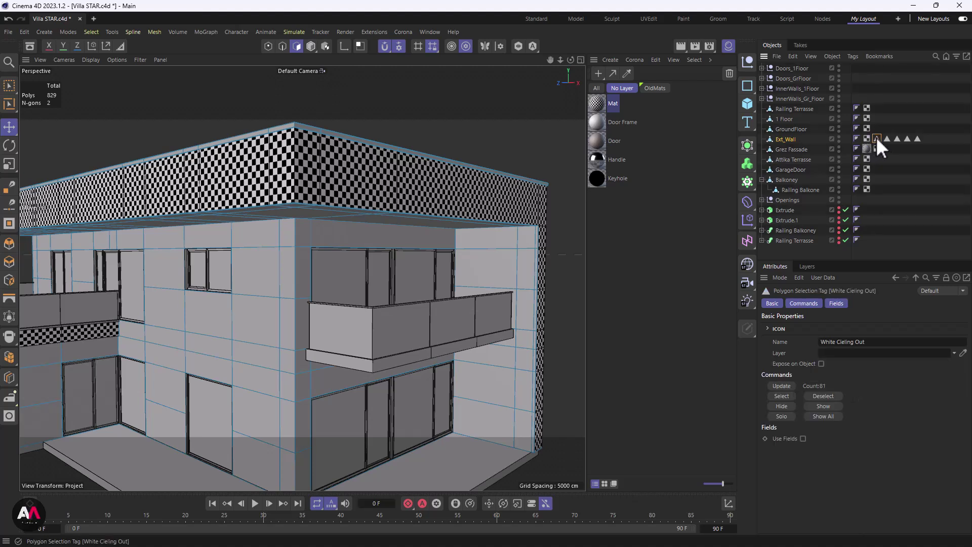
double_click(876, 138)
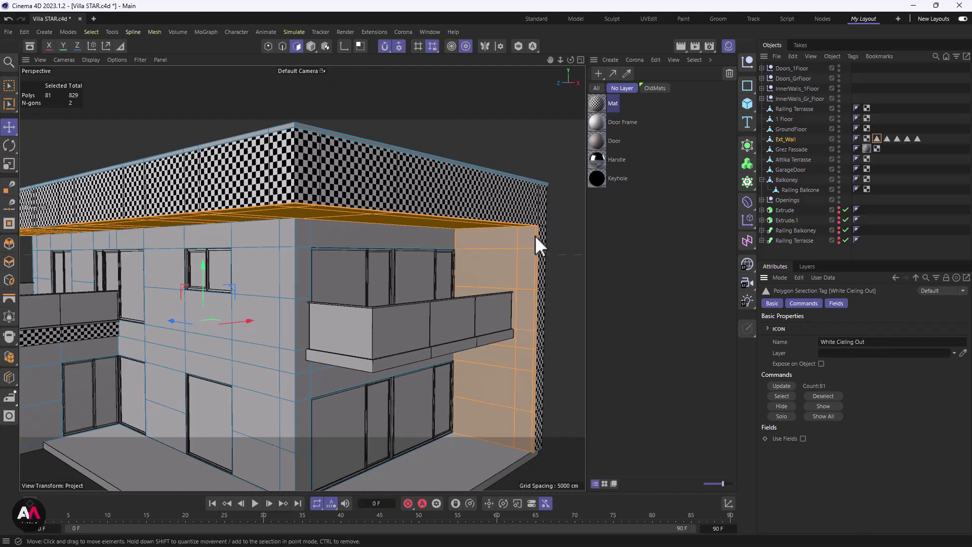
left_click_drag(538, 236, 500, 211, "alt")
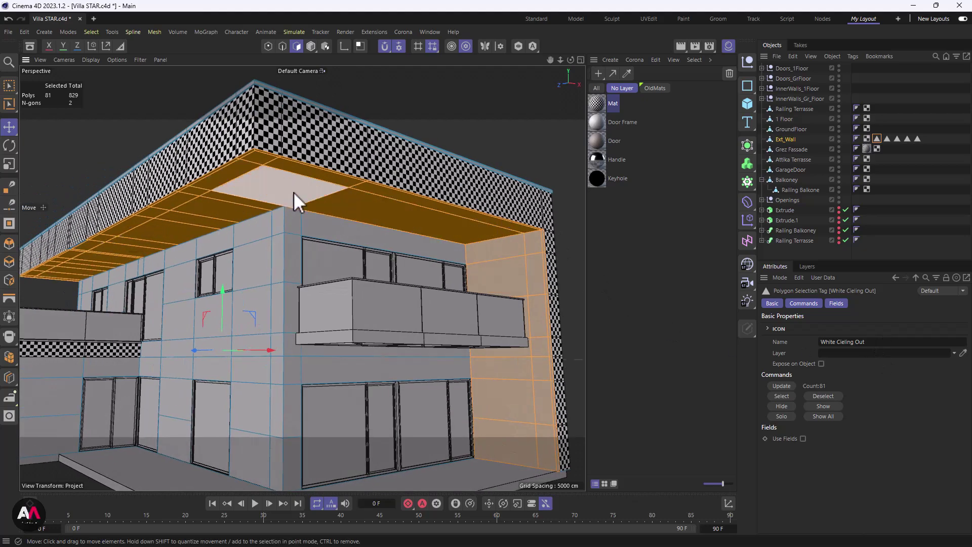
- Add the two unselected polygons of the roof overhang's underside to the current selection with Brush Selection
right_click_drag(40, 250, 193, 238, "alt")
left_click_drag(194, 238, 194, 227, "alt")
left_click_drag(8, 85, 38, 101)
left_click(281, 206, "shift")
left_click(211, 245, "shift")
- Check the rest of the overhang and update the White Cieling Out selection tag with the extended polygon selection
left_click_drag(303, 346, 459, 264, "alt")
scroll(431, 251, "up", 10)
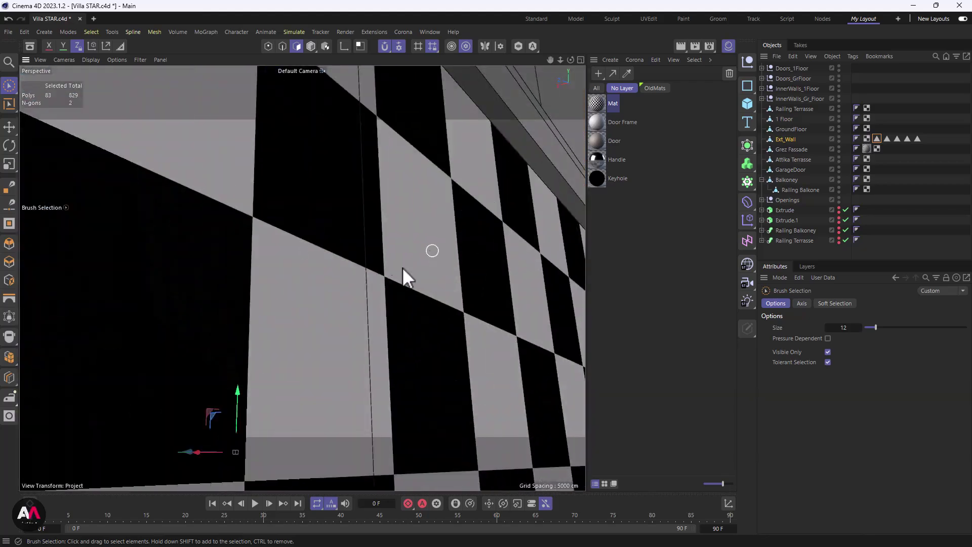
scroll(431, 251, "down", 10)
left_click_drag(202, 209, 316, 251, "alt")
scroll(316, 251, "down", 6)
left_click_drag(140, 174, 293, 320, "alt")
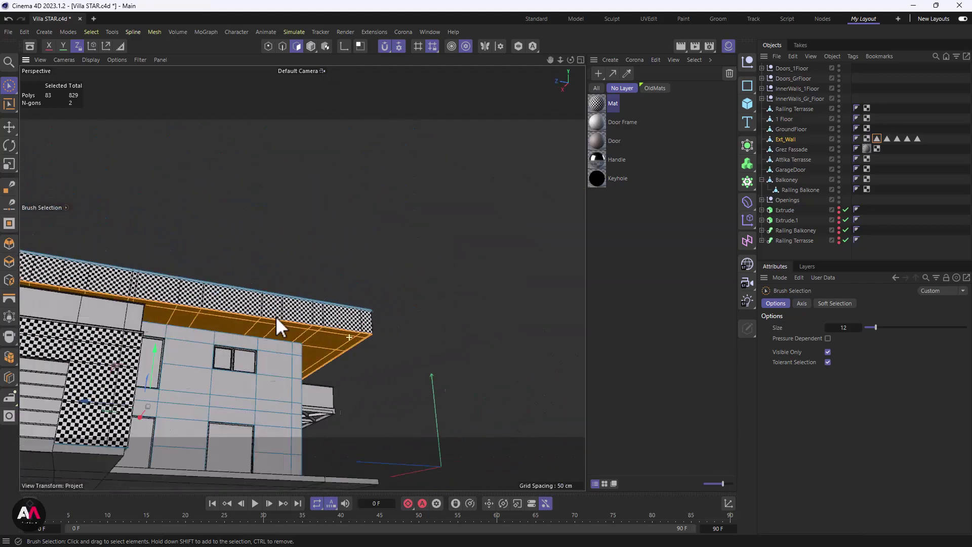
scroll(293, 320, "down", 6)
left_click_drag(503, 419, 475, 339, "alt")
scroll(475, 339, "up", 8)
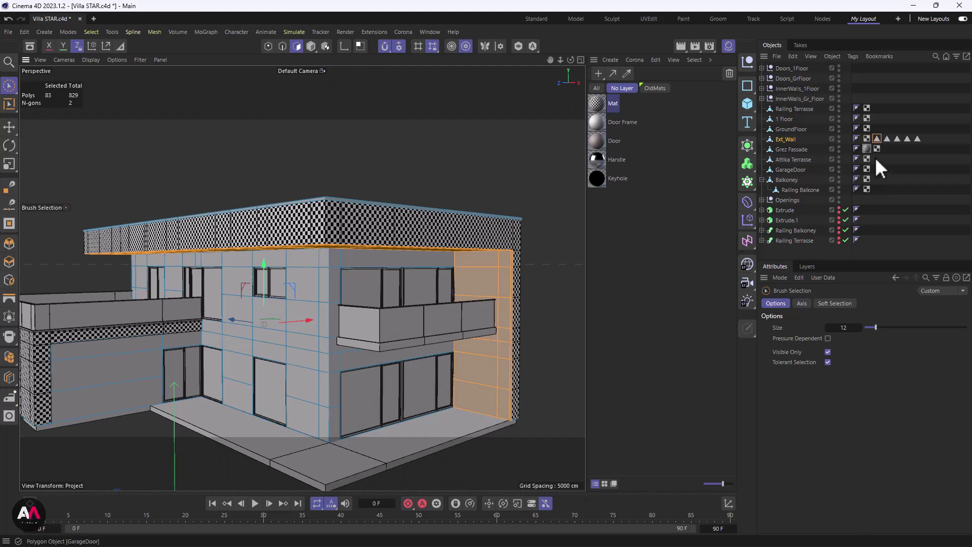
left_click(877, 138)
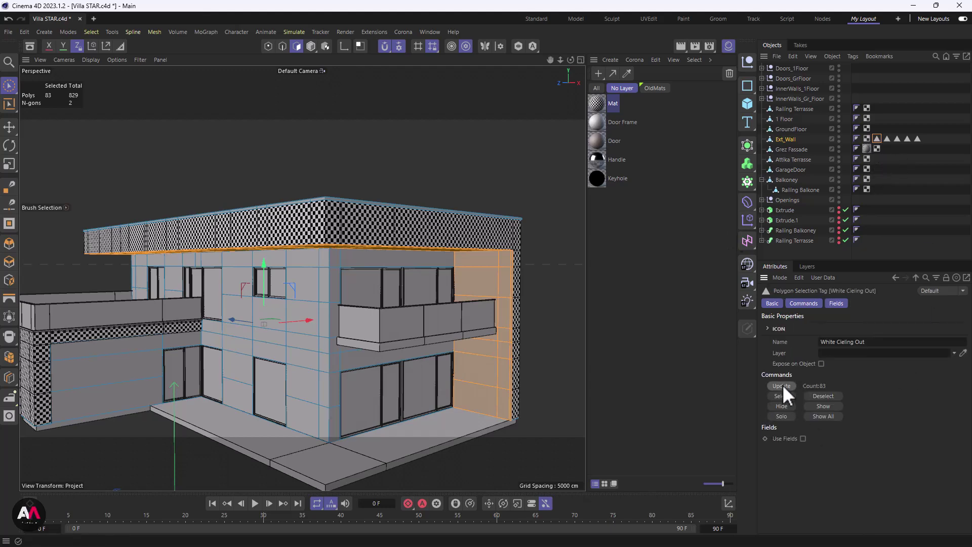
scroll(354, 224, "up", 3)
left_click_drag(353, 223, 389, 165, "alt")
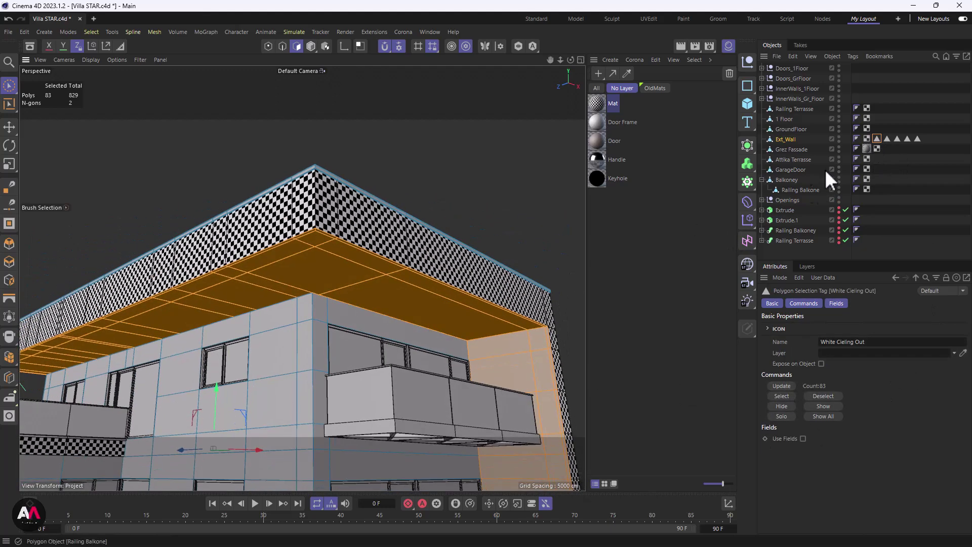
- Split the selected overhang ceiling polygons of Ext_Wall into a separate object
right_click(786, 140)
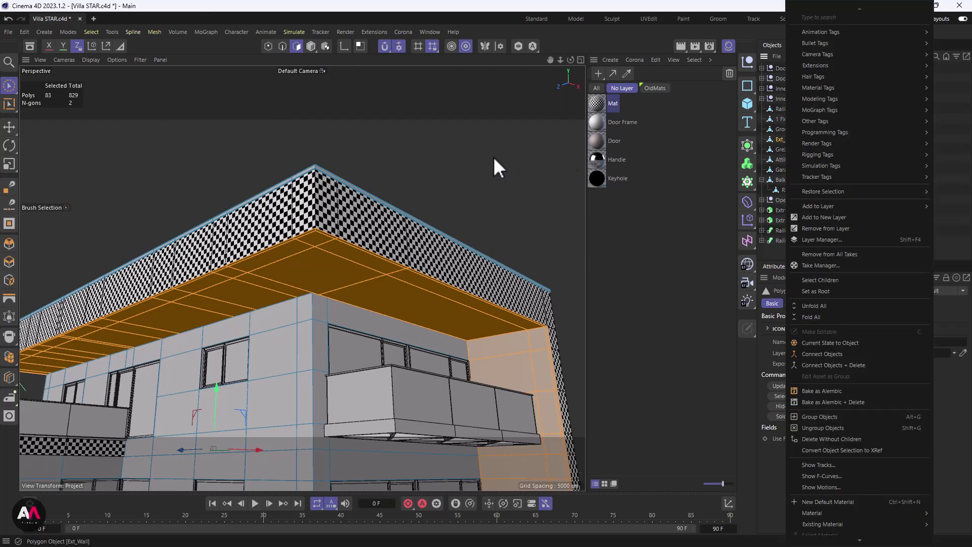
key("Escape")
key("m")
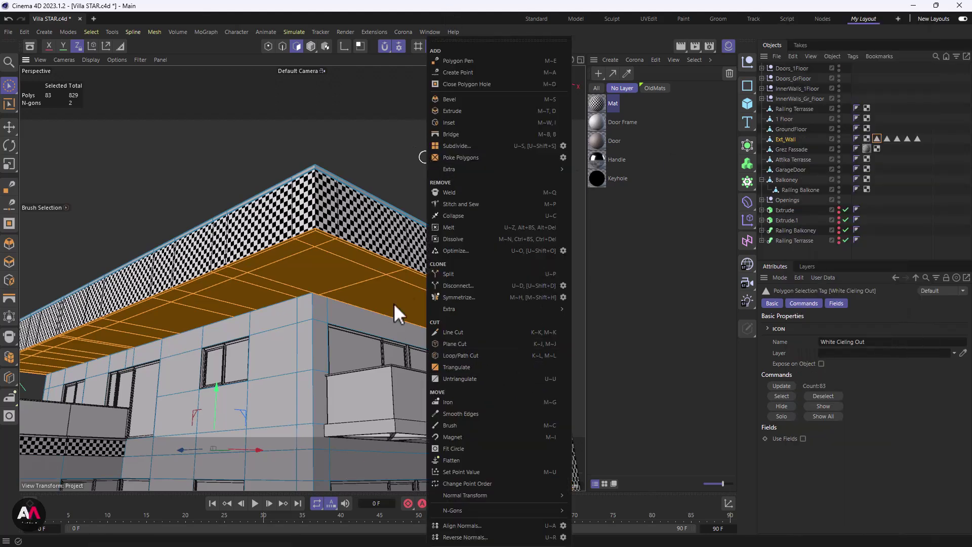
left_click(448, 273)
key("s")
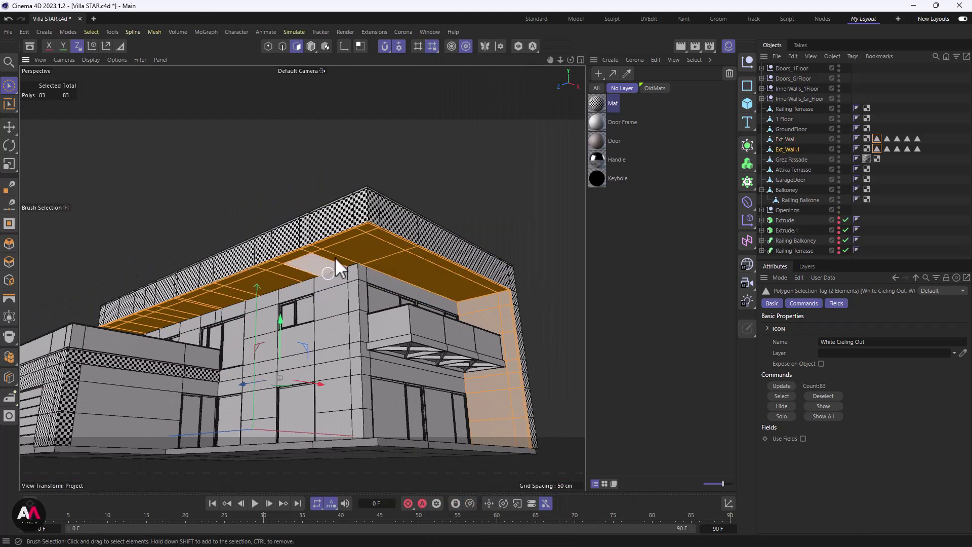
- Delete the selected ceiling polygons from the original Ext_Wall and remove its White Cieling Out selection tag
left_click(788, 139)
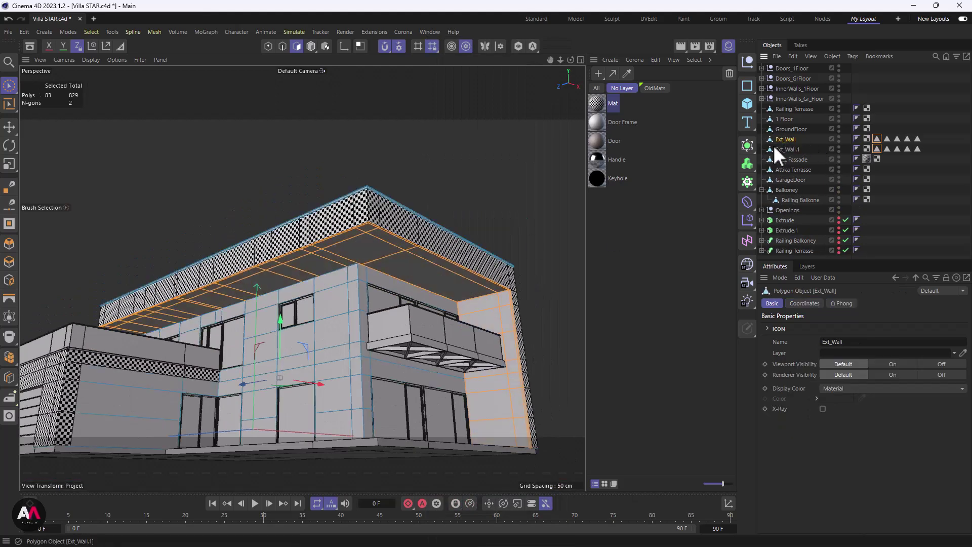
key("Delete")
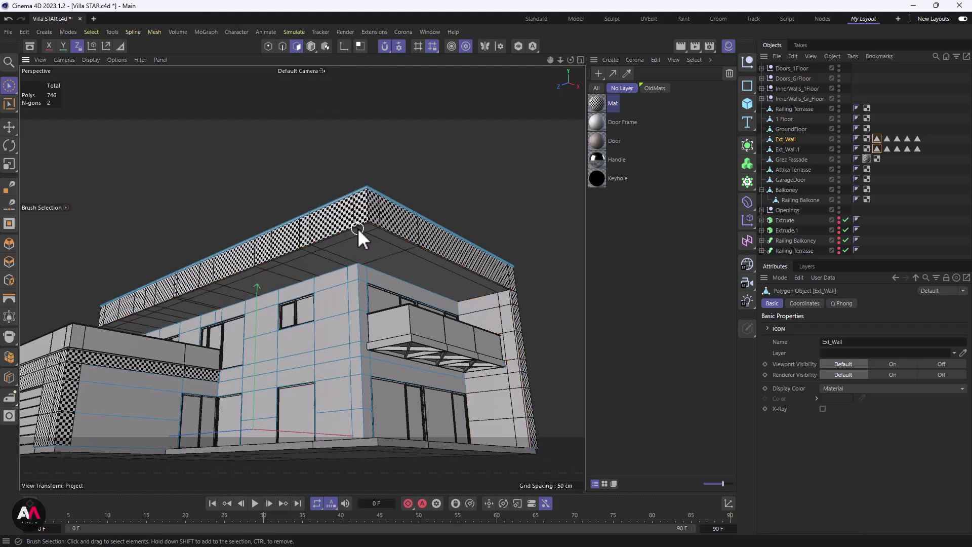
left_click(878, 139)
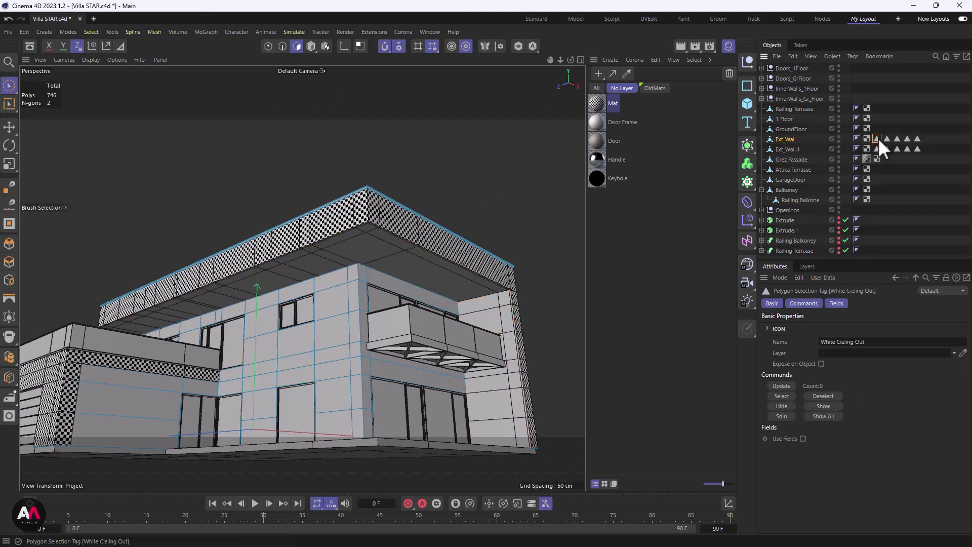
key("Delete")
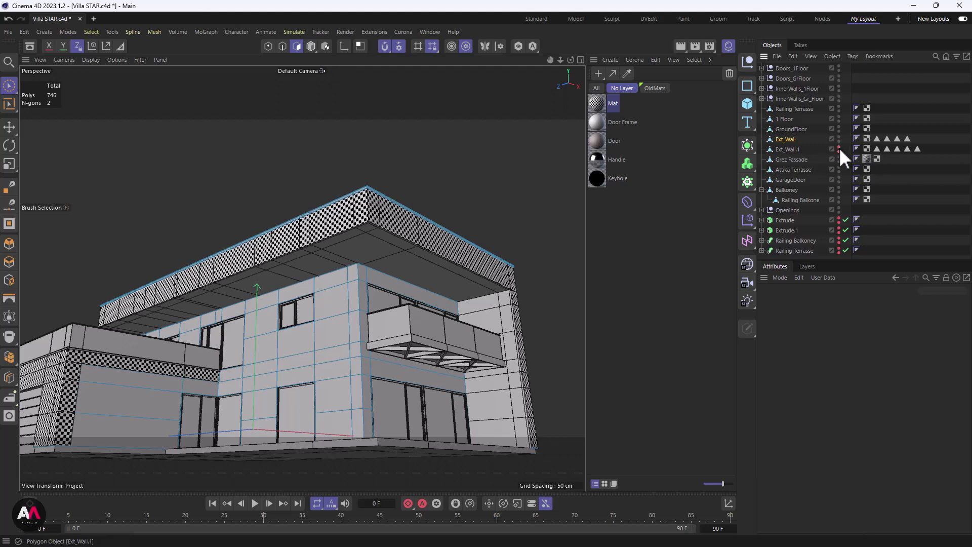
- Check the roof overhang and facade with the split-off object Ext_Wall.1 hidden
left_click(790, 149)
scroll(463, 290, "up", 3)
scroll(348, 275, "down", 3)
scroll(466, 299, "up", 3)
scroll(255, 278, "down", 6)
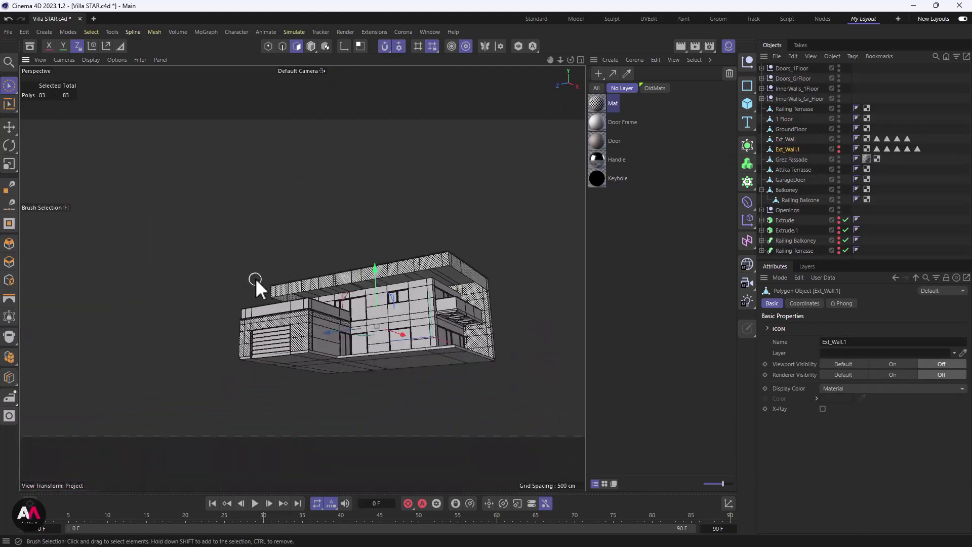
scroll(255, 278, "up", 5)
left_click_drag(360, 315, 526, 318, "alt")
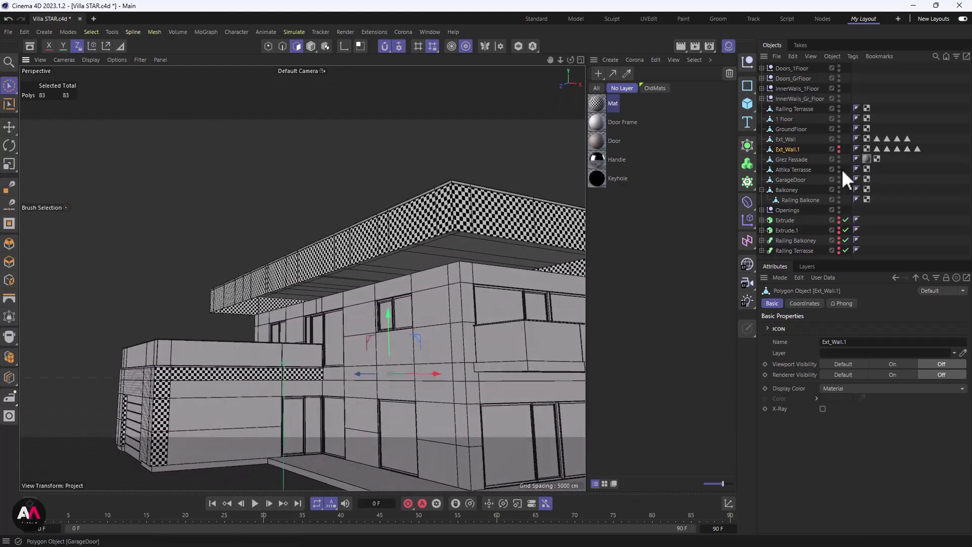
- Delete all five inherited polygon selection tags from Ext_Wall.1
left_click(916, 148)
left_click(877, 149, "shift")
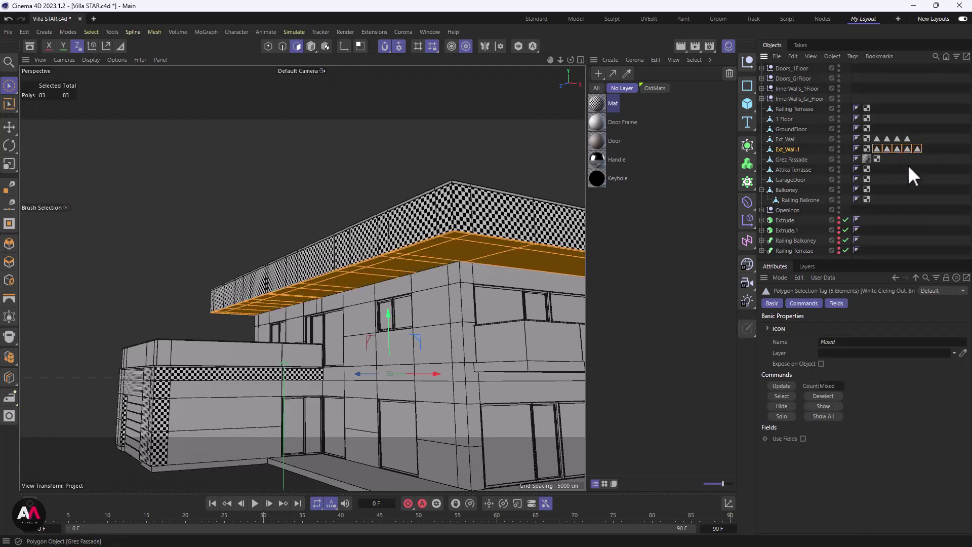
left_click(917, 149)
left_click(878, 147, "shift")
key("Delete")
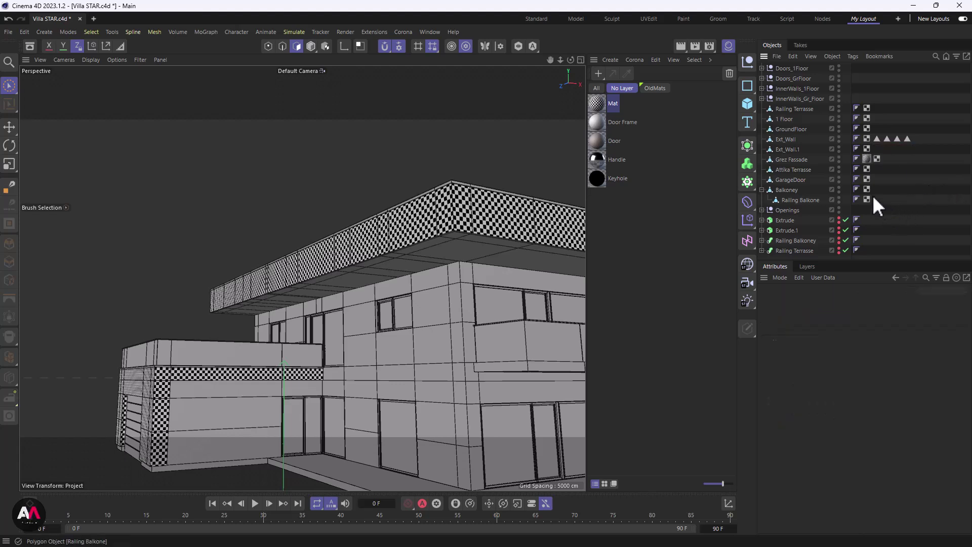
- Rename the Ext_Wall.1 object as White Cieling outside
double_click(787, 150)
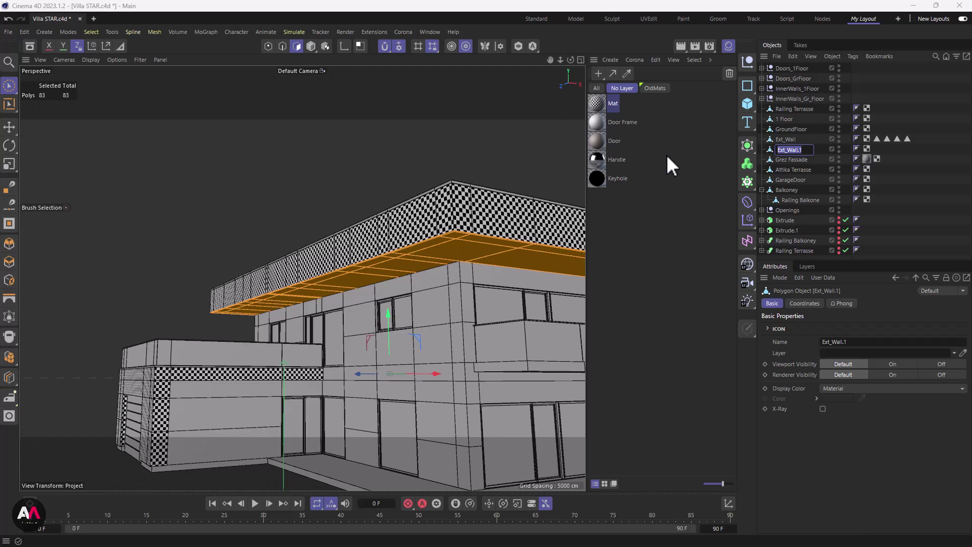
type("Wh")
type("te Ciel")
key("BackSpace")
key("BackSpace")
key("BackSpace")
type("ling outside")
key("Return")
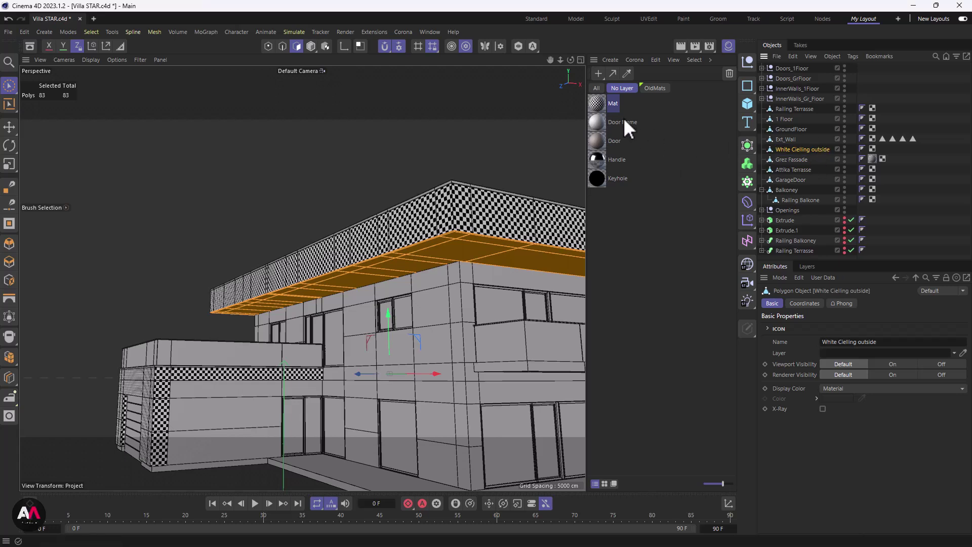
- Apply the checkerboard material Mat to White Cieling outside and set its material tag's projection to Cubic
left_click_drag(597, 102, 824, 148)
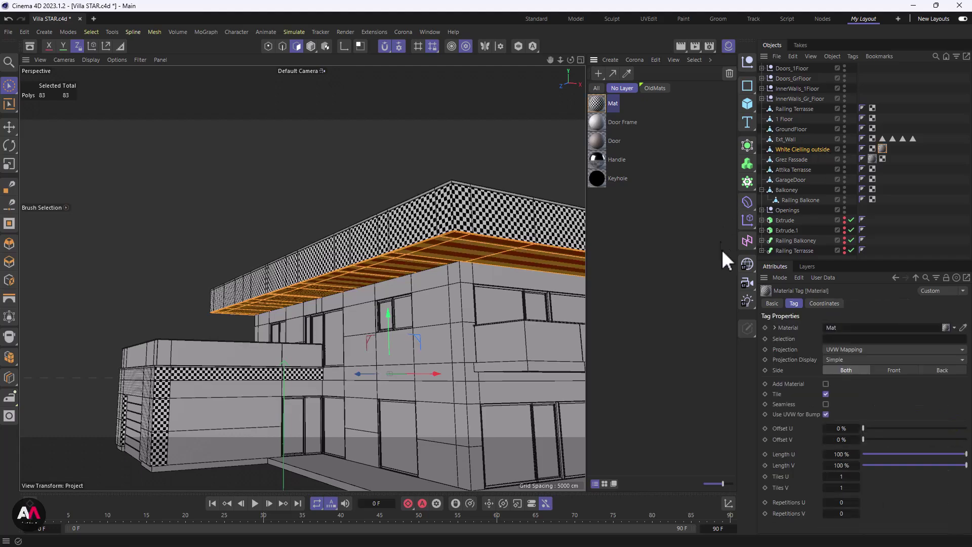
scroll(475, 262, "up", 3)
left_click_drag(461, 276, 488, 237, "alt")
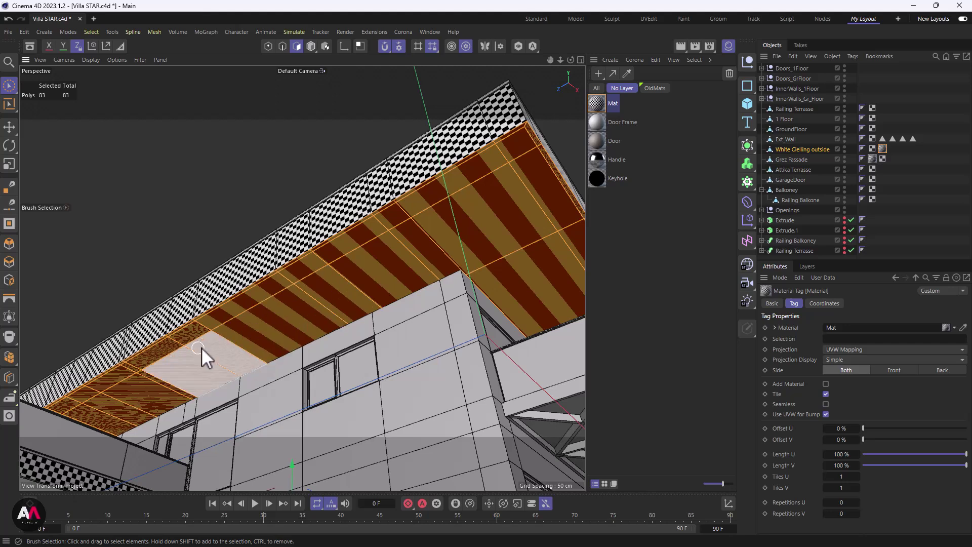
left_click(893, 157)
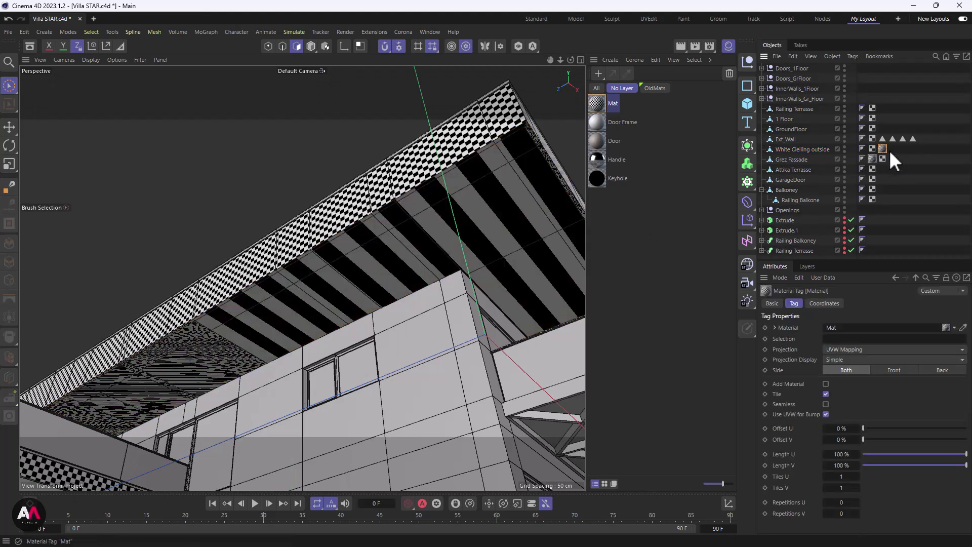
left_click(846, 348)
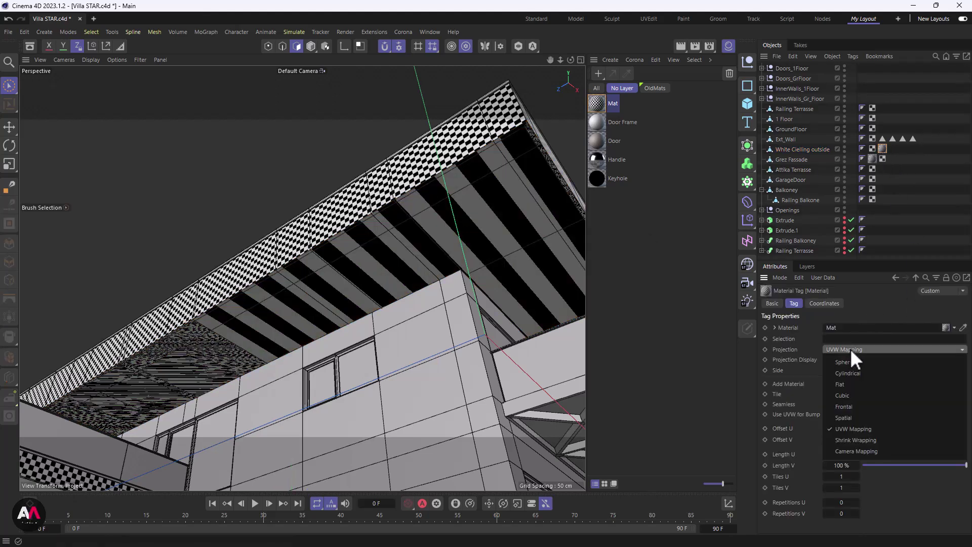
left_click(850, 394)
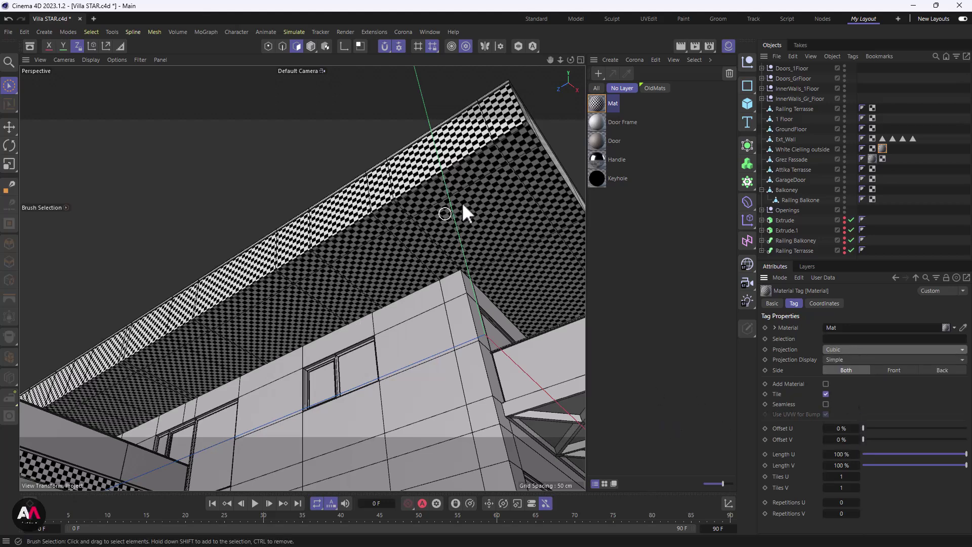
- Delete the old UVW tag of White Cieling outside and generate new UVW coordinates from its cubic material projection
left_click(872, 149)
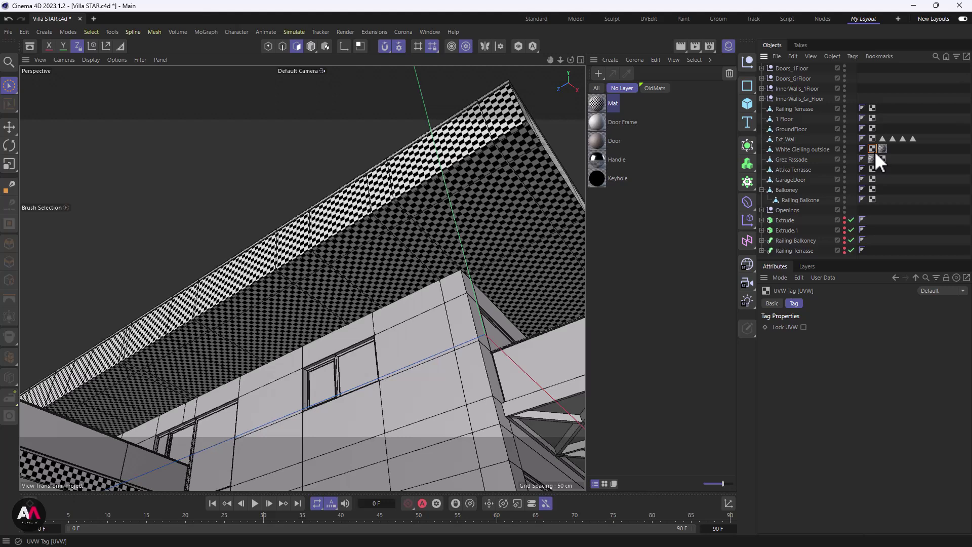
left_click(873, 151)
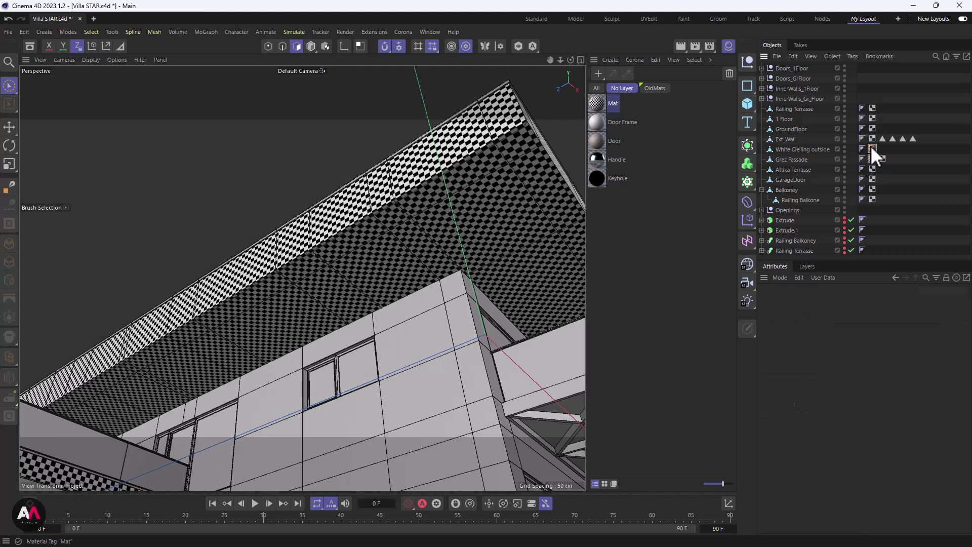
right_click(871, 145)
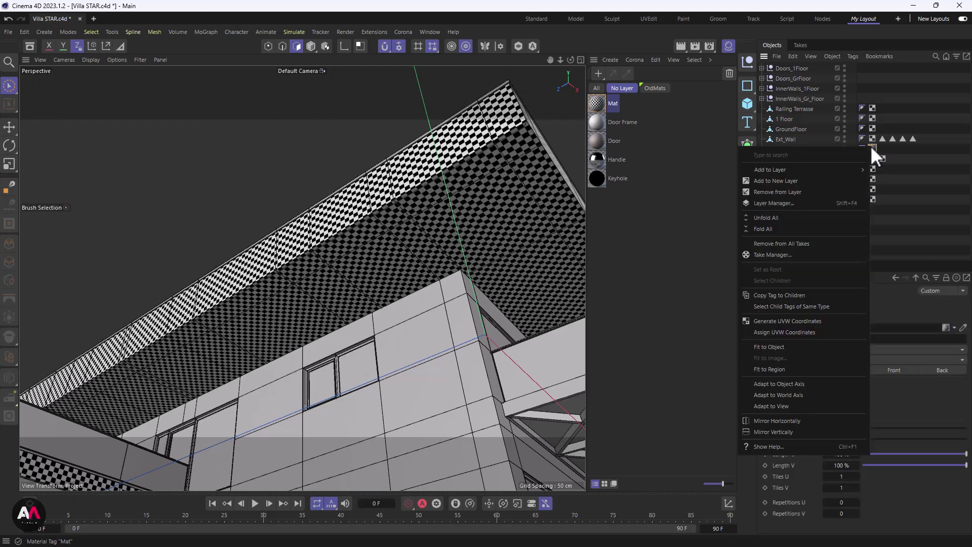
left_click(783, 322)
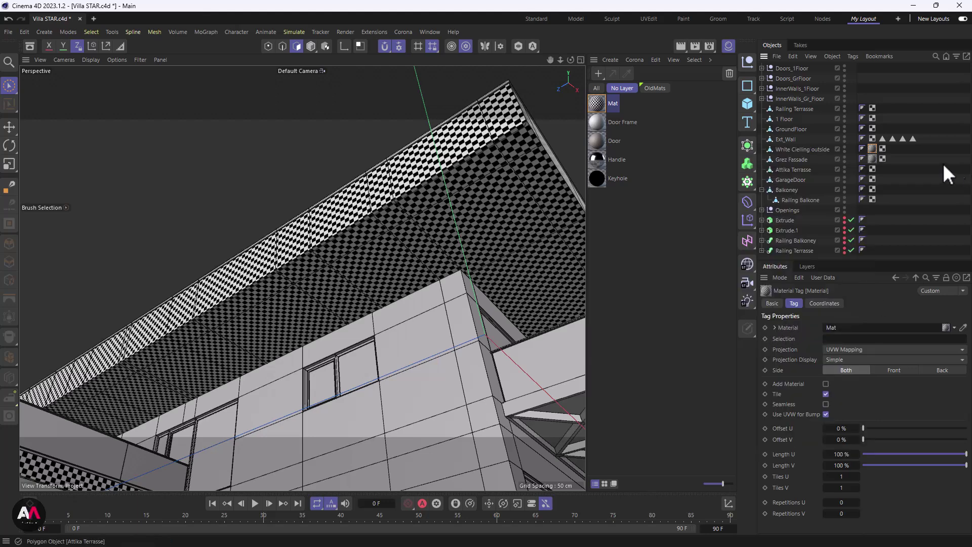
- Select the facade polygons stored in Ext_Wall's Brick Mat selection tag
left_click(882, 138)
double_click(883, 138)
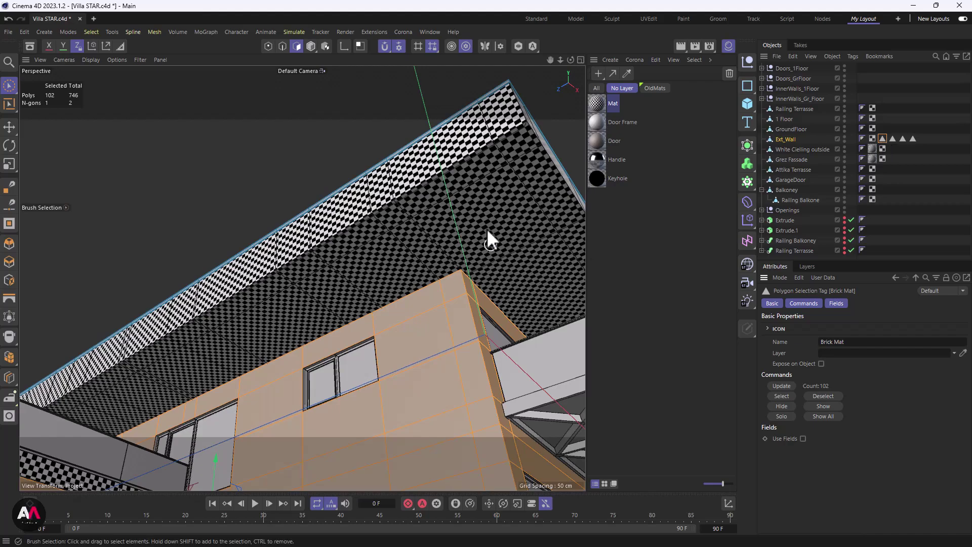
right_click_drag(475, 200, 431, 260, "alt")
left_click_drag(431, 259, 383, 317, "alt")
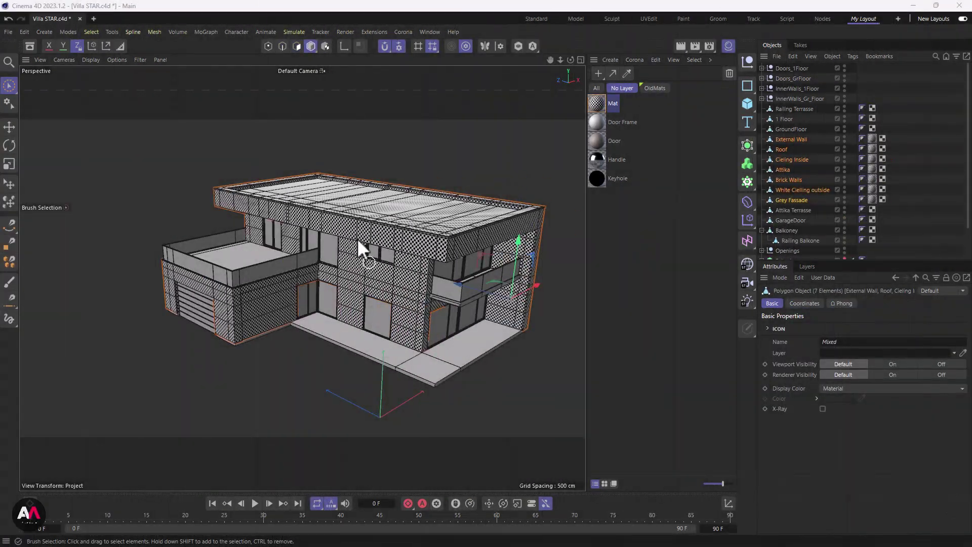
- Examine the checkerboard mapping on the villa's roof, walls, garage and overhang underside from all around
left_click_drag(382, 207, 411, 215, "alt")
right_click_drag(411, 214, 454, 205, "alt")
left_click_drag(414, 174, 445, 157, "alt")
right_click_drag(446, 157, 322, 221, "alt")
left_click_drag(322, 221, 136, 223, "alt")
right_click_drag(137, 223, 238, 254, "alt")
left_click_drag(238, 254, 211, 263, "alt")
right_click_drag(165, 235, 222, 237, "alt")
left_click_drag(172, 245, 450, 264, "alt")
right_click_drag(384, 219, 291, 268, "alt")
right_click_drag(301, 278, 169, 274, "alt")
left_click_drag(169, 273, 381, 231, "alt")
right_click_drag(380, 231, 269, 279, "alt")
middle_click_drag(269, 279, 275, 291, "alt")
right_click_drag(275, 292, 324, 275, "alt")
left_click_drag(324, 275, 364, 207, "alt")
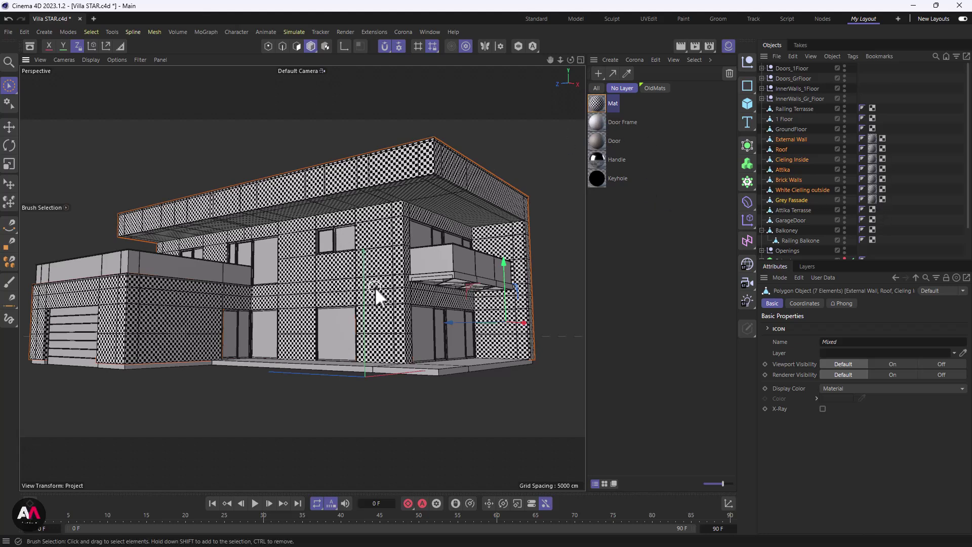
left_click_drag(354, 256, 345, 275, "alt")
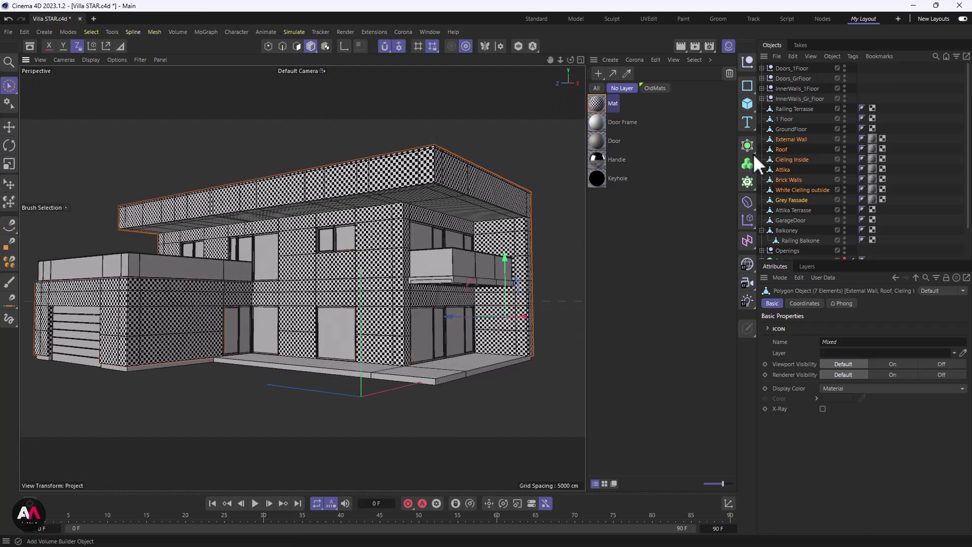
- Create a new material for Grey Fassade with a dark grey colour of 41% value and name it Grey
left_click(792, 200)
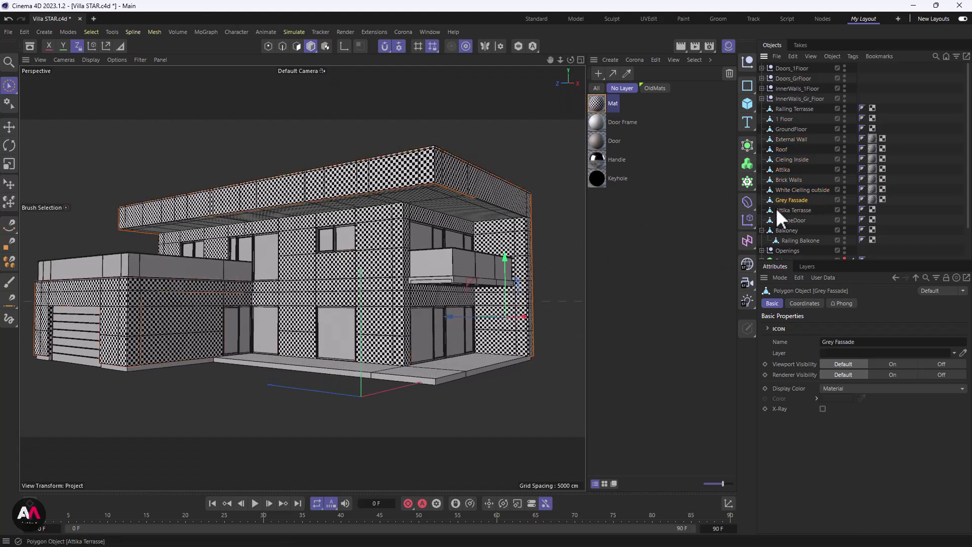
left_click(643, 255)
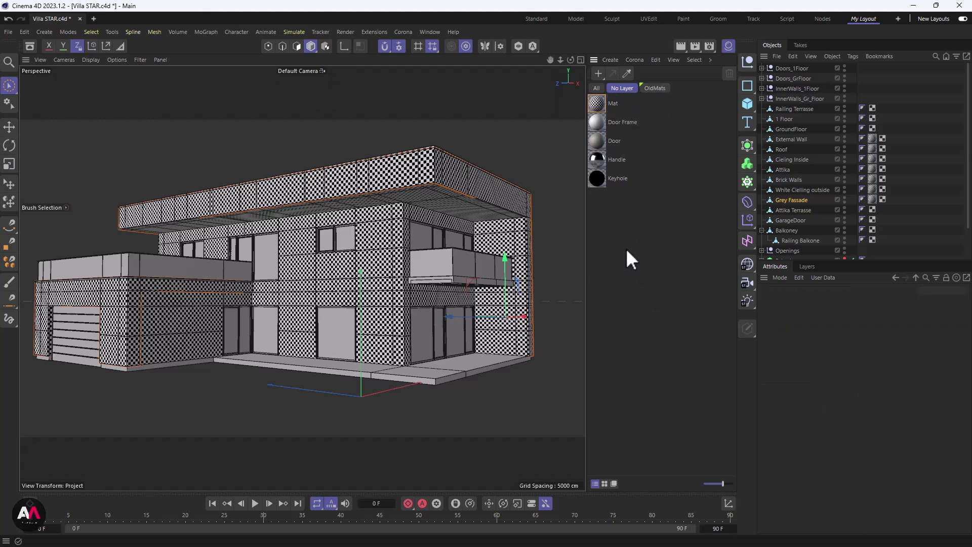
double_click(625, 248)
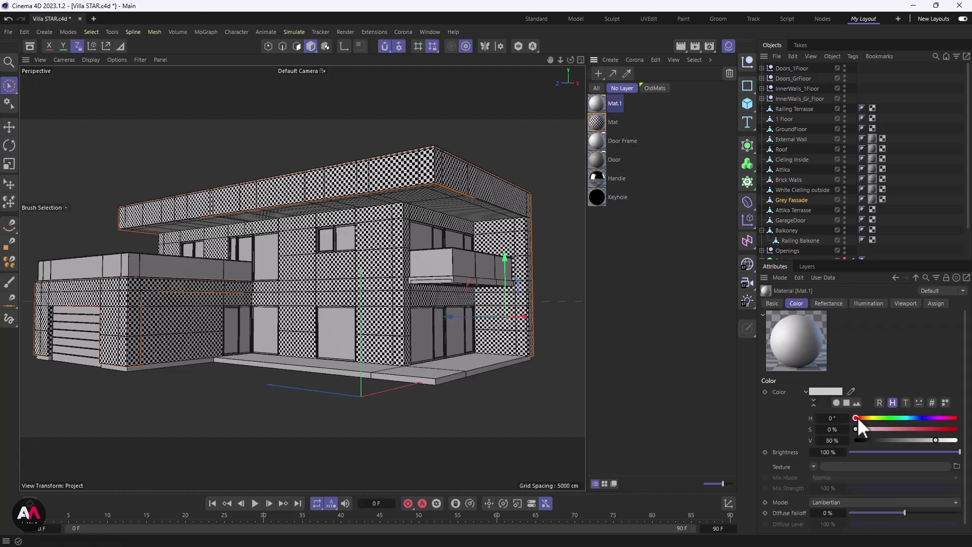
left_click_drag(903, 439, 897, 440)
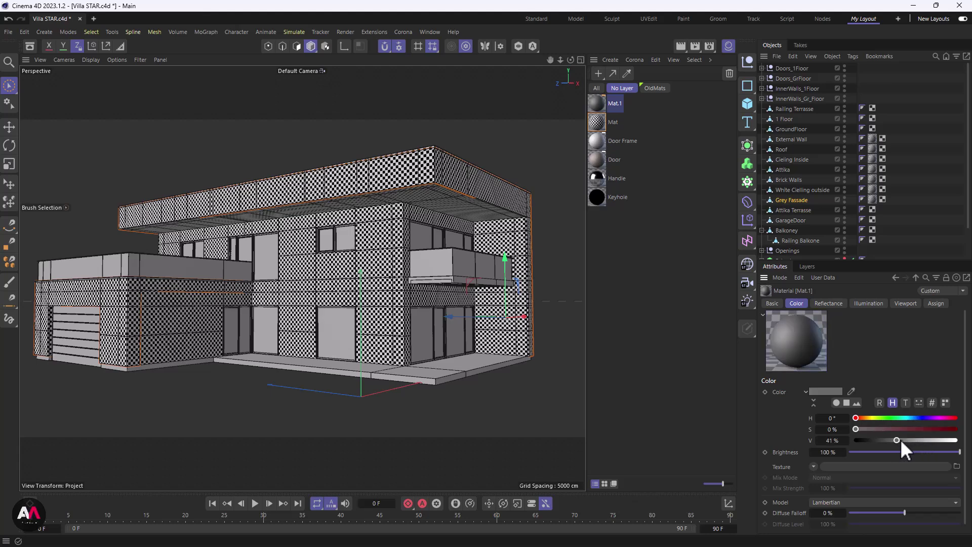
double_click(616, 103)
type("Grey")
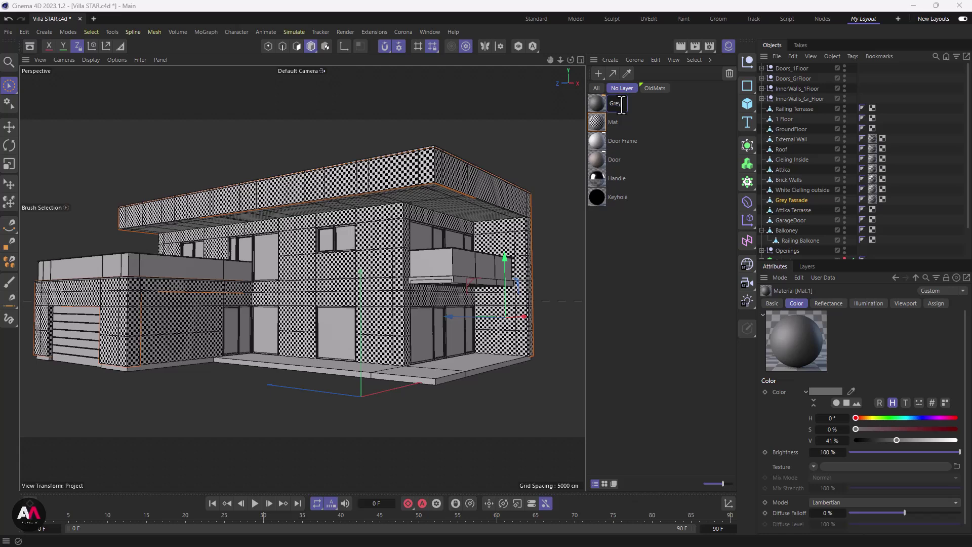
key("Return")
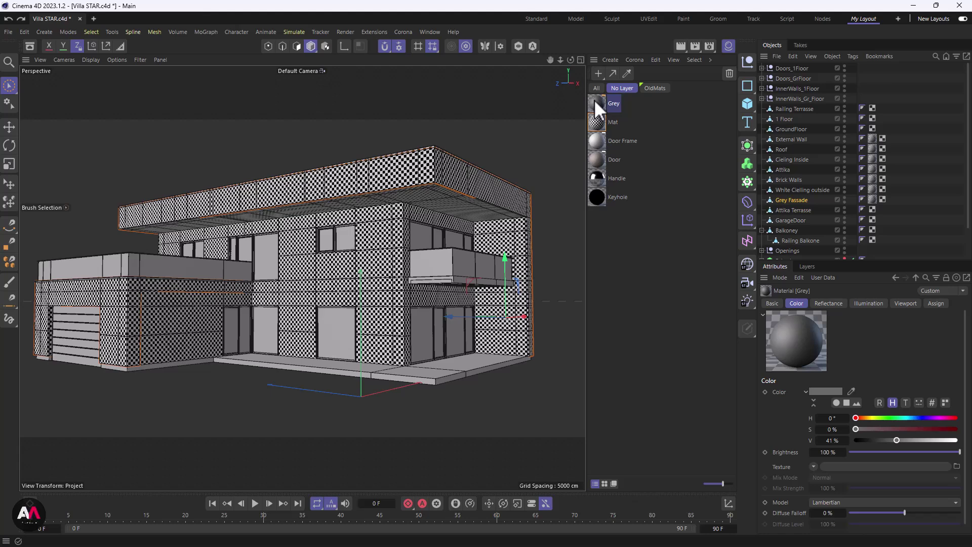
- Replace the checkerboard on the Grey Fassade object with the Grey material and check the villa's facade
left_click_drag(594, 100, 871, 196)
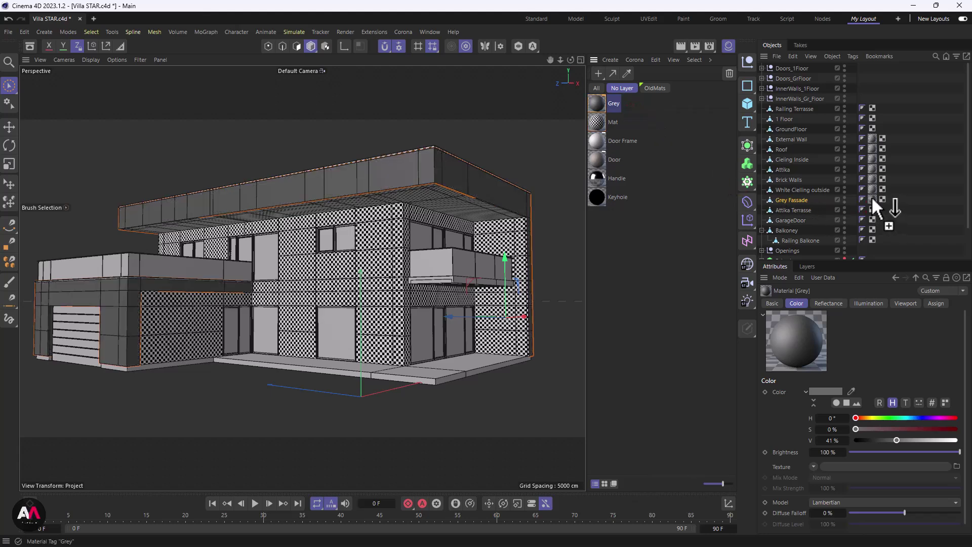
left_click_drag(430, 153, 408, 153, "alt")
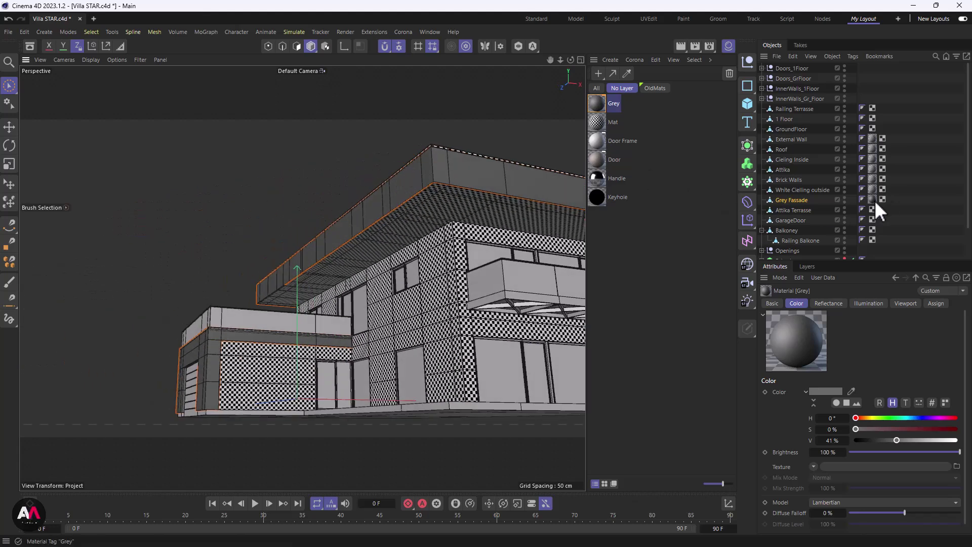
left_click_drag(449, 236, 551, 226, "alt")
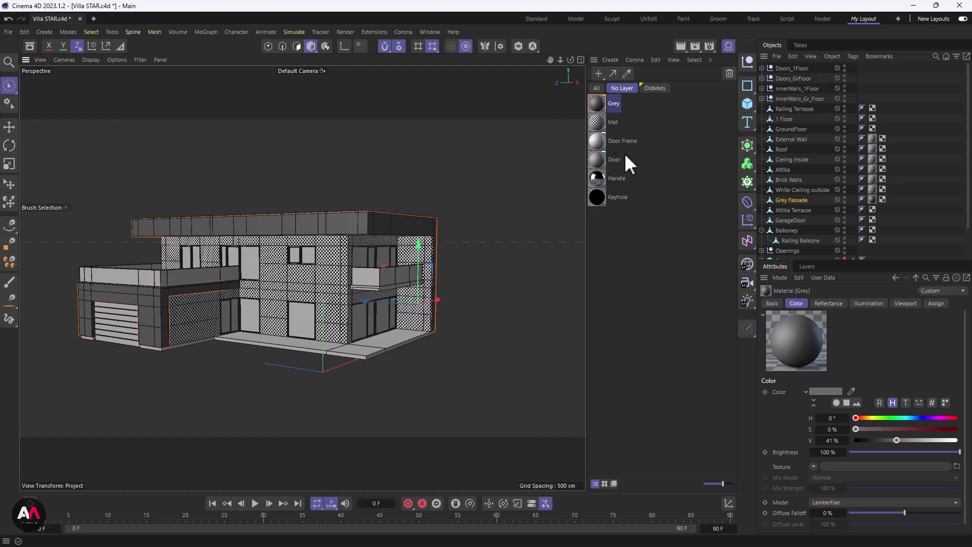
- Create a default material named White Cieling and assign it to White Cieling outside in place of the checkerboard
left_click(805, 189)
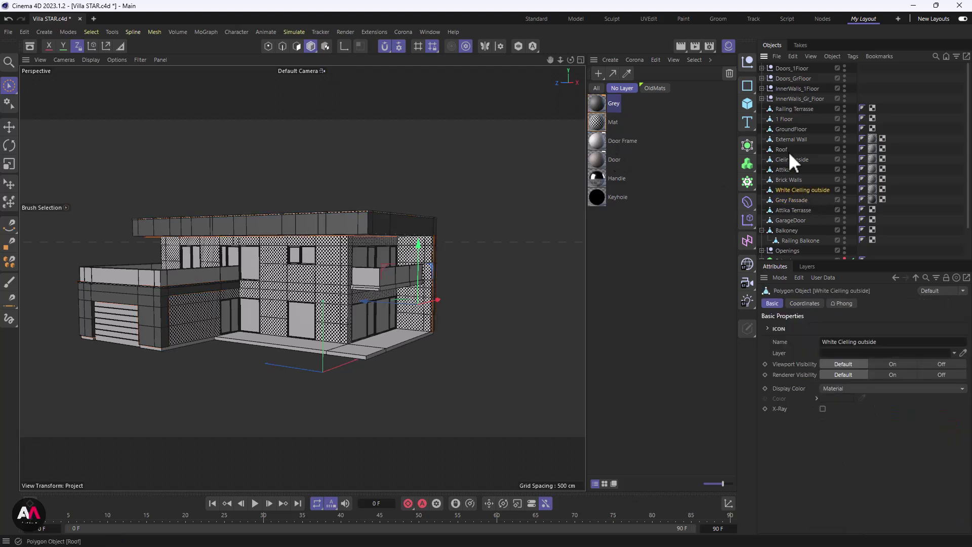
double_click(624, 249)
double_click(615, 103)
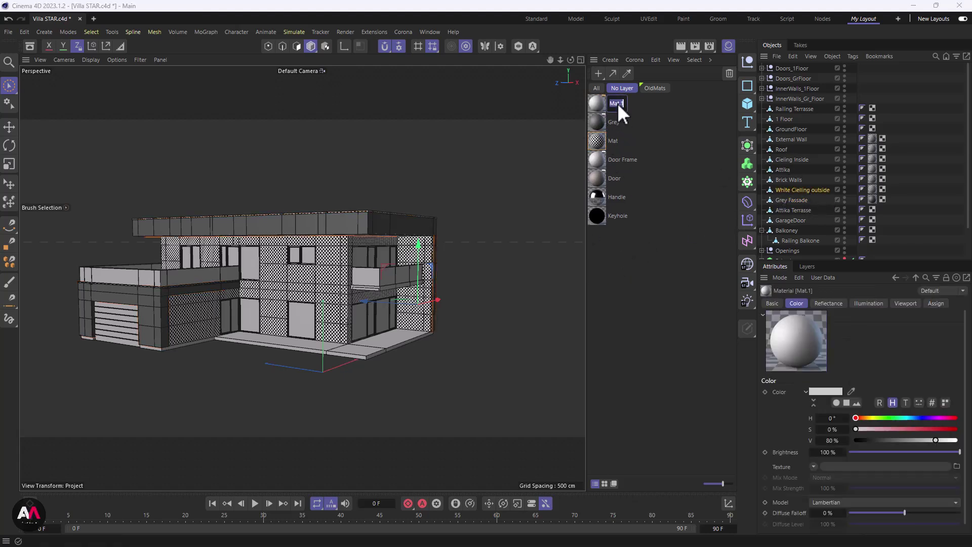
type("White Cieling")
key("Return")
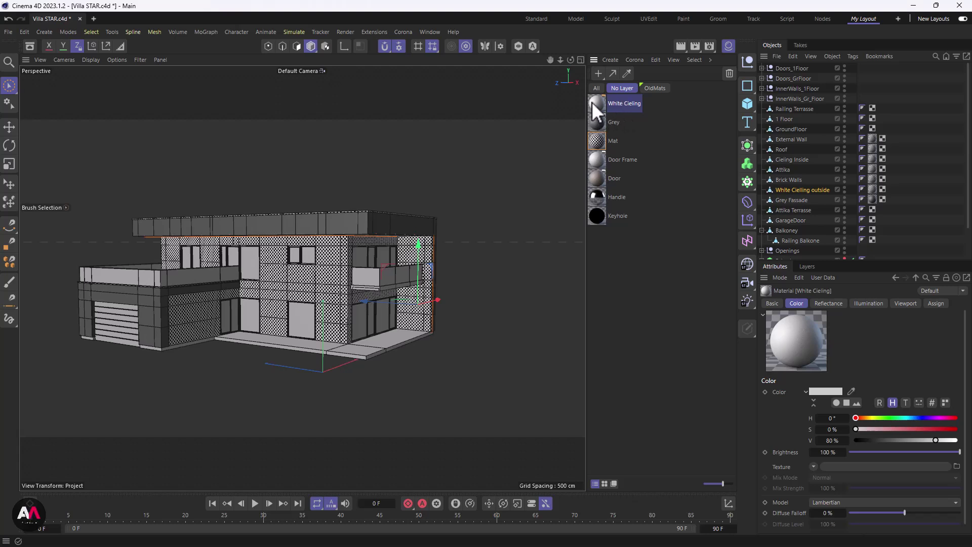
left_click_drag(597, 103, 872, 191)
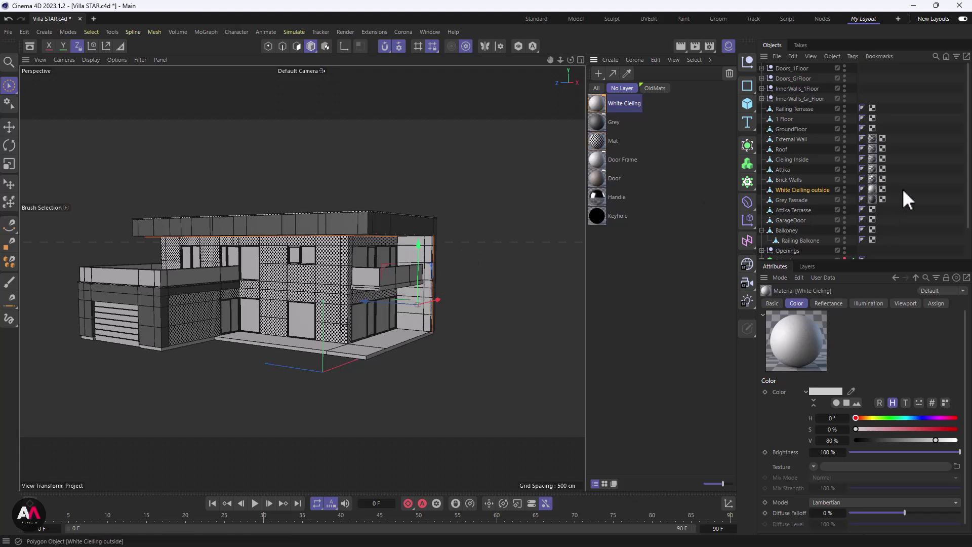
- Create a new material for the Brick Walls object and name it Brick
left_click(806, 179)
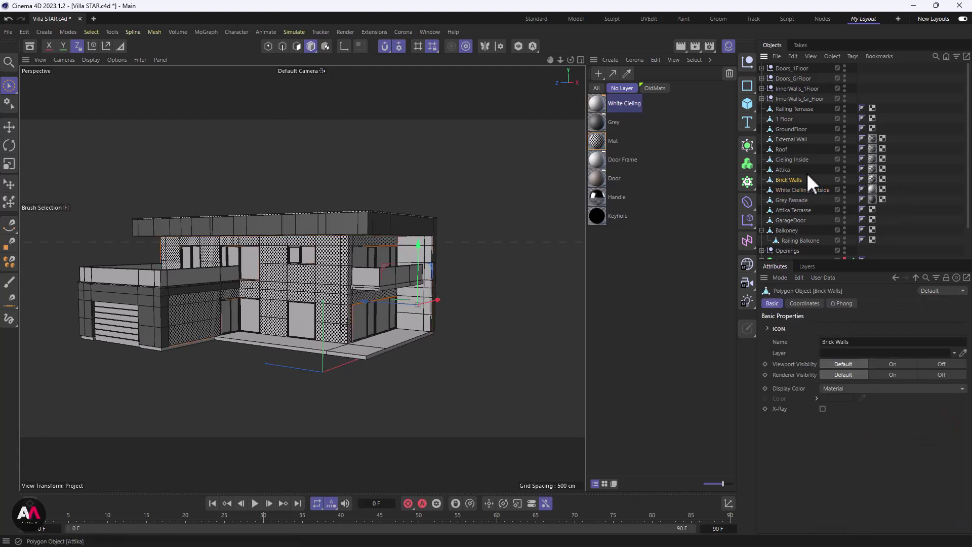
double_click(651, 242)
double_click(615, 103)
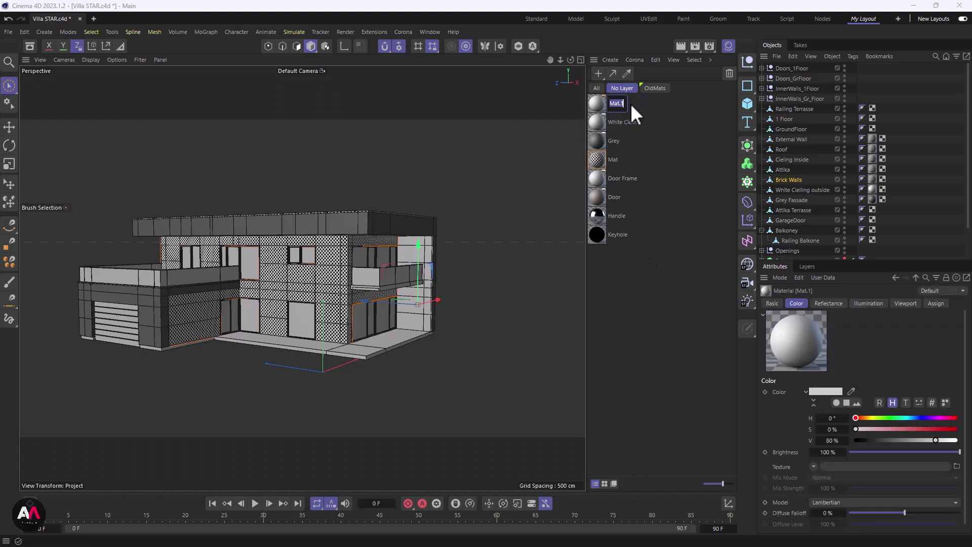
type("Brick")
key("Return")
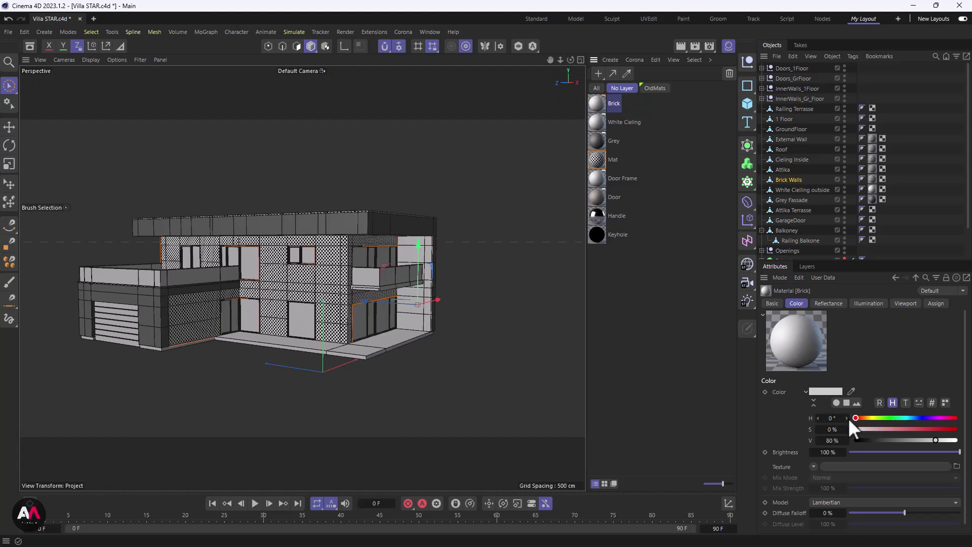
- Set the Brick material's colour to hue 25° and saturation 80%, and replace the checkerboard on Brick Walls with it
left_click_drag(856, 417, 863, 417)
left_click(956, 429)
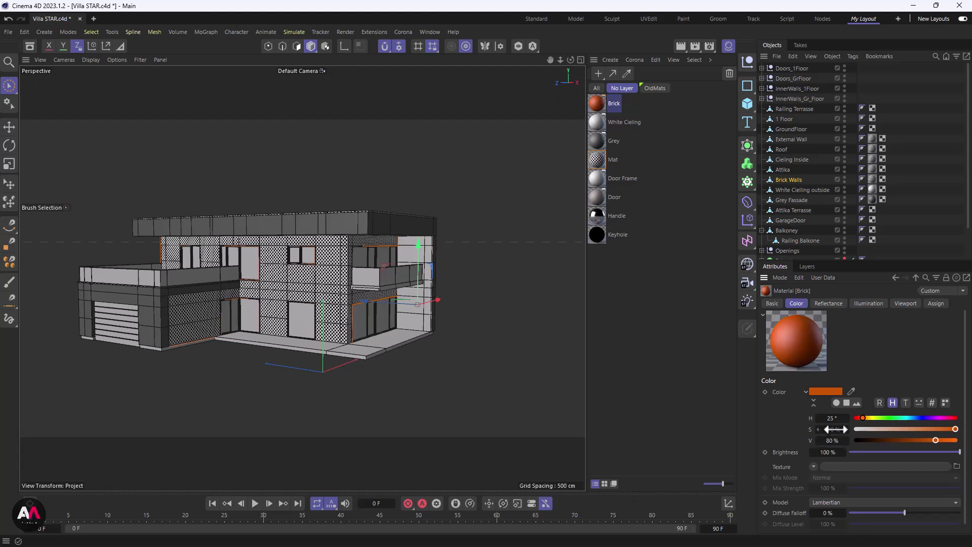
type("80")
key("Return")
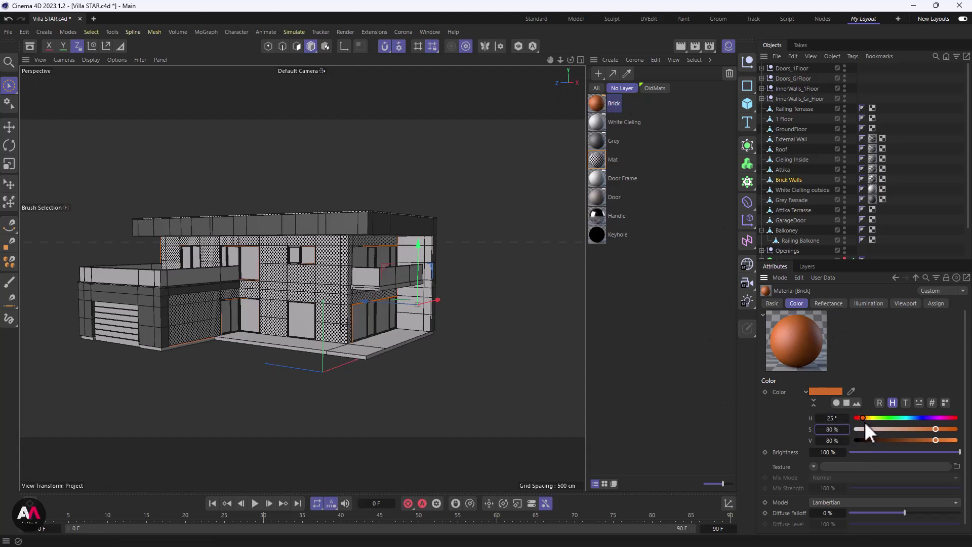
left_click(600, 102)
left_click_drag(600, 102, 871, 177)
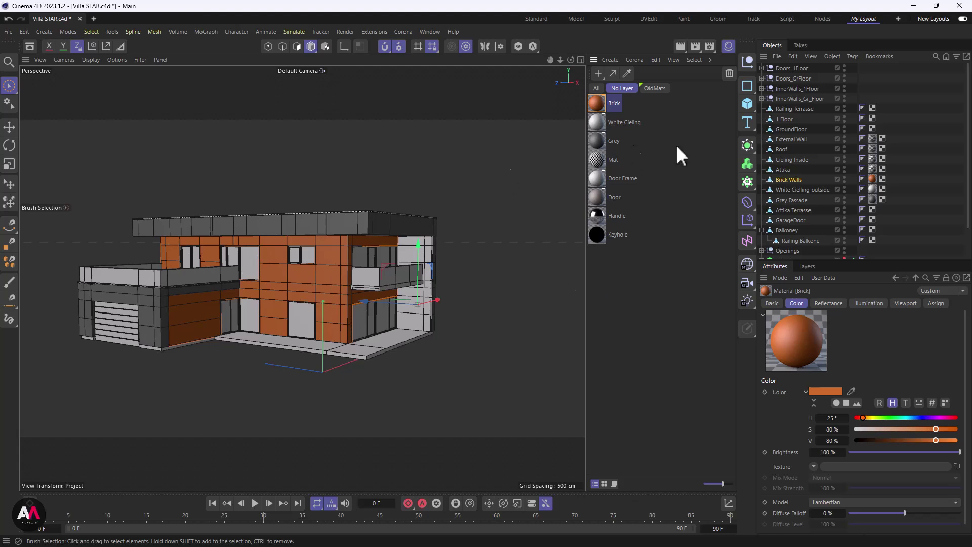
- Create a new material for the Attika object and name it Attika
left_click(782, 169)
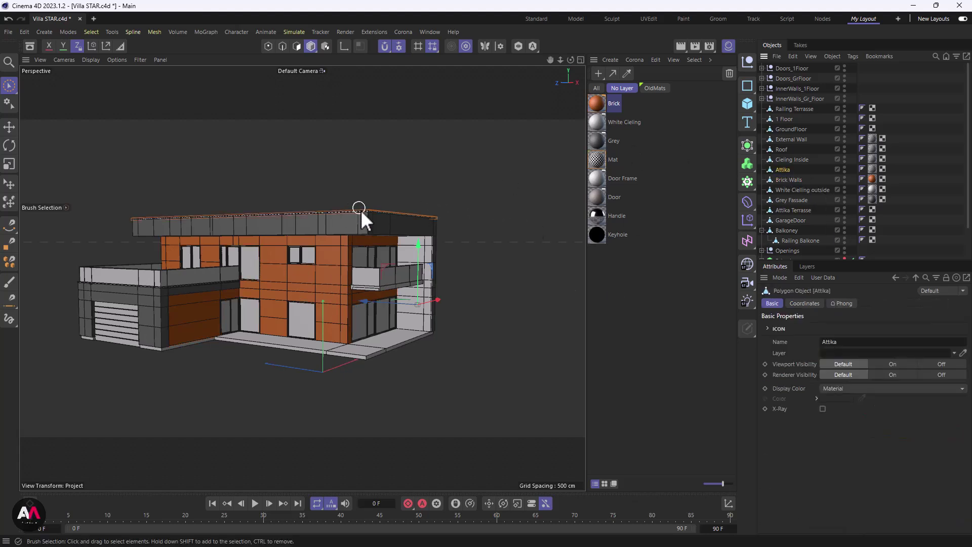
scroll(360, 210, "up", 2)
double_click(637, 260)
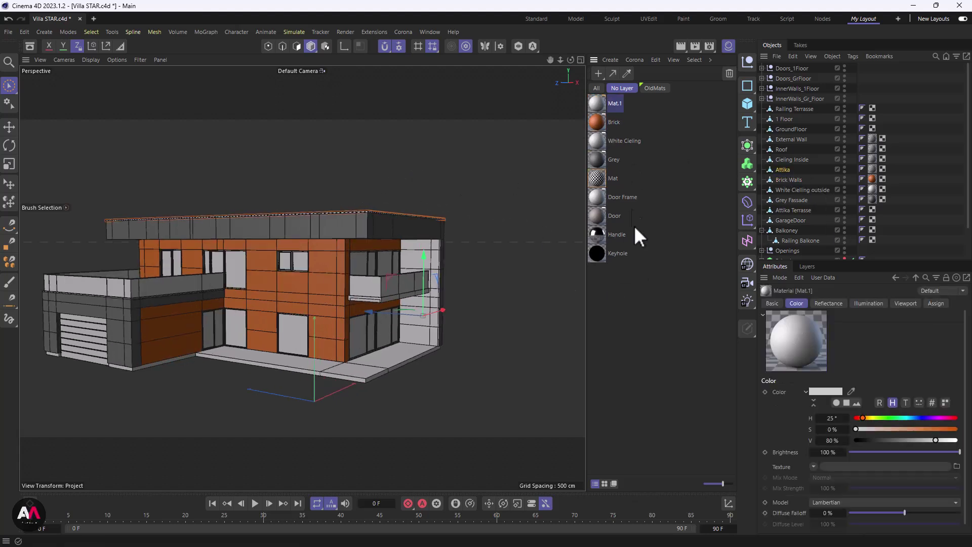
double_click(610, 103)
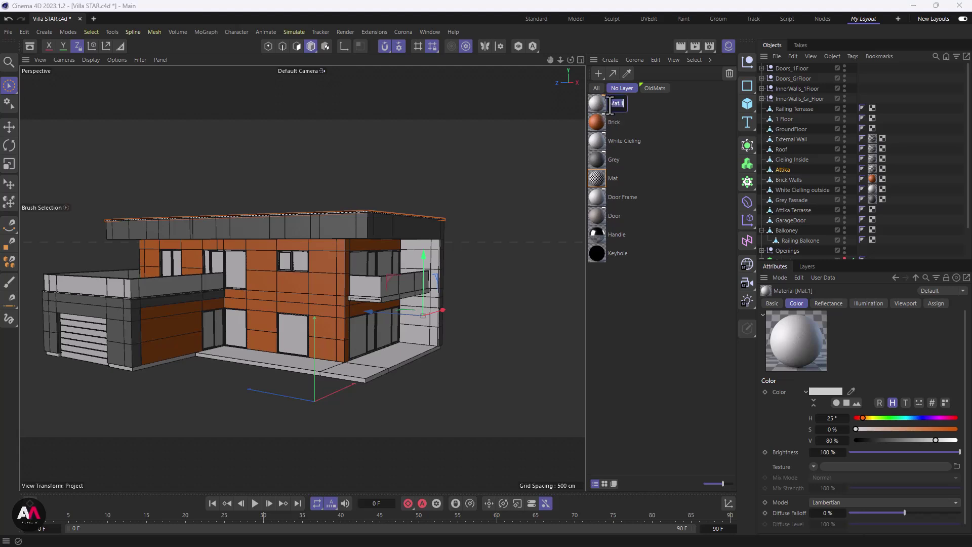
key("BackSpace")
type("Attika")
key("Return")
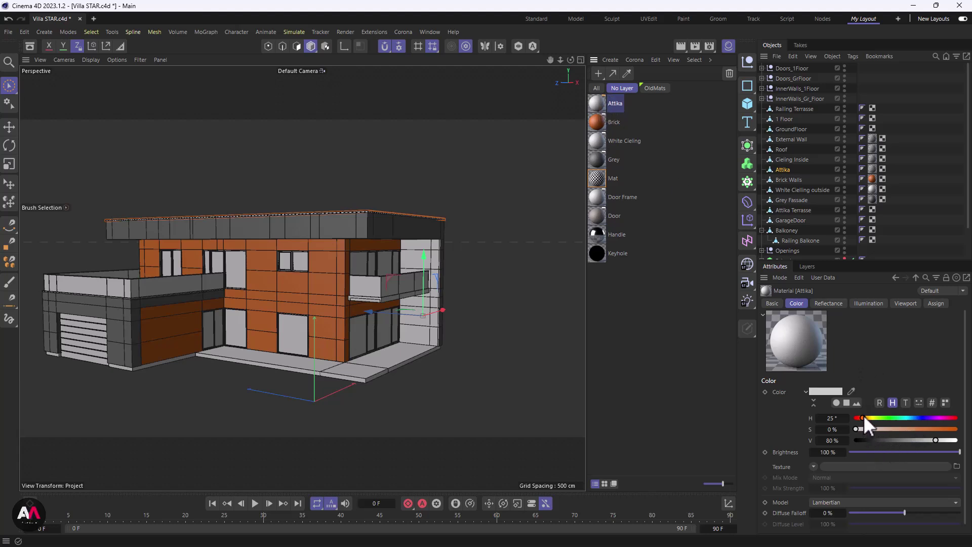
- Set the Attika material's colour to hue 30° and saturation 80%
double_click(829, 417)
type("30")
key("Return")
double_click(830, 430)
type("80")
key("Return")
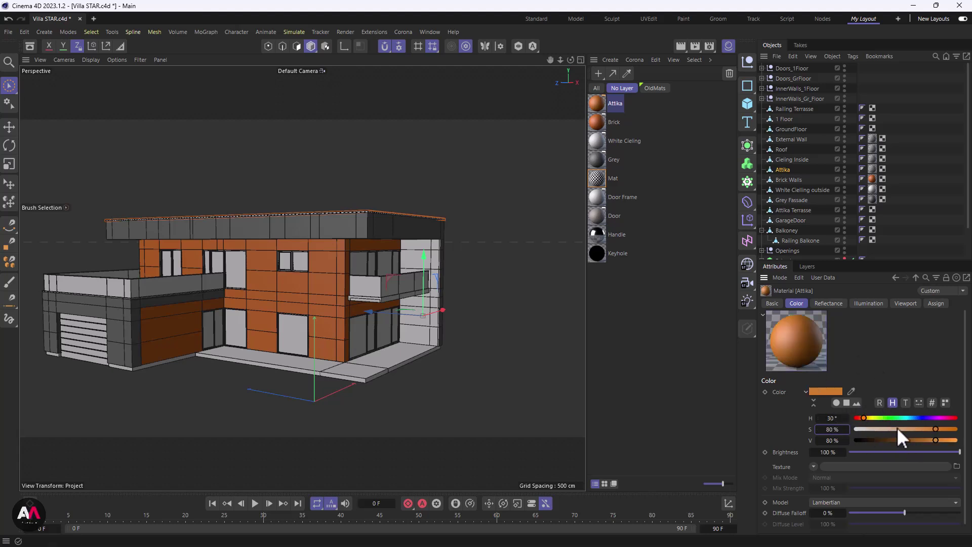
- Change the Attika material's hue to 50° and replace the checkerboard on the Attika object with it
double_click(828, 417)
type("50")
key("Return")
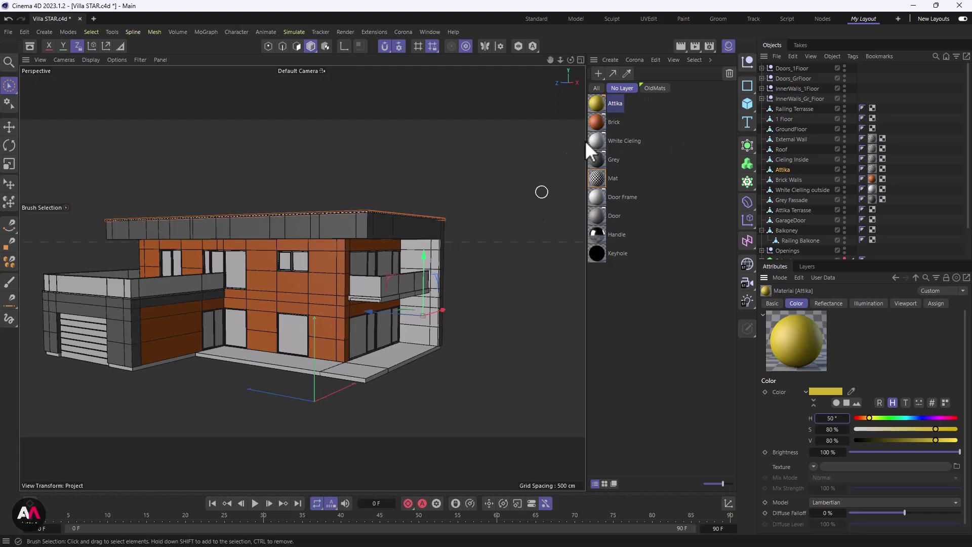
left_click_drag(595, 104, 872, 165)
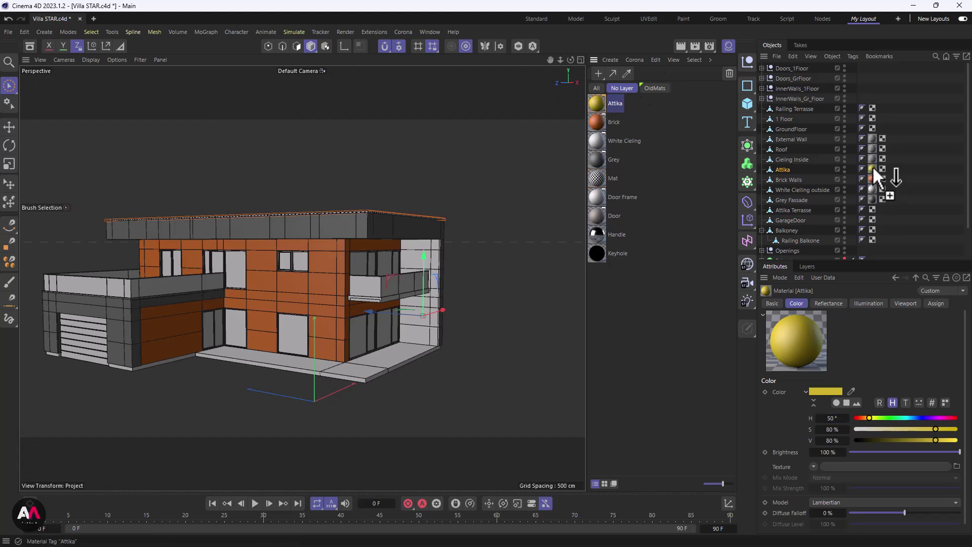
scroll(364, 220, "up", 5)
left_click_drag(434, 173, 415, 234, "alt")
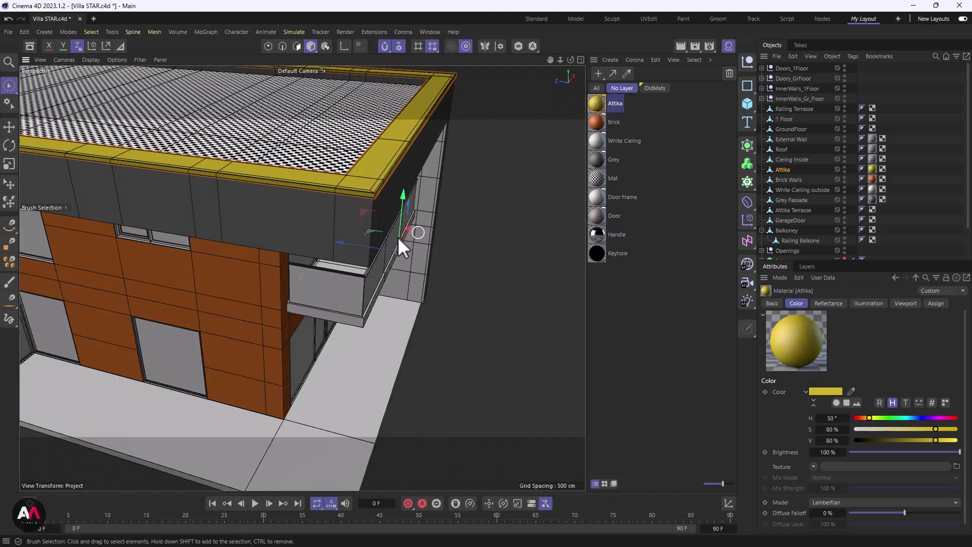
- Examine the Attika edge, the roof overhang and the brick façade of the villa from several angles
scroll(439, 165, "down", 5)
left_click_drag(439, 165, 254, 164, "alt")
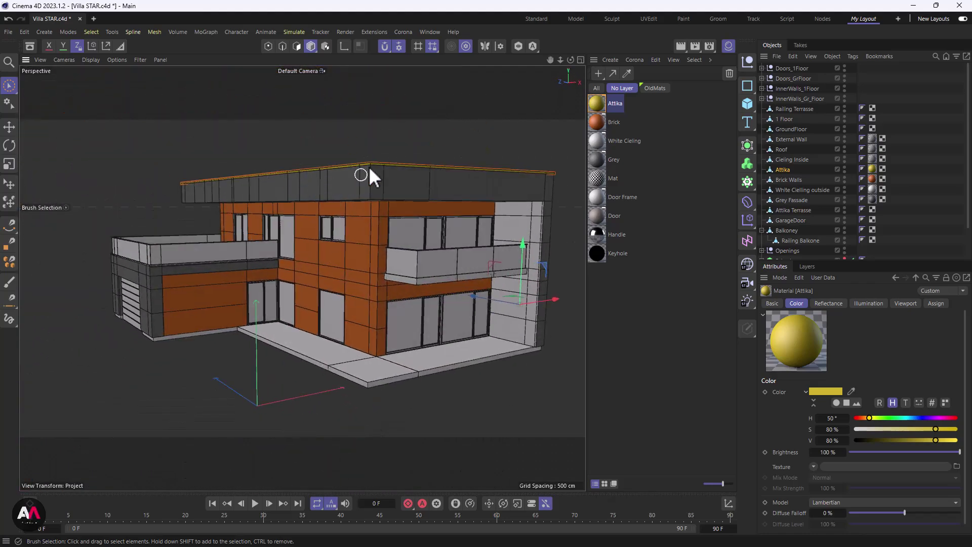
scroll(360, 180, "up", 6)
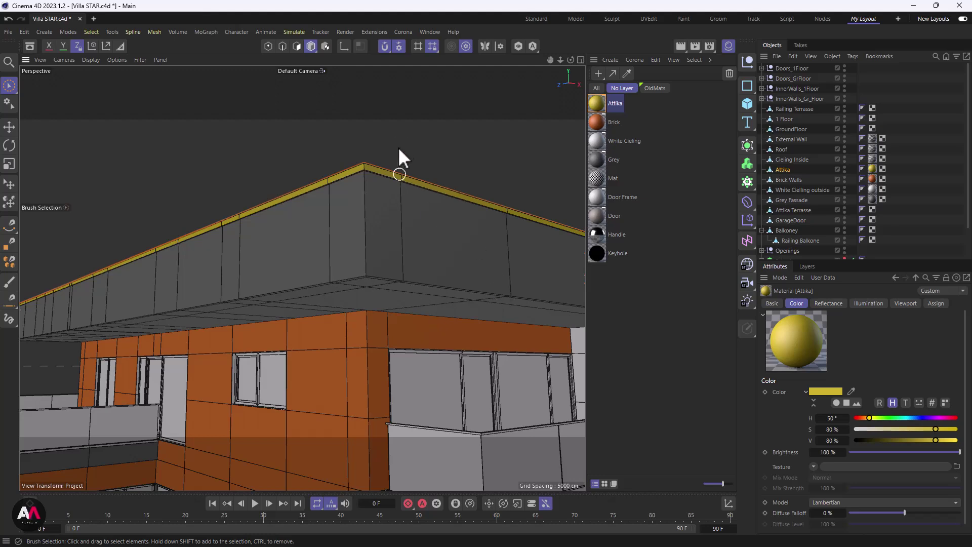
left_click_drag(395, 158, 384, 172, "alt")
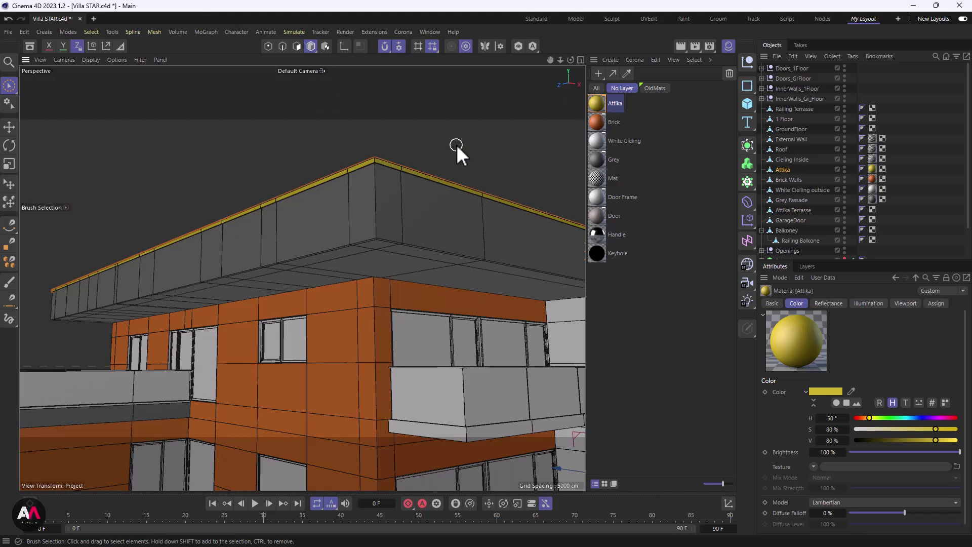
left_click_drag(459, 147, 379, 223, "alt")
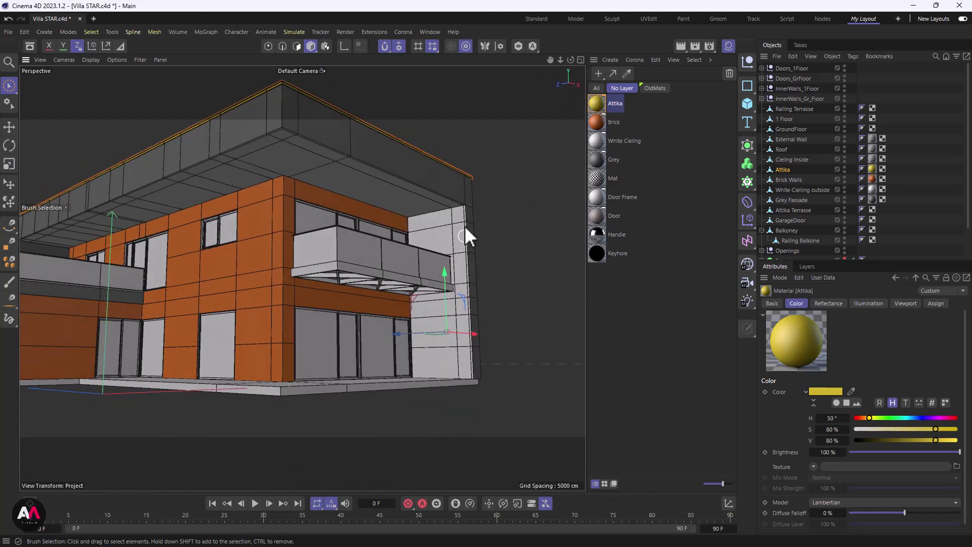
left_click_drag(286, 215, 241, 292, "alt")
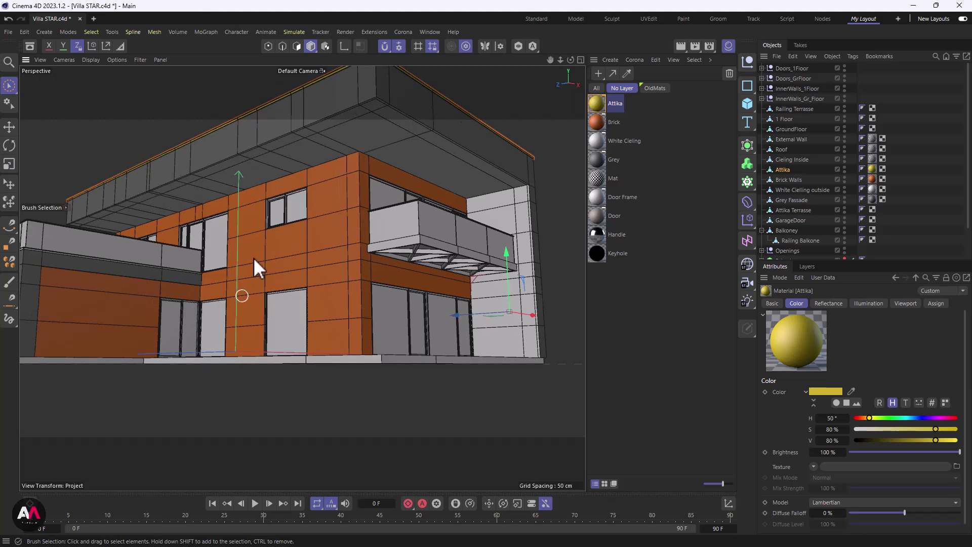
left_click_drag(327, 245, 265, 287, "alt")
left_click_drag(339, 265, 308, 247, "alt")
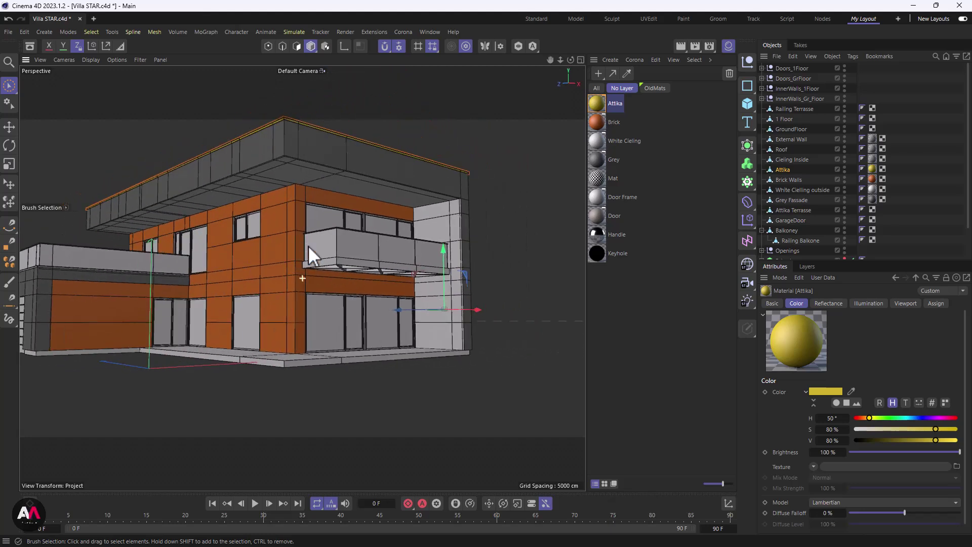
- Create a material named White Inside and replace the materials on Cieling Inside and External Wall with it
left_click(797, 157)
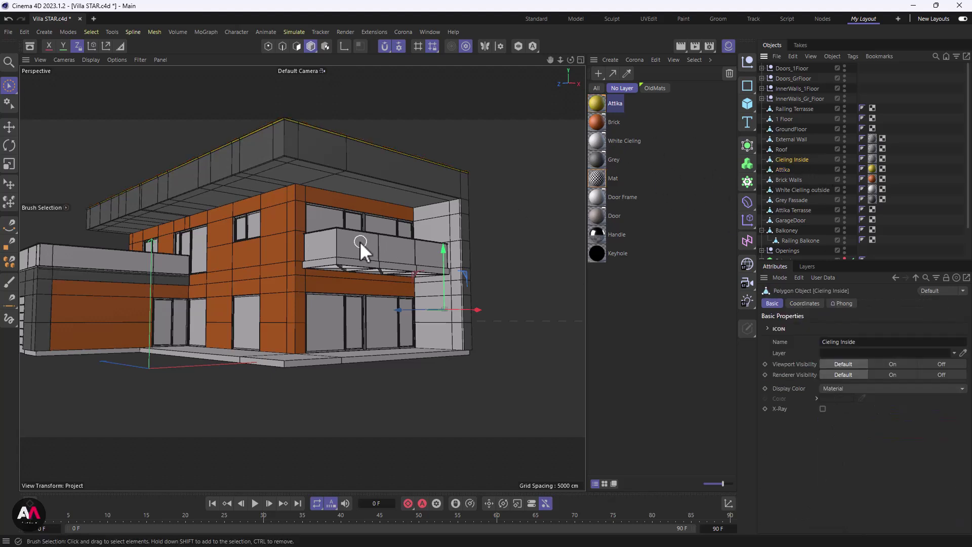
left_click_drag(347, 202, 379, 213, "alt")
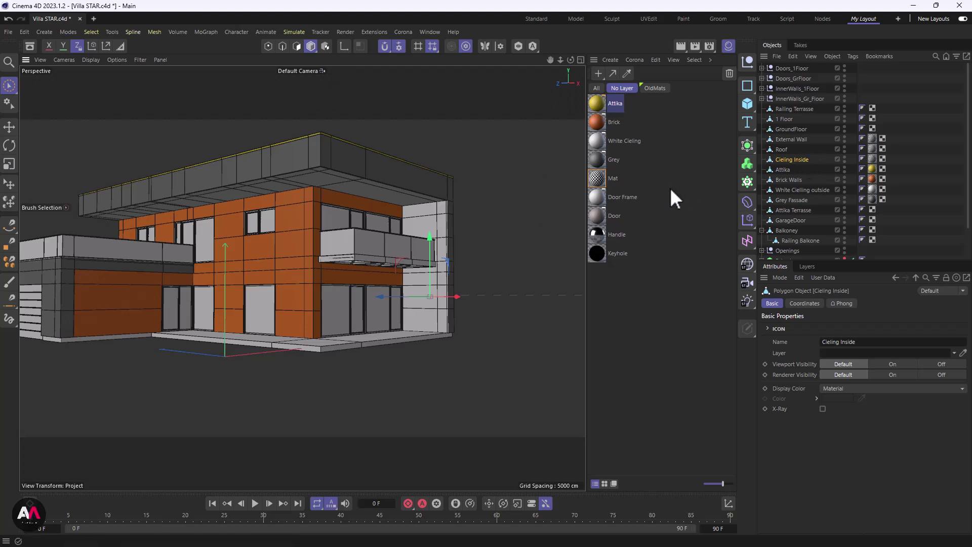
left_click(597, 140)
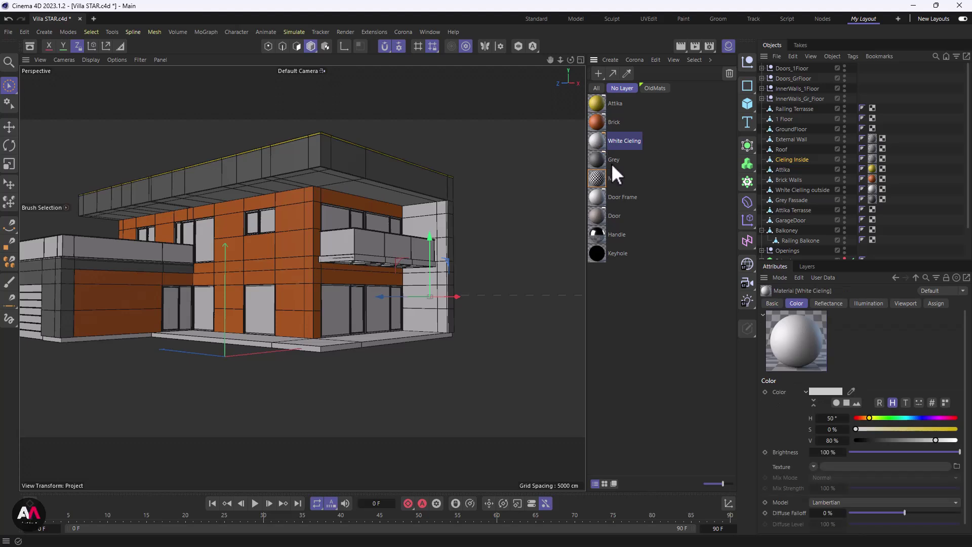
double_click(633, 313)
double_click(617, 104)
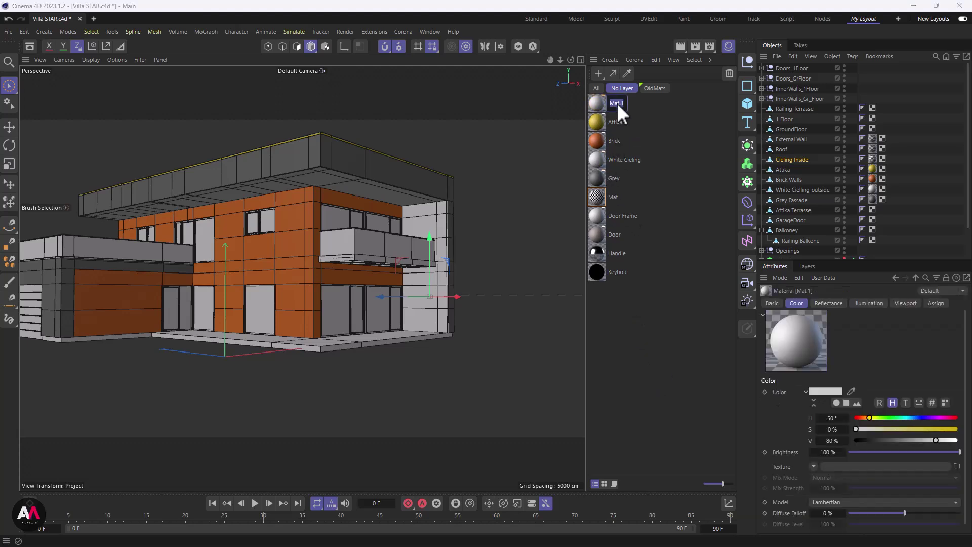
type("White Inside")
key("Return")
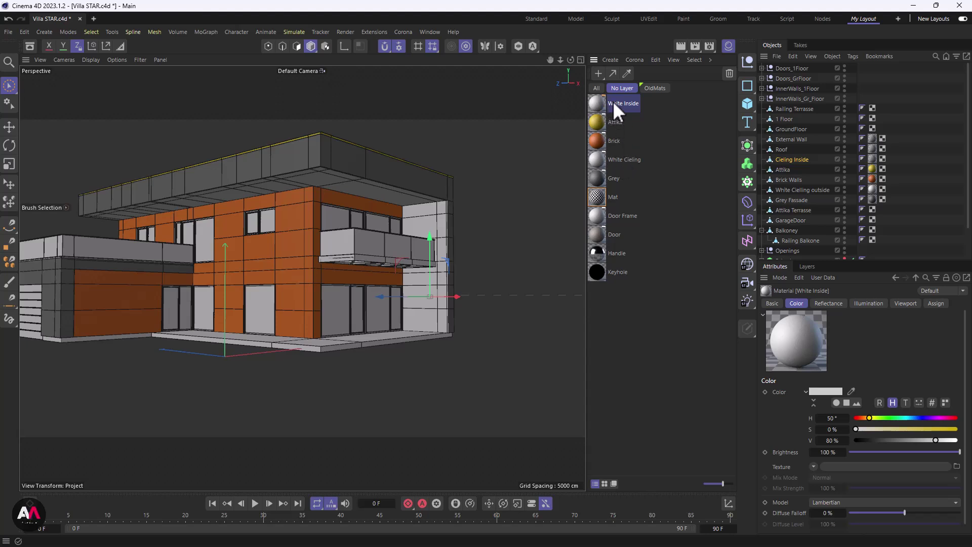
left_click_drag(597, 103, 873, 158)
left_click_drag(598, 101, 872, 139)
- Create a new material for the Roof object and name it Roof
left_click(782, 148)
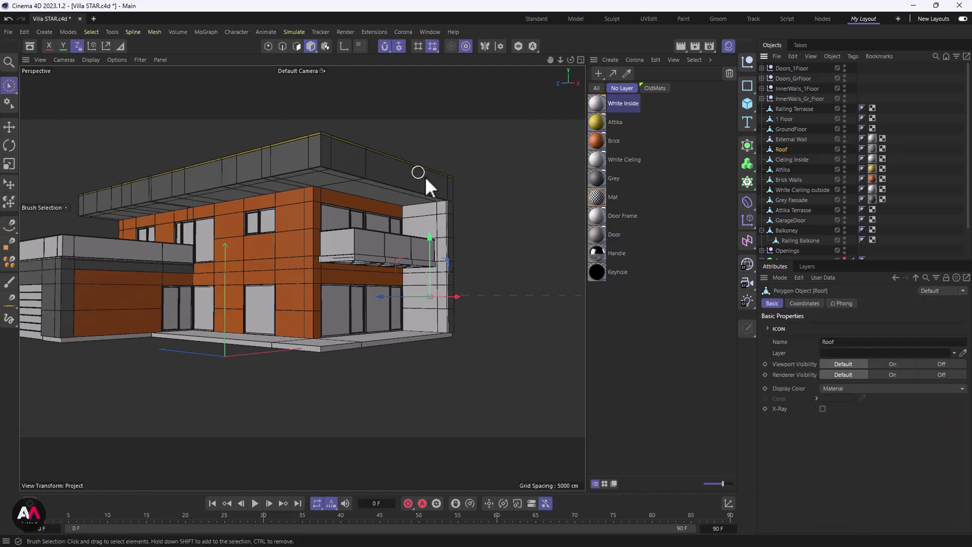
left_click_drag(369, 196, 412, 256, "alt")
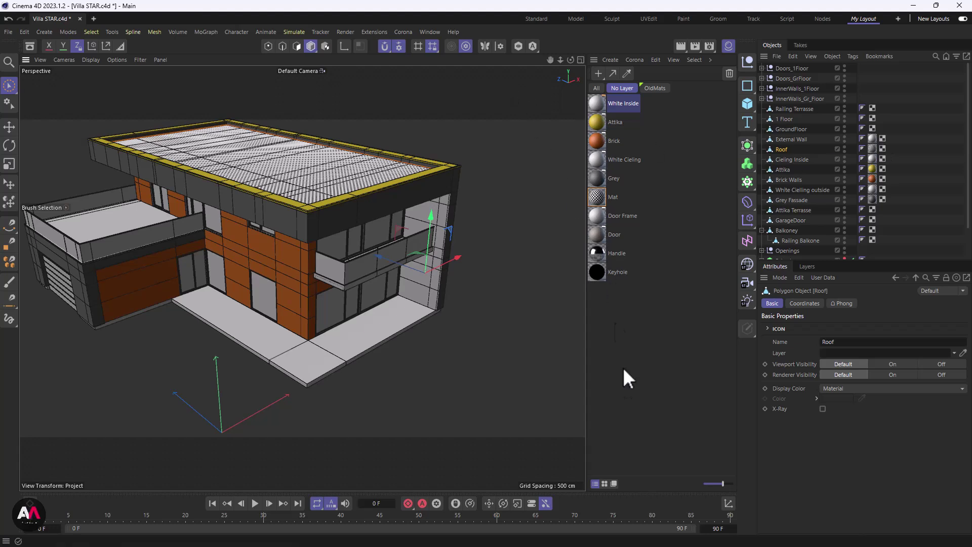
double_click(637, 330)
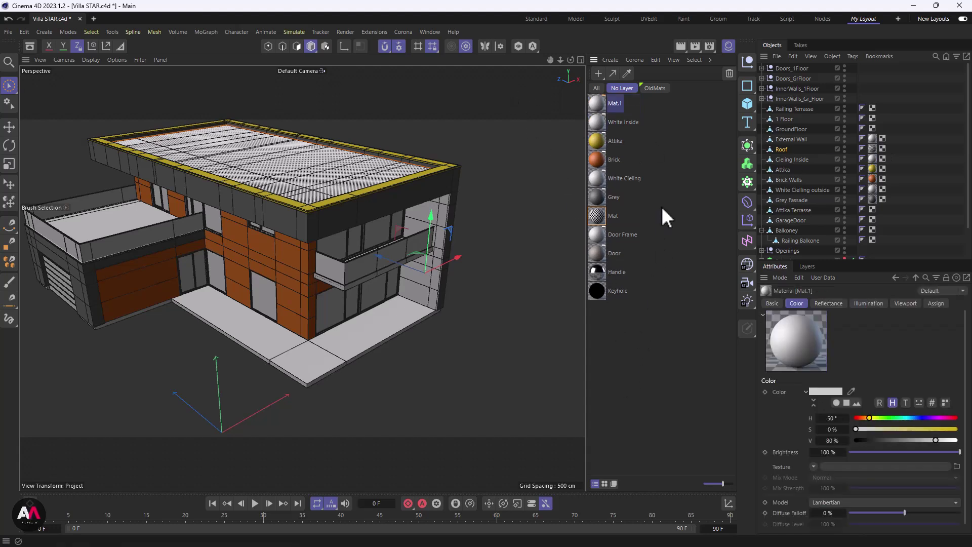
double_click(612, 104)
type("Roof")
key("Return")
- Set the Roof material's colour to hue 60° and saturation 80%, and replace the checkerboard on the Roof object with it
left_click(837, 428)
type("70")
key("Return")
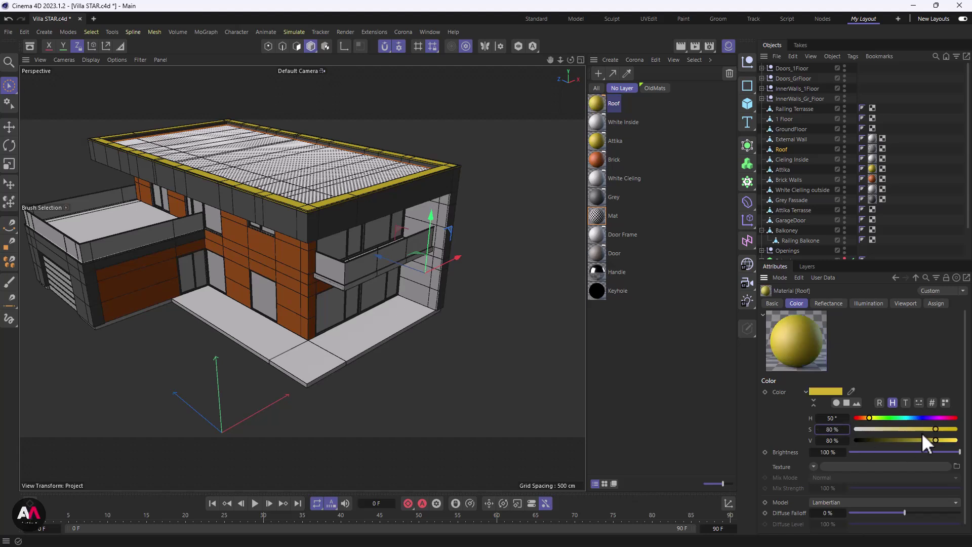
left_click(834, 417)
type("60")
key("Return")
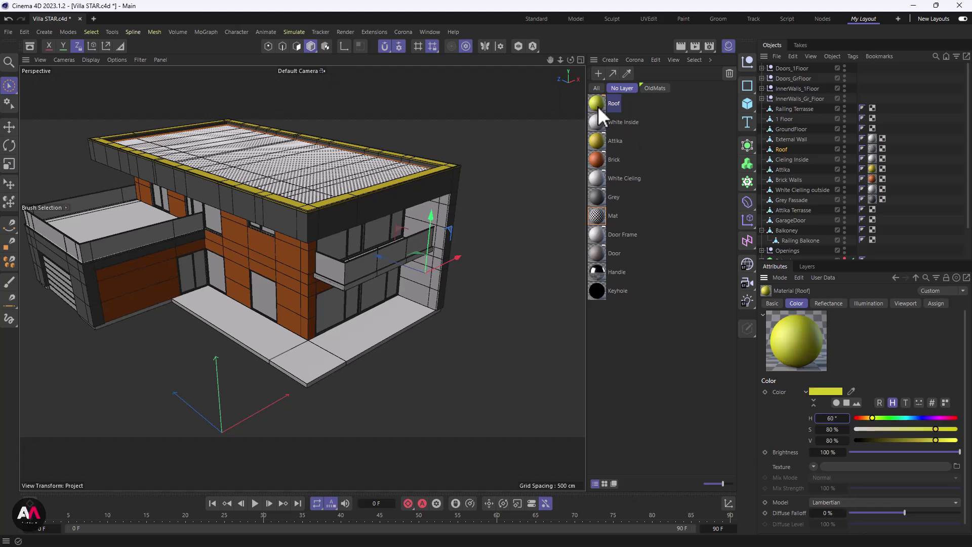
left_click_drag(596, 103, 873, 147)
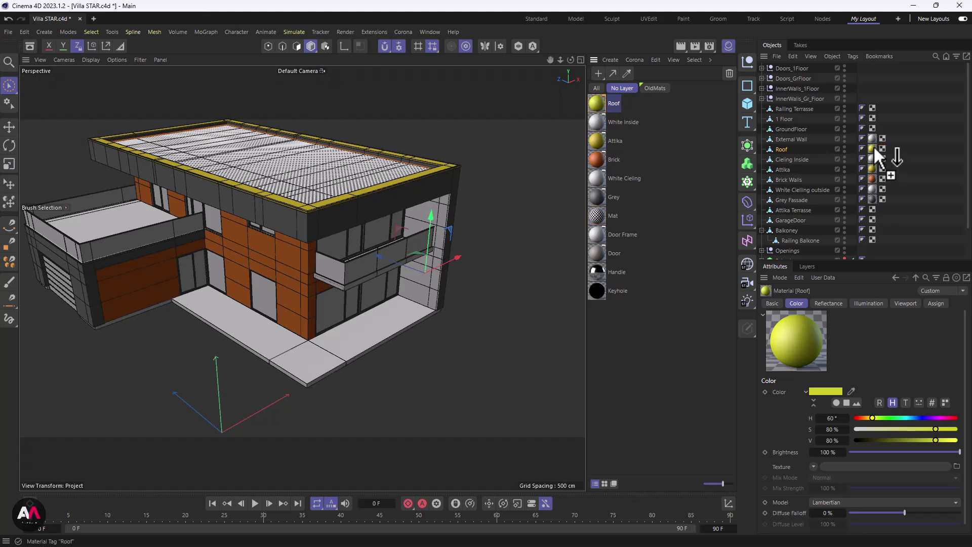
left_click_drag(375, 176, 364, 151, "alt")
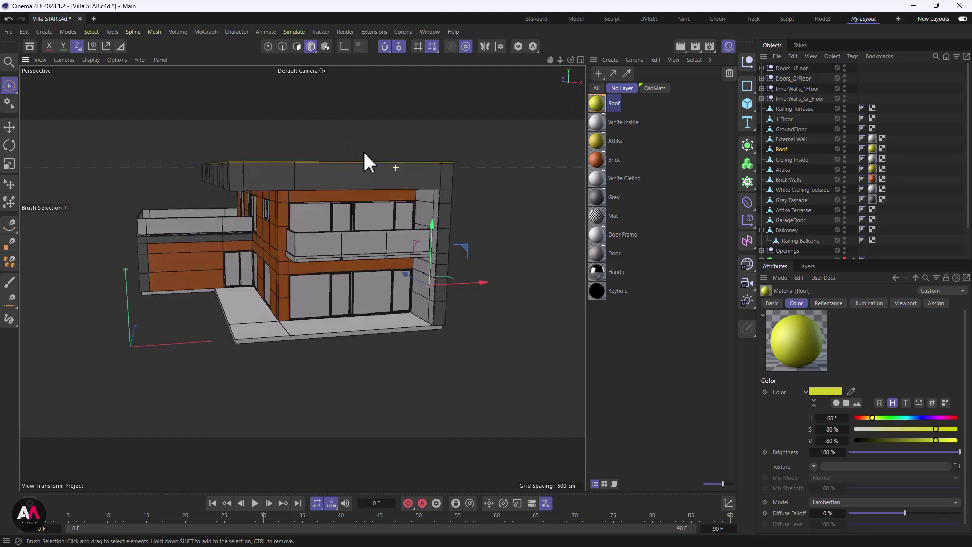
- Merge the seven objects from External Wall through Grey Fassade into one object with Connect Objects + Delete
left_click(803, 138)
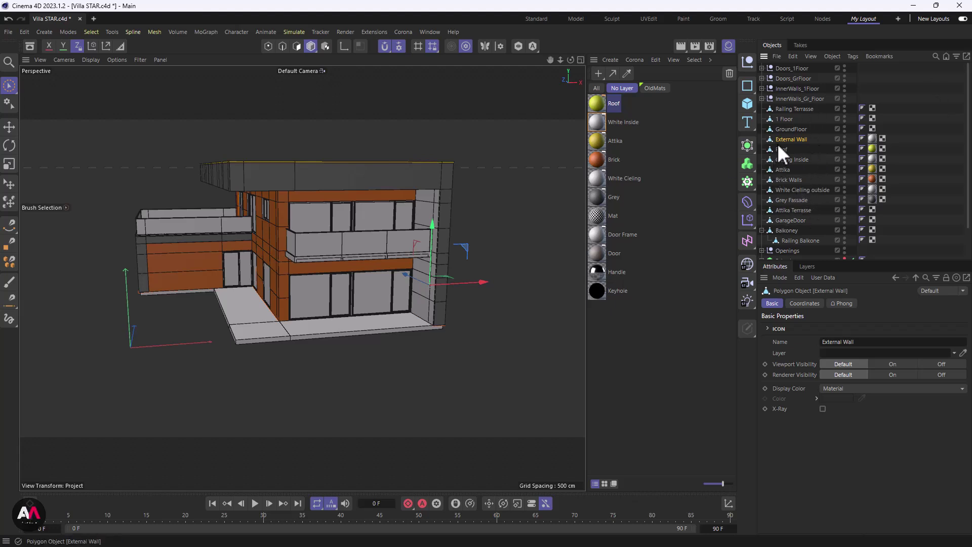
left_click(797, 199, "shift")
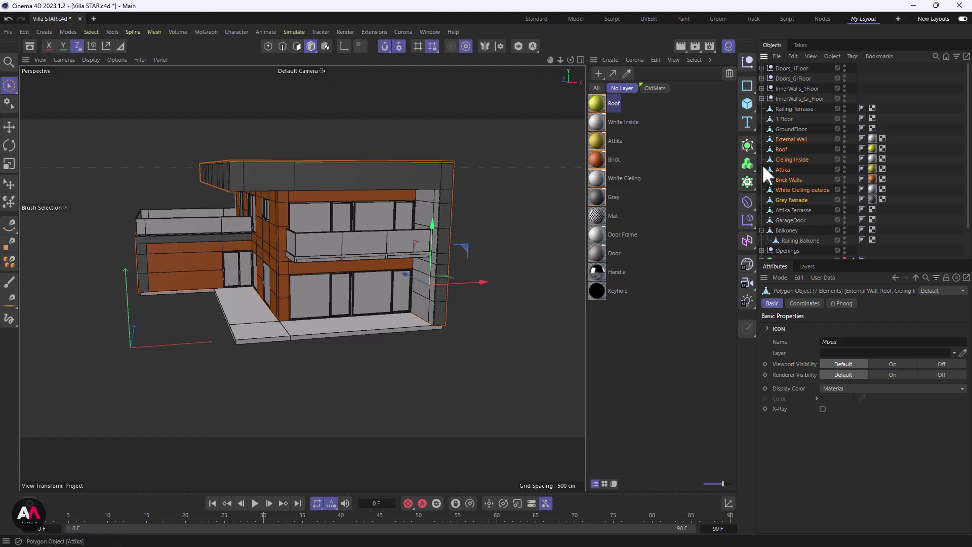
right_click(785, 147)
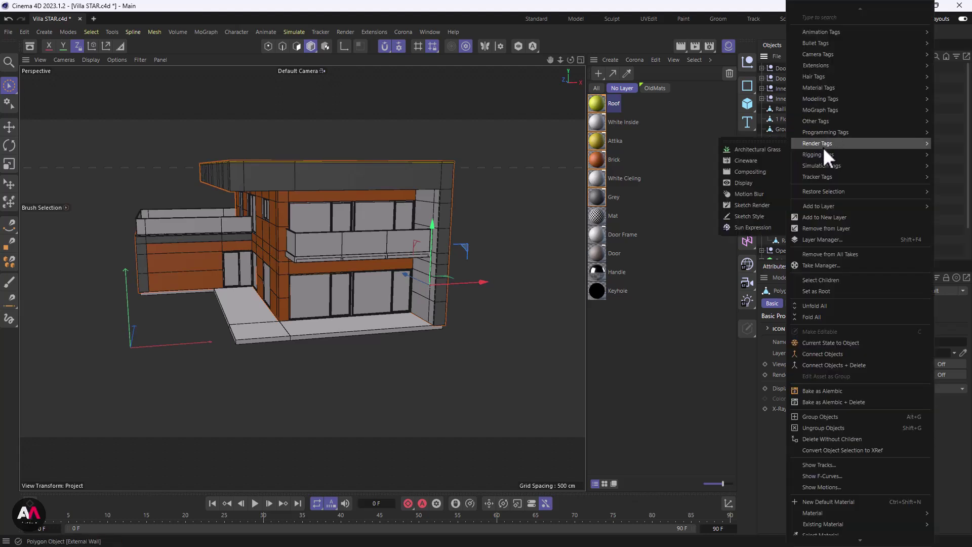
left_click(836, 364)
left_click_drag(816, 255, 837, 255)
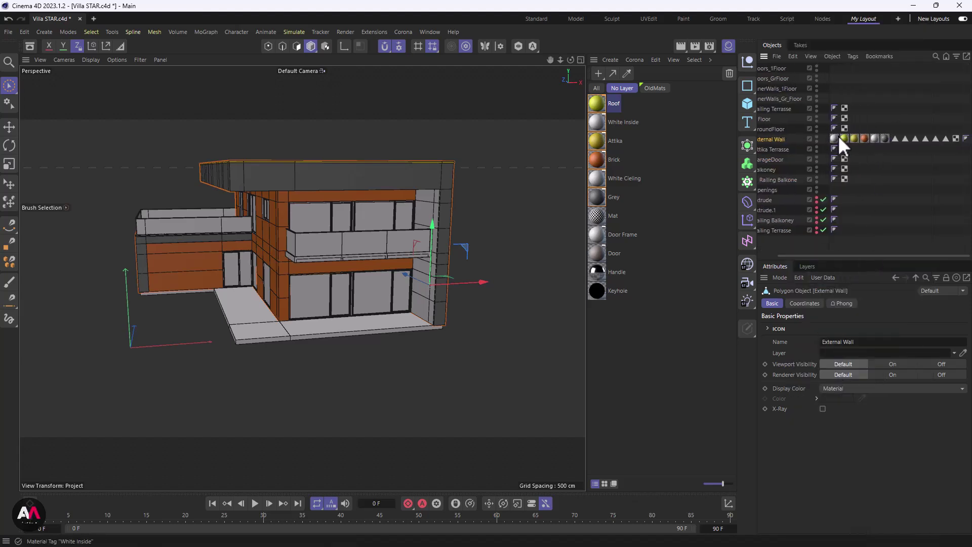
- Restore the first polygon selection stored on the merged External Wall and check which faces it covers
left_click(895, 138)
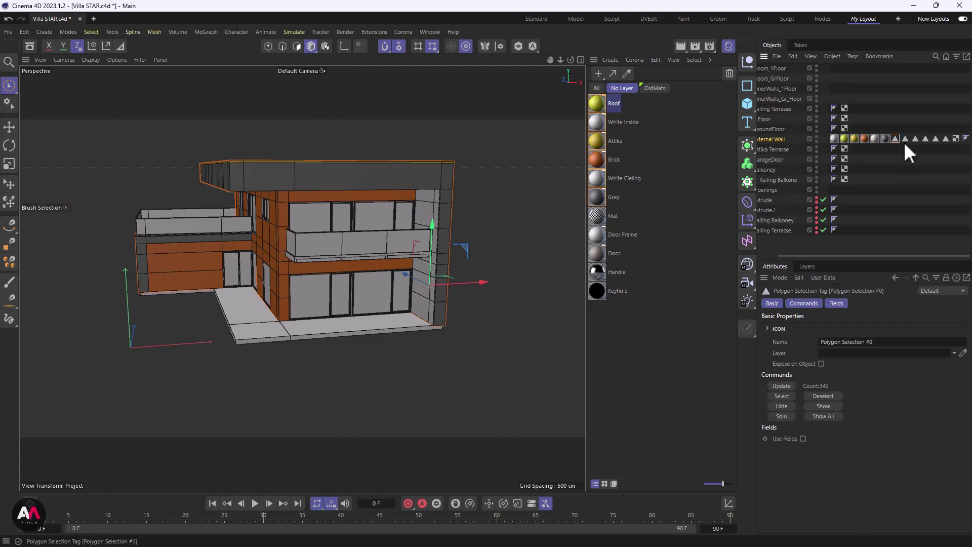
left_click(906, 139)
left_click(899, 168)
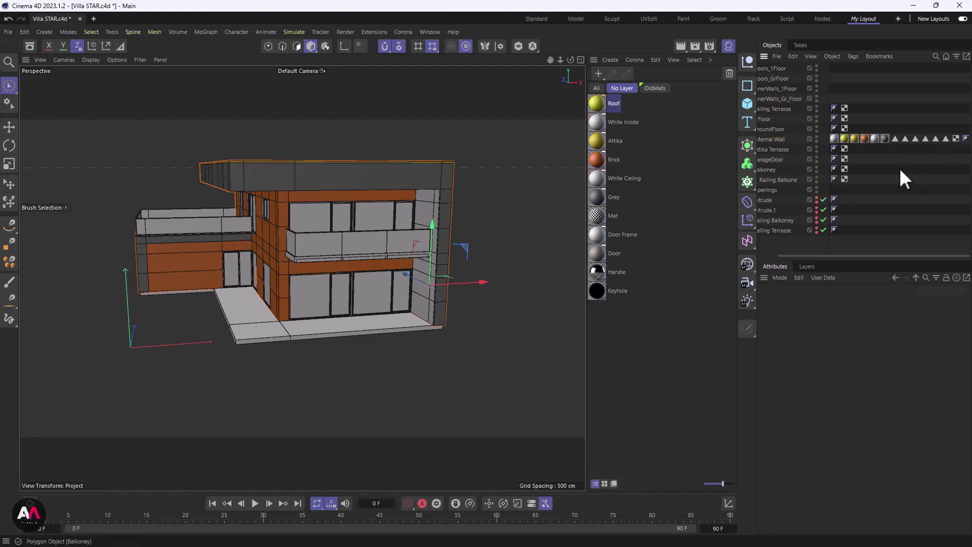
double_click(895, 138)
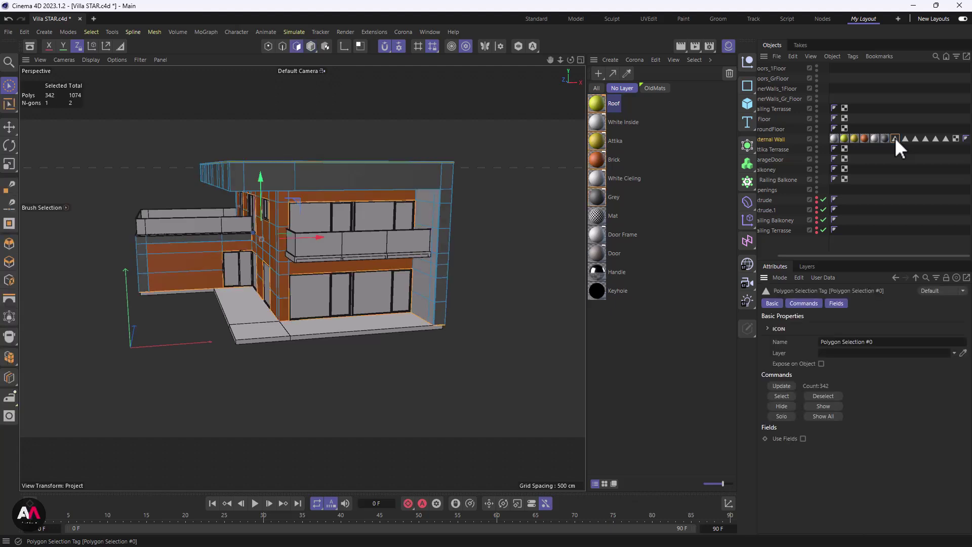
scroll(315, 237, "up", 5)
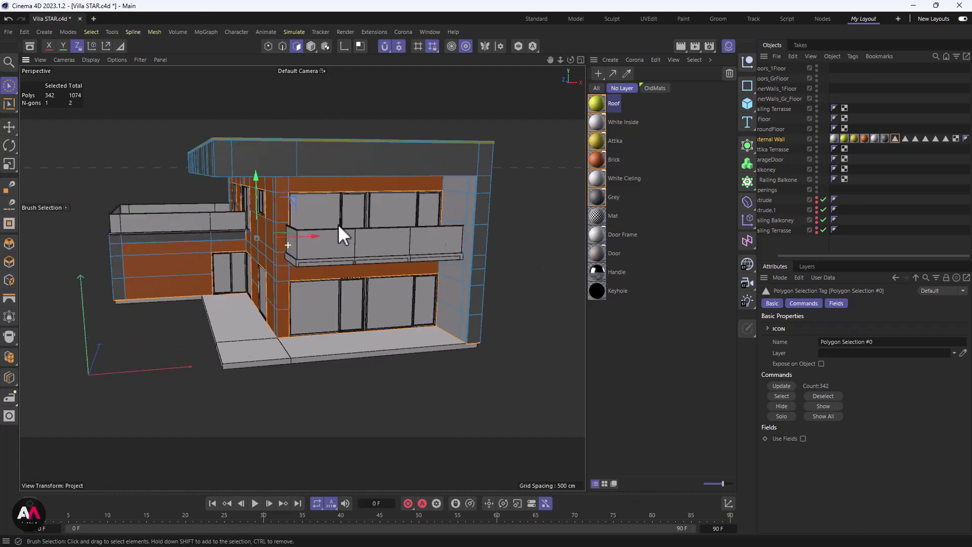
scroll(321, 247, "down", 5)
left_click_drag(292, 273, 323, 255, "alt")
- Restore the second and third polygon selections of External Wall in turn and check which roof faces each one covers
left_click(905, 138)
left_click(905, 138)
left_click_drag(430, 191, 671, 195, "alt")
left_click_drag(383, 131, 363, 163, "alt")
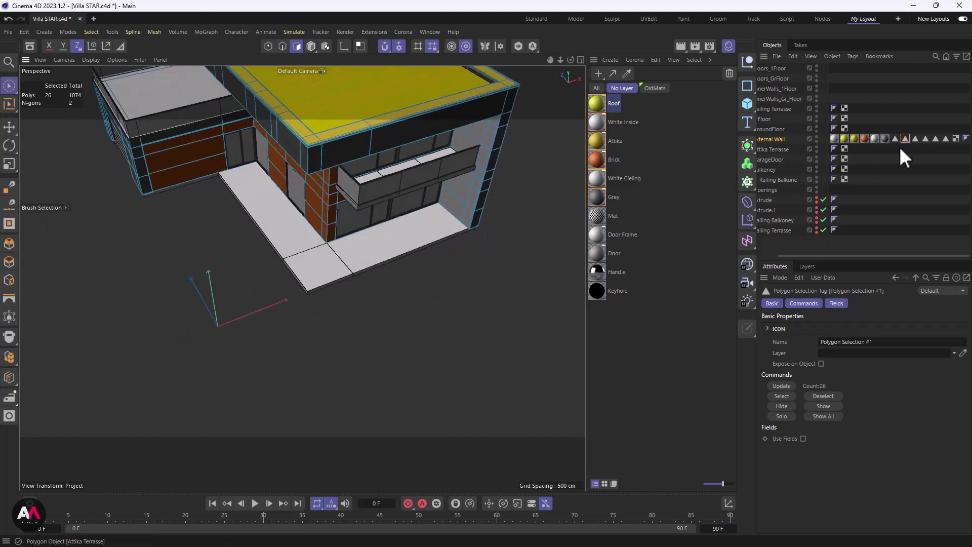
left_click(916, 138)
left_click_drag(445, 210, 398, 204, "alt")
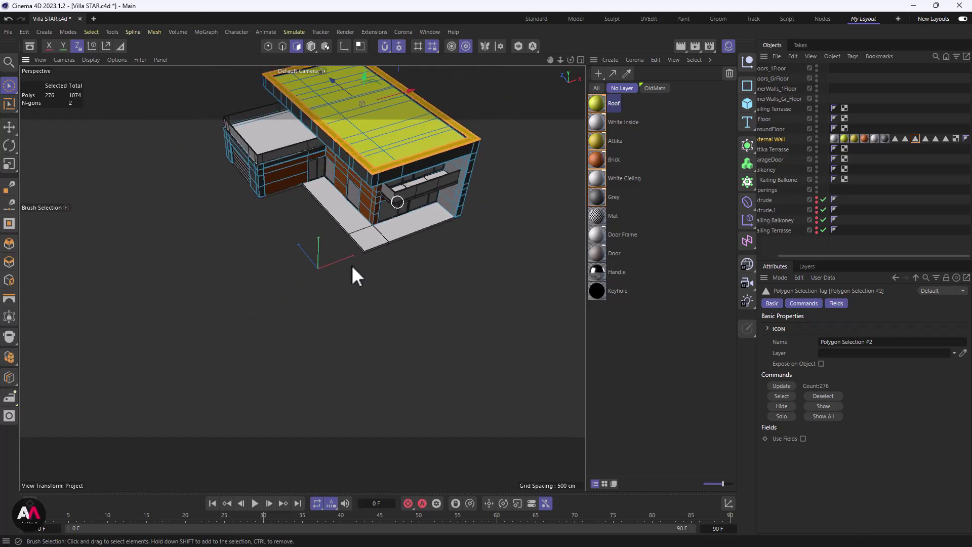
middle_click_drag(439, 189, 391, 234, "alt")
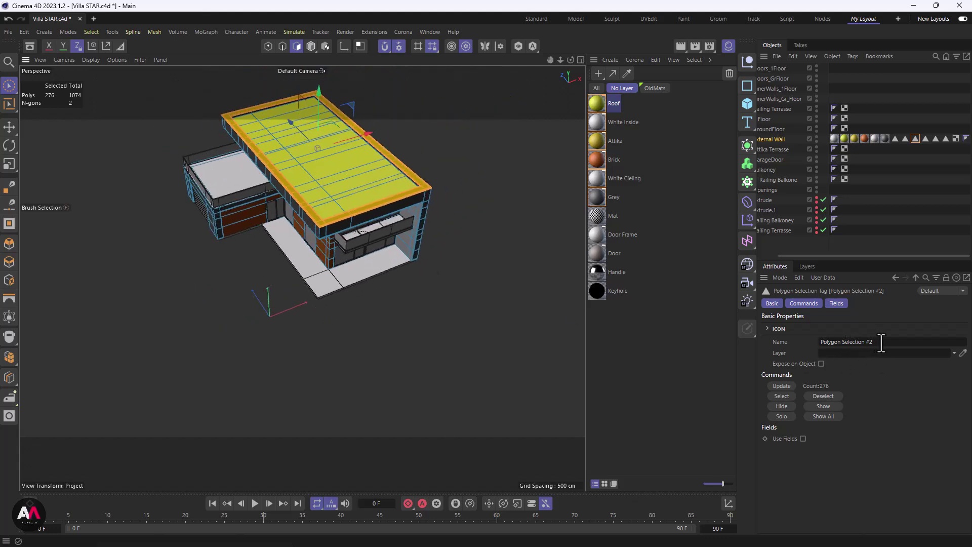
left_click_drag(330, 191, 339, 216, "alt")
scroll(335, 217, "up", 3)
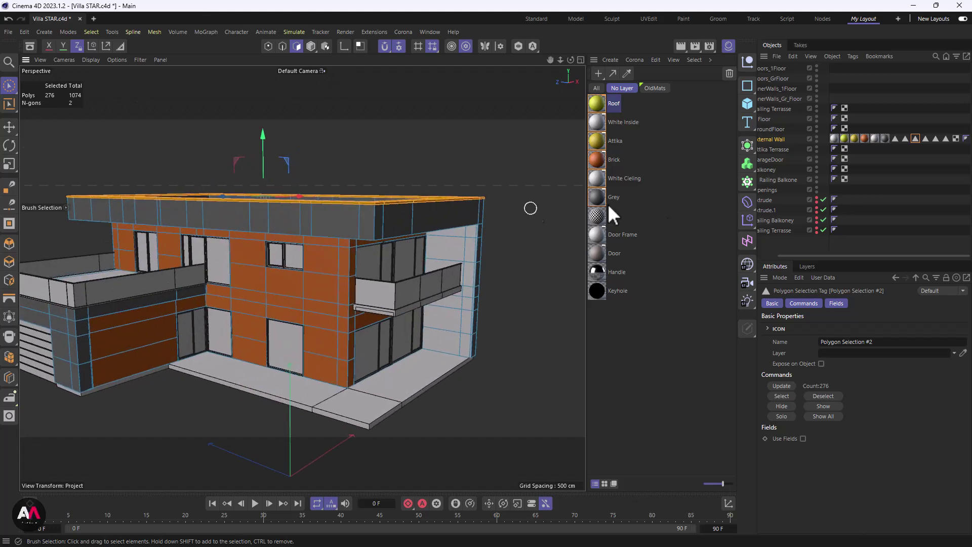
- Check the merged External Wall's UVW tag and inspect the balcony and surrounding windows up close
left_click(955, 138)
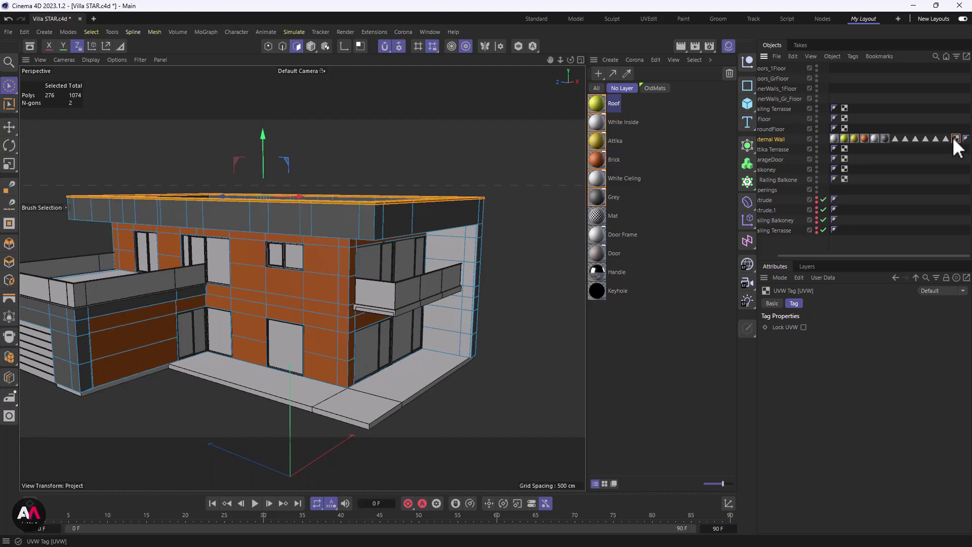
scroll(344, 260, "down", 6)
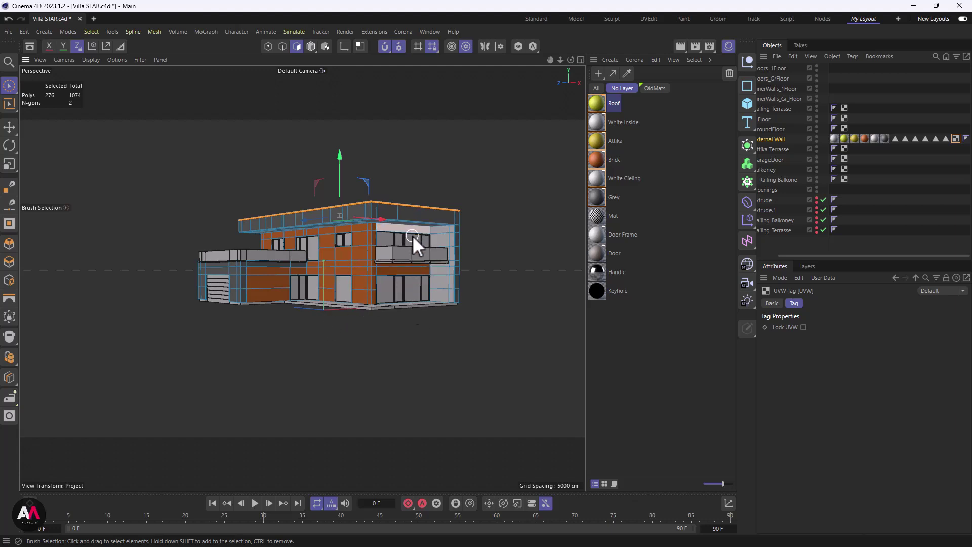
scroll(387, 261, "up", 10)
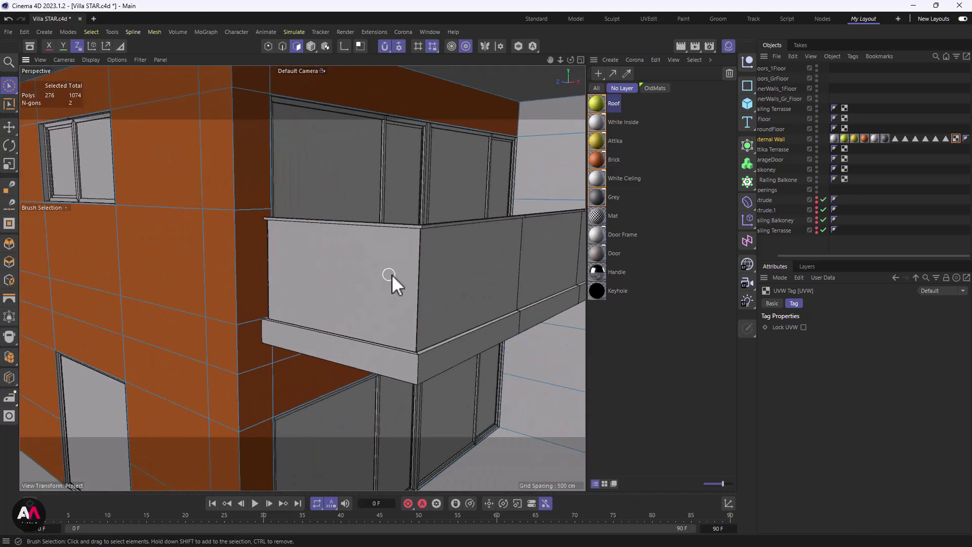
left_click_drag(392, 274, 458, 263, "alt")
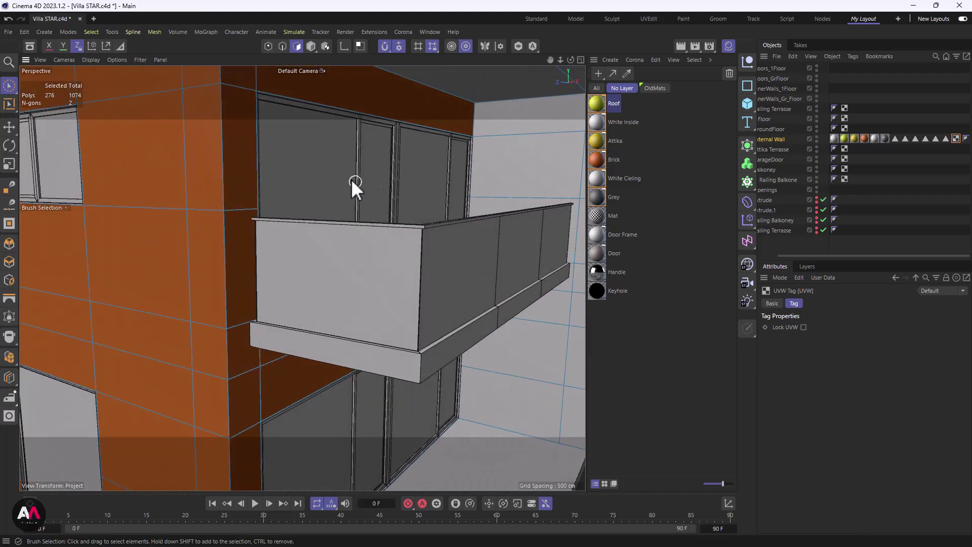
left_click_drag(380, 192, 414, 165, "alt")
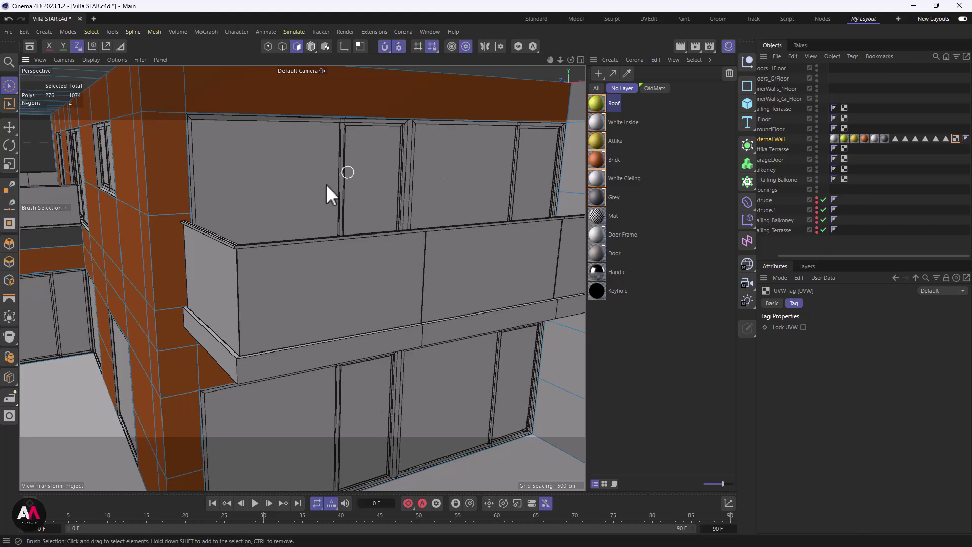
- Inspect the merged External Wall's brick faces around the terrace windows and the balcony
scroll(336, 185, "down", 10)
scroll(211, 265, "up", 10)
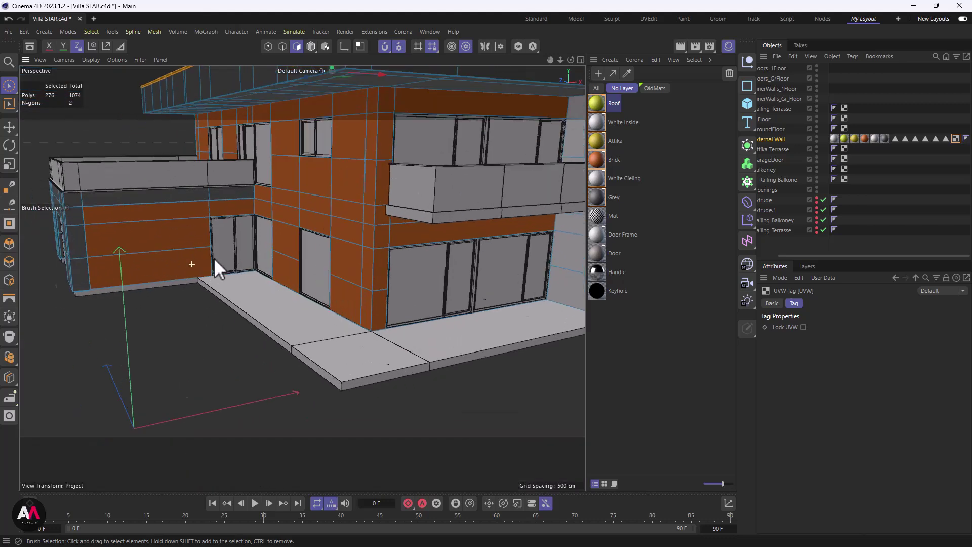
left_click_drag(269, 257, 353, 302, "alt")
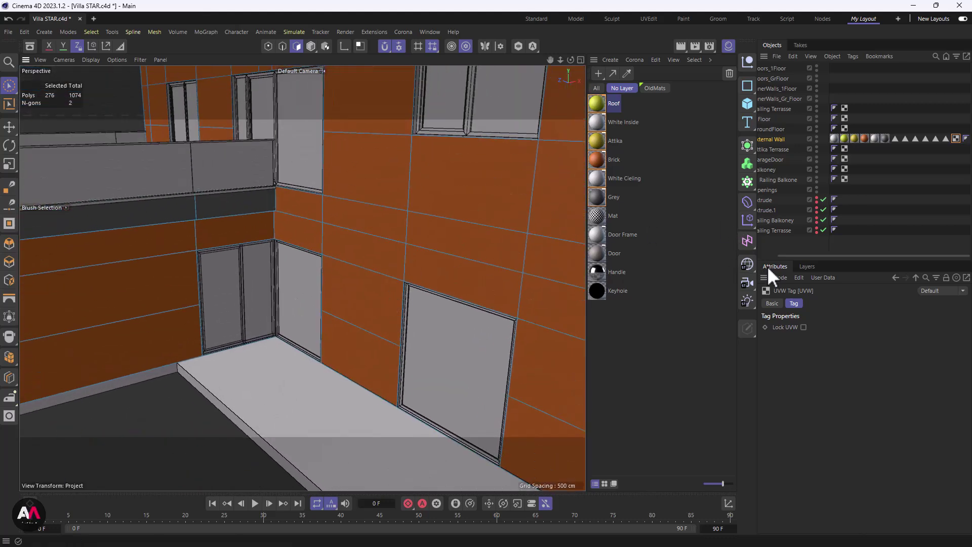
left_click_drag(782, 255, 758, 256)
scroll(32, 320, "down", 8)
left_click_drag(302, 278, 256, 245, "alt")
scroll(157, 260, "up", 5)
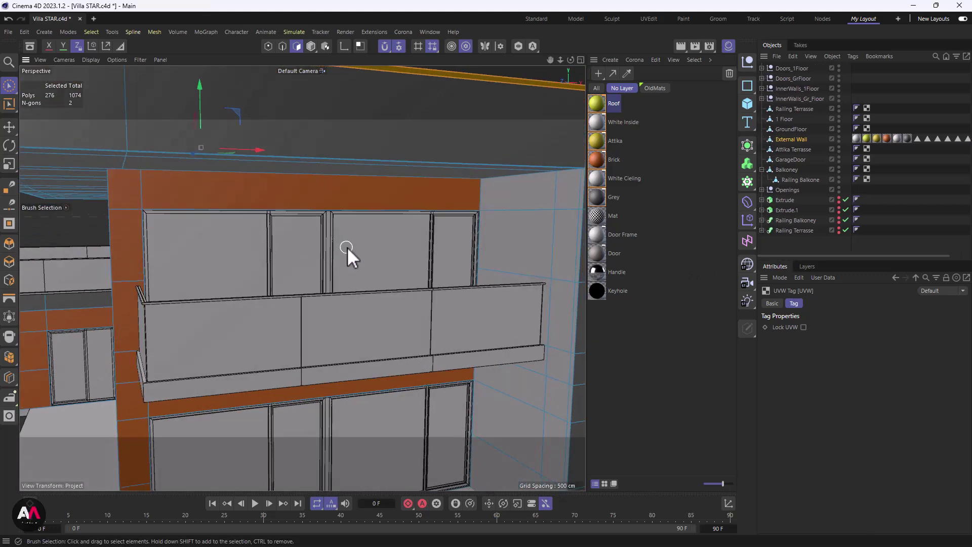
- In model mode, locate the balcony window group Windows_South. 1Floor in the object hierarchy and inspect its Frame and GlassPart up close
left_click(313, 45)
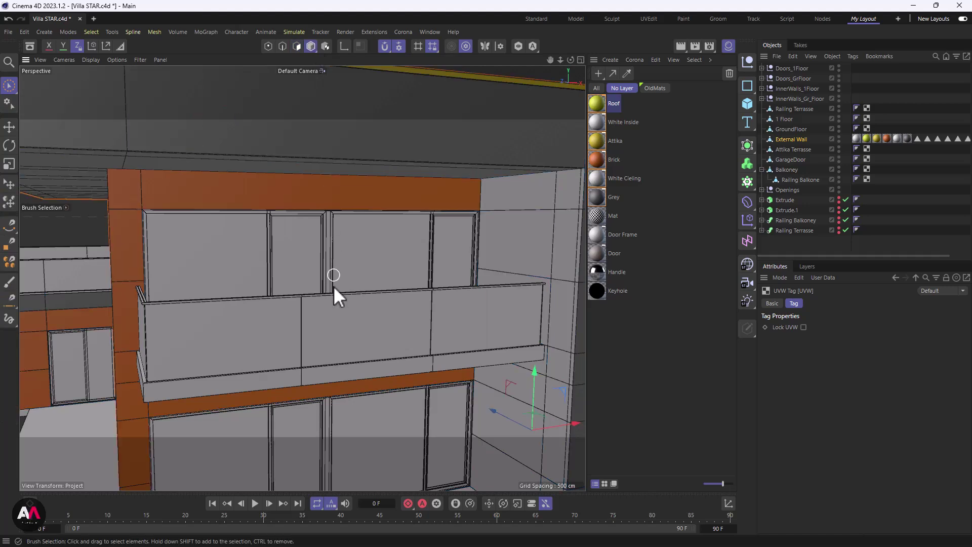
left_click(336, 238)
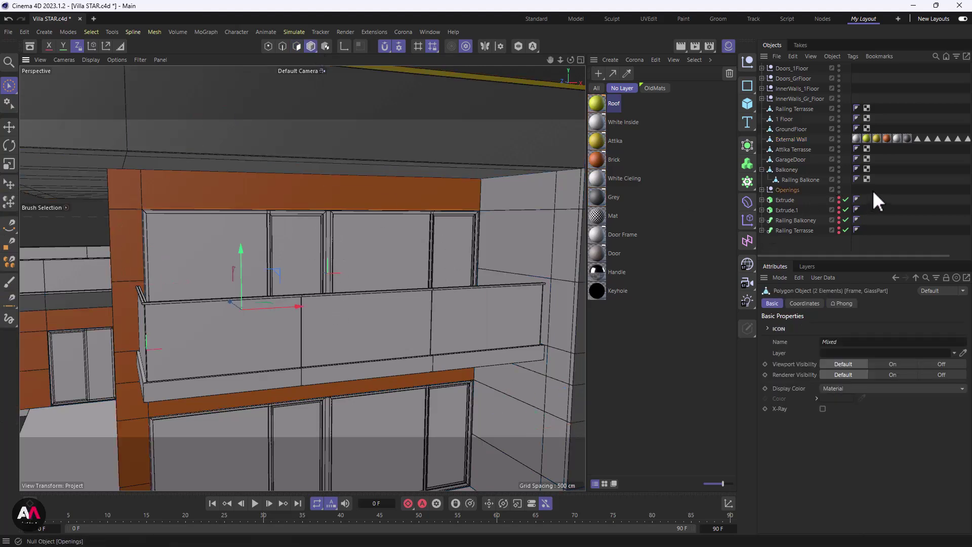
key("s")
scroll(840, 177, "down", 3)
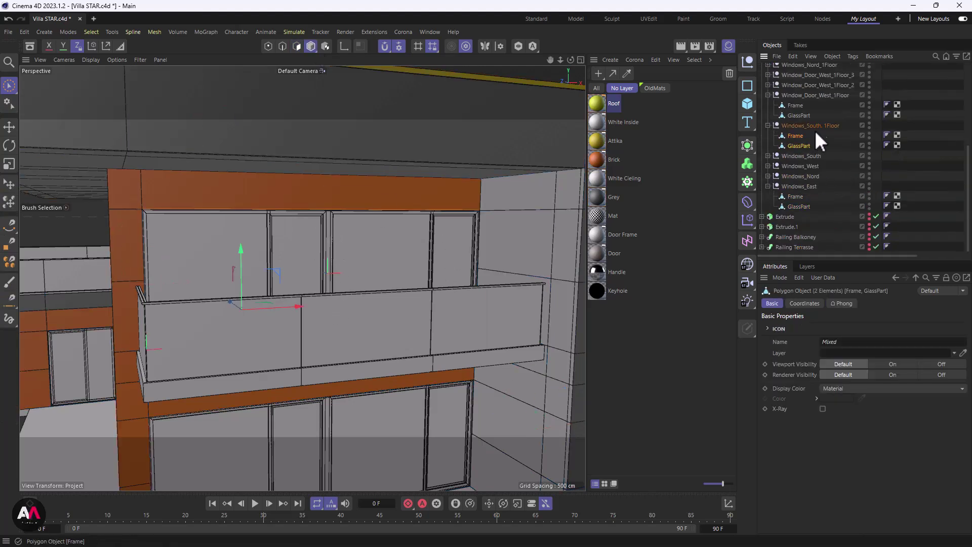
left_click(810, 126)
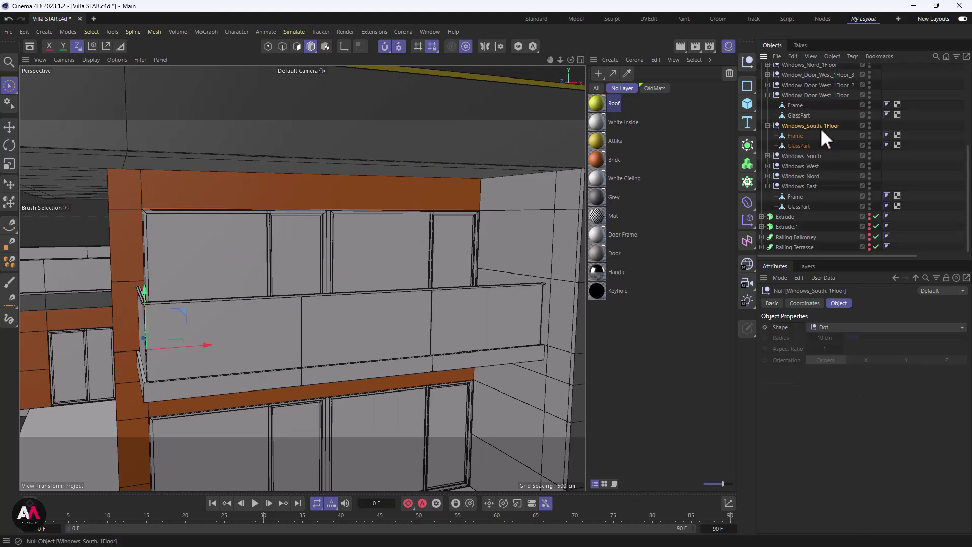
left_click(795, 136)
key("o")
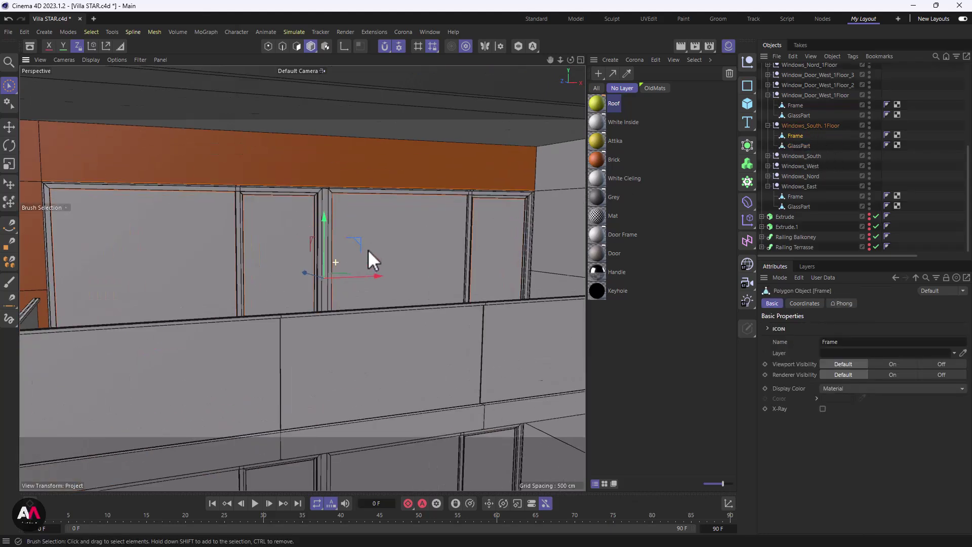
left_click(799, 146)
key("o")
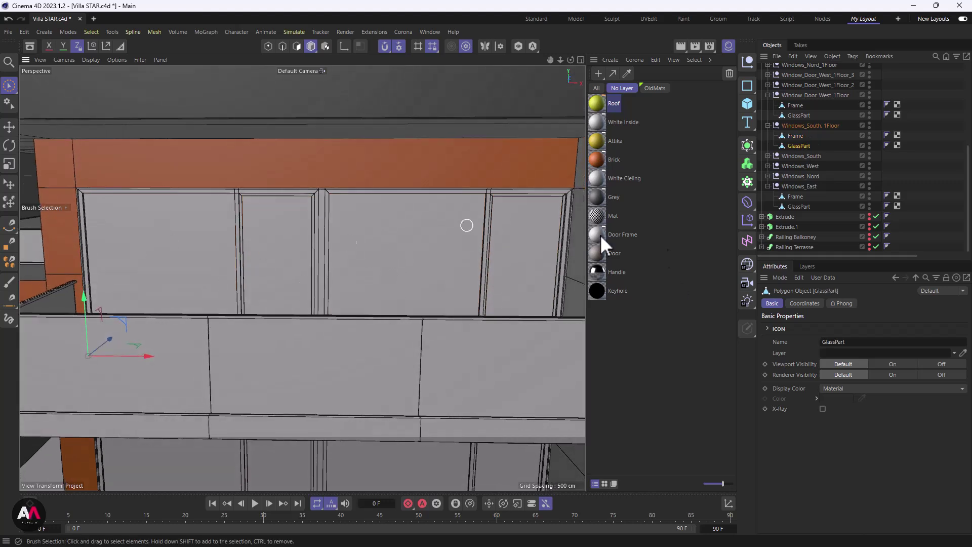
- Apply the checkerboard material Mat to the Frame of Windows_South. 1Floor and set its projection to Cubic
left_click(805, 136)
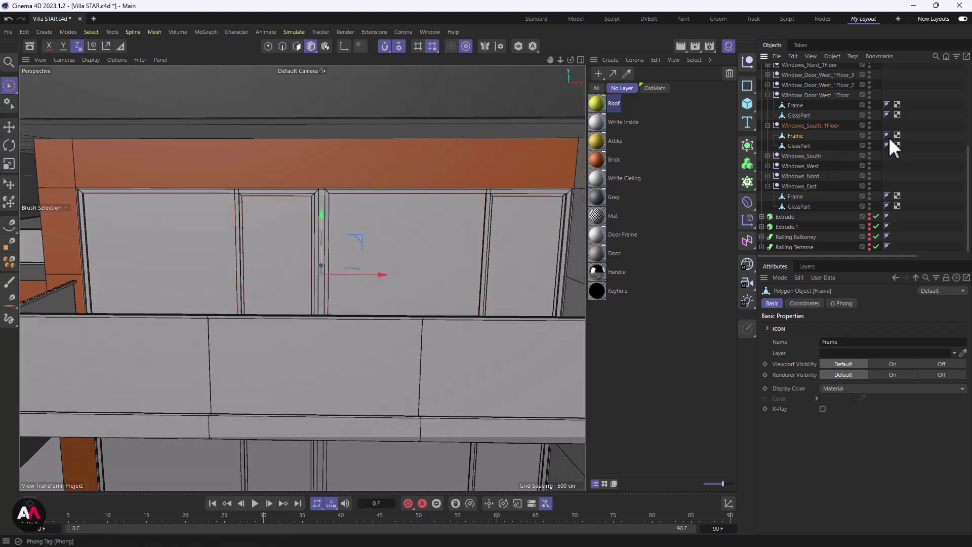
left_click(597, 212)
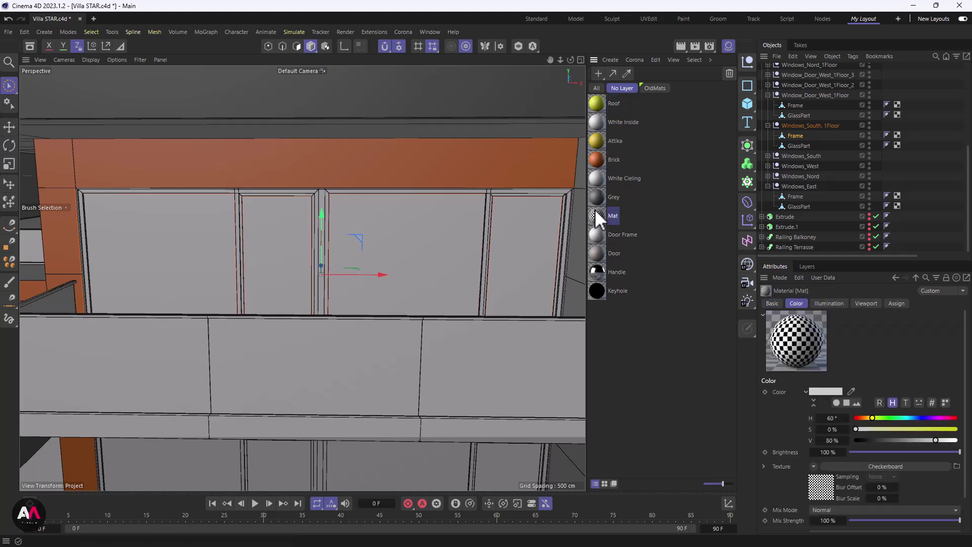
left_click_drag(595, 215, 796, 135)
left_click_drag(425, 218, 364, 240, "alt")
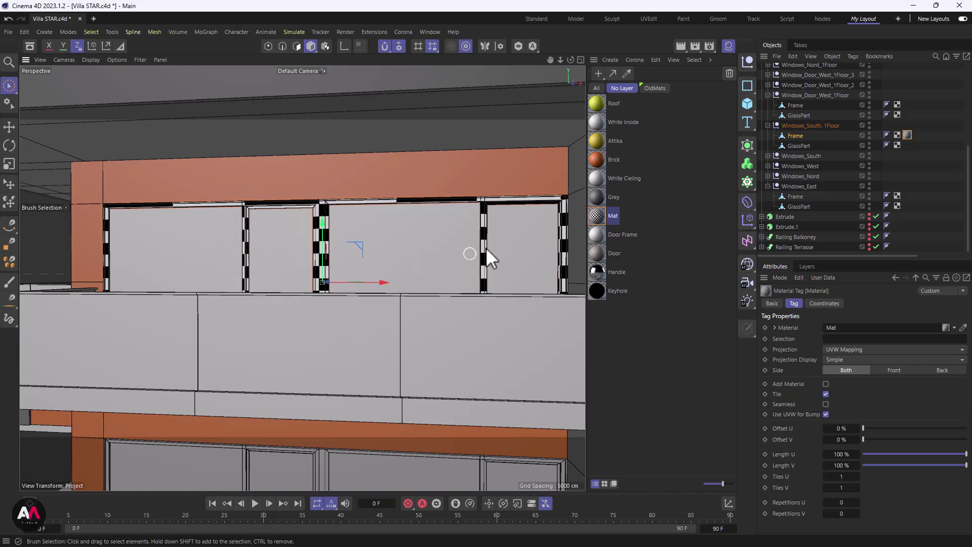
left_click(843, 349)
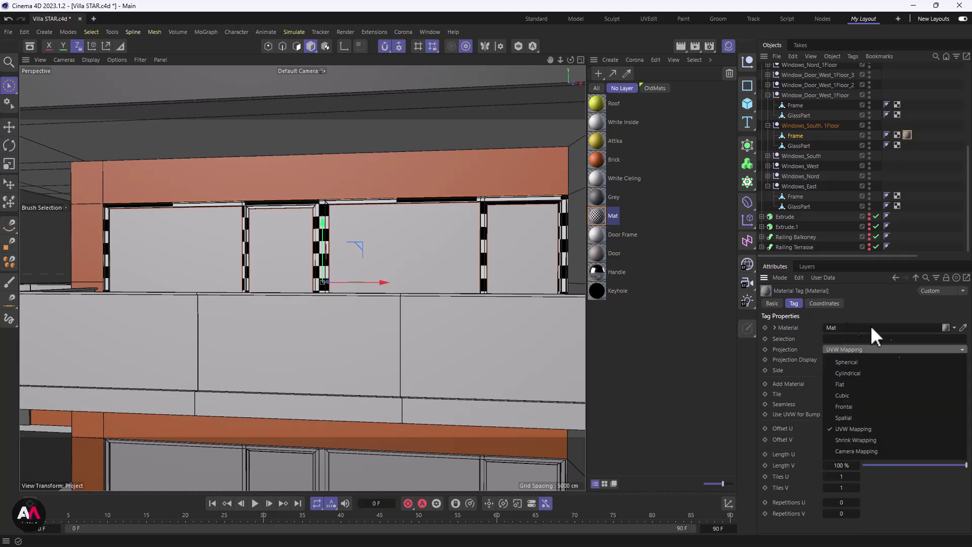
left_click(854, 396)
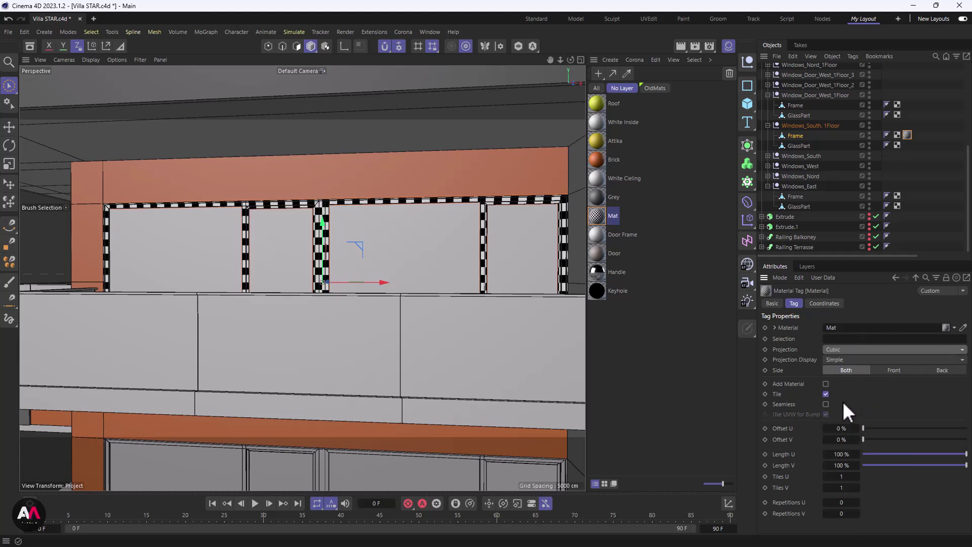
- Delete the Frame's old UVW tag and generate new UVW coordinates from its cubic material projection
left_click(896, 134)
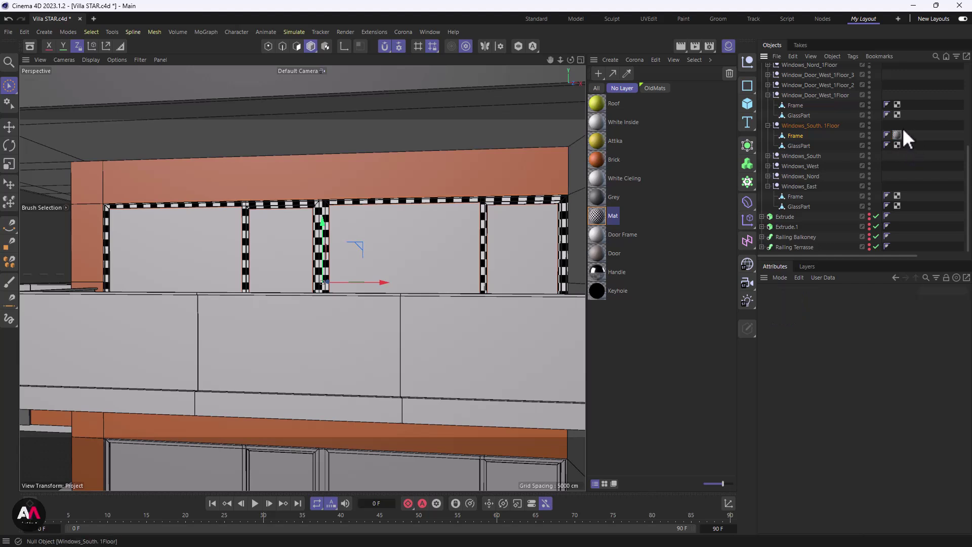
right_click(899, 133)
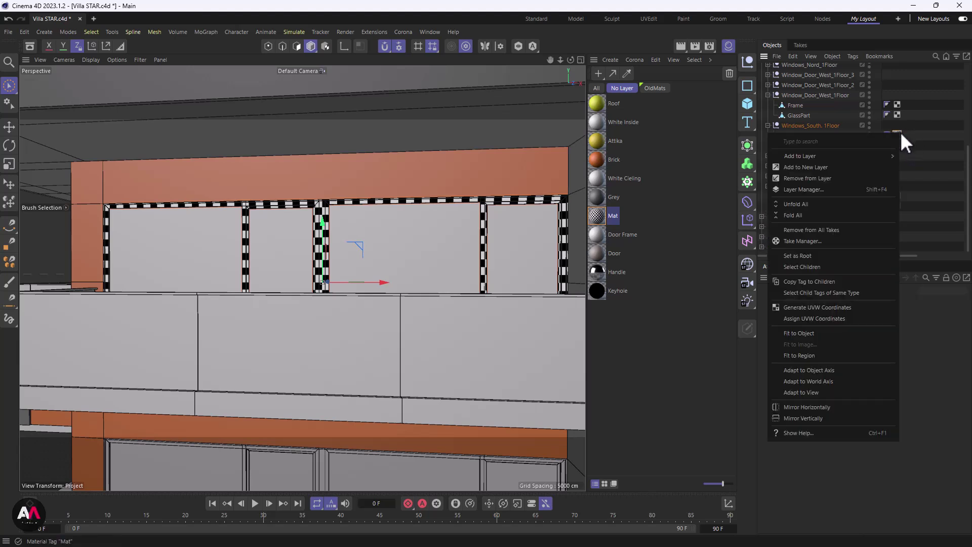
left_click(819, 306)
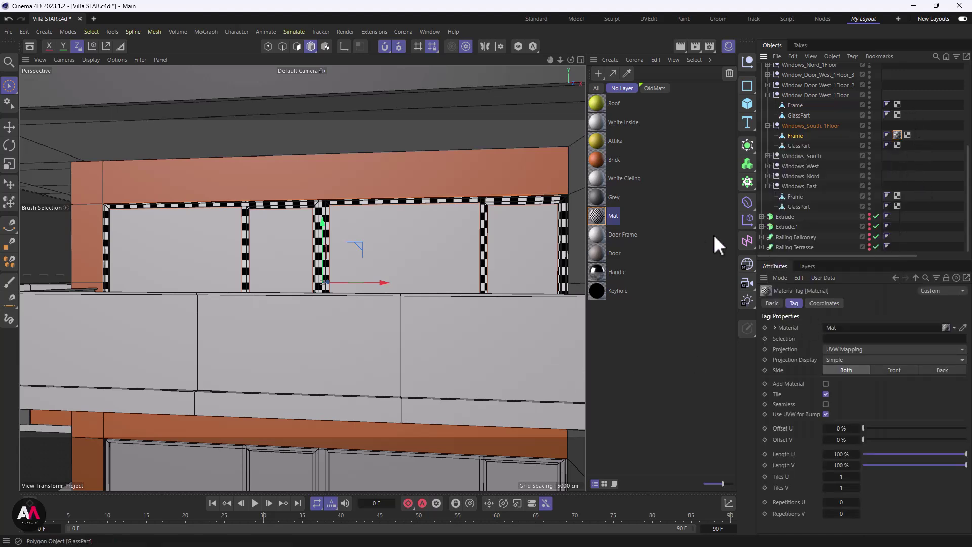
- Apply the checkerboard material Mat to the GlassPart of Windows_South. 1Floor and delete its old UVW tag
left_click(599, 217)
left_click_drag(602, 216, 804, 145)
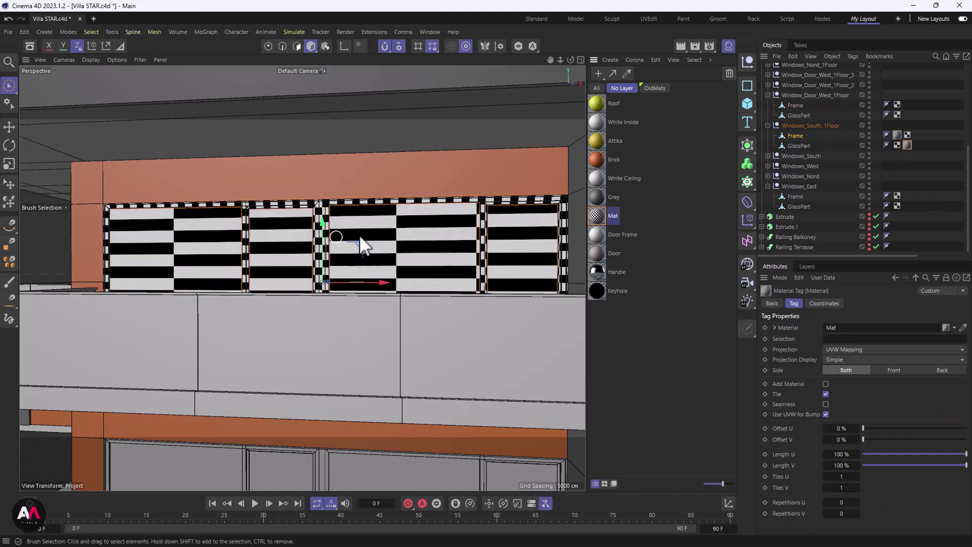
left_click(898, 145)
key("Delete")
left_click(897, 145)
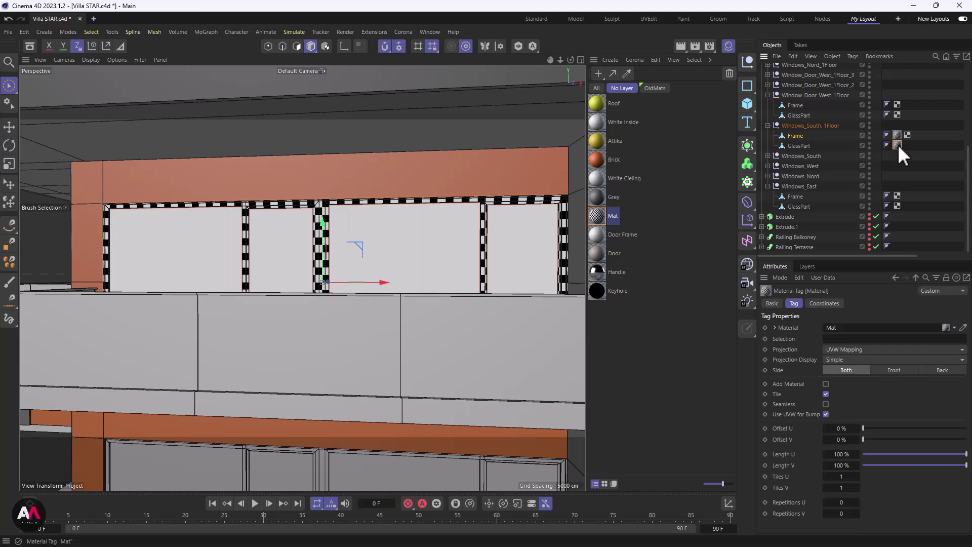
- Set the GlassPart material's projection to Cubic and generate new UVW coordinates from it
left_click(837, 349)
left_click(849, 398)
left_click(840, 349)
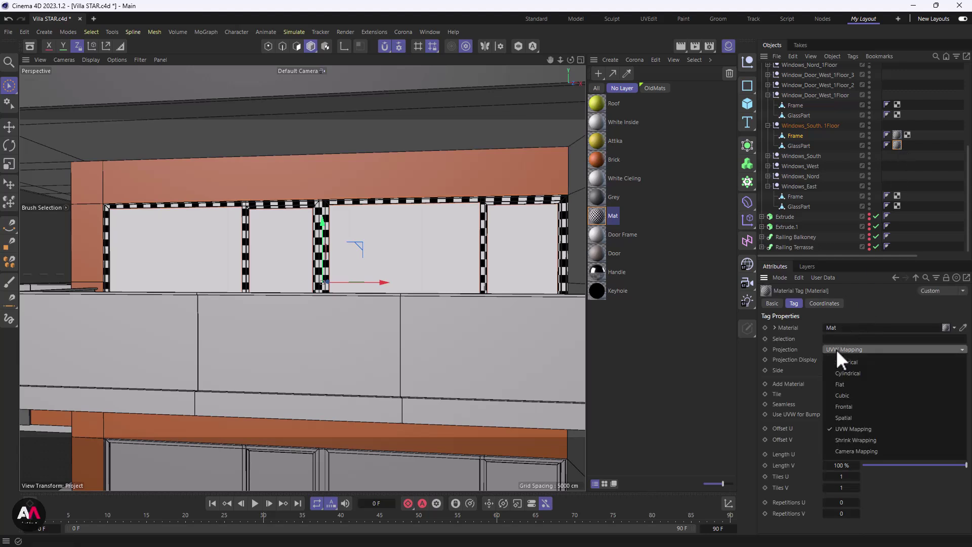
left_click(851, 394)
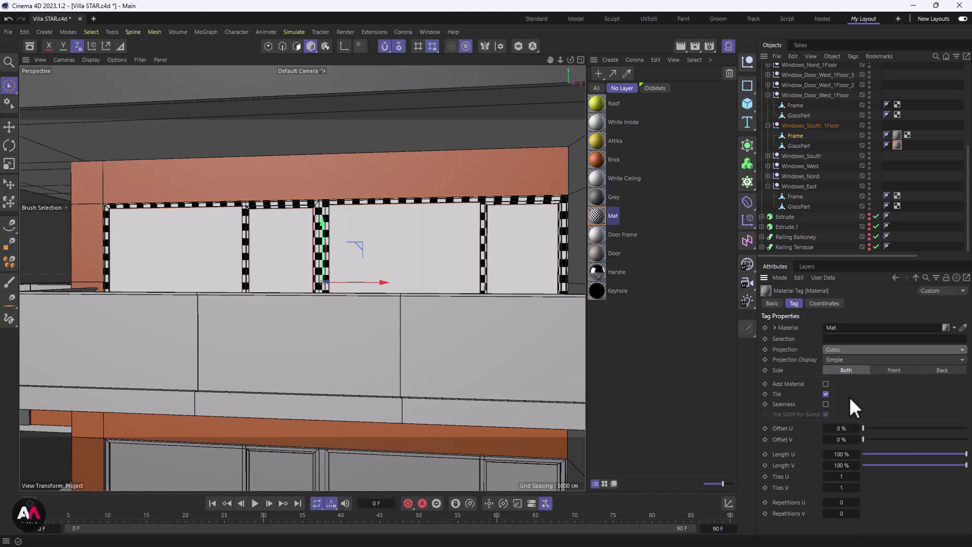
right_click(897, 146)
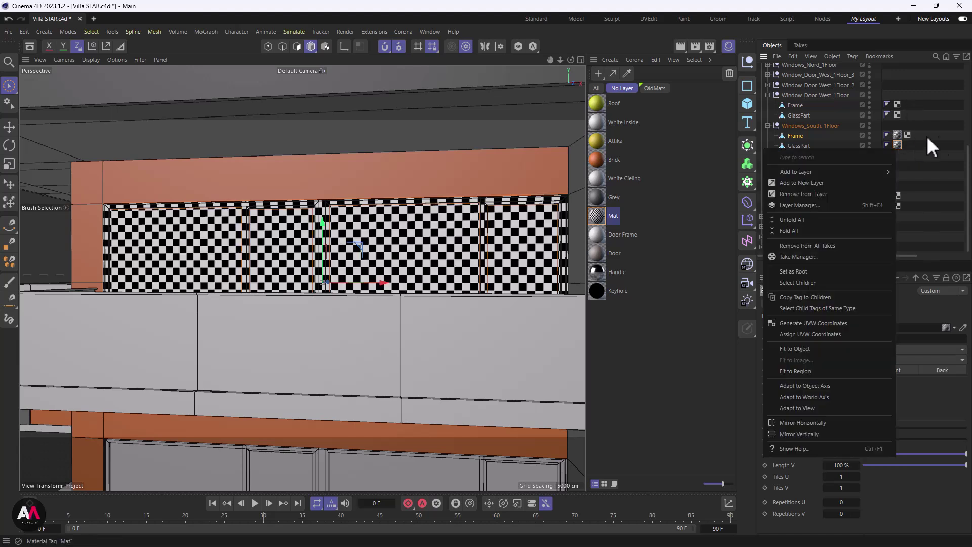
left_click(817, 323)
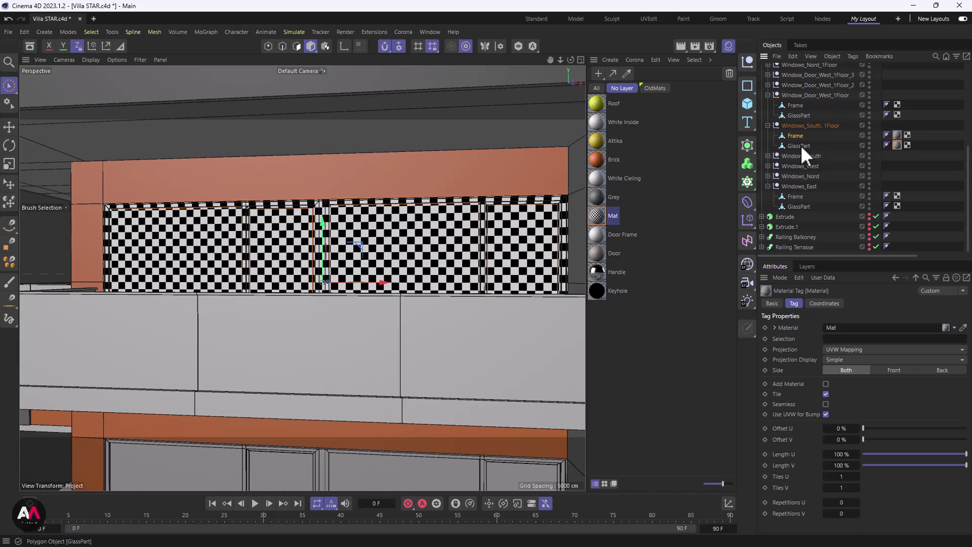
- Create a new material and name it Win_Frame
double_click(638, 356)
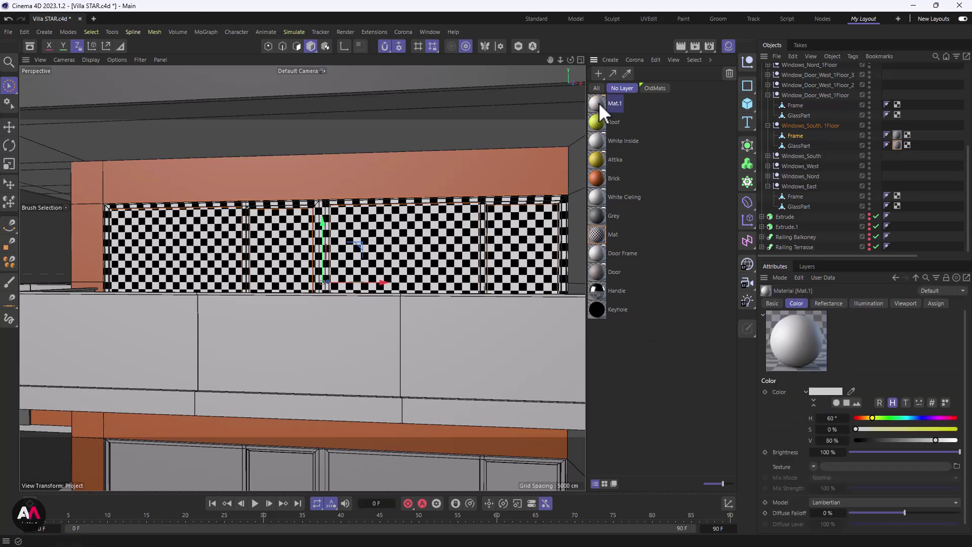
double_click(598, 103)
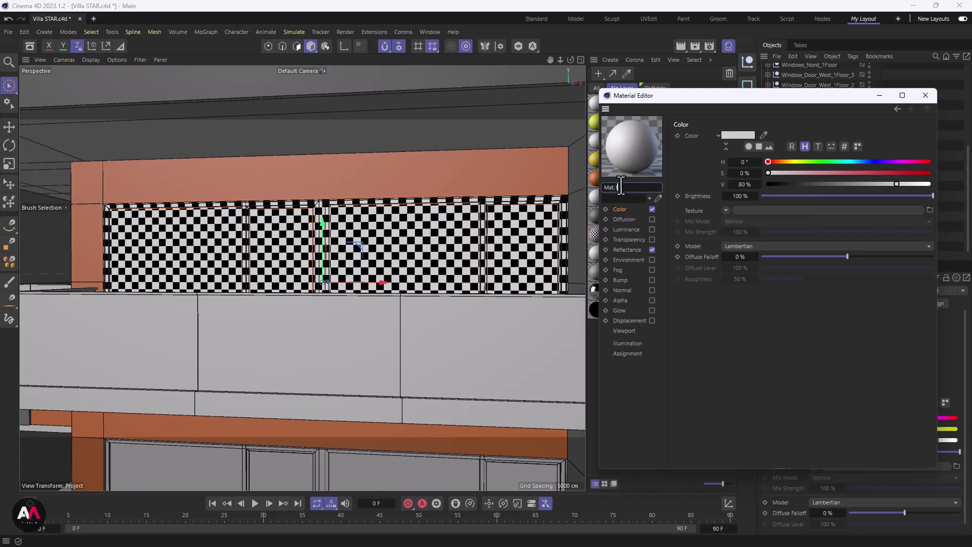
type("Frame")
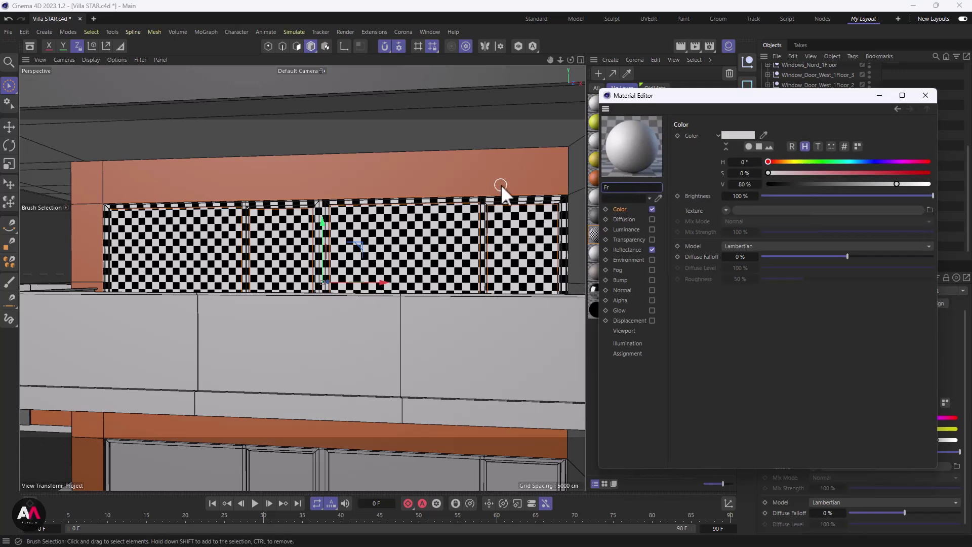
key("BackSpace")
key("BackSpace")
key("BackSpace")
key("BackSpace")
key("BackSpace")
type("Win_Frame")
- Set the Win_Frame colour to hue 10° and saturation 80 %, and replace the checkerboard on the window's Frame with it
left_click(744, 162)
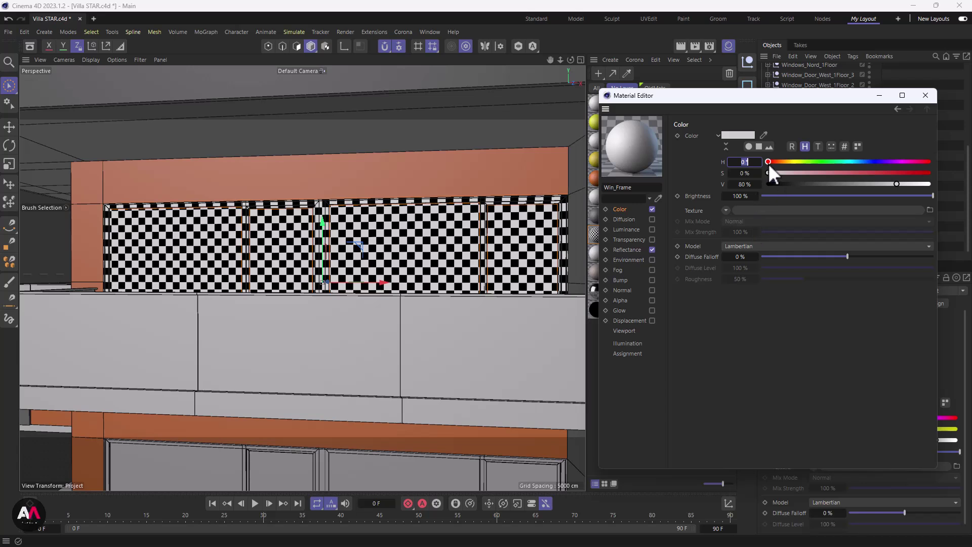
type("10")
key("Return")
left_click(740, 173)
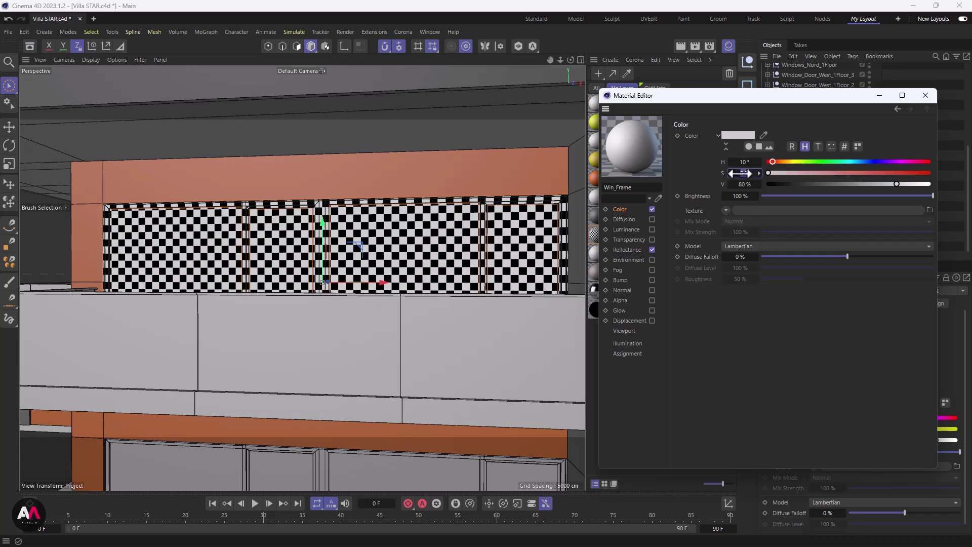
type("80")
key("Return")
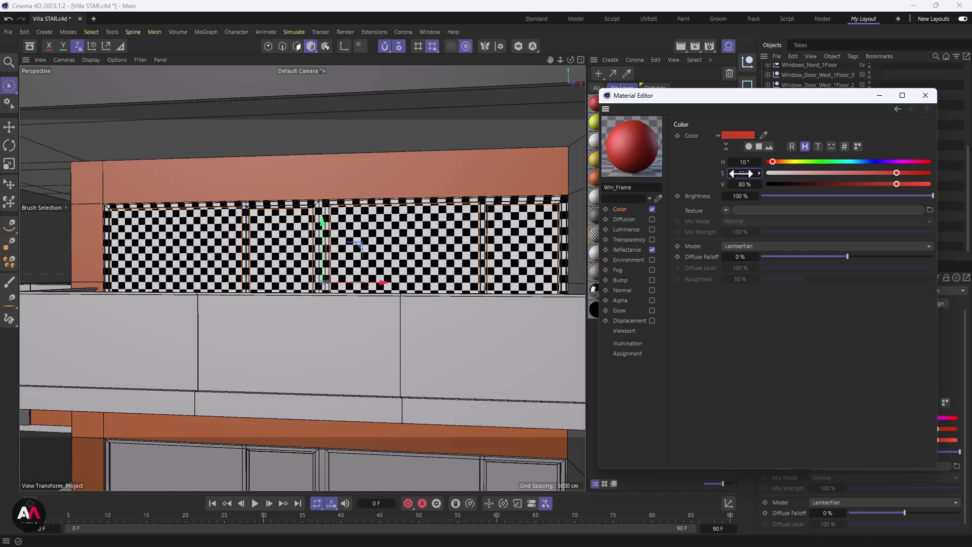
left_click(924, 96)
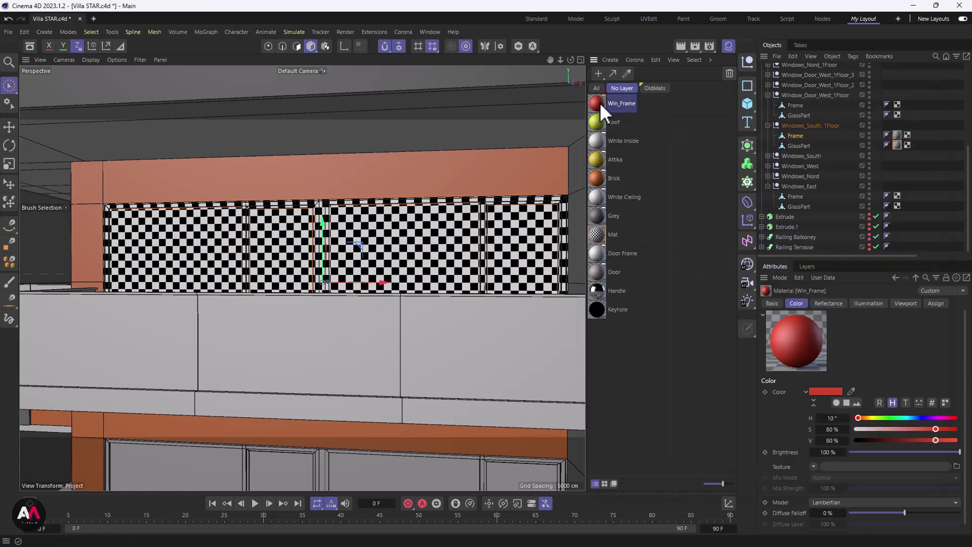
left_click_drag(596, 101, 896, 133)
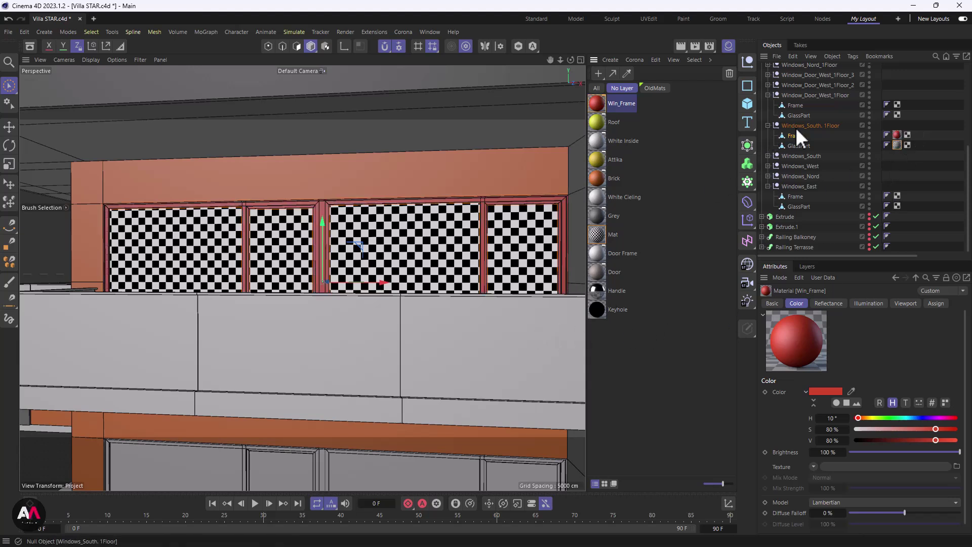
- Create another new material and name it Win_Glass
double_click(634, 357)
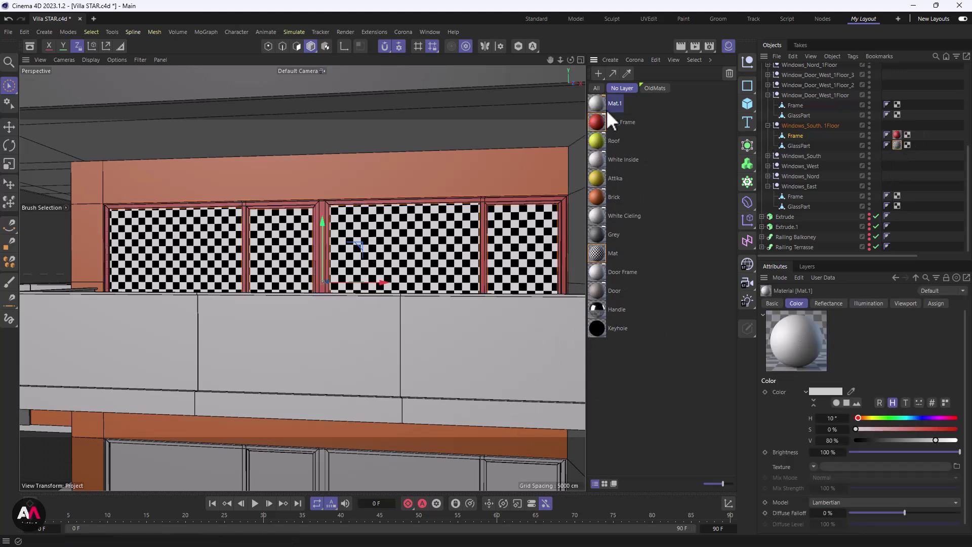
double_click(599, 98)
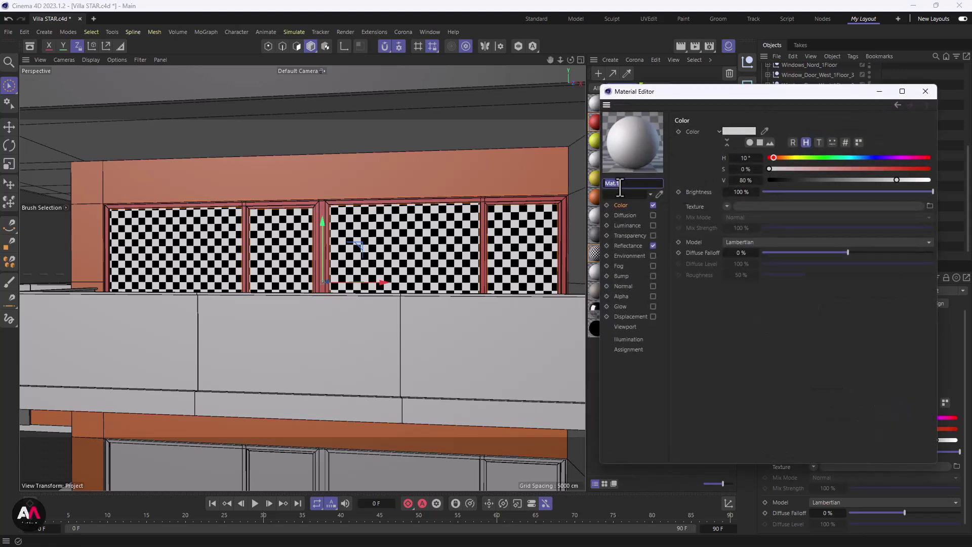
type("Win_Glass")
- Set the Win_Glass colour to hue 170° and saturation 80 %
left_click(849, 158)
left_click(744, 157)
type("170")
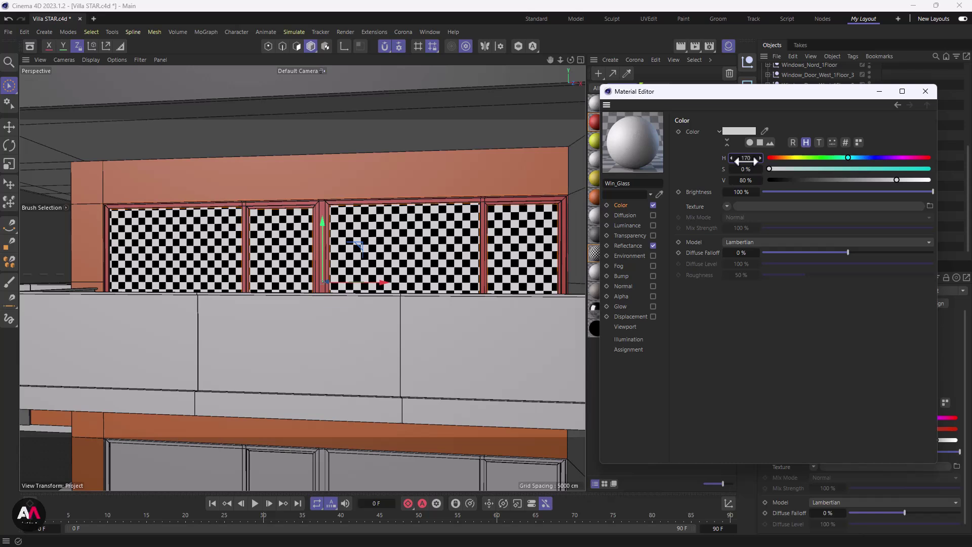
key("Return")
left_click(745, 169)
type("80")
key("Return")
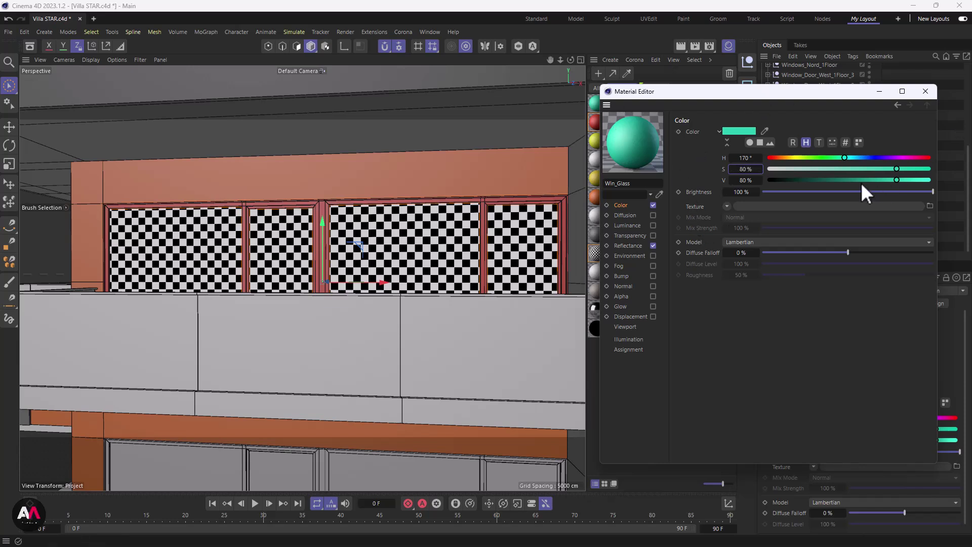
- Try a hue of 200° for the Win_Glass colour
left_click(748, 158)
type("19")
key("BackSpace")
key("BackSpace")
type("200")
key("Return")
- Set the Win_Glass hue to 180° and replace the checkerboard on the Windows_South. 1Floor GlassPart with this material
left_click(745, 158)
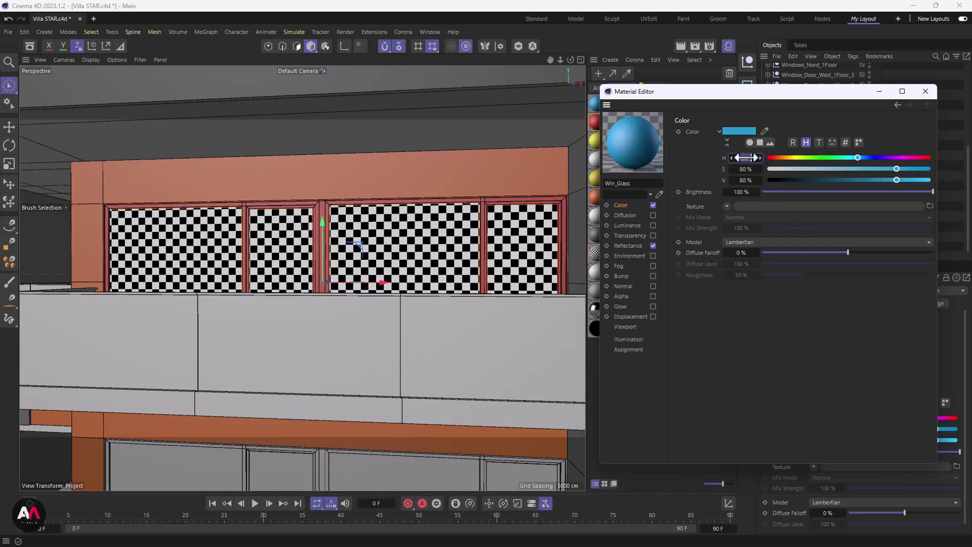
type("180")
key("Return")
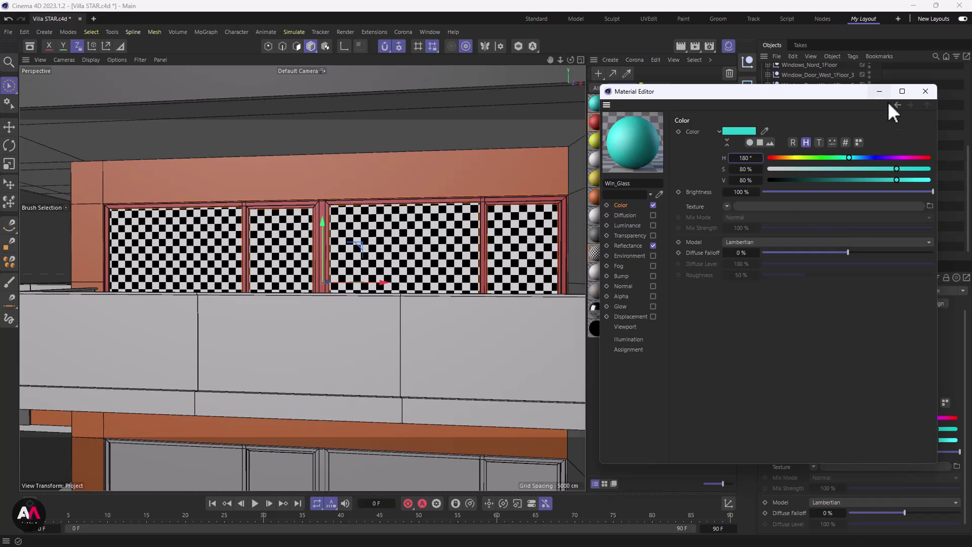
left_click(925, 91)
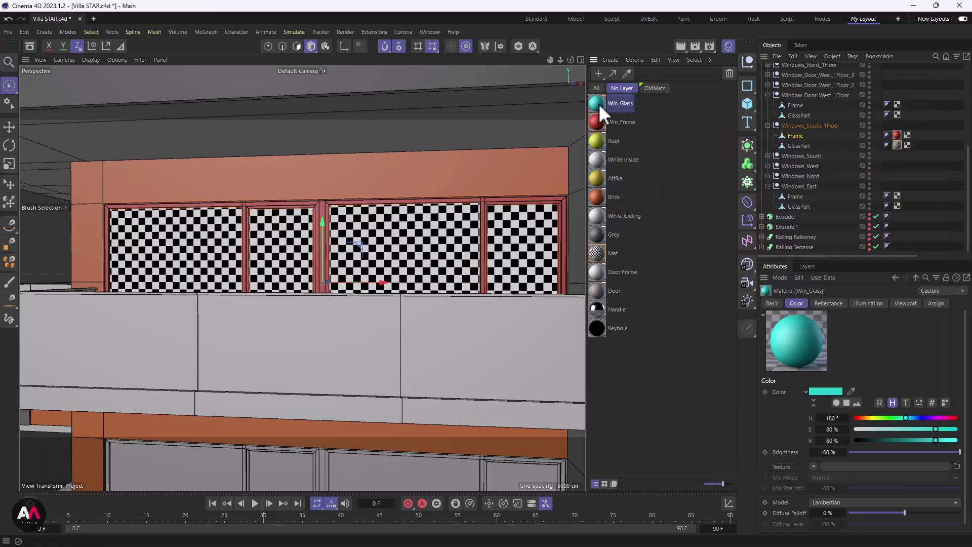
left_click_drag(598, 99, 895, 144)
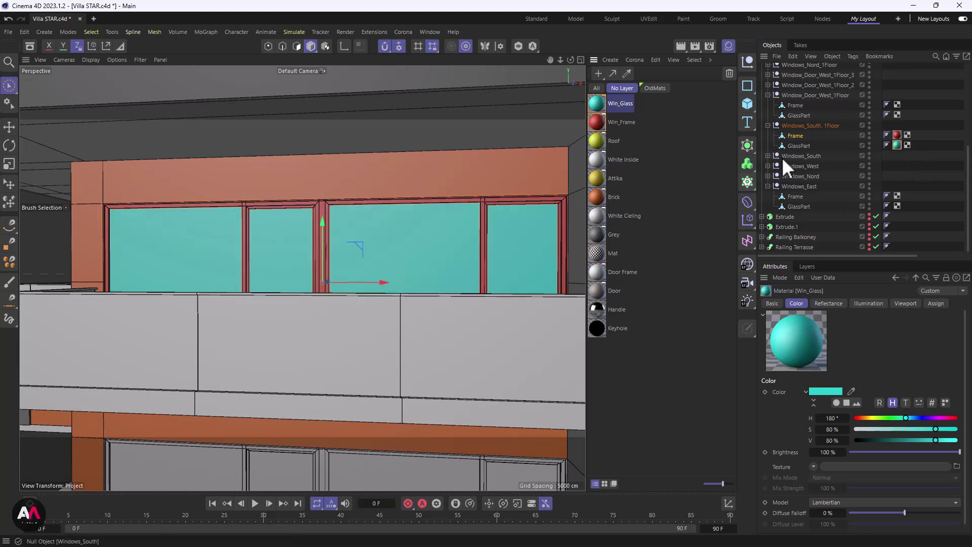
- Merge the Frame and GlassPart of Windows_South. 1Floor into one polygon object, deleting the originals
left_click_drag(813, 135, 786, 142)
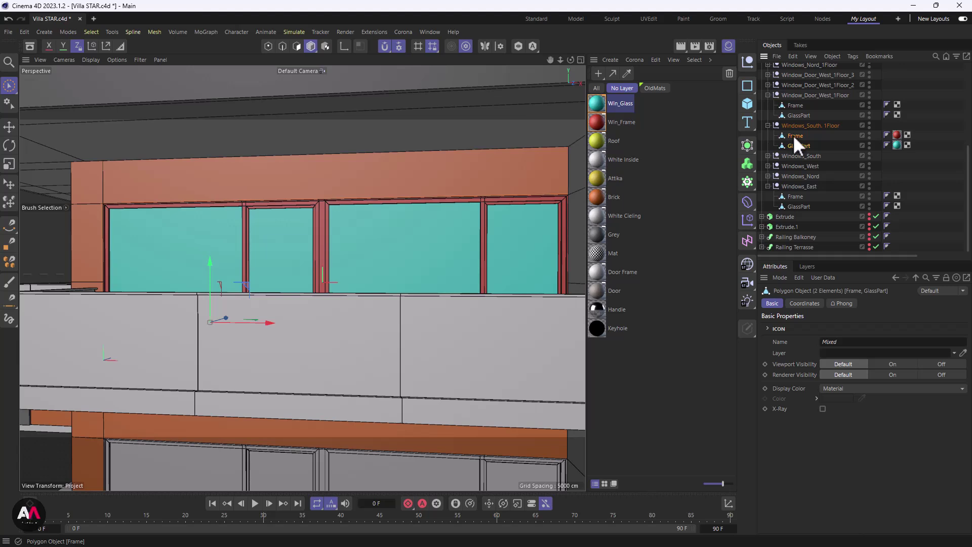
right_click(792, 138)
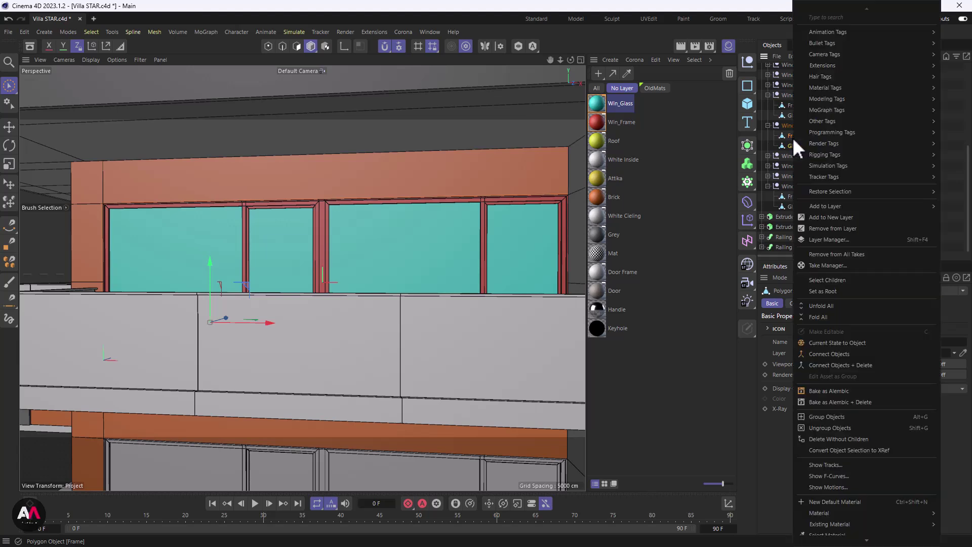
left_click(844, 354)
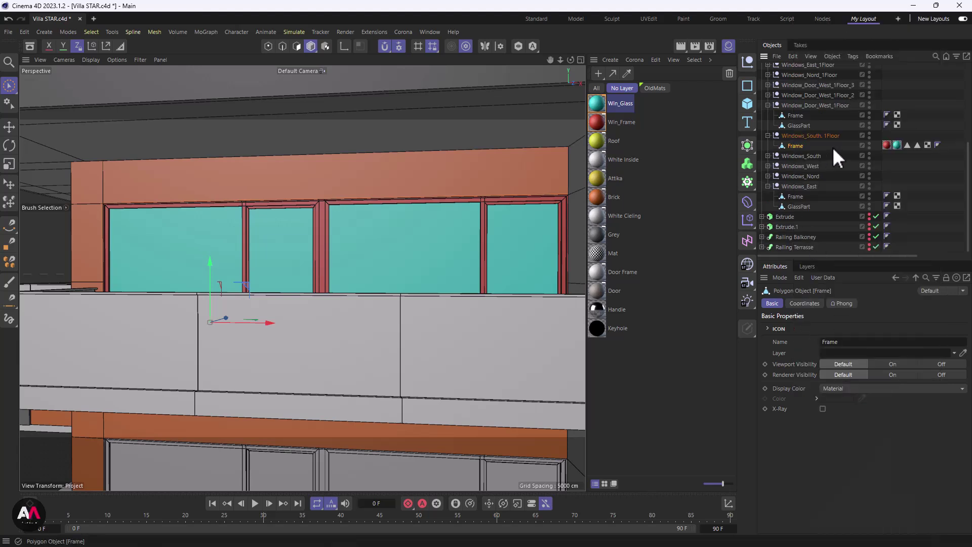
- Copy the parent null's name and rename the merged window object as Windows_South. 1Floor
double_click(794, 147)
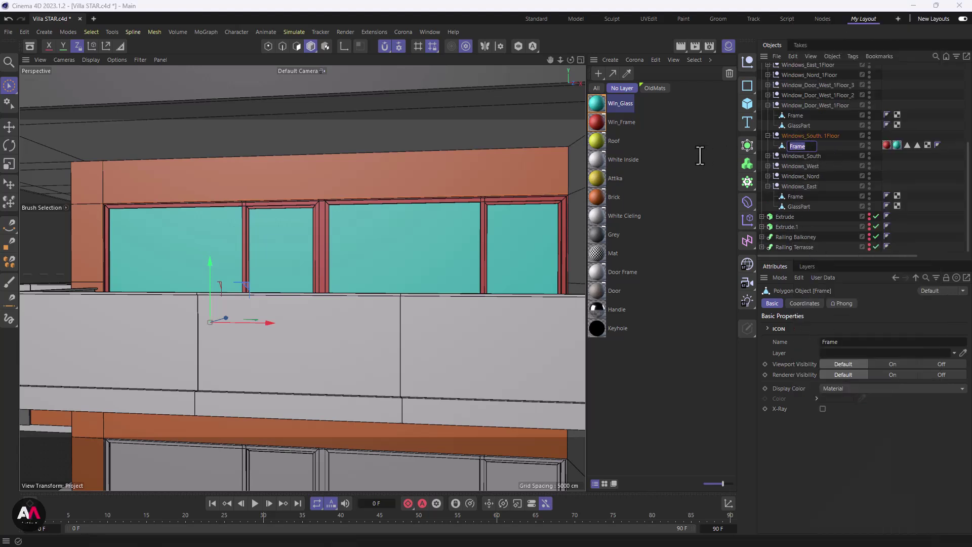
left_click(816, 136)
double_click(824, 136)
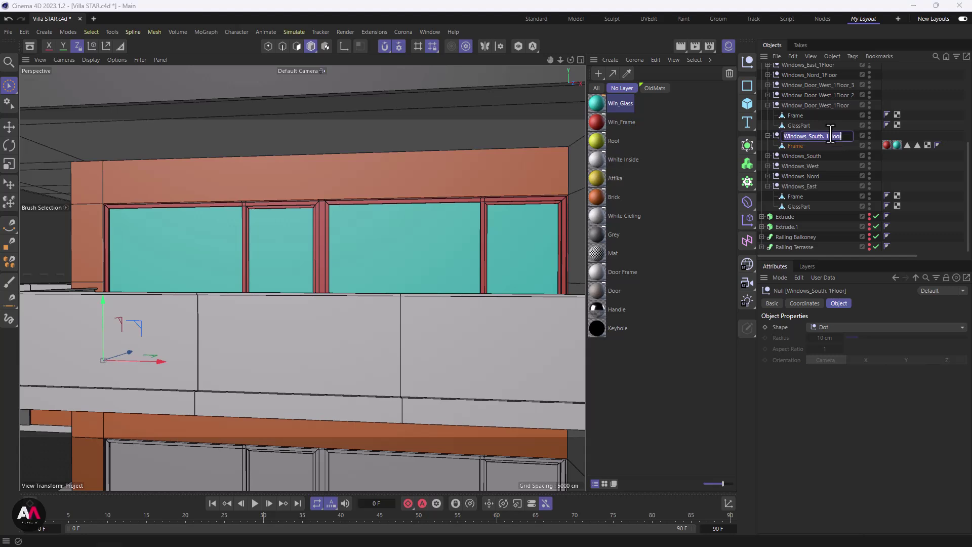
left_click(795, 146)
double_click(794, 146)
key("ctrl+v")
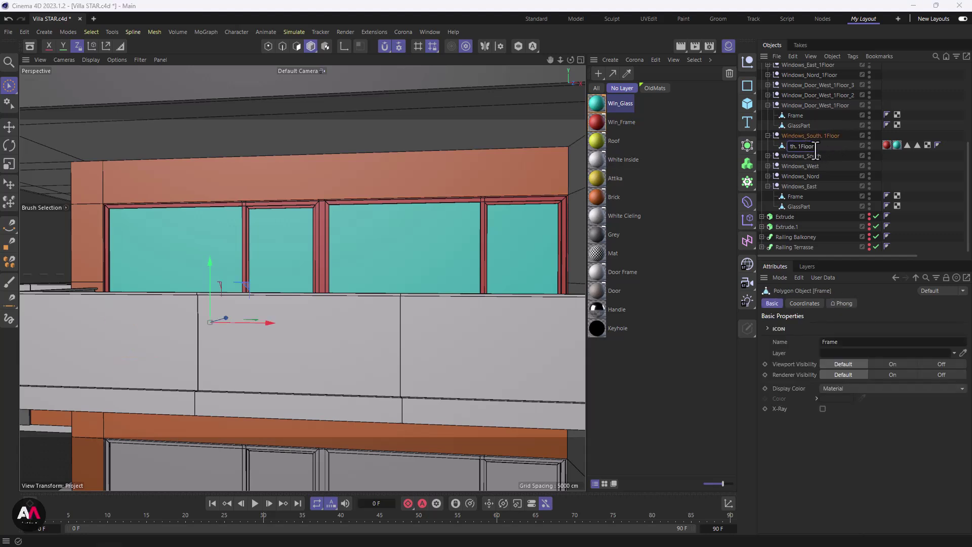
key("Return")
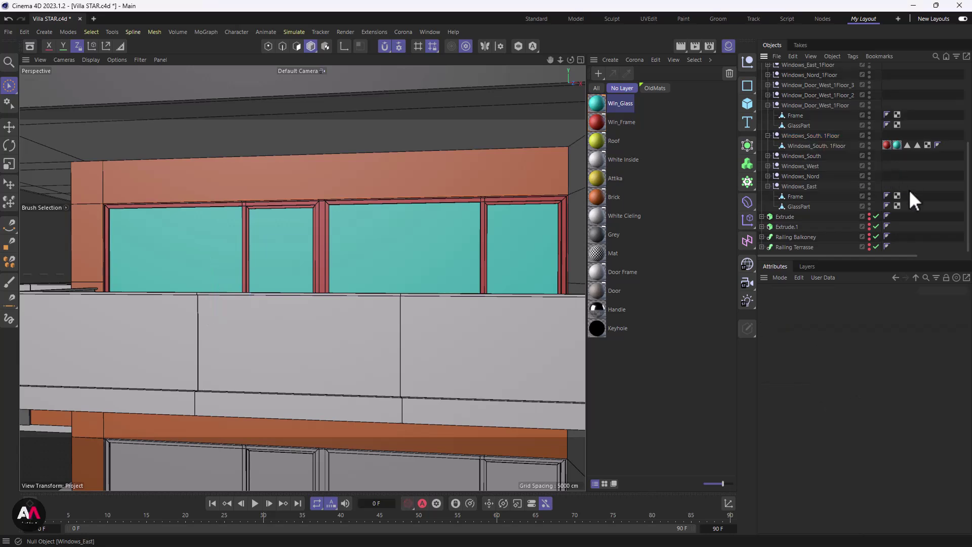
- Move the merged window object out of its null, delete the empty Windows_South. 1Floor null, and collapse the Window_Door_West_1Floor group
left_click(807, 145)
mouse_move(805, 147)
left_mouse_down()
mouse_move(794, 149)
mouse_move(805, 140)
left_mouse_up()
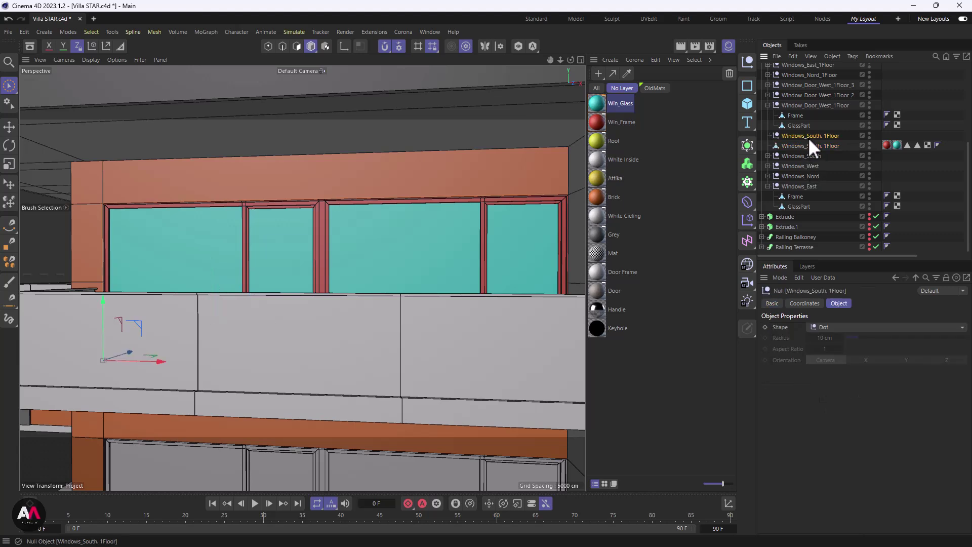
key("Delete")
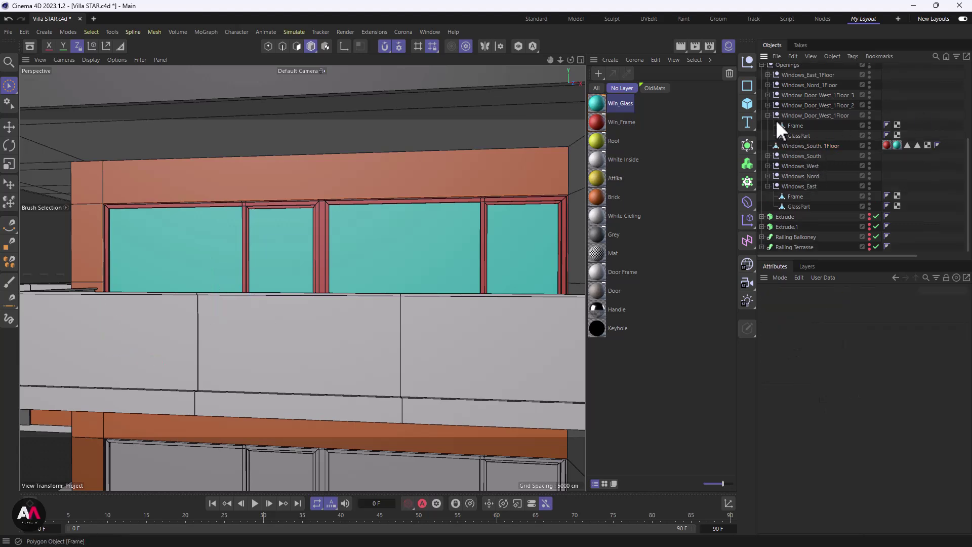
left_click(767, 116)
left_click(807, 146)
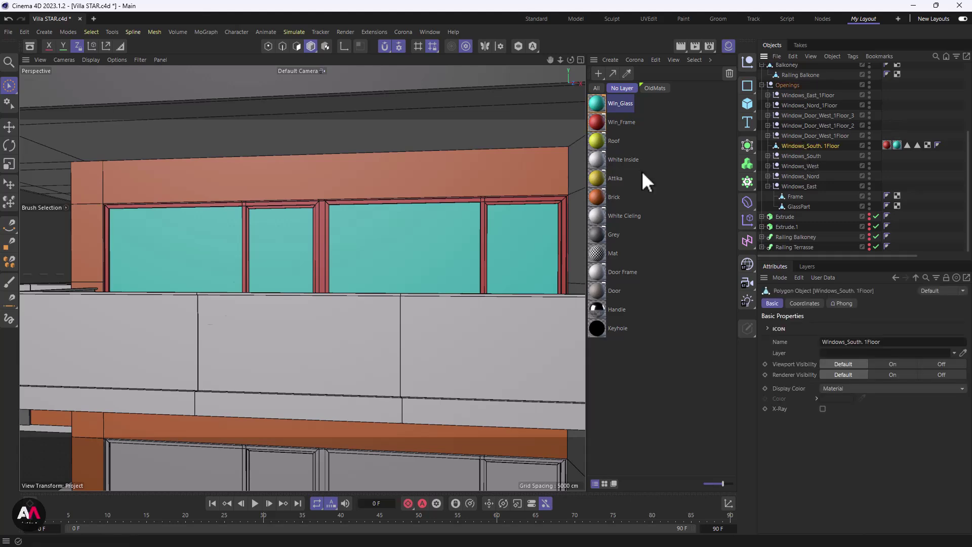
- Examine the villa from several sides to find the windows and doors still lacking the frame and glass materials
left_click_drag(394, 248, 506, 208, "alt")
scroll(442, 238, "down", 5)
scroll(415, 251, "down", 3)
left_click_drag(301, 278, 404, 216, "alt")
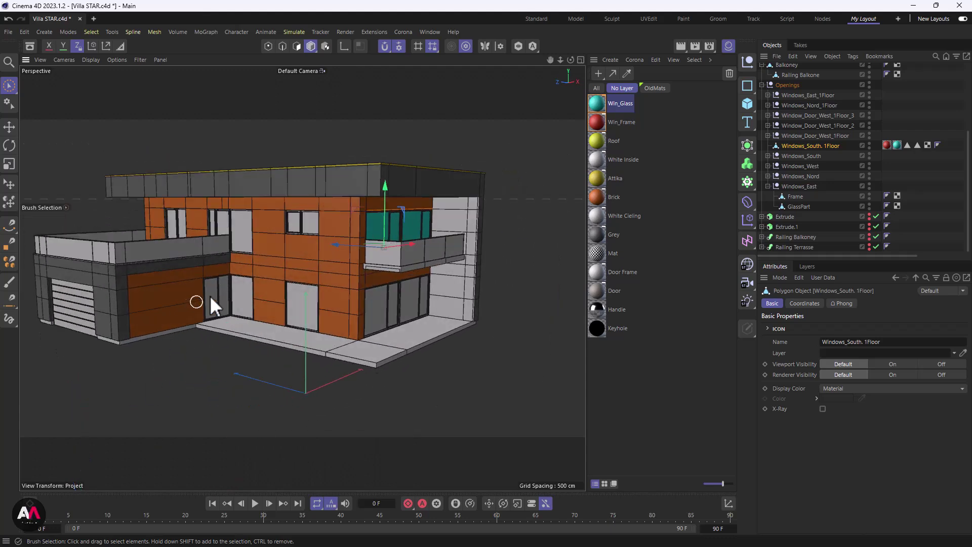
middle_click_drag(197, 303, 253, 338, "alt")
left_click_drag(152, 359, 343, 232, "alt")
left_click_drag(428, 300, 303, 317, "alt")
right_click_drag(303, 316, 390, 312, "alt")
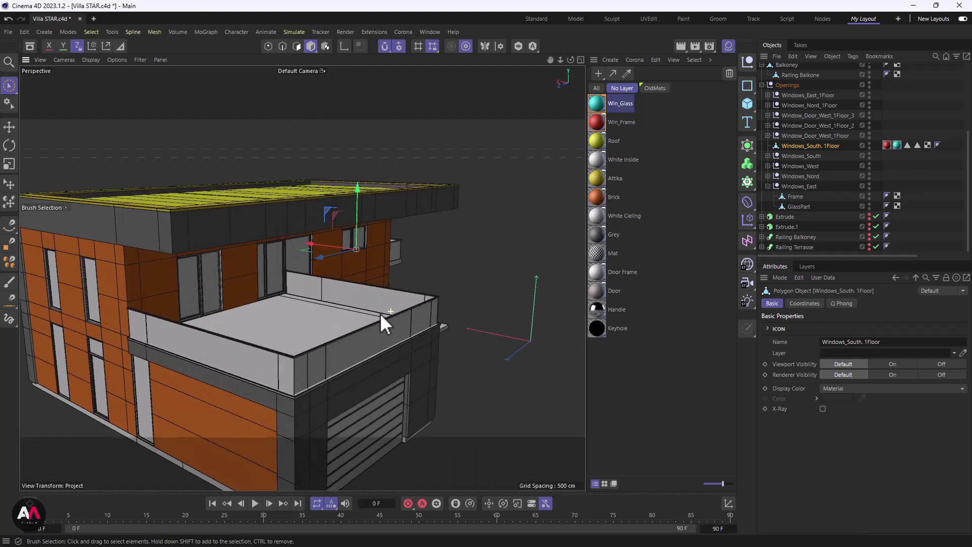
left_click_drag(390, 311, 374, 292, "alt")
left_click_drag(408, 285, 426, 262, "alt")
middle_click_drag(426, 262, 248, 265, "alt")
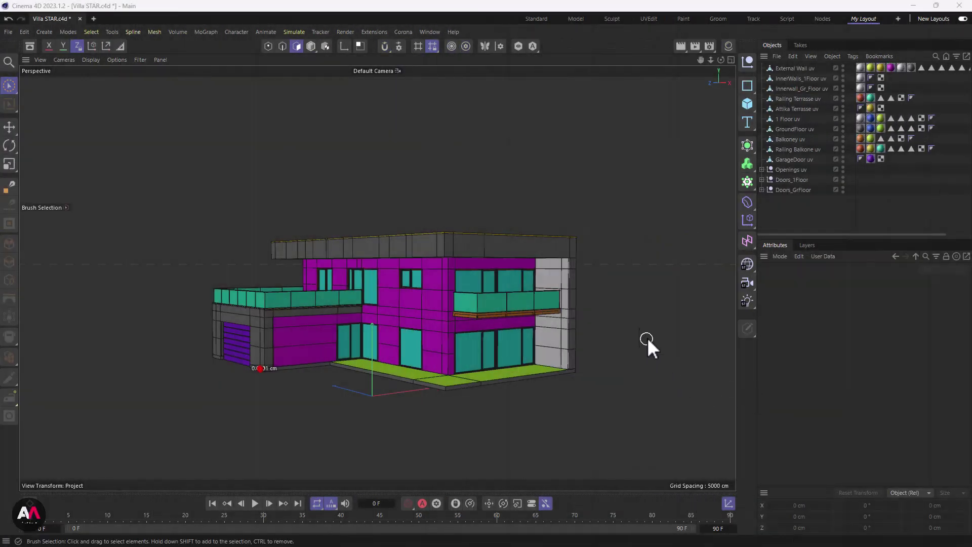
- Examine the fully coloured villa from the garage and balcony sides, including the window frames and railings up close
middle_click_drag(467, 327, 412, 353, "alt")
scroll(430, 338, "up", 2)
left_click_drag(429, 338, 424, 325, "alt")
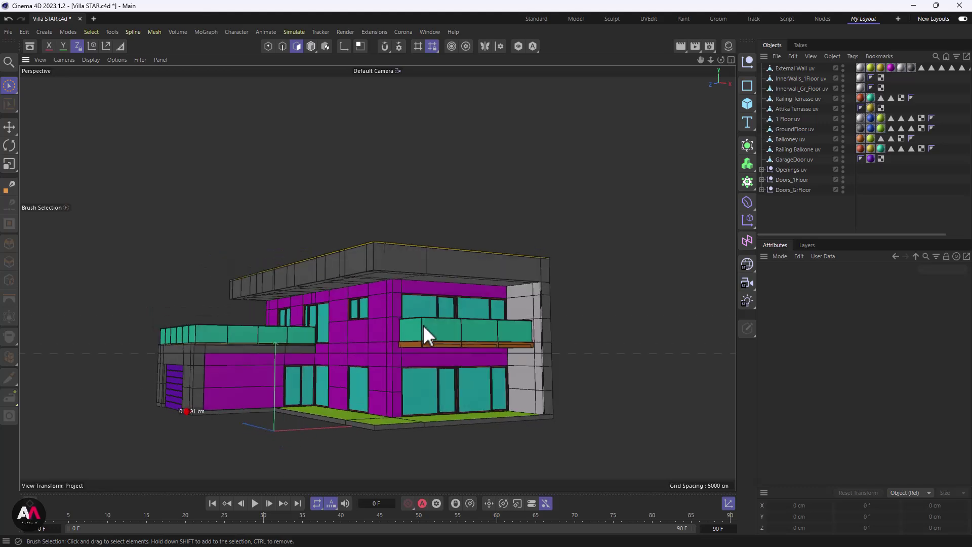
left_click_drag(456, 294, 438, 336, "alt")
scroll(369, 341, "up", 3)
middle_click_drag(444, 333, 467, 300, "alt")
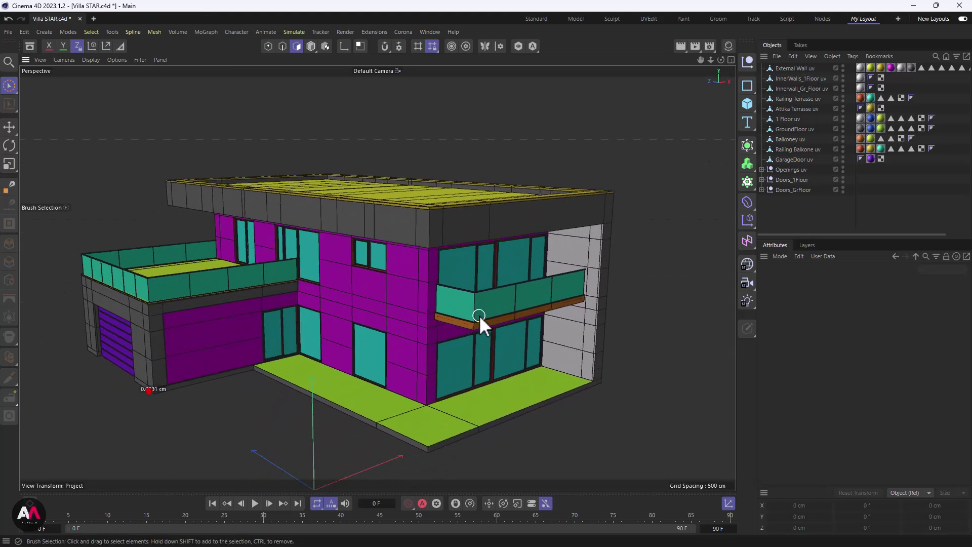
left_click_drag(399, 317, 470, 296, "alt")
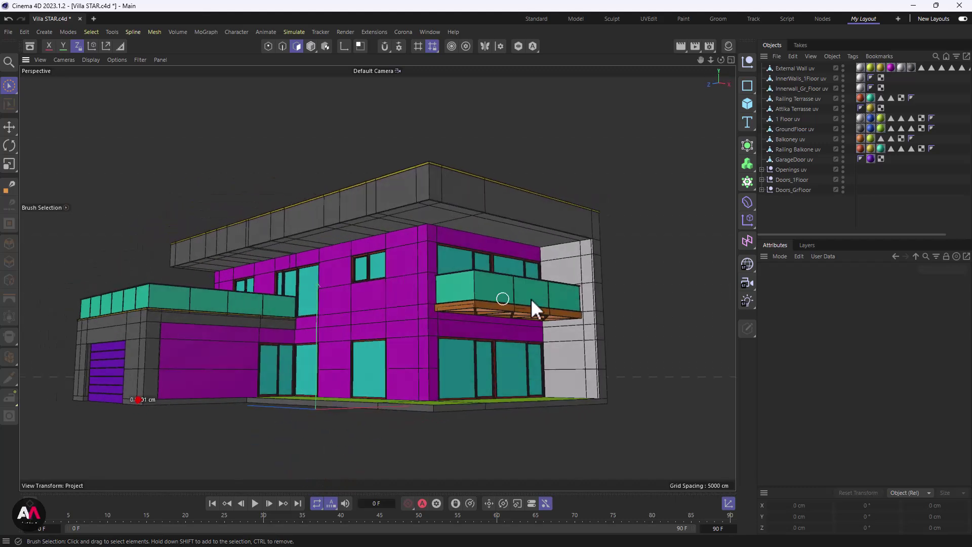
left_click_drag(282, 308, 554, 292, "alt")
scroll(604, 266, "up", 5)
scroll(522, 334, "up", 5)
scroll(486, 304, "down", 6)
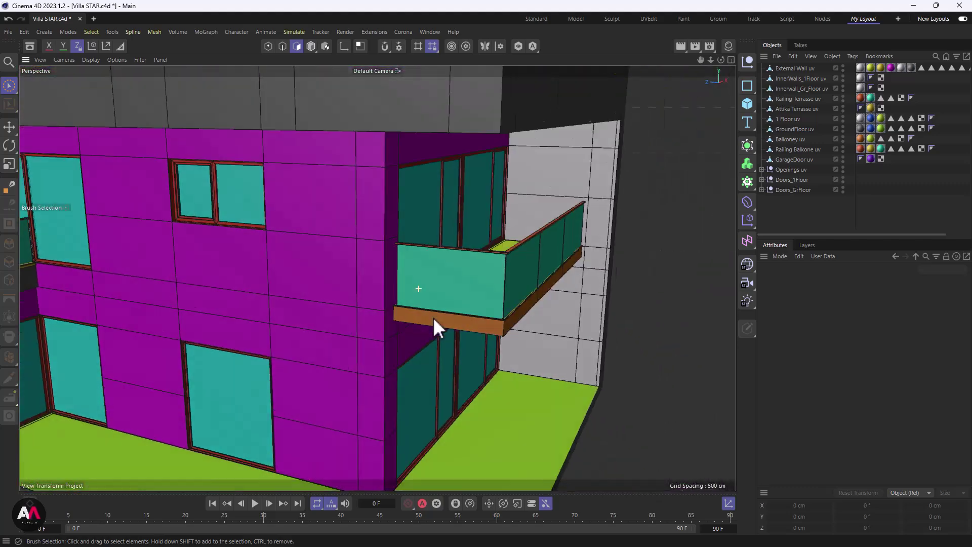
- Inspect the tags of the External Wall uv object, including its UVW tag
left_click(789, 69)
scroll(471, 227, "down", 5)
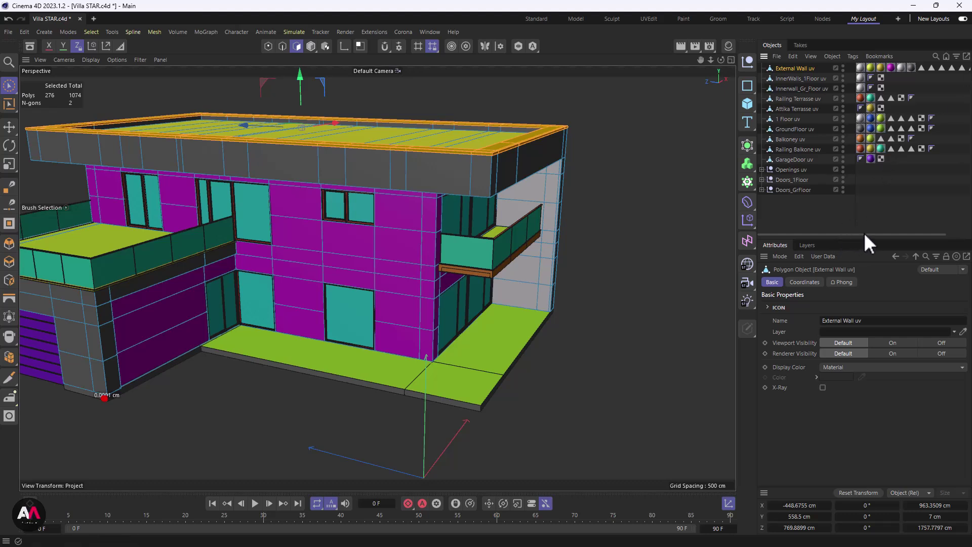
left_click_drag(864, 233, 916, 229)
left_click(955, 68)
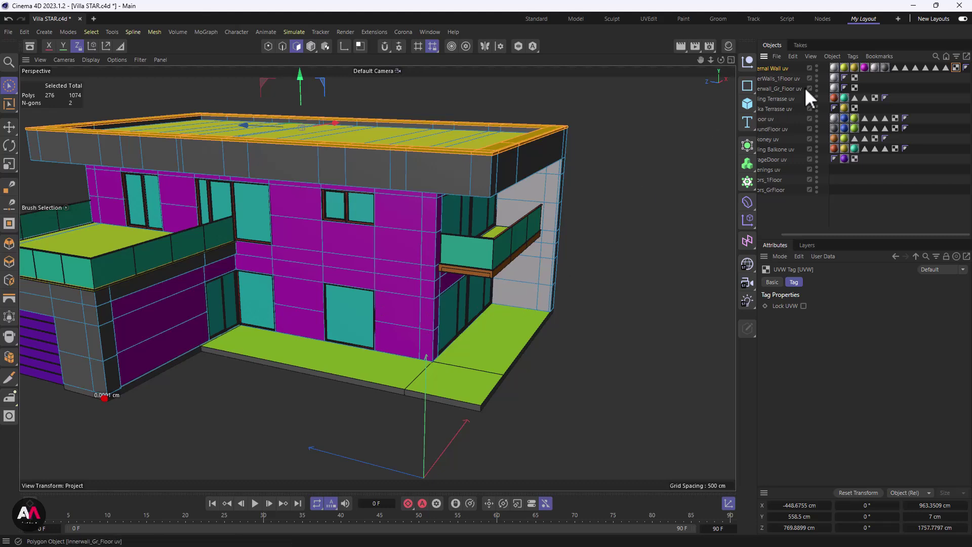
left_click_drag(831, 234, 806, 235)
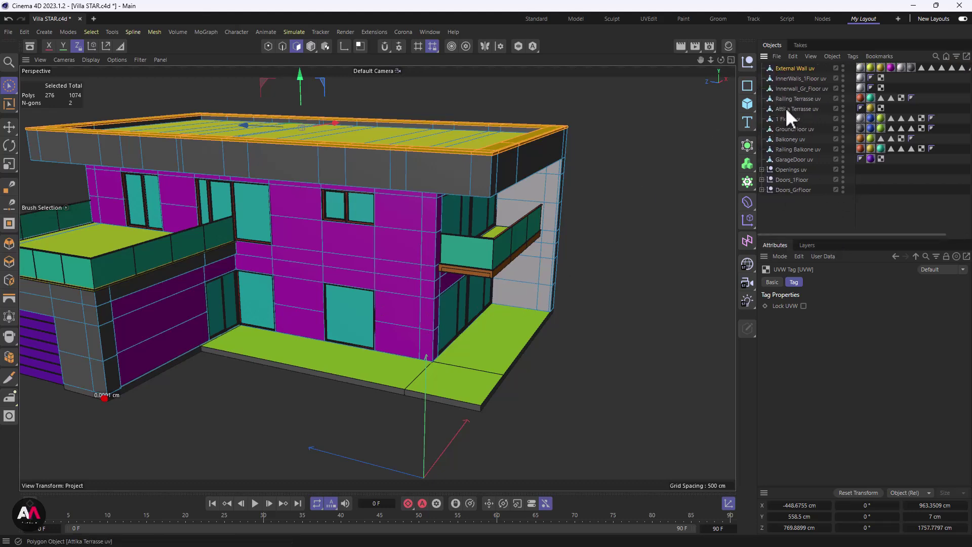
- Review the inner wall, railing, attika and floor uv objects, and look inside the Doors_1Floor group
left_click(794, 79)
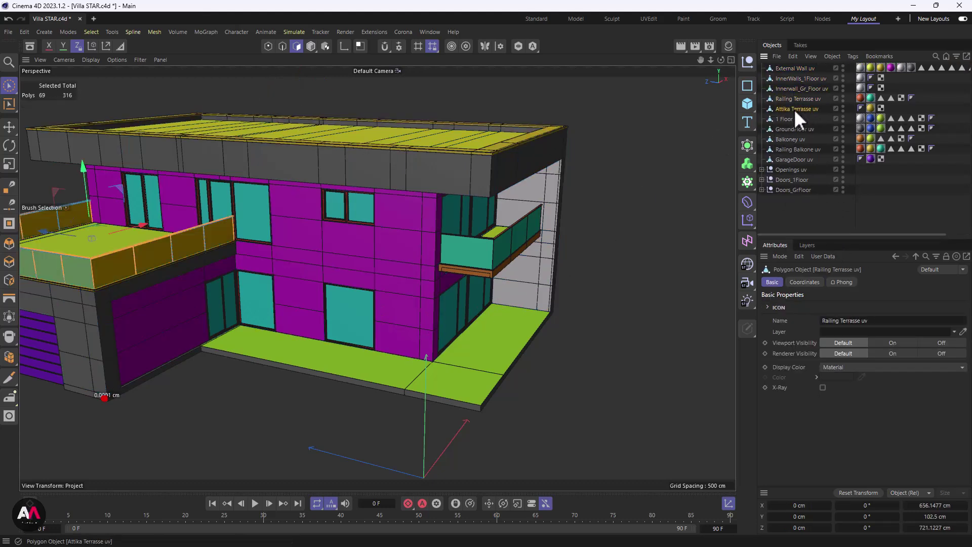
left_click(792, 119)
left_click_drag(646, 211, 474, 229, "alt")
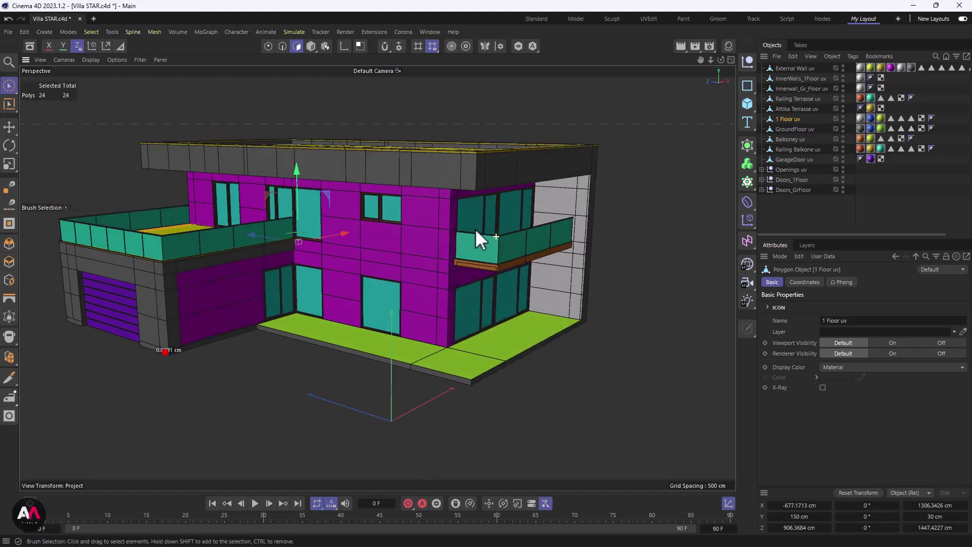
left_click(761, 180)
left_click(792, 180)
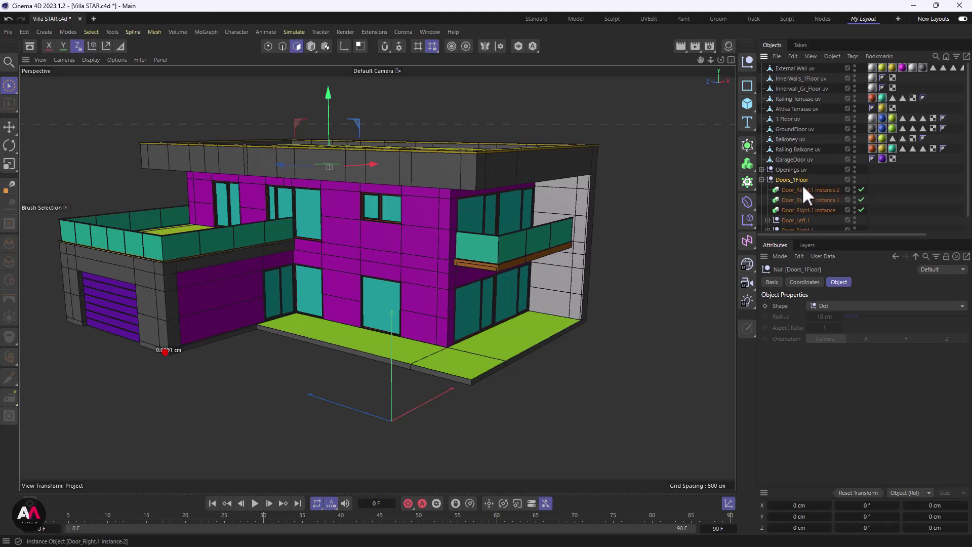
left_click_drag(460, 196, 612, 246, "alt")
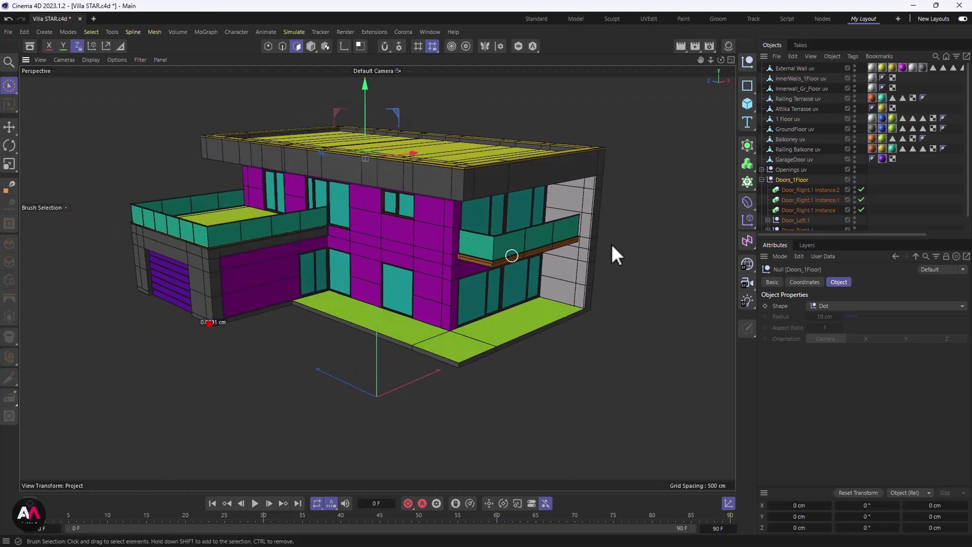
left_click(762, 180)
- Show the material list and review the Garage_Door, Metal_Balkon, FL_Inside and FL_outside materials
left_click(728, 45)
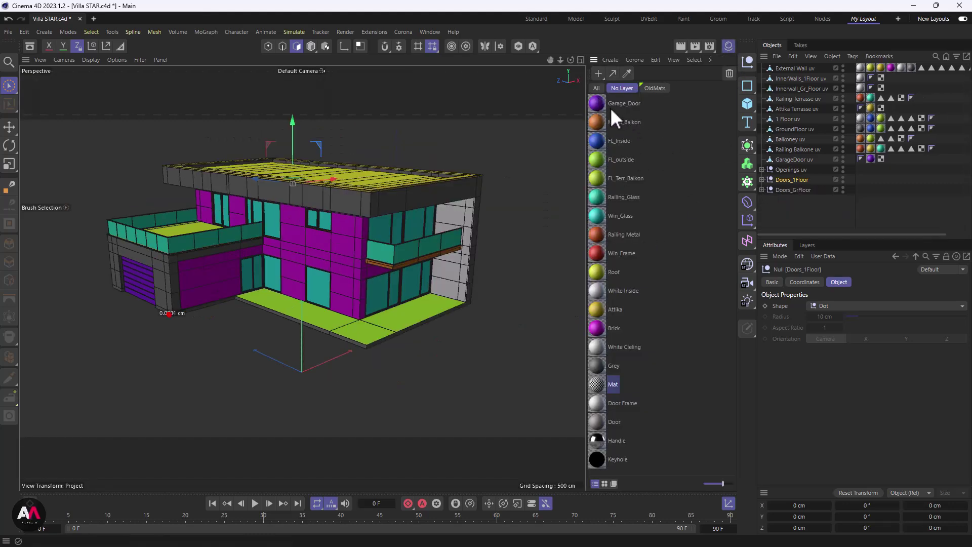
left_click(632, 103)
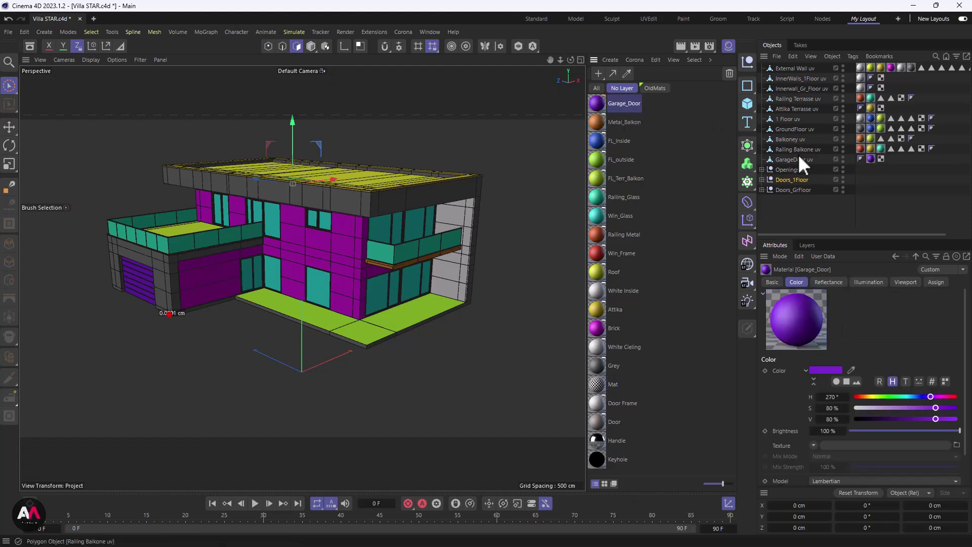
left_click(618, 123)
left_click(613, 141)
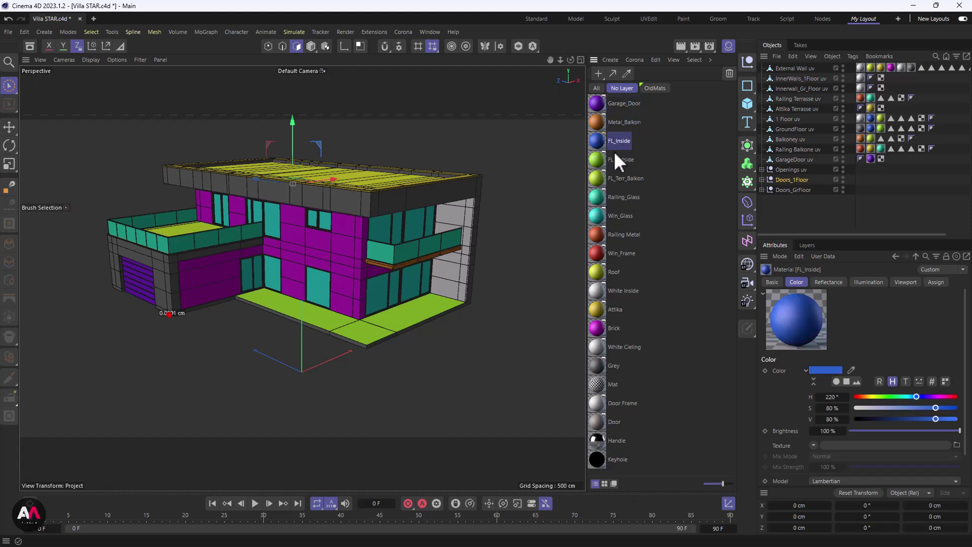
double_click(614, 138)
left_click(616, 159)
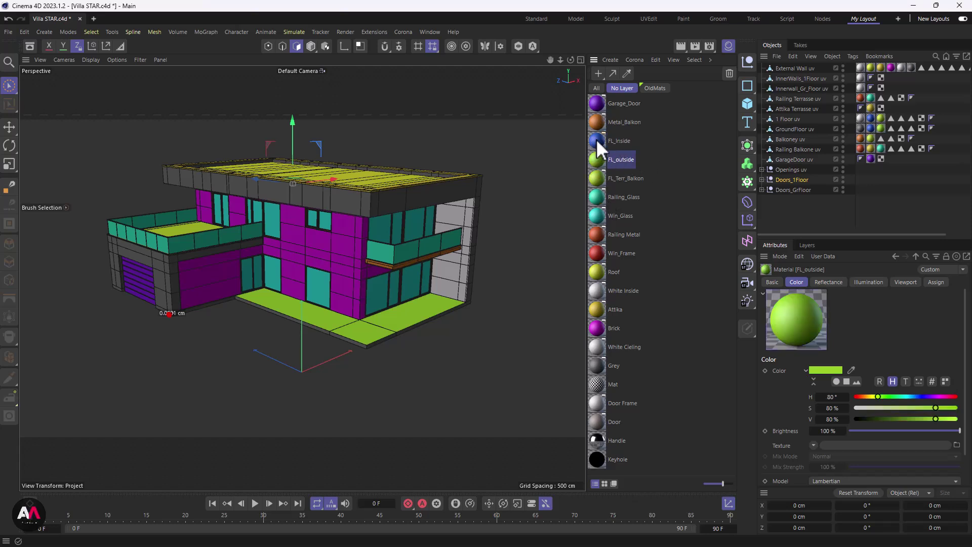
- Disable Reflectance on the FL_Inside material and show its reflectance settings
double_click(596, 139)
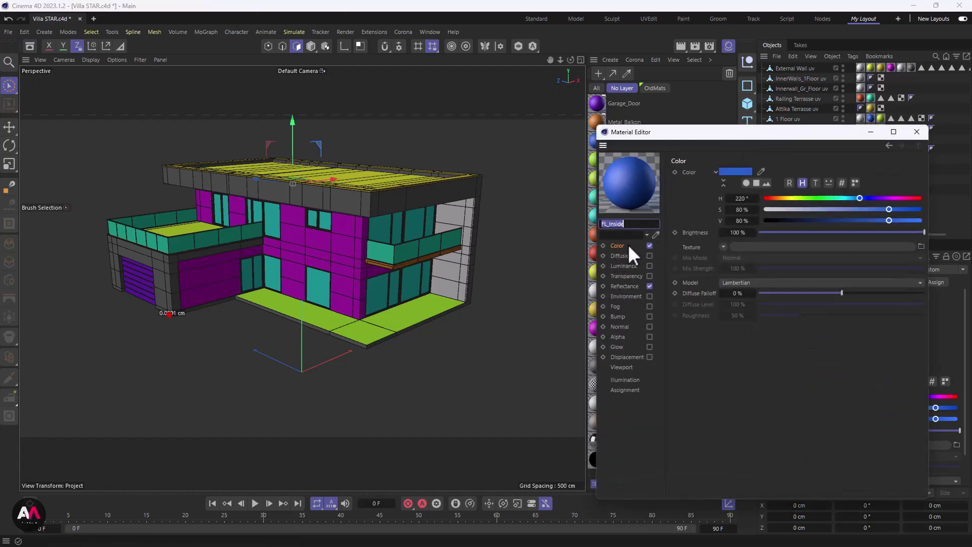
left_click(650, 287)
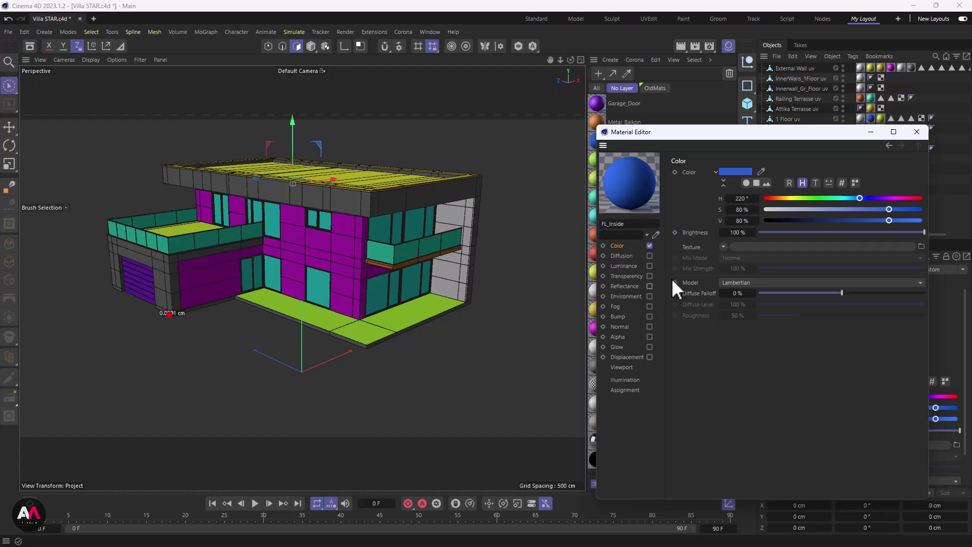
left_click(624, 286)
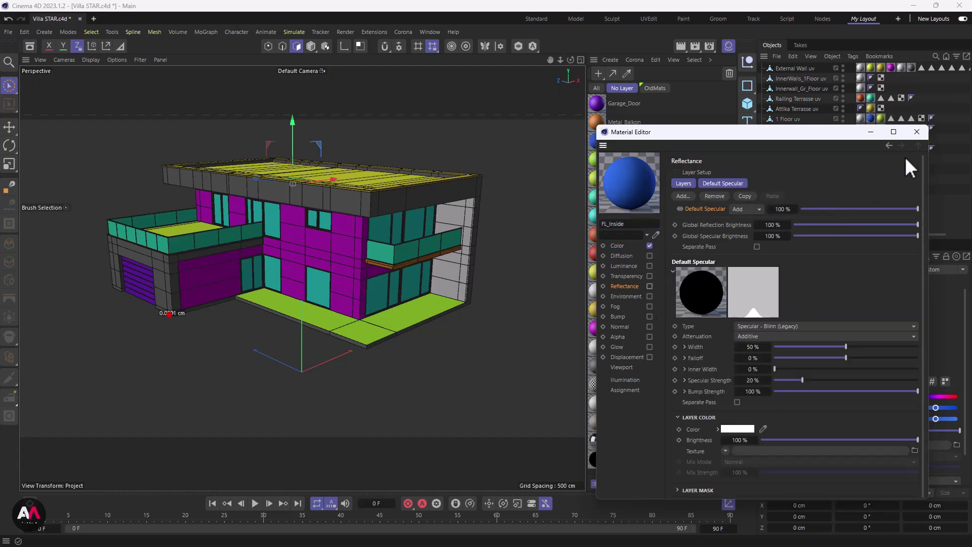
- Close the Material Editor and hide the material list to enlarge the view of the villa
left_click(916, 132)
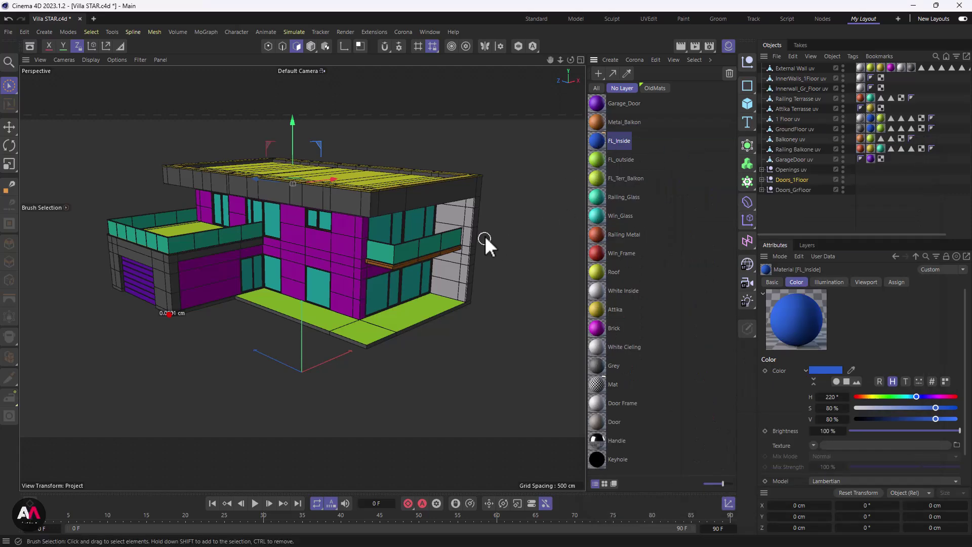
scroll(430, 212, "down", 3)
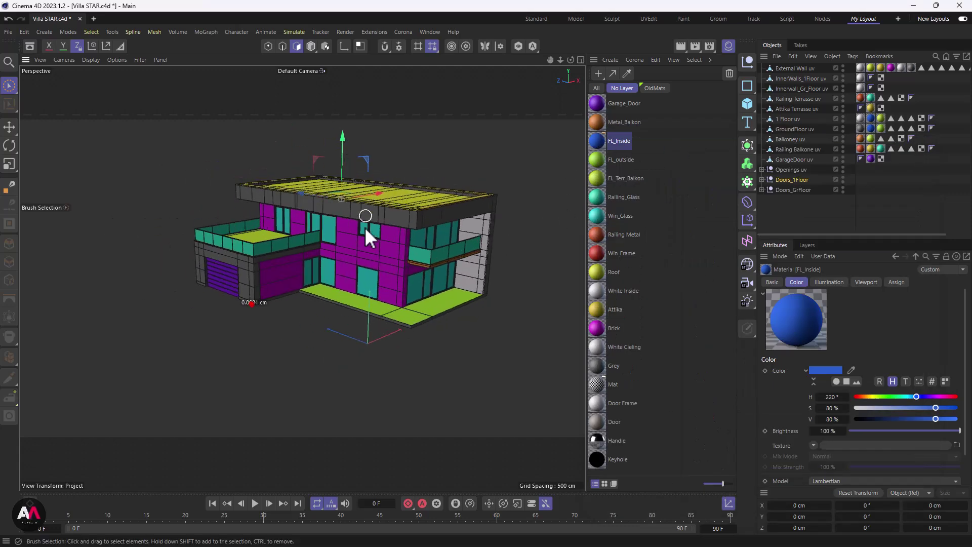
left_click_drag(365, 228, 371, 257, "alt")
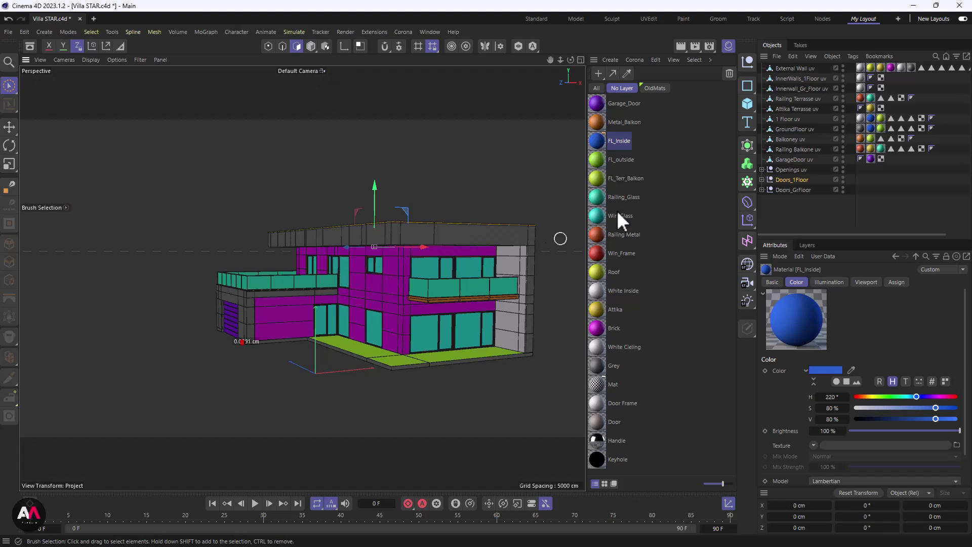
left_click(729, 46)
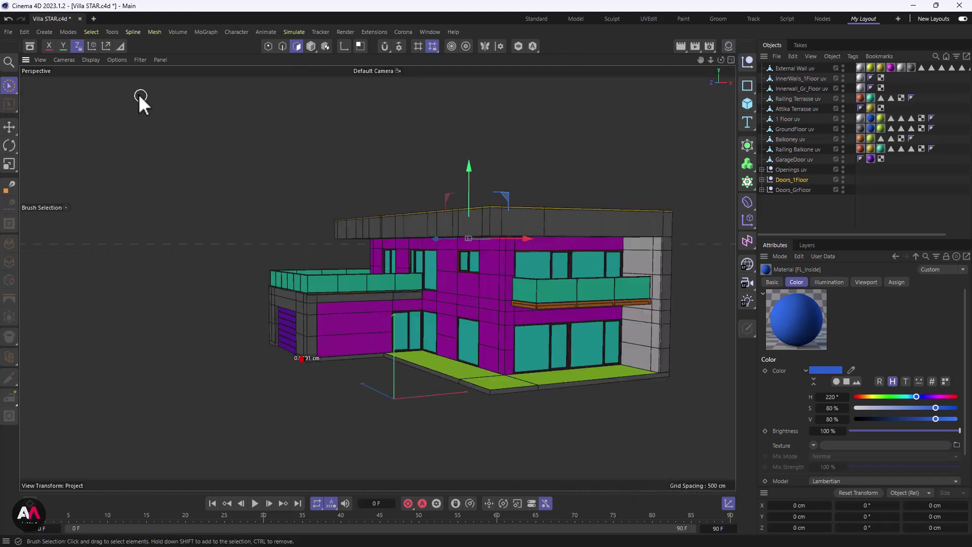
- Save the Villa STAR project under its current file name
left_click(8, 32)
mouse_move(25, 31)
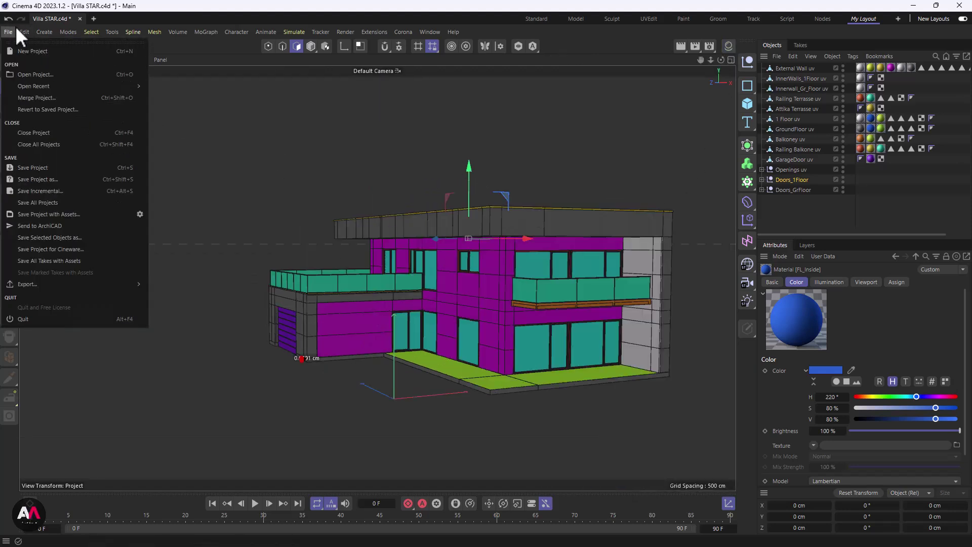
left_click(35, 169)
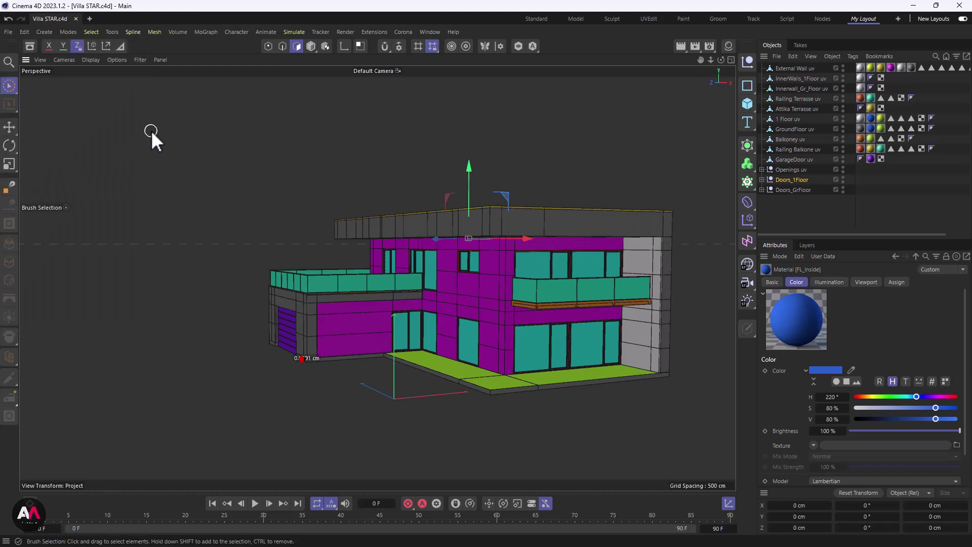
middle_click_drag(491, 245, 414, 224, "alt")
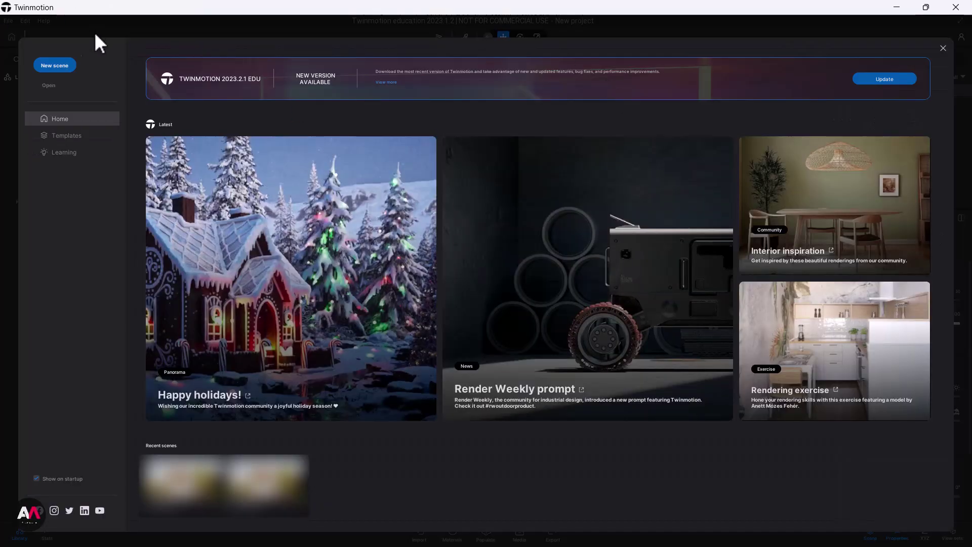
- Switch to Twinmotion, start a new scene and choose the Villa Star Final C4D file for a geometry import
left_click(54, 65)
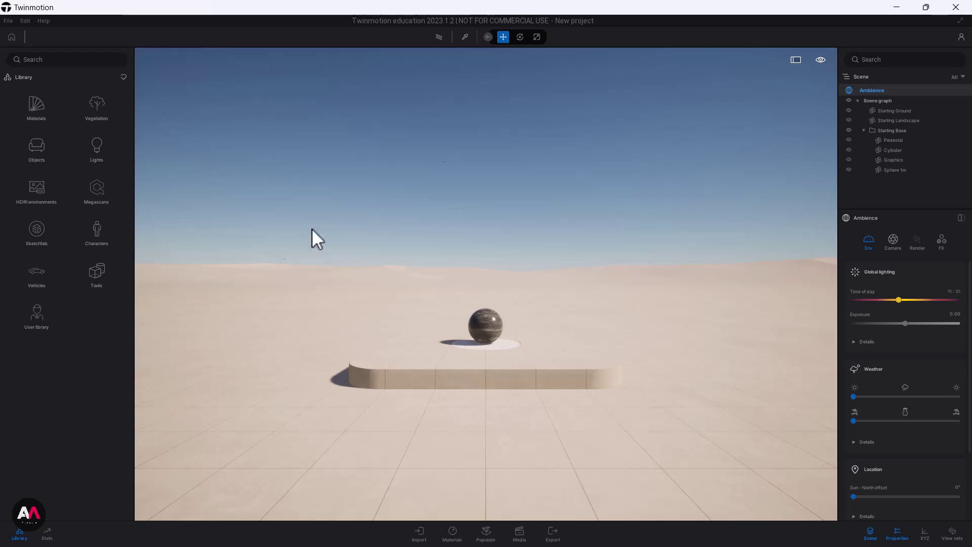
left_click_drag(473, 261, 518, 353)
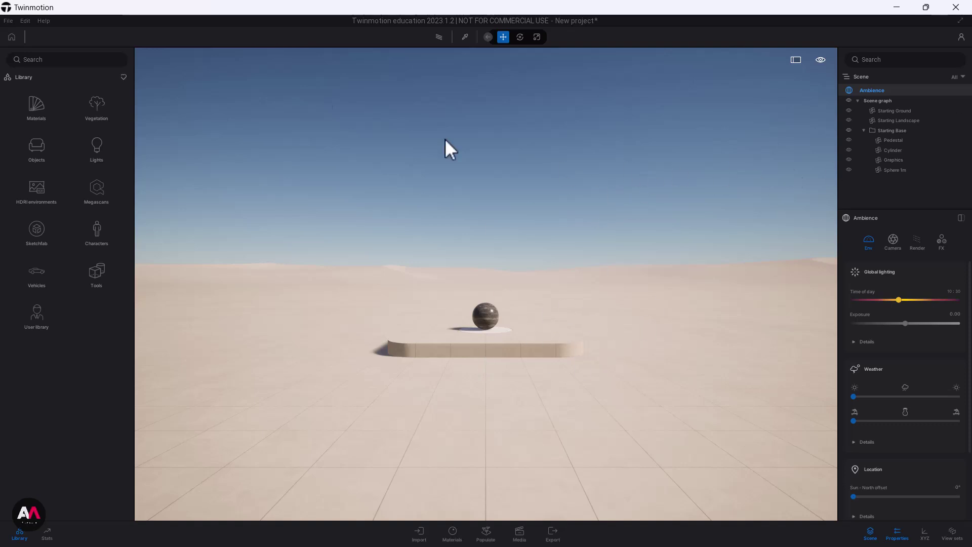
left_click(419, 535)
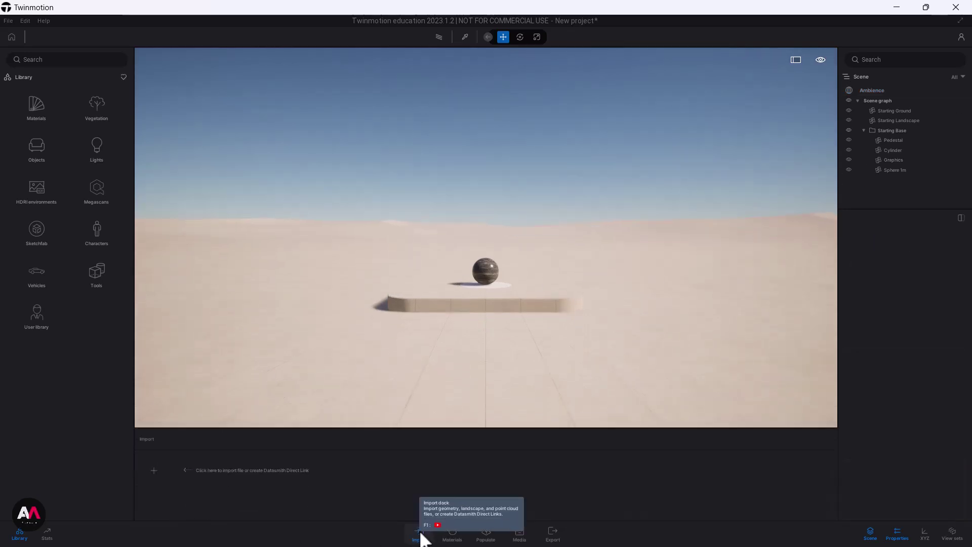
left_click(154, 459)
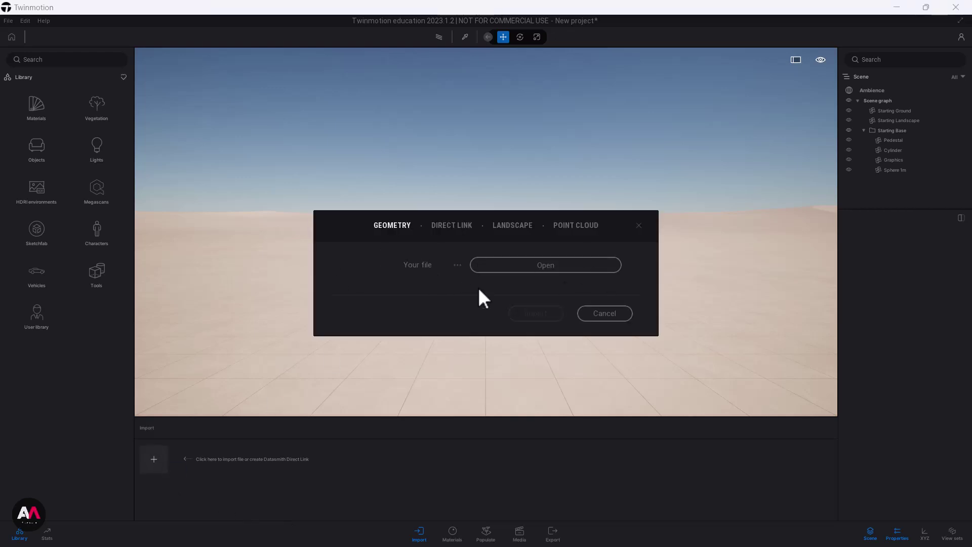
left_click(513, 273)
left_click(456, 277)
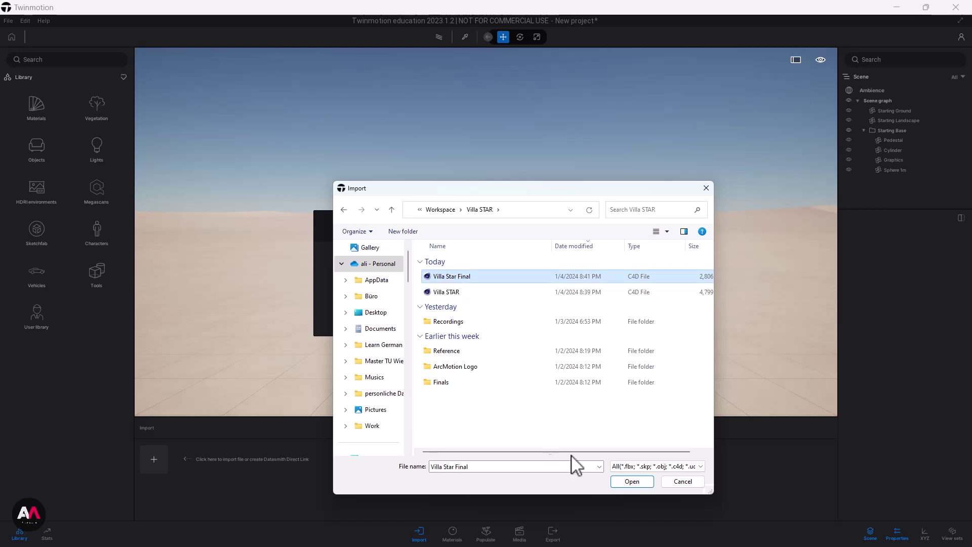
left_click(633, 481)
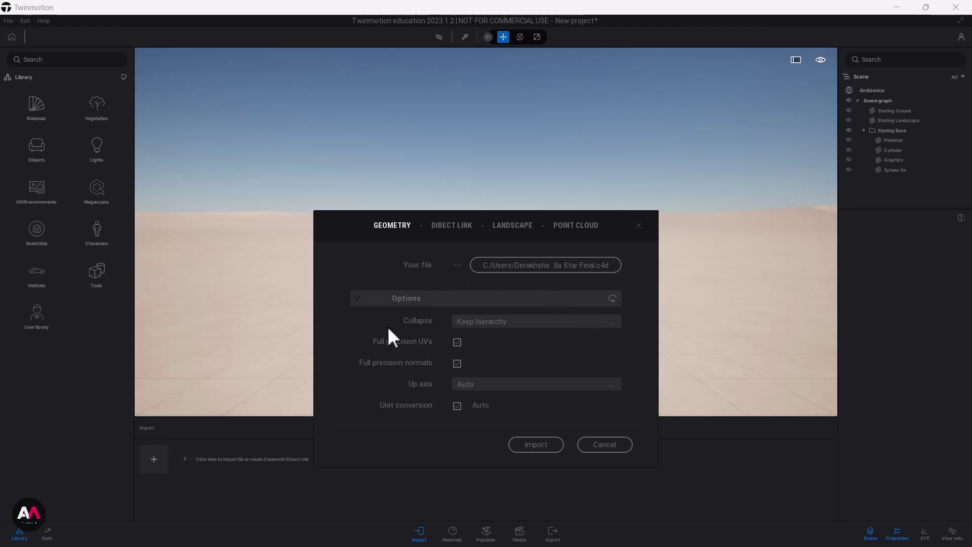
- Import the villa geometry with Collapse set to Keep hierarchy and bring the whole building into view
left_click(590, 320)
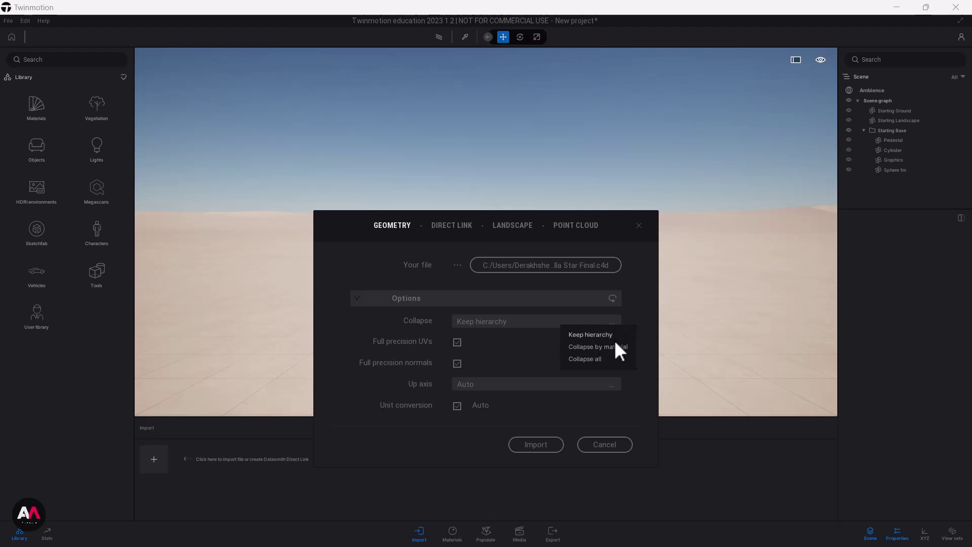
left_click(594, 335)
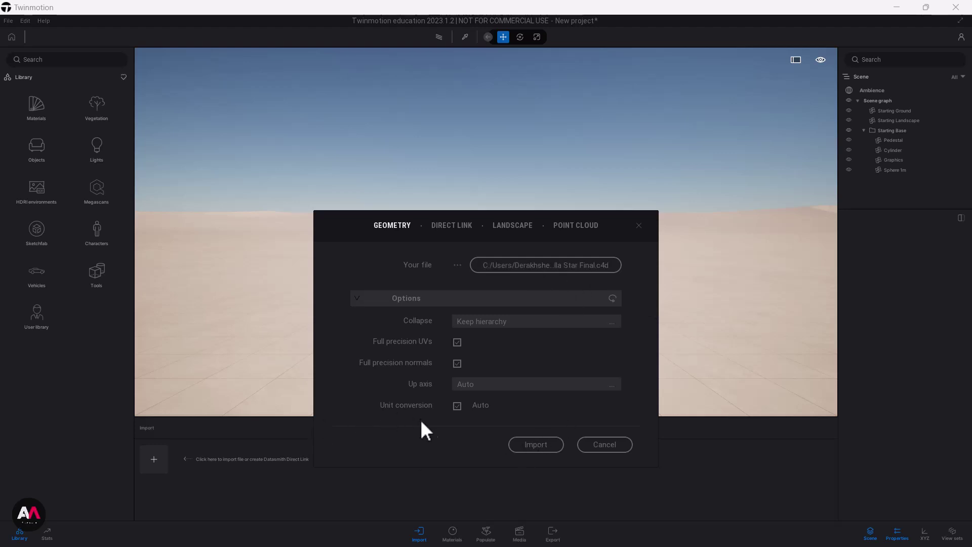
left_click(536, 445)
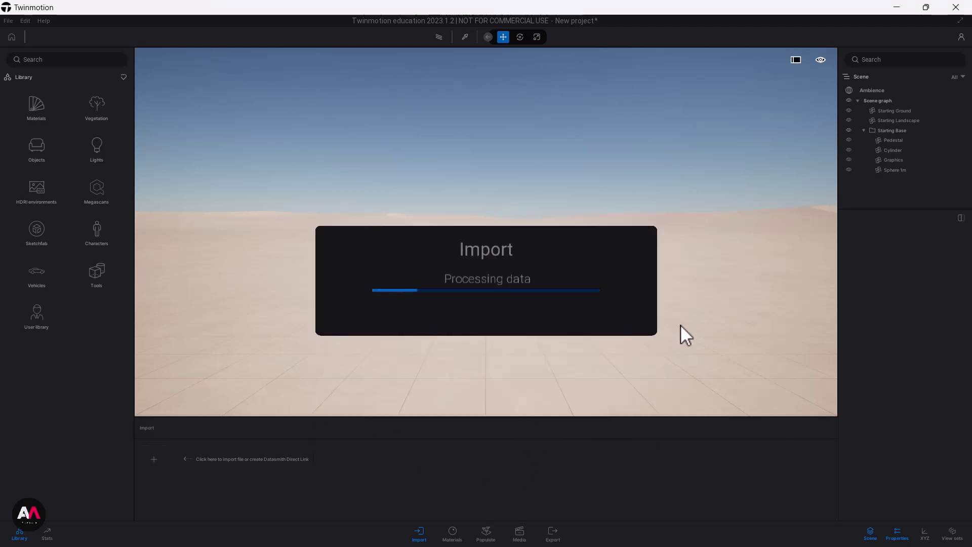
scroll(495, 183, "down", 3)
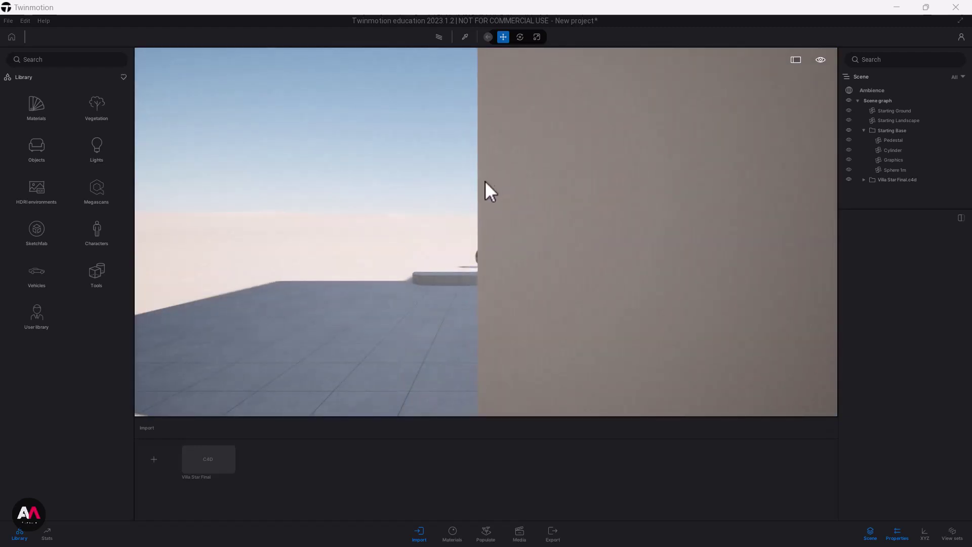
middle_click_drag(463, 182, 781, 163, "shift")
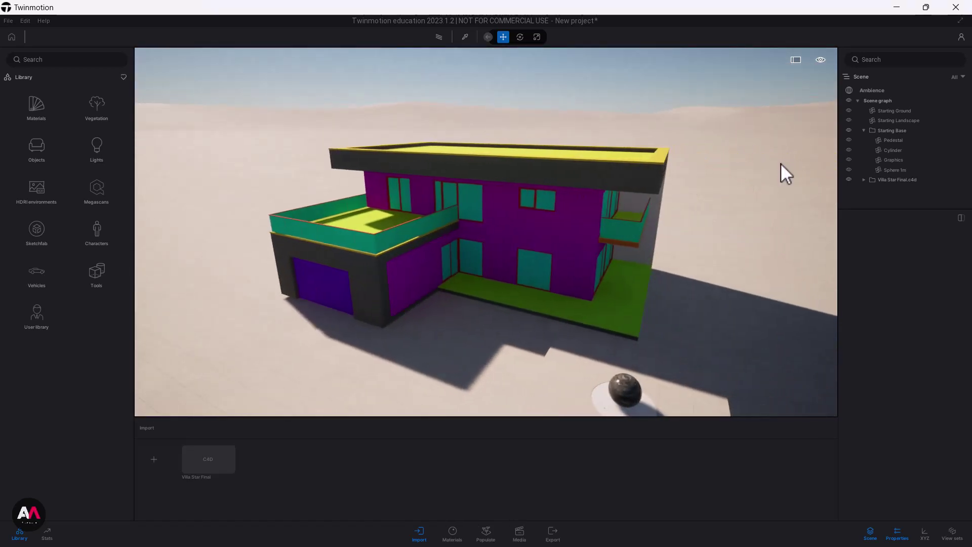
- Collapse the Starting Base folder in the scene graph and hide it from the scene
left_click(867, 100)
left_click(863, 111)
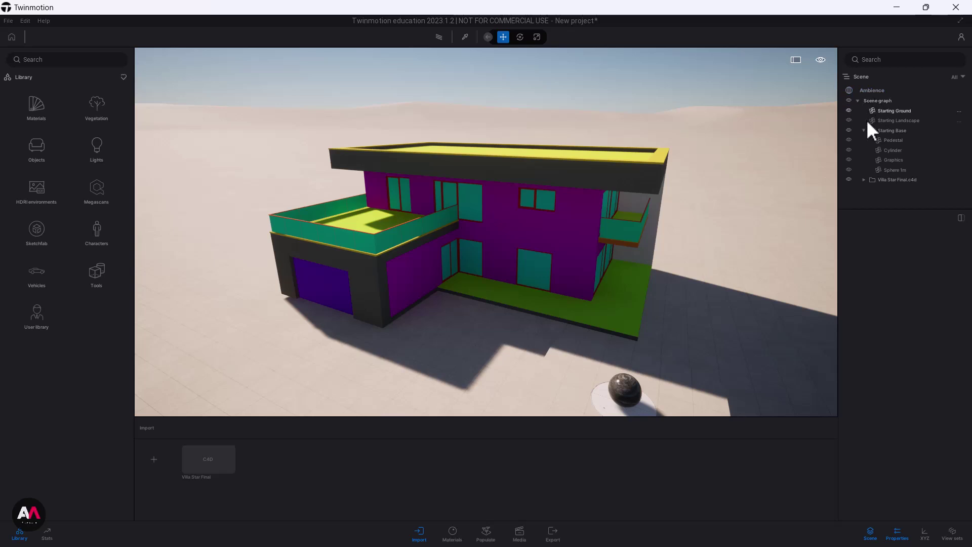
left_click(893, 131)
middle_click_drag(556, 205, 571, 155, "shift")
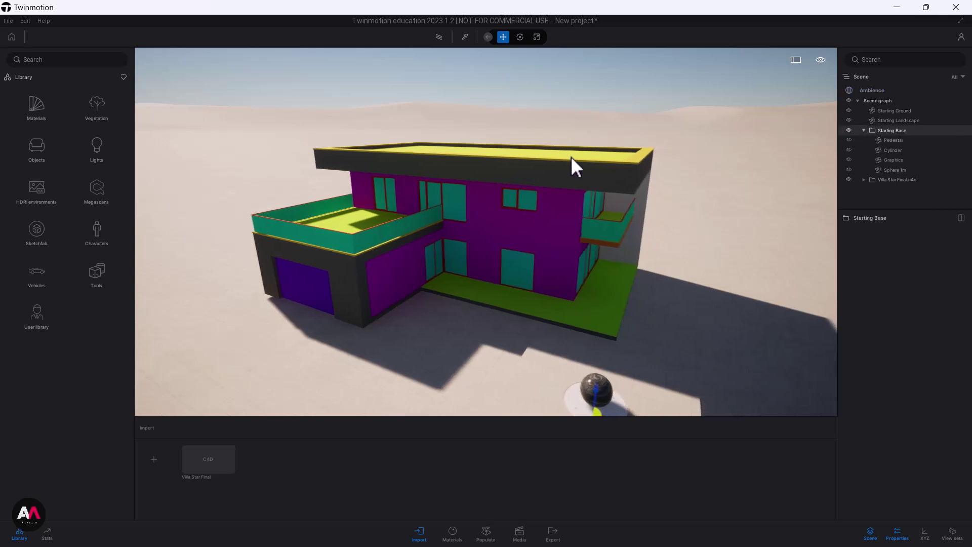
left_click(863, 130)
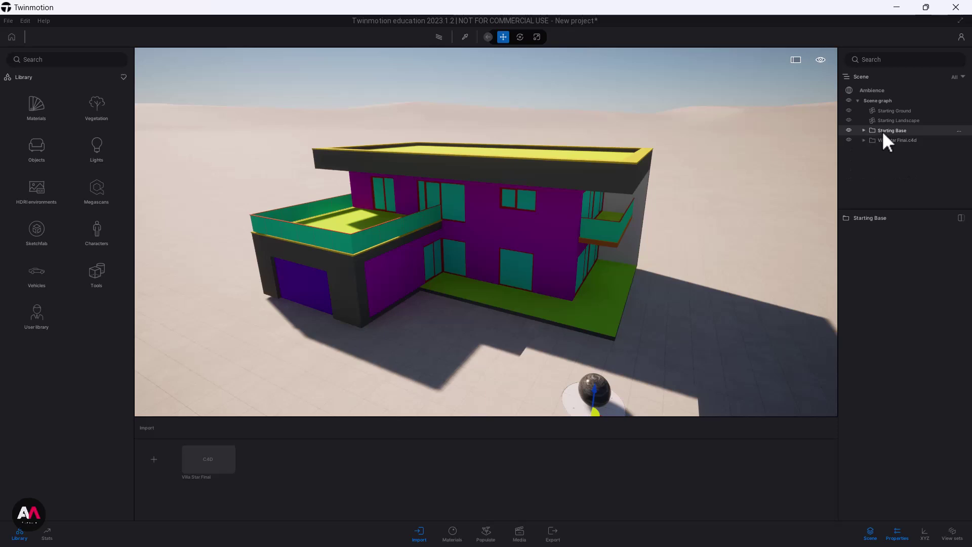
scroll(531, 150, "down", 2)
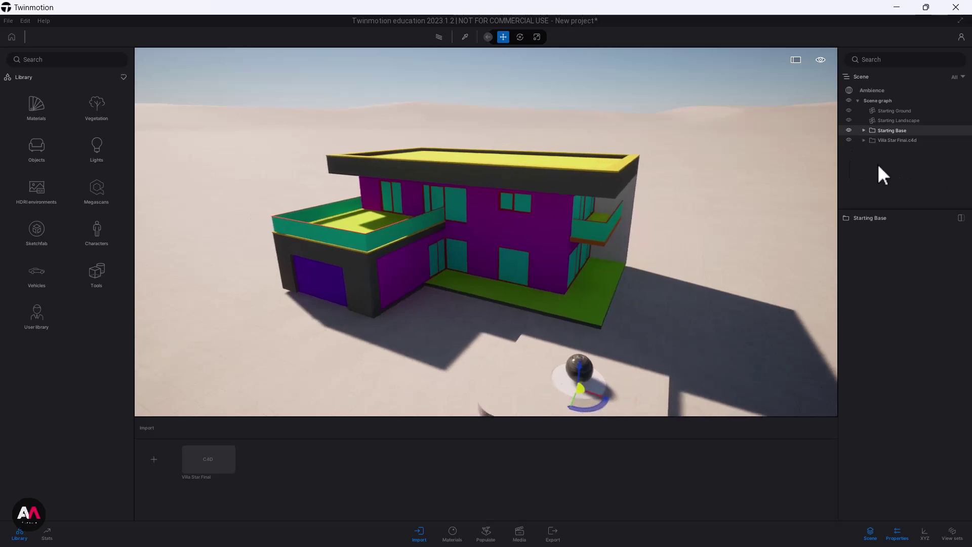
left_click(848, 130)
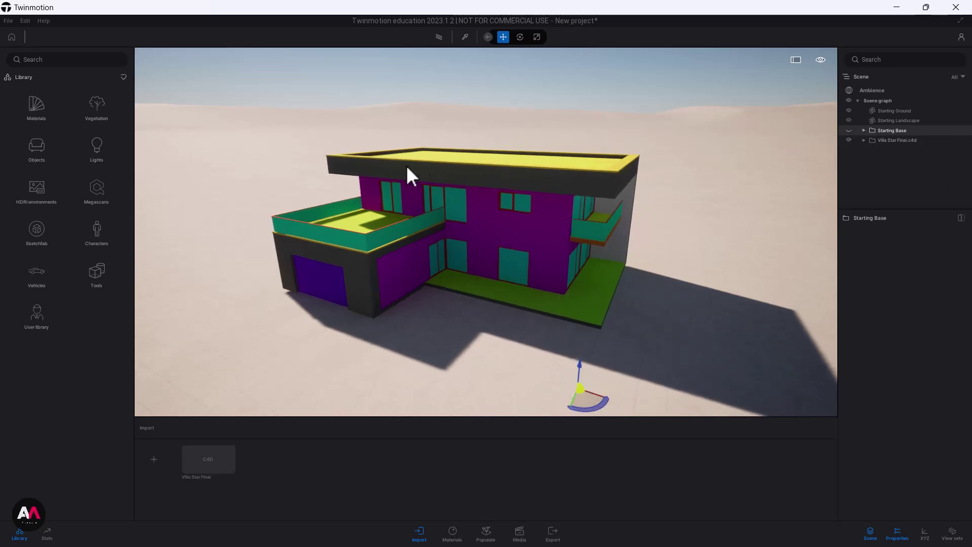
scroll(506, 399, "down", 2)
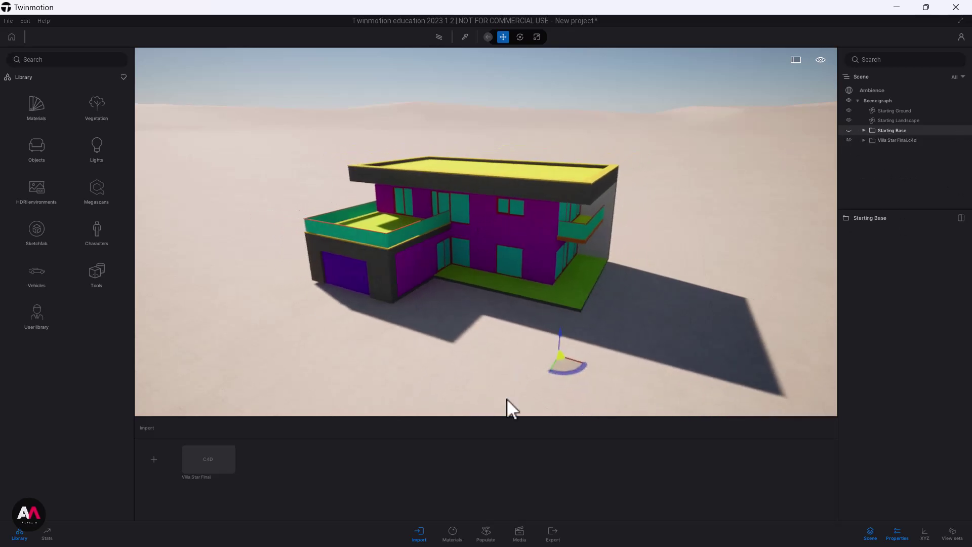
- Expand Villa Star Final.c4d in the scene graph and review its imported objects and door groups
left_click(867, 141)
left_click(863, 140)
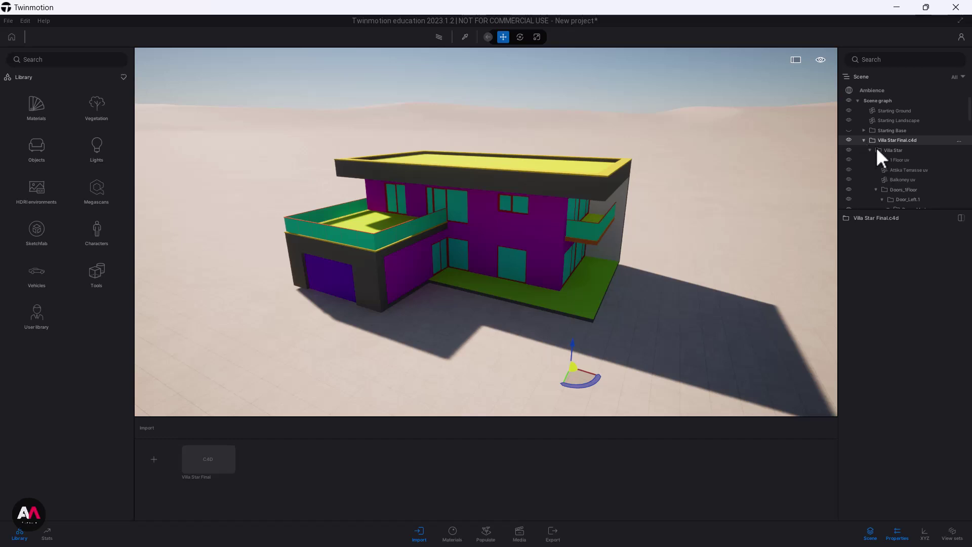
scroll(887, 172, "down", 1)
scroll(896, 166, "down", 2)
left_click(875, 153)
left_click(875, 163)
scroll(871, 184, "down", 4)
double_click(886, 162)
scroll(884, 172, "up", 2)
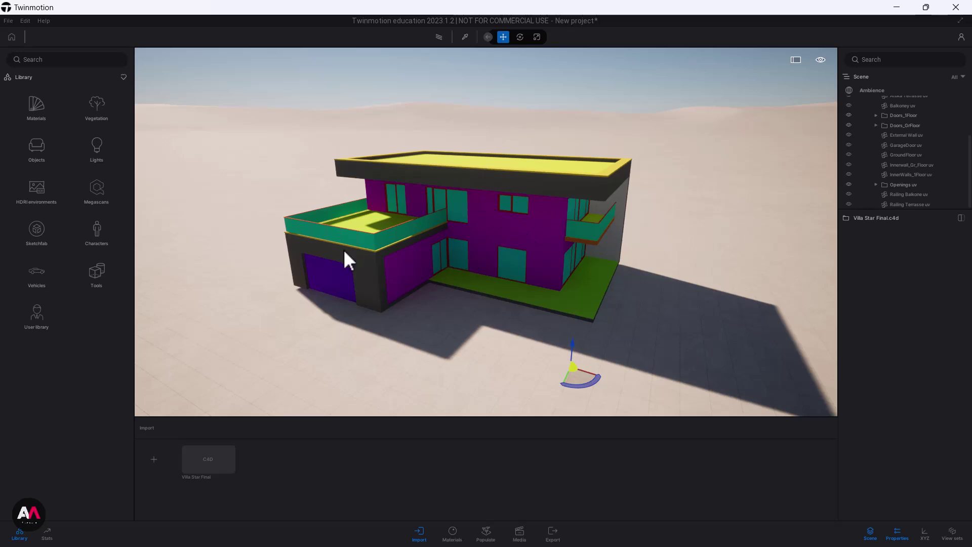
scroll(398, 258, "up", 3)
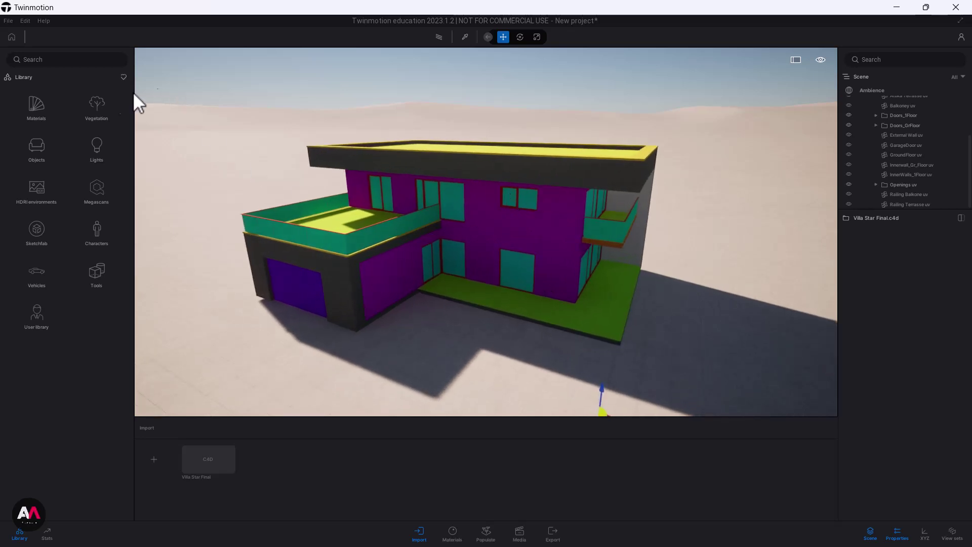
- Apply the Clear glass green 02 material from the Glass library to the villa's window panes and inspect the glazing
left_click(36, 108)
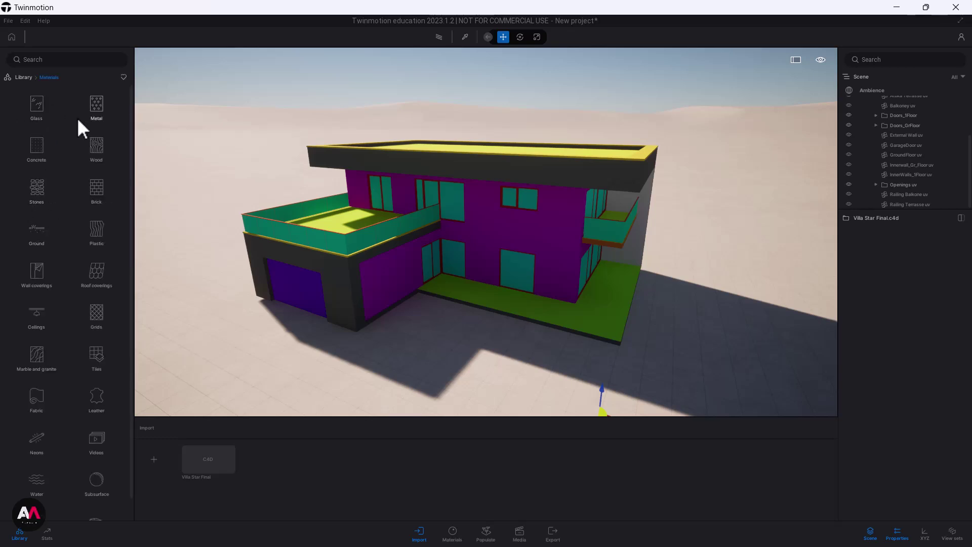
left_click(38, 100)
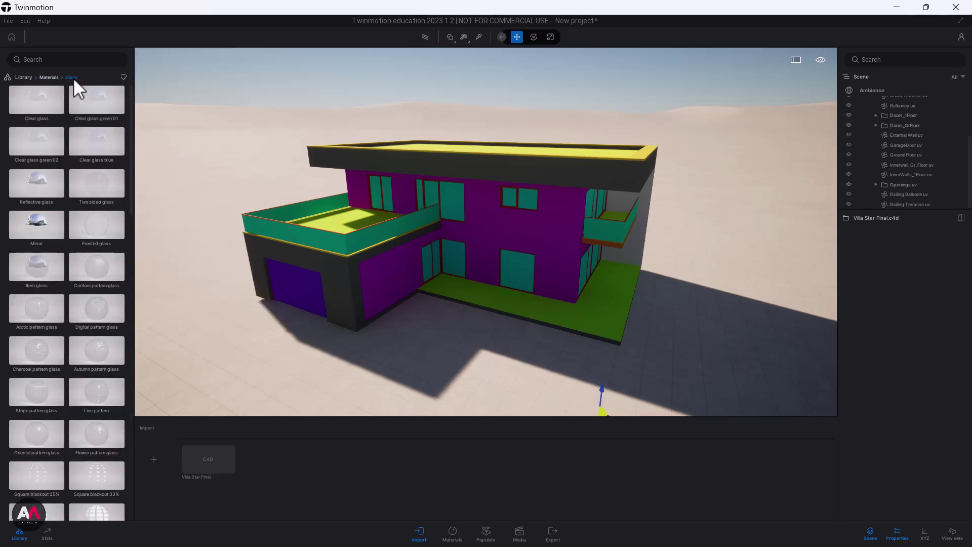
mouse_move(39, 147)
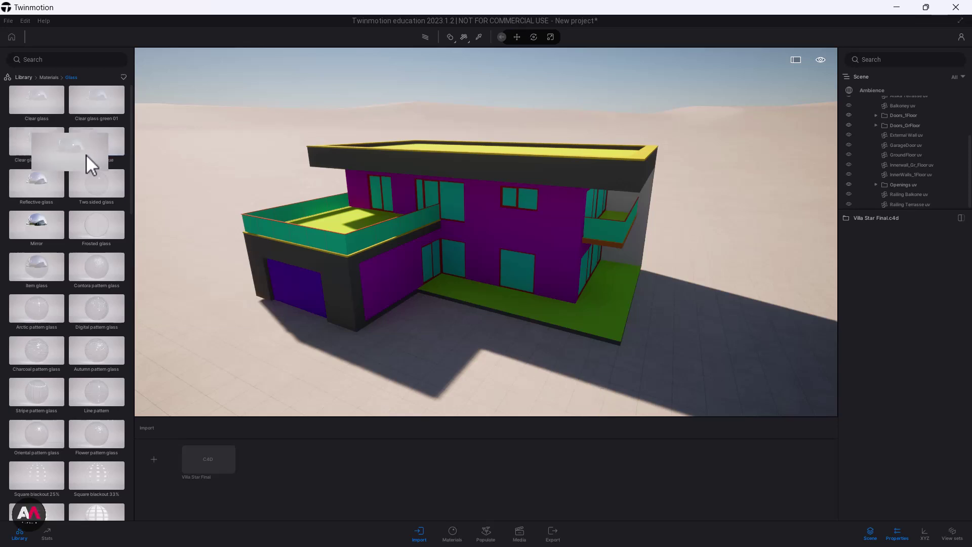
left_click_drag(400, 269, 463, 211)
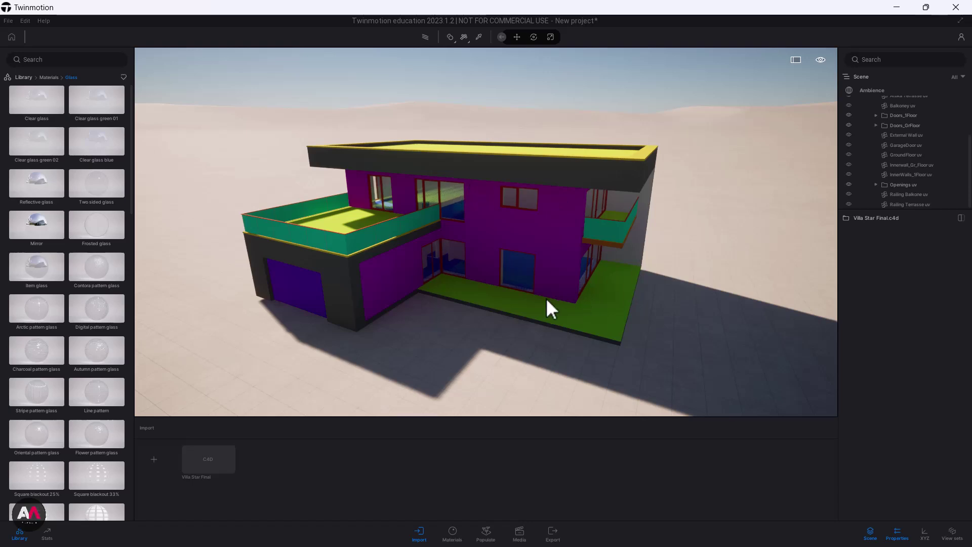
left_click(427, 217)
scroll(461, 187, "up", 5)
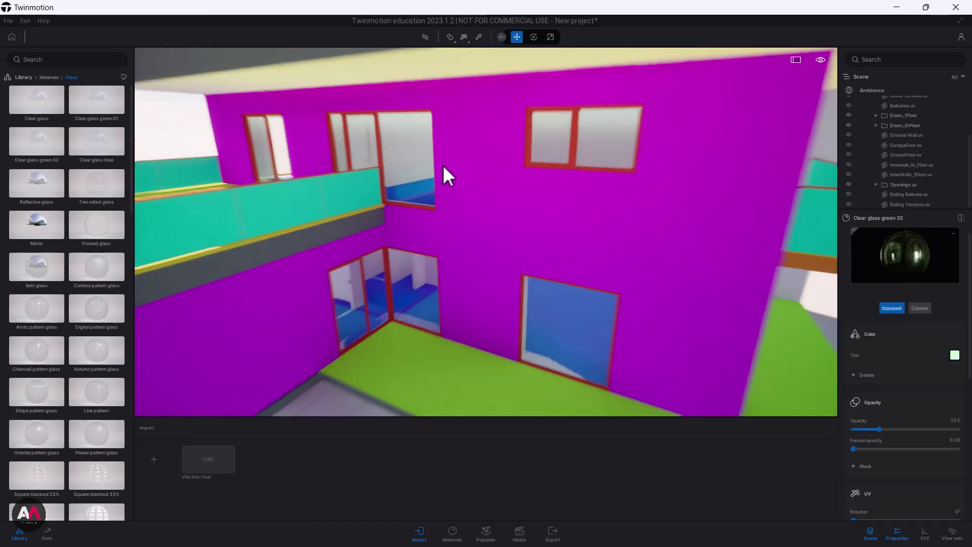
scroll(439, 164, "up", 3)
scroll(397, 157, "down", 3)
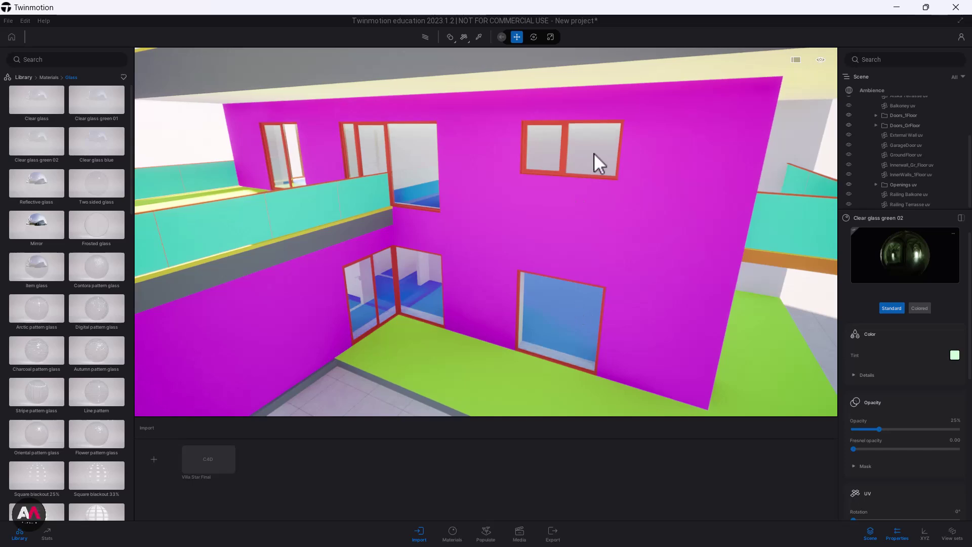
scroll(606, 223, "down", 3)
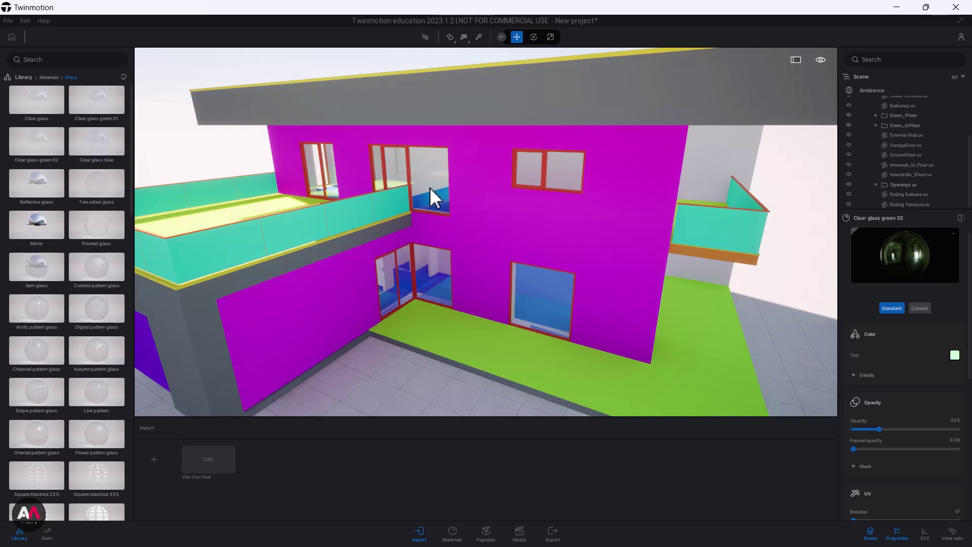
right_click_drag(427, 184, 419, 124)
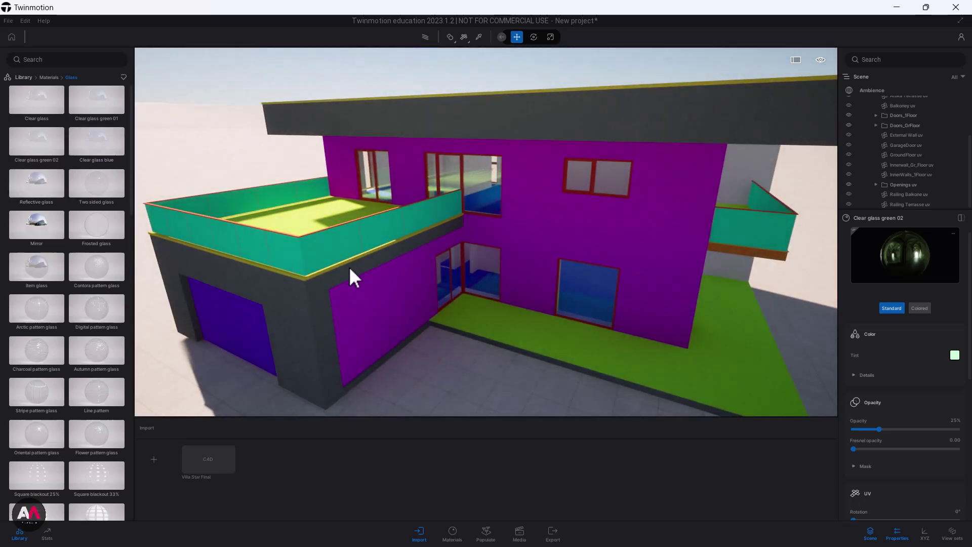
- Apply the Reflective glass material from the Glass library to the terrace and balcony railing panels
scroll(319, 246, "up", 3)
middle_click_drag(303, 243, 315, 242)
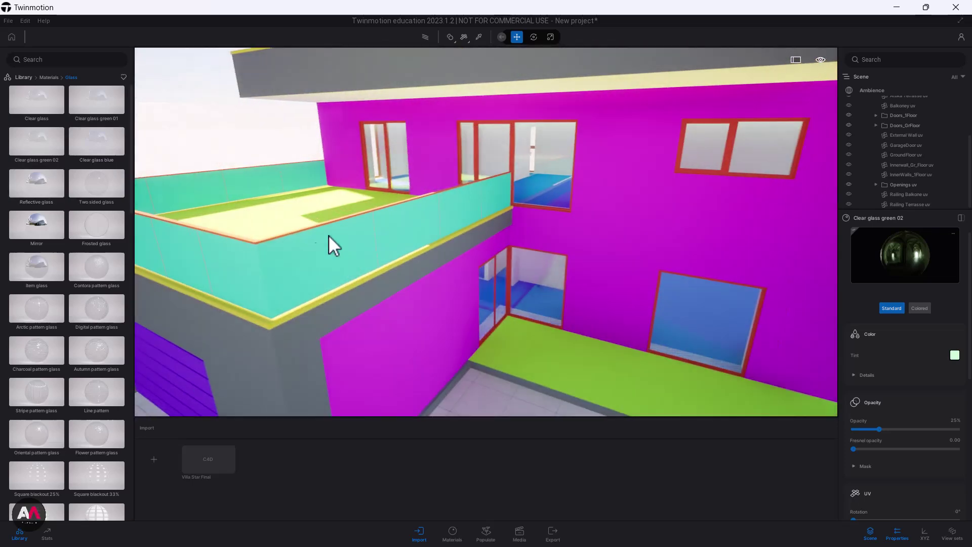
mouse_move(25, 174)
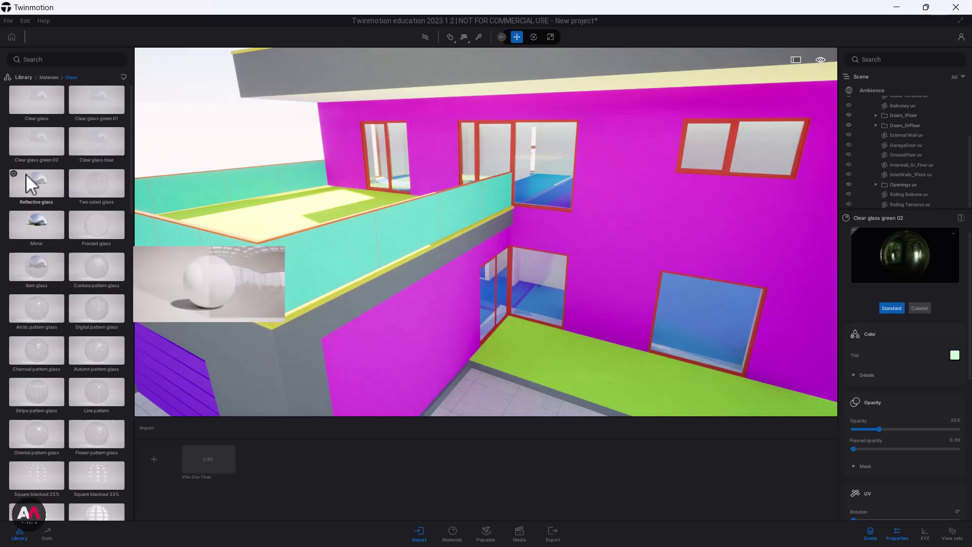
left_click_drag(35, 182, 303, 272)
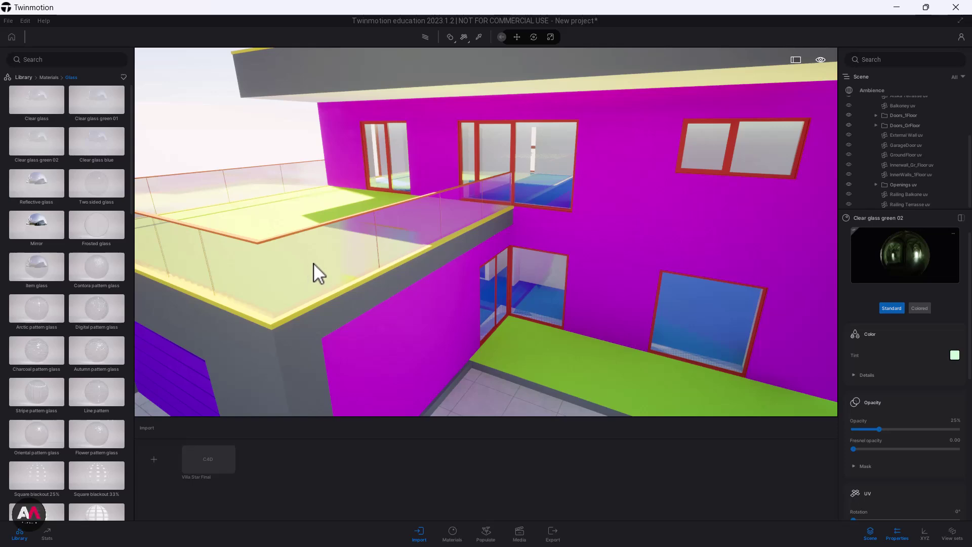
left_click(501, 36)
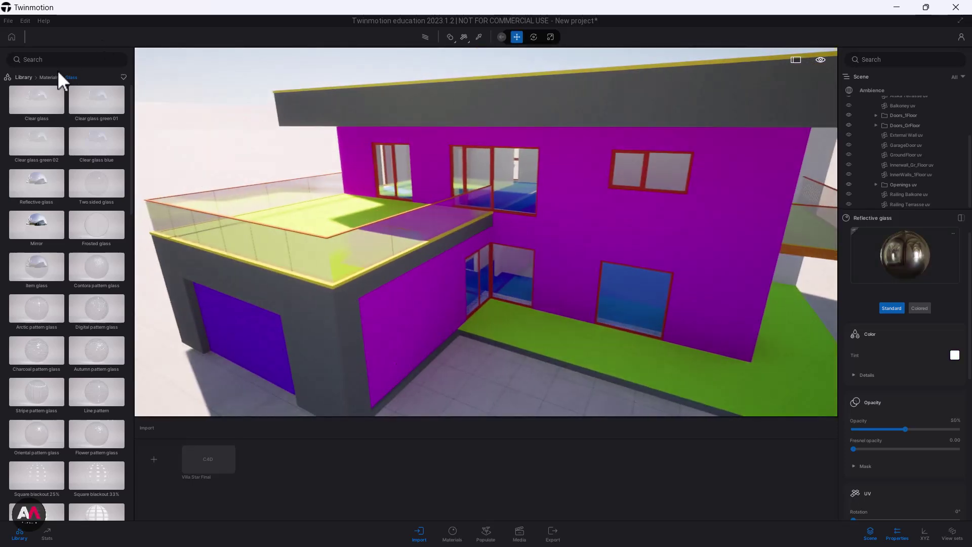
- Apply the Maple 01 A material from the Wood library to the villa's interior floor and inspect it inside
left_click(48, 78)
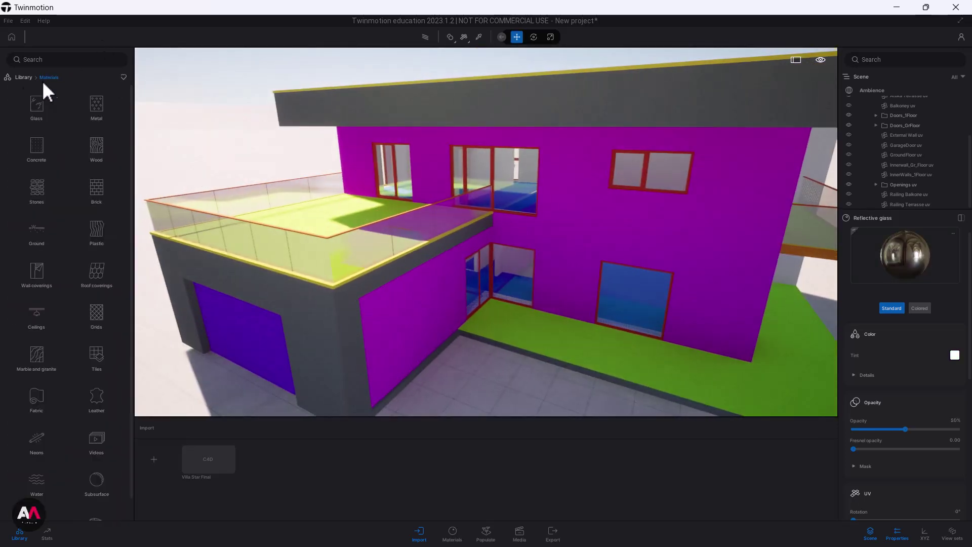
left_click(95, 145)
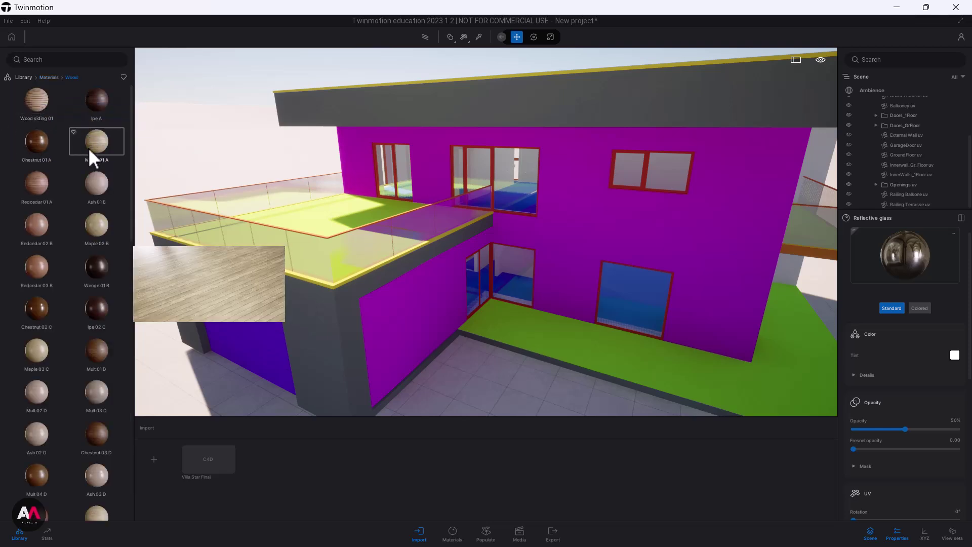
key("w")
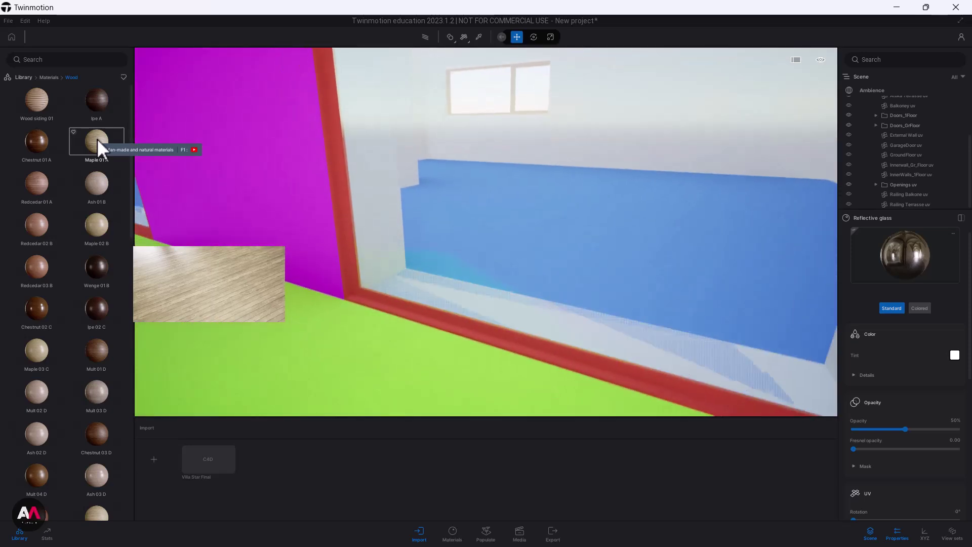
left_click(97, 138)
left_click_drag(96, 139, 343, 185)
middle_click_drag(446, 196, 441, 264)
right_click_drag(444, 278, 397, 290)
key("s")
key("w")
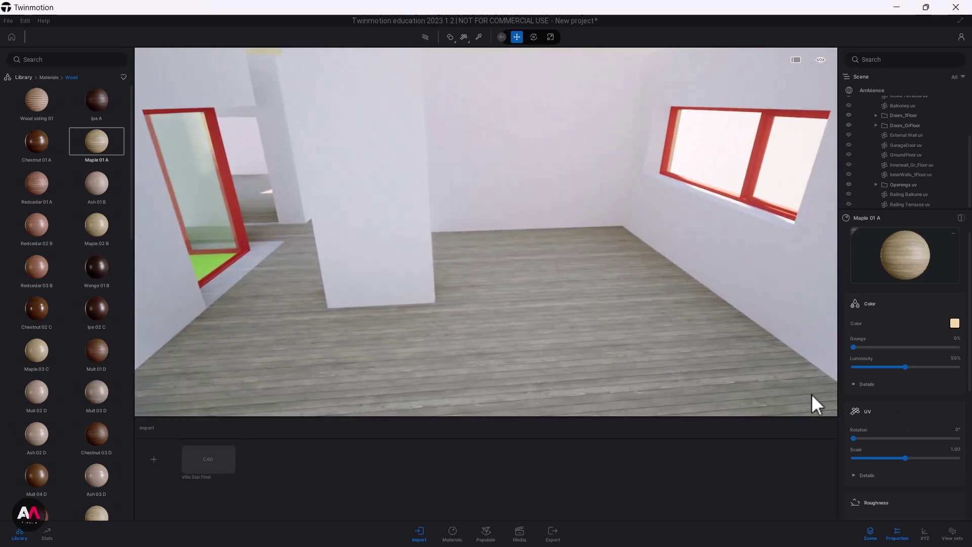
- Set the Maple 01 A floor texture's rotation to 90° and its scale to 0.78
left_click_drag(853, 437, 857, 438)
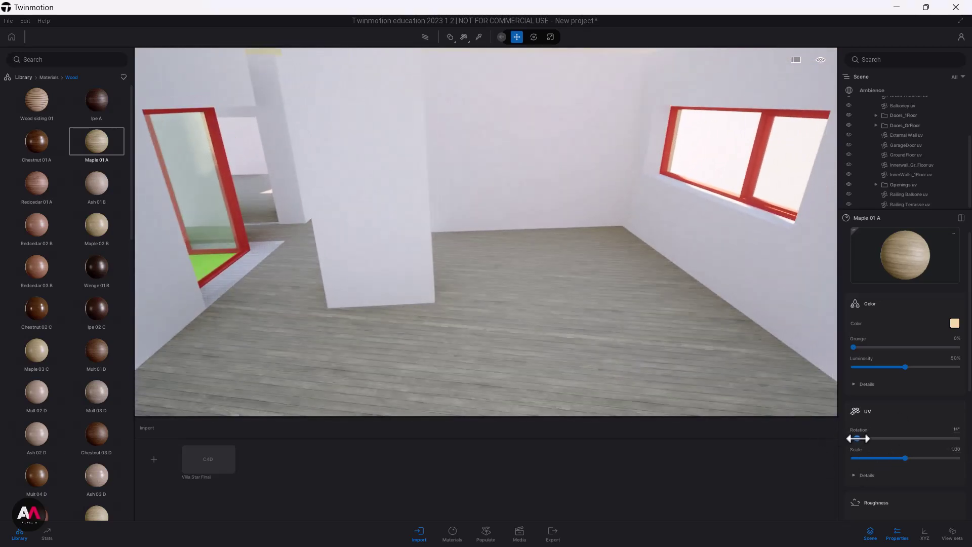
left_click(958, 432)
type("90")
key("Return")
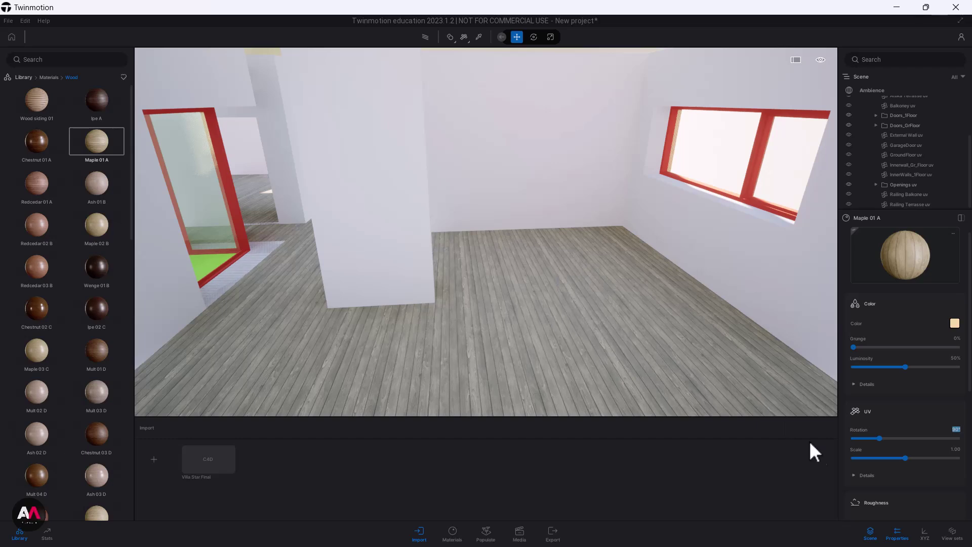
mouse_move(905, 459)
left_mouse_down()
mouse_move(880, 460)
mouse_move(894, 460)
left_mouse_up()
- Return outside to the exterior walls and look through the finishes in the Brick material library
right_click_drag(487, 232, 405, 215)
key("s")
key("a")
mouse_move(34, 90)
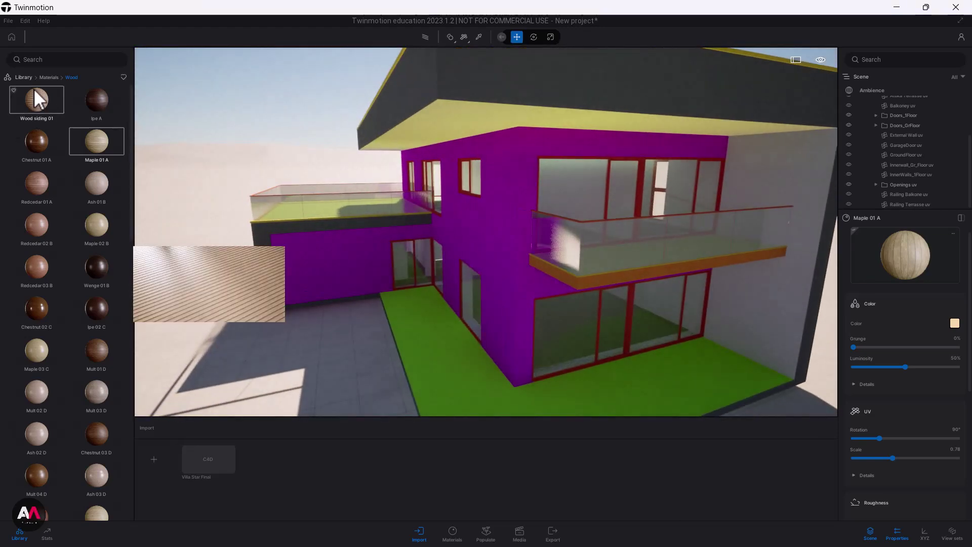
left_click(43, 76)
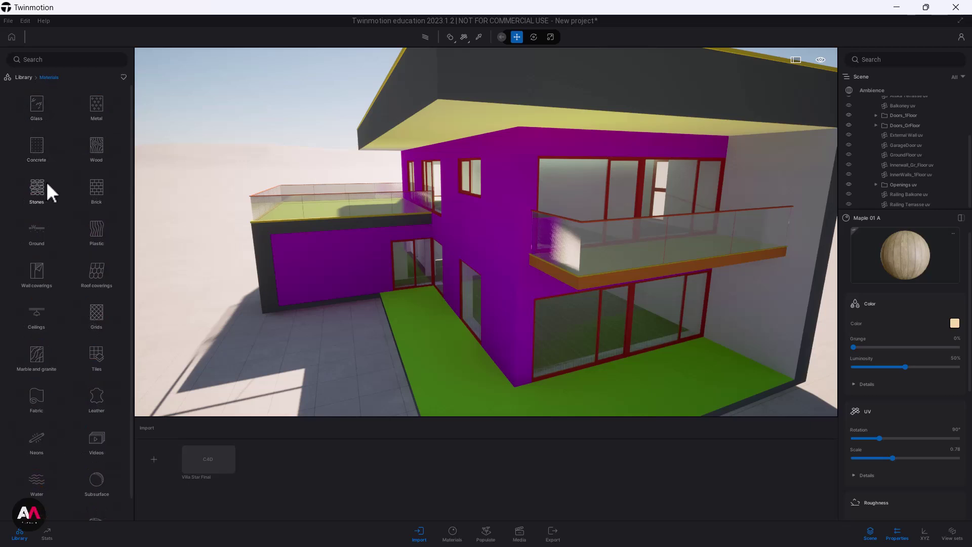
left_click(97, 189)
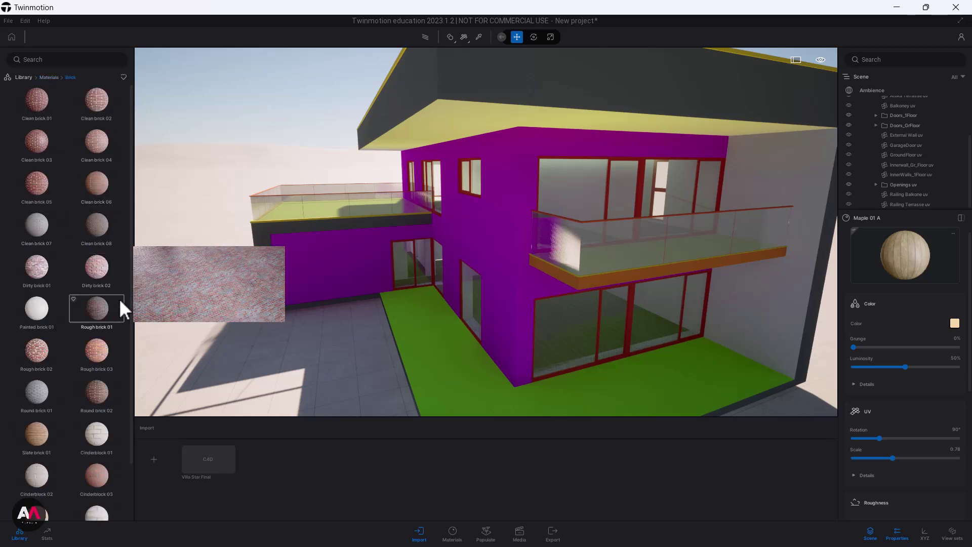
scroll(85, 387, "down", 1)
scroll(86, 389, "up", 1)
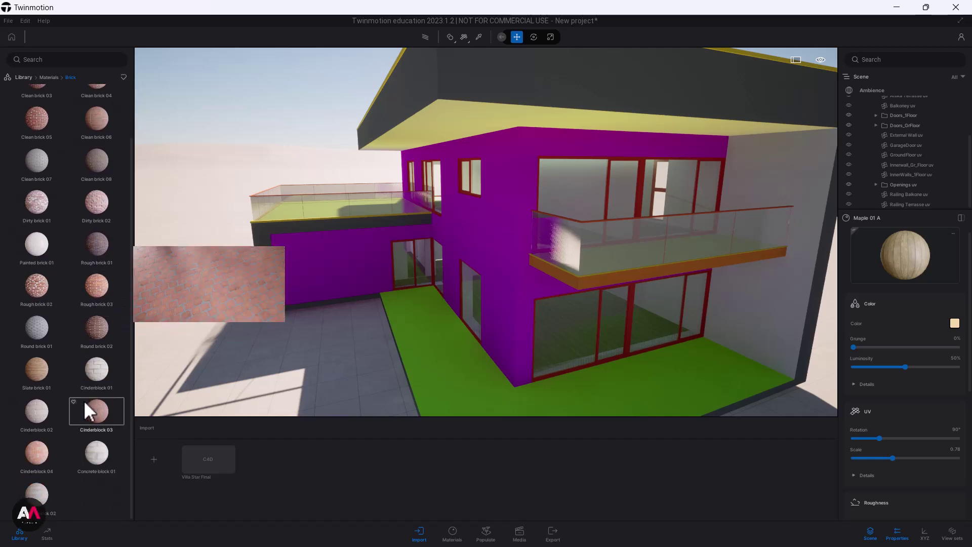
scroll(84, 396, "down", 1)
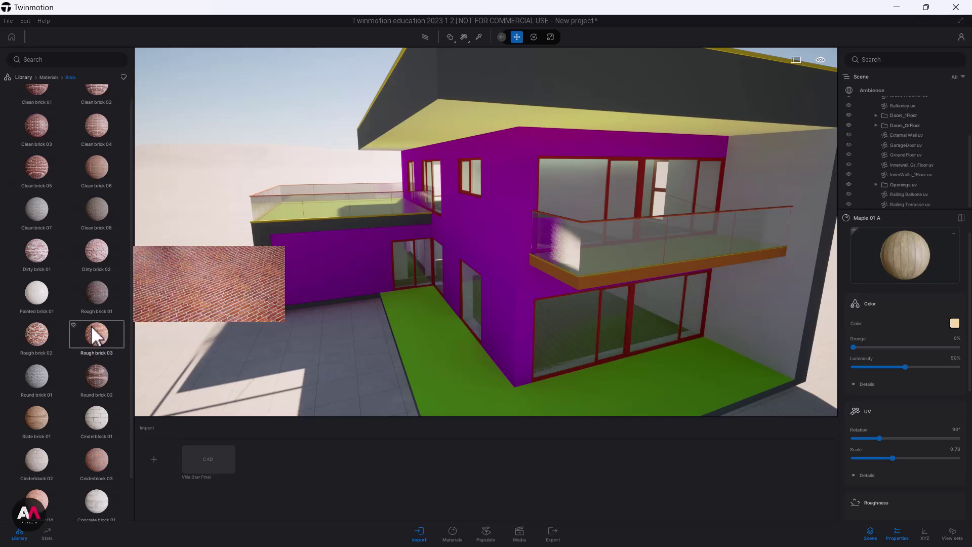
scroll(96, 198, "up", 1)
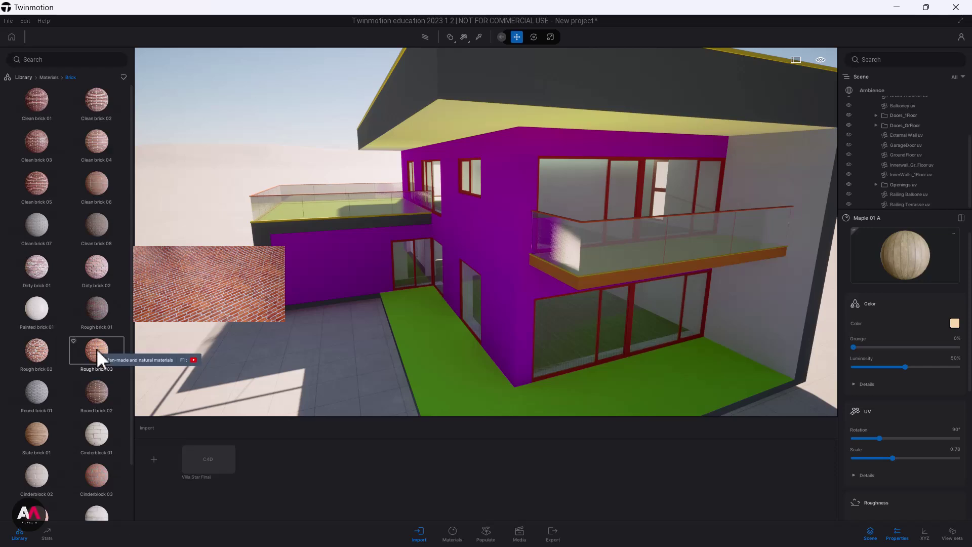
- Try the Rough brick 03 material on the villa's exterior walls, inspect it, and undo it
left_click_drag(98, 351, 489, 248)
key("s")
right_click_drag(493, 232, 650, 224)
key("a")
key("w")
key("d")
key("s")
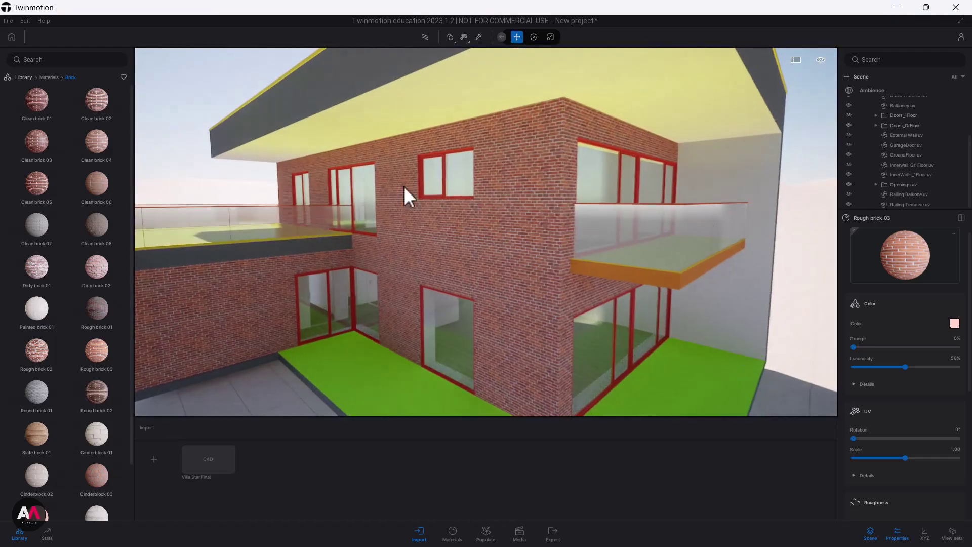
left_click(24, 20)
left_click(29, 34)
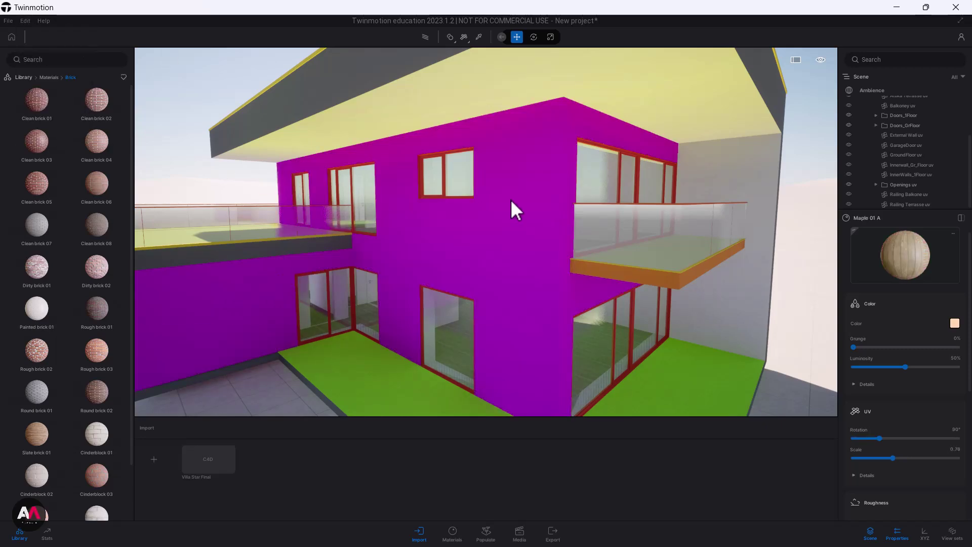
- Apply the Rough brick 03 material to the villa's magenta exterior walls
right_click_drag(591, 270, 538, 272)
key("d")
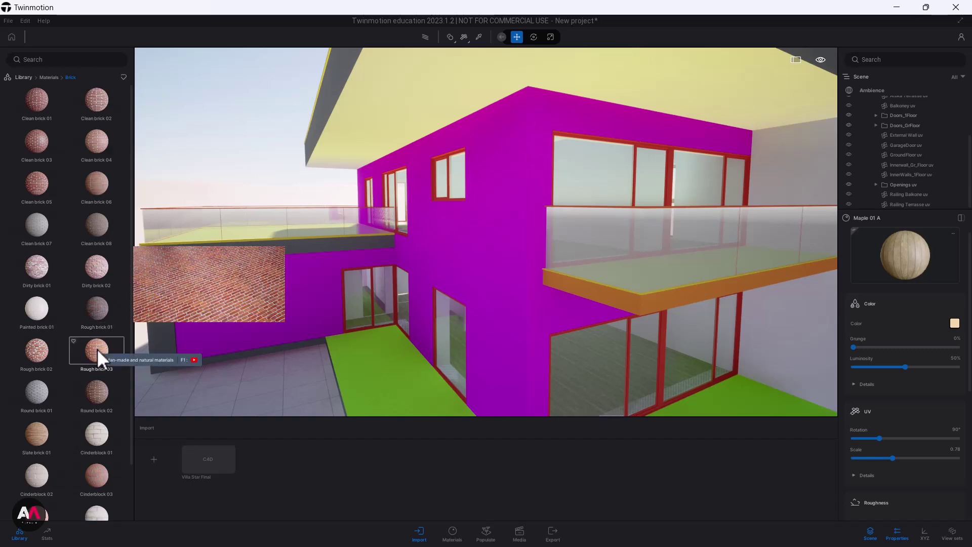
left_click_drag(98, 349, 484, 282)
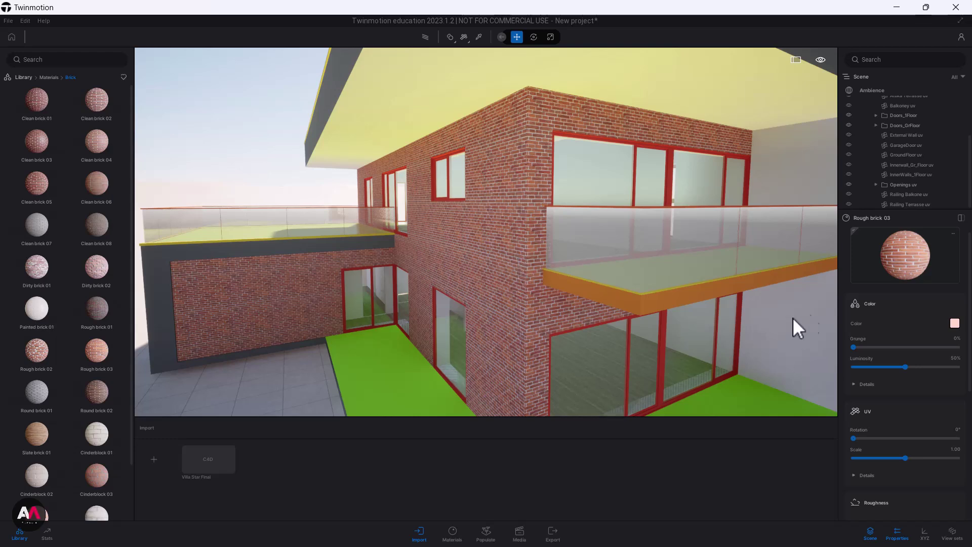
- Darken the Rough brick 03 color to 27211F and check the brick walls and remaining material properties
left_click(955, 324)
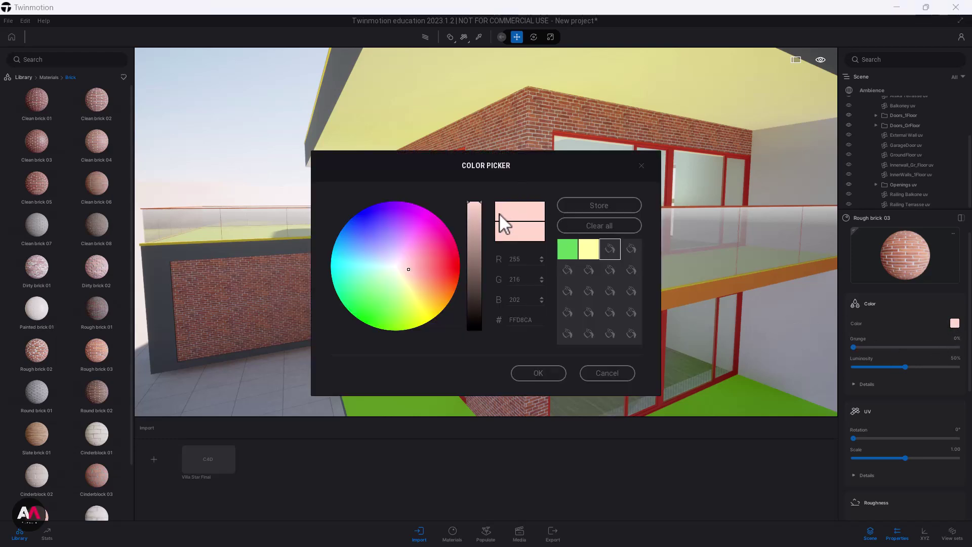
left_click_drag(479, 208, 482, 310)
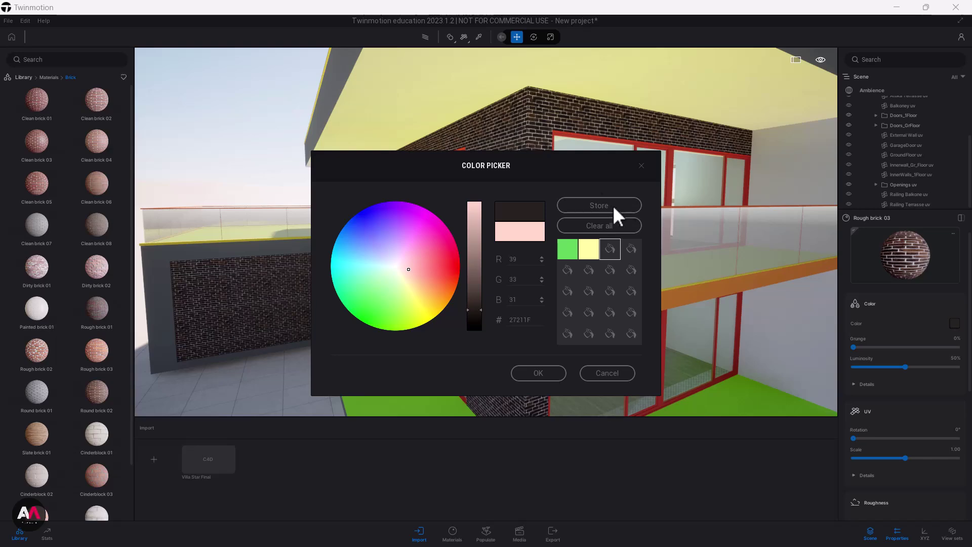
left_click(537, 374)
key("s")
right_click_drag(603, 144, 638, 144)
scroll(894, 353, "down", 2)
scroll(896, 359, "down", 5)
scroll(896, 400, "down", 2)
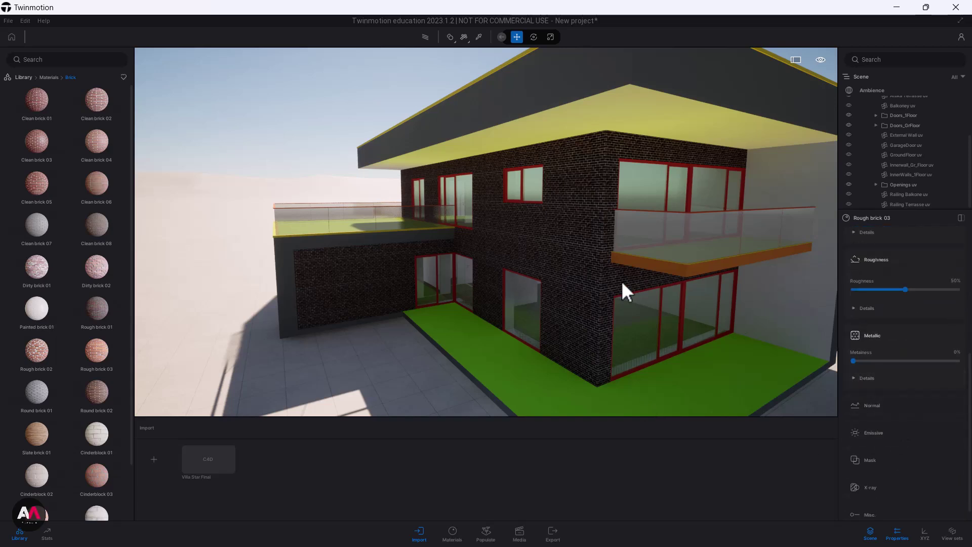
- Apply the Plaster coating 02 material from the Wall coverings library to the interior walls
left_click(24, 77)
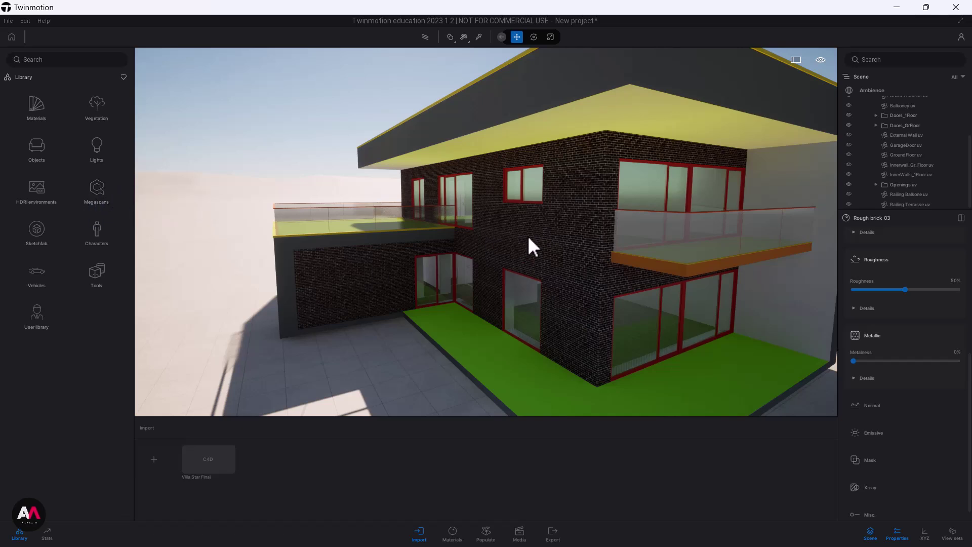
left_click(29, 105)
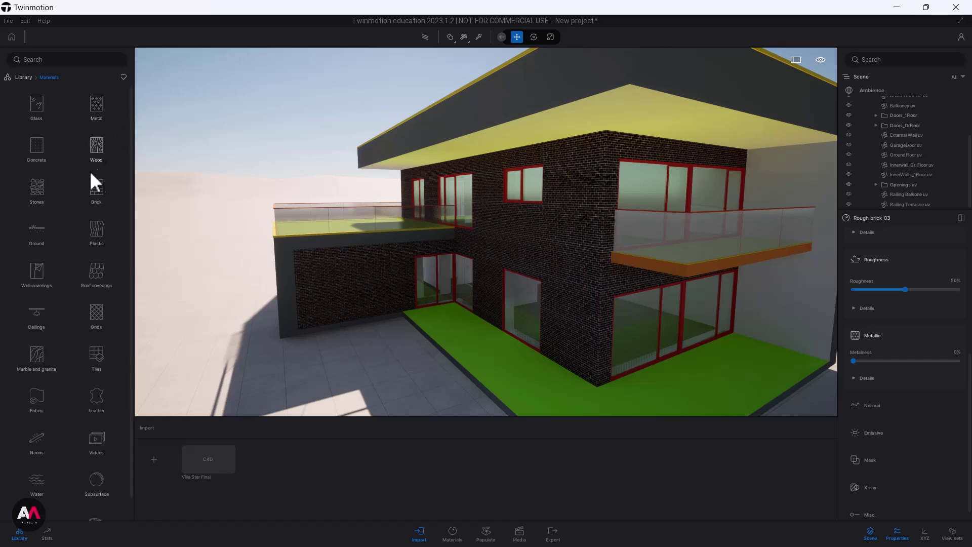
left_click(41, 267)
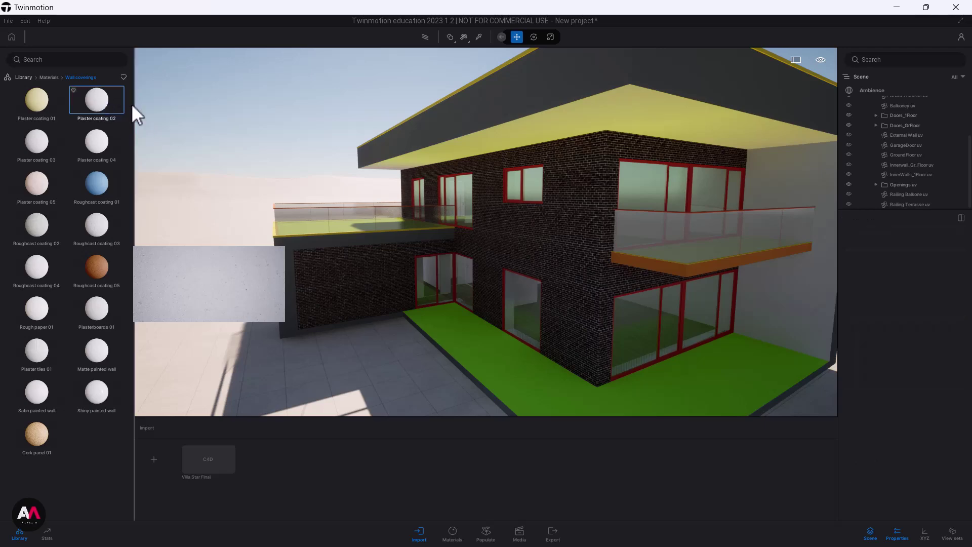
left_click_drag(571, 230, 658, 223)
key("w")
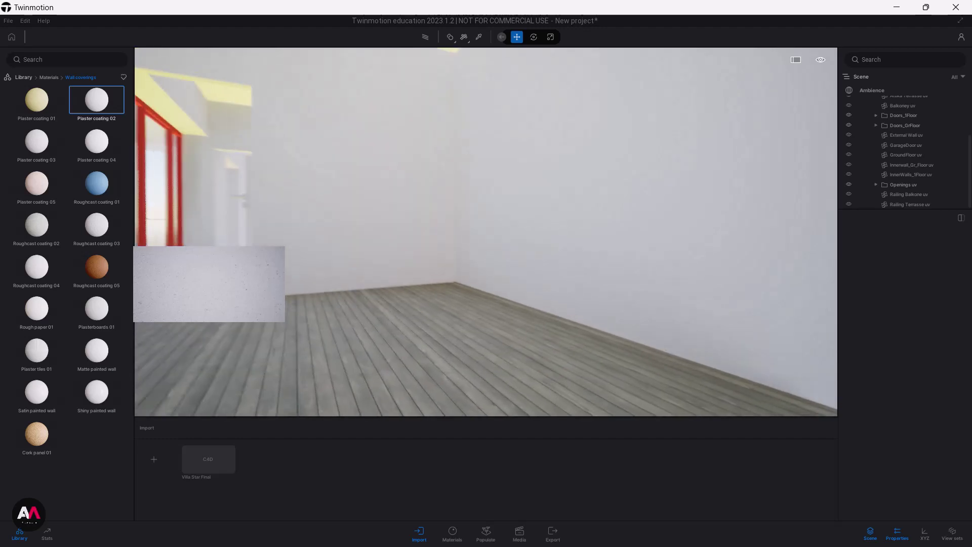
right_click_drag(456, 200, 457, 148)
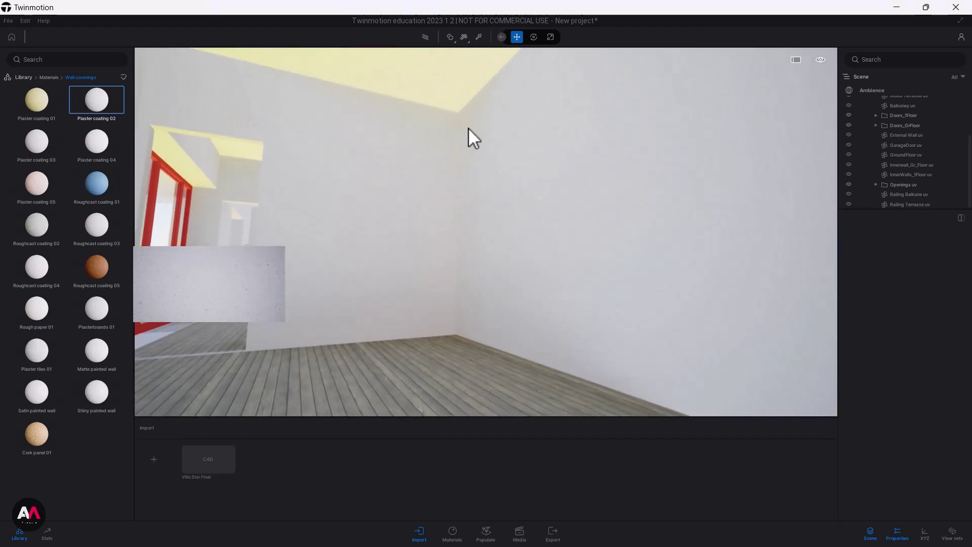
left_click_drag(91, 96, 442, 154)
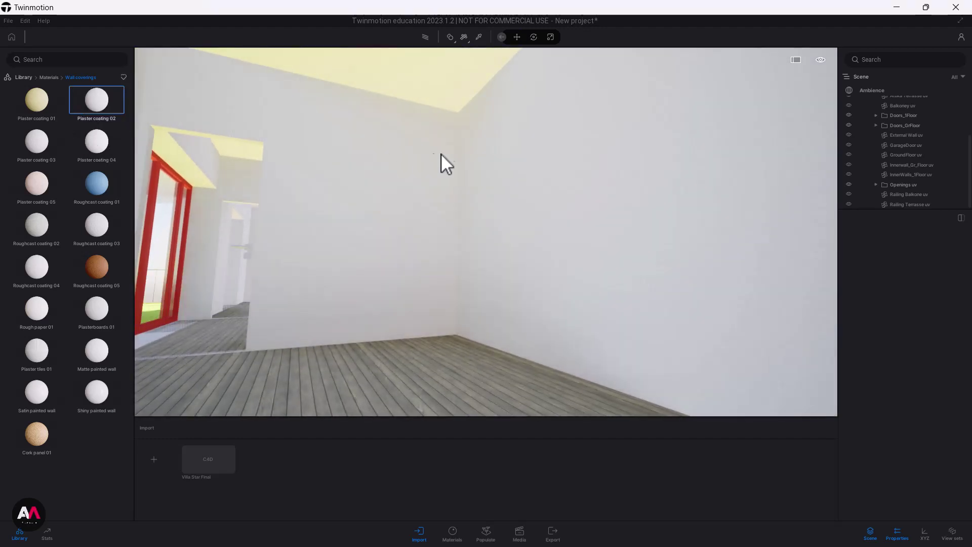
left_click(559, 184)
- Apply the Rough paper 01 wall covering to the villa's dark grey outer frame and inspect it from outside
right_click_drag(589, 256, 539, 251)
key("s")
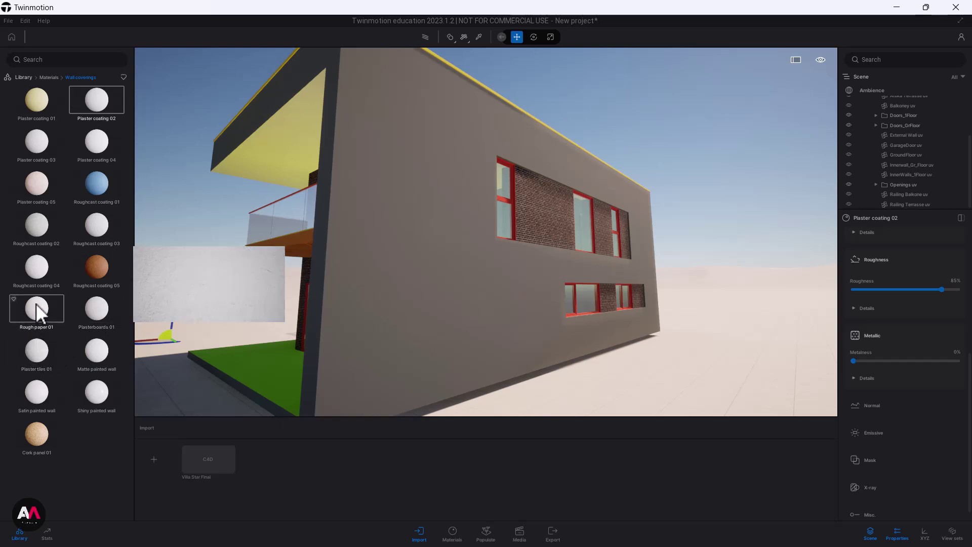
left_click_drag(38, 303, 416, 275)
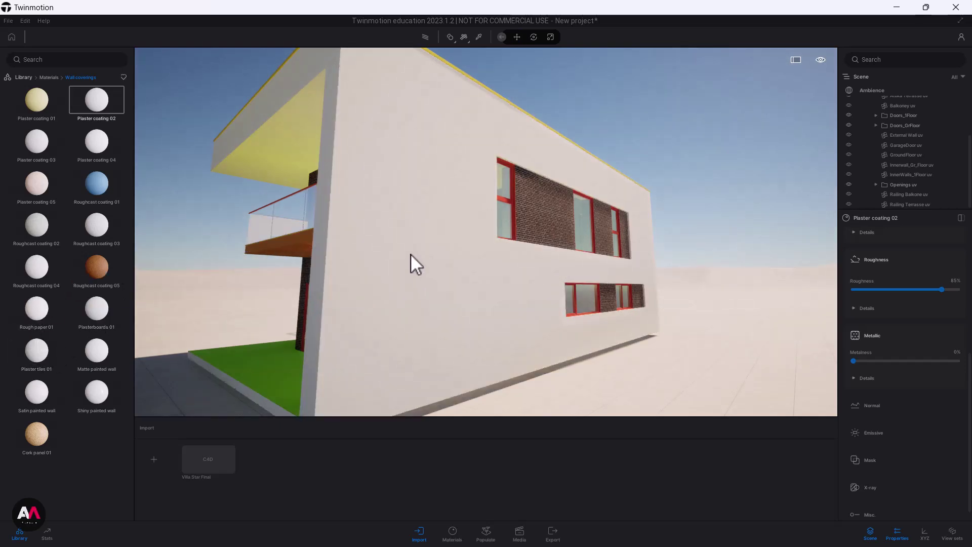
left_click(415, 255)
right_click_drag(381, 155, 476, 182)
key("e")
key("w")
key("s")
key("a")
key("w")
key("s")
- Darken the Rough paper 01 color from the outer frame to a light grey
scroll(935, 400, "up", 10)
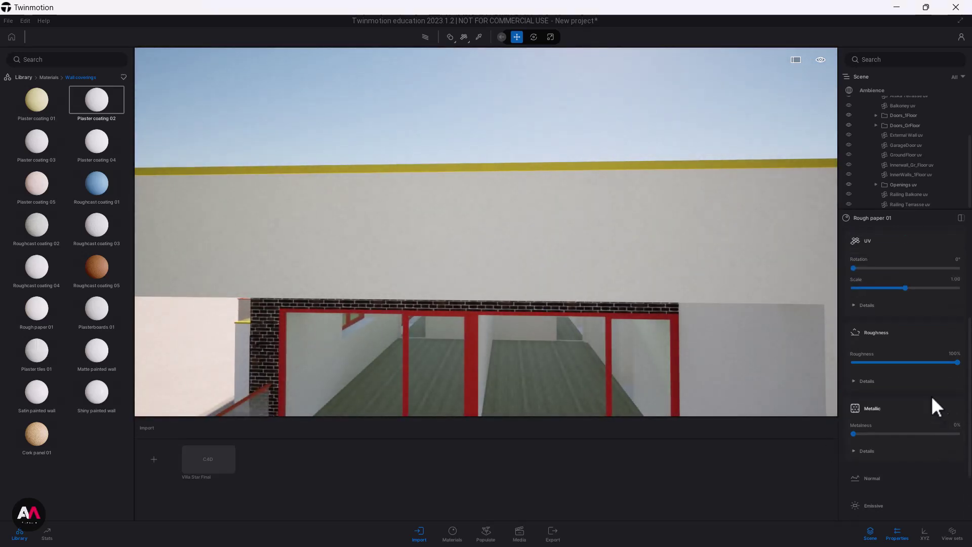
left_click(956, 323)
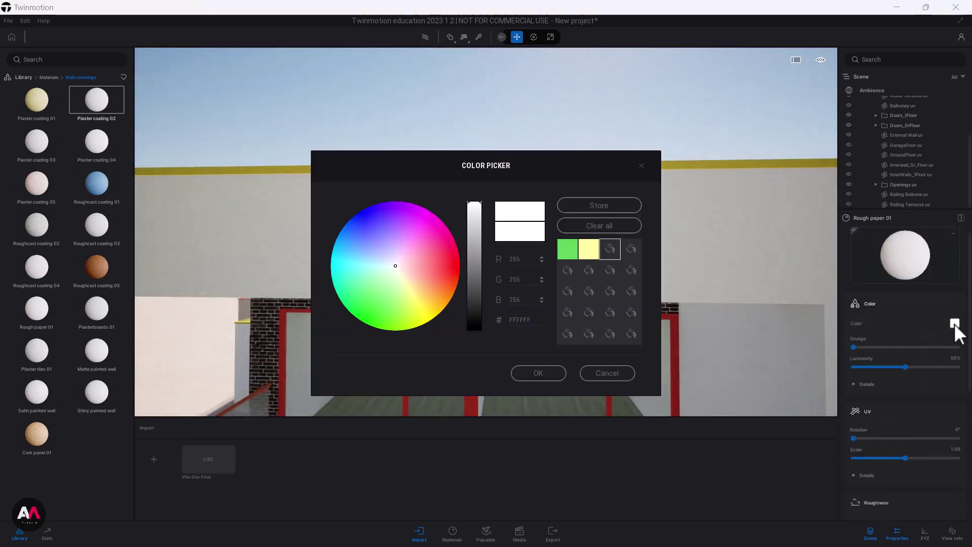
left_click_drag(473, 208, 473, 239)
left_click(552, 374)
- Bring the whole villa into view from the balcony side and turn on the path tracer preview
key("s")
right_click_drag(456, 197, 511, 200)
key("a")
middle_click_drag(486, 232, 489, 286)
scroll(486, 232, "down", 2)
middle_click_drag(486, 232, 486, 208)
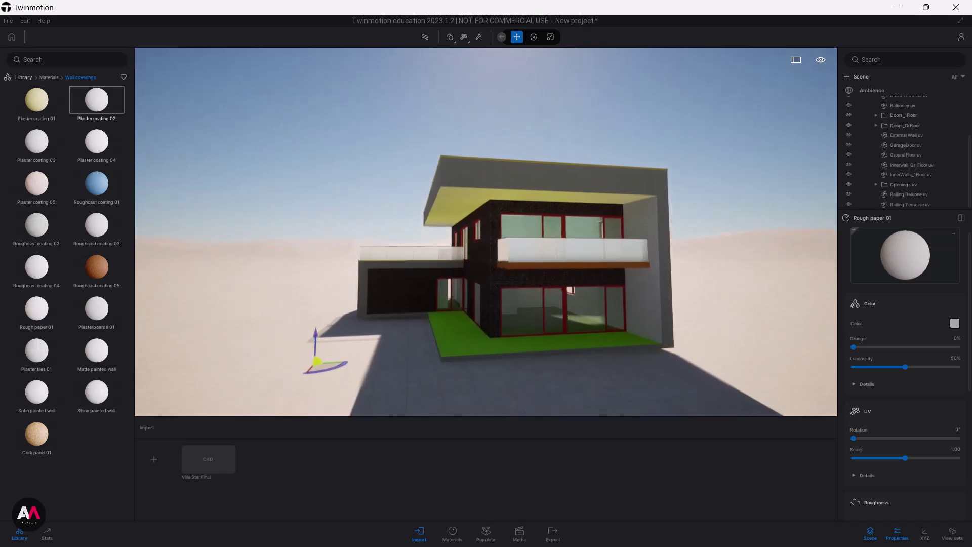
middle_click_drag(430, 175, 458, 176, "shift")
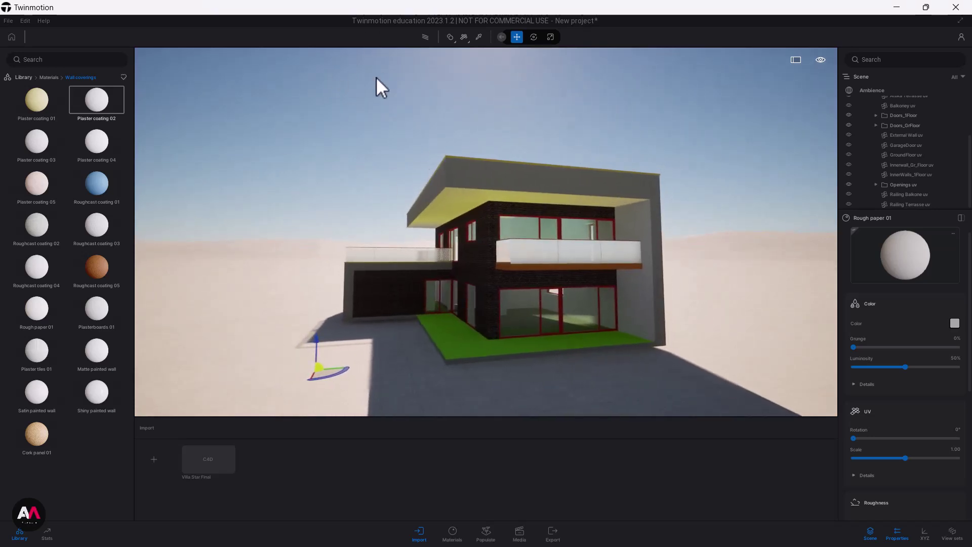
left_click(424, 36)
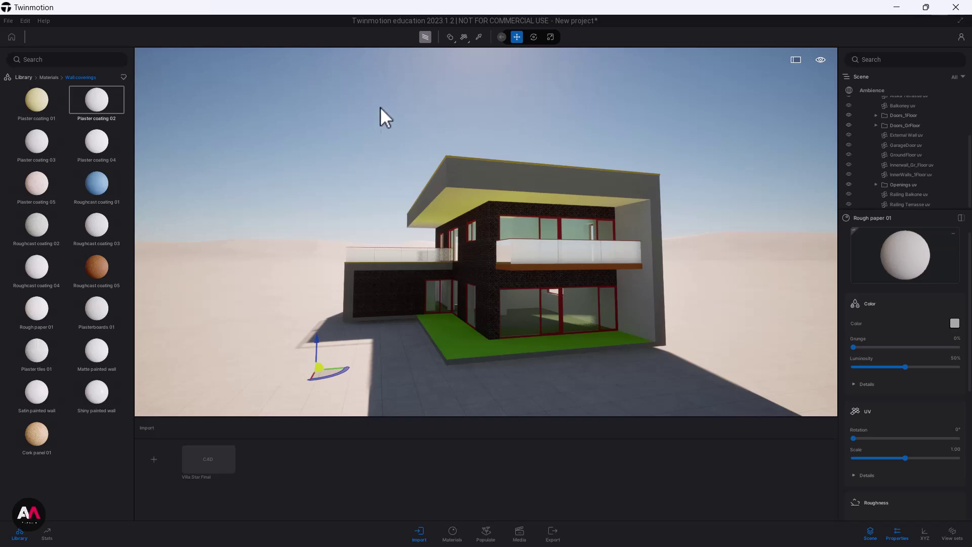